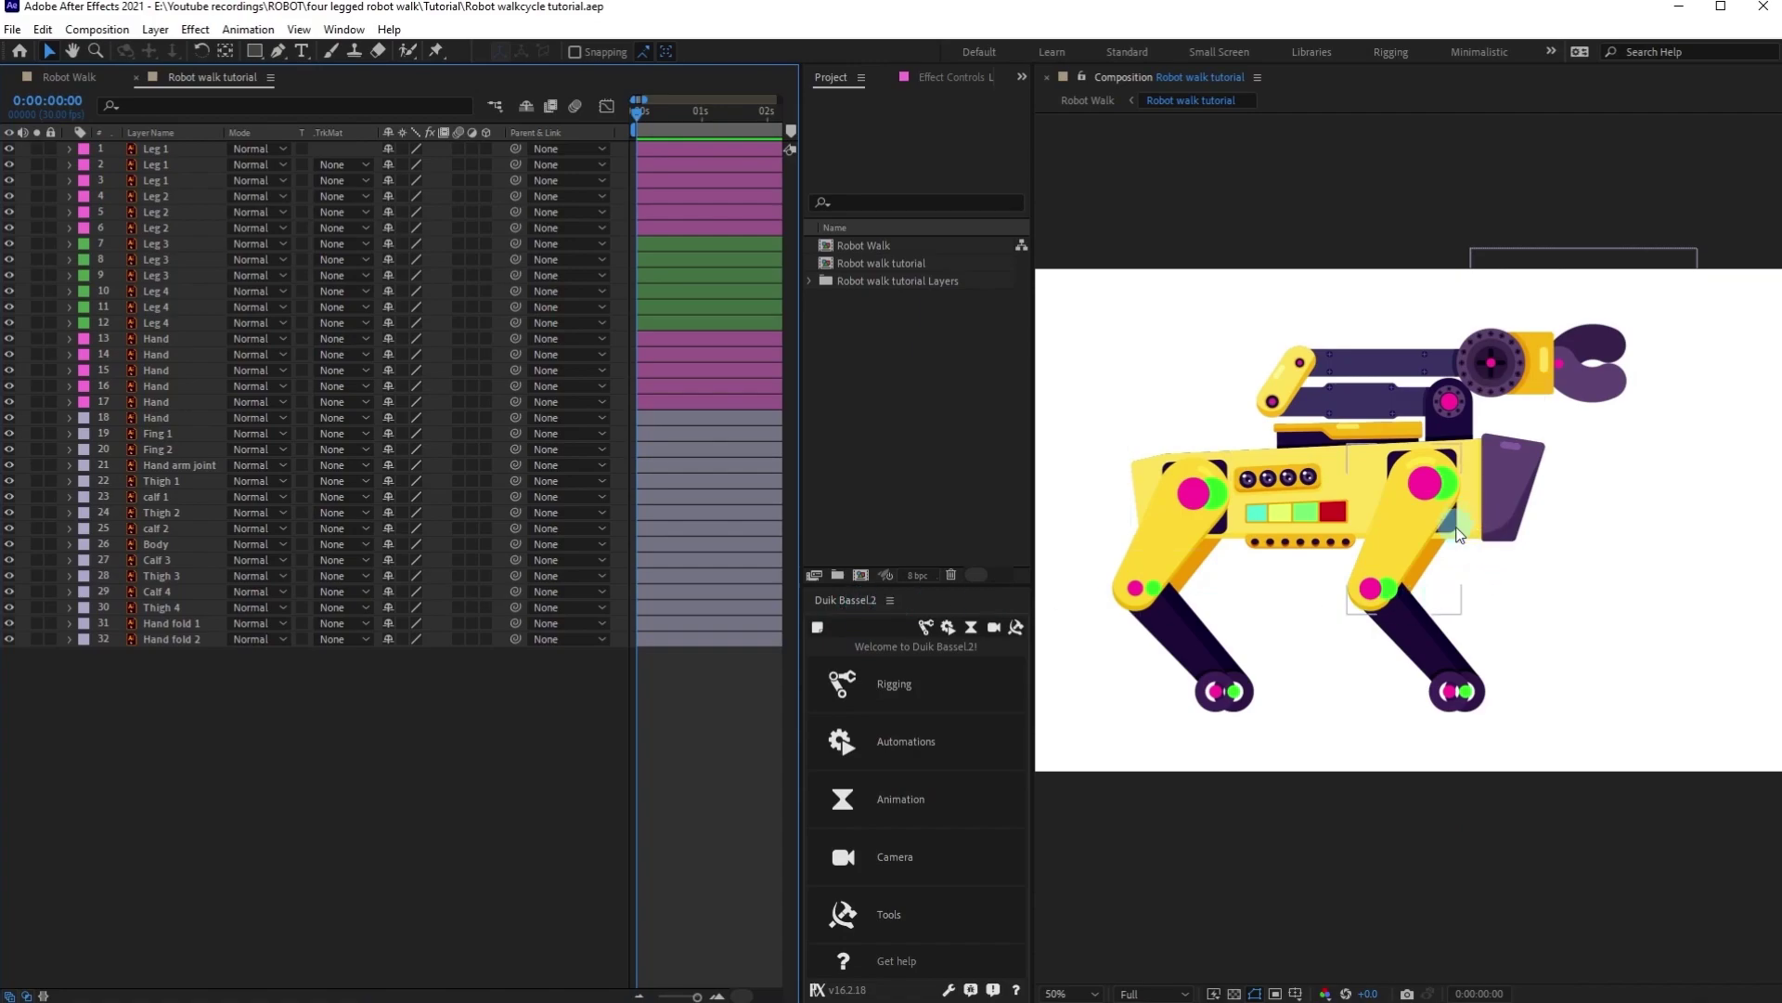
Open Duik's rigging structure tools with no layers selected.
{"action": "left_click", "coordinate": [923, 626]}
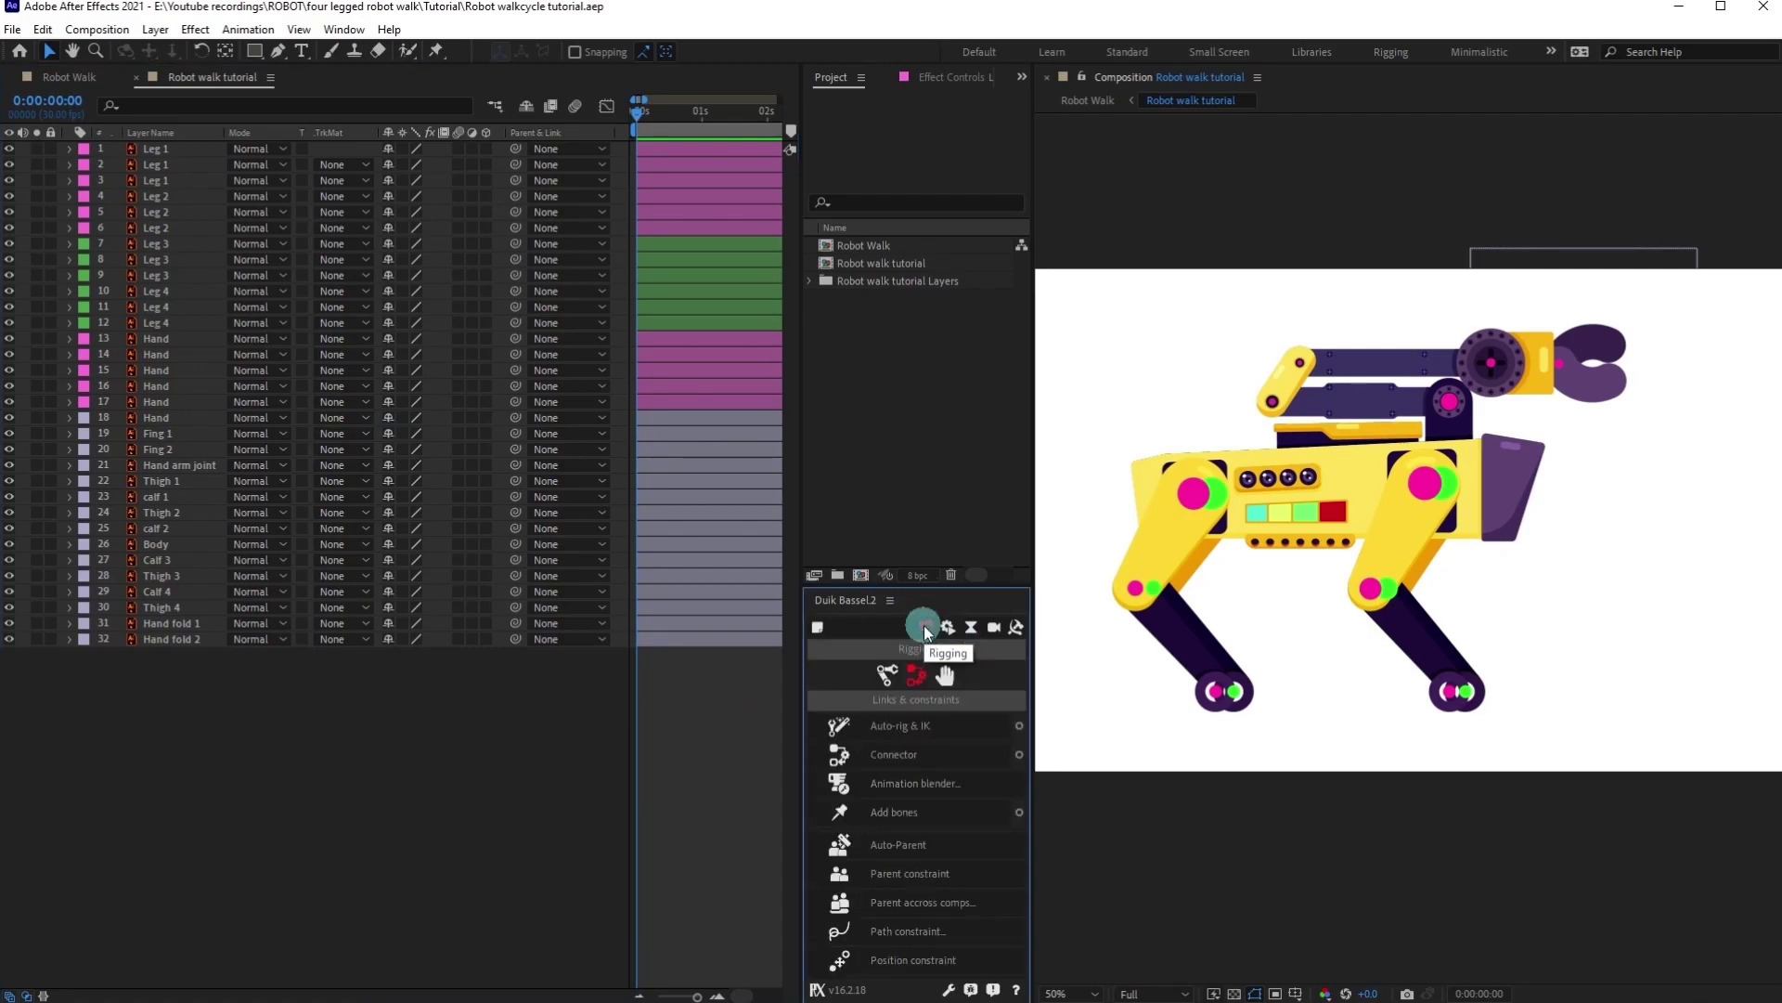
{"action": "left_click", "coordinate": [886, 670]}
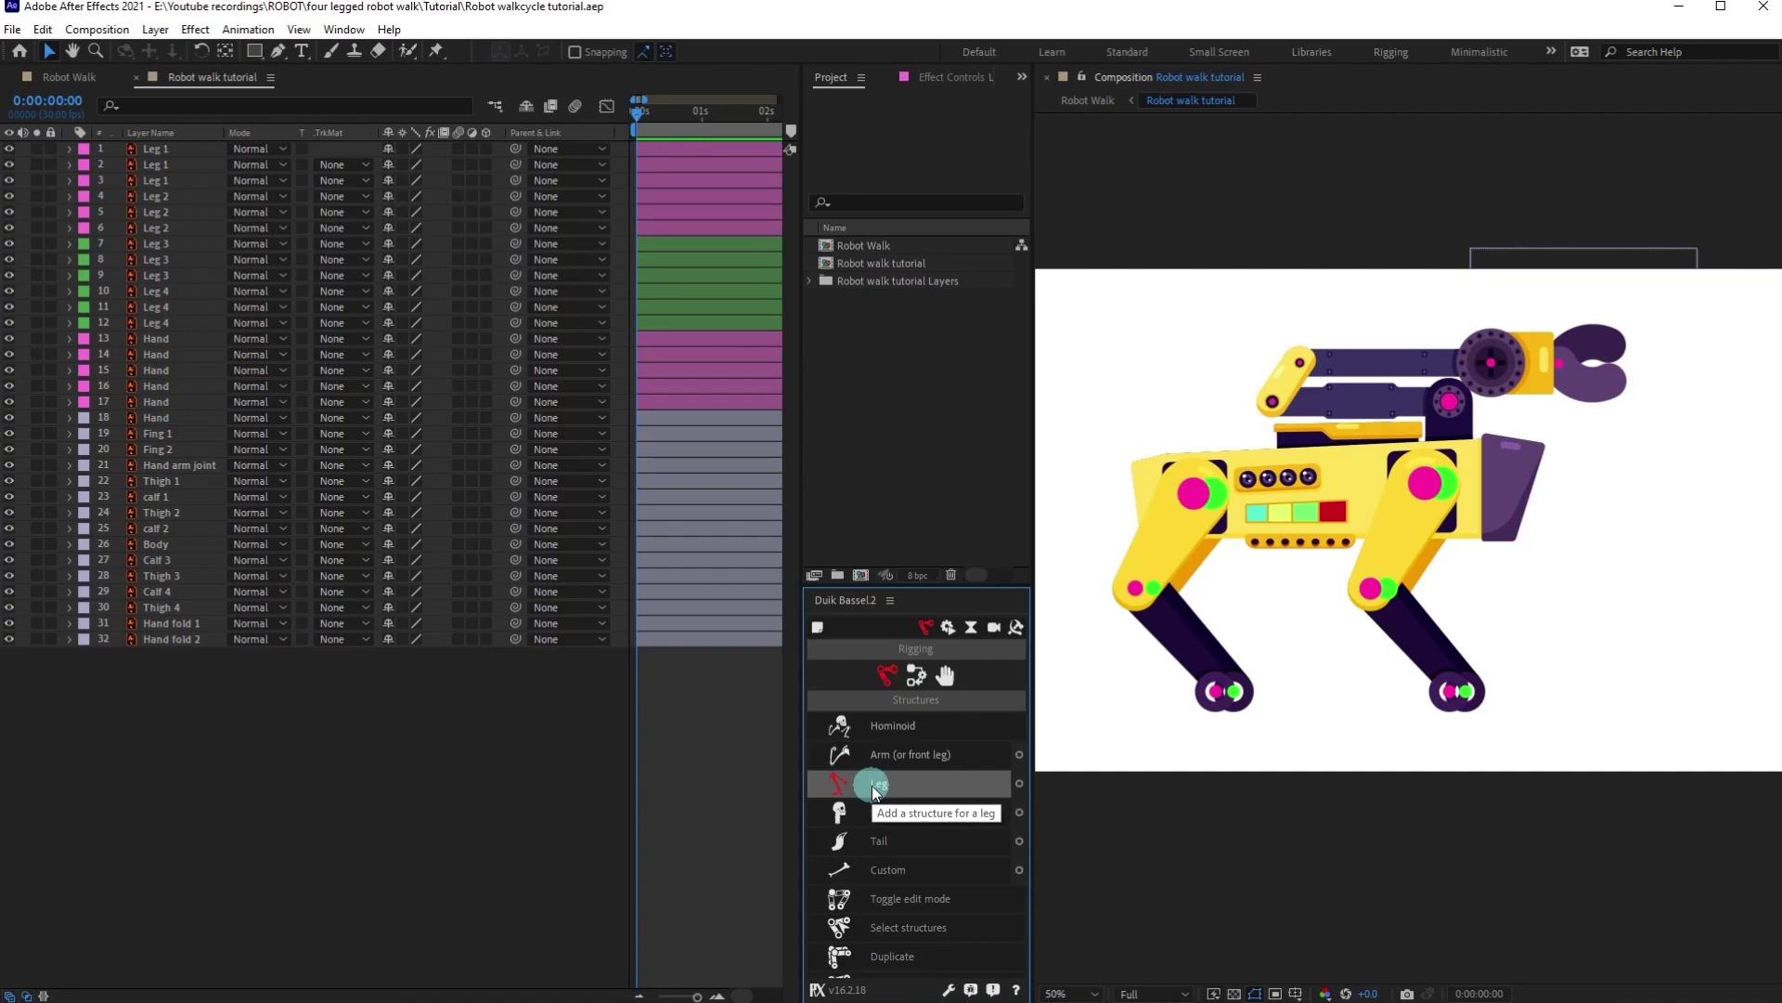
{"action": "left_click", "coordinate": [496, 741]}
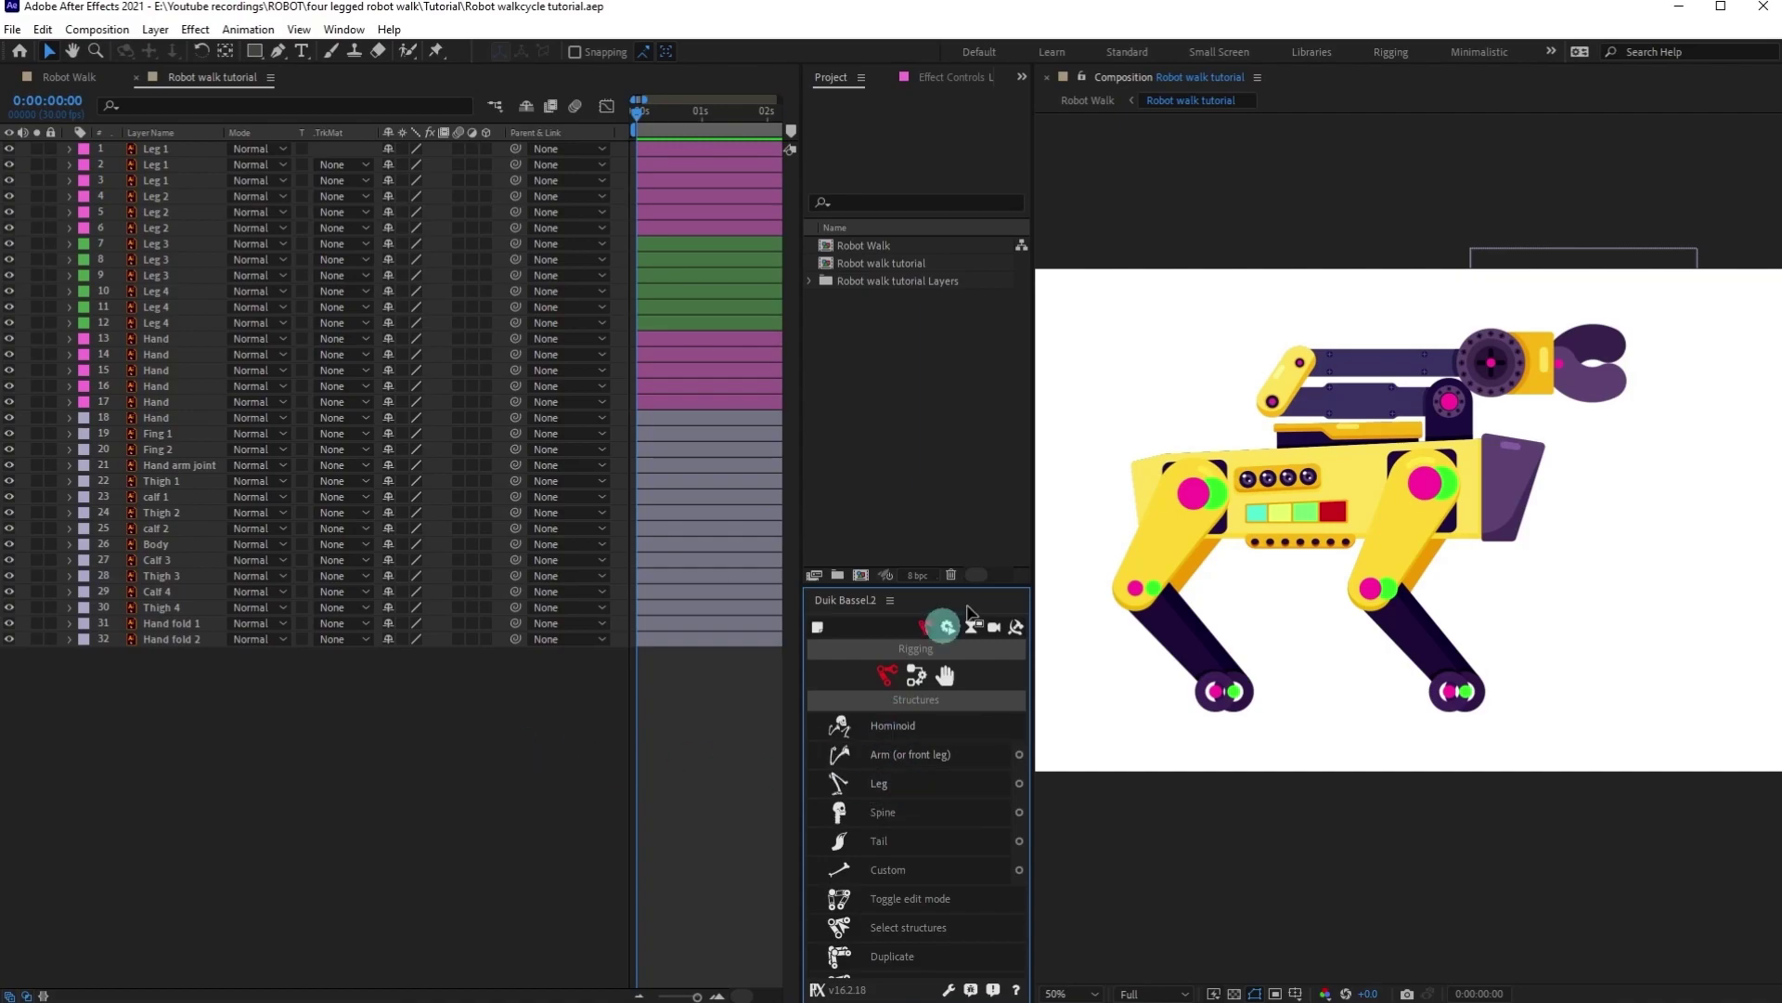
{"action": "left_click", "coordinate": [889, 787]}
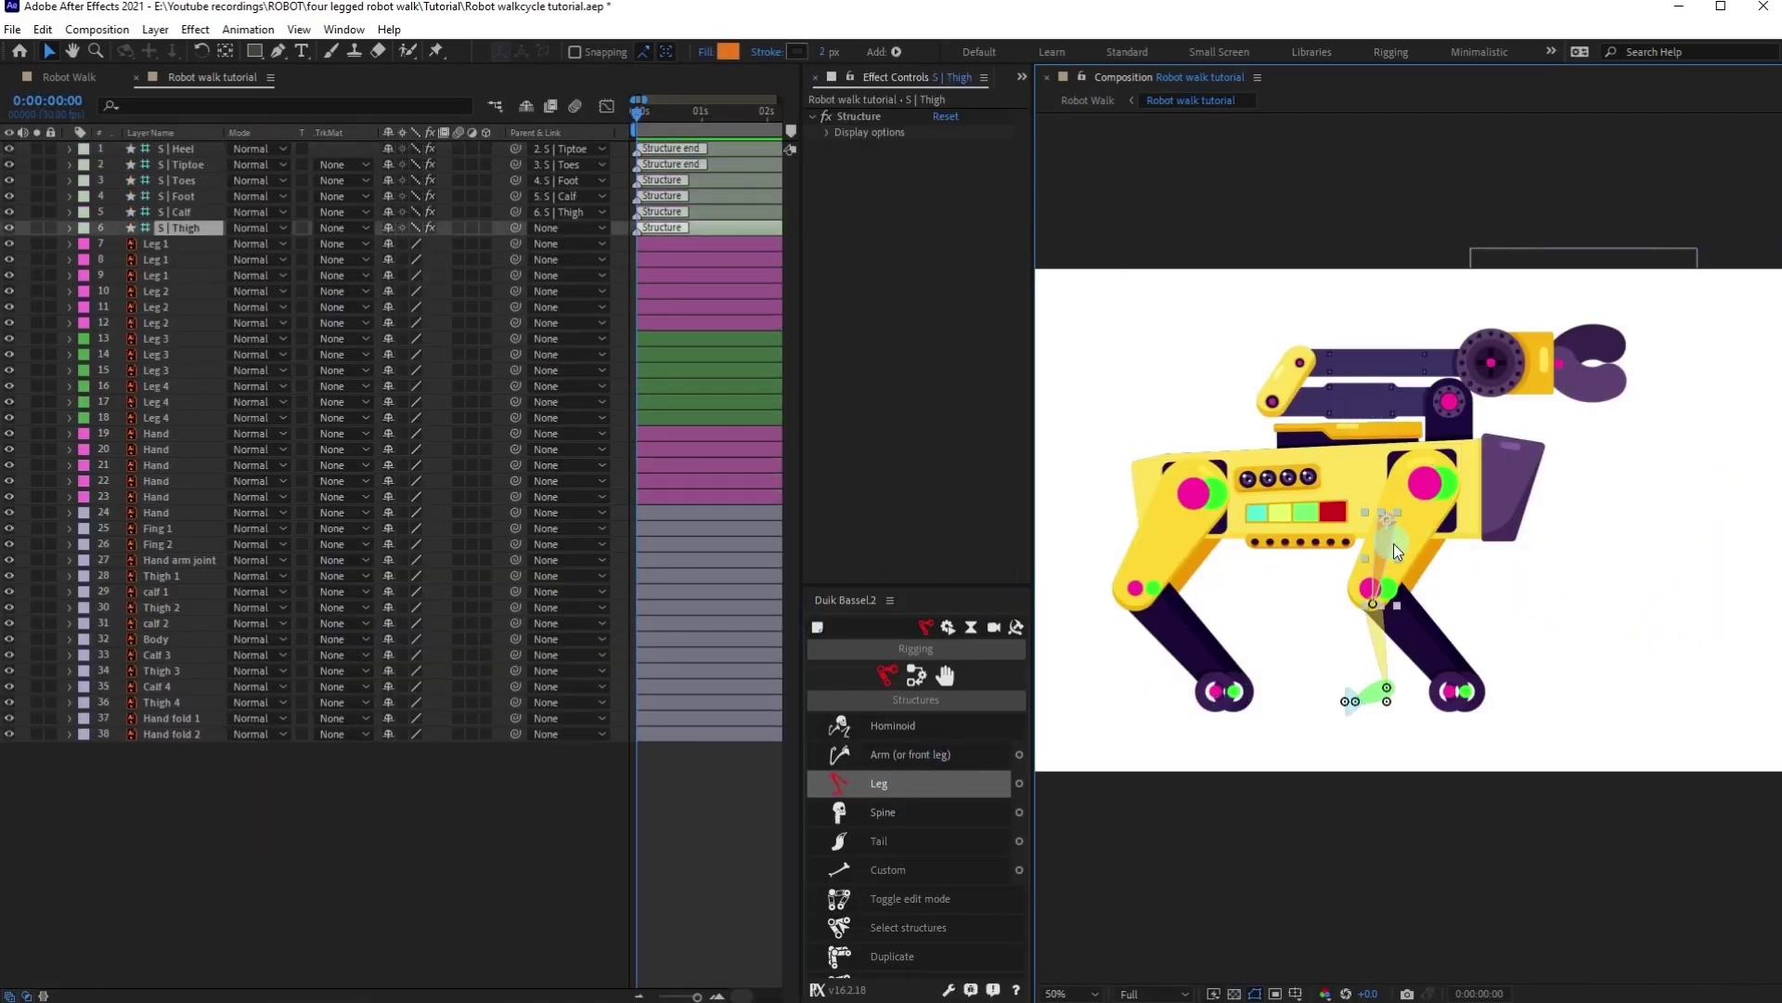
{"action": "left_click", "coordinate": [687, 813]}
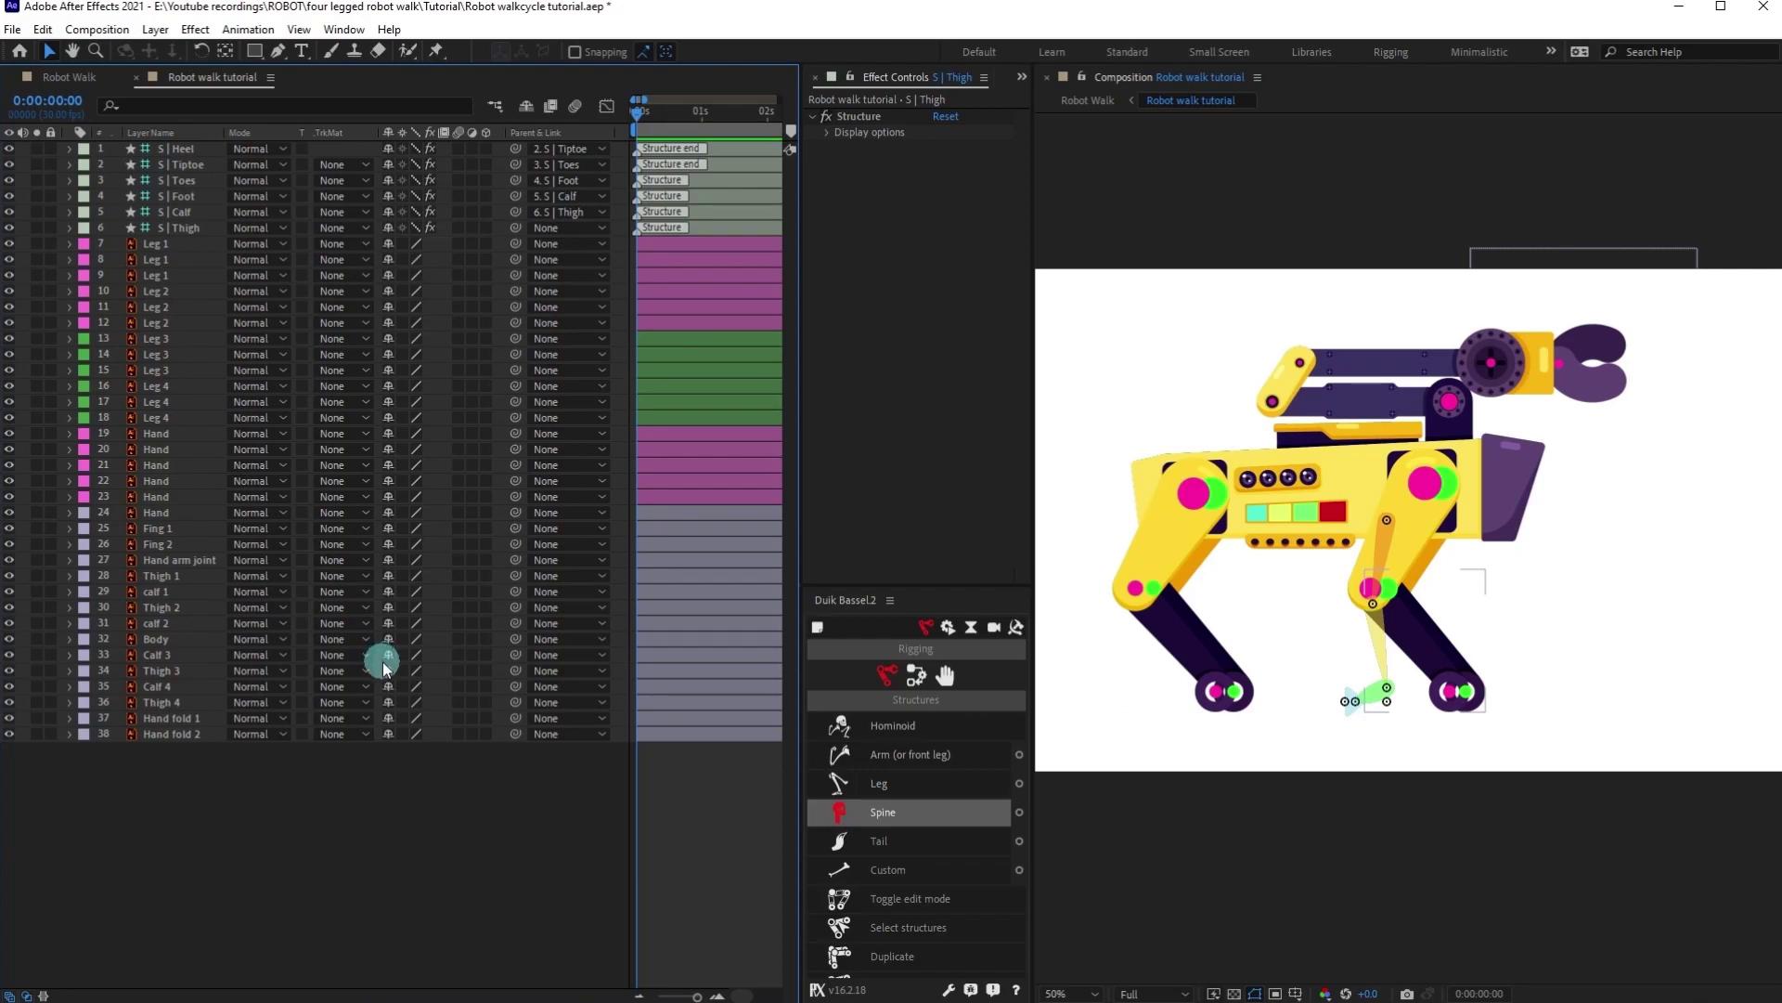
{"action": "key", "text": "ctrl+z"}
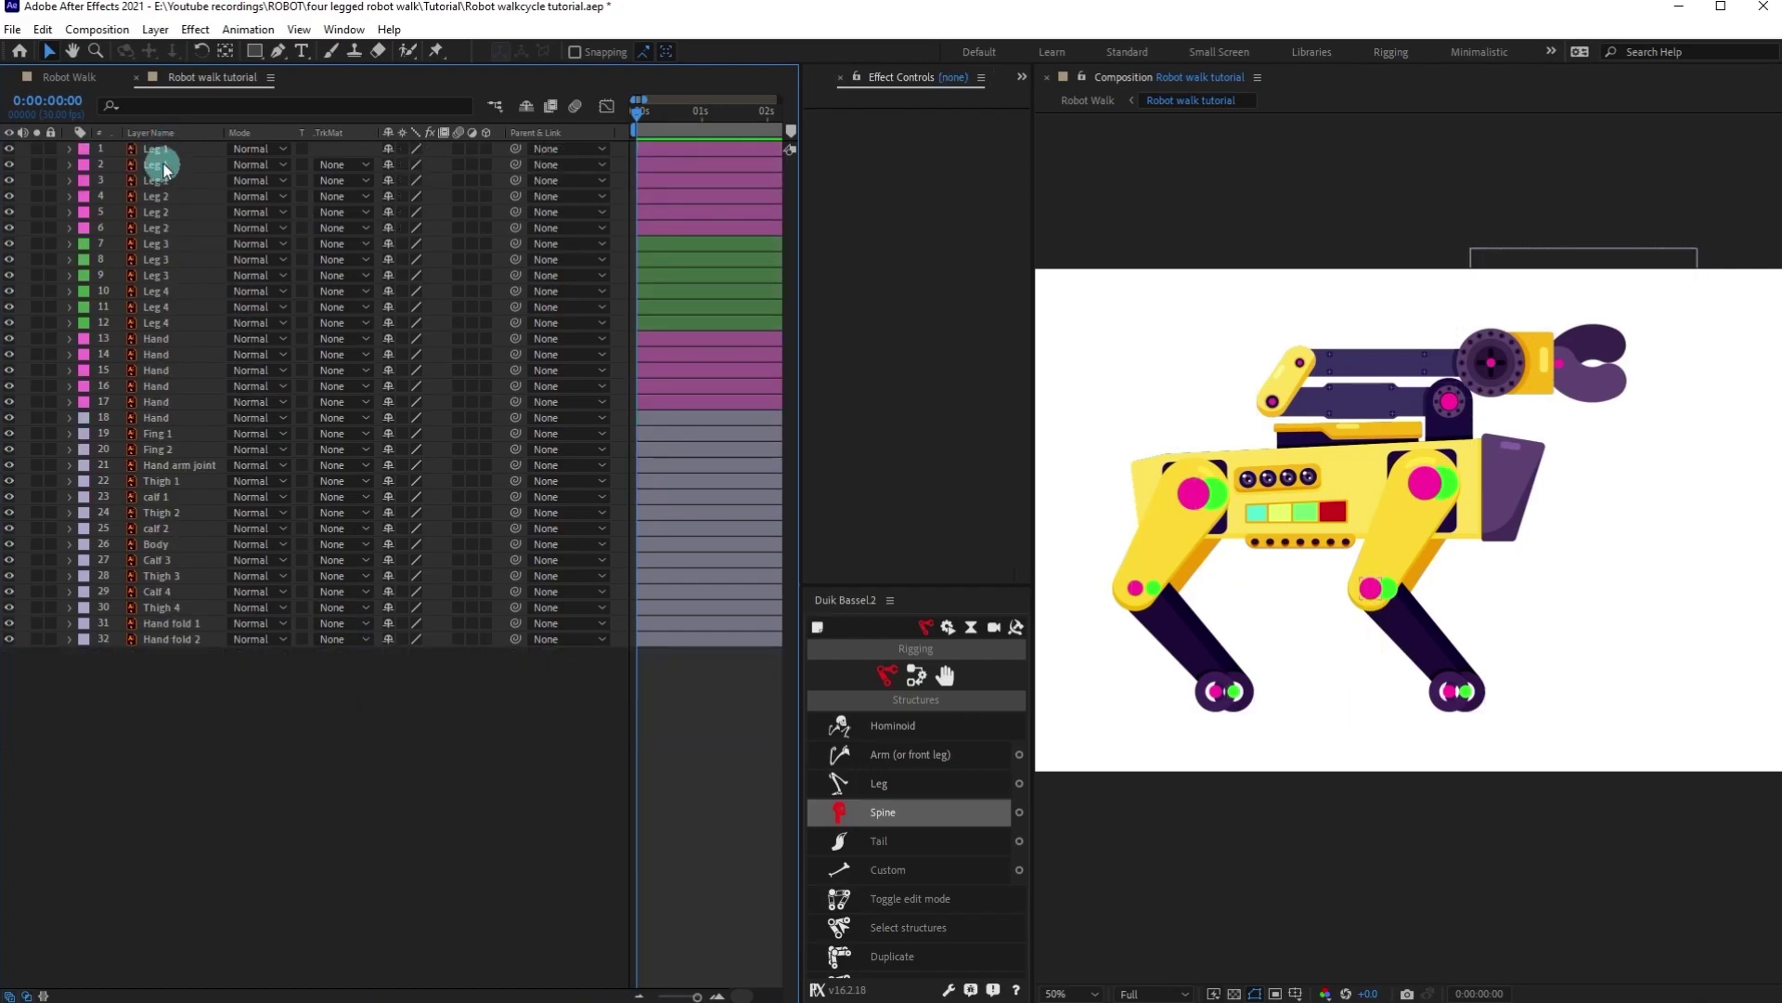
{"action": "left_click", "coordinate": [163, 150]}
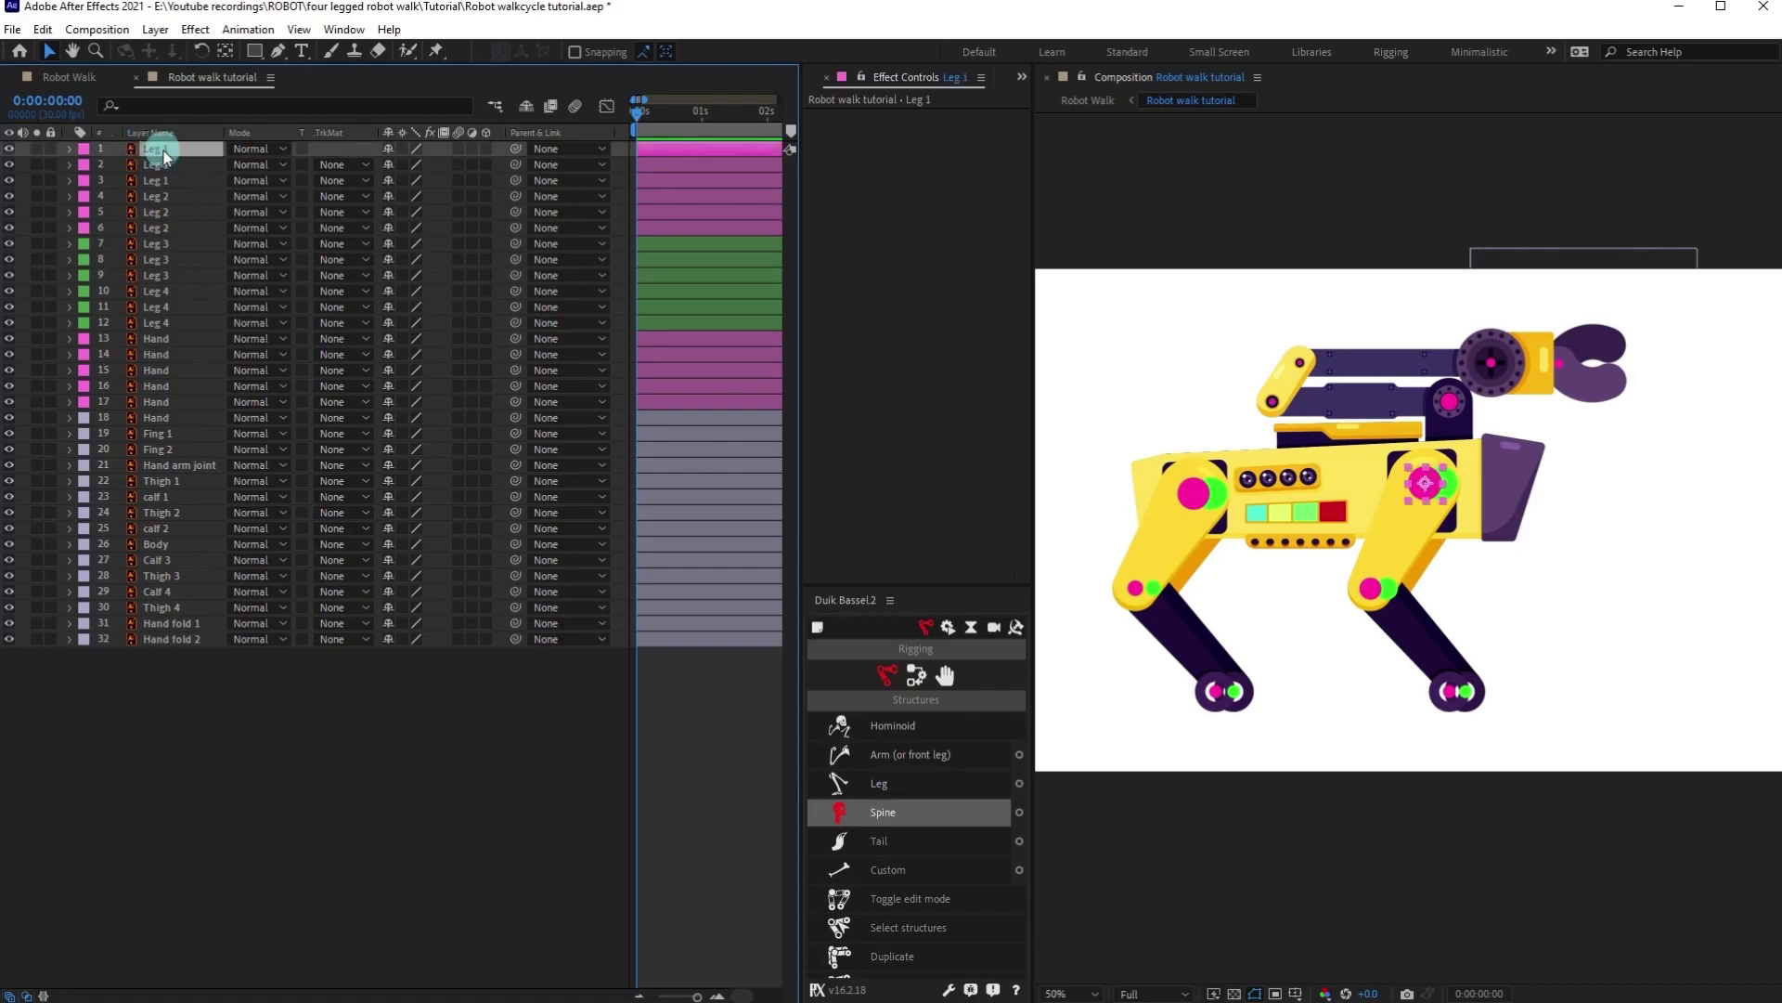
{"action": "left_click", "coordinate": [160, 166], "text": "ctrl"}
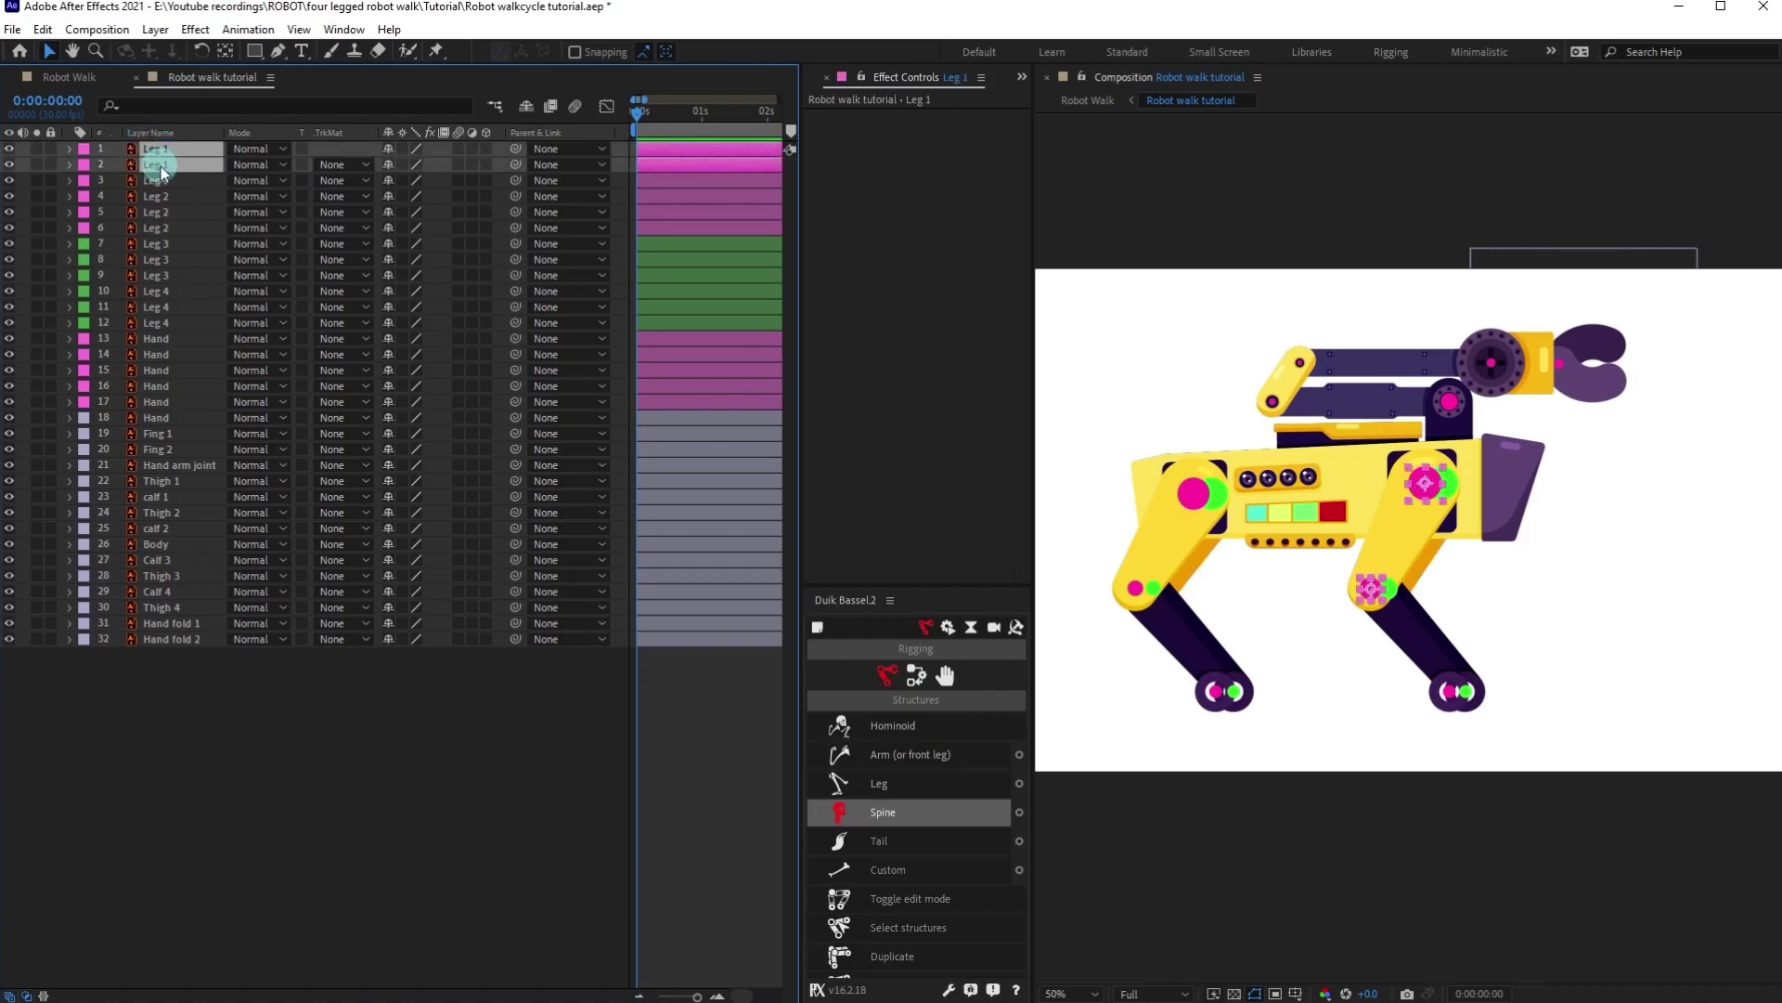
{"action": "left_click", "coordinate": [161, 182], "text": "ctrl"}
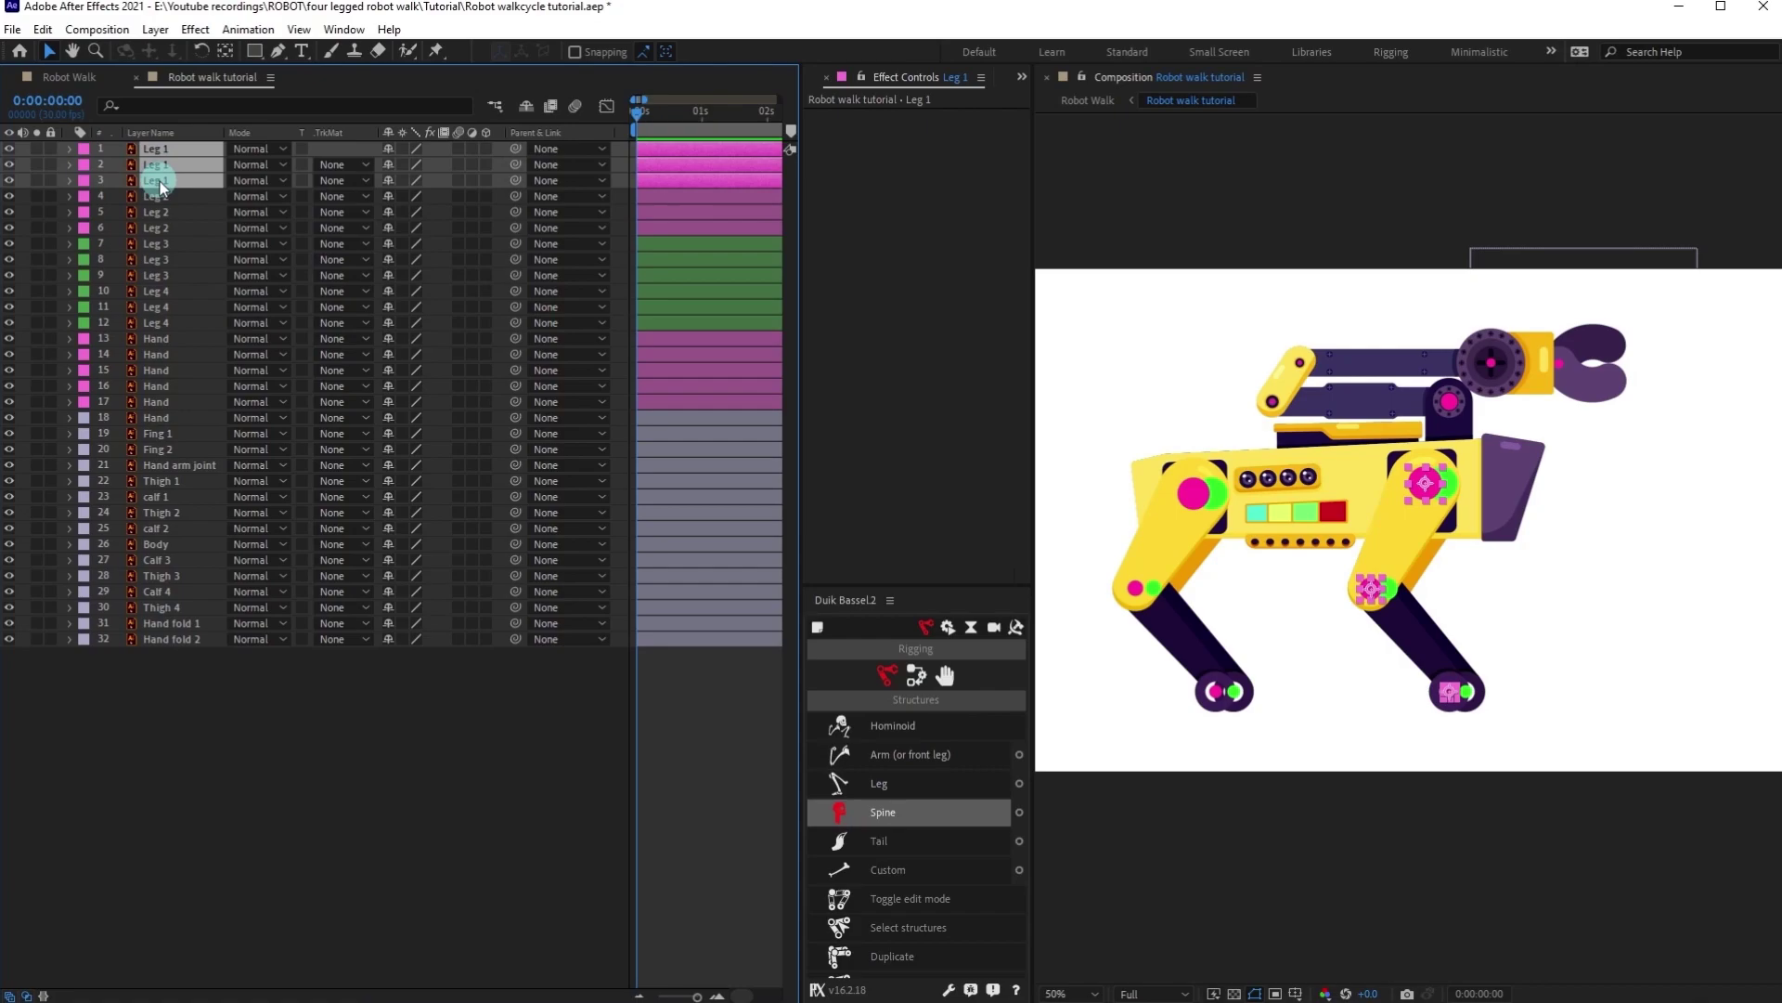
{"action": "left_click", "coordinate": [863, 788]}
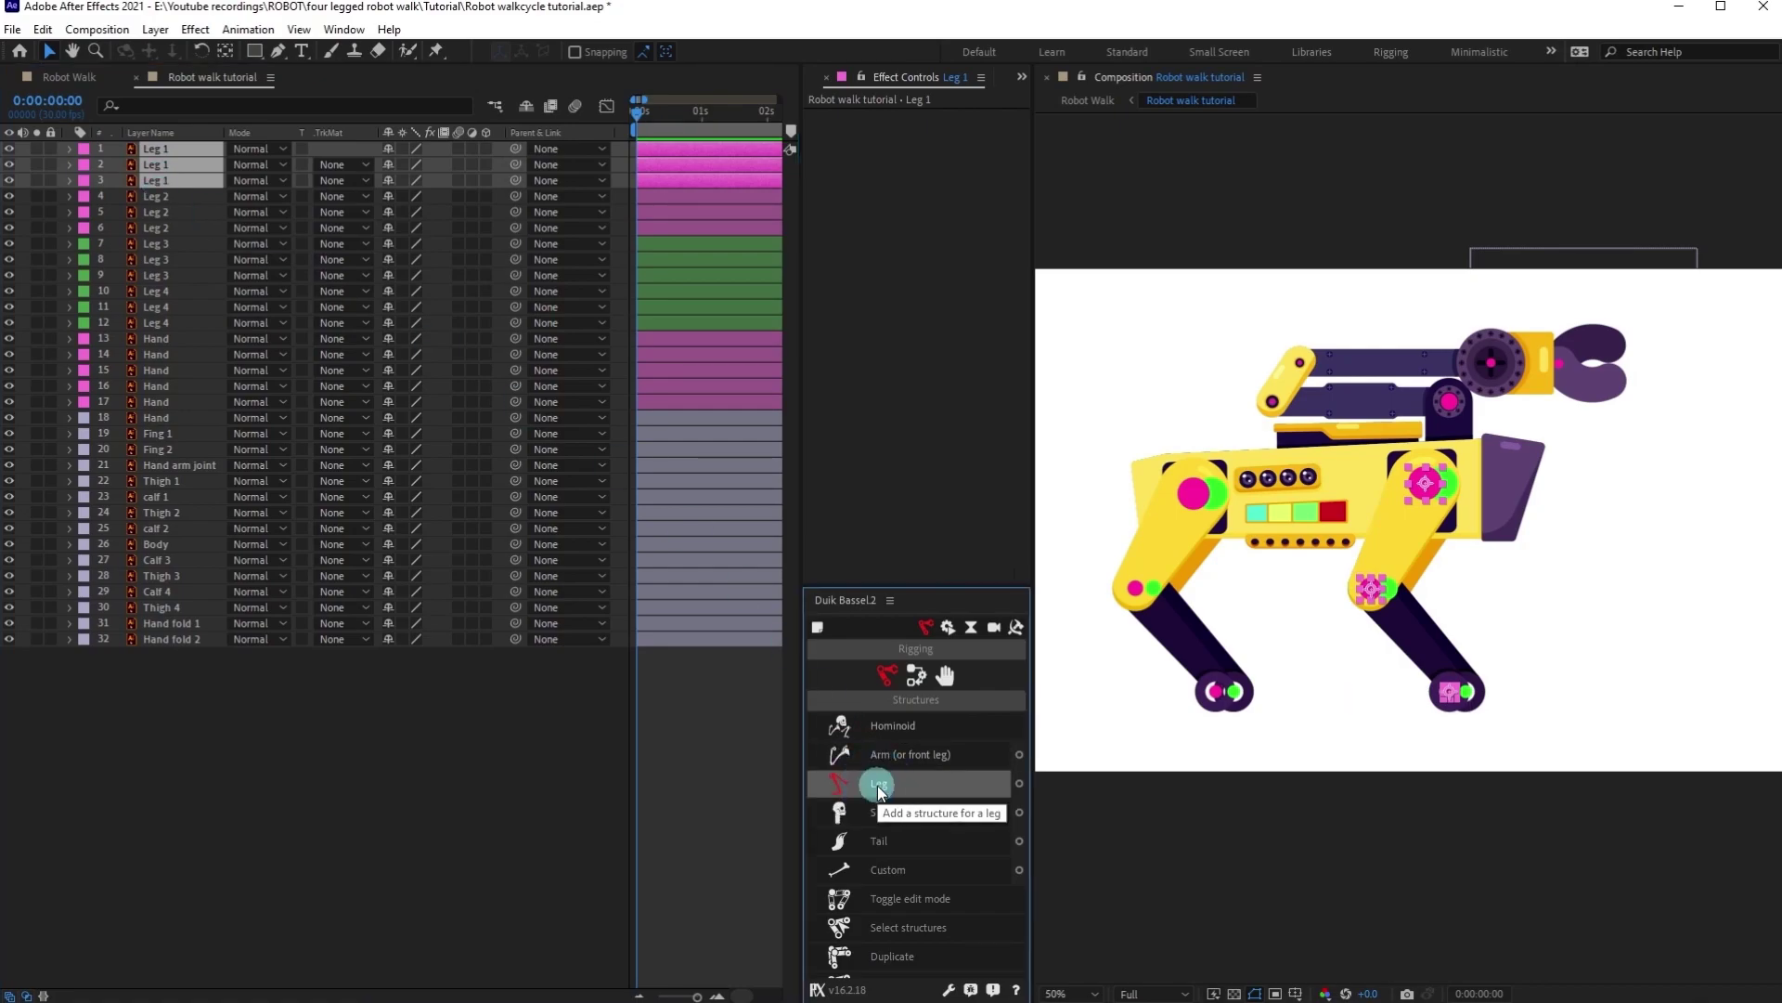
{"action": "left_click", "coordinate": [879, 788]}
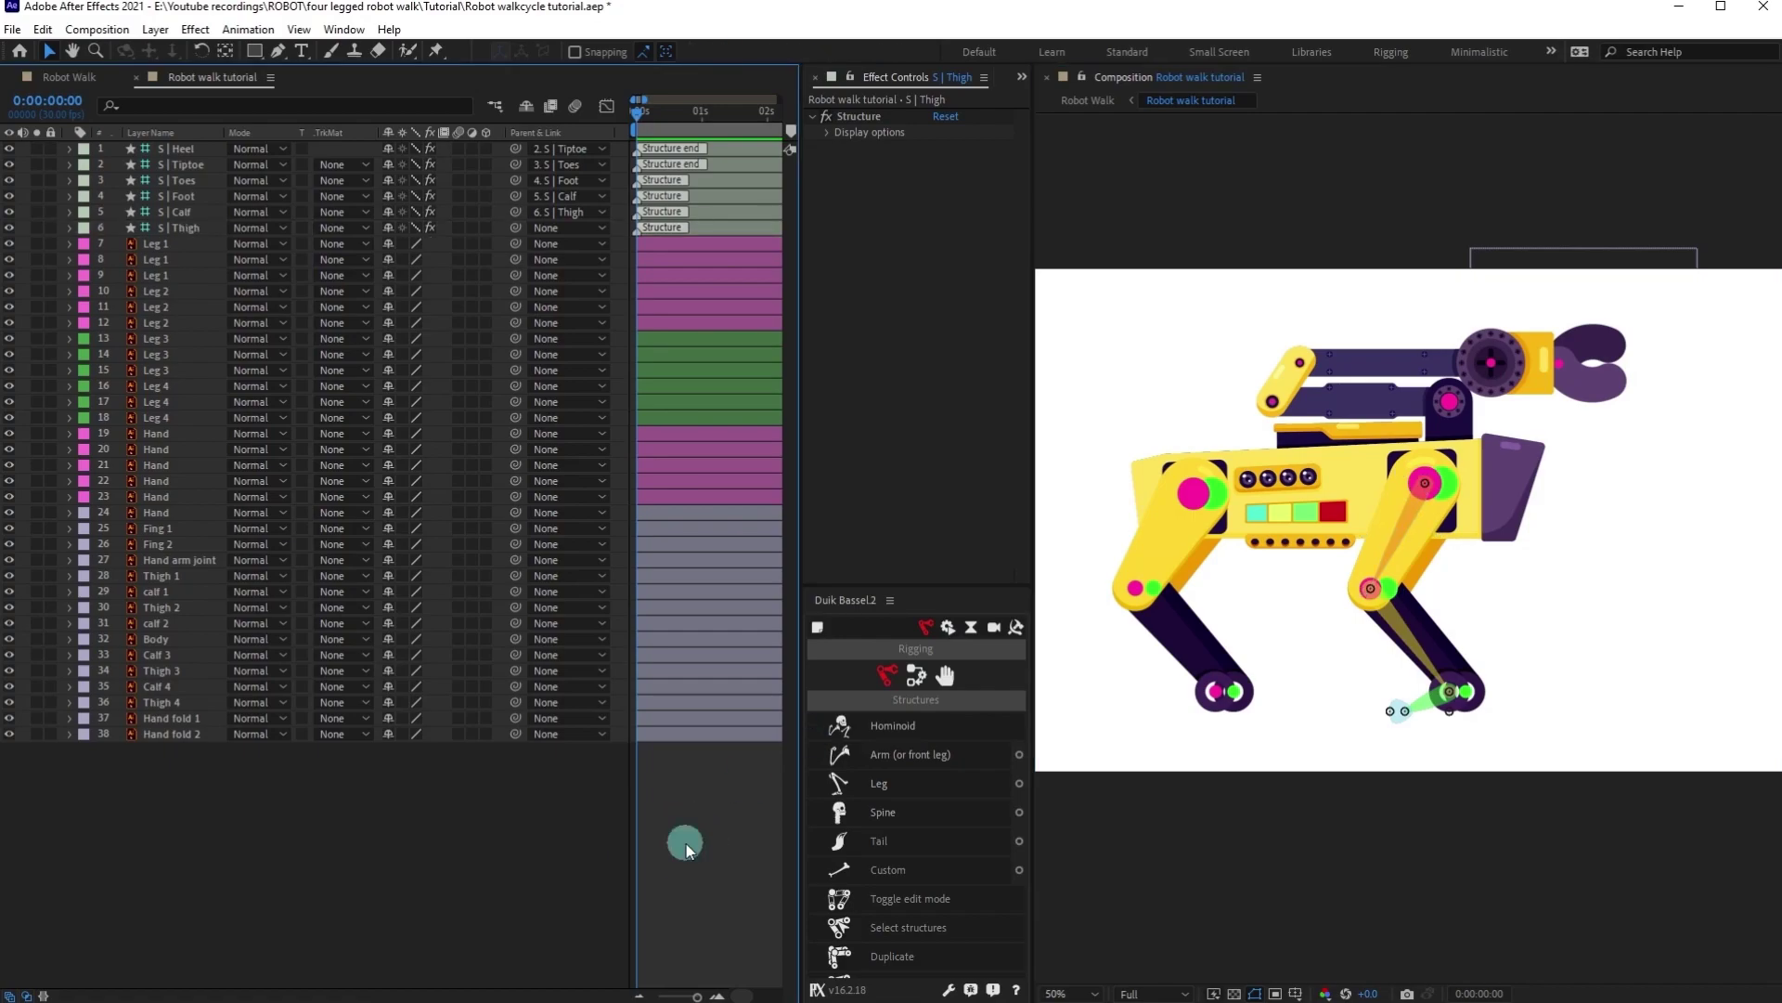
{"action": "key", "text": "ctrl+z"}
{"action": "left_click", "coordinate": [463, 756]}
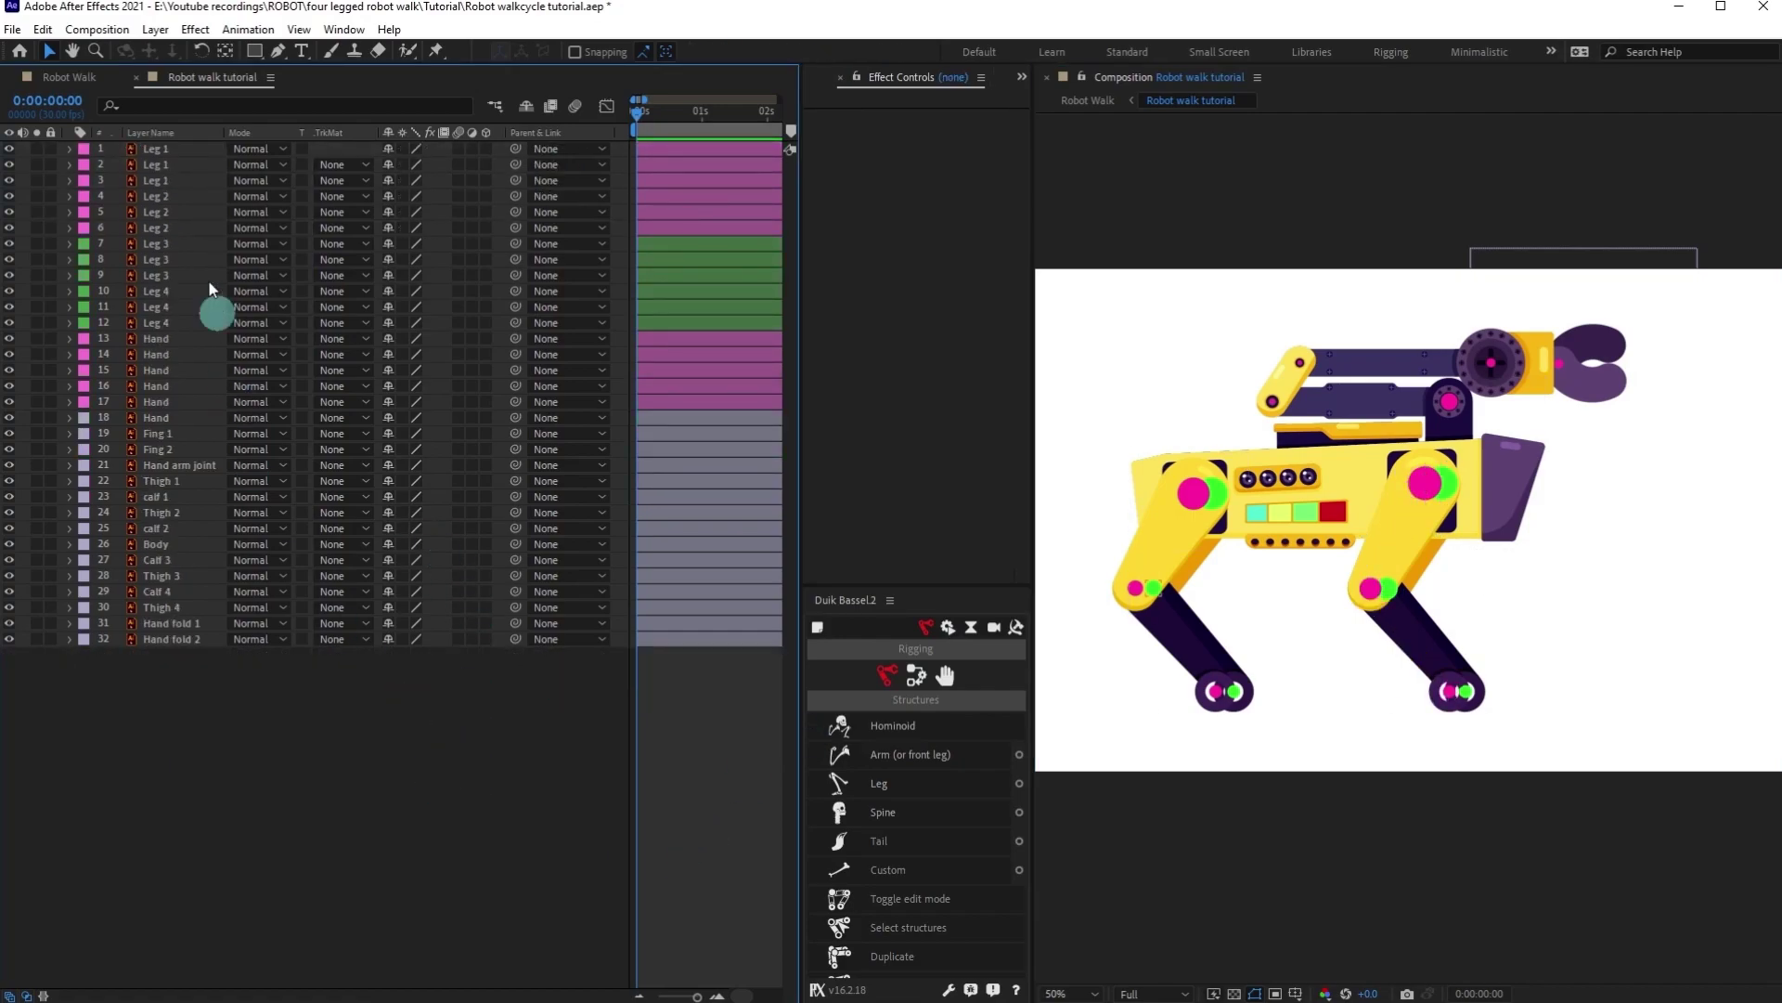
{"action": "left_click", "coordinate": [155, 180]}
{"action": "left_click", "coordinate": [156, 148], "text": "shift"}
{"action": "left_click", "coordinate": [900, 786]}
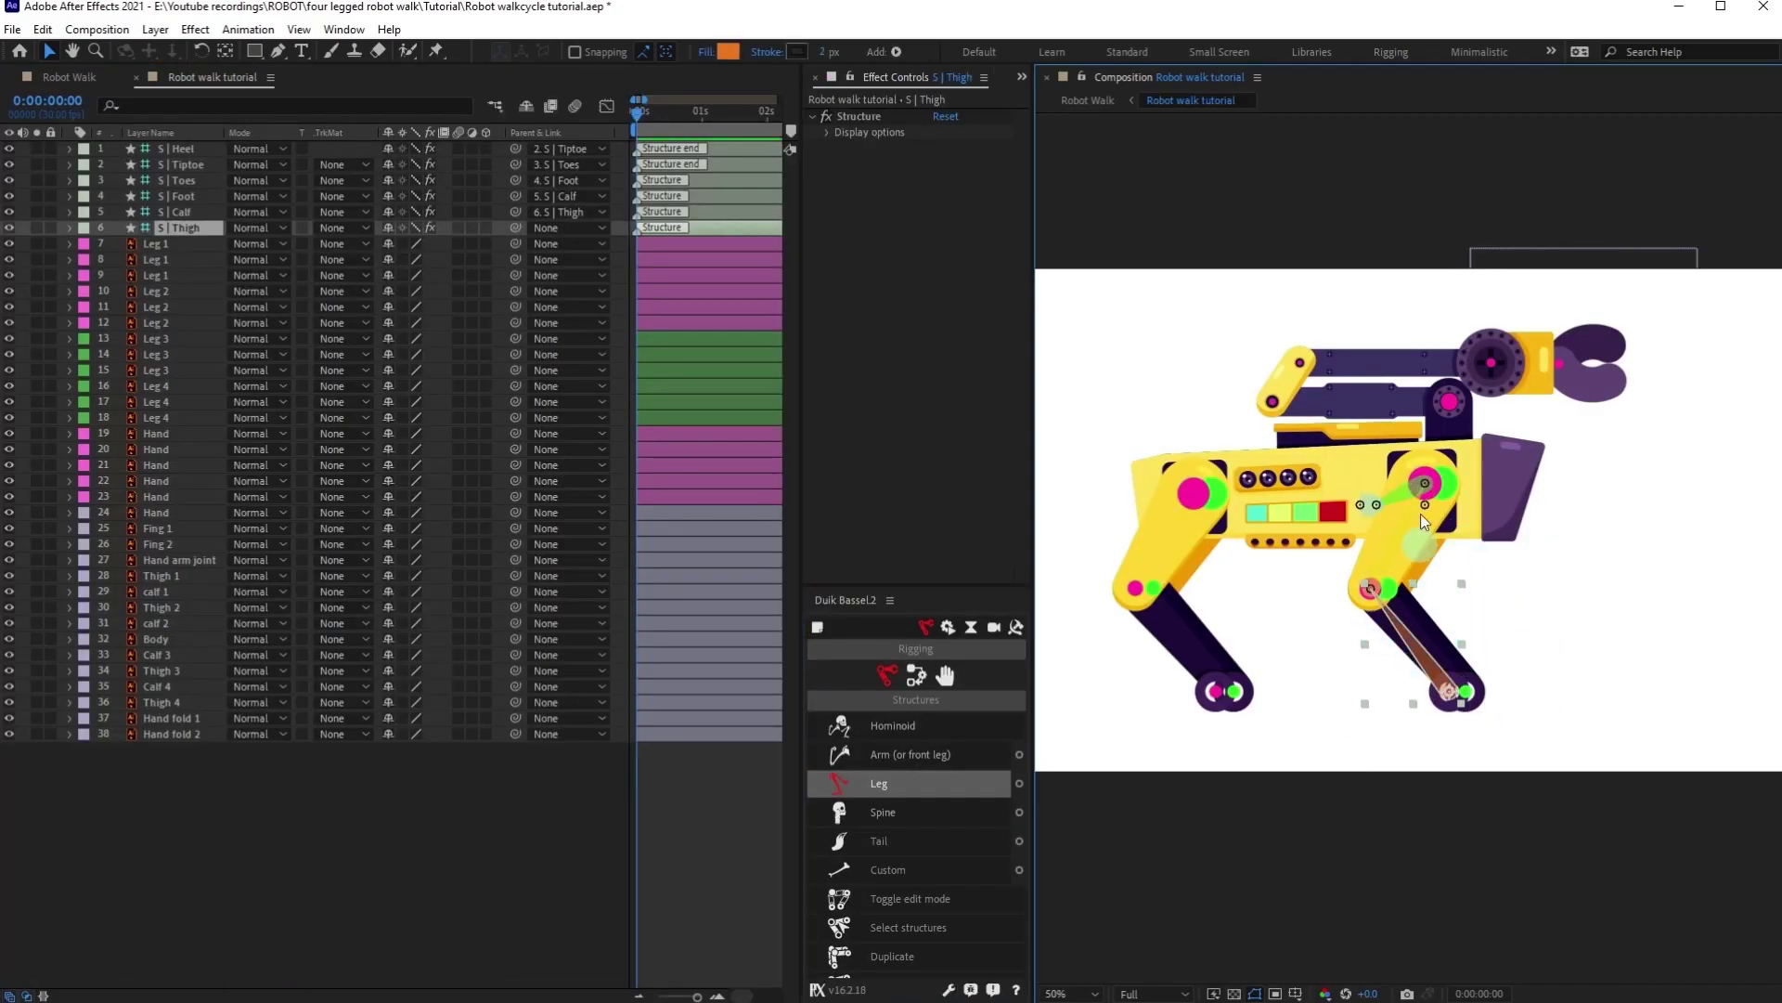
{"action": "left_click", "coordinate": [469, 838]}
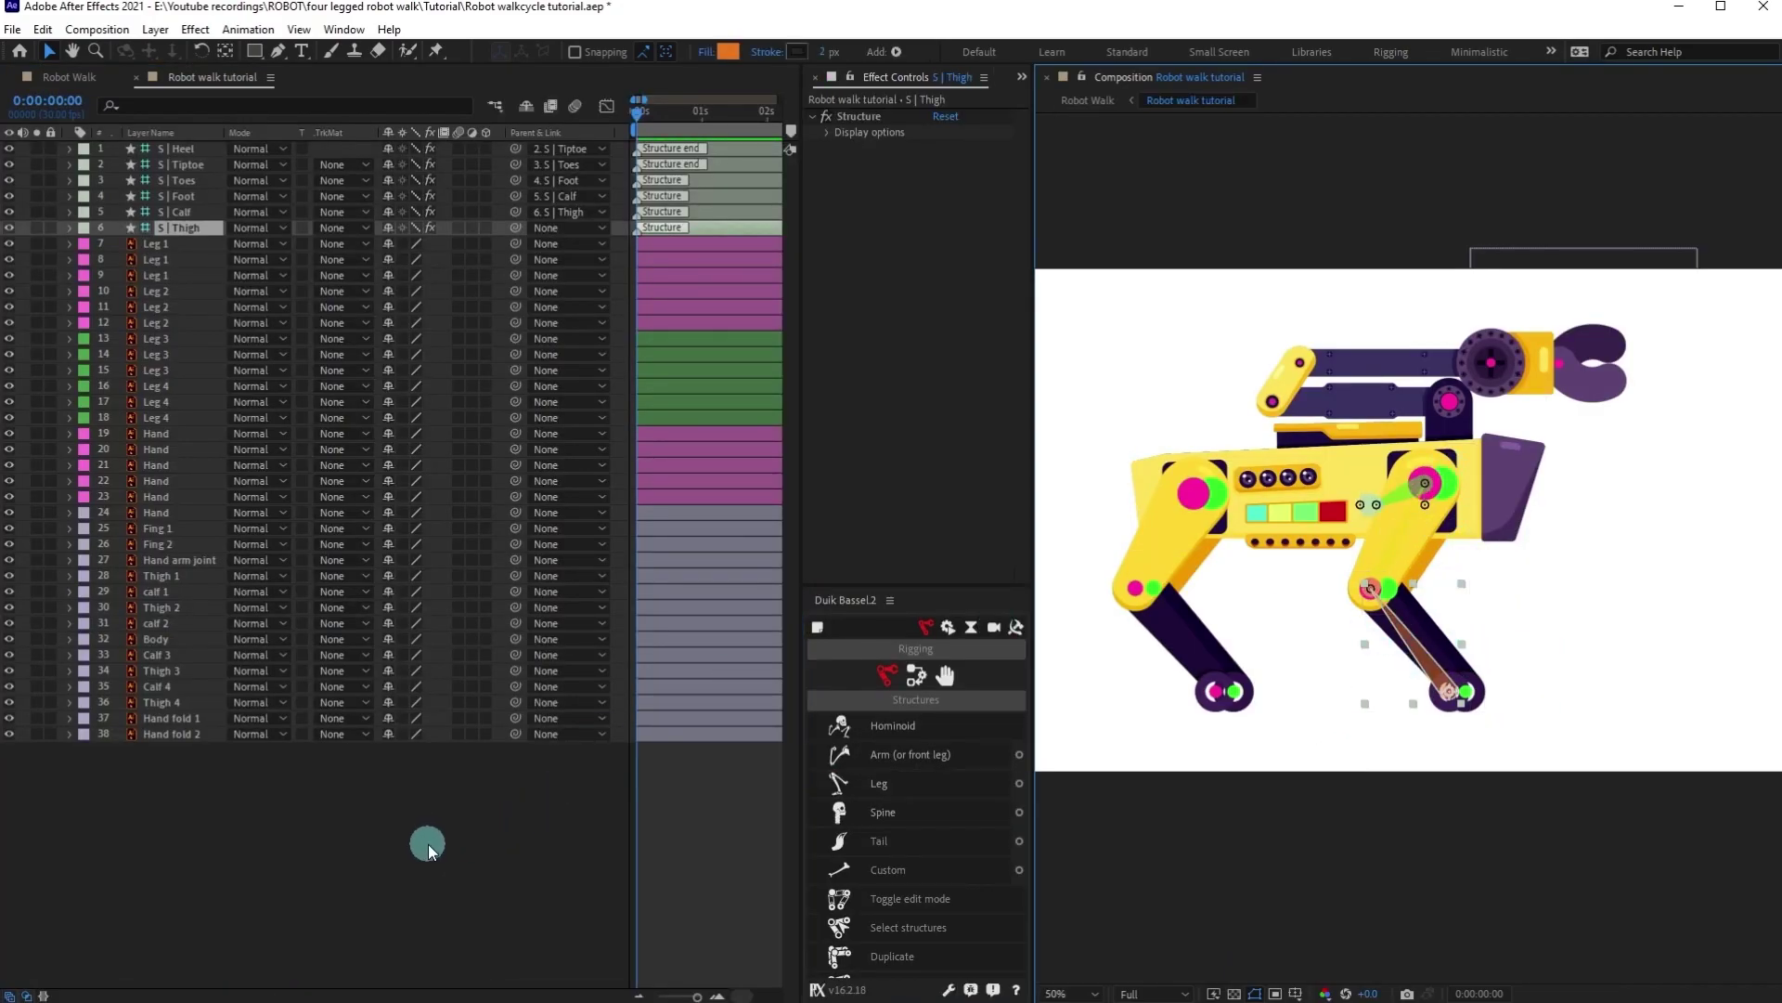
{"action": "key", "text": "ctrl+z"}
Add a Duik Leg structure from the three Leg 1 joint layers, selected in order from hip to knee to foot.
{"action": "left_click", "coordinate": [164, 149]}
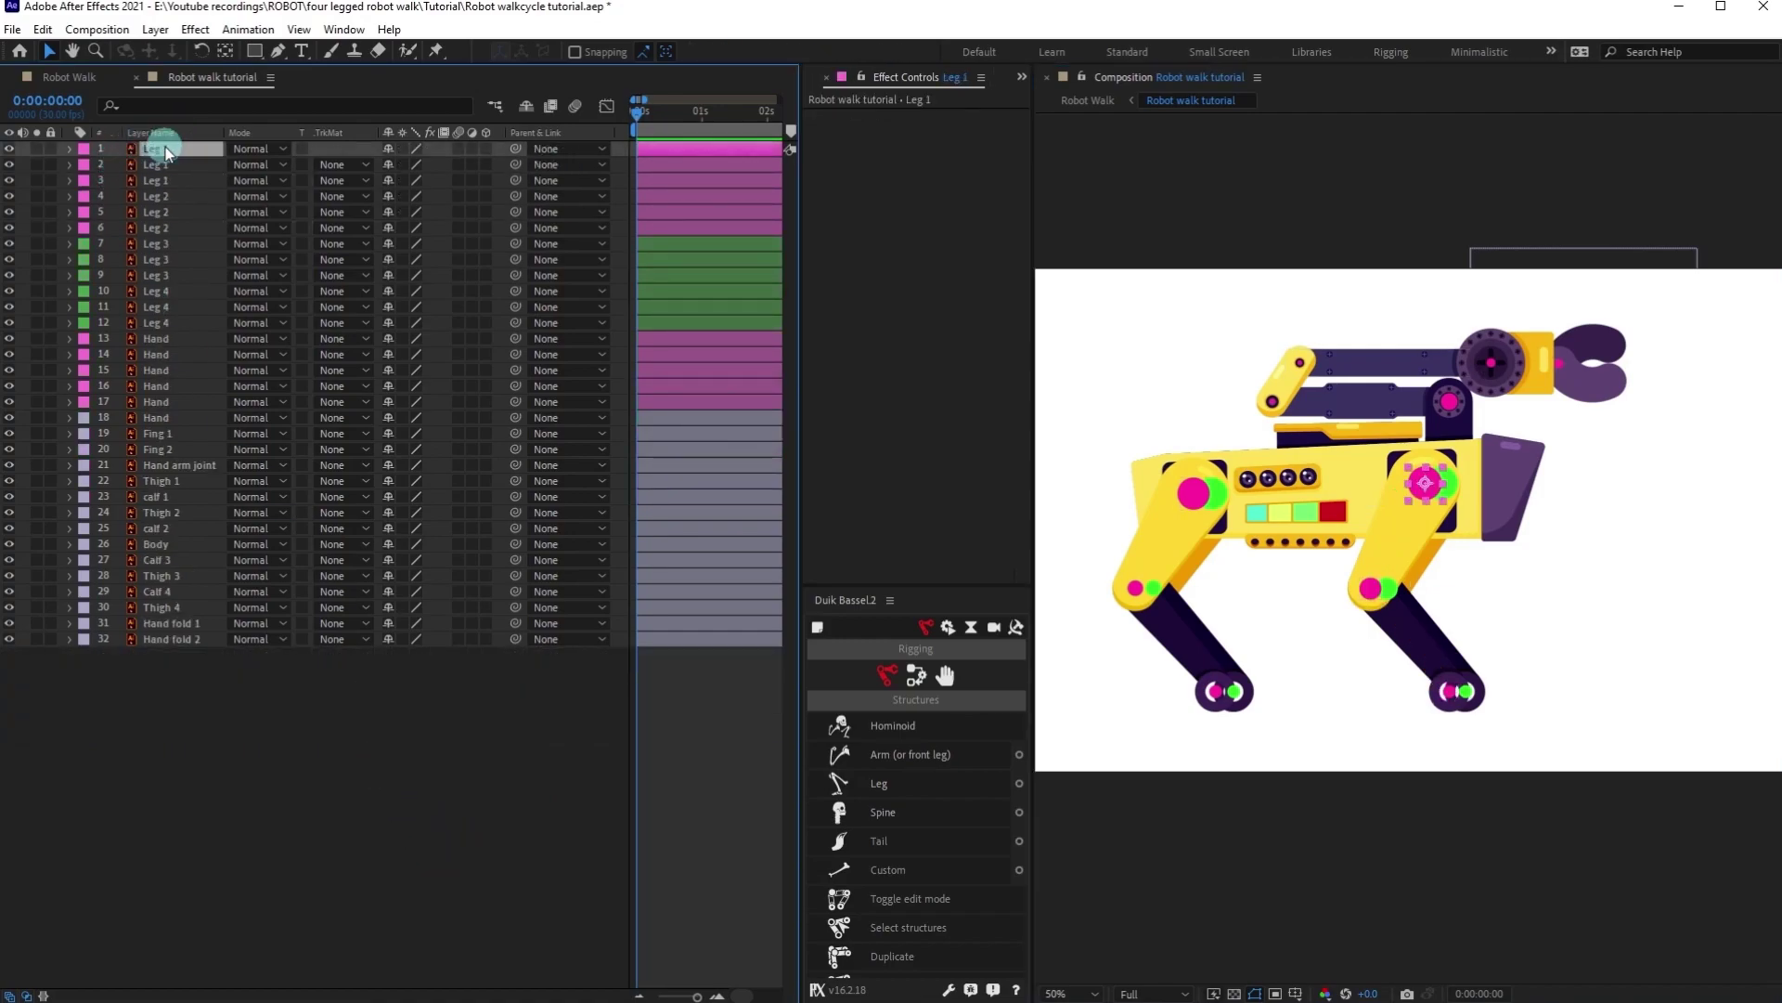
{"action": "left_click", "coordinate": [163, 167], "text": "ctrl"}
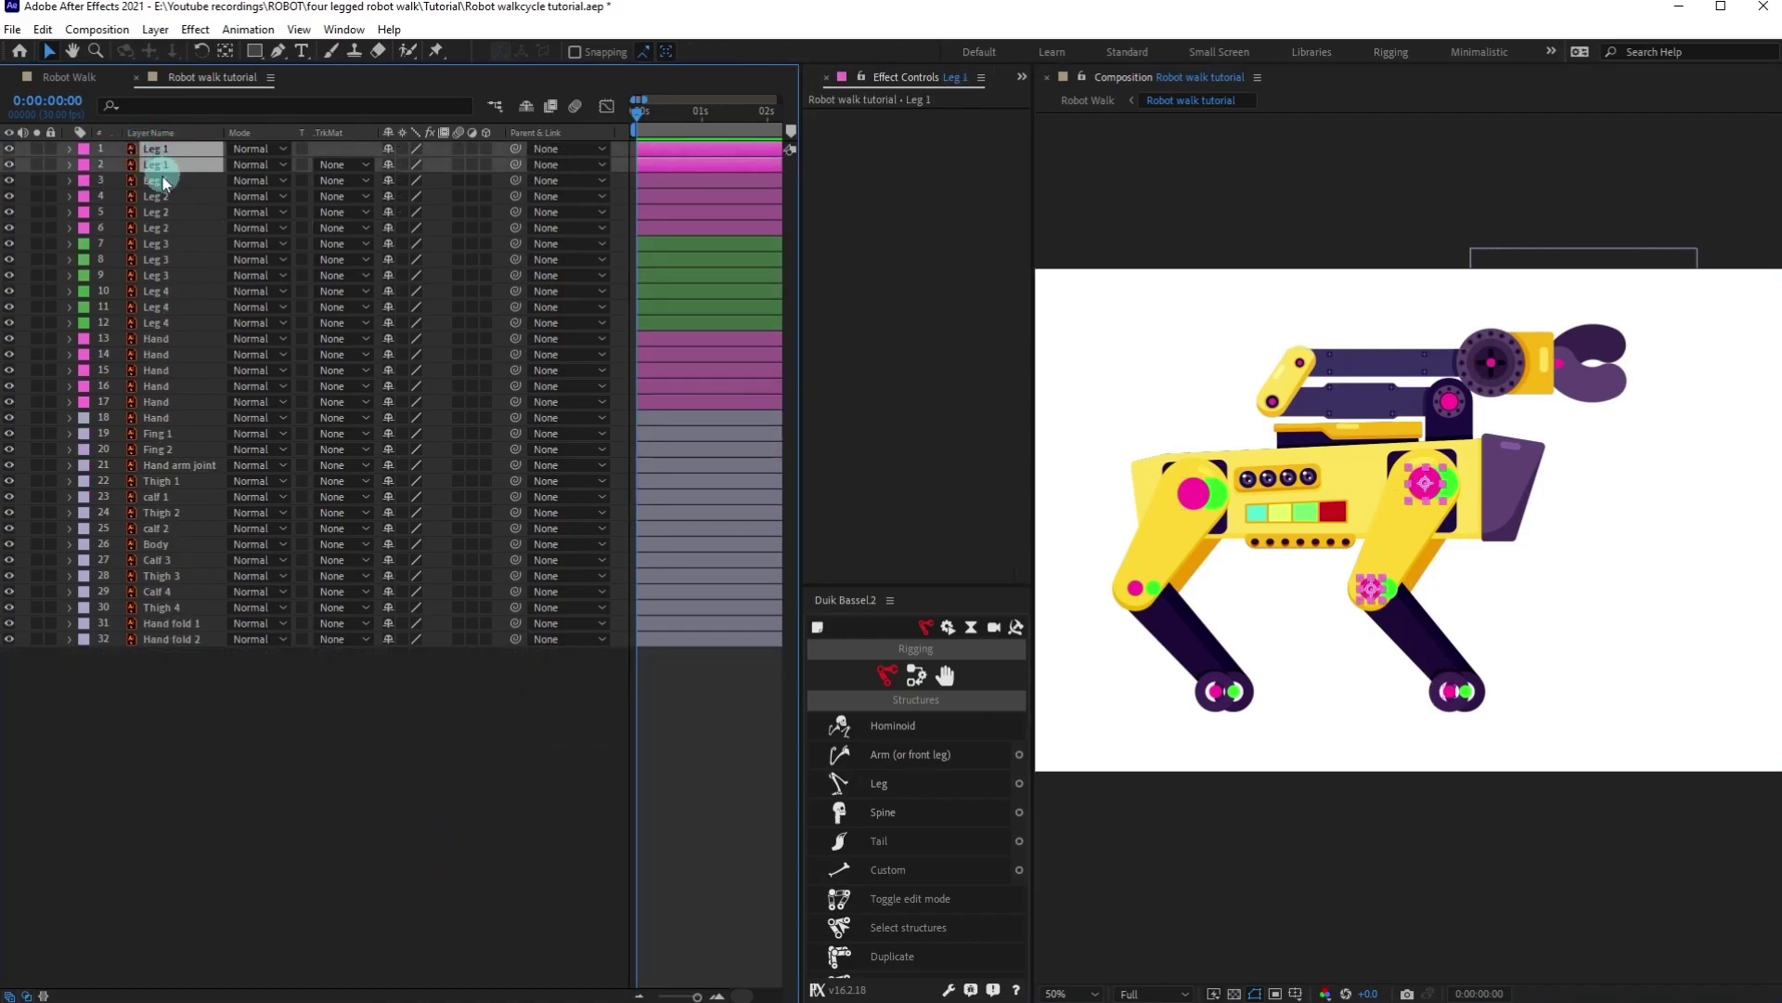
{"action": "left_click", "coordinate": [163, 182], "text": "ctrl"}
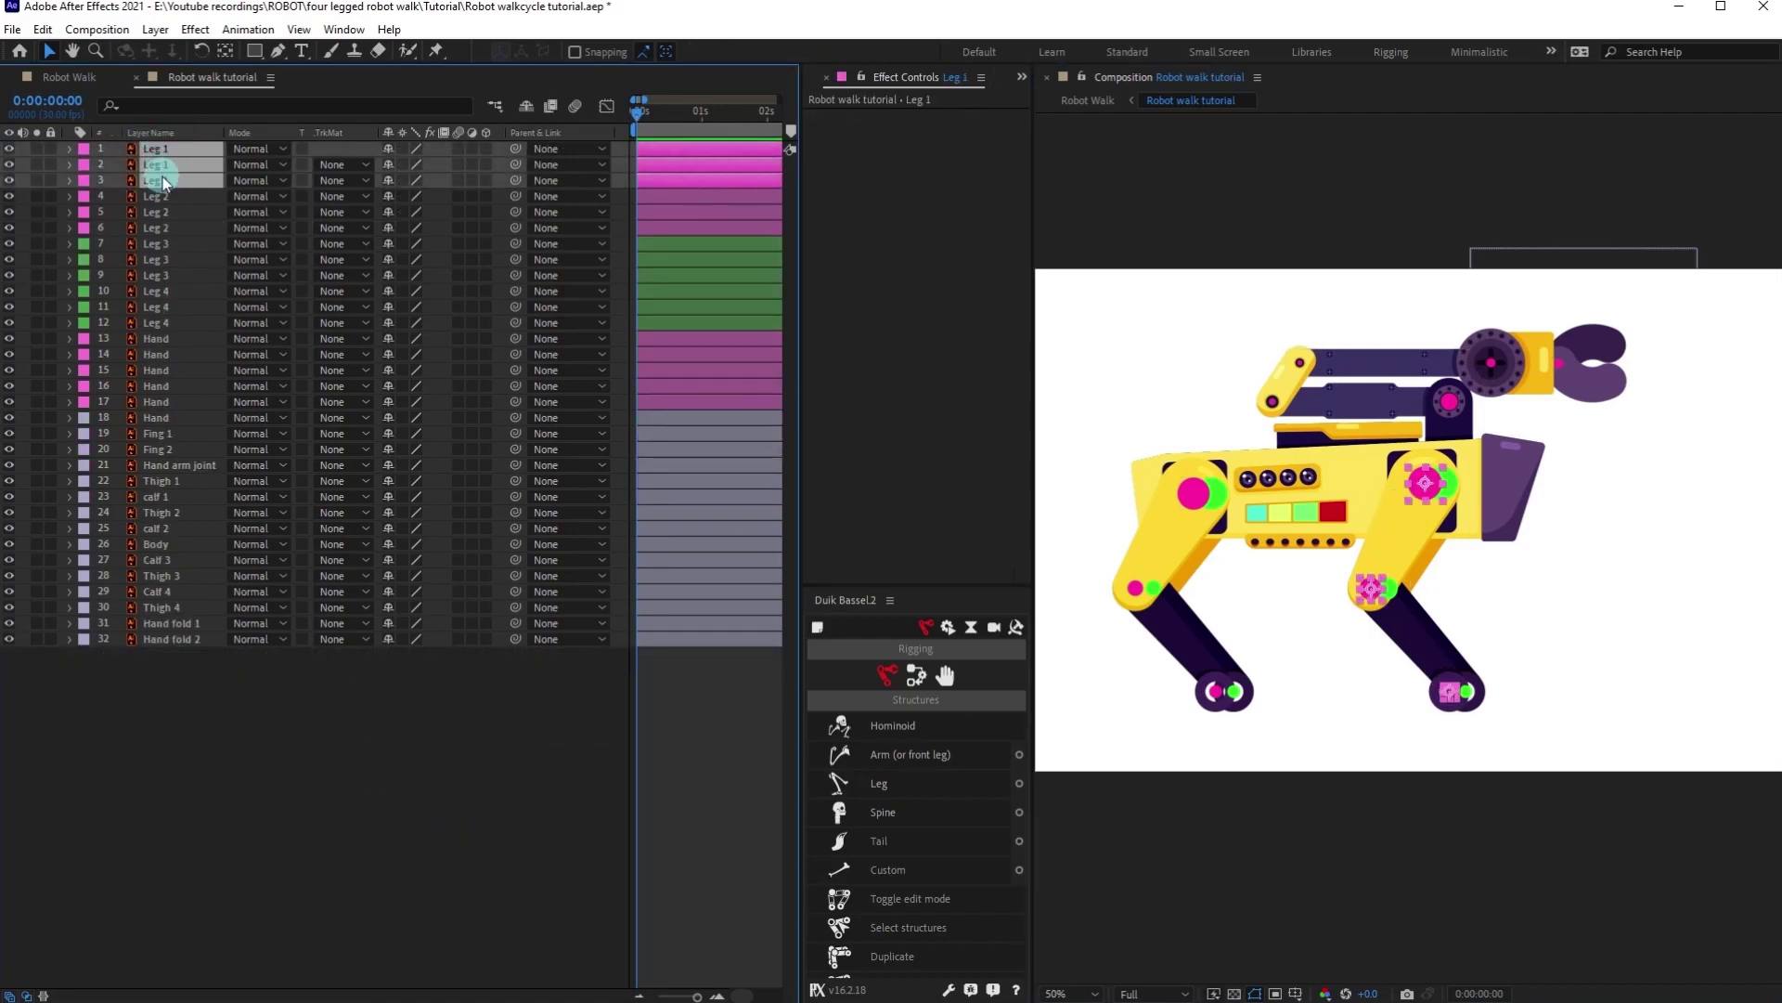
{"action": "left_click", "coordinate": [877, 784]}
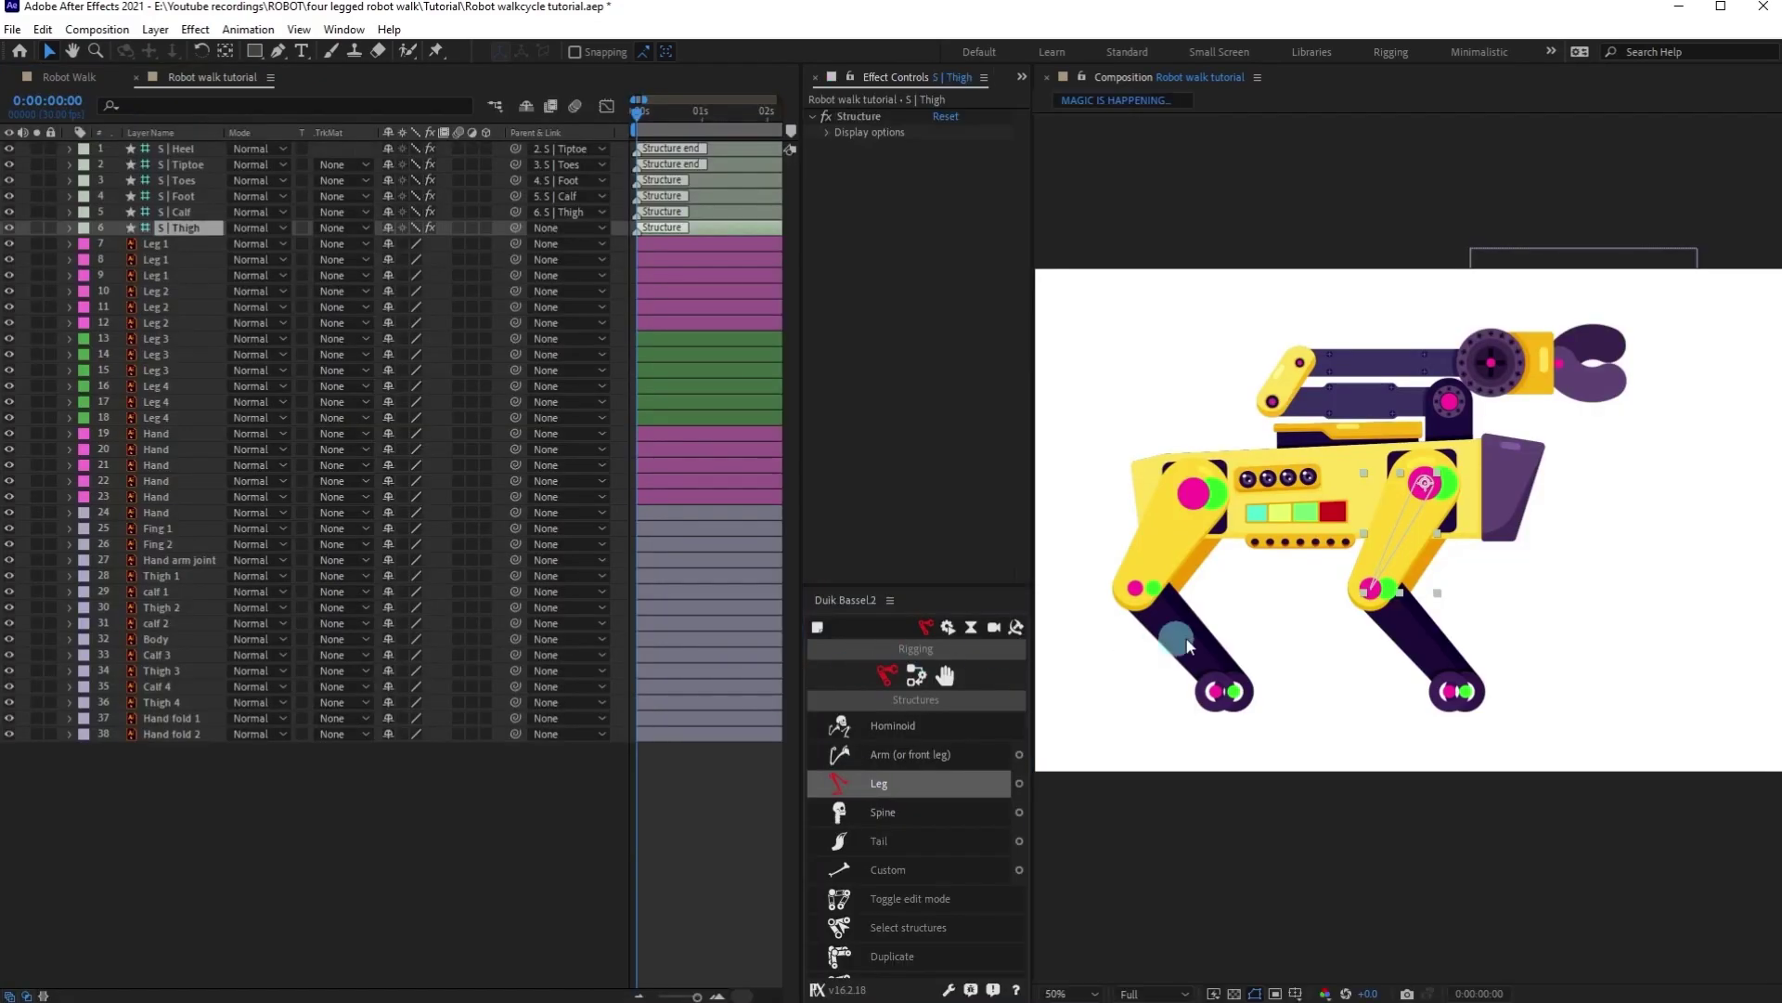
Reposition the new structure's toes, tiptoe and heel points so they fit around the front leg's round foot.
{"action": "scroll", "coordinate": [1273, 602], "scroll_direction": "up", "scroll_amount": 1}
{"action": "left_click_drag", "start_coordinate": [1379, 688], "coordinate": [1267, 546]}
{"action": "left_click_drag", "start_coordinate": [1283, 734], "coordinate": [1348, 623]}
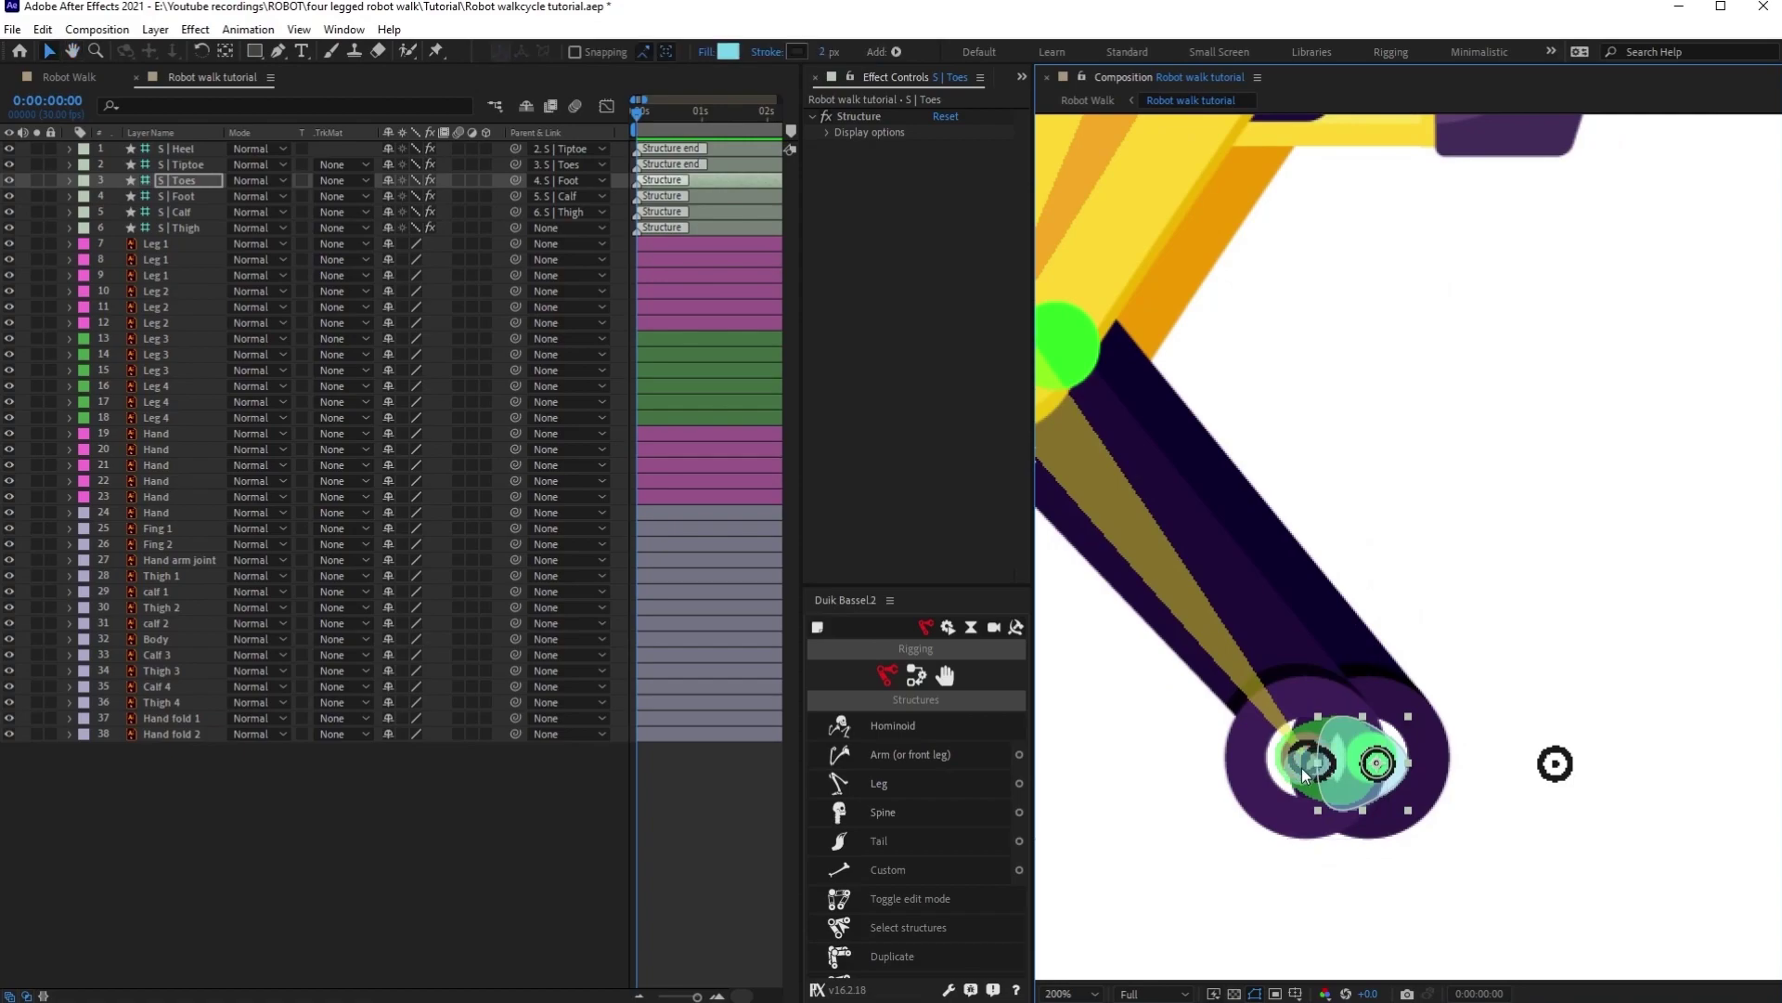
{"action": "left_click", "coordinate": [358, 363]}
{"action": "left_click", "coordinate": [206, 166]}
{"action": "left_click_drag", "start_coordinate": [1318, 763], "coordinate": [1415, 761]}
{"action": "left_click_drag", "start_coordinate": [1658, 767], "coordinate": [1240, 769]}
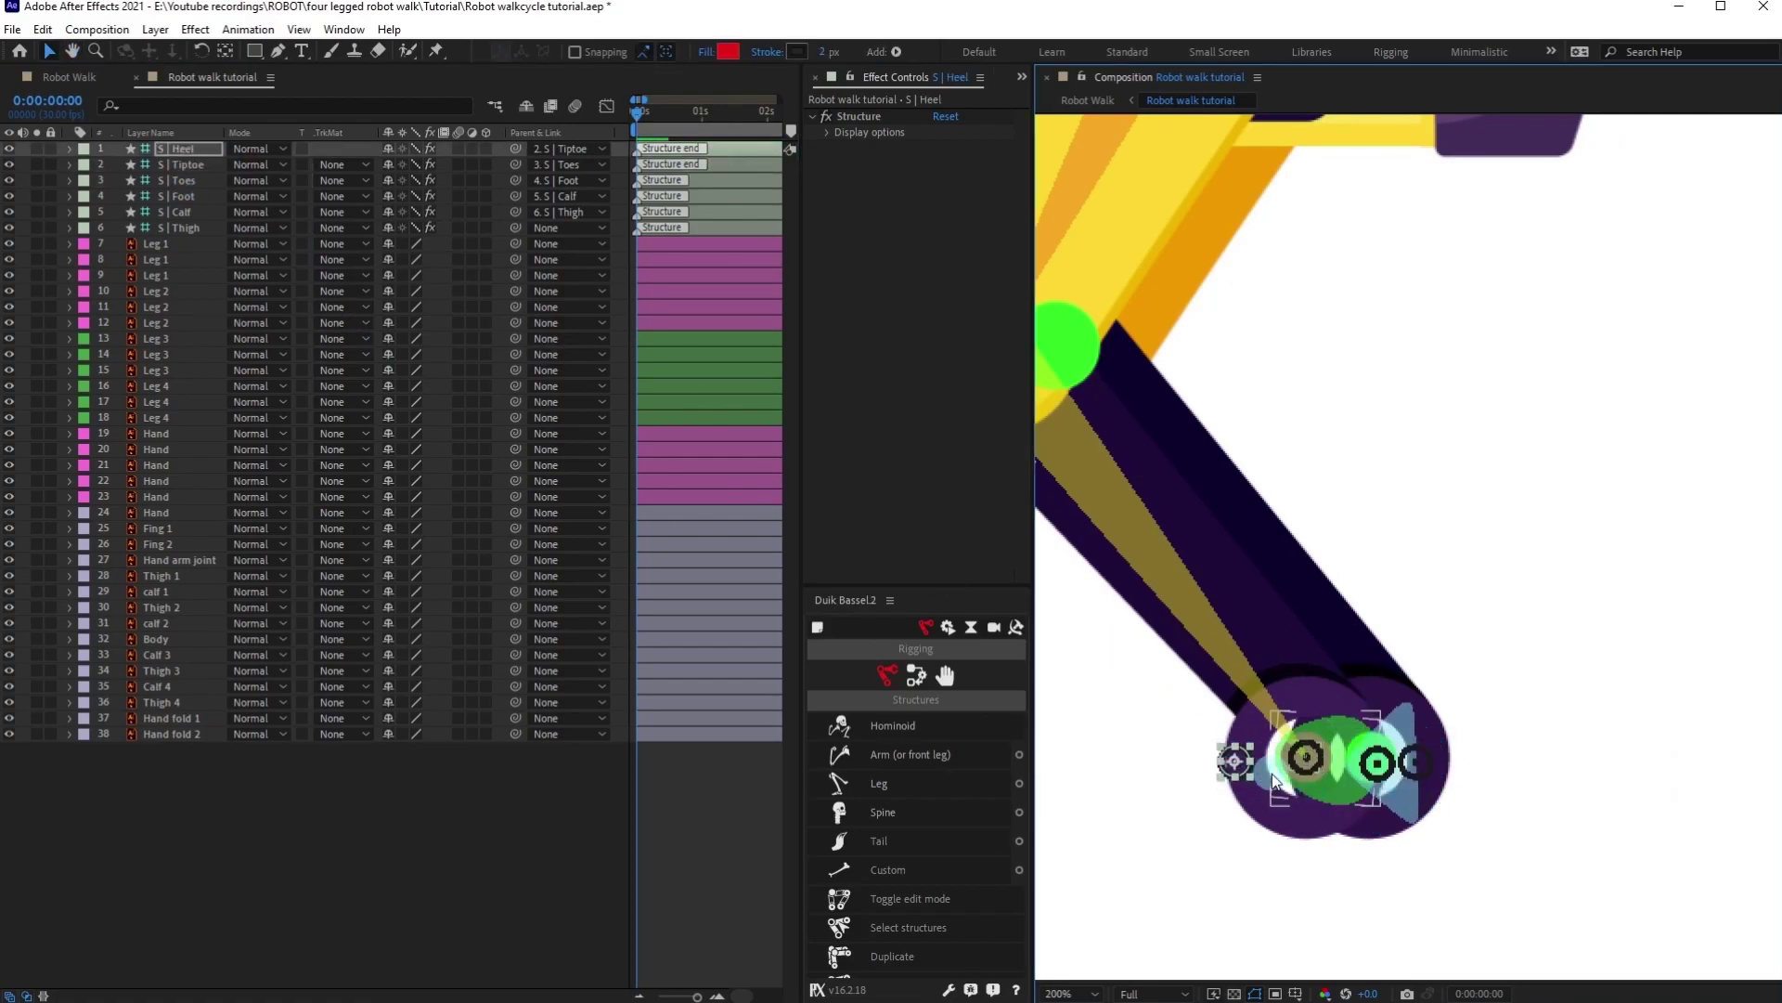
Move the six leg structure layers directly above Thigh 1 and solo them together with Thigh 1 and calf 1.
{"action": "scroll", "coordinate": [1240, 768], "scroll_direction": "down", "scroll_amount": 2}
{"action": "left_click", "coordinate": [188, 227]}
{"action": "left_click", "coordinate": [187, 151], "text": "shift"}
{"action": "left_click_drag", "start_coordinate": [184, 226], "coordinate": [233, 526]}
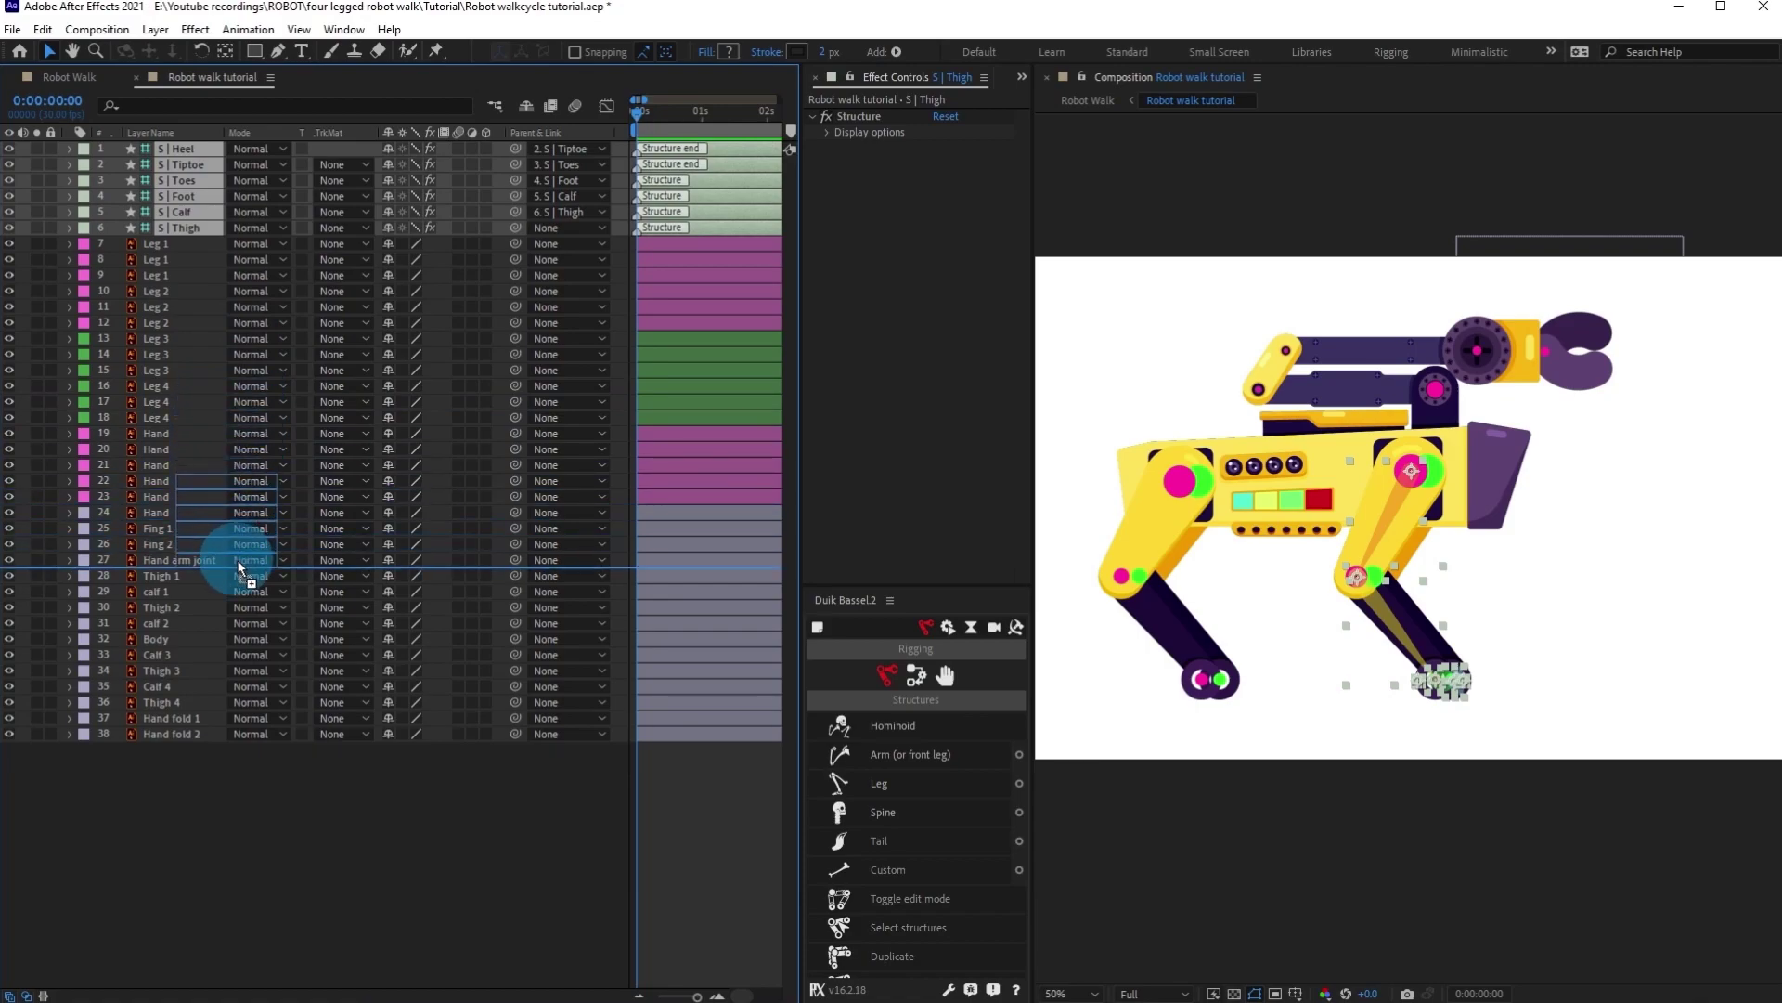
{"action": "left_click", "coordinate": [163, 592], "text": "shift"}
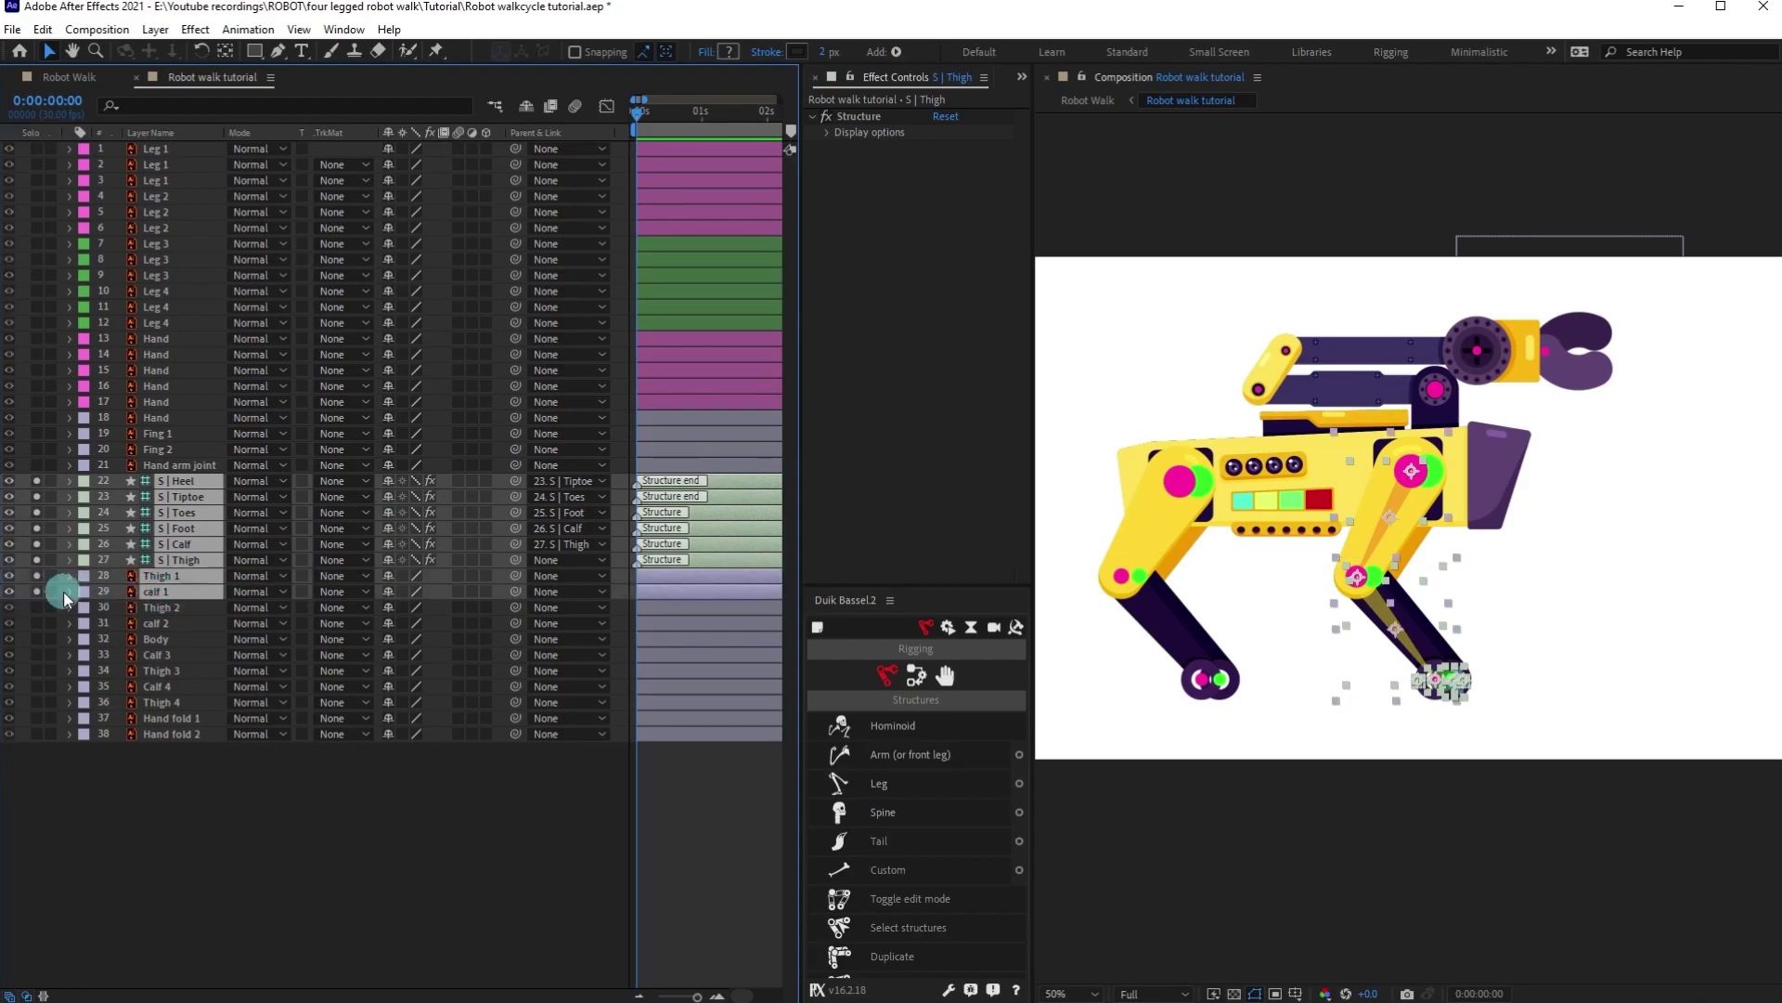
{"action": "left_click", "coordinate": [281, 902]}
Parent Thigh 1 to the S | Thigh structure and calf 1 to the S | Calf structure.
{"action": "left_click", "coordinate": [162, 581]}
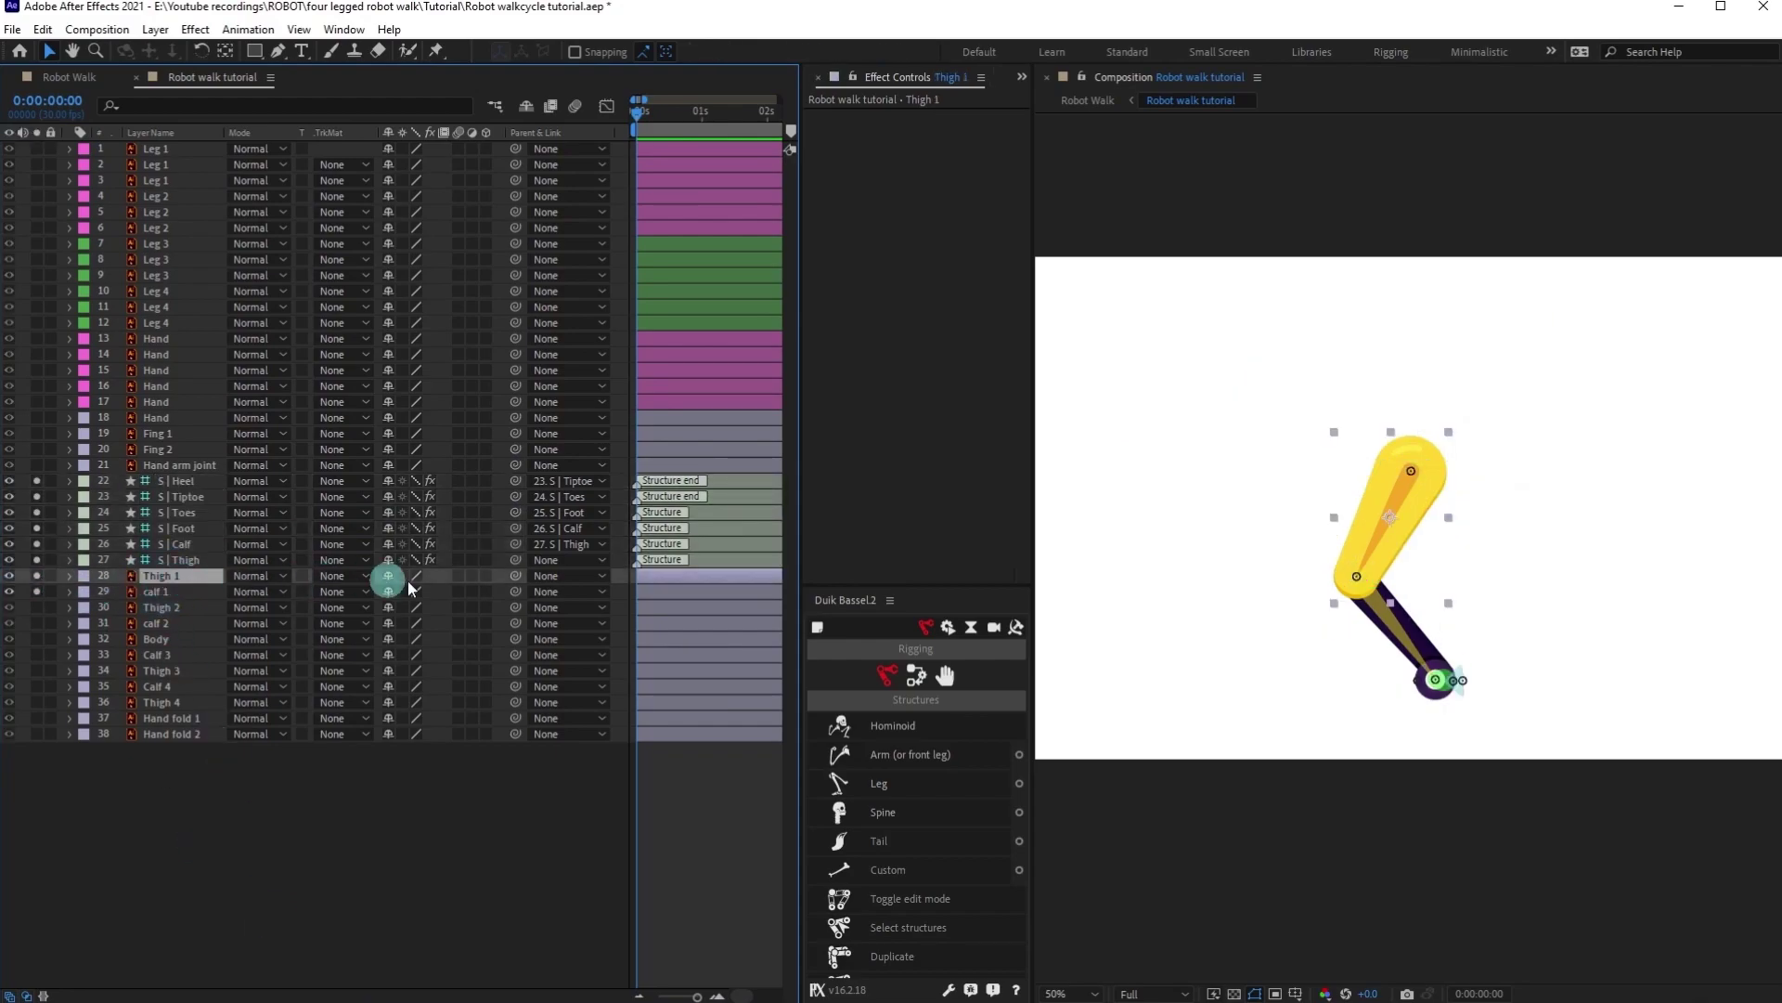
{"action": "left_click_drag", "start_coordinate": [332, 575], "coordinate": [189, 563]}
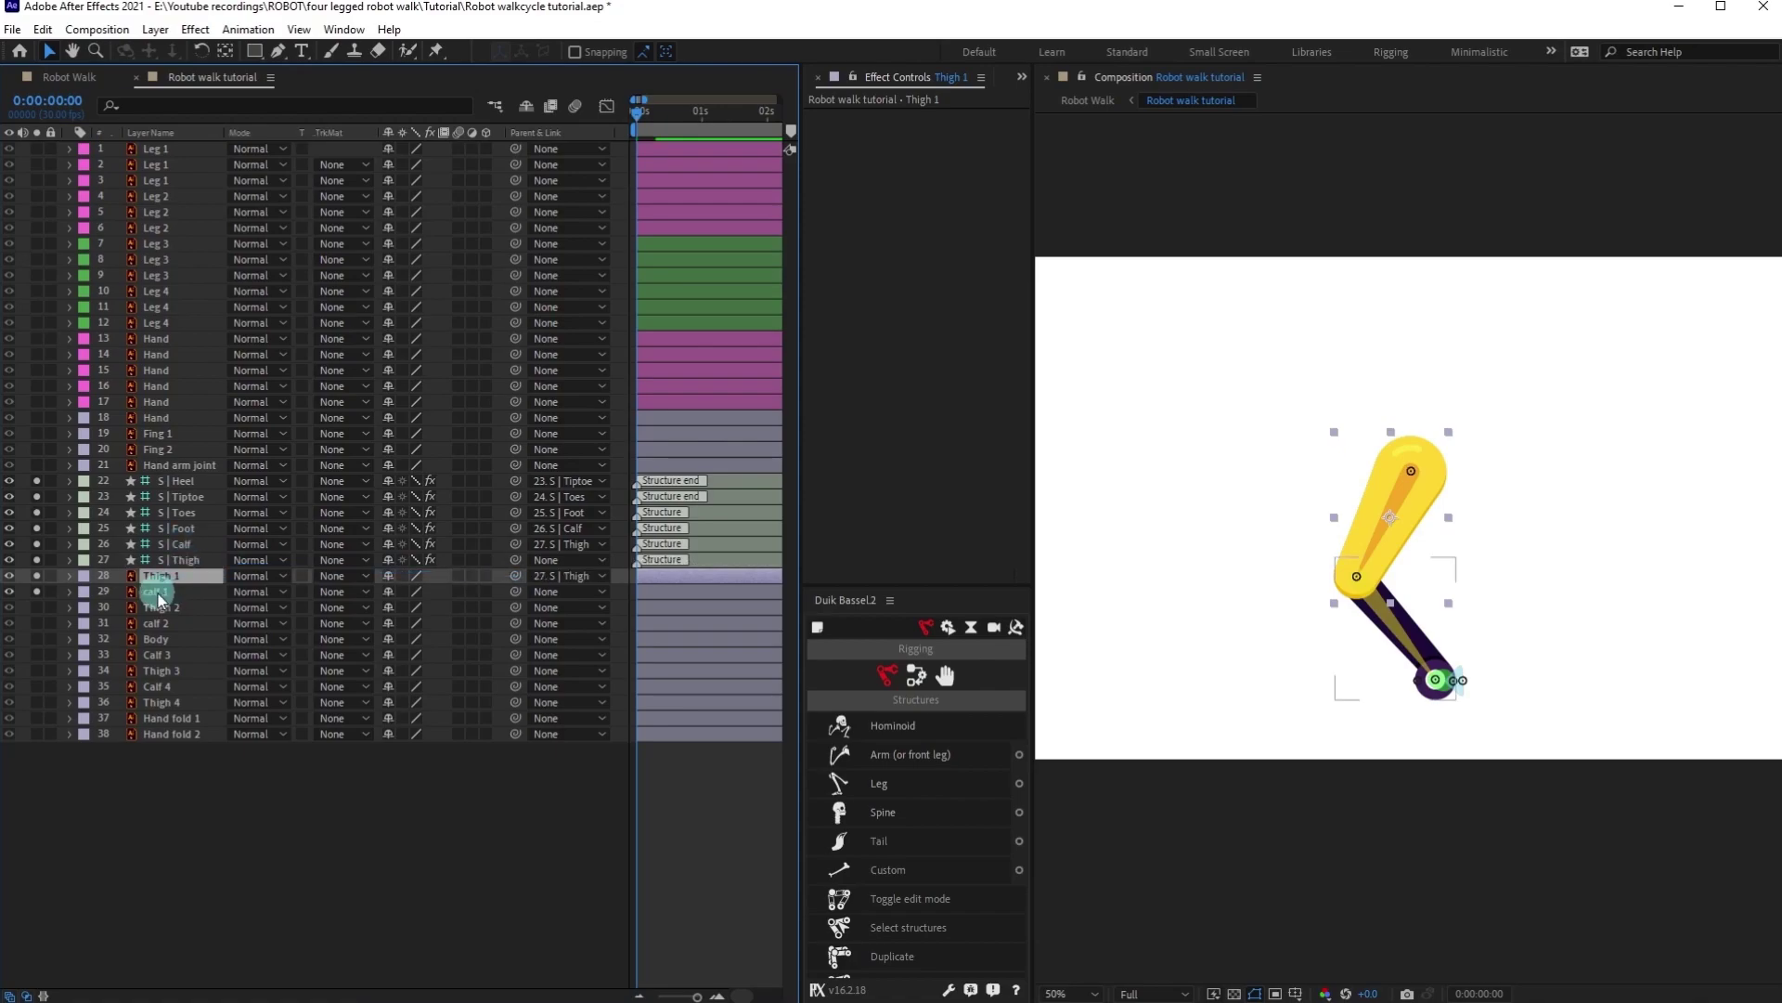
{"action": "left_click", "coordinate": [158, 593]}
{"action": "left_click_drag", "start_coordinate": [515, 592], "coordinate": [172, 544]}
Apply Auto-rig & IK to all six leg structure layers, from S | Thigh to S | Heel.
{"action": "left_click", "coordinate": [182, 560]}
{"action": "left_click", "coordinate": [186, 481], "text": "shift"}
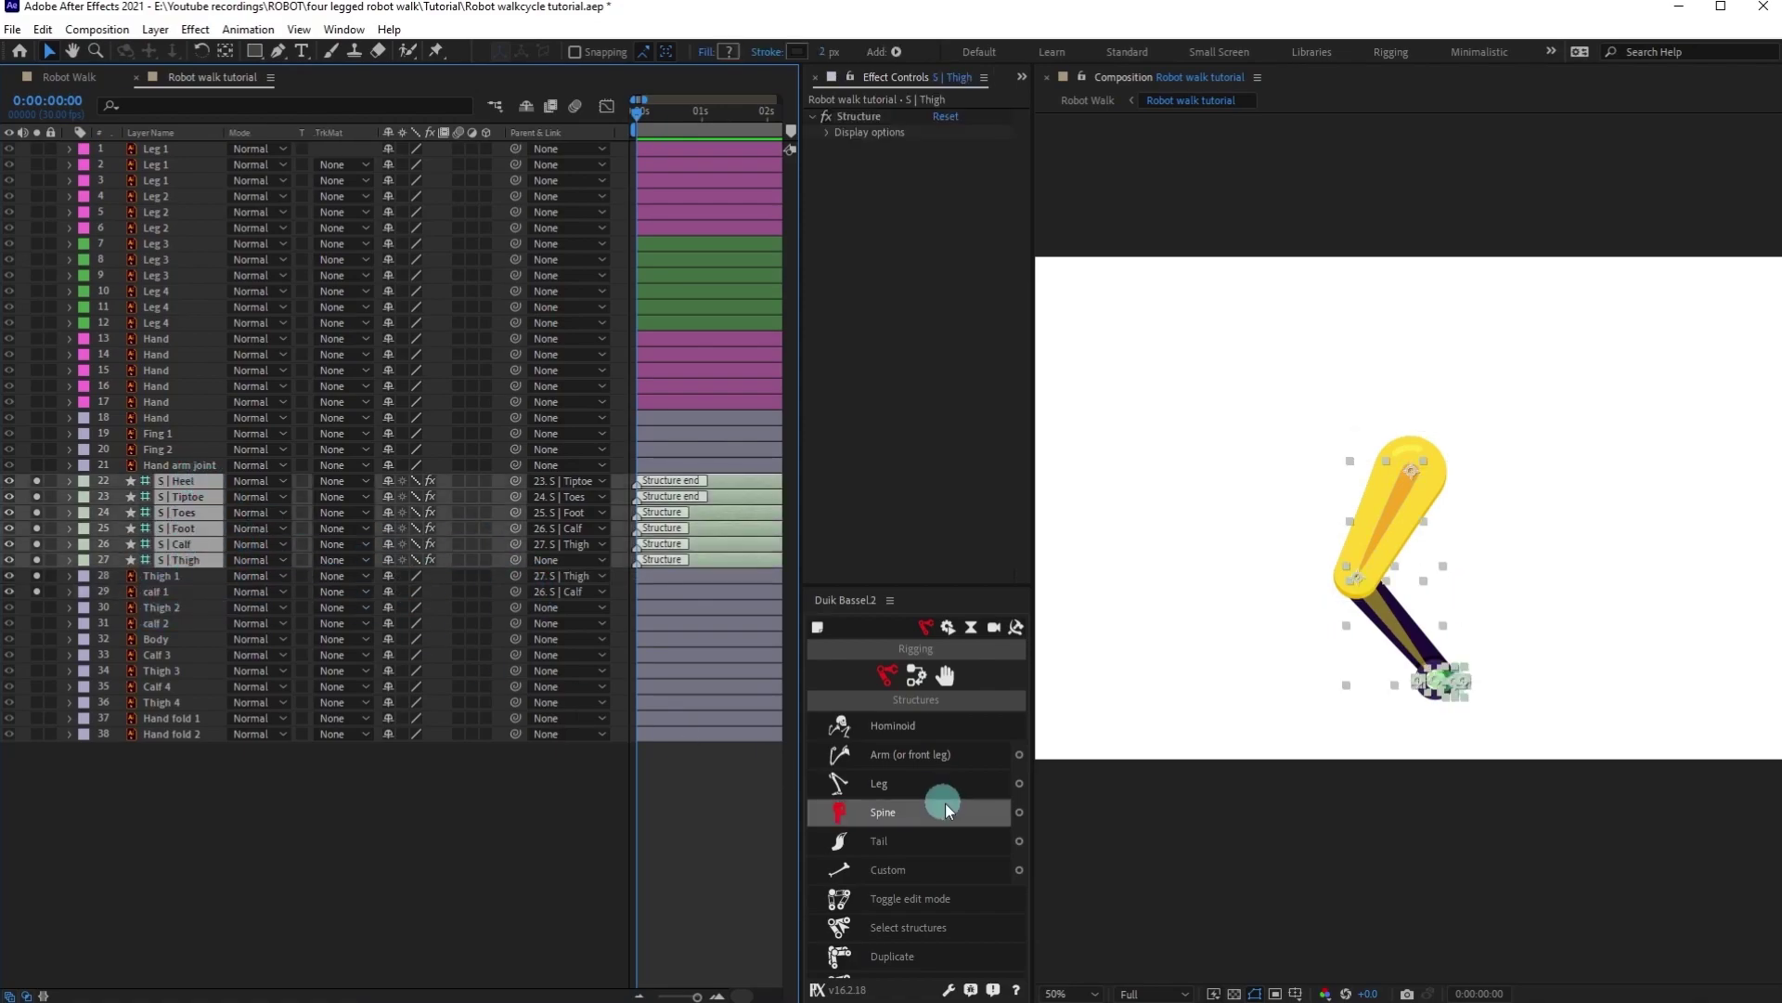
{"action": "left_click", "coordinate": [914, 674]}
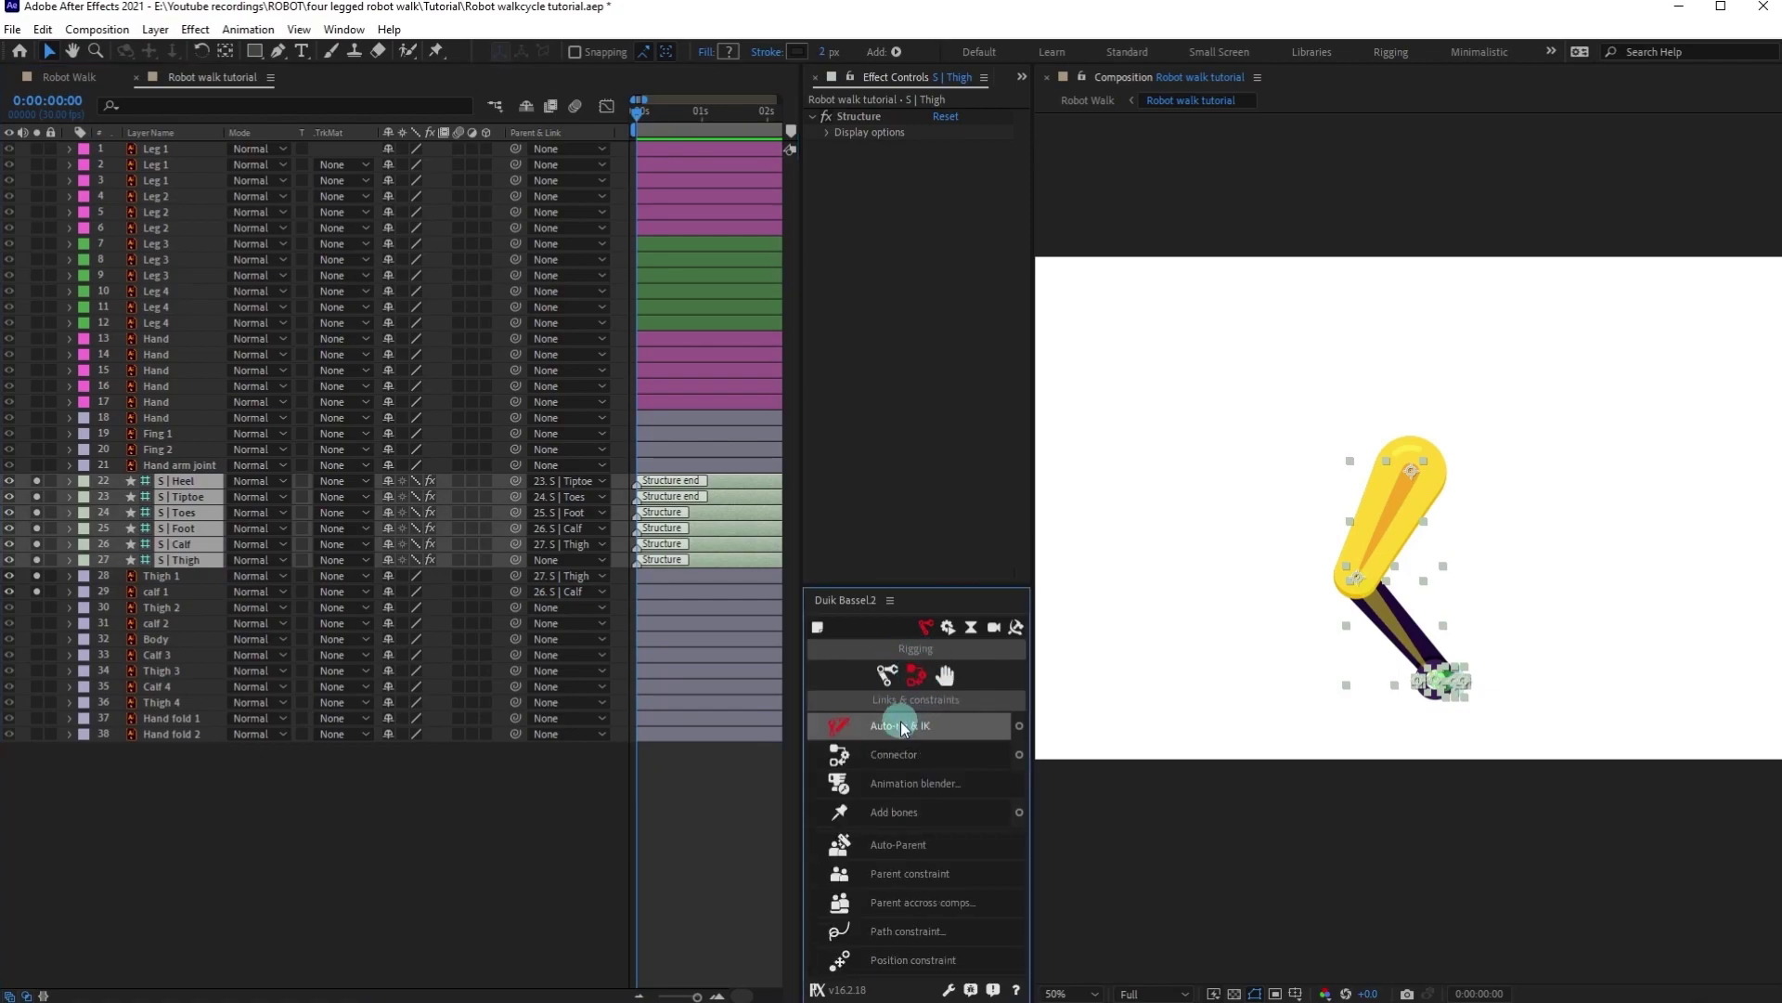
{"action": "left_click", "coordinate": [910, 693]}
{"action": "left_click", "coordinate": [893, 726]}
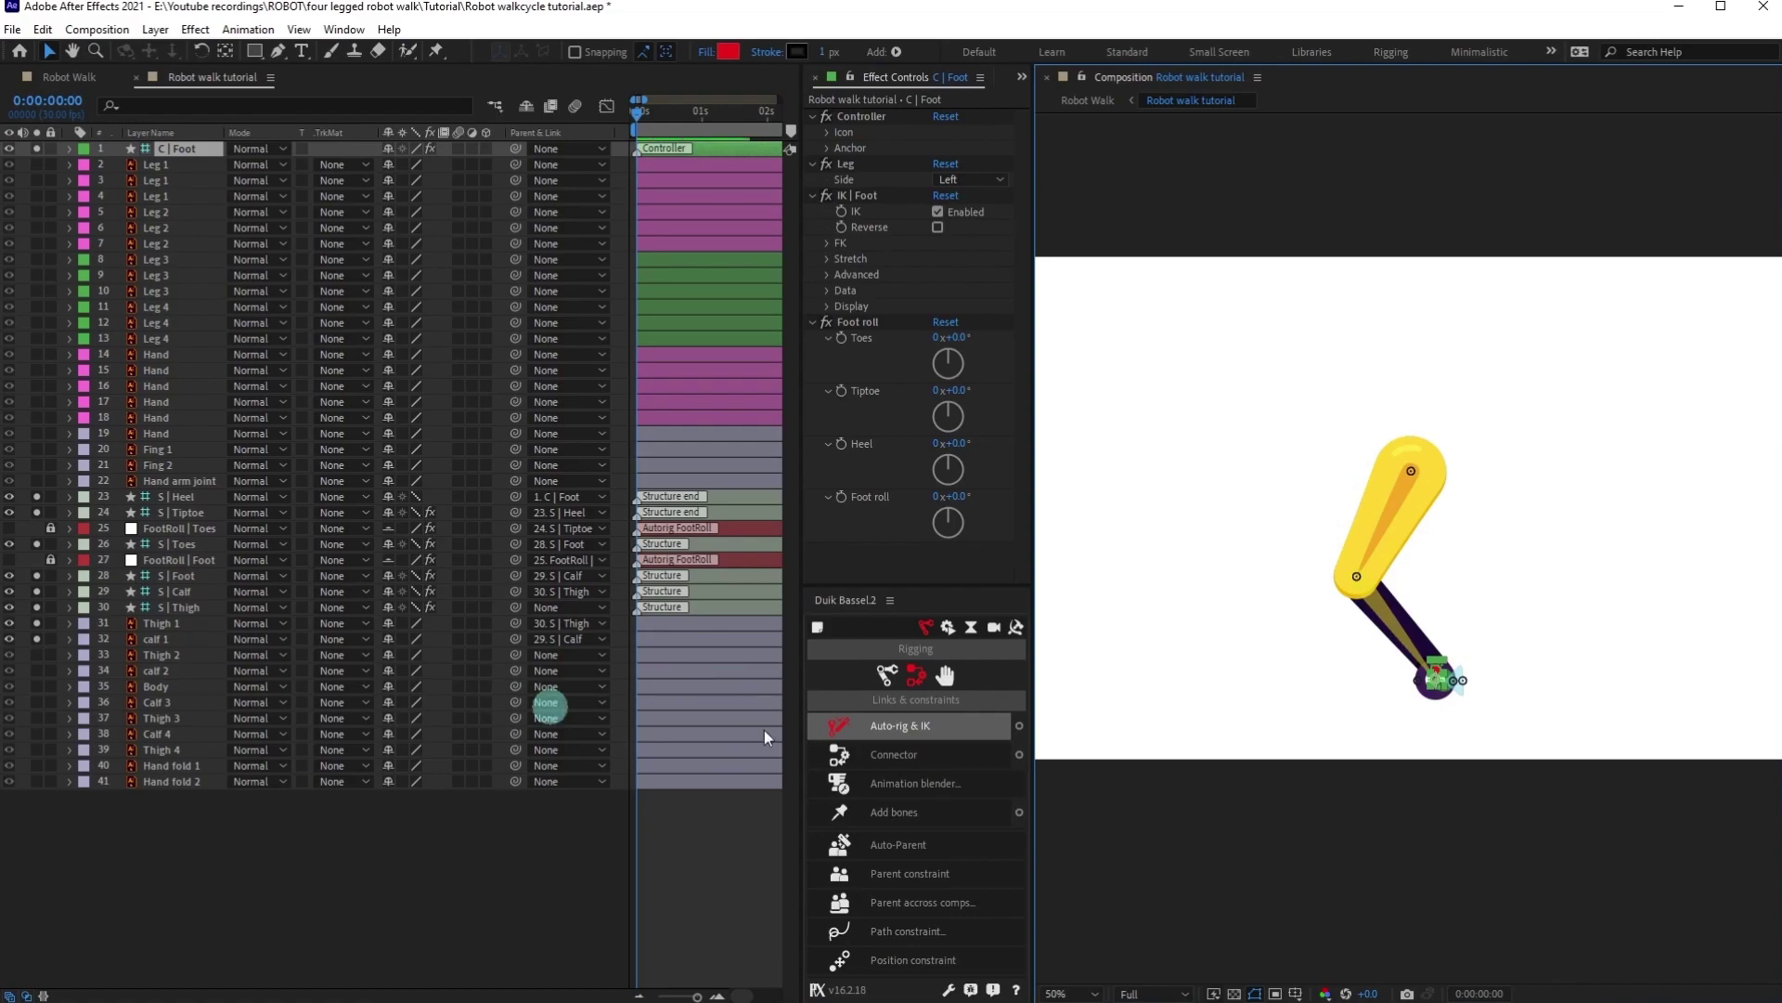
Test the leg's IK by moving the C | Foot controller forward and up, and undo that move.
{"action": "key", "text": "period"}
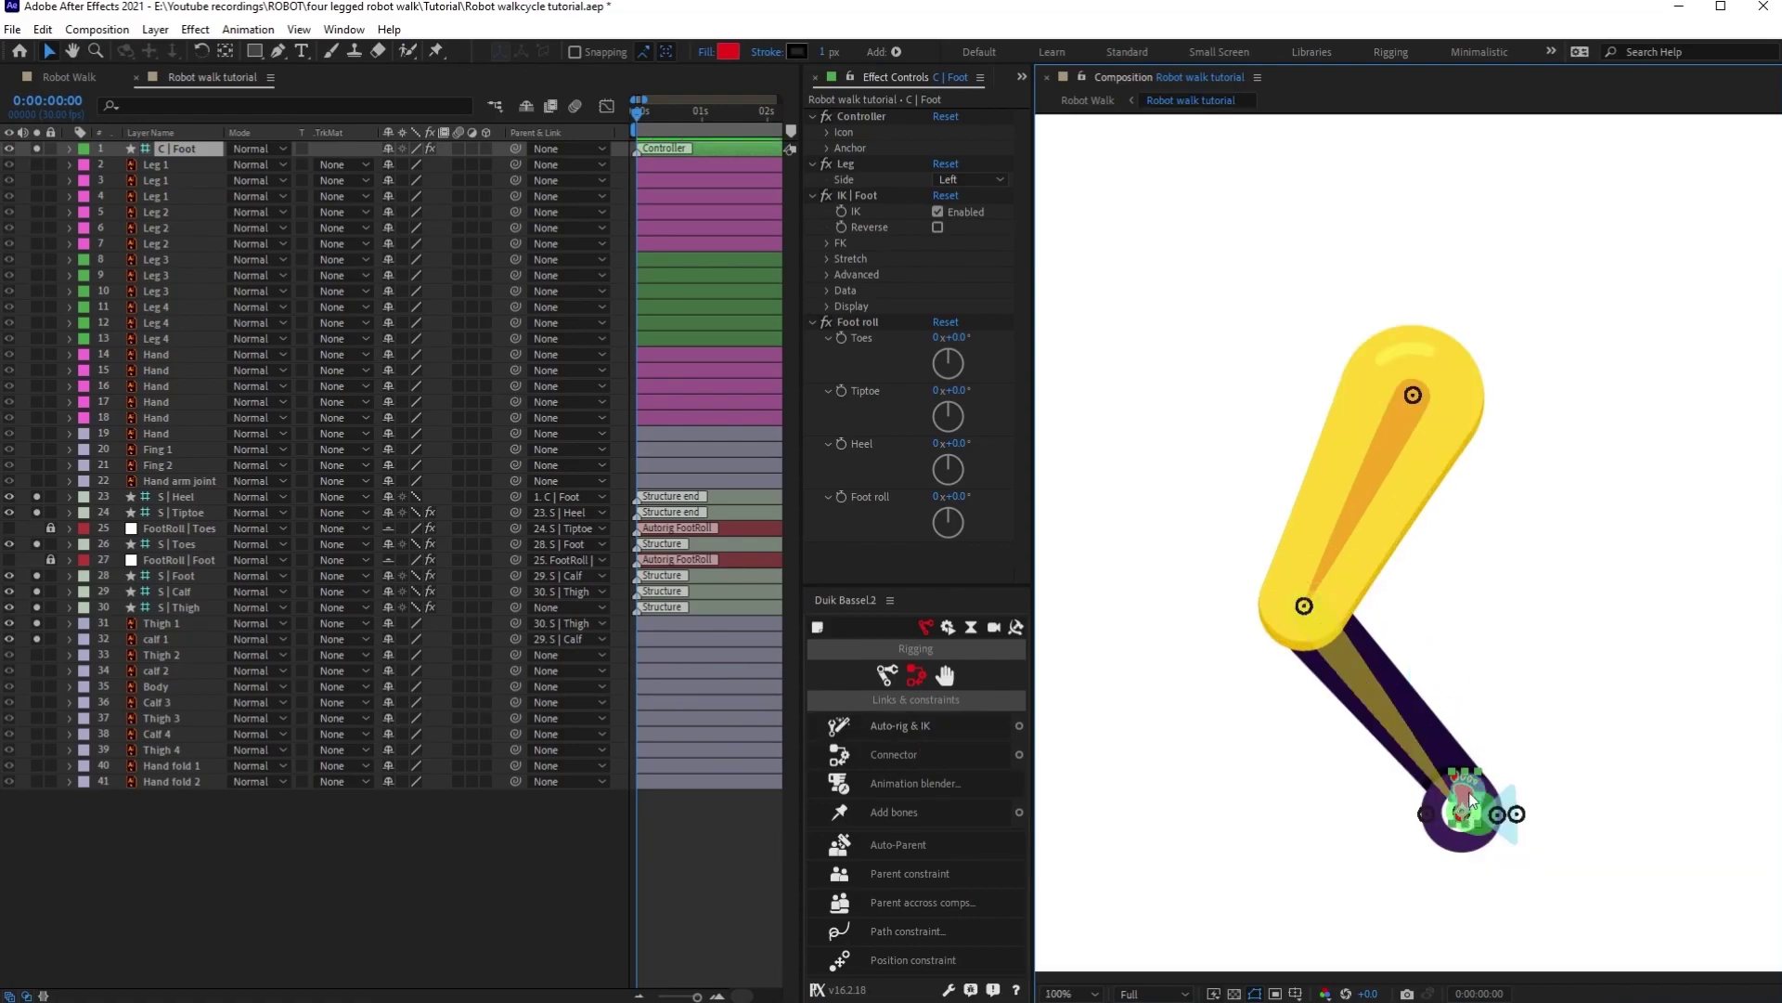
{"action": "left_click_drag", "start_coordinate": [1468, 793], "coordinate": [1665, 661]}
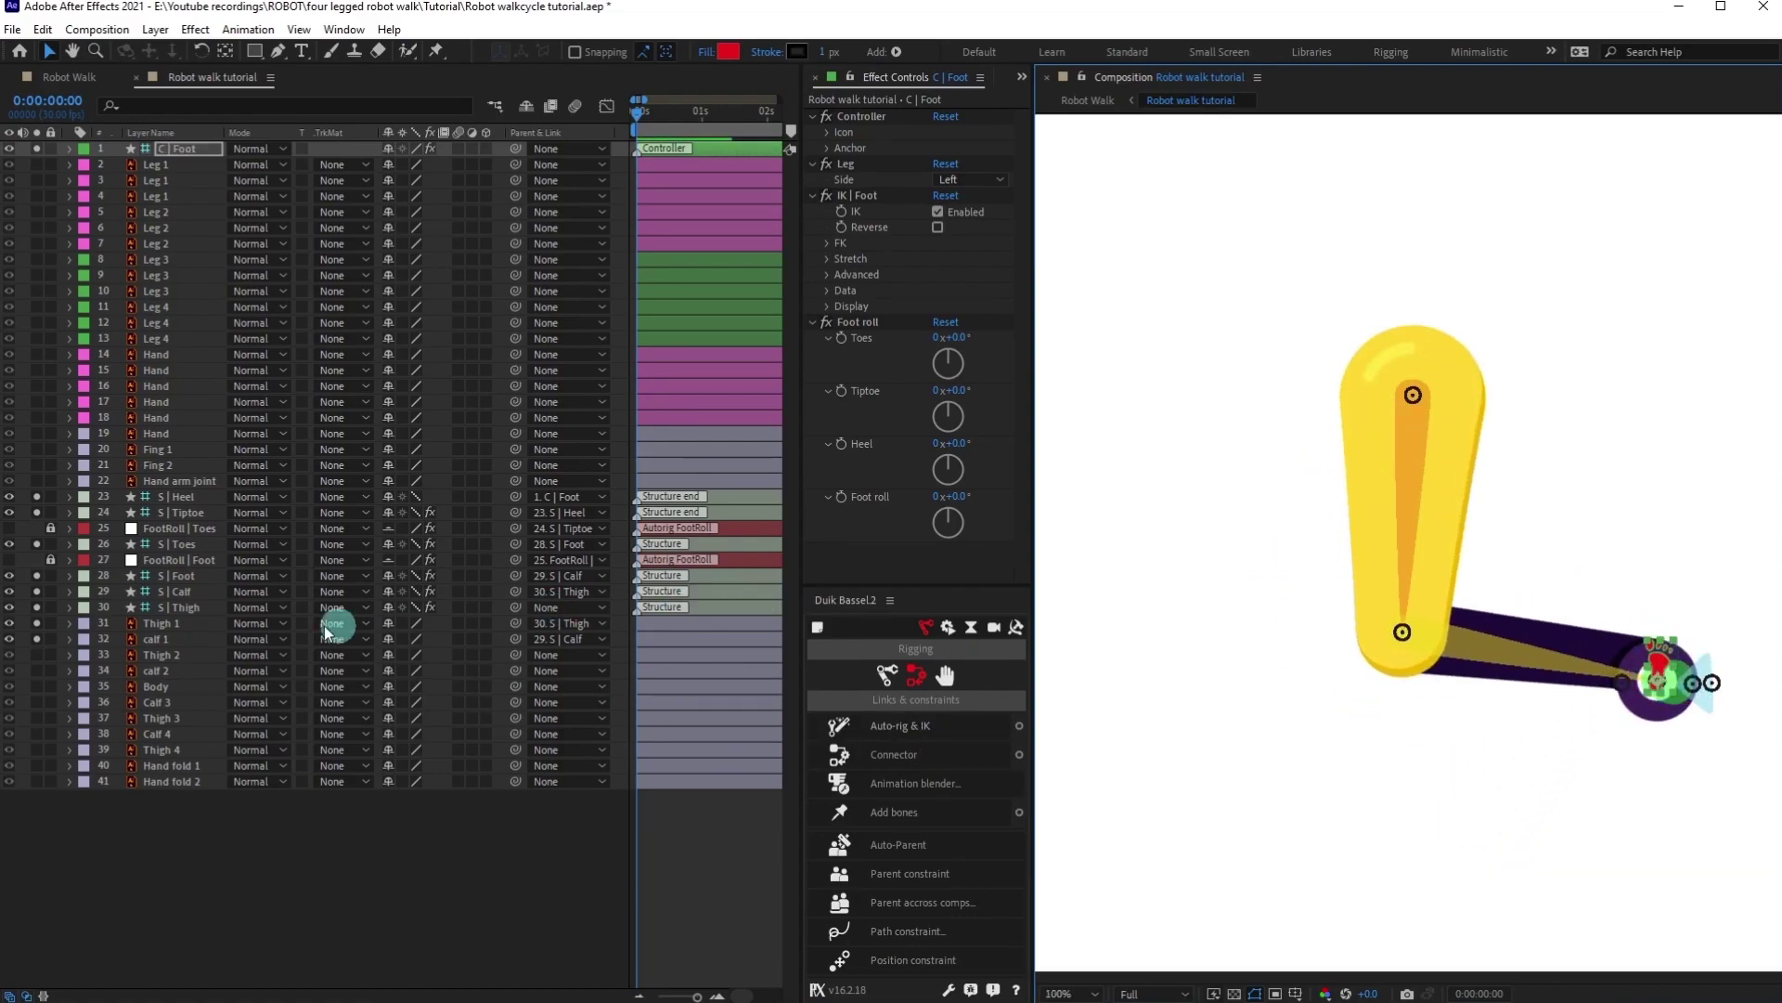
{"action": "key", "text": "ctrl+z"}
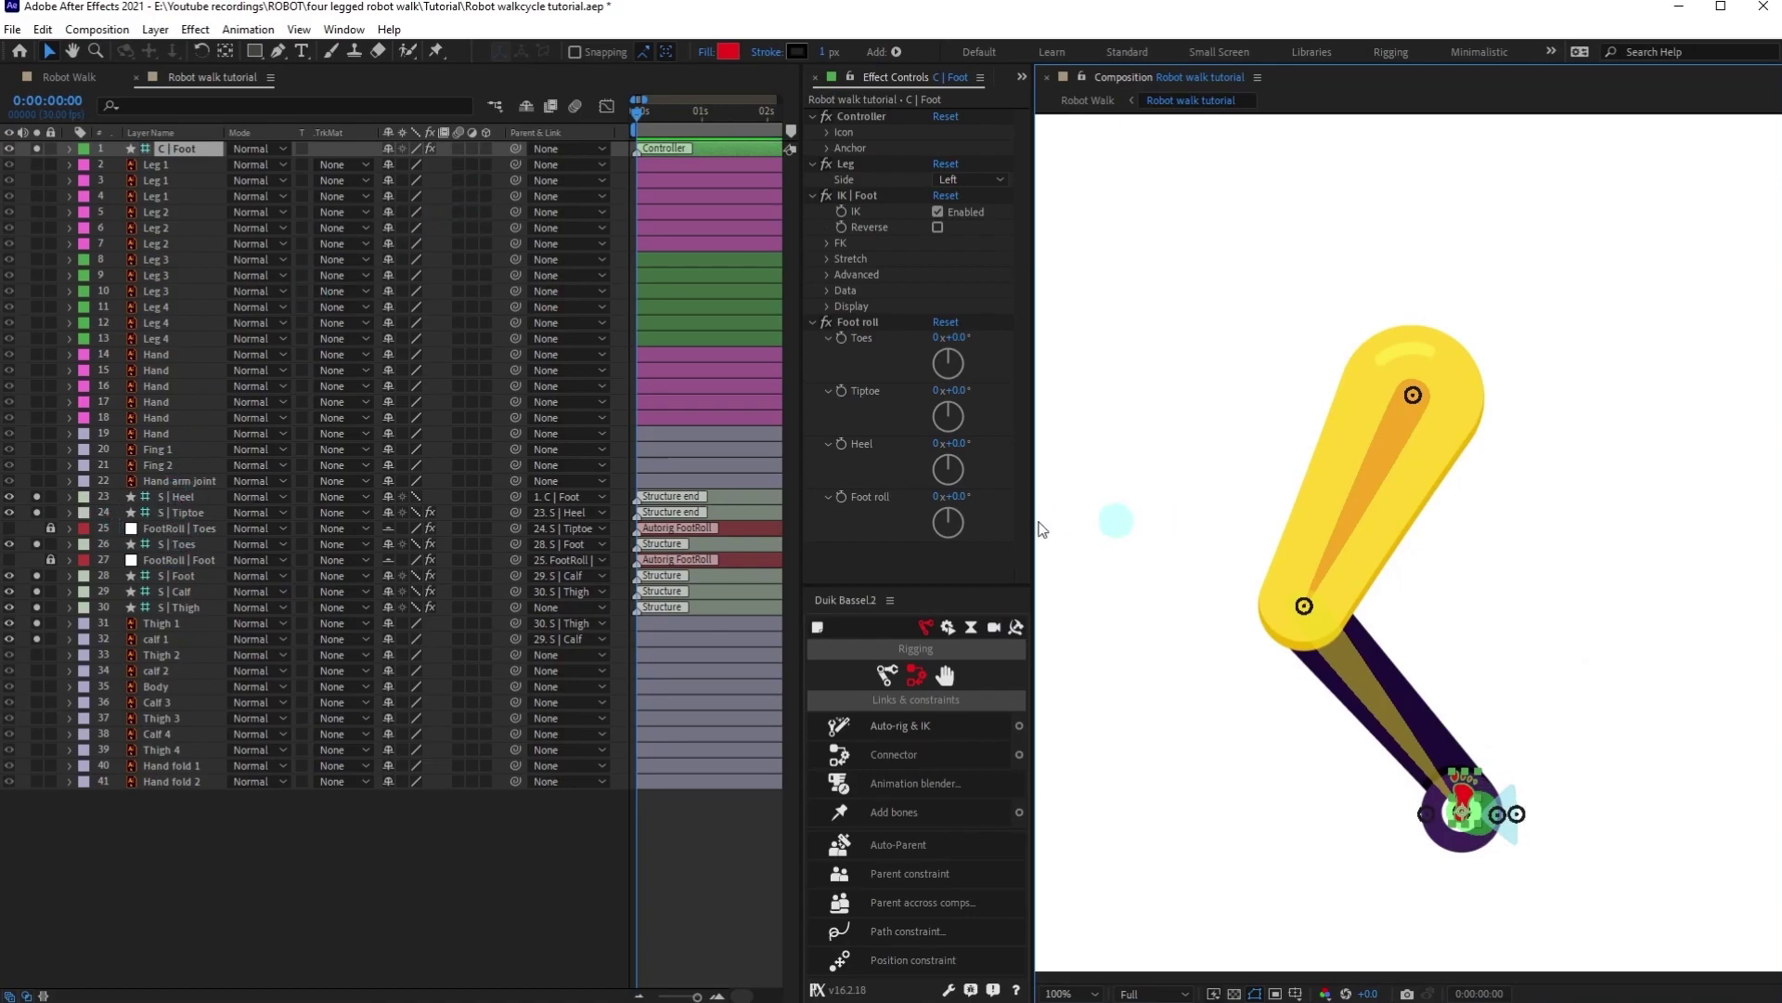
Turn off solo for the foot controller, the structure layers, Thigh 1 and calf 1.
{"action": "left_click", "coordinate": [36, 148]}
{"action": "left_click_drag", "start_coordinate": [37, 495], "coordinate": [43, 702]}
{"action": "left_click", "coordinate": [271, 858]}
Parent the S | Thigh structure layer to the Body layer.
{"action": "left_click", "coordinate": [187, 607]}
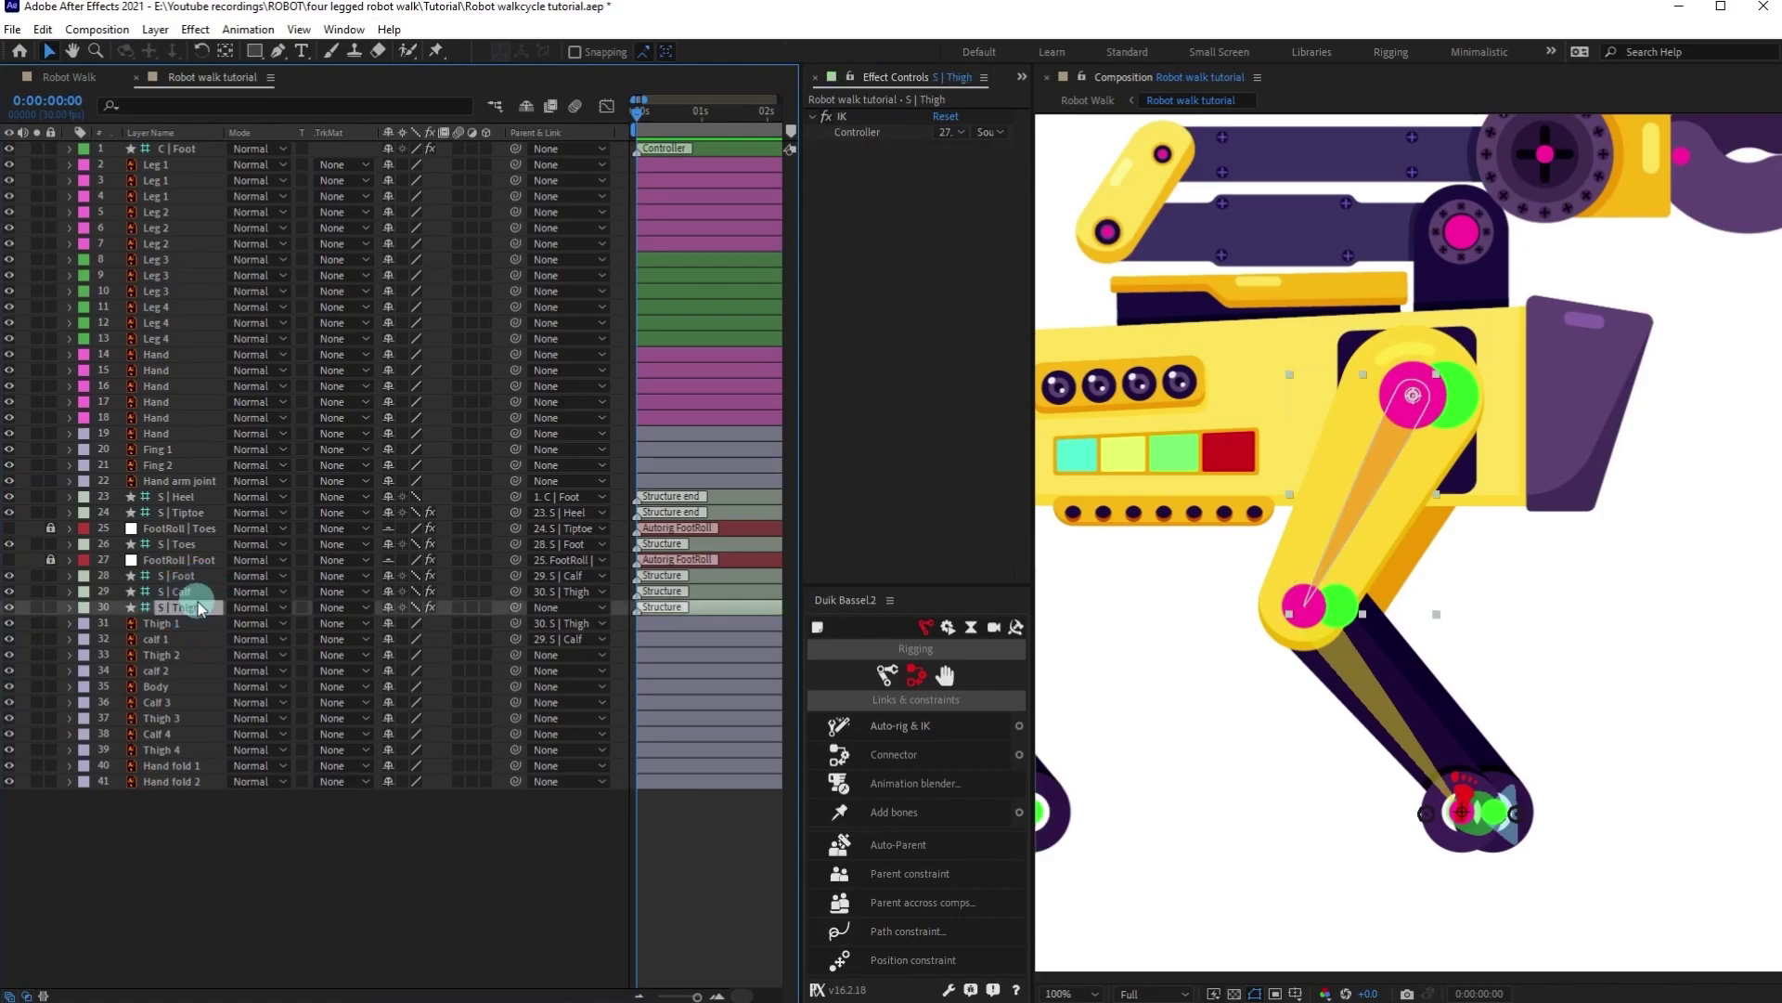
{"action": "scroll", "coordinate": [1390, 640], "scroll_direction": "down", "scroll_amount": 2}
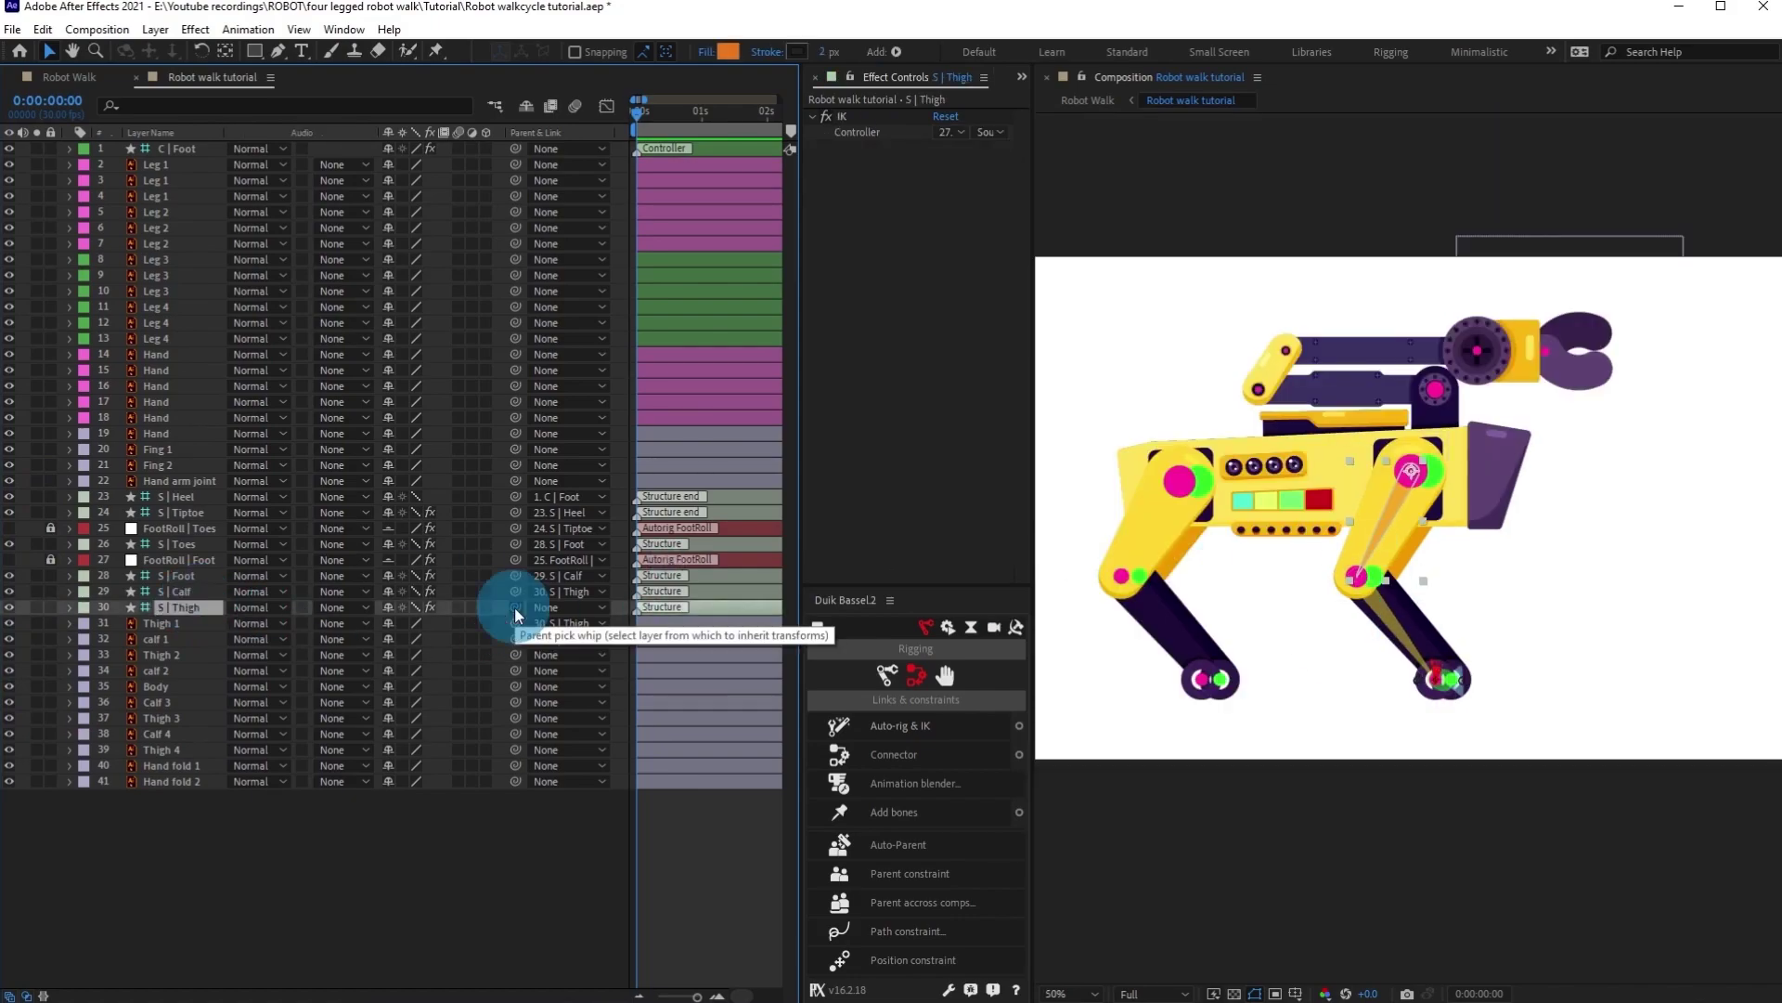
{"action": "left_click_drag", "start_coordinate": [514, 608], "coordinate": [167, 689]}
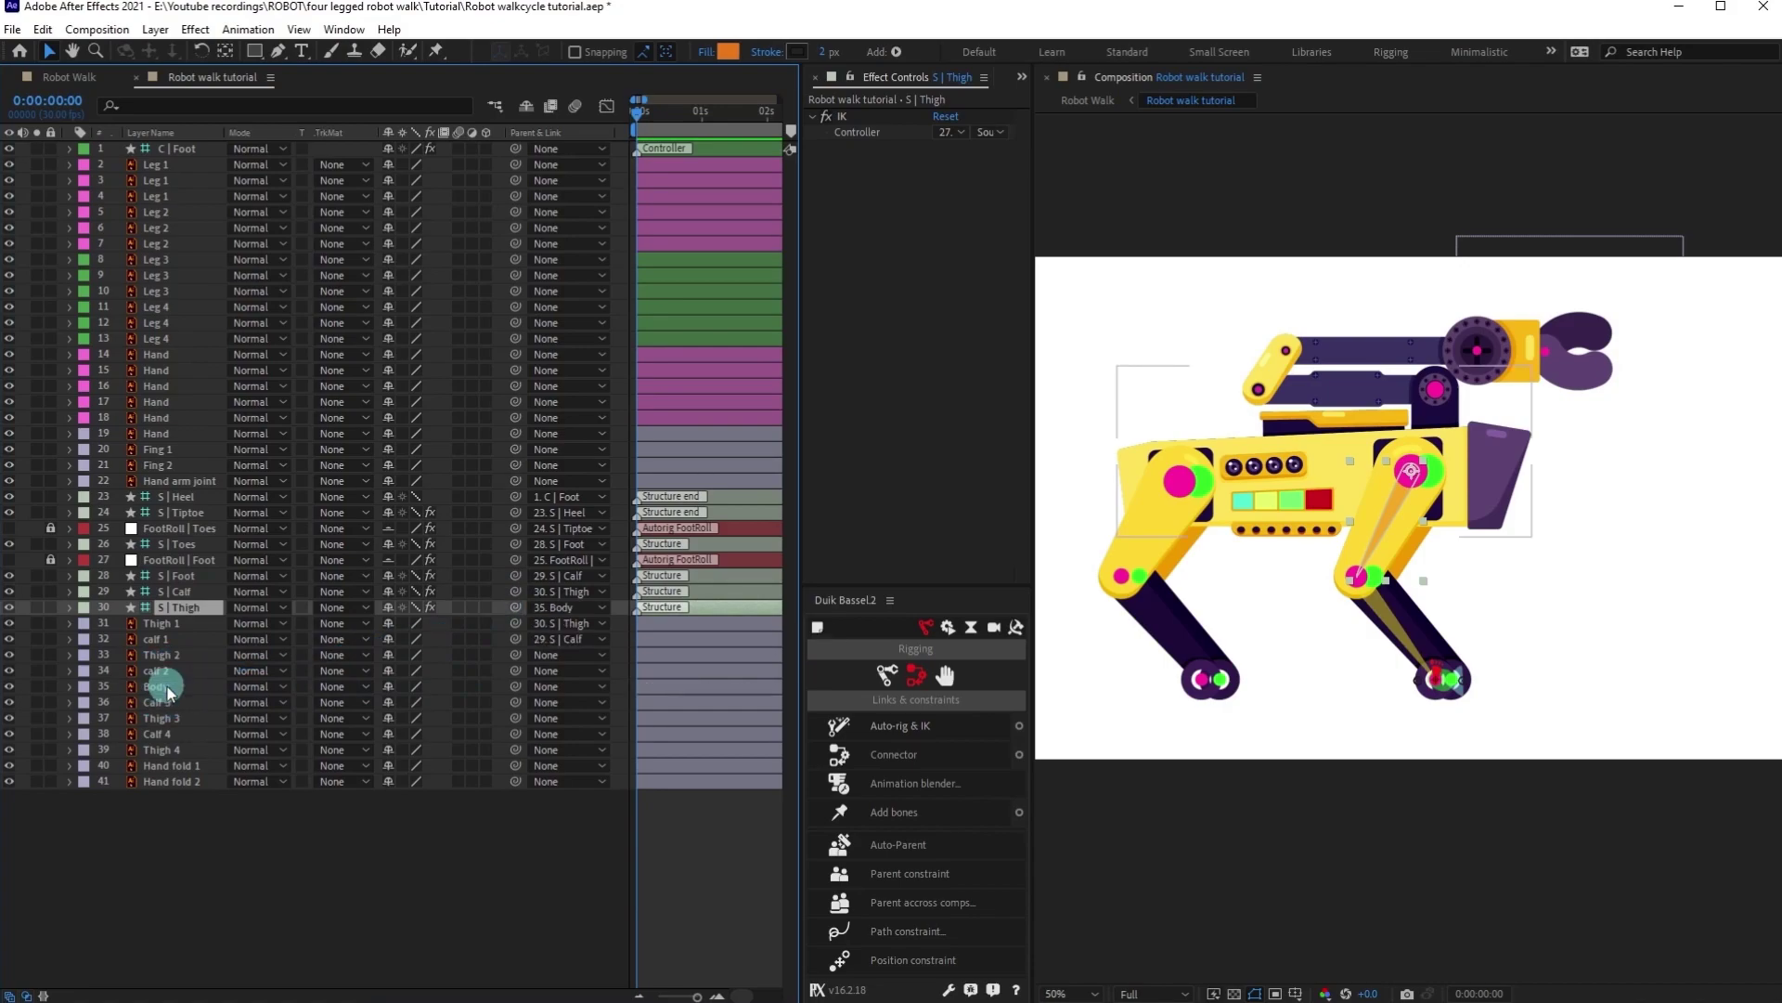
Hide the six leg structure layers and mark them as shy.
{"action": "left_click", "coordinate": [179, 502], "text": "shift"}
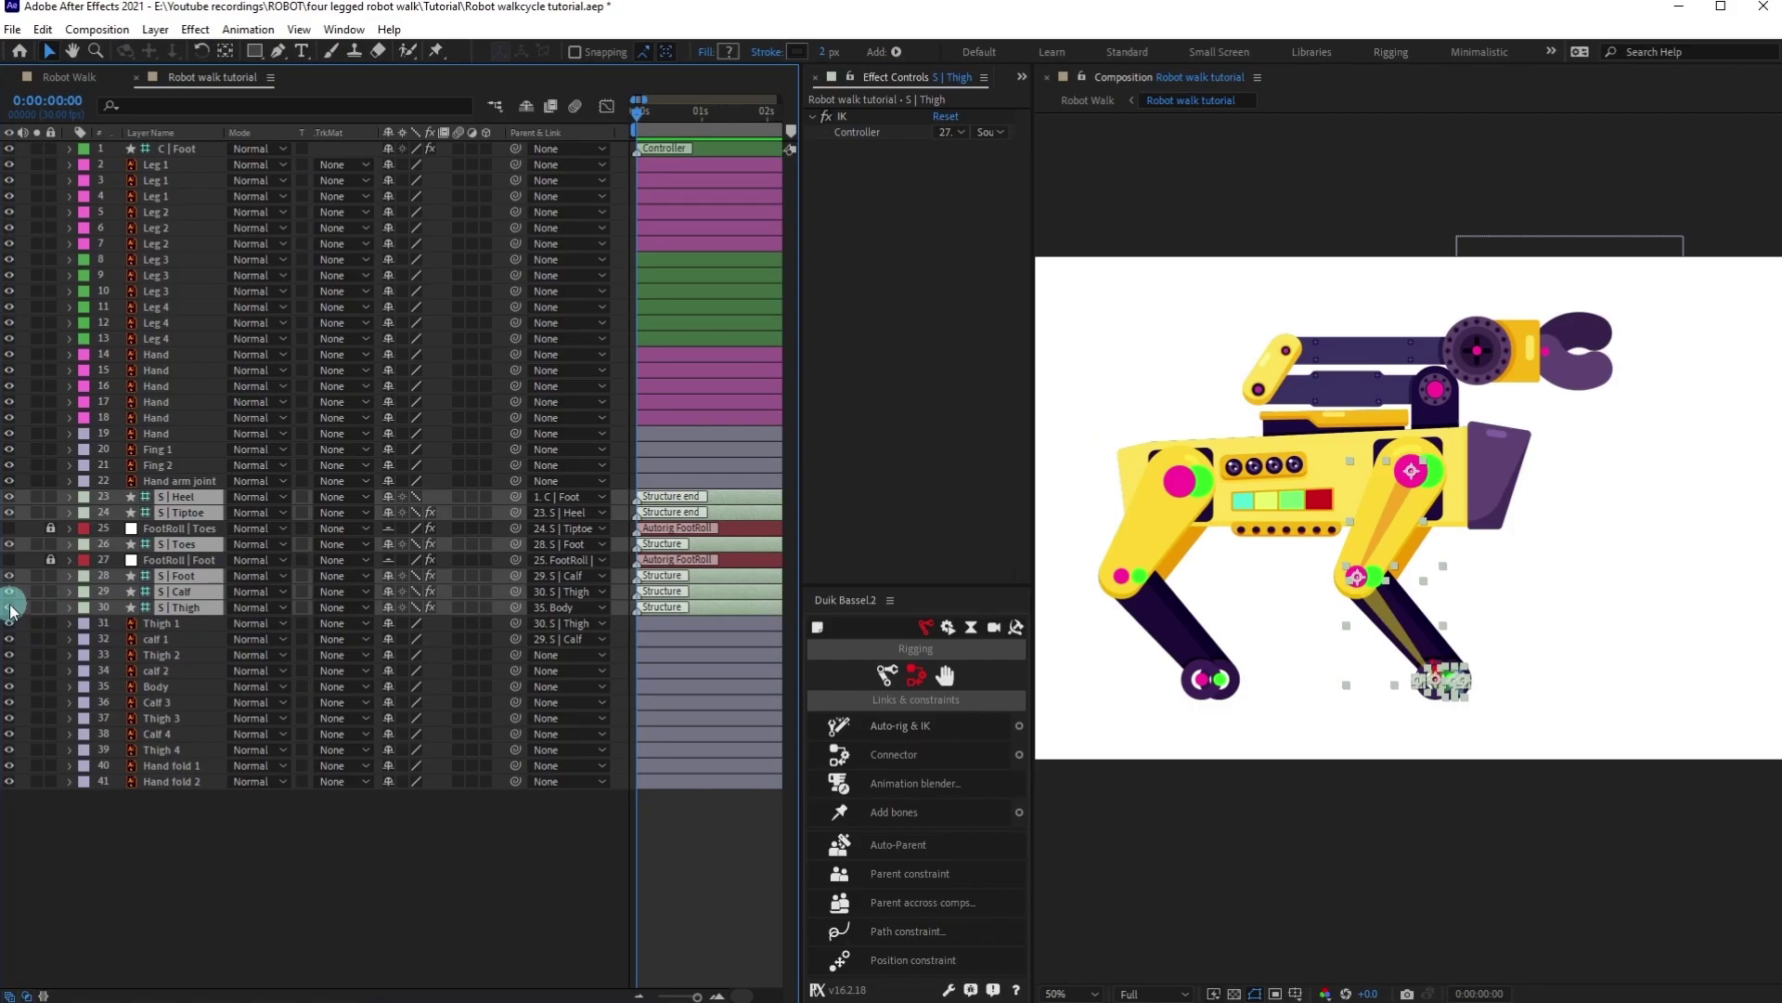
{"action": "left_click", "coordinate": [388, 497]}
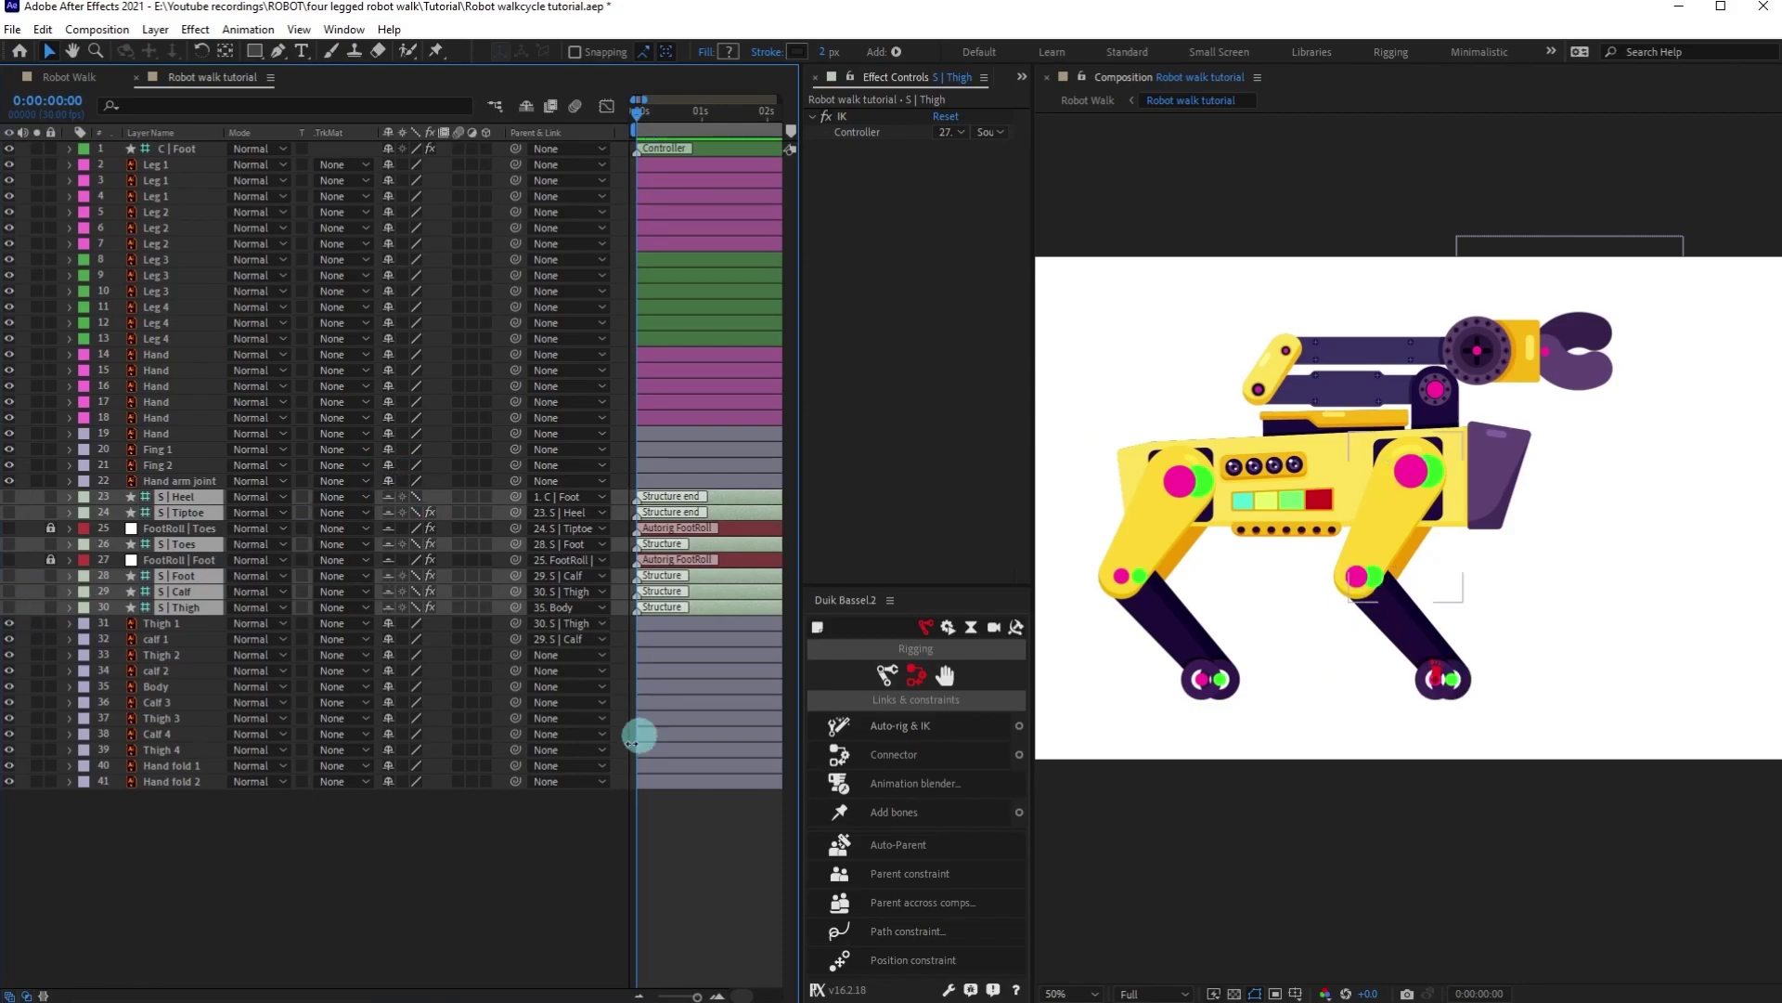
Hide all shy layers from the layer list.
{"action": "left_click", "coordinate": [520, 110]}
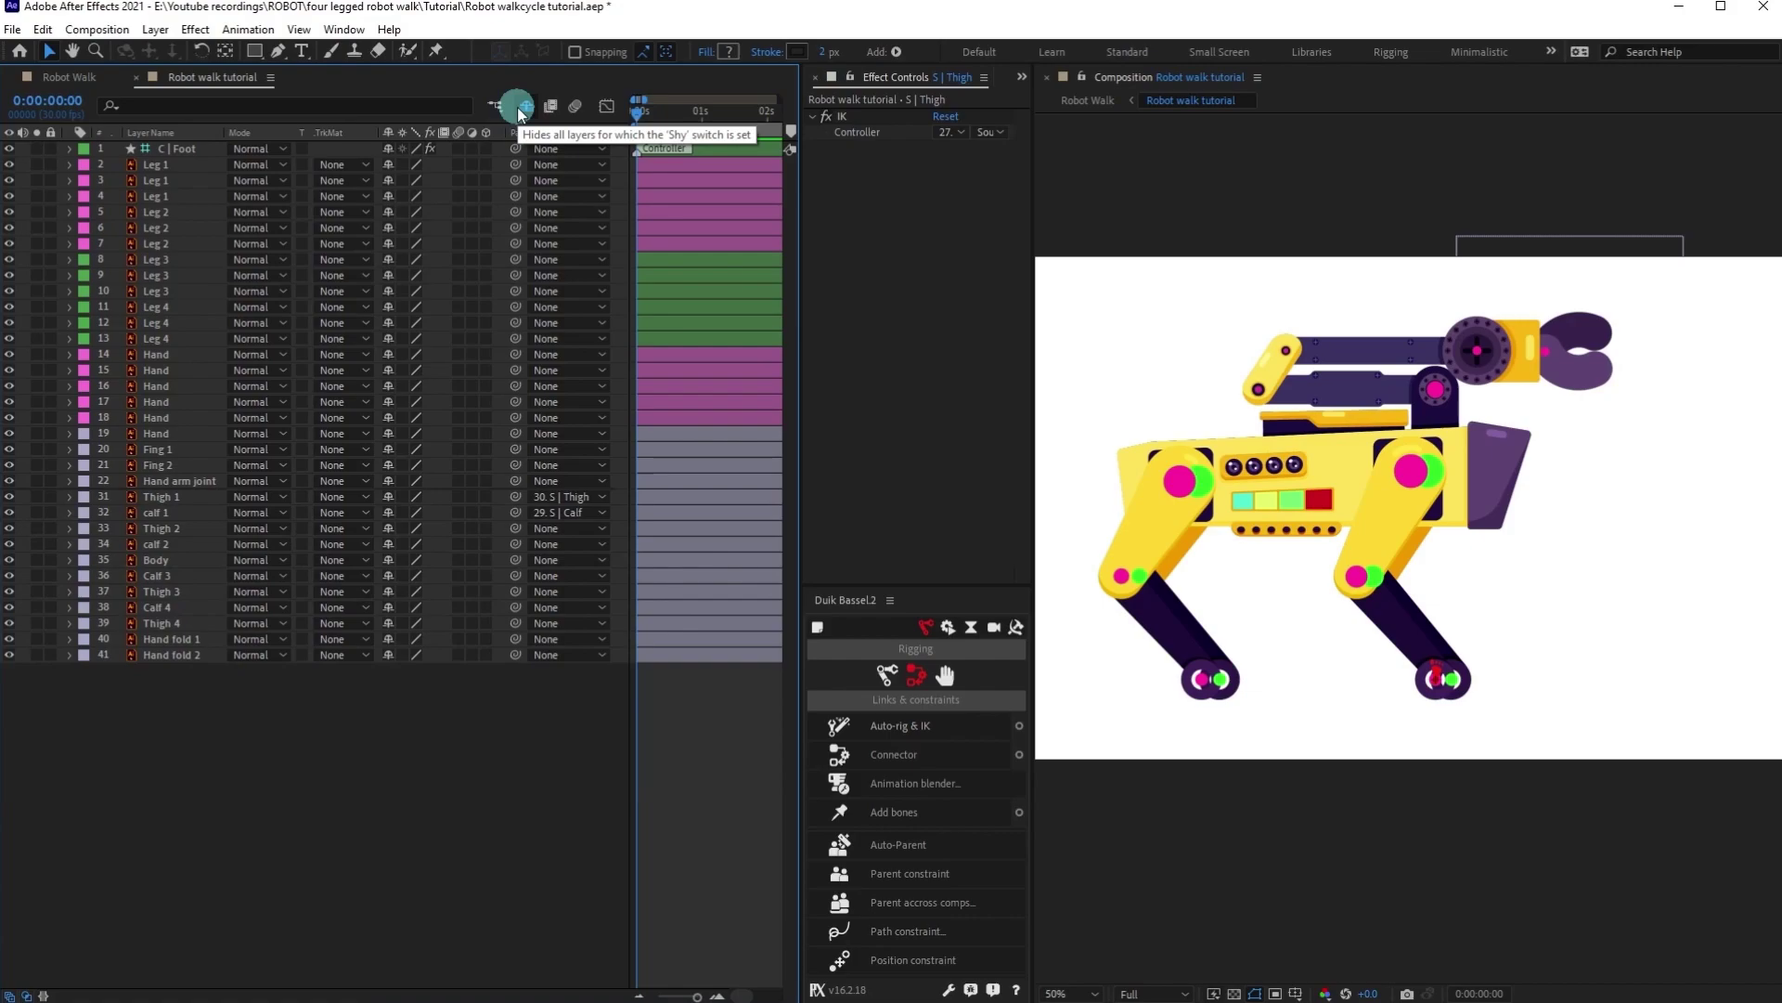
{"action": "left_click", "coordinate": [269, 840]}
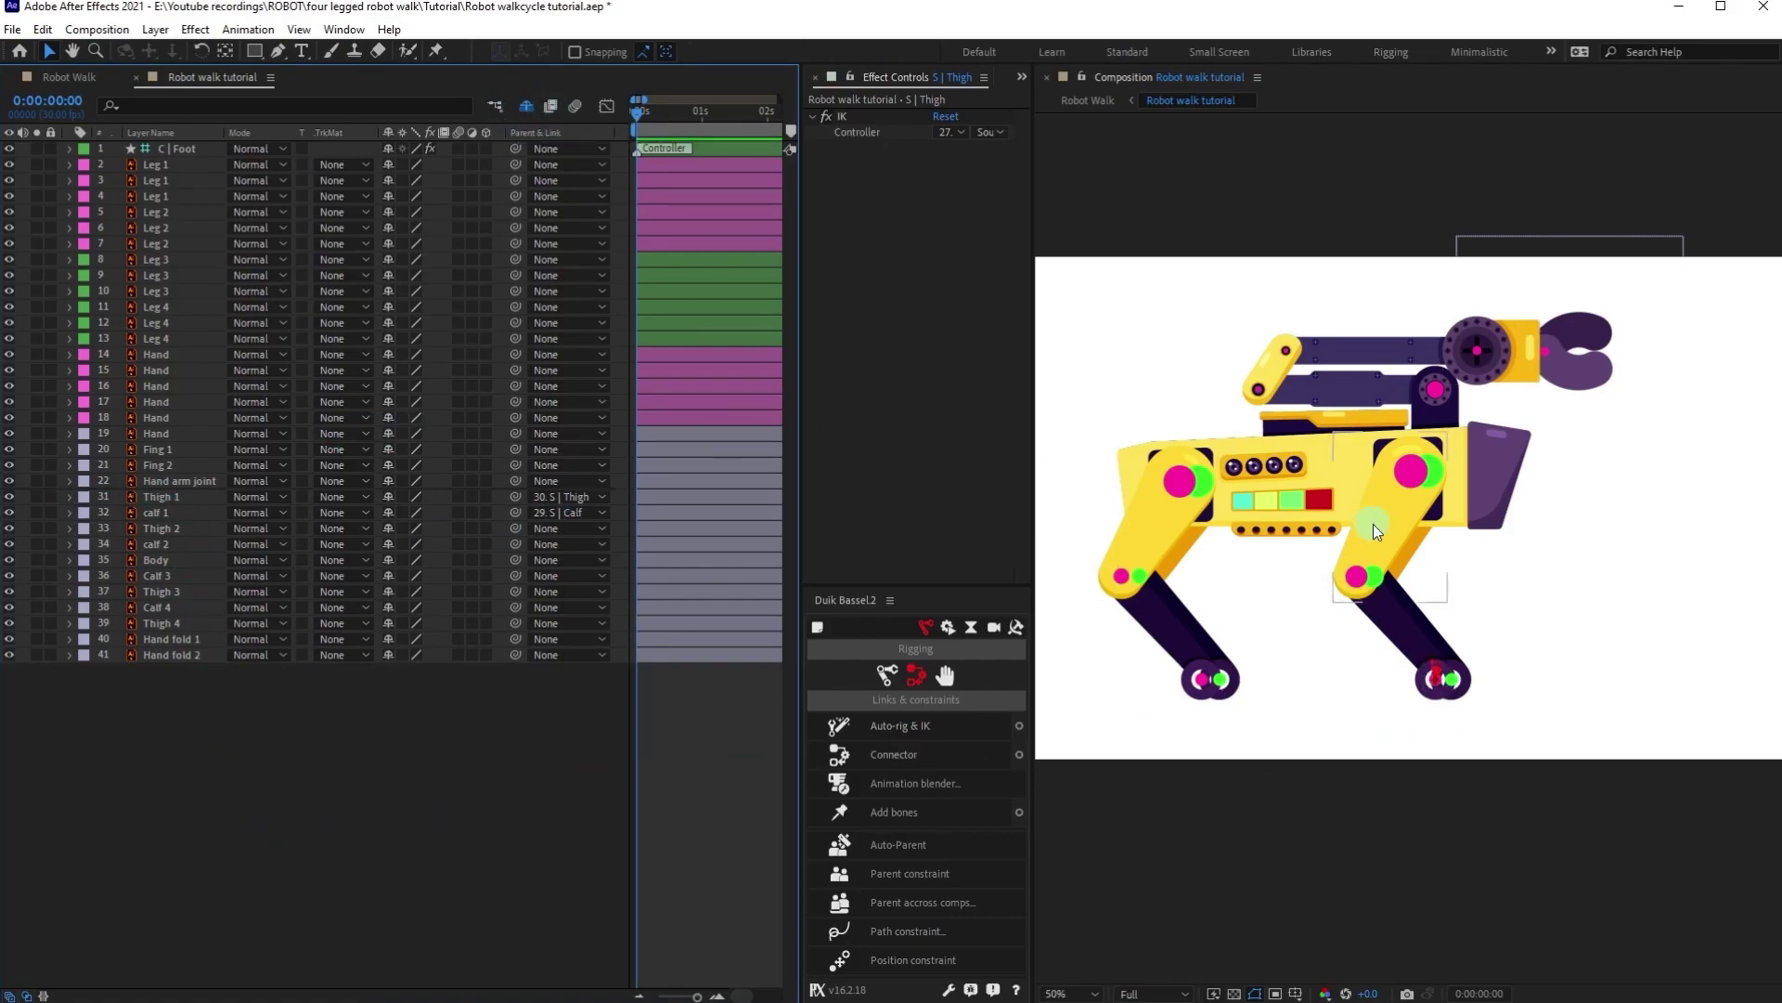
Create a Duik Leg structure from the three Leg 2 marker layers.
{"action": "left_click", "coordinate": [168, 216]}
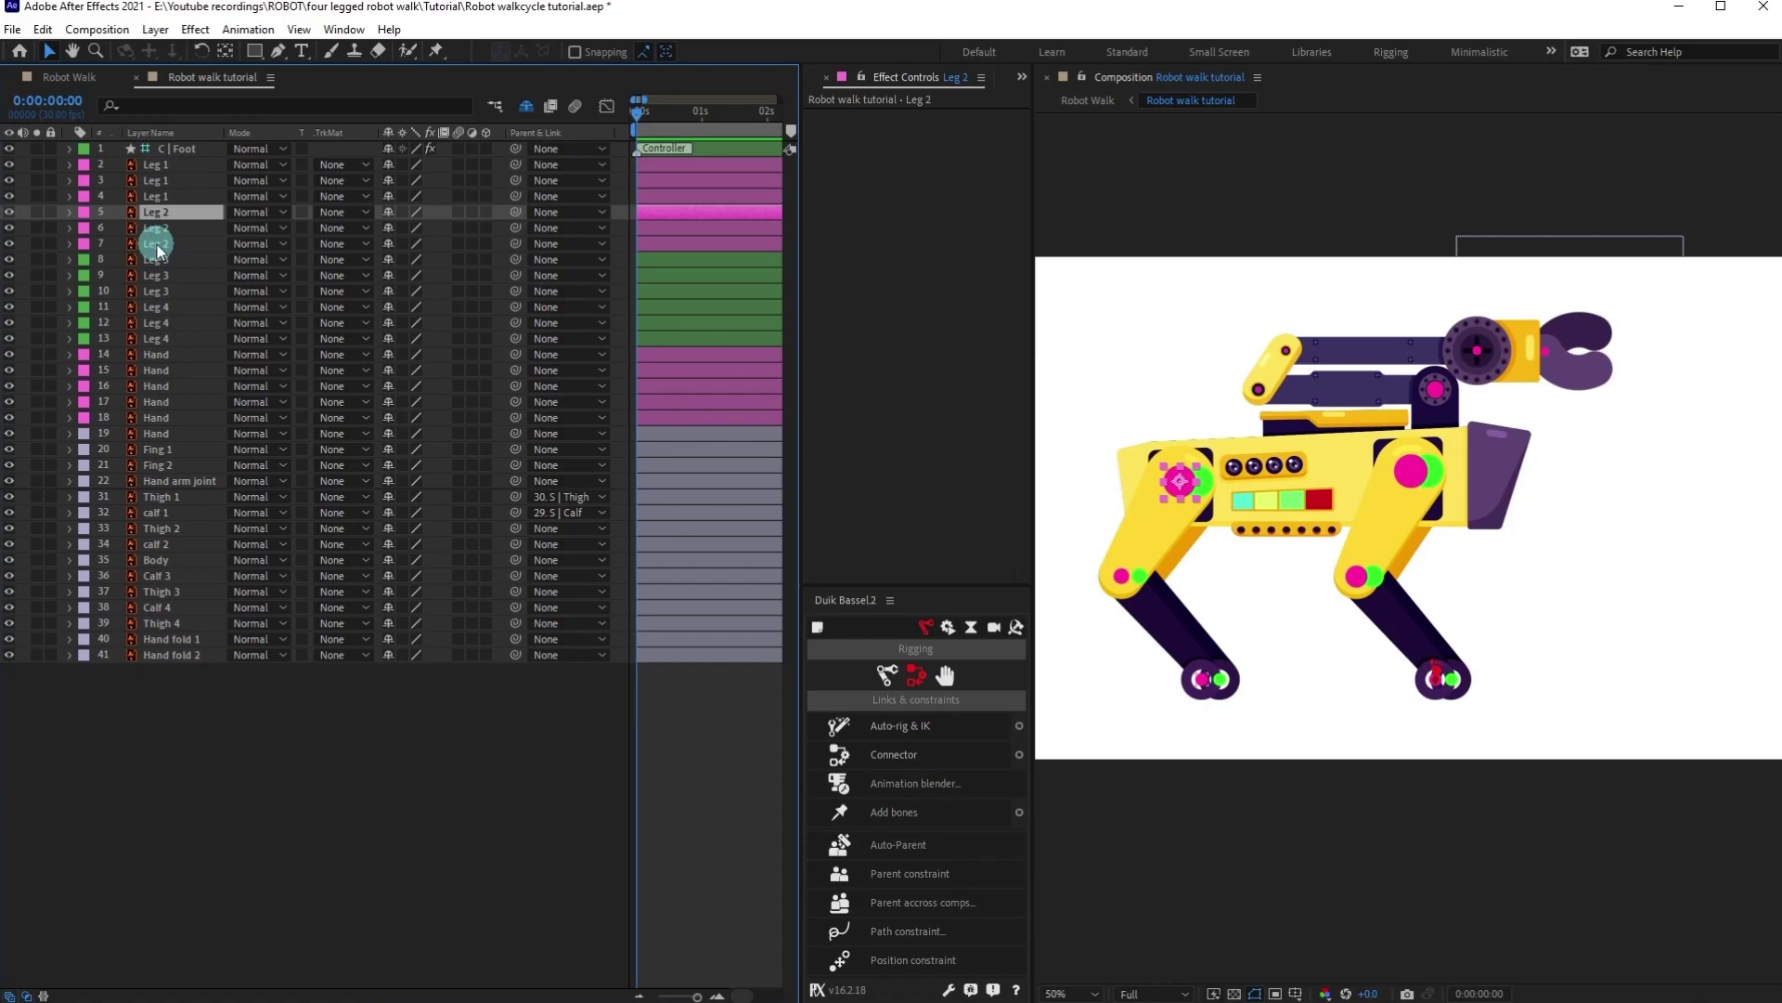
{"action": "left_click", "coordinate": [156, 246], "text": "shift"}
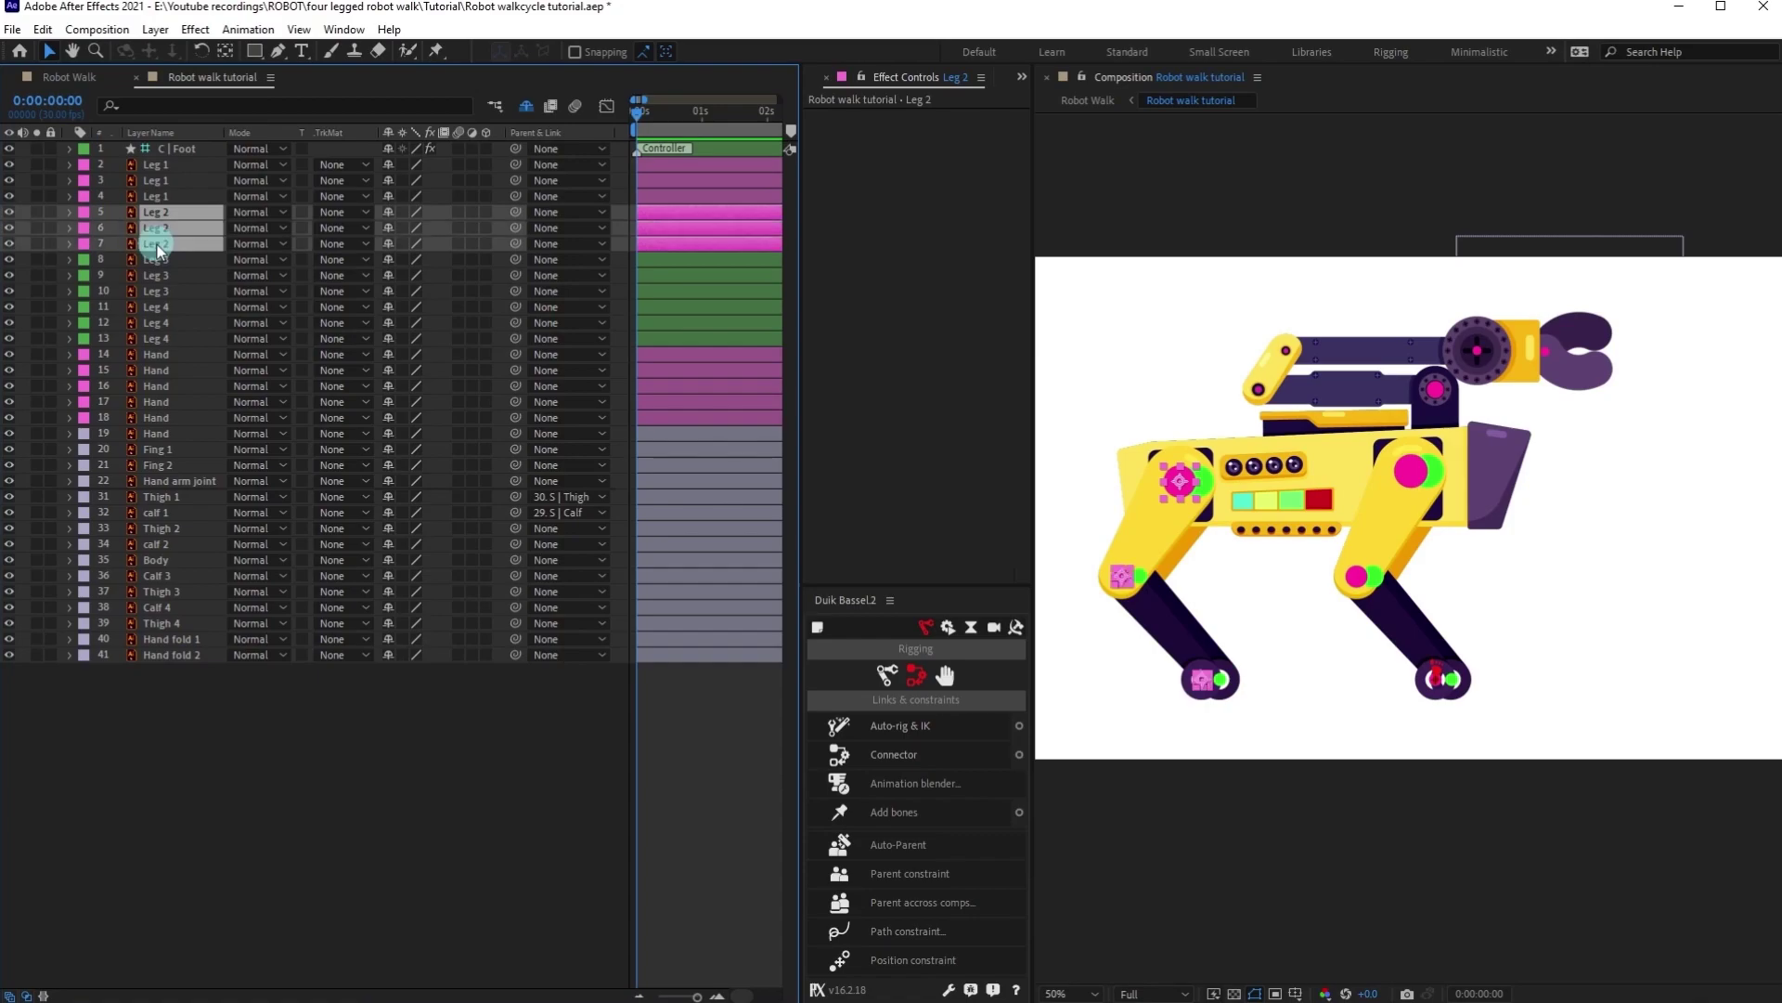
{"action": "left_click", "coordinate": [888, 676]}
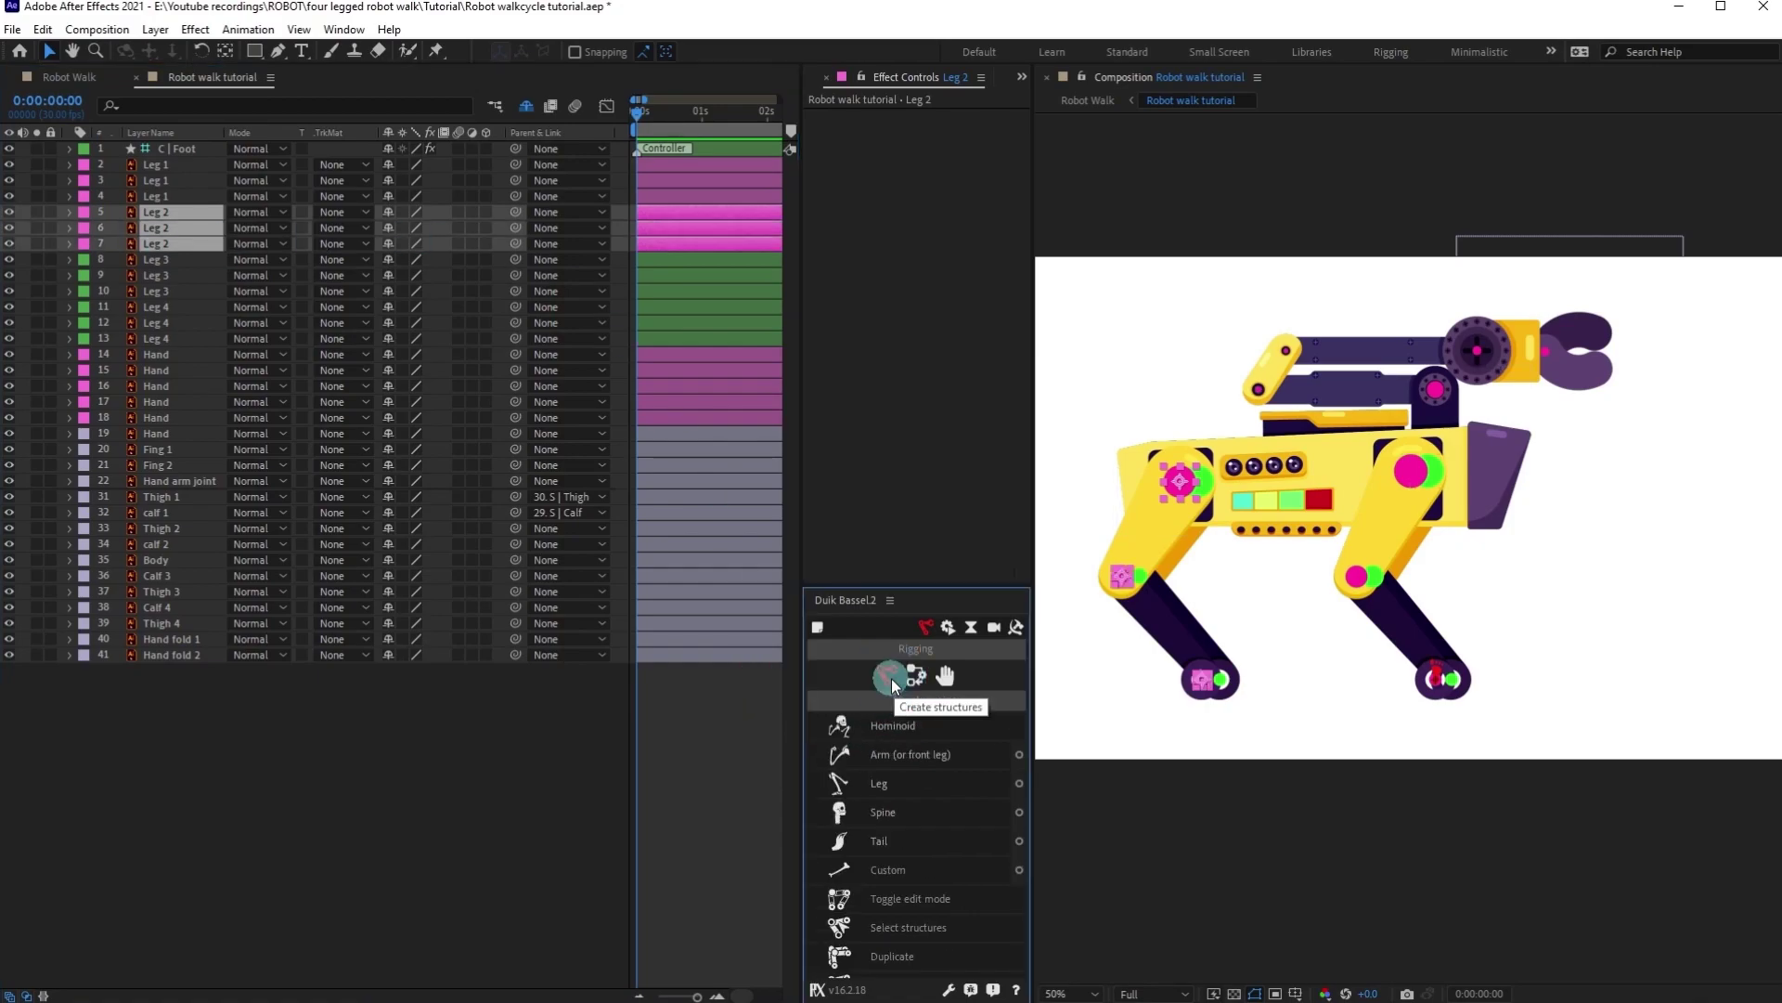
{"action": "left_click", "coordinate": [893, 785]}
{"action": "scroll", "coordinate": [1321, 655], "scroll_direction": "up", "scroll_amount": 1}
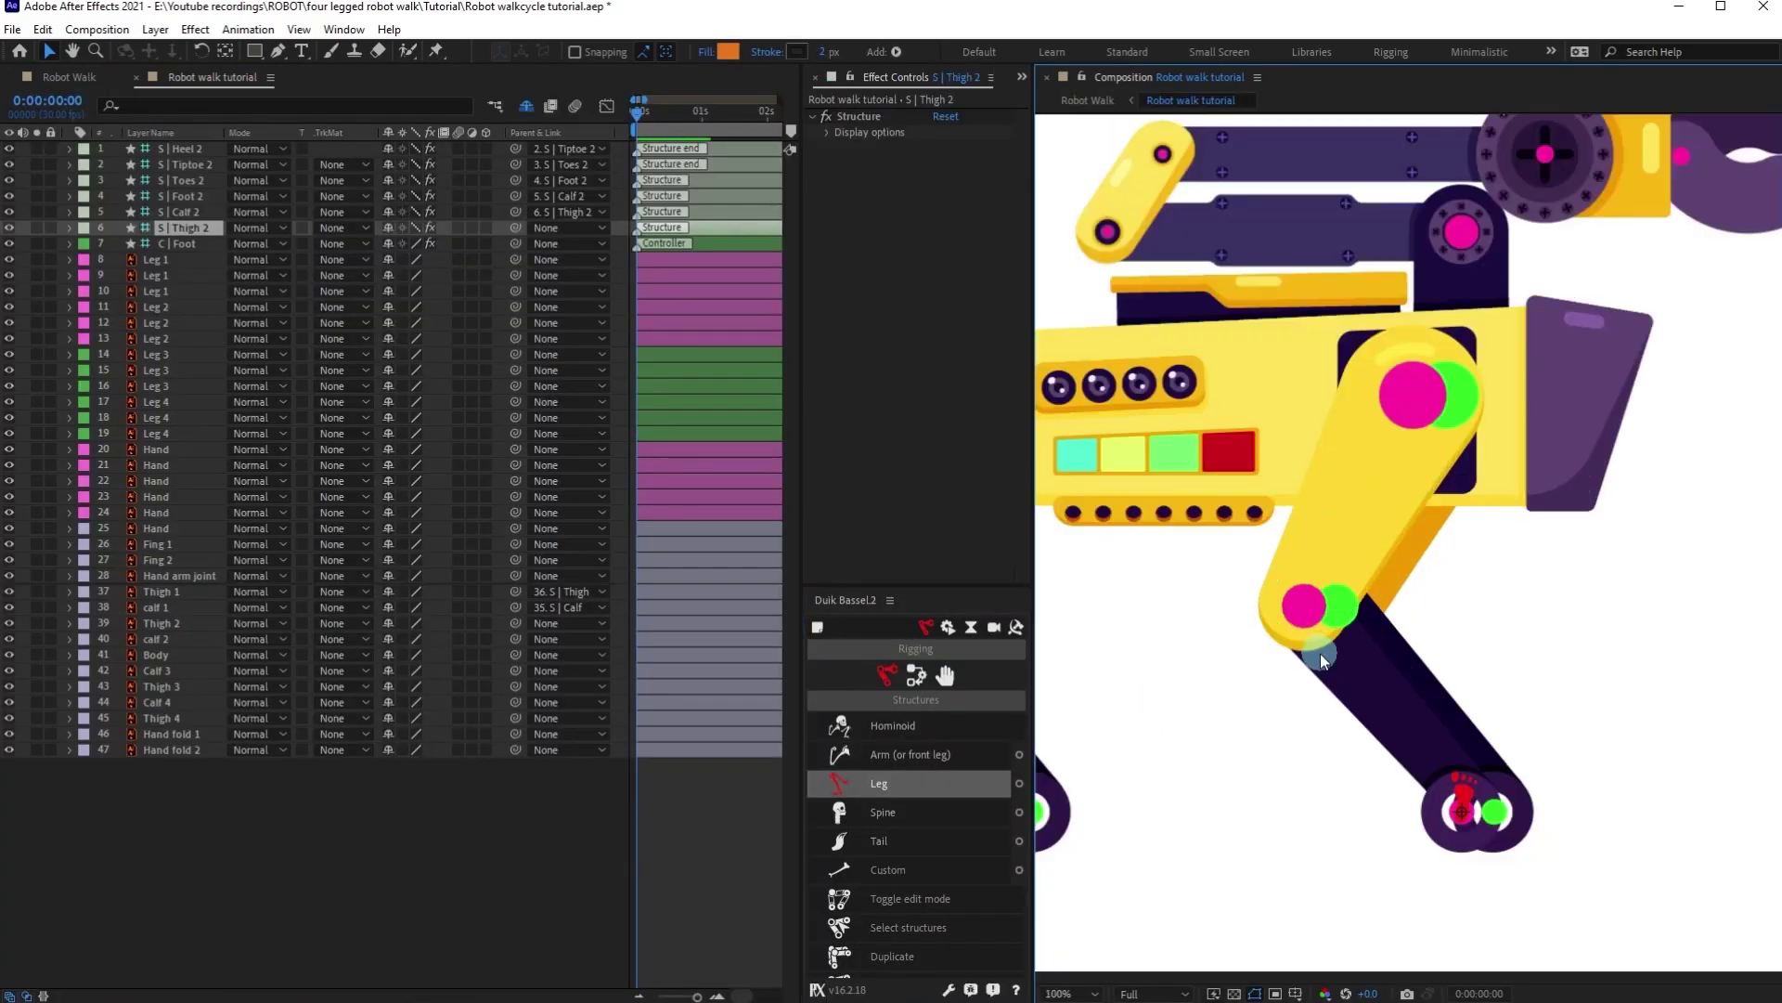
{"action": "left_click_drag", "start_coordinate": [1177, 639], "coordinate": [1603, 602]}
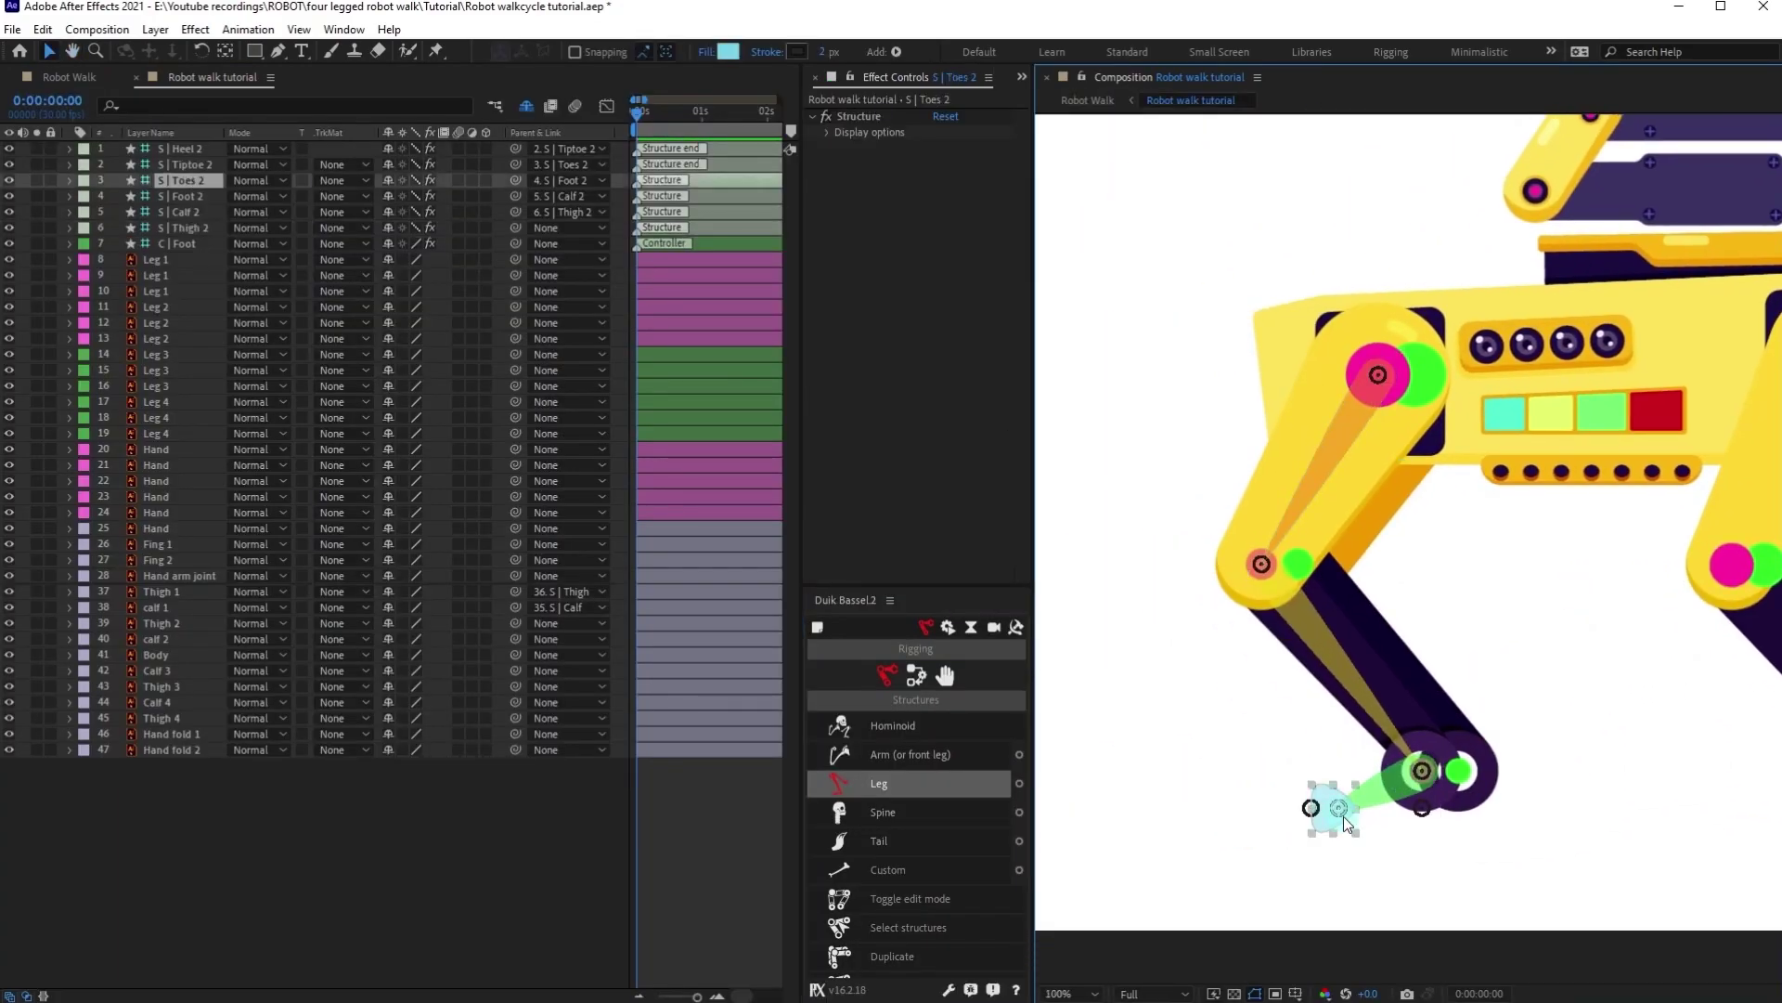
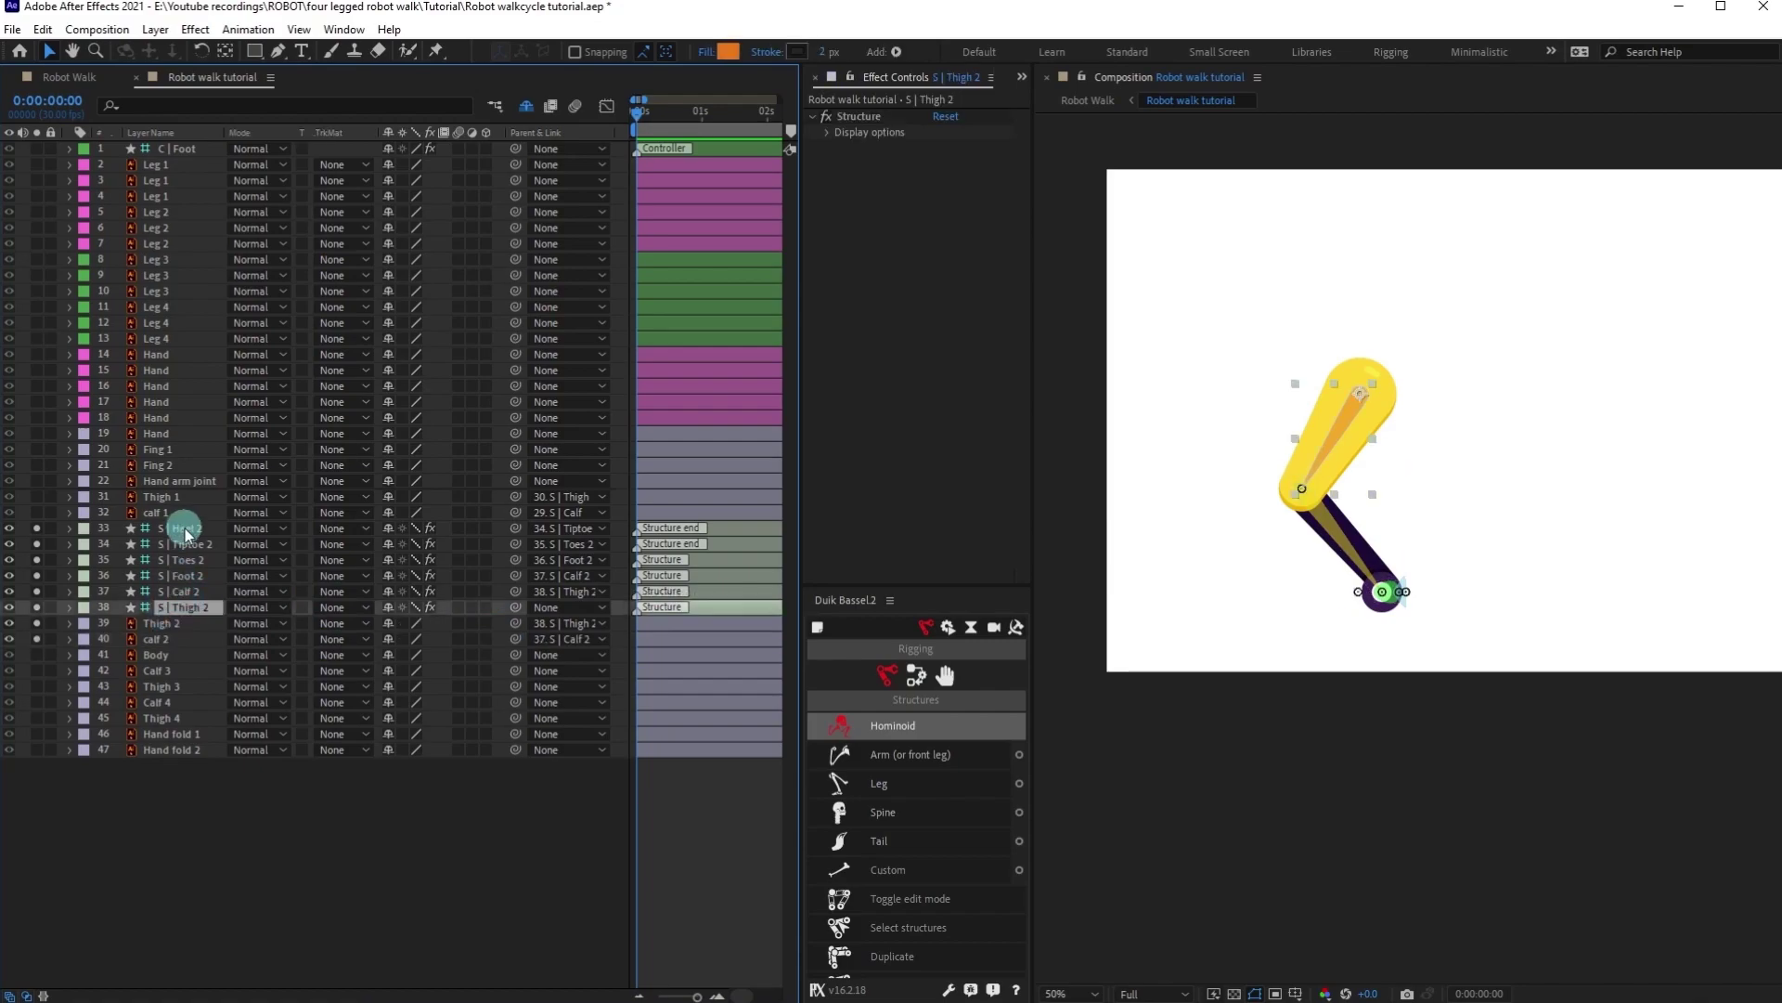
Turn off solo for the leg 2 layers and run Auto-rig & IK on the six leg 2 structure layers.
{"action": "left_click_drag", "start_coordinate": [37, 527], "coordinate": [37, 639]}
{"action": "left_click", "coordinate": [186, 527], "text": "shift"}
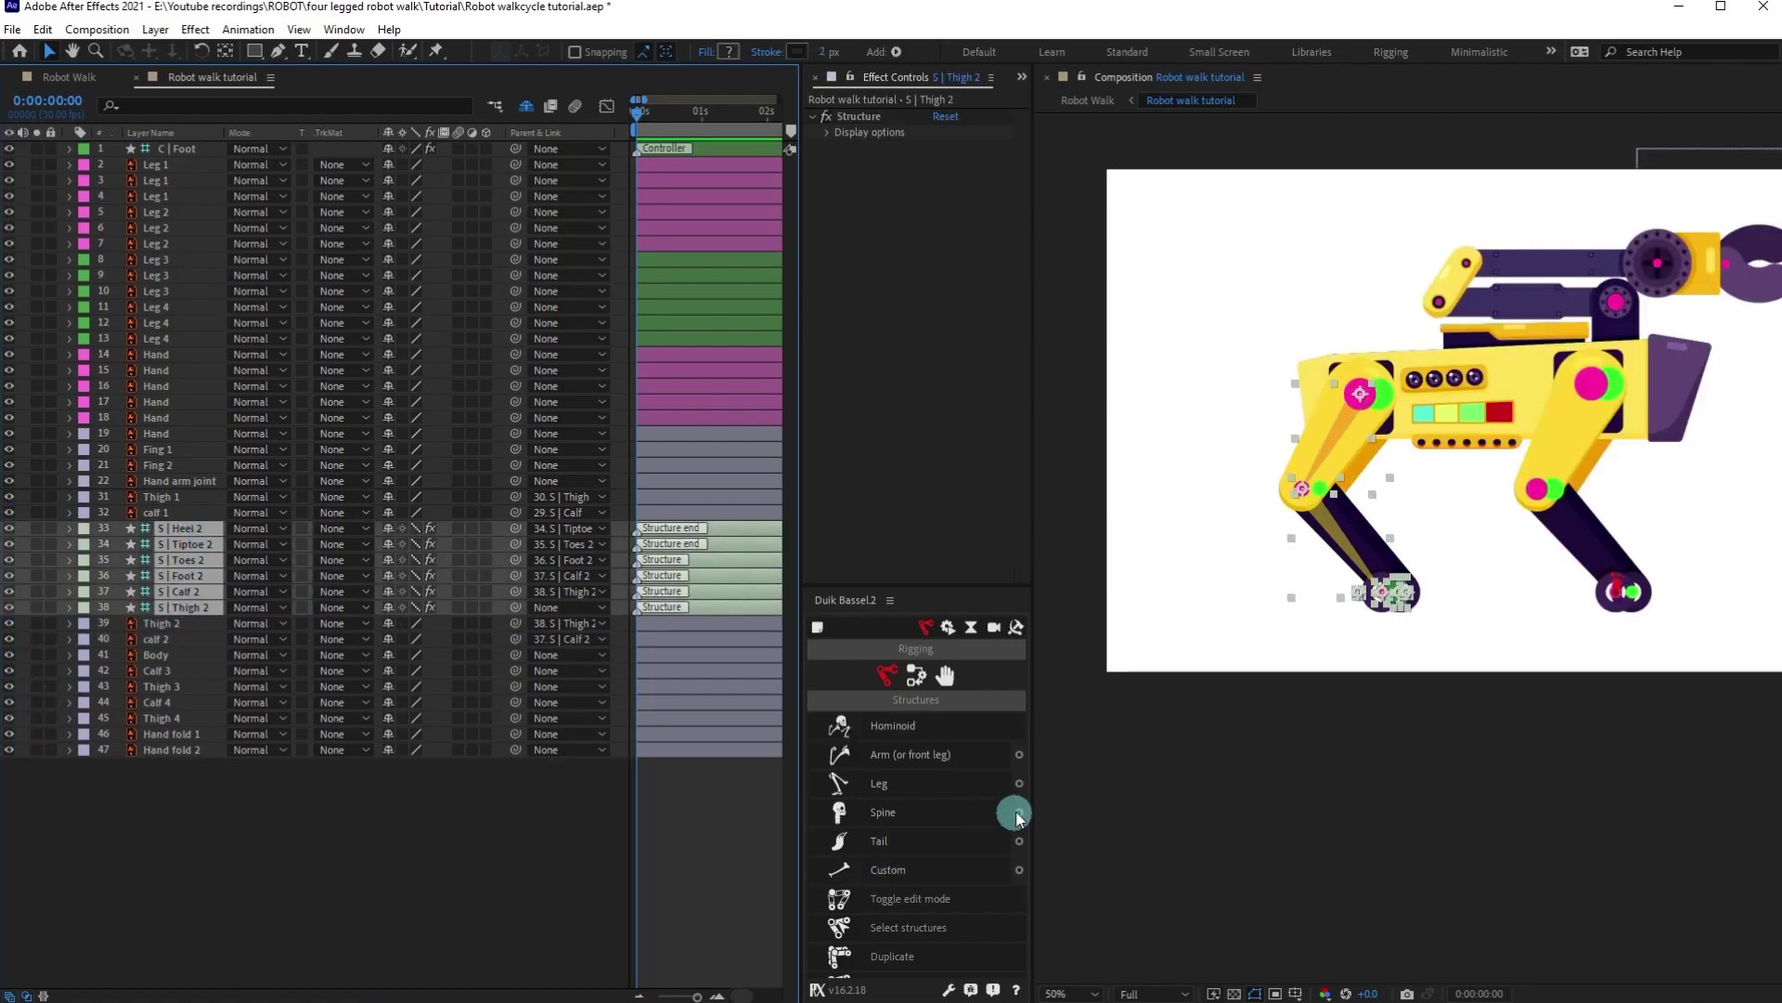
{"action": "left_click", "coordinate": [916, 675]}
{"action": "left_click", "coordinate": [909, 727]}
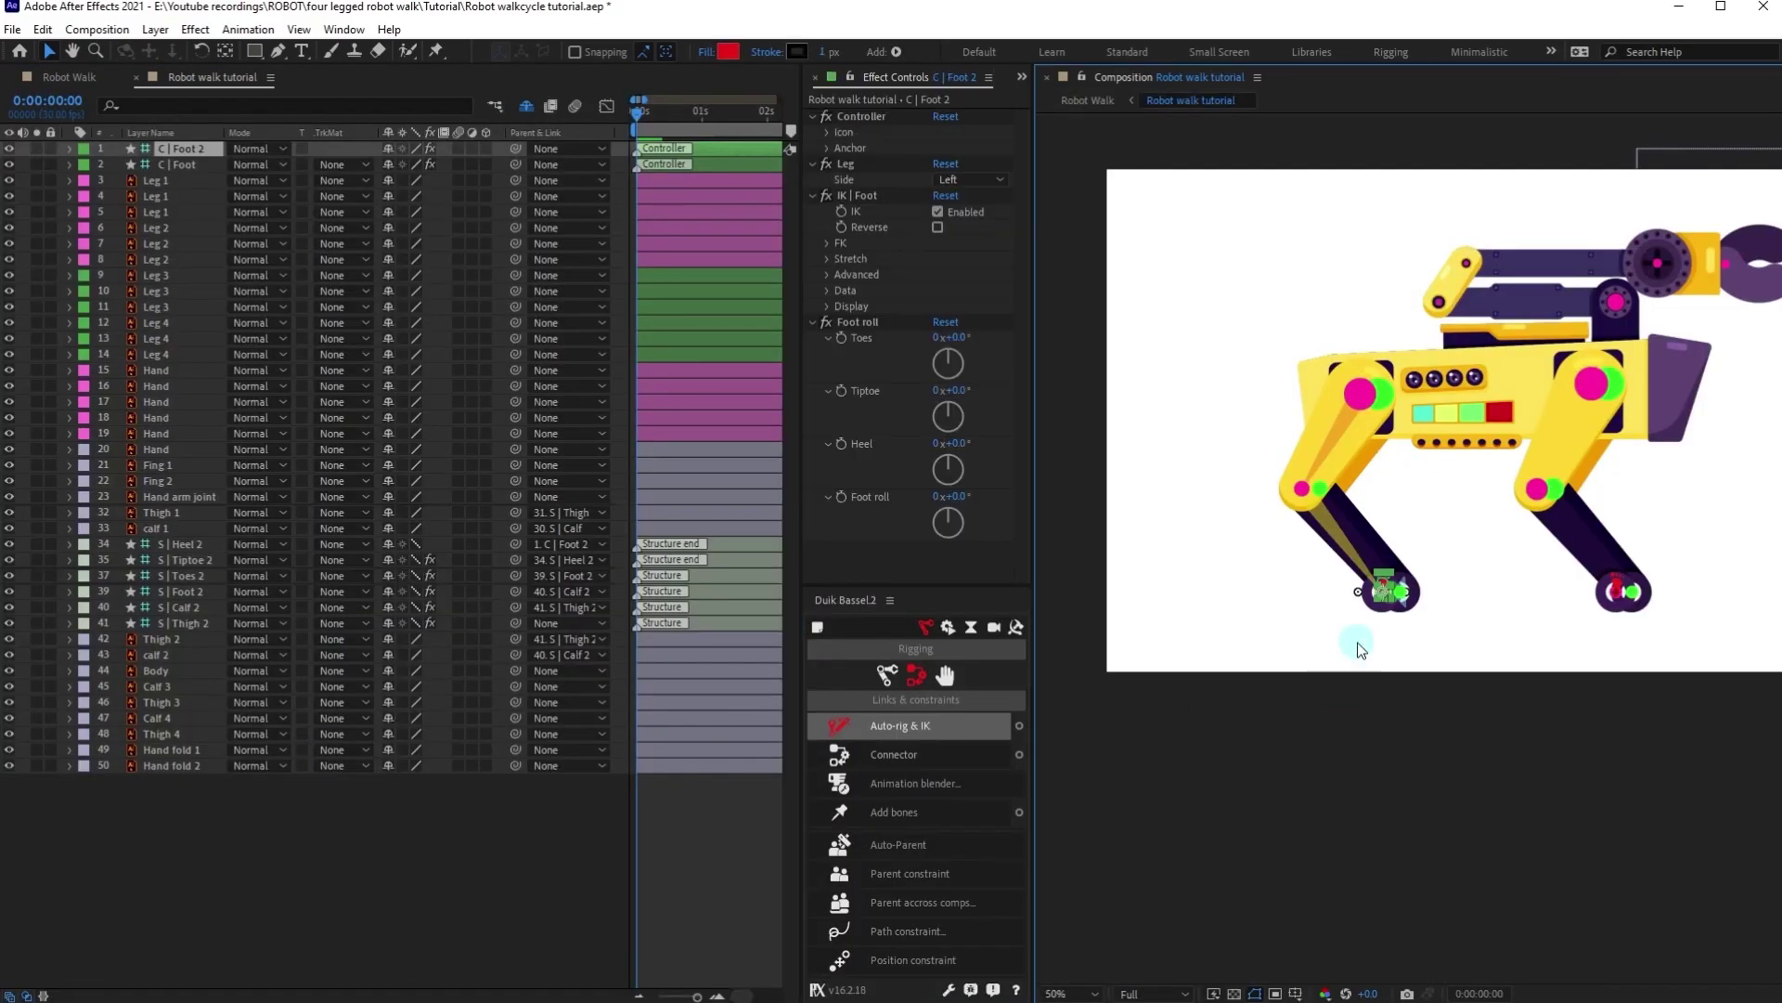
Test leg 2's IK by moving the C | Foot 2 controller forward and up, and undo that move.
{"action": "scroll", "coordinate": [1360, 648], "scroll_direction": "up", "scroll_amount": 2}
{"action": "left_click_drag", "start_coordinate": [1378, 600], "coordinate": [1560, 538]}
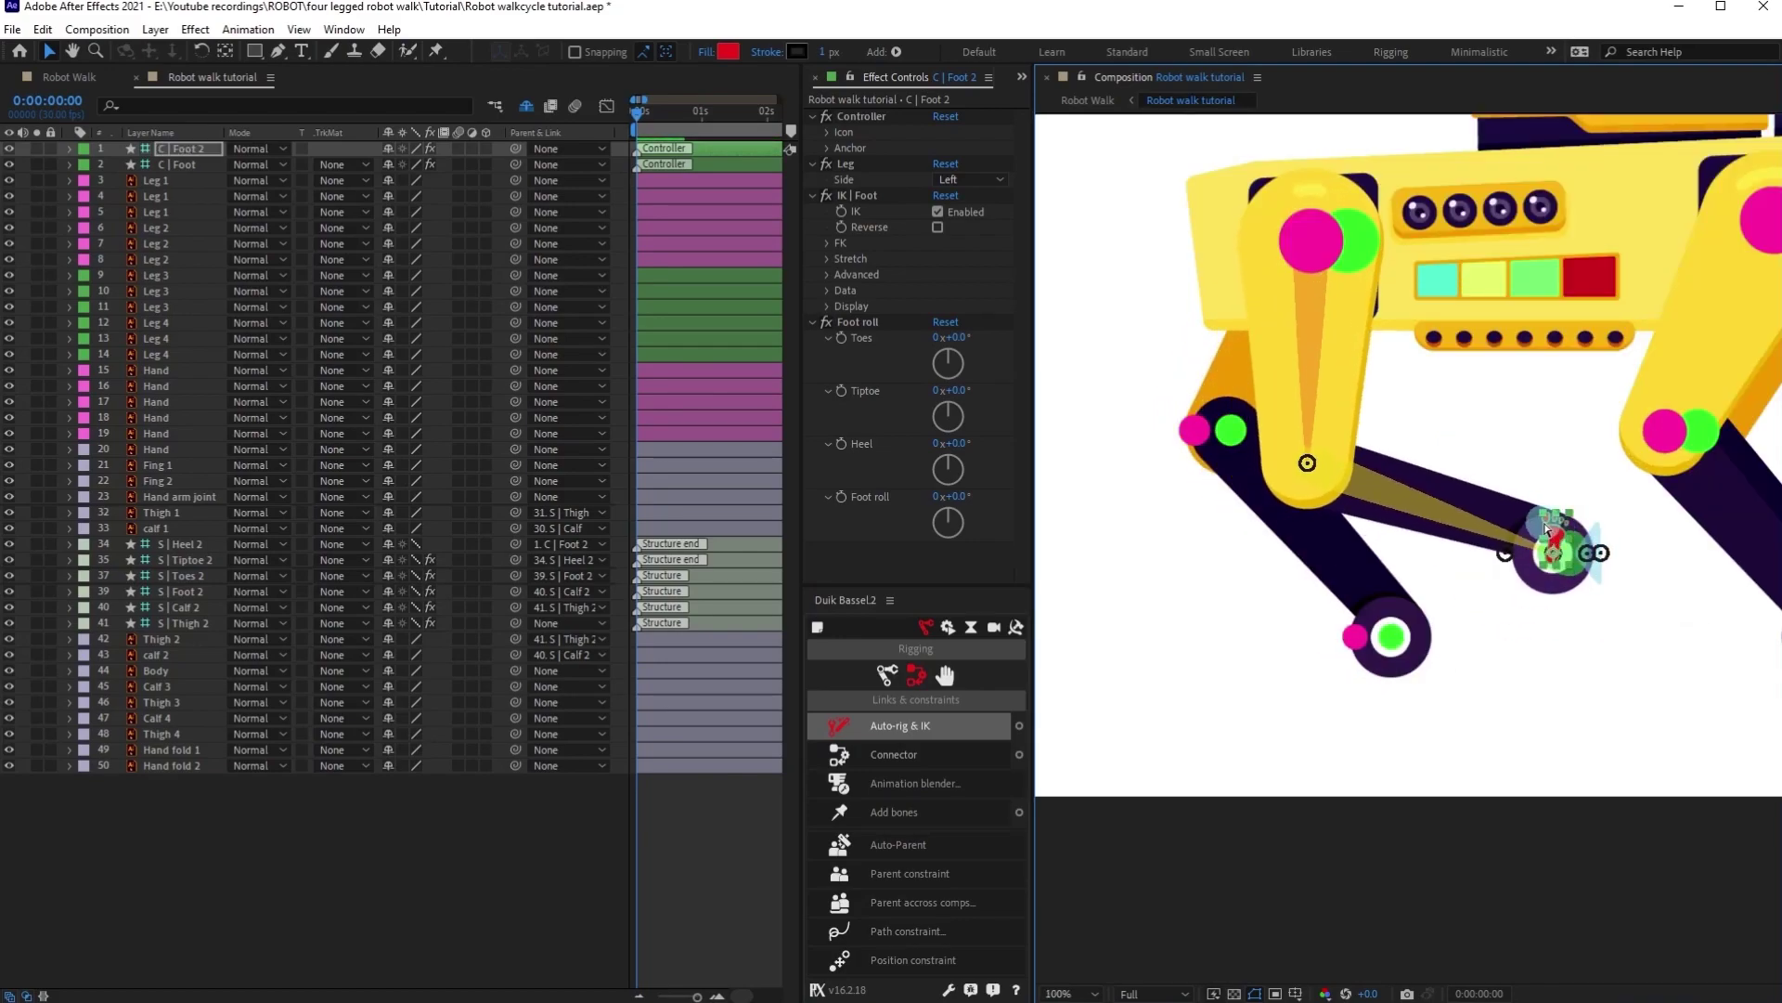
{"action": "key", "text": "ctrl+z"}
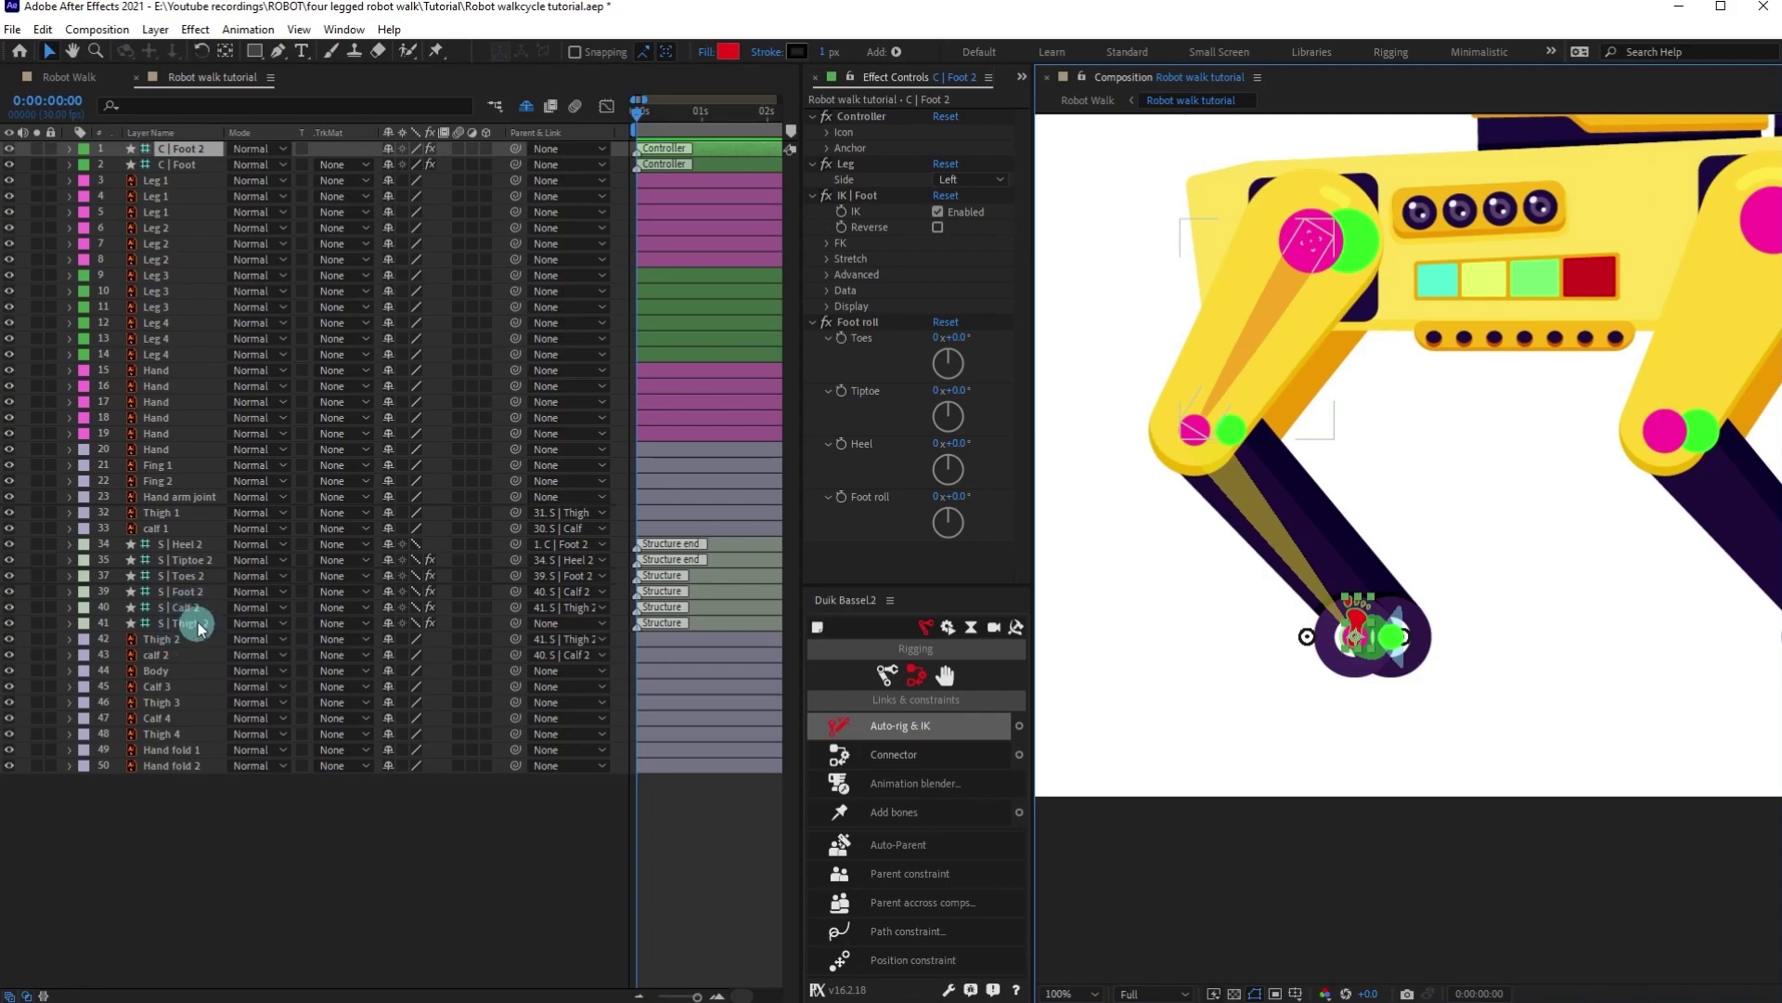
Parent the S | Thigh 2 structure layer to the Body layer.
{"action": "left_click", "coordinate": [509, 623]}
{"action": "left_click", "coordinate": [557, 623]}
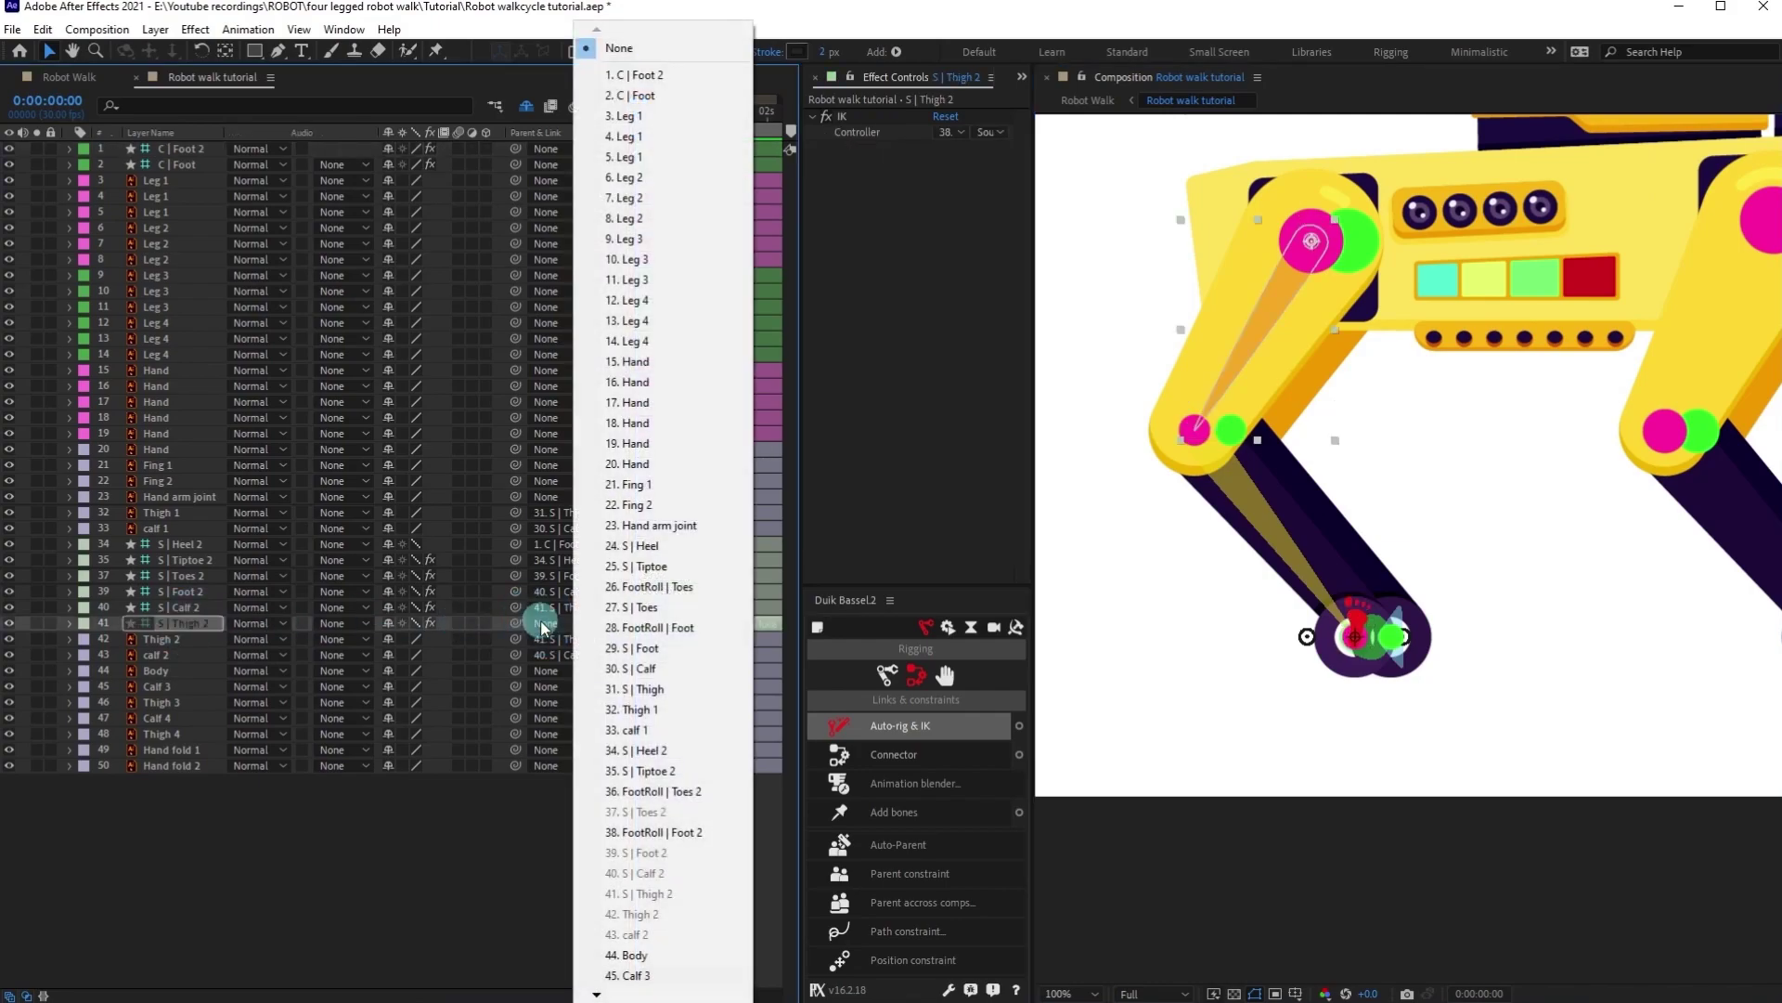
{"action": "left_click", "coordinate": [628, 954]}
Hide the six leg 2 structure layers, S | Heel 2 through S | Thigh 2, and mark them as shy.
{"action": "left_click", "coordinate": [178, 544], "text": "shift"}
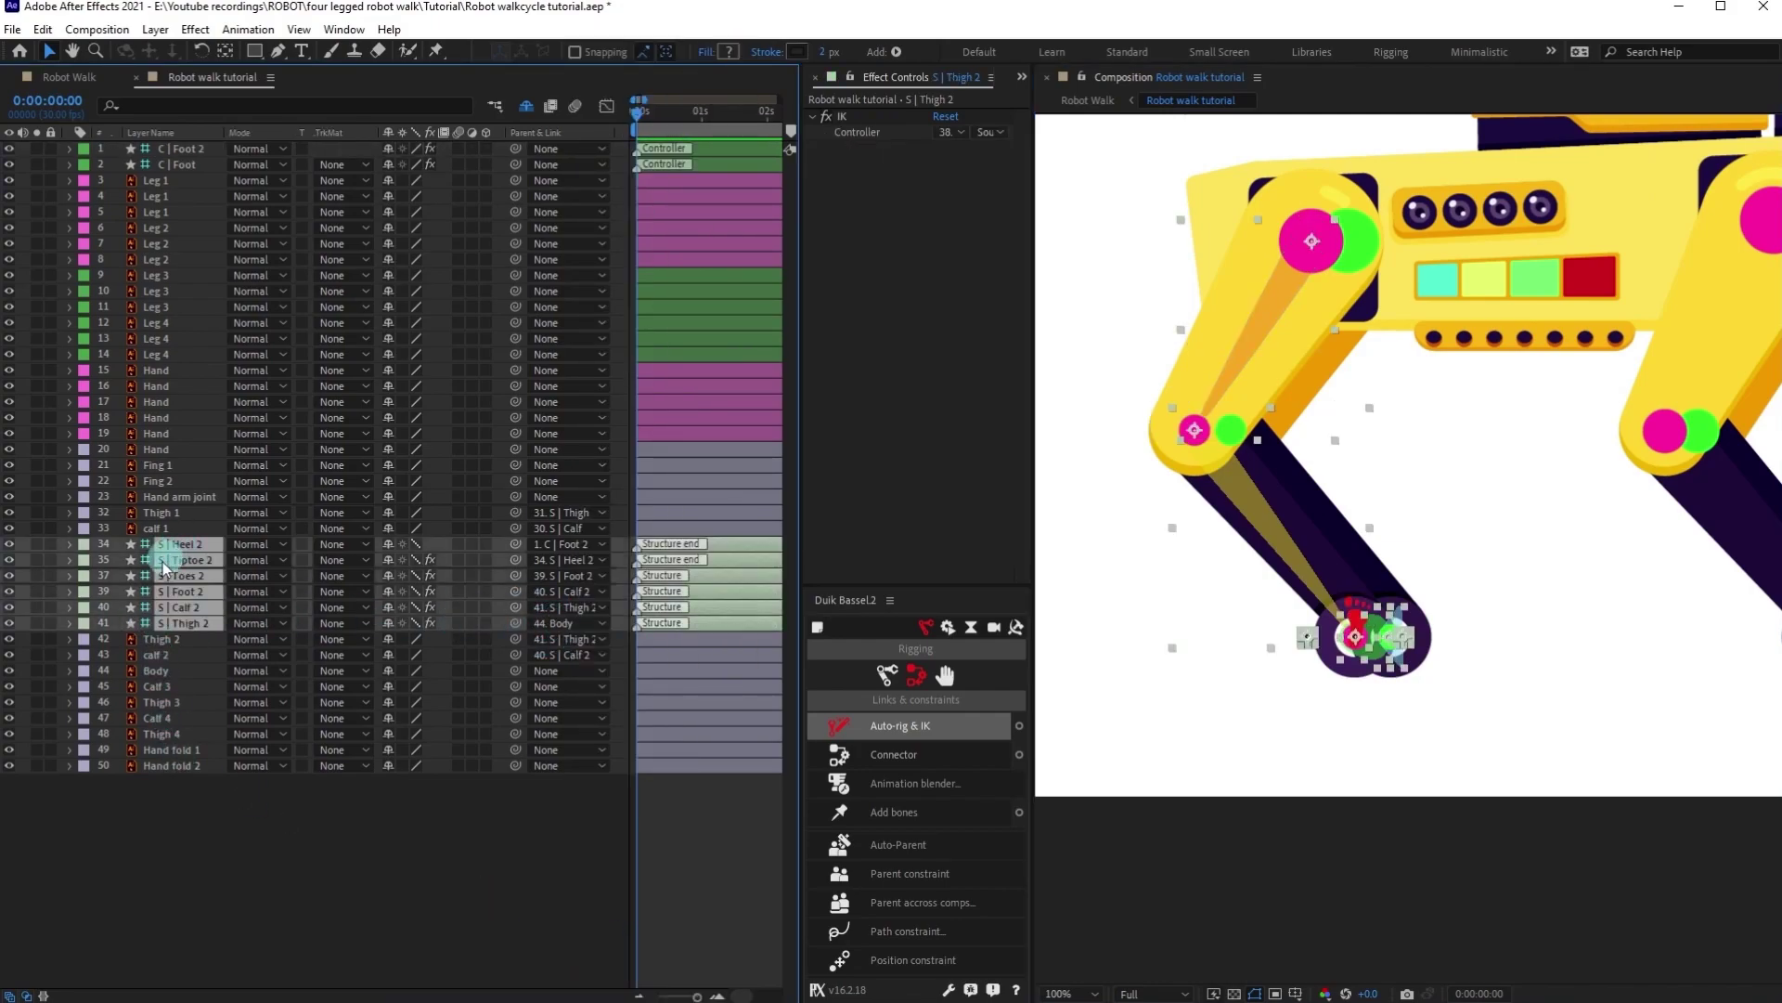
{"action": "left_click", "coordinate": [9, 623]}
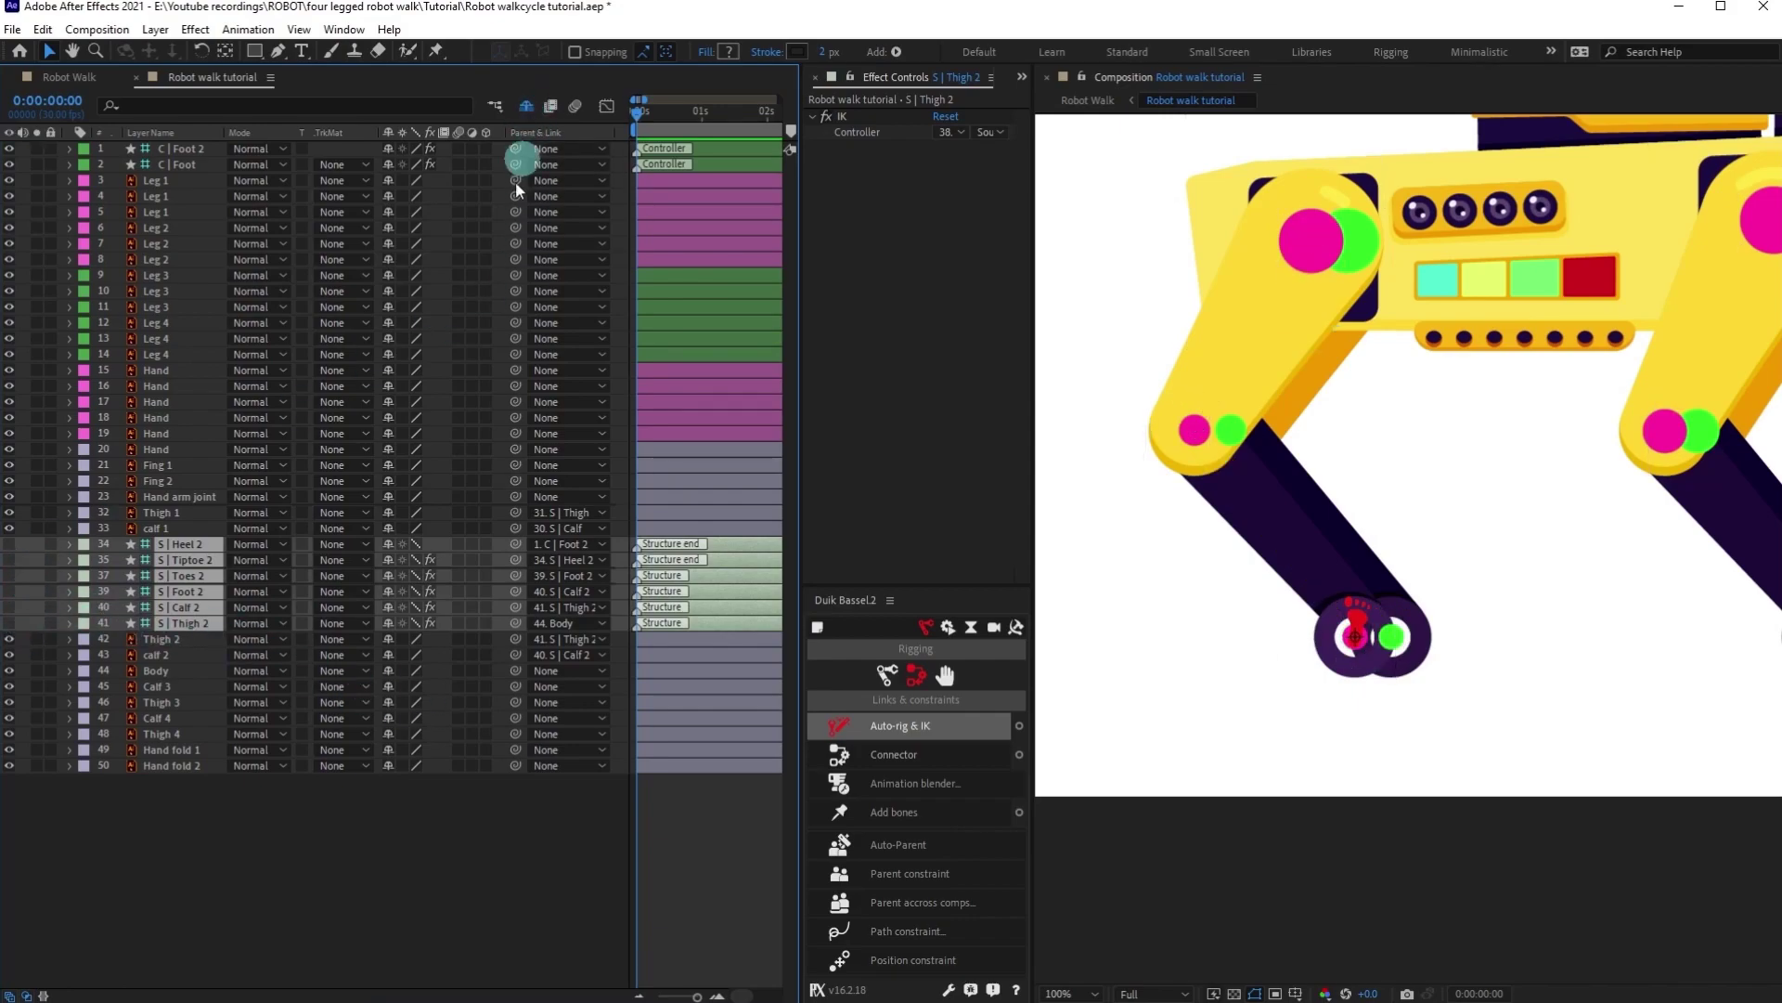
{"action": "left_click", "coordinate": [388, 543]}
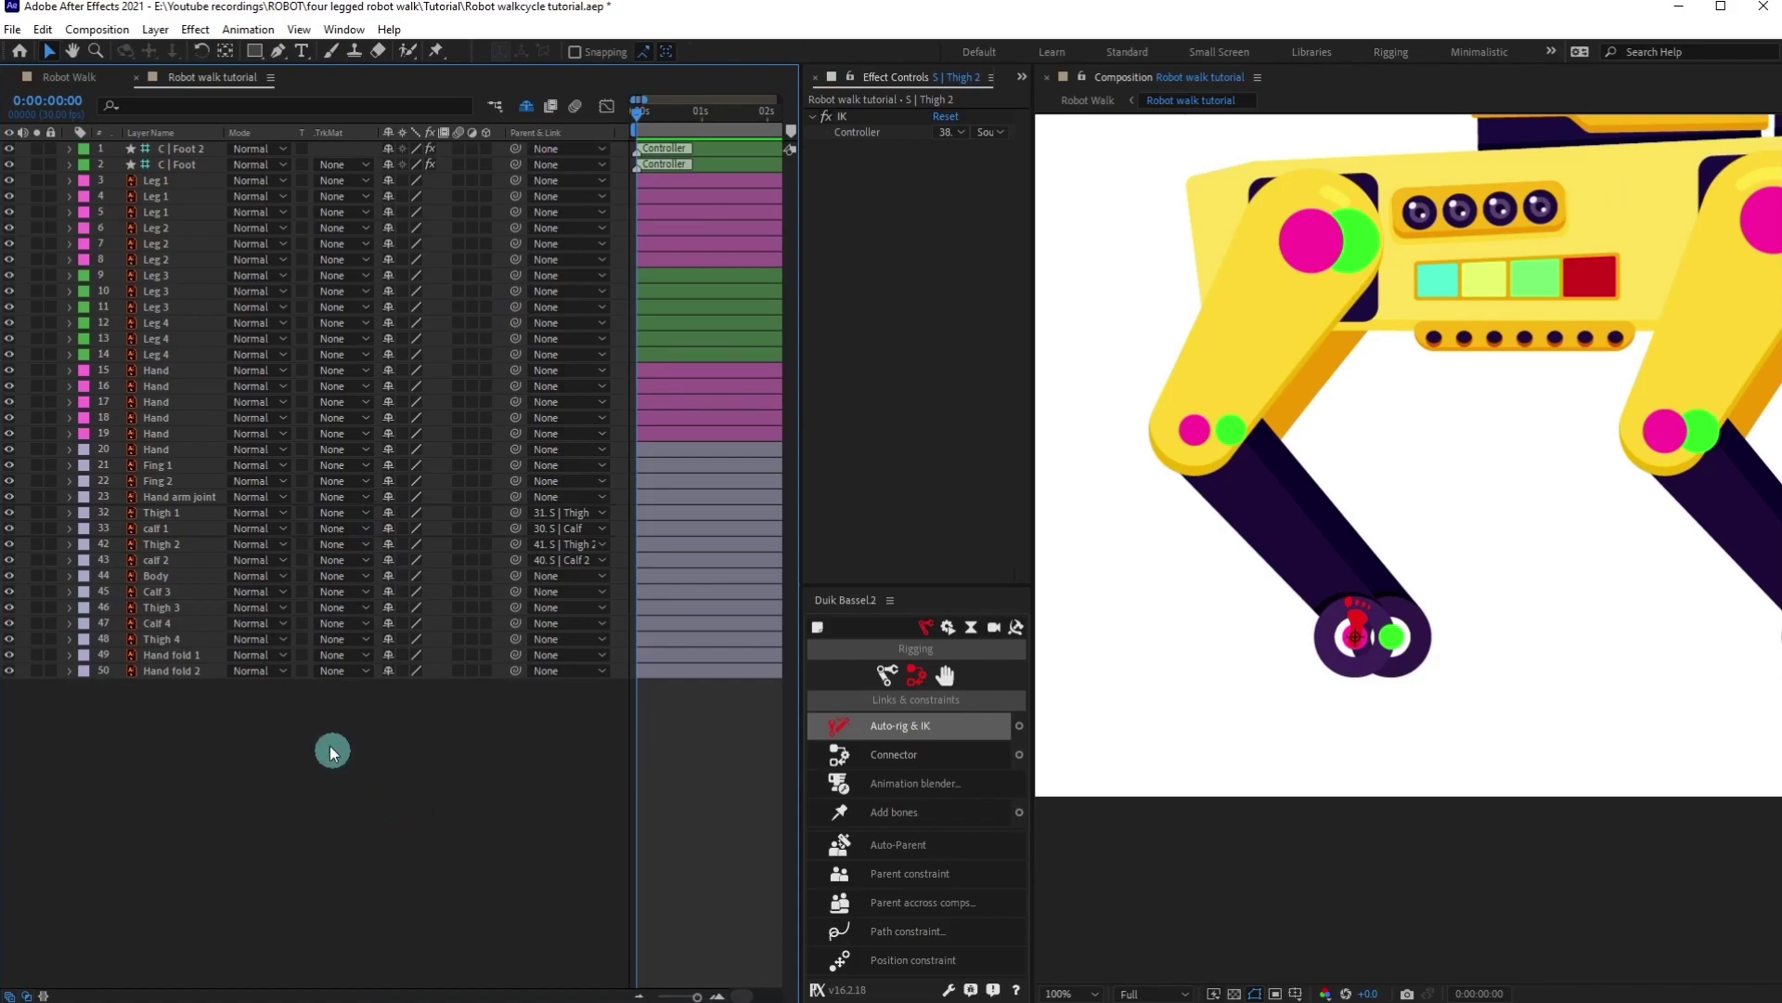
Create a Duik Leg structure from the three Leg 3 marker layers.
{"action": "left_click", "coordinate": [163, 271]}
{"action": "left_click", "coordinate": [158, 306], "text": "shift"}
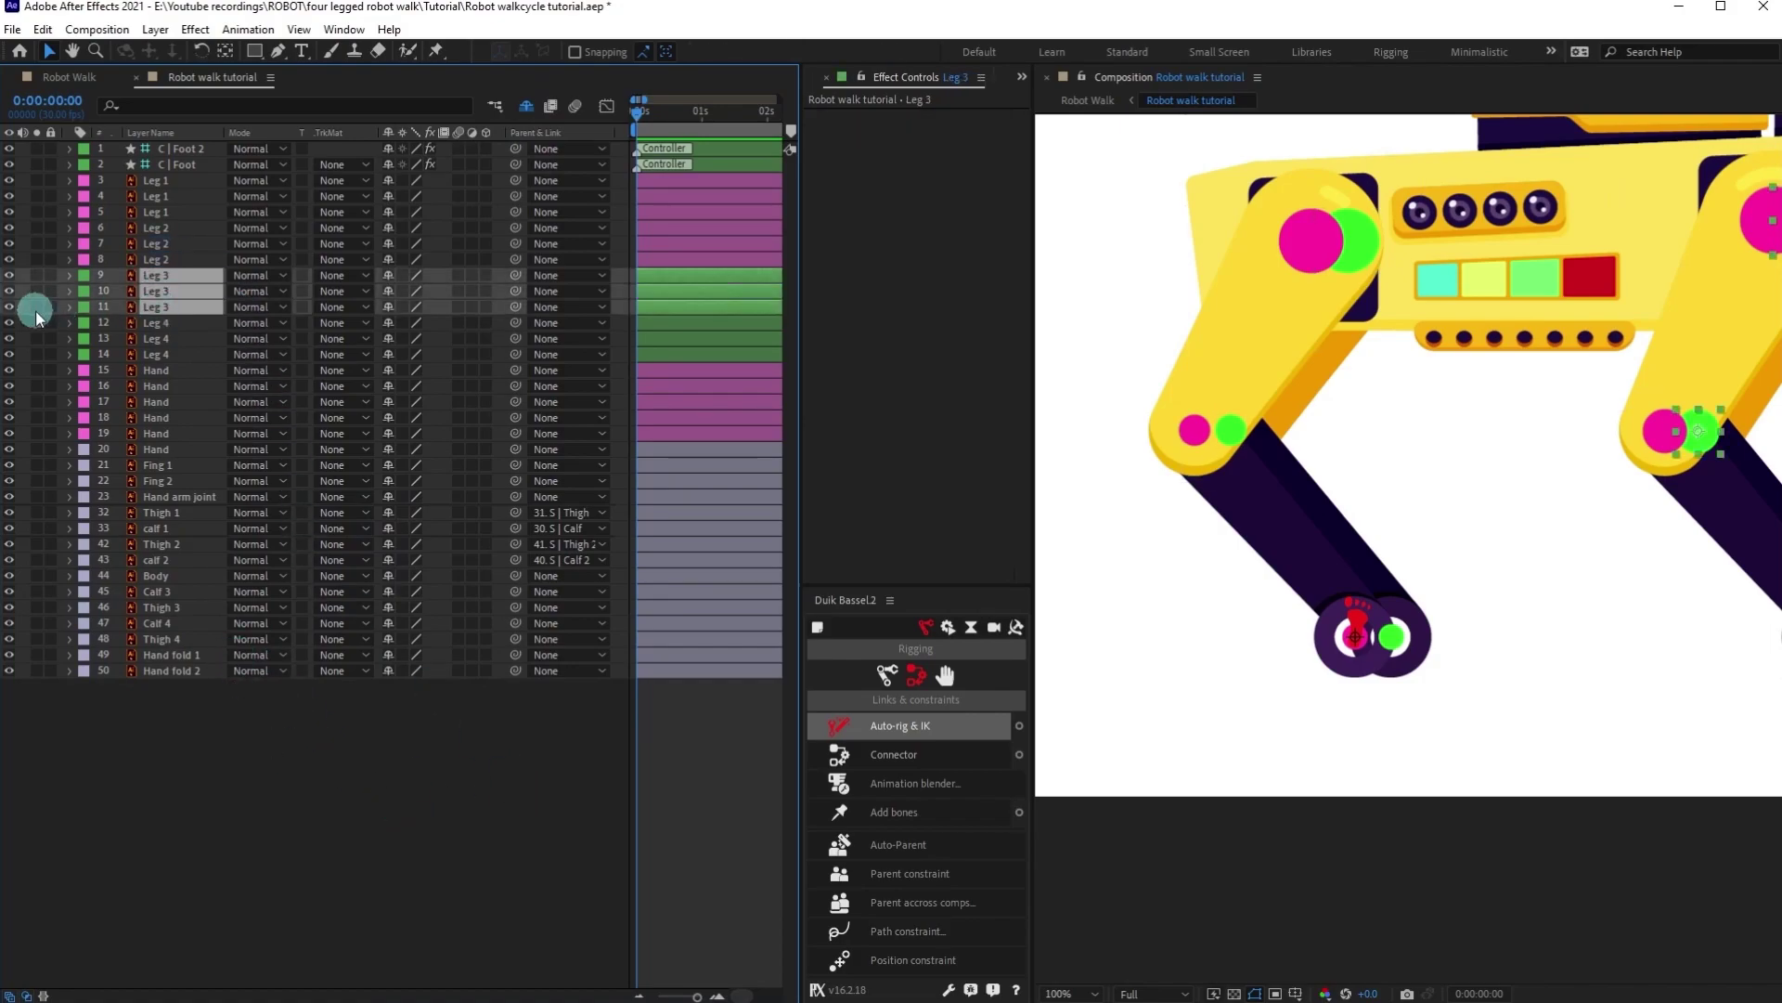
{"action": "scroll", "coordinate": [1559, 622], "scroll_direction": "down", "scroll_amount": 1}
{"action": "left_click_drag", "start_coordinate": [1560, 622], "coordinate": [1498, 556]}
{"action": "left_click", "coordinate": [887, 675]}
{"action": "left_click", "coordinate": [879, 783]}
{"action": "scroll", "coordinate": [1370, 629], "scroll_direction": "up", "scroll_amount": 2}
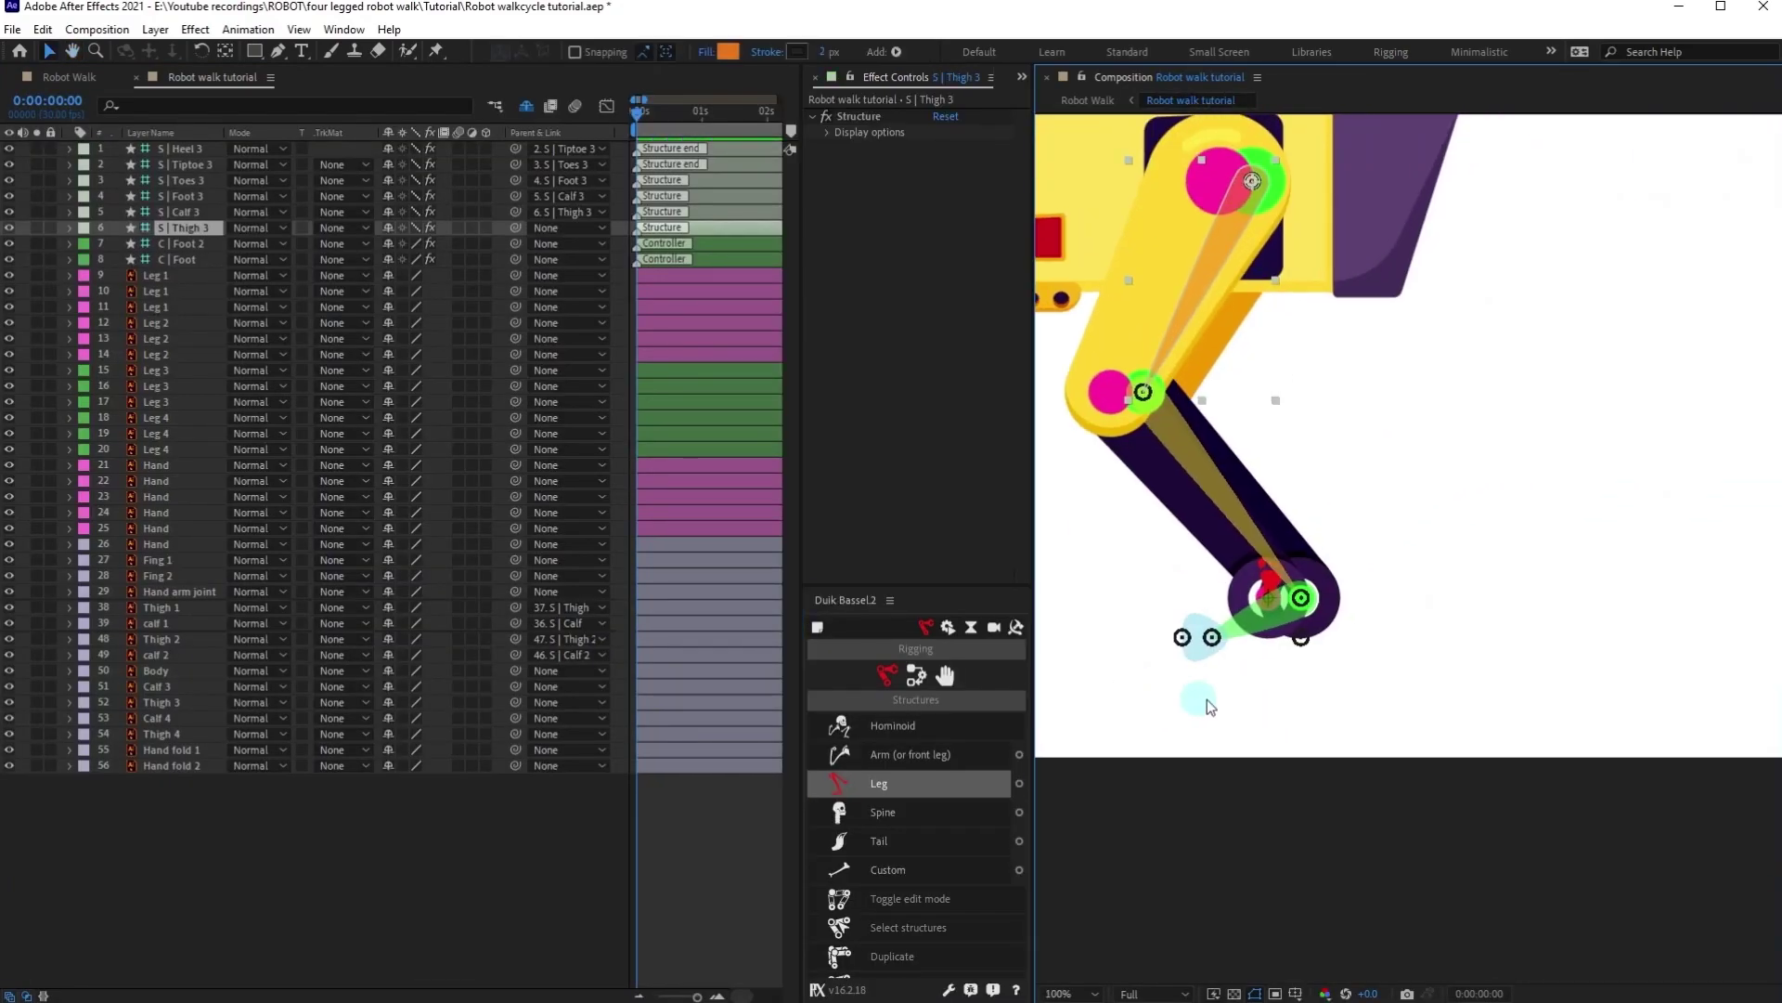
Reposition leg 3's foot structures level with the ankle, with the toes in front and the heel behind.
{"action": "scroll", "coordinate": [1189, 708], "scroll_direction": "up", "scroll_amount": 2}
{"action": "left_click_drag", "start_coordinate": [1241, 792], "coordinate": [1517, 712]}
{"action": "left_click_drag", "start_coordinate": [1760, 715], "coordinate": [1372, 733]}
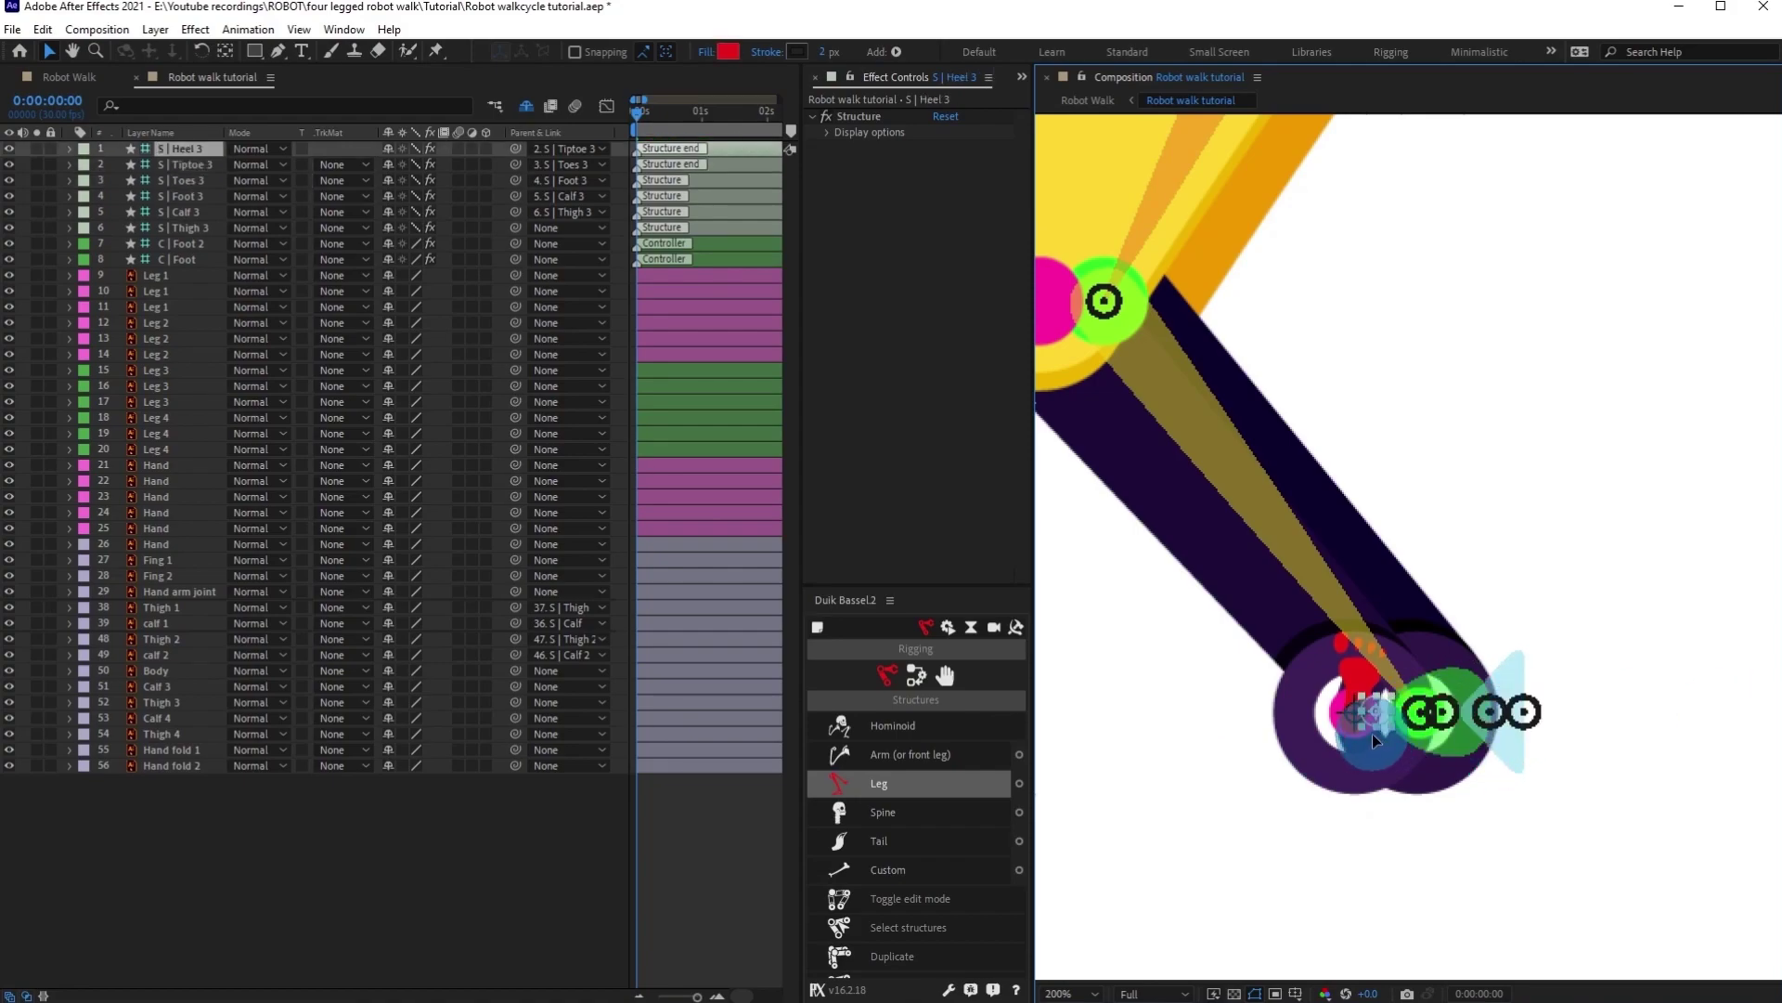
Move the six leg 3 structure layers directly above Calf 3 and solo them together with Calf 3 and Thigh 3.
{"action": "left_click", "coordinate": [192, 230], "text": "shift"}
{"action": "left_click_drag", "start_coordinate": [192, 230], "coordinate": [176, 692]}
{"action": "left_click", "coordinate": [167, 702], "text": "shift"}
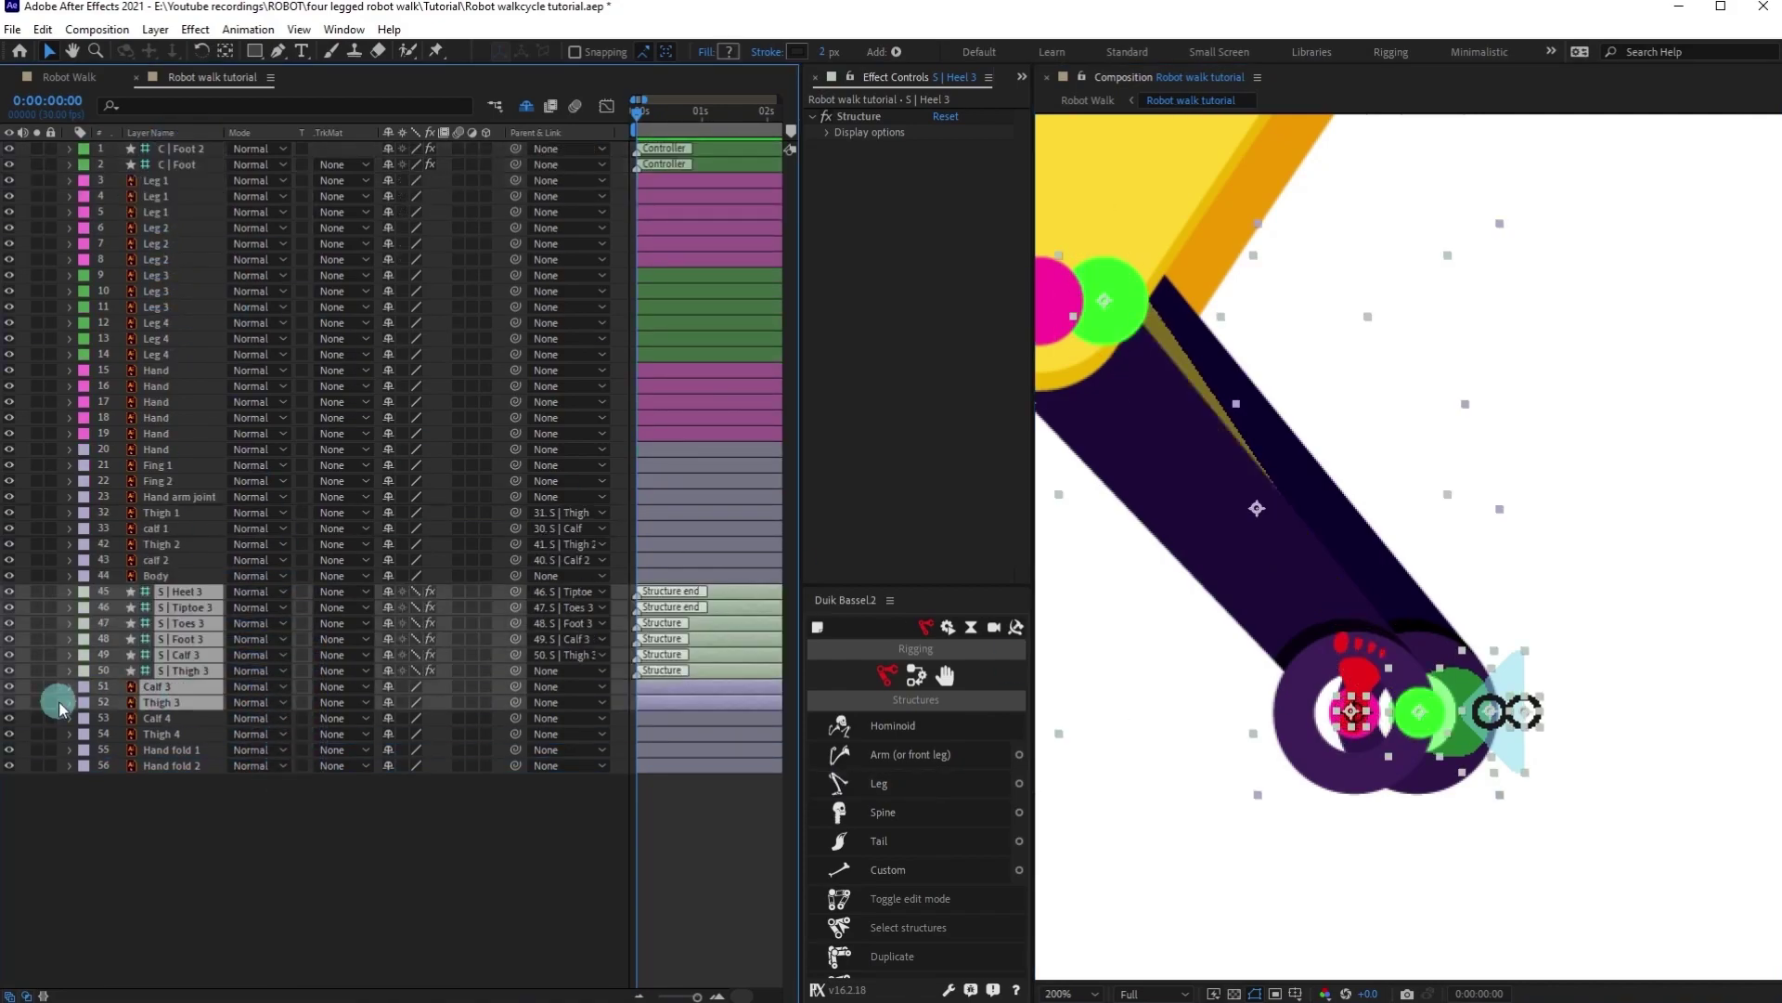
{"action": "scroll", "coordinate": [1267, 661], "scroll_direction": "down", "scroll_amount": 1}
{"action": "left_click", "coordinate": [432, 868]}
Parent Thigh 3 to S | Thigh 3 and Calf 3 to S | Calf 3.
{"action": "left_click", "coordinate": [176, 702]}
{"action": "left_click_drag", "start_coordinate": [515, 701], "coordinate": [183, 672]}
{"action": "left_click_drag", "start_coordinate": [515, 686], "coordinate": [188, 655]}
Run Auto-rig & IK on the six leg 3 structure layers, S | Heel 3 through S | Thigh 3.
{"action": "left_click", "coordinate": [191, 591]}
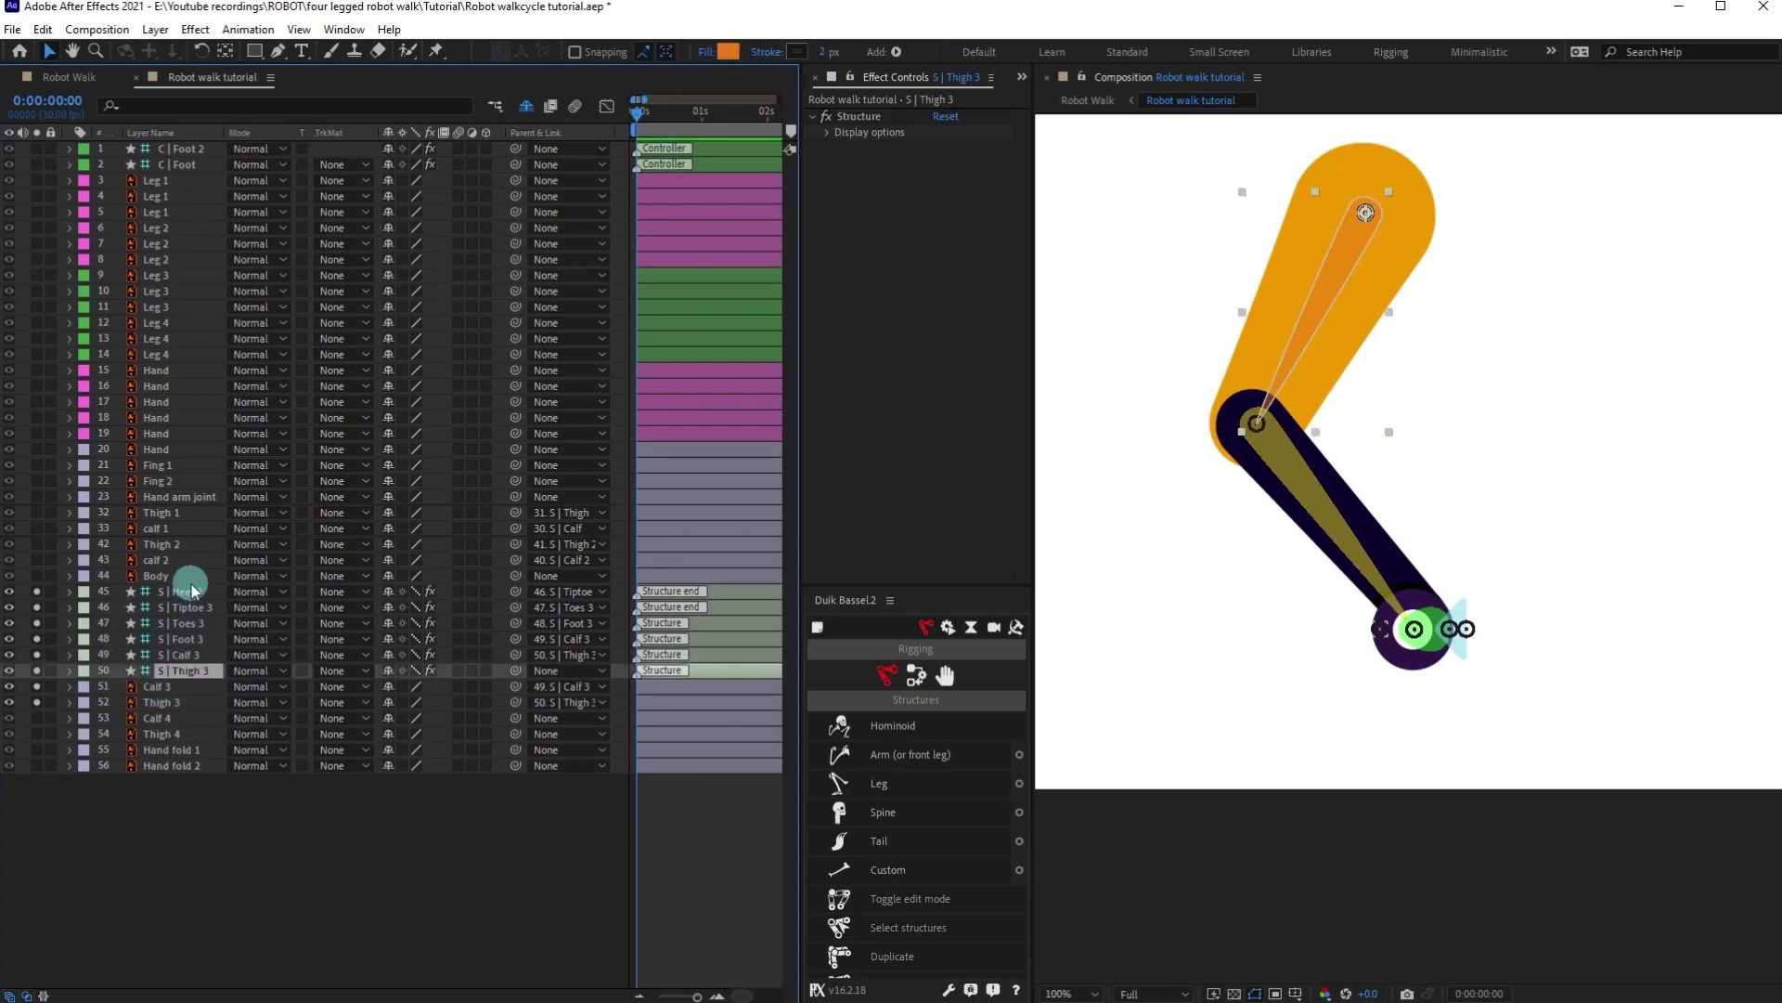
{"action": "left_click", "coordinate": [190, 670], "text": "shift"}
{"action": "left_click", "coordinate": [916, 675]}
{"action": "left_click", "coordinate": [895, 725]}
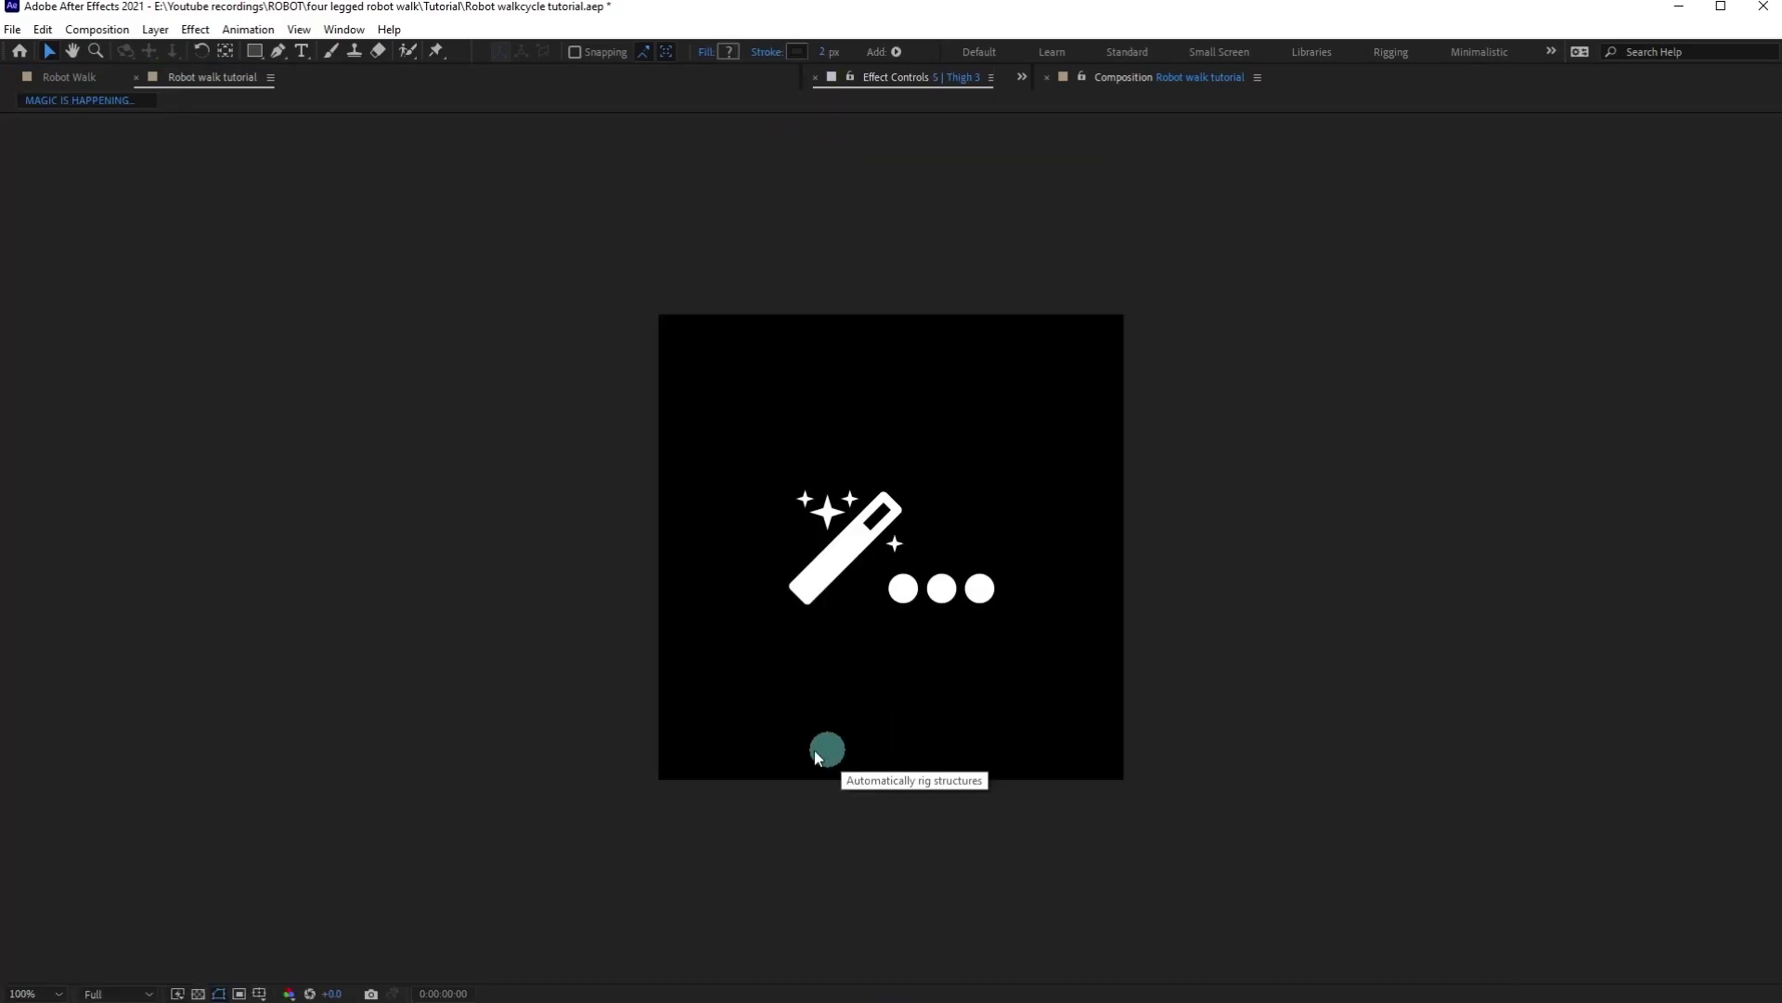
Turn off solo for the leg 3 structures, Calf 3, Thigh 3 and the C | Foot 3 controller.
{"action": "left_click_drag", "start_coordinate": [37, 607], "coordinate": [43, 778]}
{"action": "left_click", "coordinate": [169, 826]}
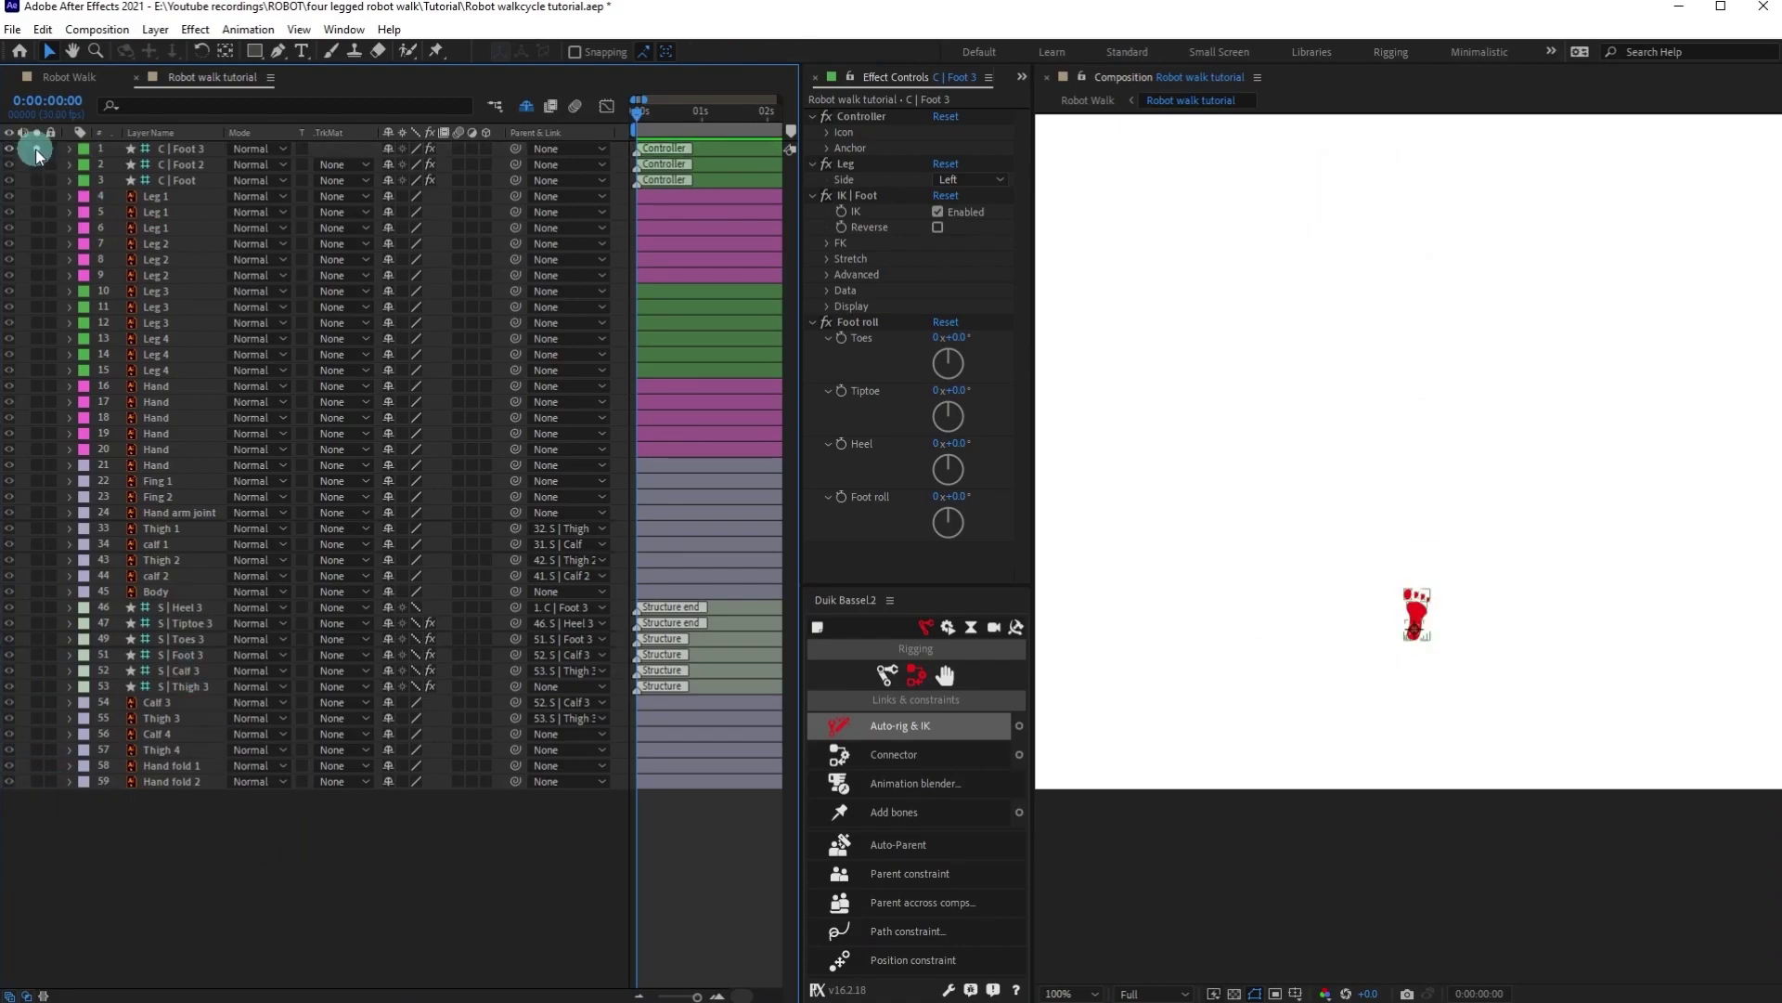
{"action": "left_click", "coordinate": [38, 148]}
Test leg 3's IK by moving the C | Foot 3 controller forward and up, and undo that move.
{"action": "left_click_drag", "start_coordinate": [1417, 608], "coordinate": [1495, 582]}
{"action": "key", "text": "ctrl+z"}
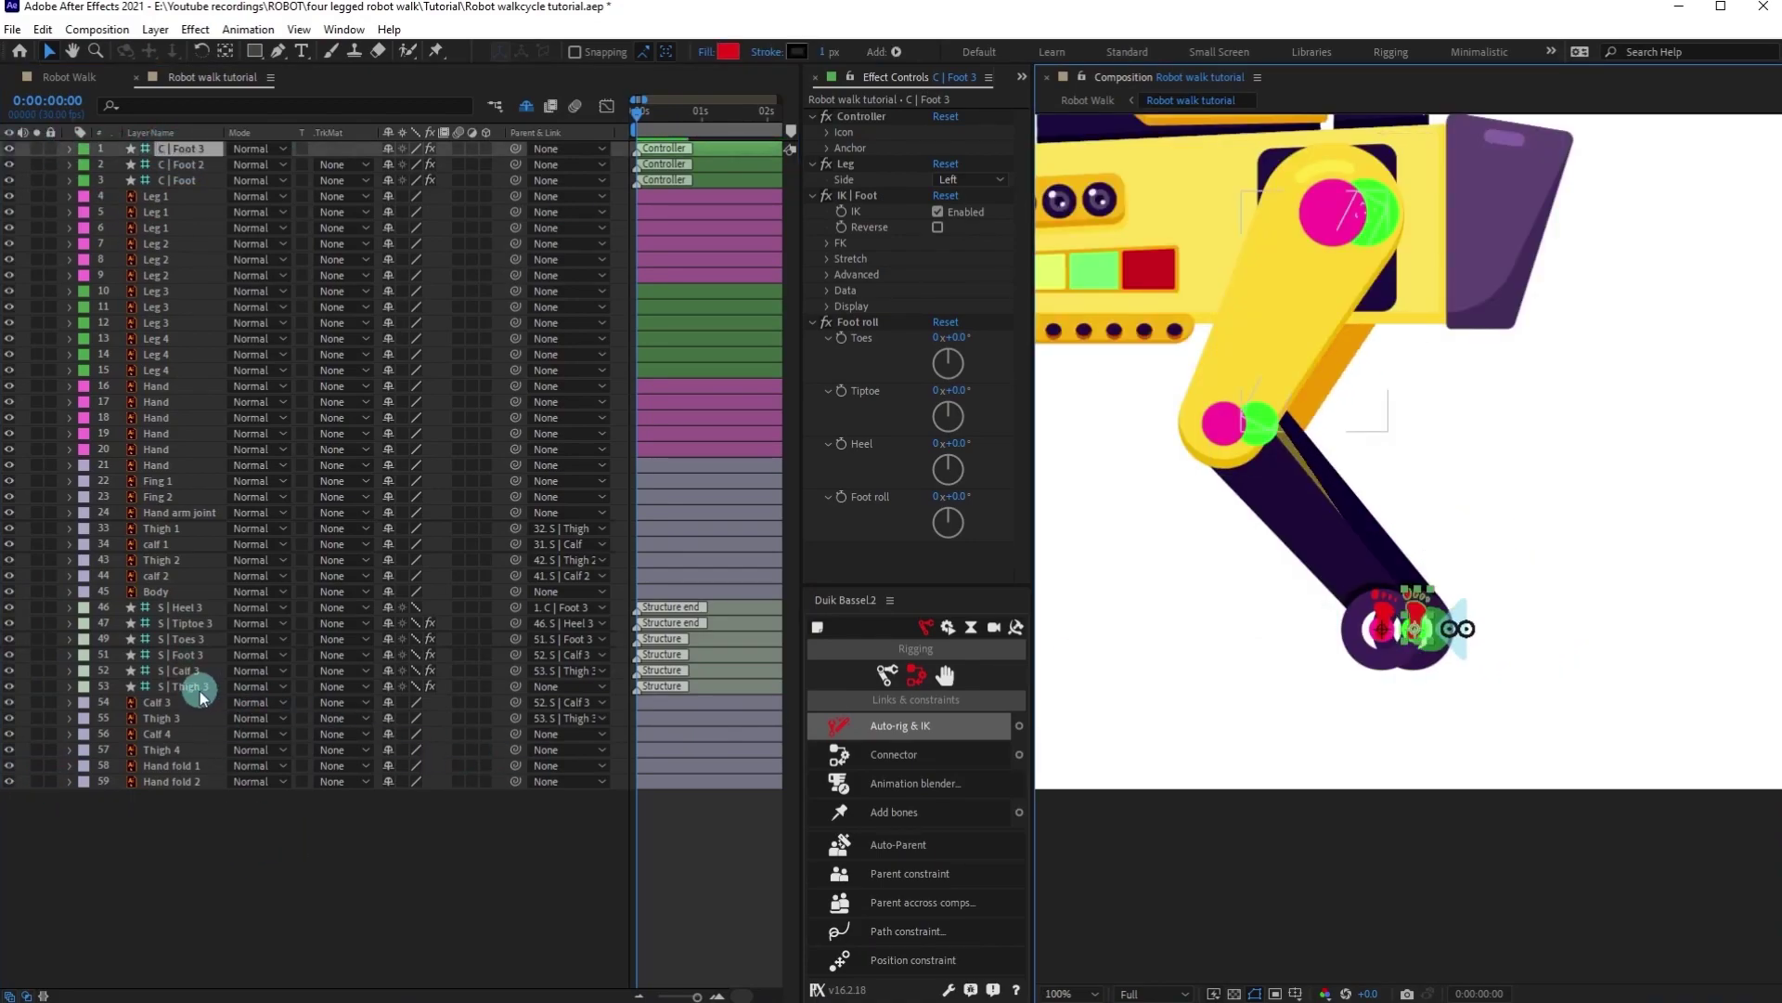
Parent the S | Thigh 3 structure layer to the Body layer.
{"action": "left_click", "coordinate": [548, 686]}
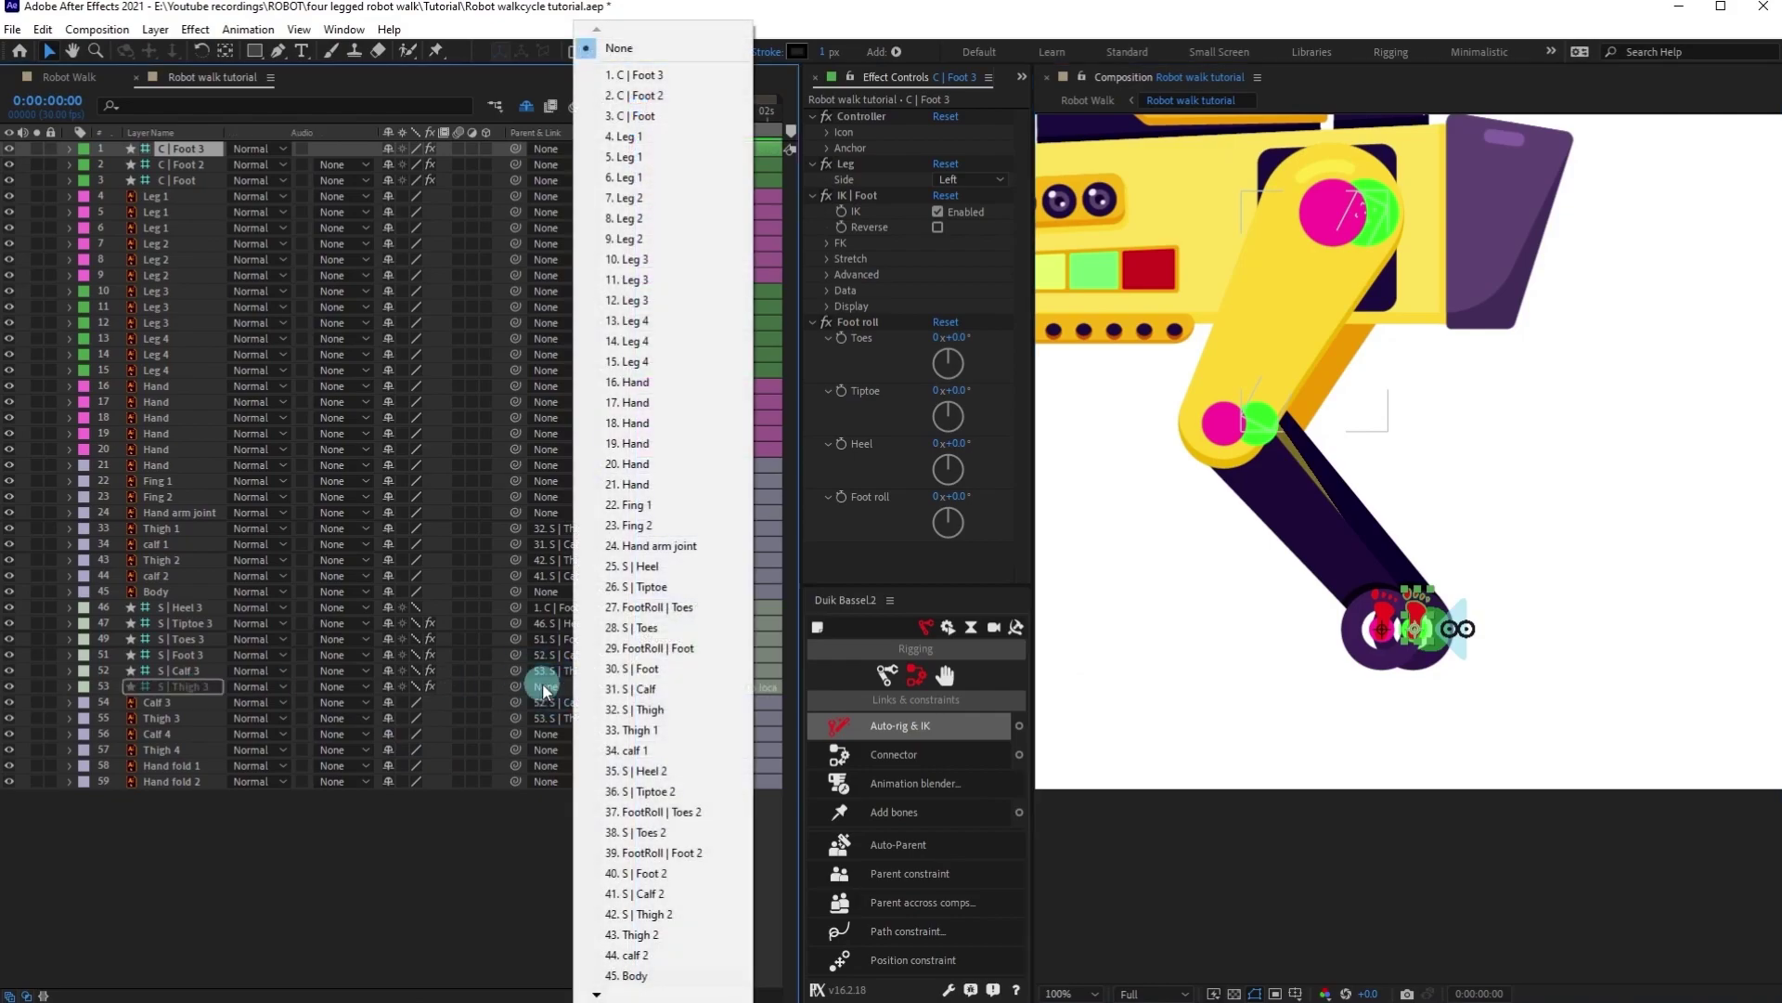
{"action": "left_click", "coordinate": [634, 974]}
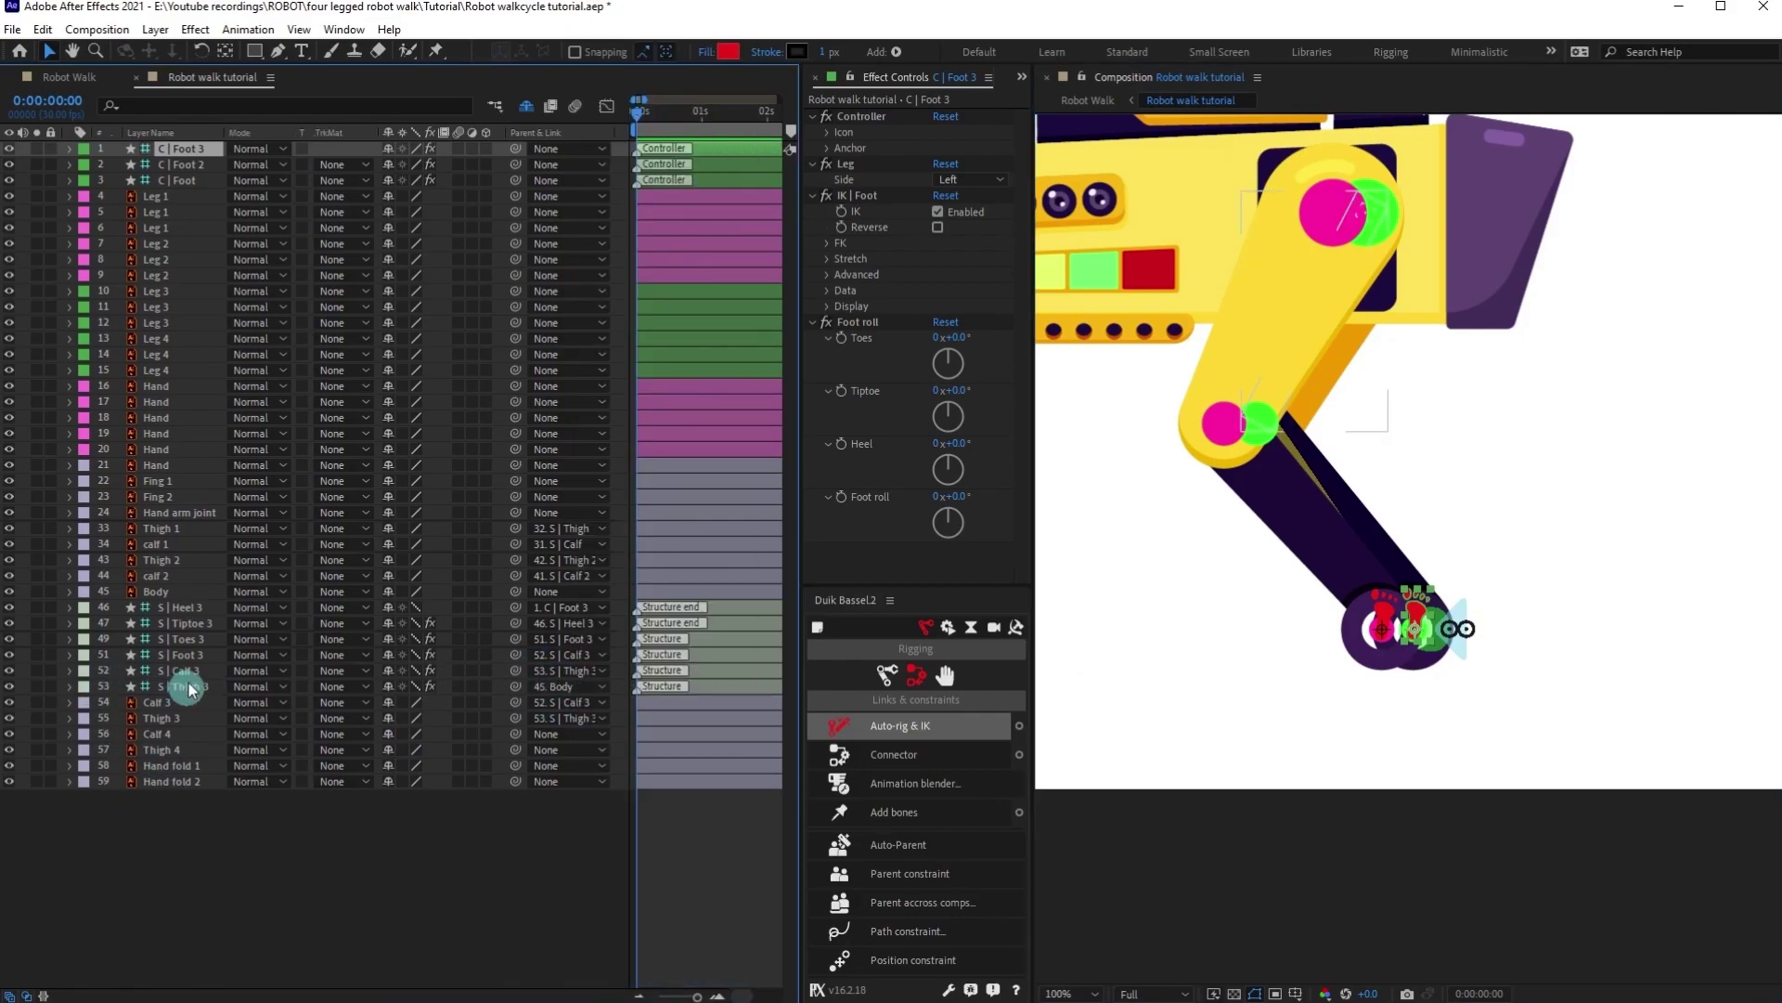
Hide the six leg 3 structure layers, S | Heel 3 through S | Thigh 3, and mark them as shy.
{"action": "left_click", "coordinate": [181, 607]}
{"action": "left_click", "coordinate": [192, 686], "text": "shift"}
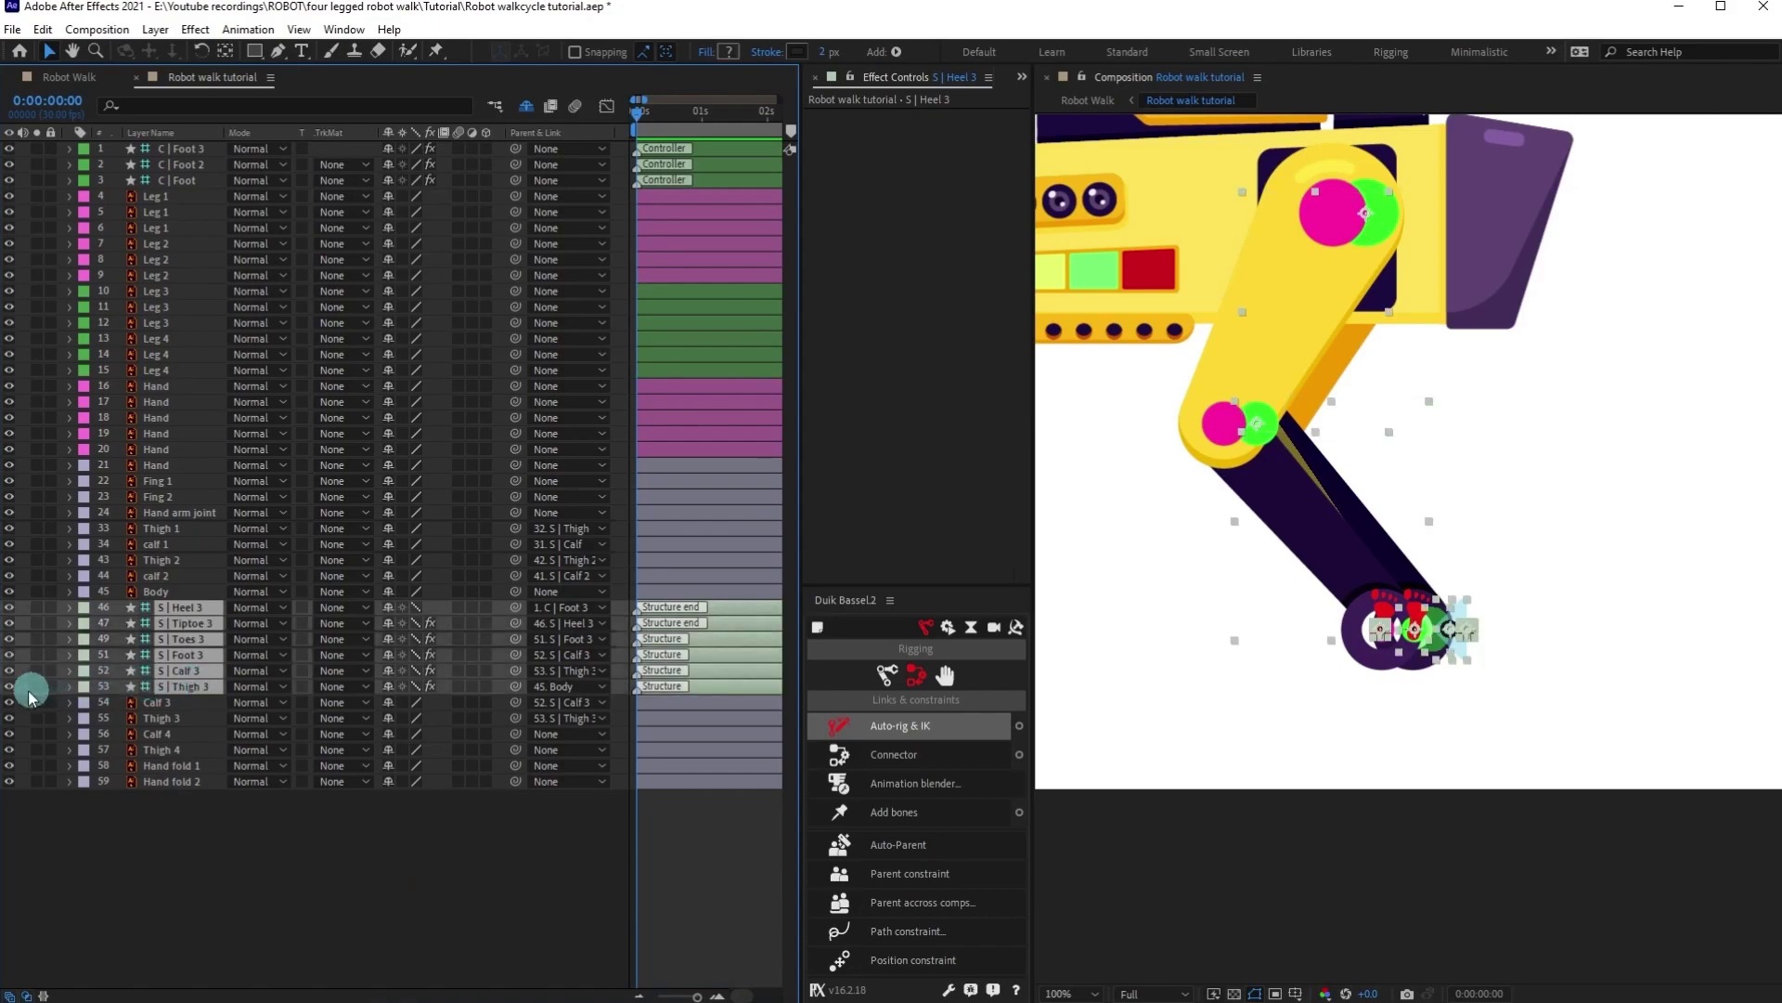
{"action": "left_click", "coordinate": [9, 687]}
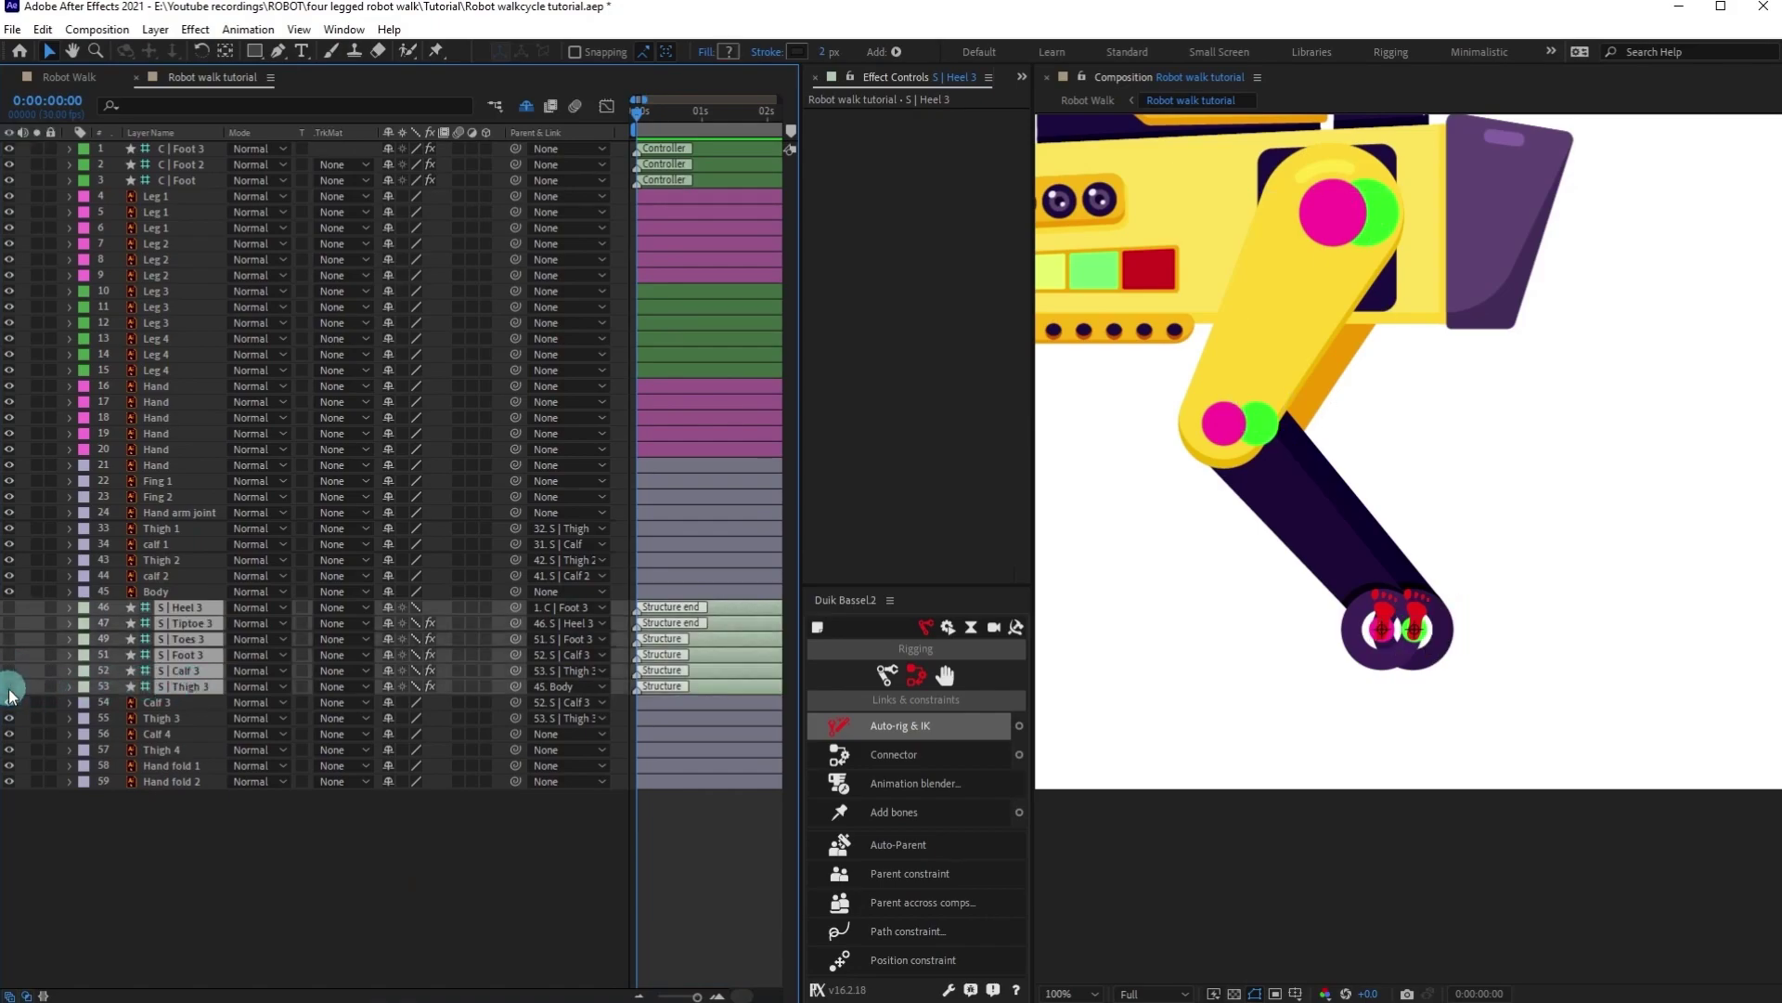
{"action": "left_click", "coordinate": [392, 666]}
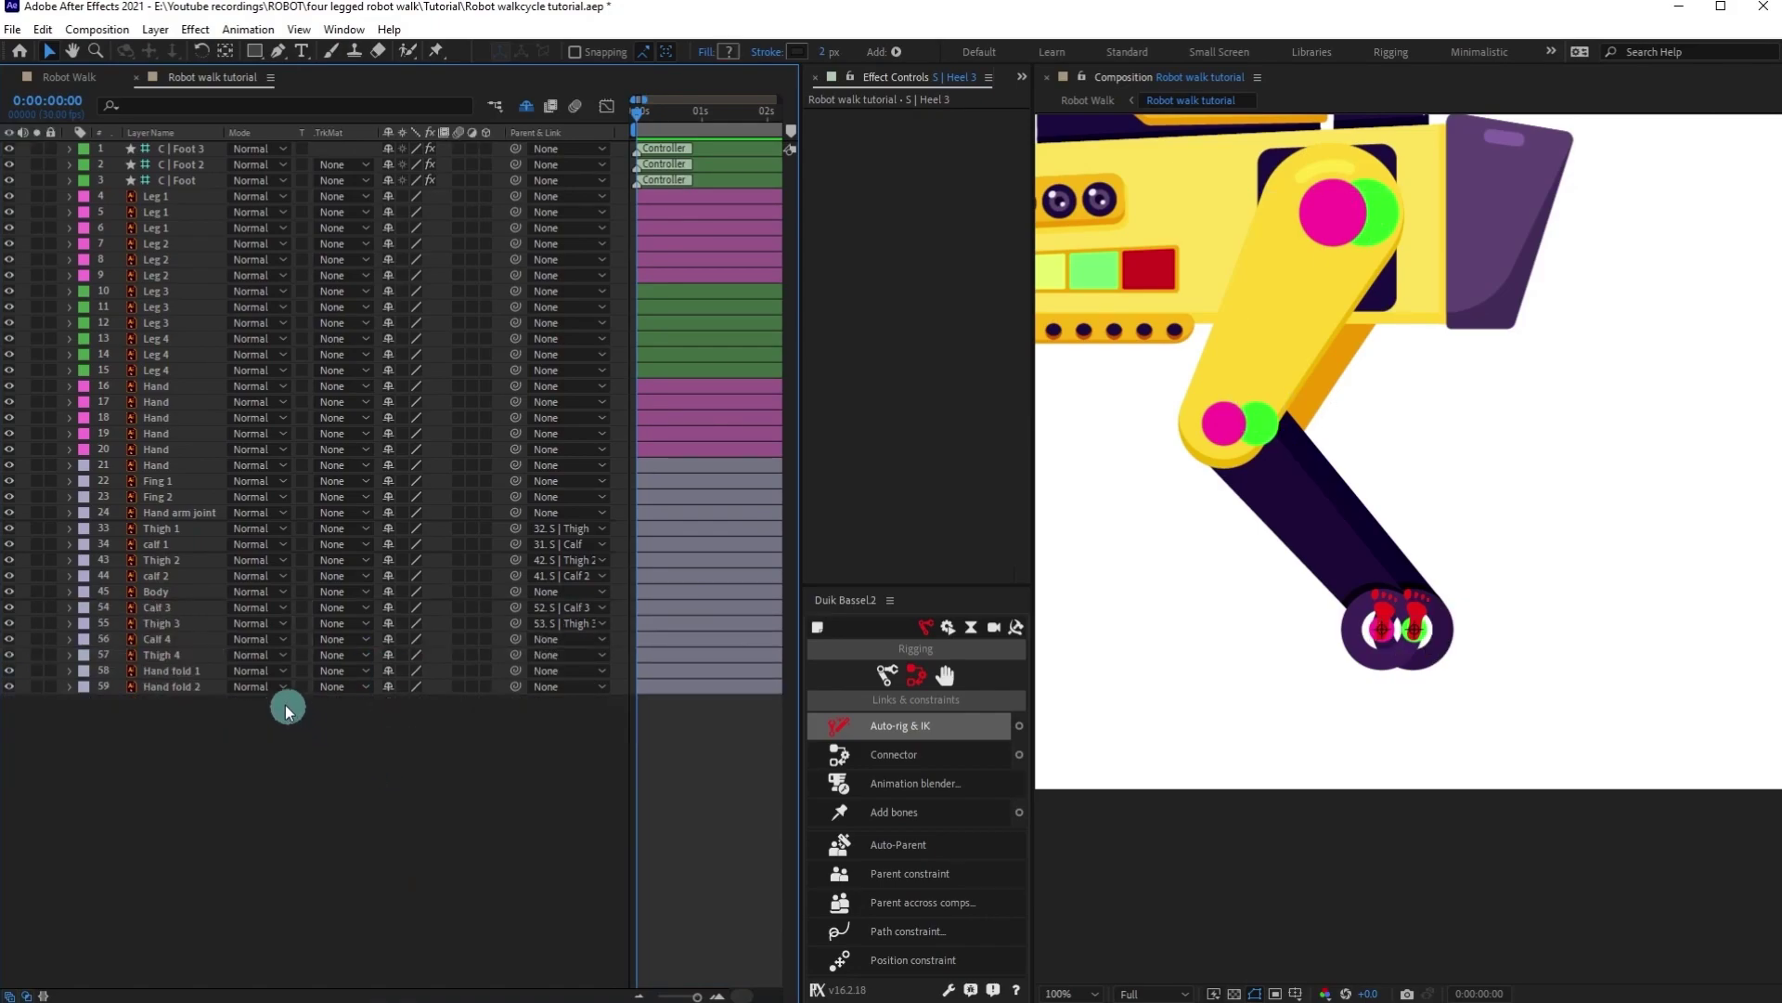
Create a Duik Leg structure from the three Leg 4 marker layers.
{"action": "left_click", "coordinate": [153, 338]}
{"action": "left_click", "coordinate": [151, 369], "text": "shift"}
{"action": "scroll", "coordinate": [1312, 638], "scroll_direction": "down", "scroll_amount": 2}
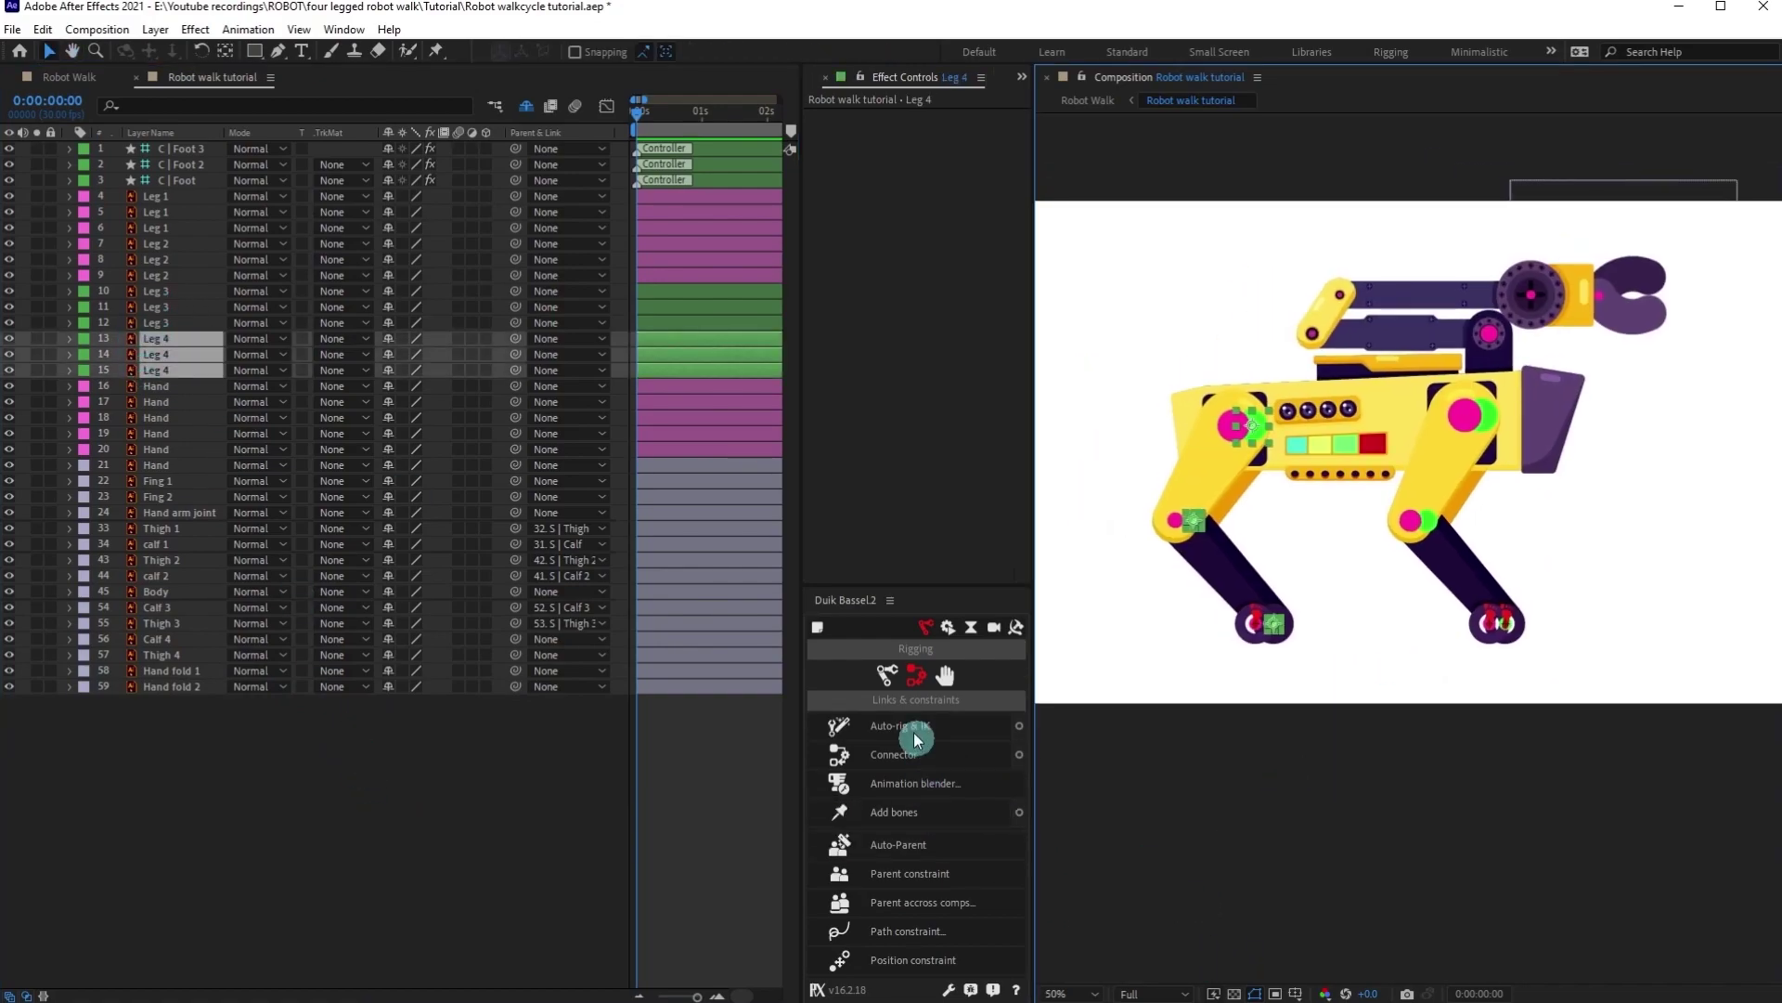
{"action": "left_click", "coordinate": [887, 676]}
{"action": "left_click", "coordinate": [880, 784]}
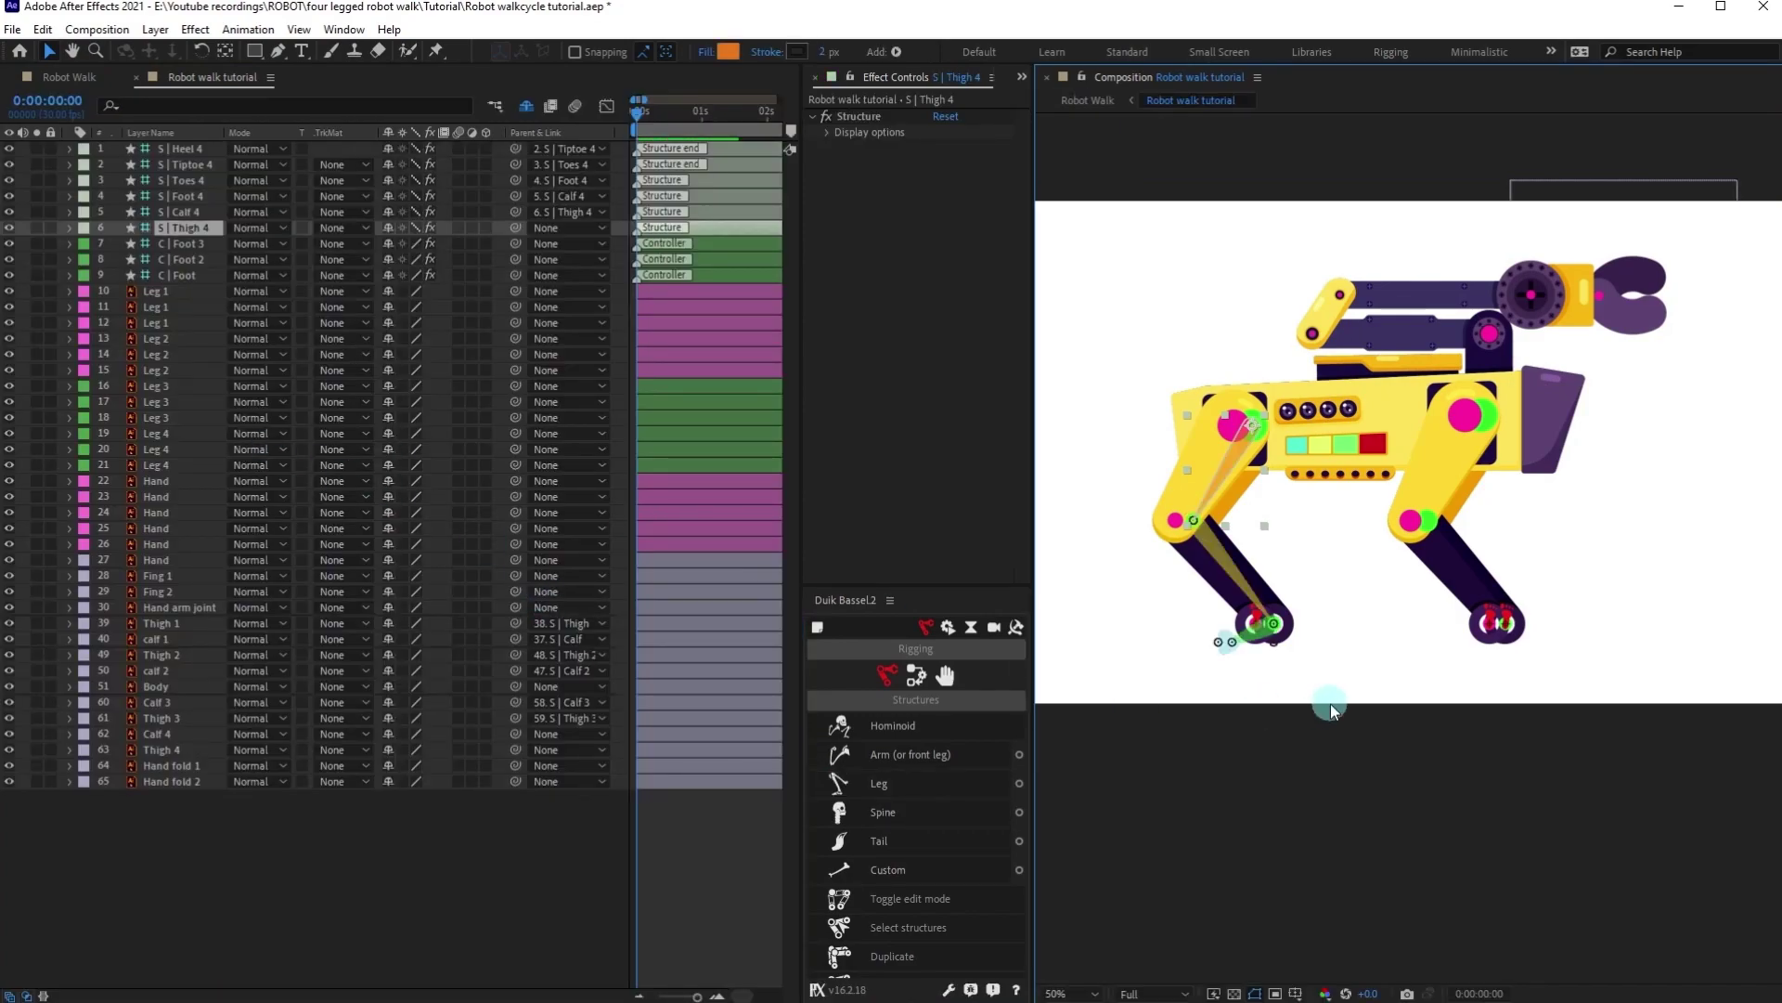
Reposition leg 4's foot structures level with the ankle, with the toes in front and the heel behind.
{"action": "scroll", "coordinate": [1327, 709], "scroll_direction": "up", "scroll_amount": 2}
{"action": "left_click", "coordinate": [1307, 706]}
{"action": "left_click_drag", "start_coordinate": [1313, 708], "coordinate": [1417, 668]}
{"action": "scroll", "coordinate": [1417, 668], "scroll_direction": "up", "scroll_amount": 2}
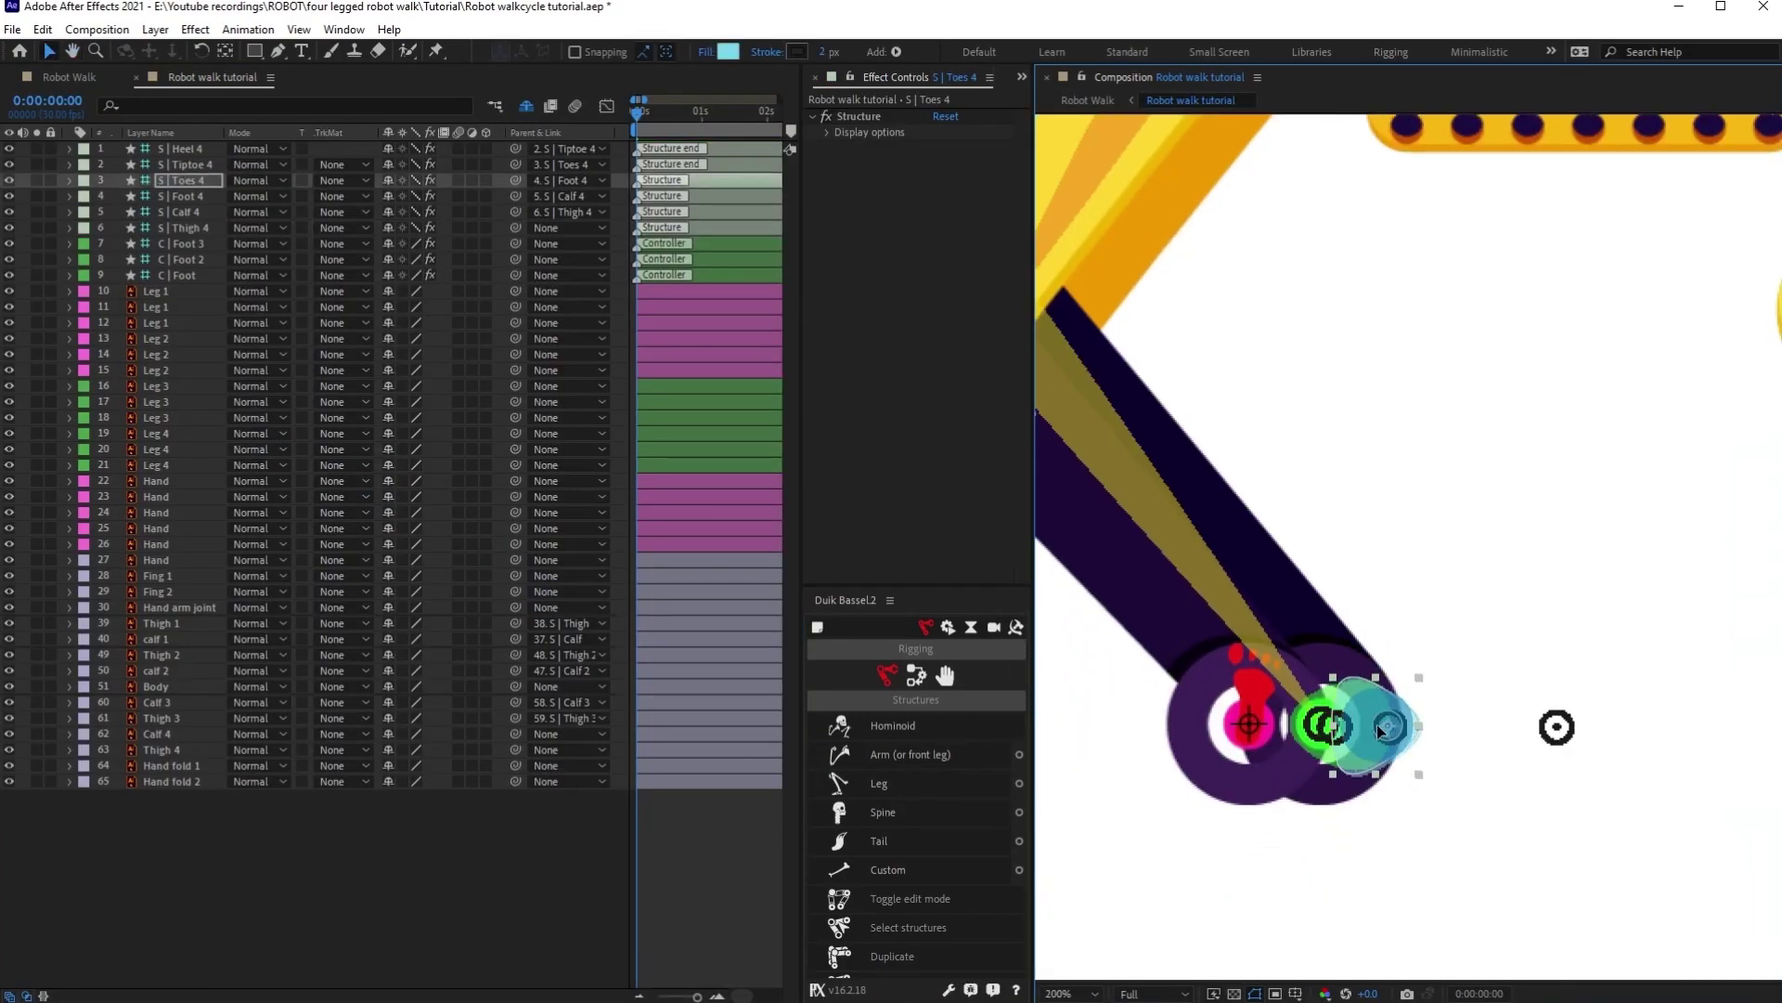
{"action": "left_click_drag", "start_coordinate": [1338, 725], "coordinate": [1397, 726]}
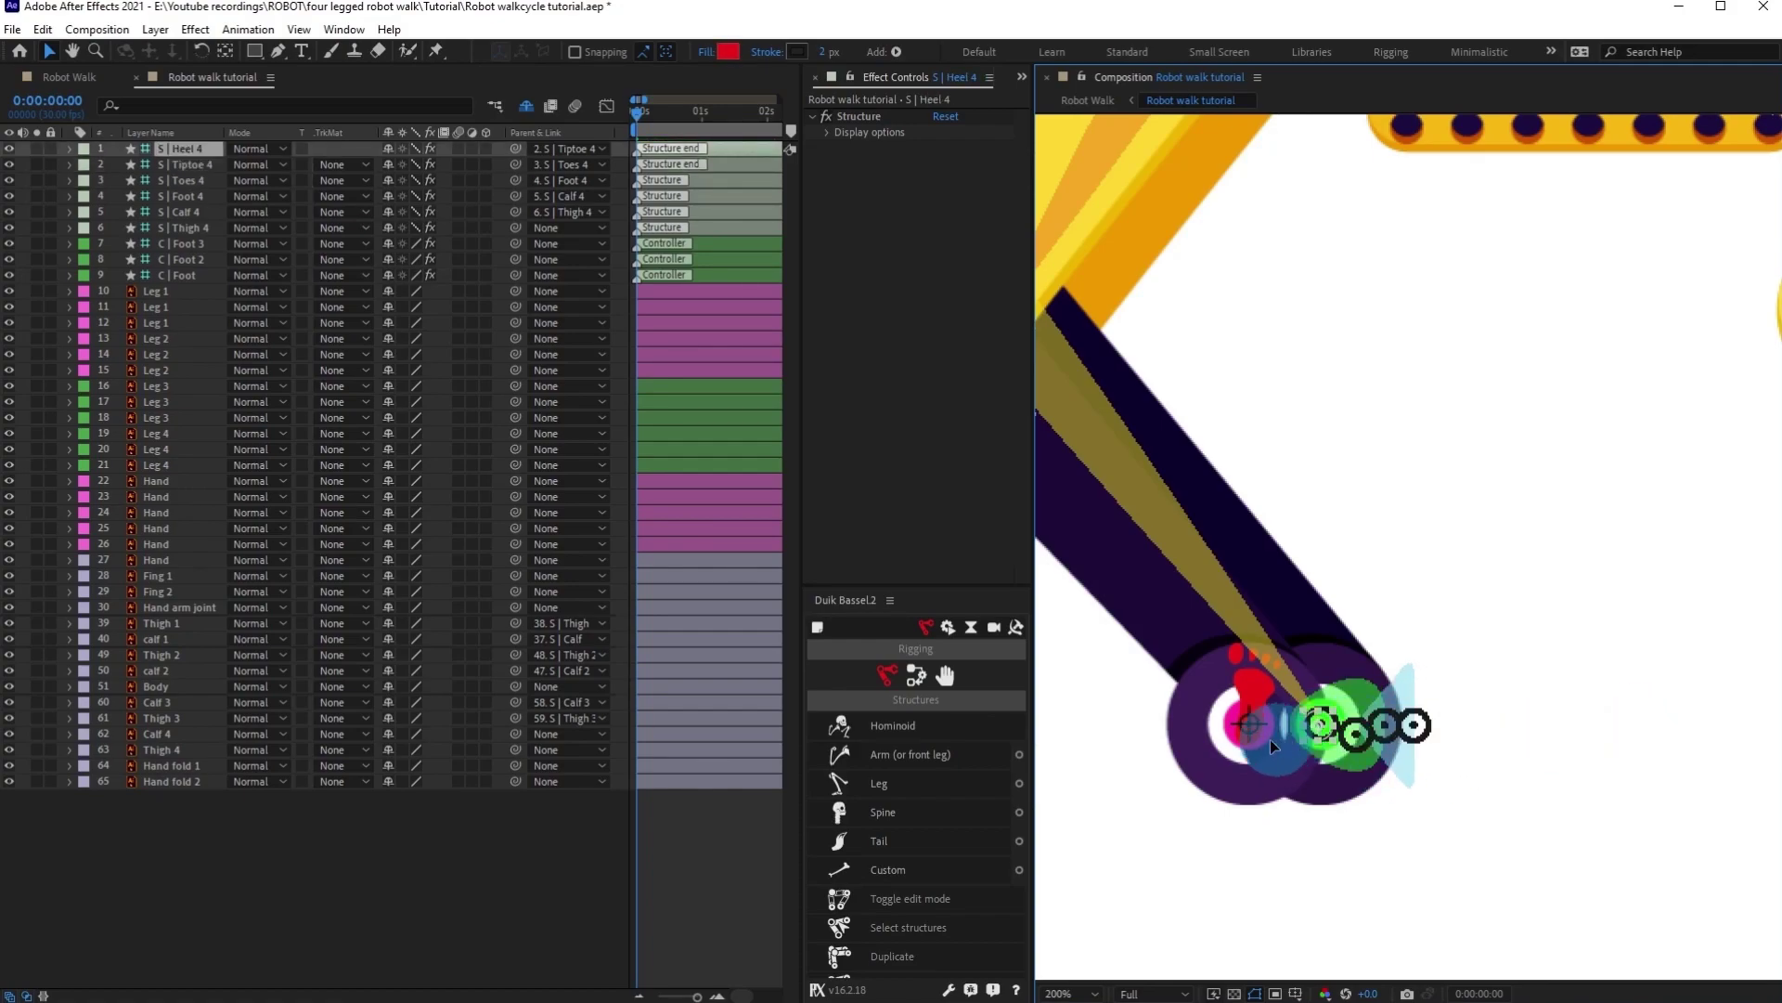
{"action": "left_click", "coordinate": [1246, 730]}
Move the six leg 4 structure layers directly above Calf 4 and solo them together with Calf 4 and Thigh 4.
{"action": "left_click_drag", "start_coordinate": [193, 232], "coordinate": [312, 727]}
{"action": "left_click", "coordinate": [170, 750], "text": "shift"}
{"action": "left_click", "coordinate": [37, 750]}
{"action": "left_click", "coordinate": [334, 861]}
{"action": "scroll", "coordinate": [1408, 547], "scroll_direction": "down", "scroll_amount": 2}
Parent Calf 4 to S | Calf 4 and Thigh 4 to S | Thigh 4.
{"action": "left_click", "coordinate": [185, 733]}
{"action": "left_click_drag", "start_coordinate": [516, 734], "coordinate": [178, 719]}
{"action": "left_click", "coordinate": [158, 749]}
Turn off solo for the leg 4 structure layers, Calf 4 and Thigh 4.
{"action": "left_click", "coordinate": [179, 719]}
{"action": "left_click", "coordinate": [189, 640], "text": "shift"}
{"action": "left_click_drag", "start_coordinate": [36, 639], "coordinate": [36, 750]}
{"action": "left_click", "coordinate": [195, 843]}
Run Auto-rig & IK on the six leg 4 structure layers, S | Heel 4 through S | Thigh 4.
{"action": "left_click", "coordinate": [191, 717]}
{"action": "left_click", "coordinate": [180, 639], "text": "shift"}
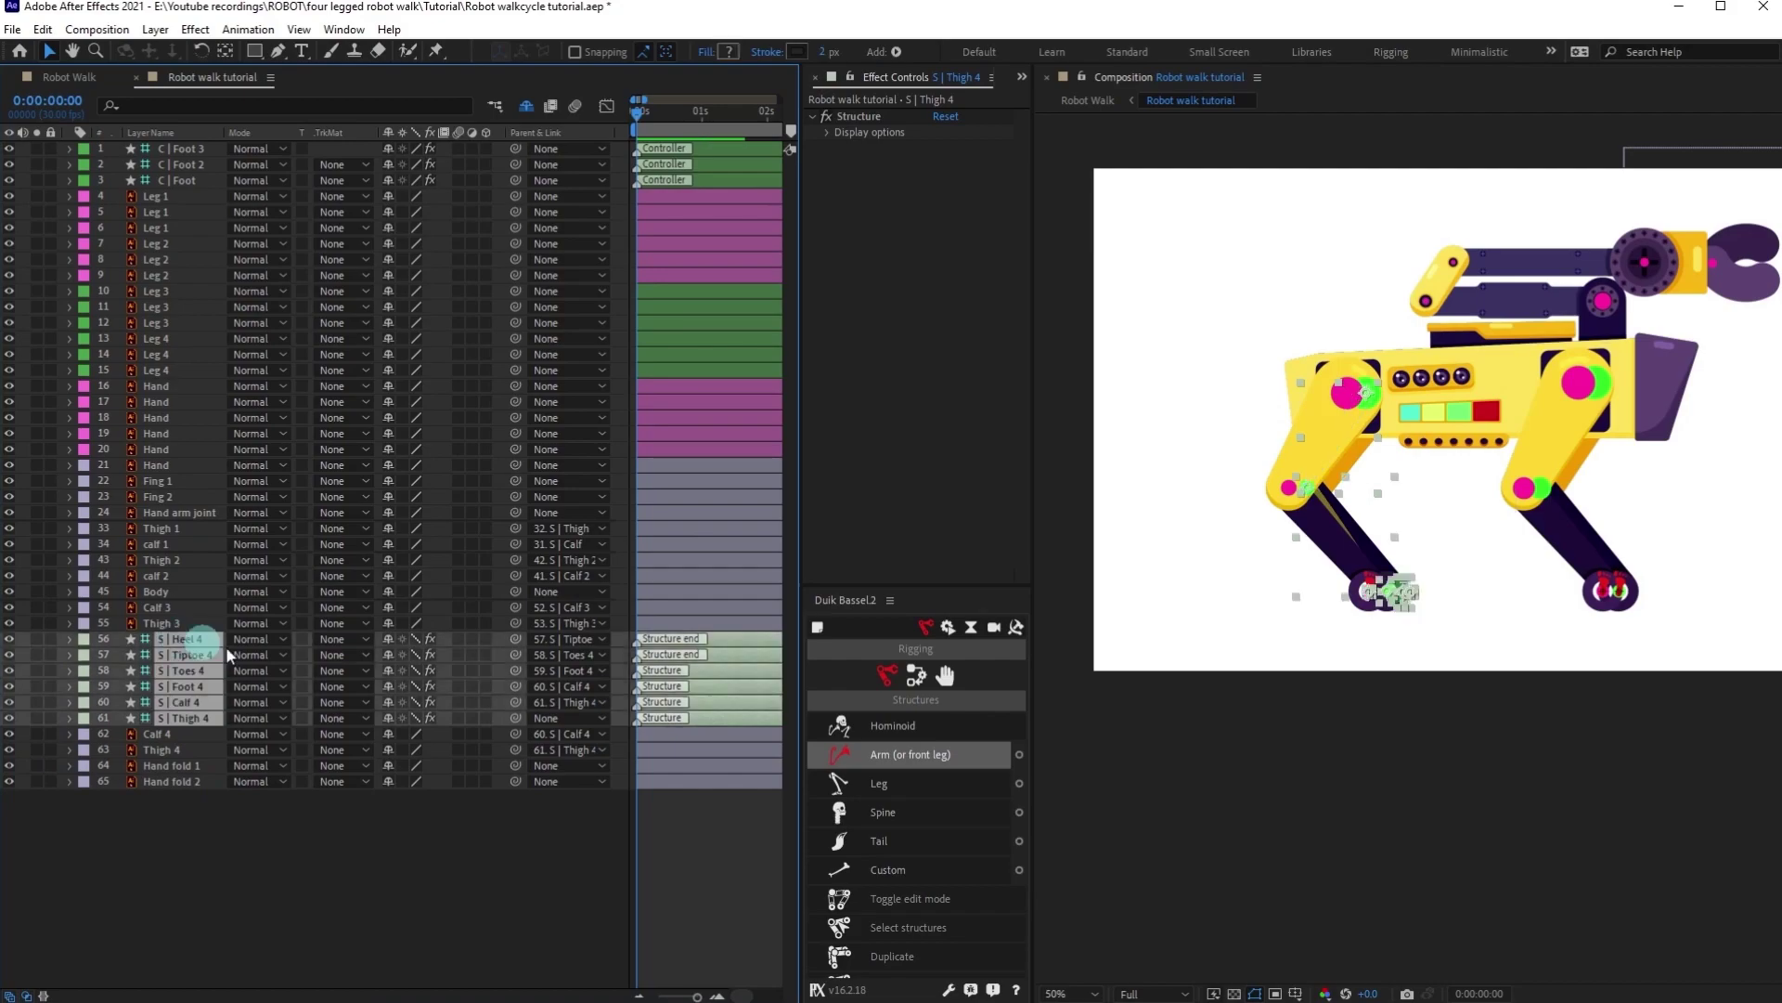
{"action": "left_click", "coordinate": [917, 675]}
{"action": "left_click", "coordinate": [904, 730]}
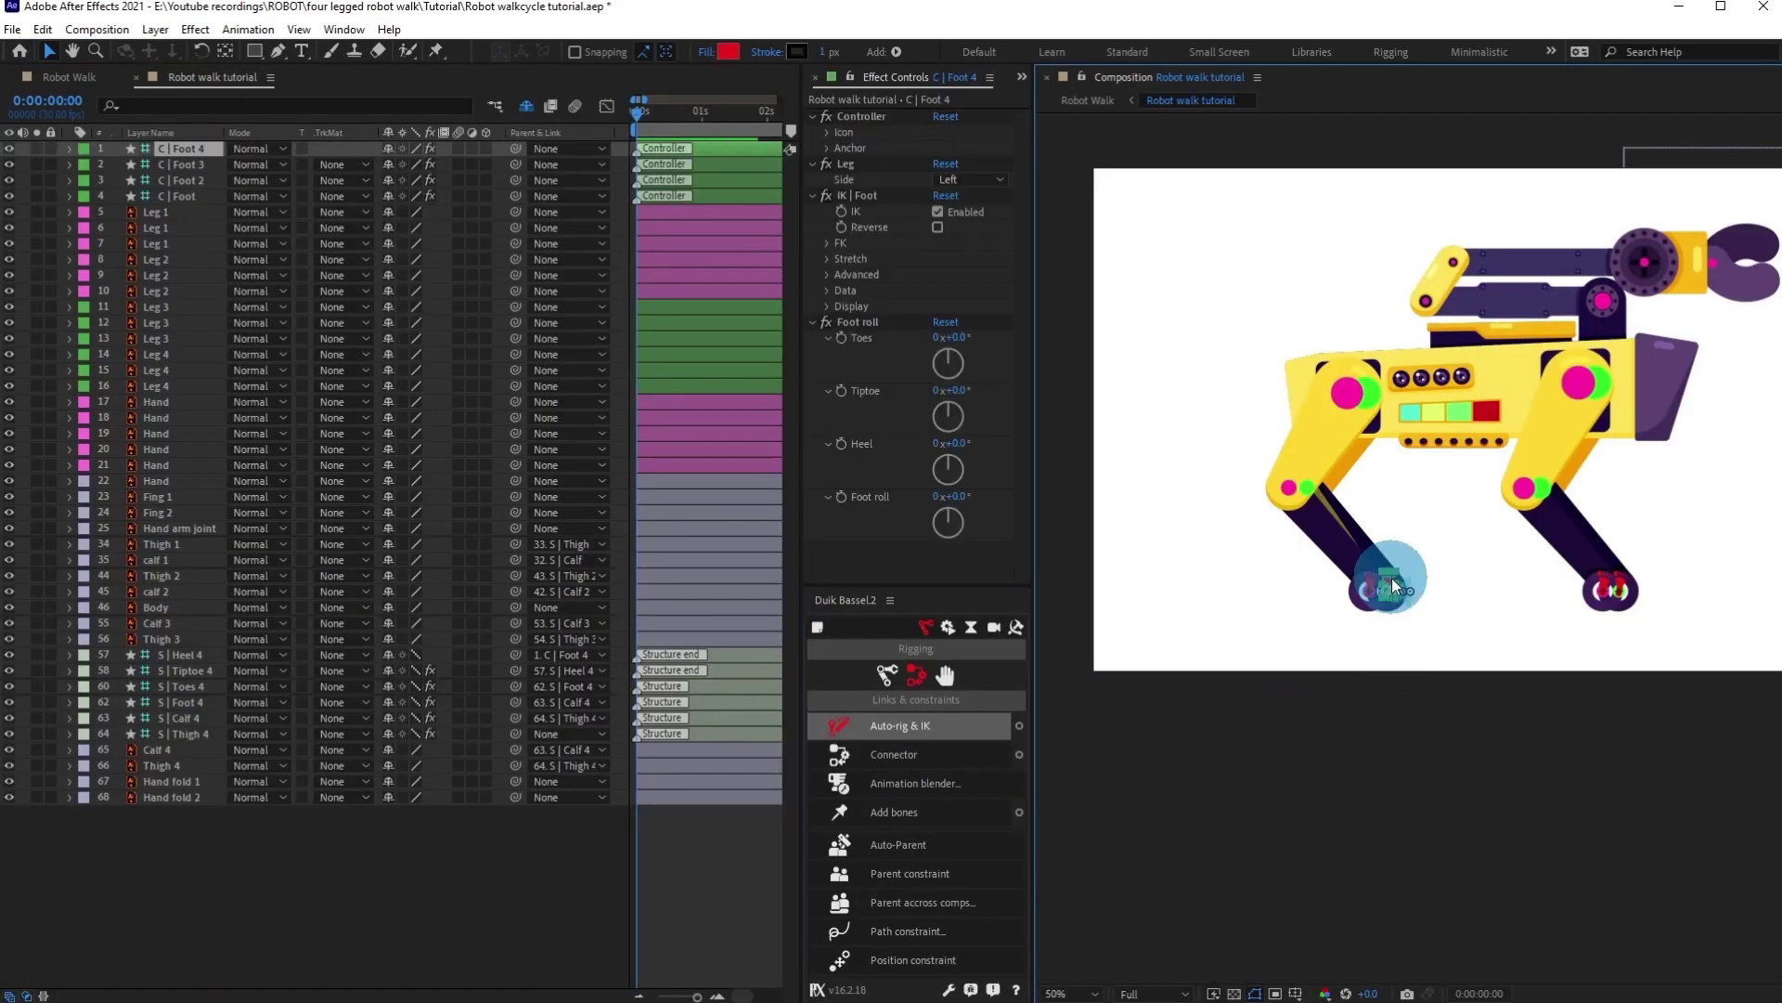
Parent the S | Thigh 4 structure to the Body layer.
{"action": "scroll", "coordinate": [1381, 584], "scroll_direction": "up", "scroll_amount": 1}
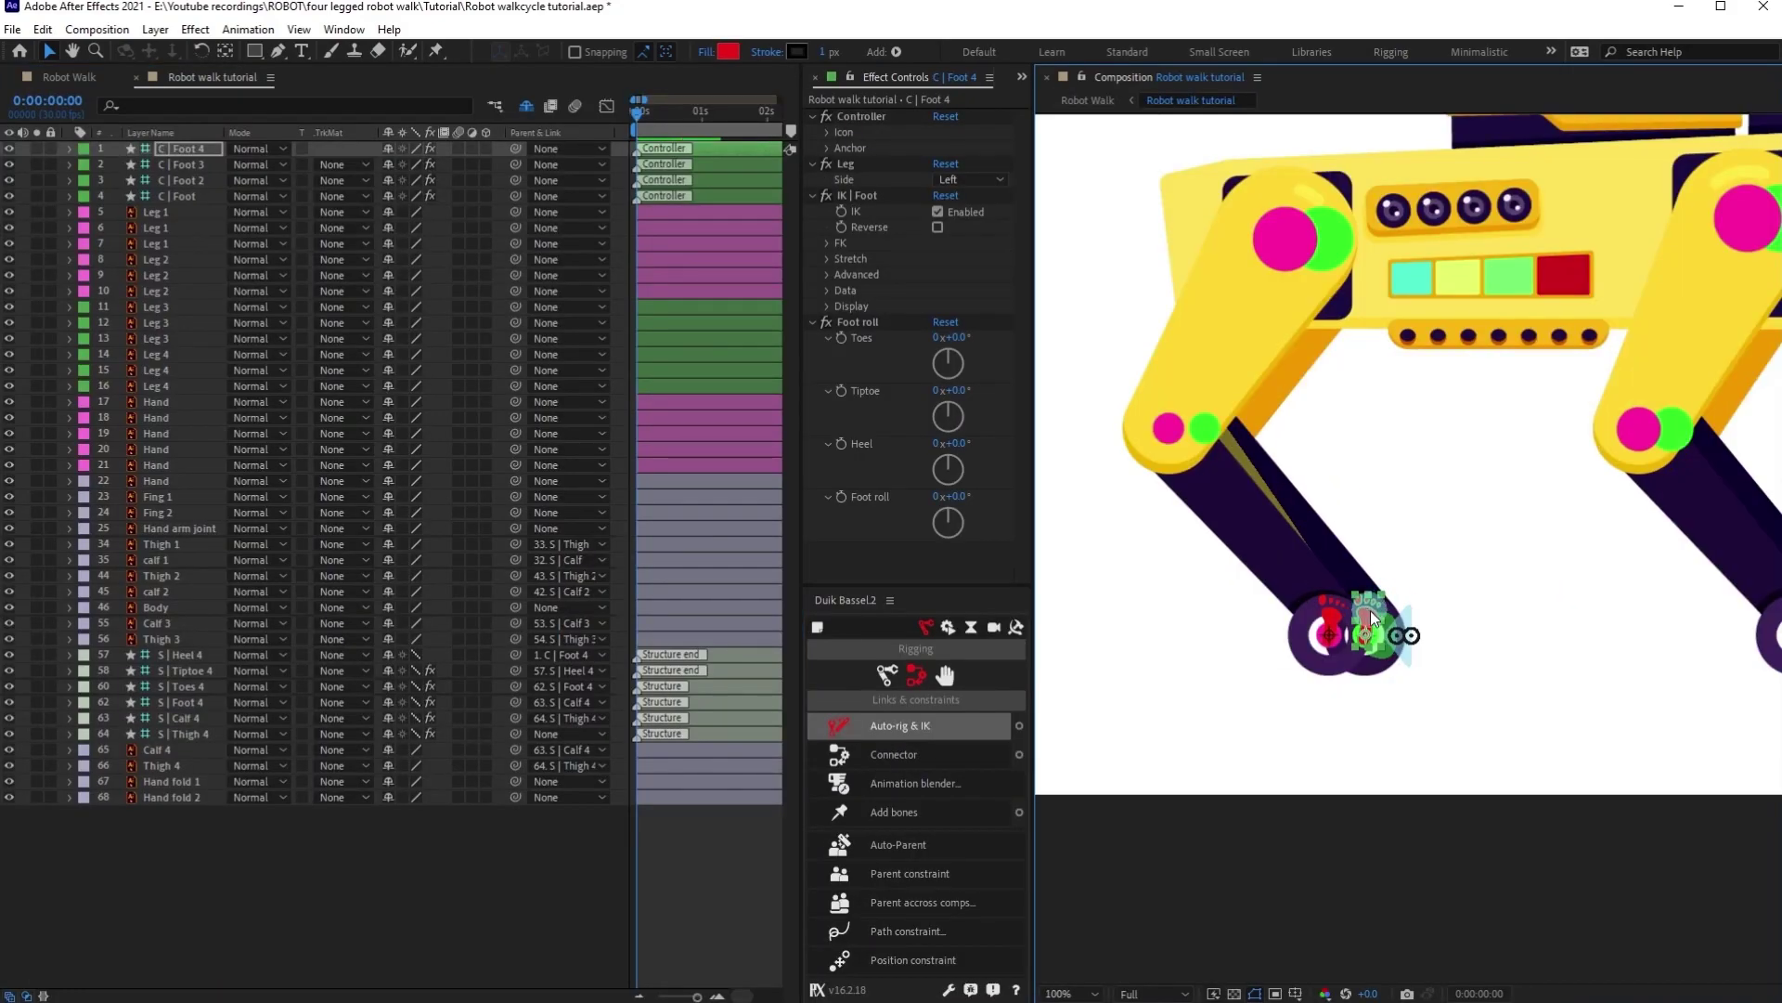
{"action": "left_click", "coordinate": [190, 730]}
{"action": "left_click", "coordinate": [597, 735]}
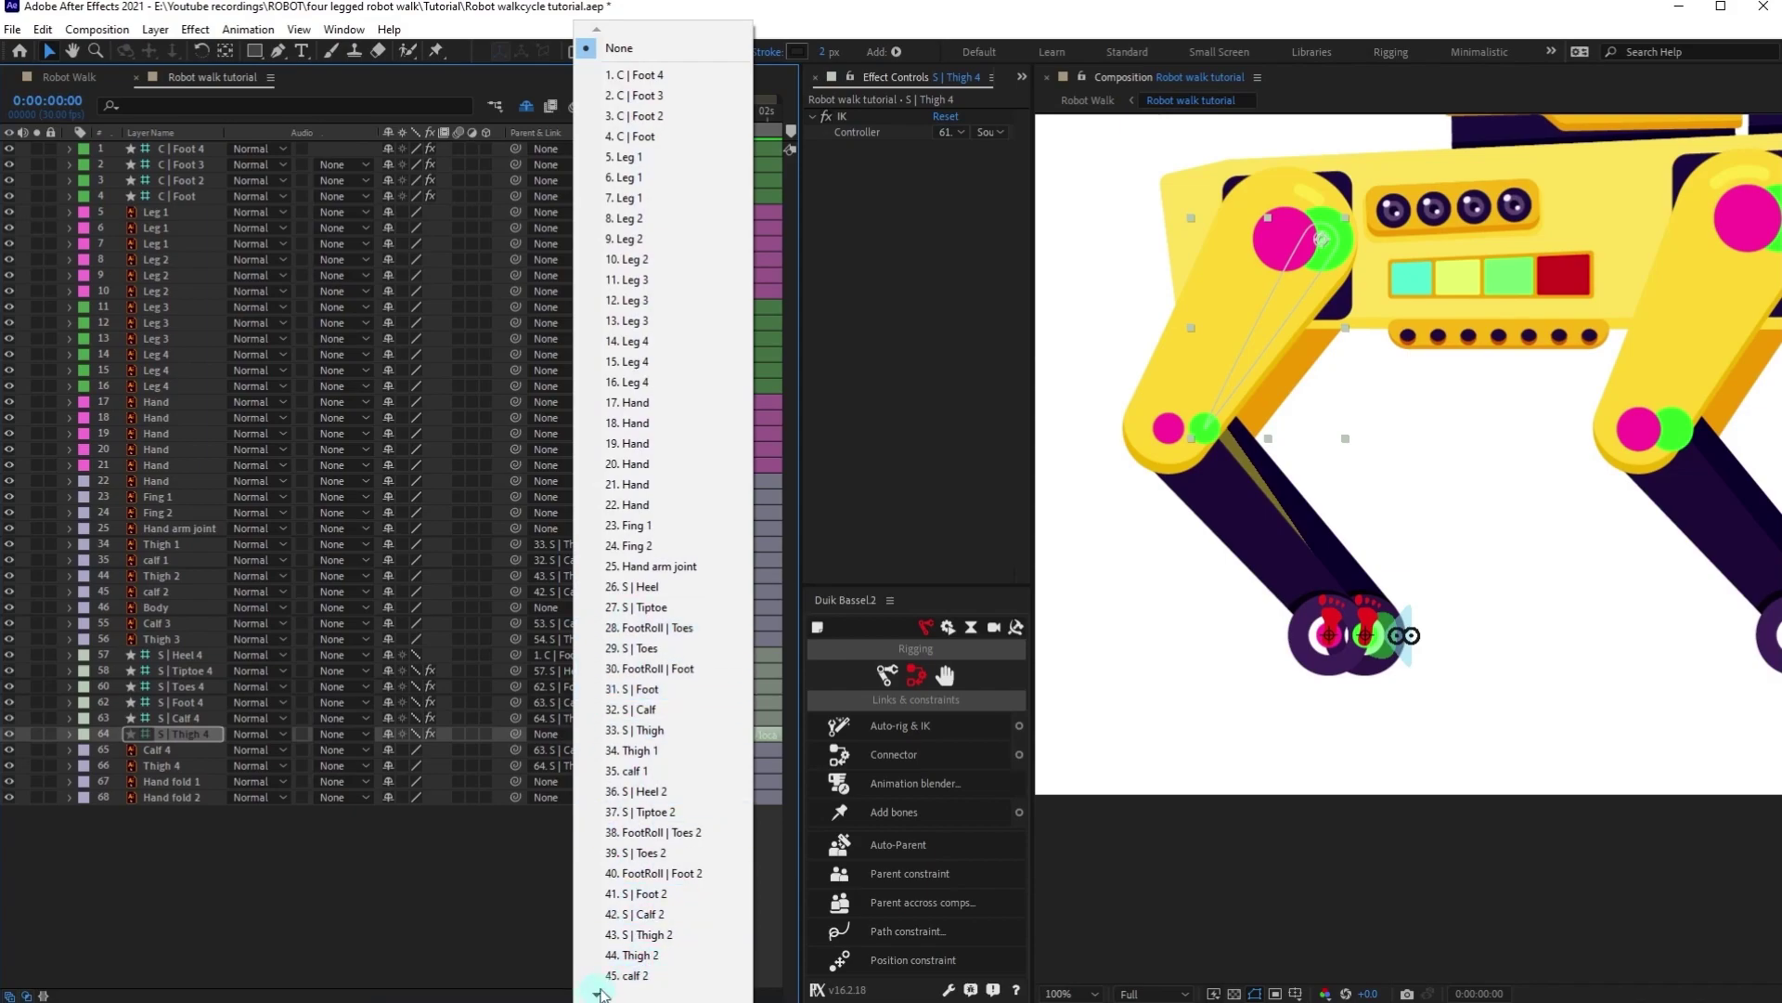
{"action": "scroll", "coordinate": [640, 946], "scroll_direction": "down", "scroll_amount": 1}
{"action": "left_click", "coordinate": [641, 949]}
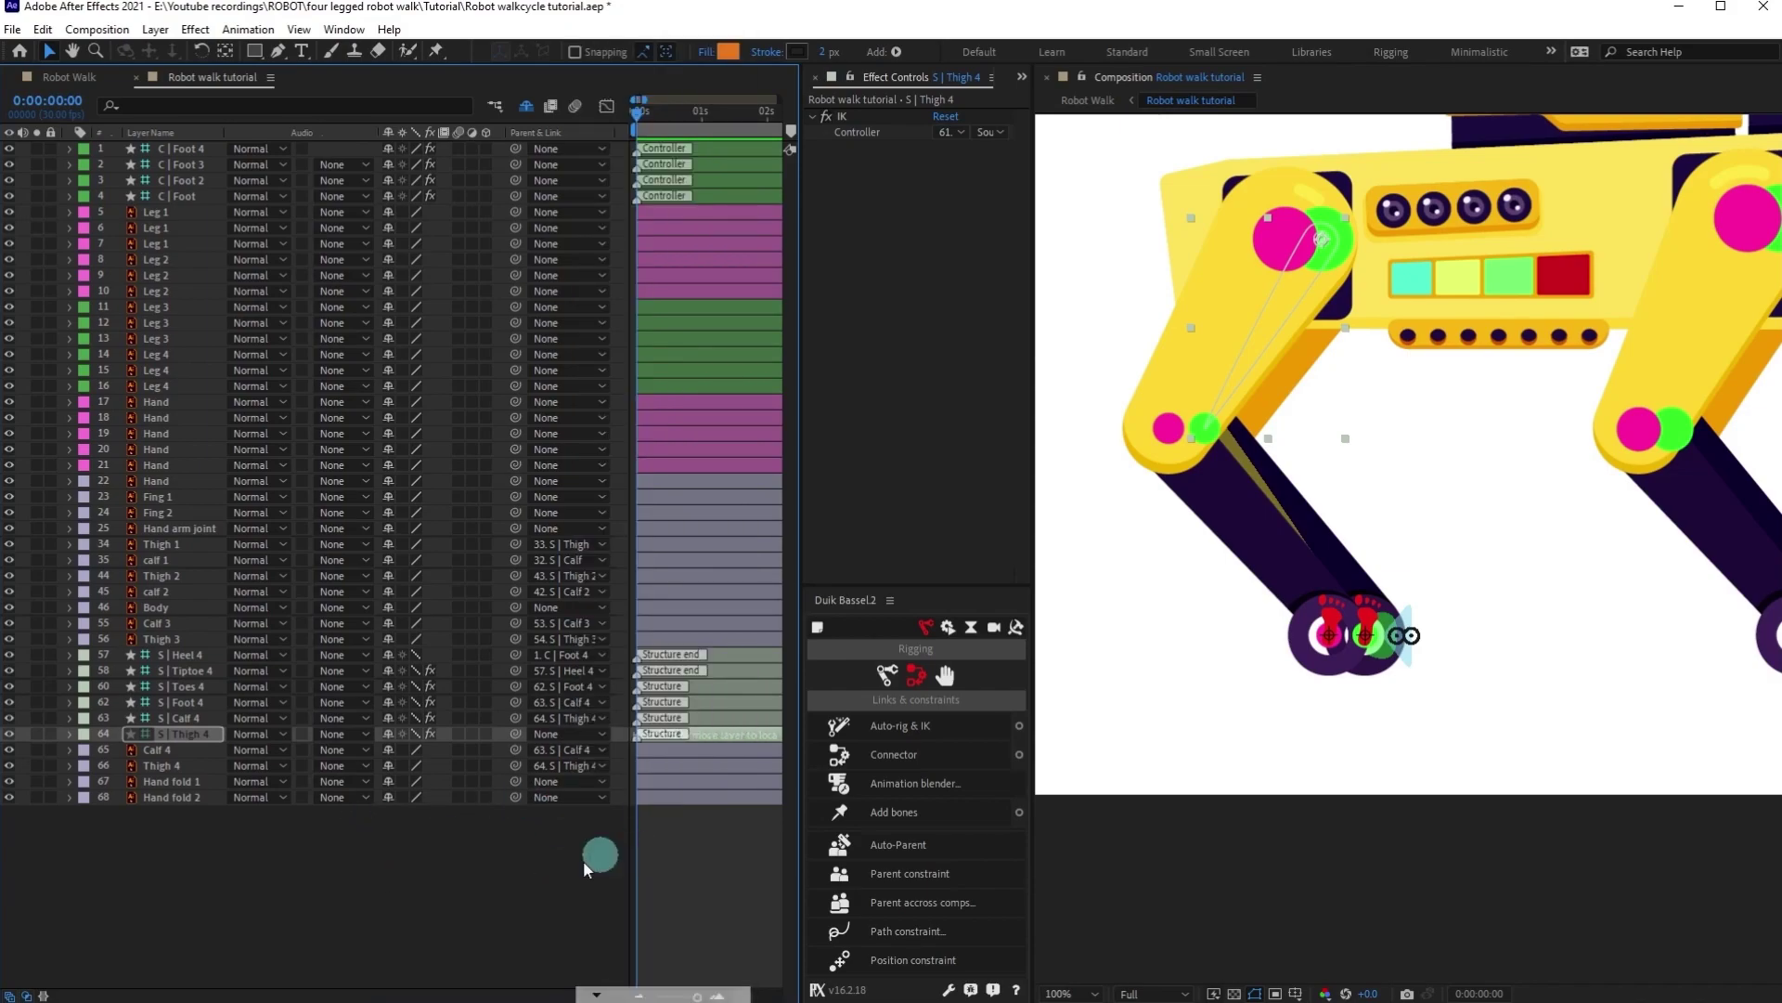
Hide the leg 4 structure layers, S | Heel 4 through S | Thigh 4, and make them shy.
{"action": "scroll", "coordinate": [1454, 647], "scroll_direction": "down", "scroll_amount": 1}
{"action": "left_click", "coordinate": [181, 655], "text": "shift"}
{"action": "left_click", "coordinate": [9, 733]}
{"action": "left_click", "coordinate": [391, 731]}
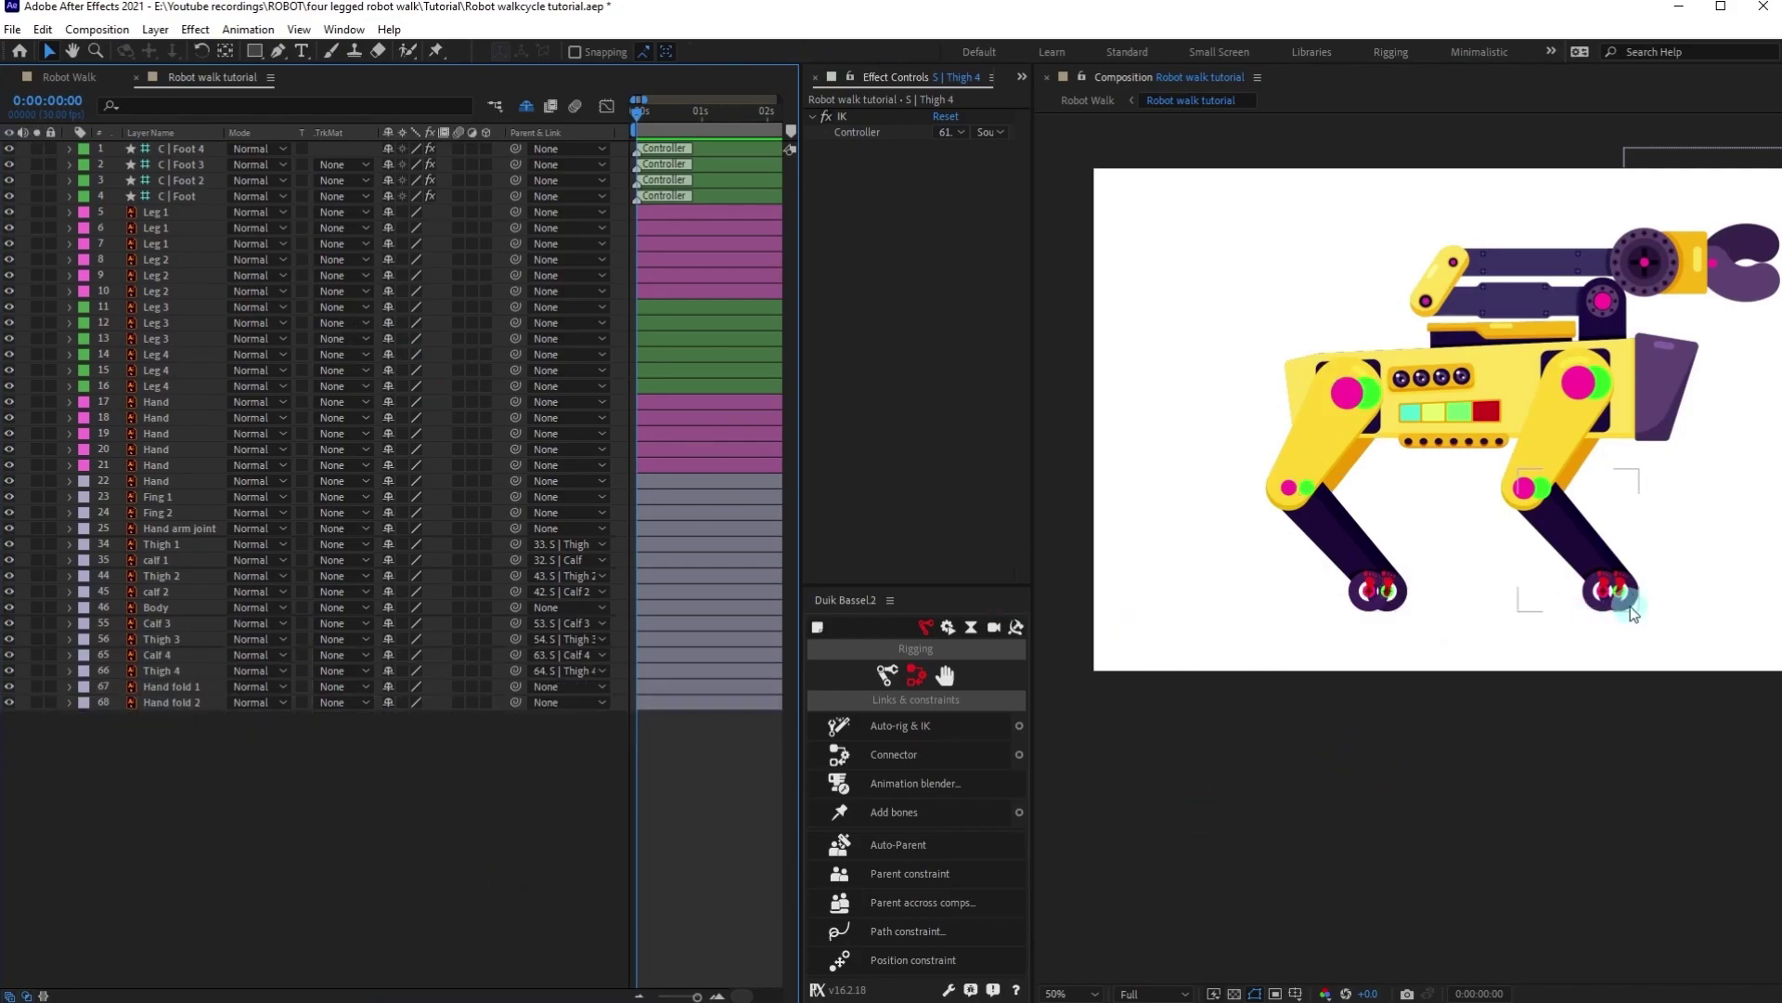
Test the leg rig by moving the Body layer down and back, and undo the move.
{"action": "left_click", "coordinate": [646, 622]}
{"action": "left_click", "coordinate": [221, 654]}
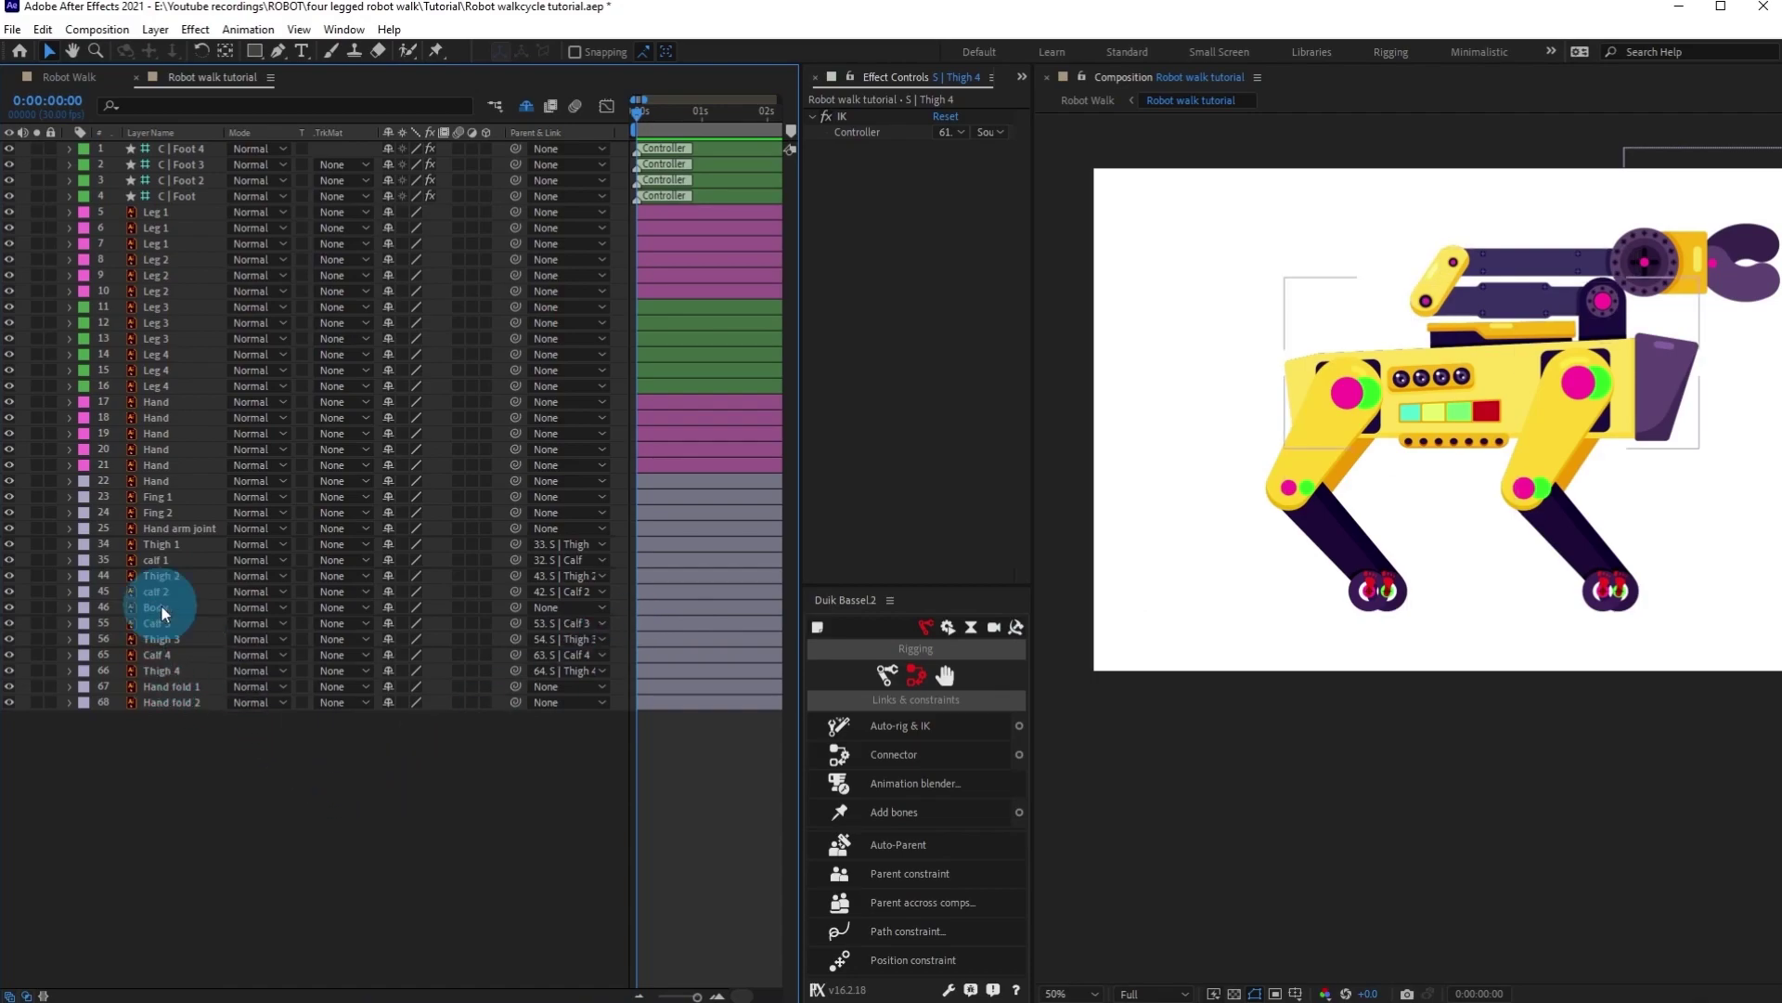
{"action": "left_click", "coordinate": [159, 604]}
{"action": "left_click_drag", "start_coordinate": [1490, 378], "coordinate": [1457, 429]}
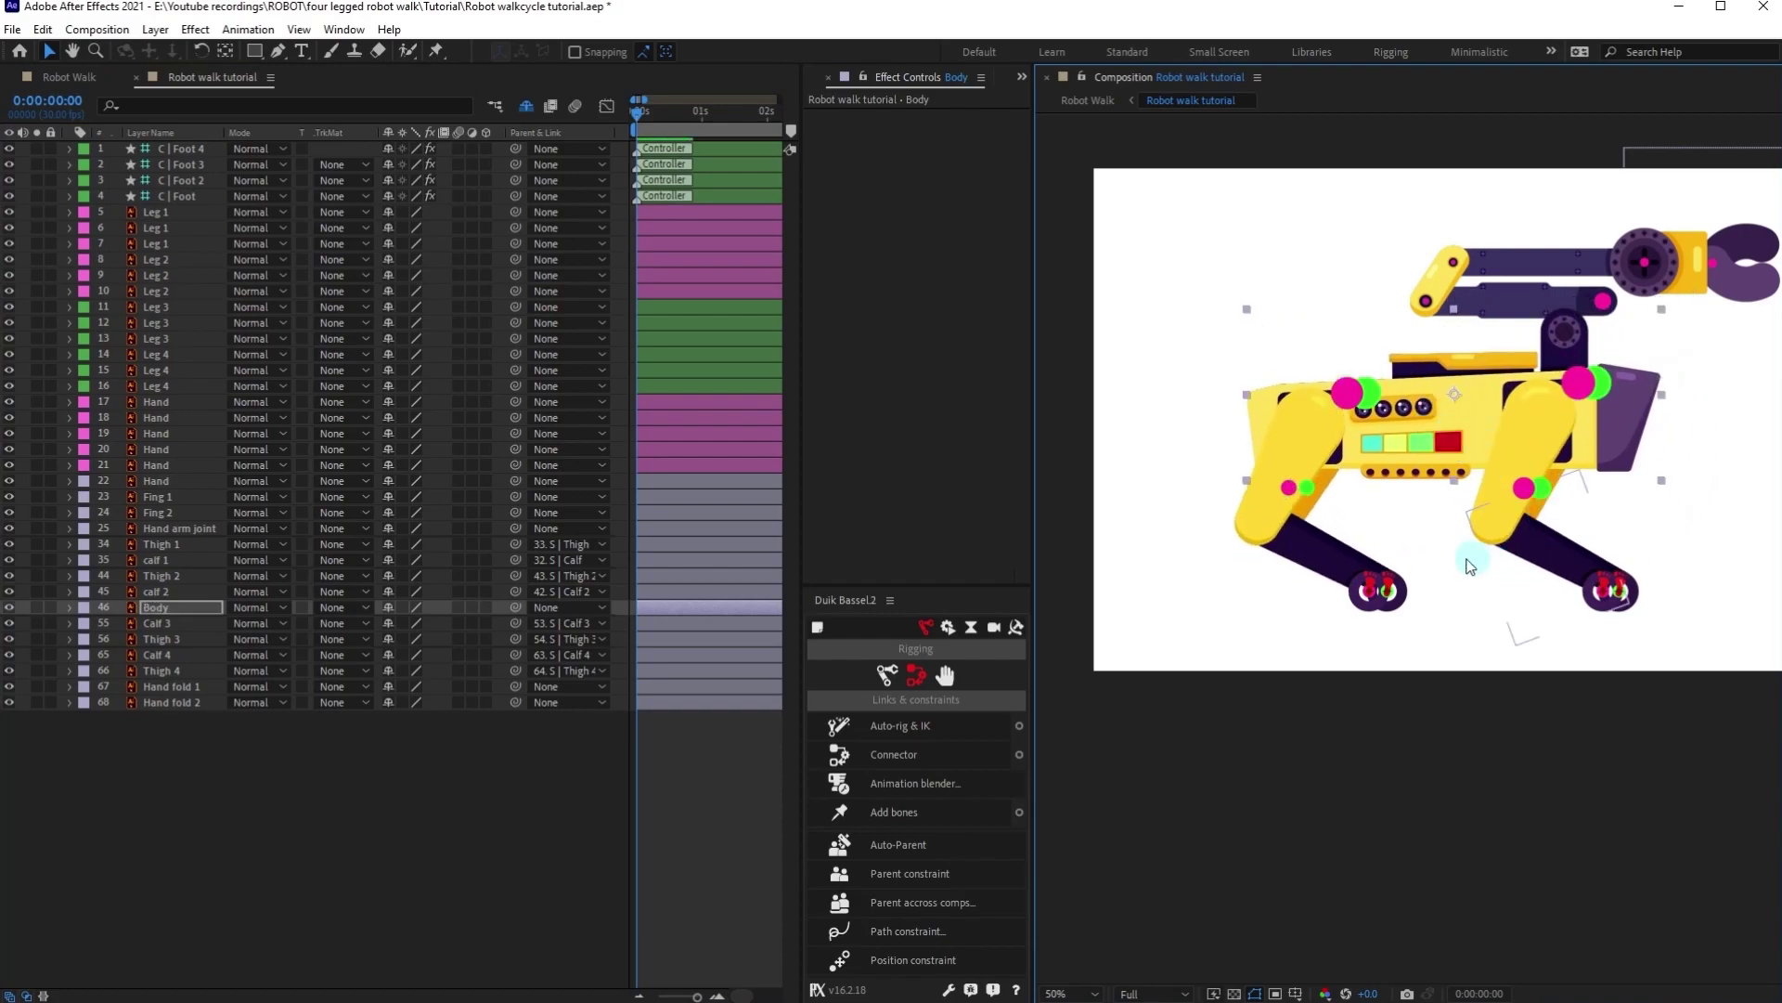
{"action": "key", "text": "ctrl+z"}
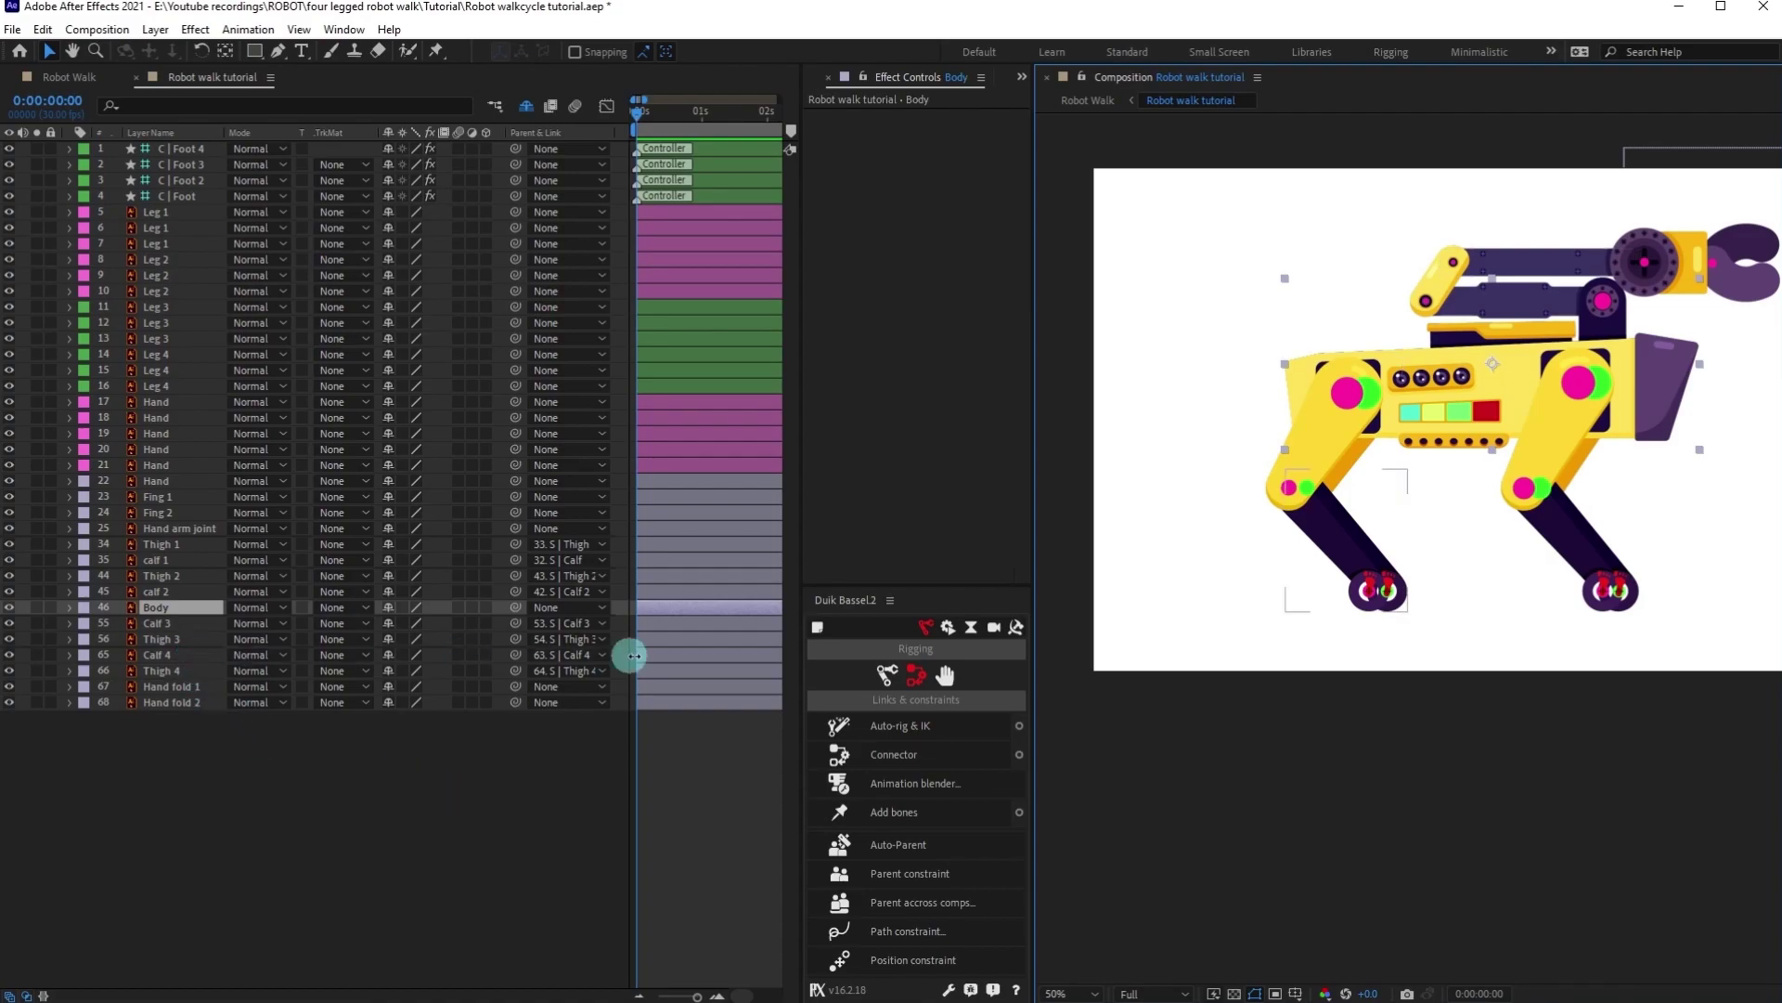
Delete all the joint marker layers from Leg 1 to Leg 4.
{"action": "left_click_drag", "start_coordinate": [1585, 277], "coordinate": [1522, 406]}
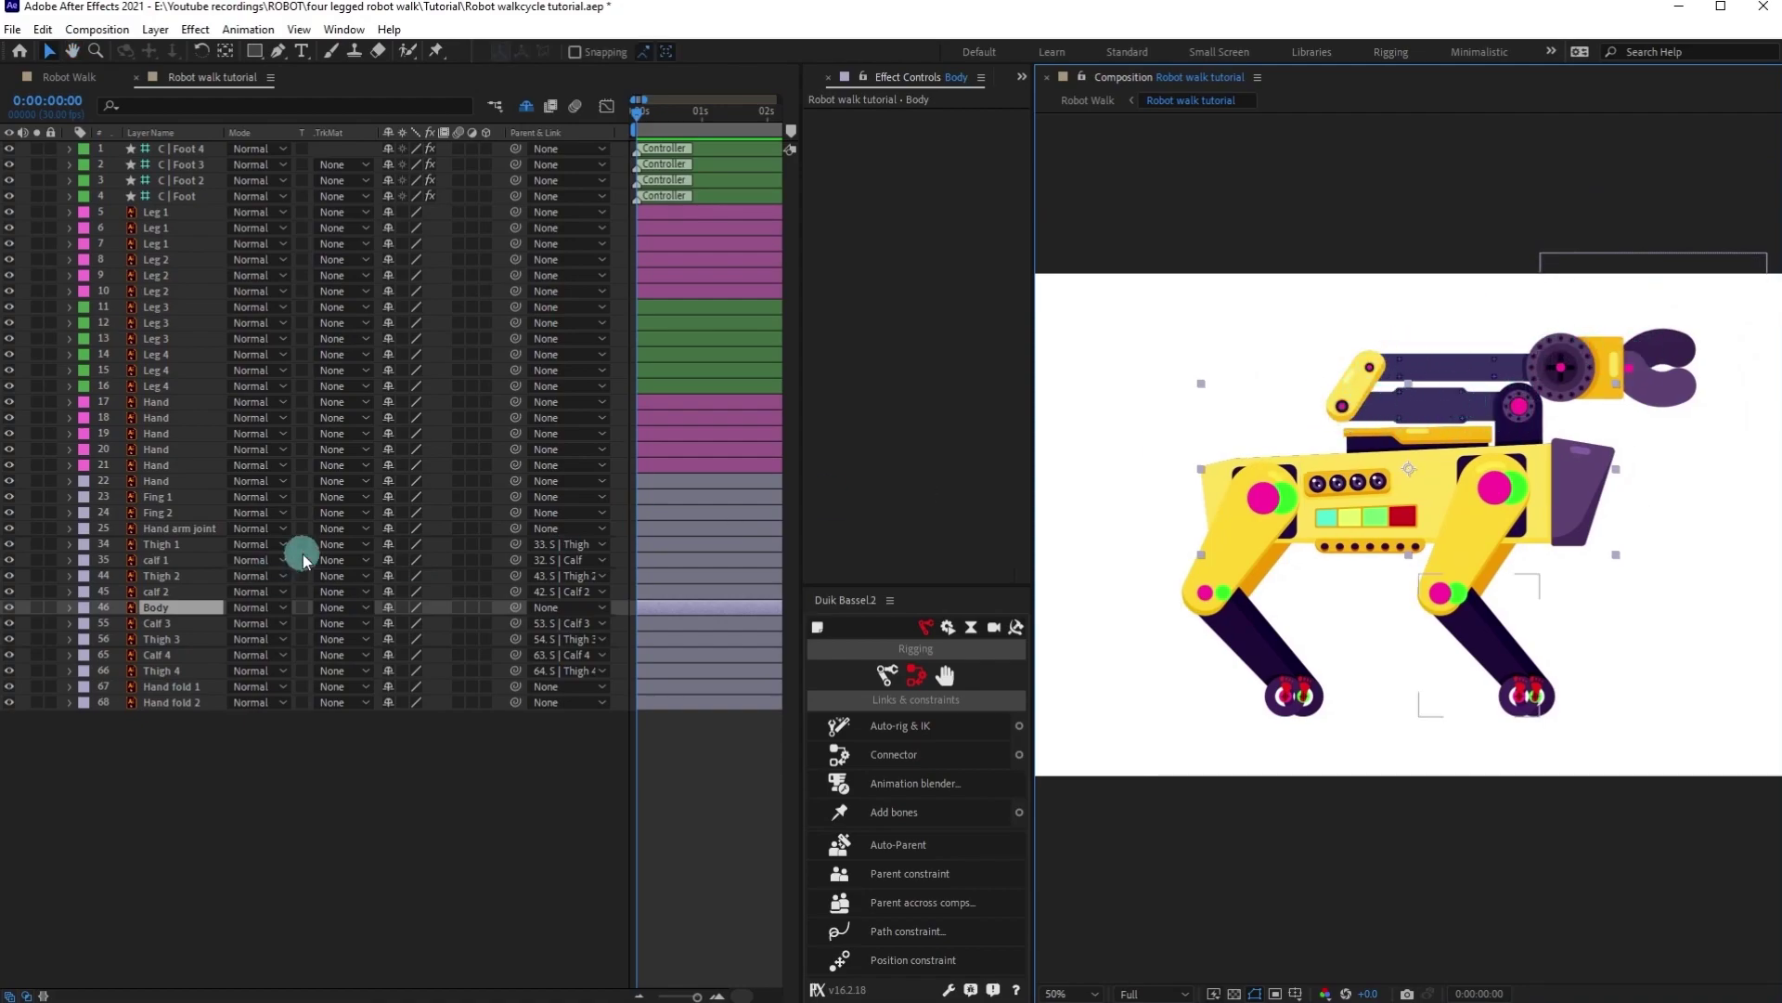
{"action": "left_click", "coordinate": [159, 386]}
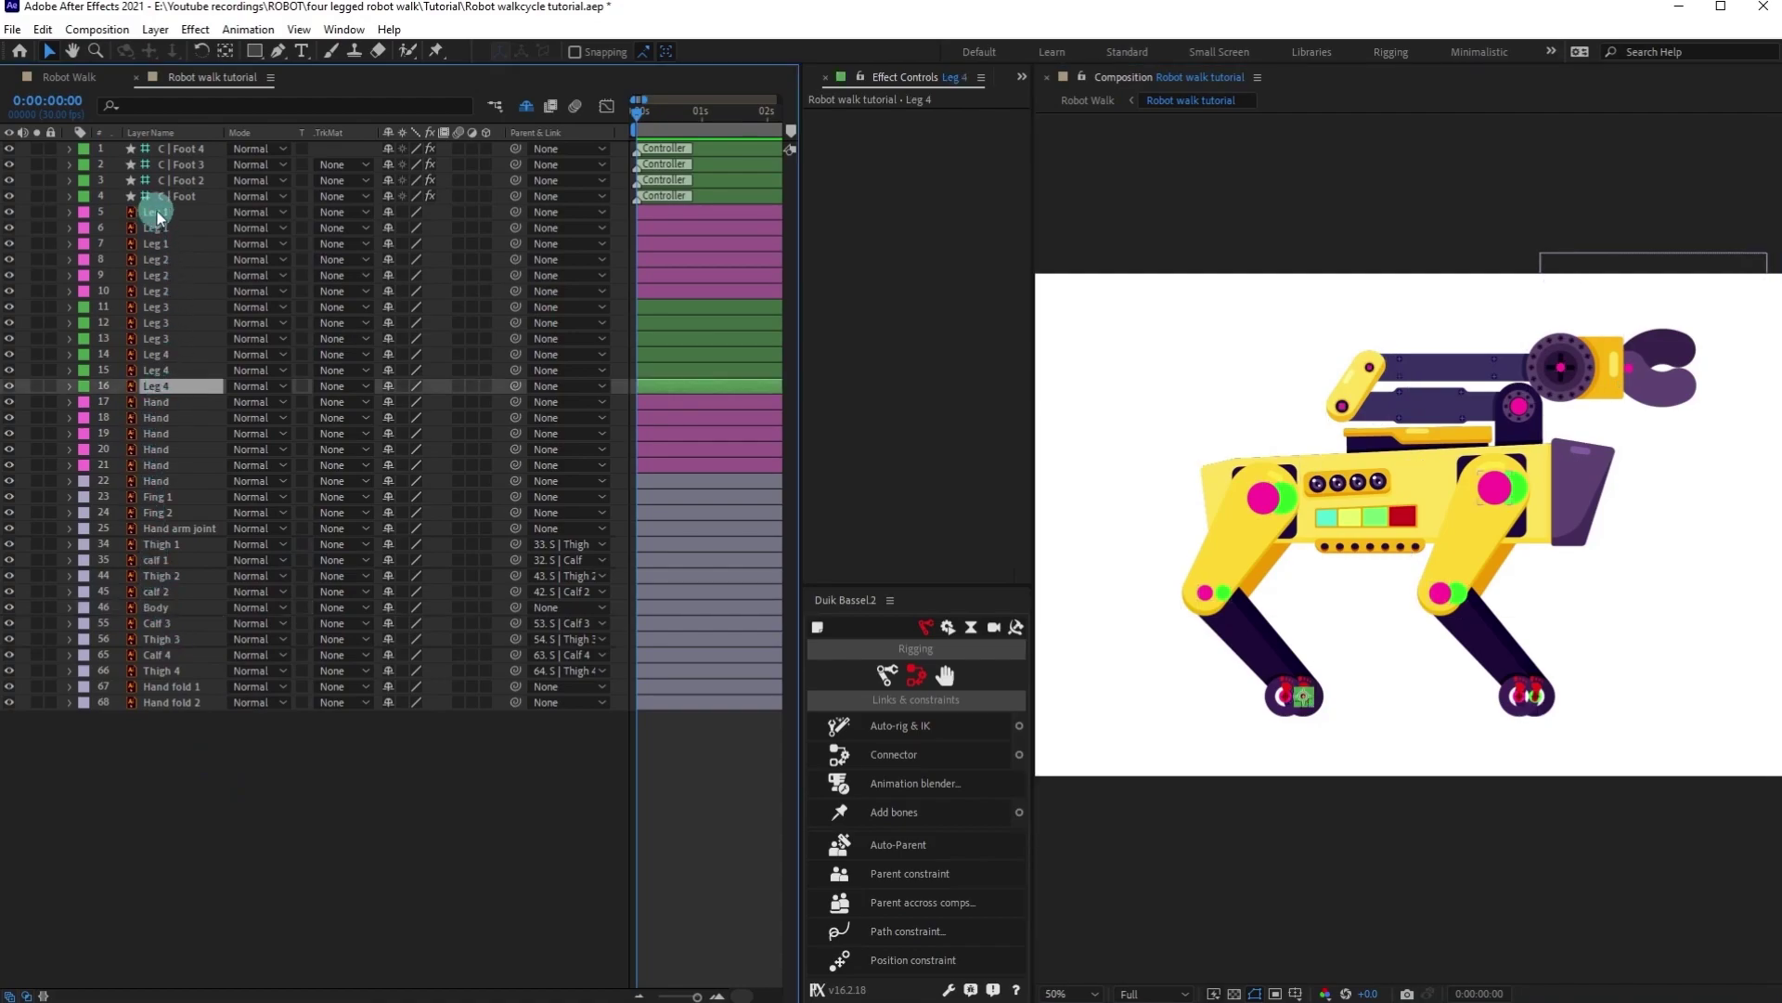
{"action": "left_click", "coordinate": [159, 212], "text": "shift"}
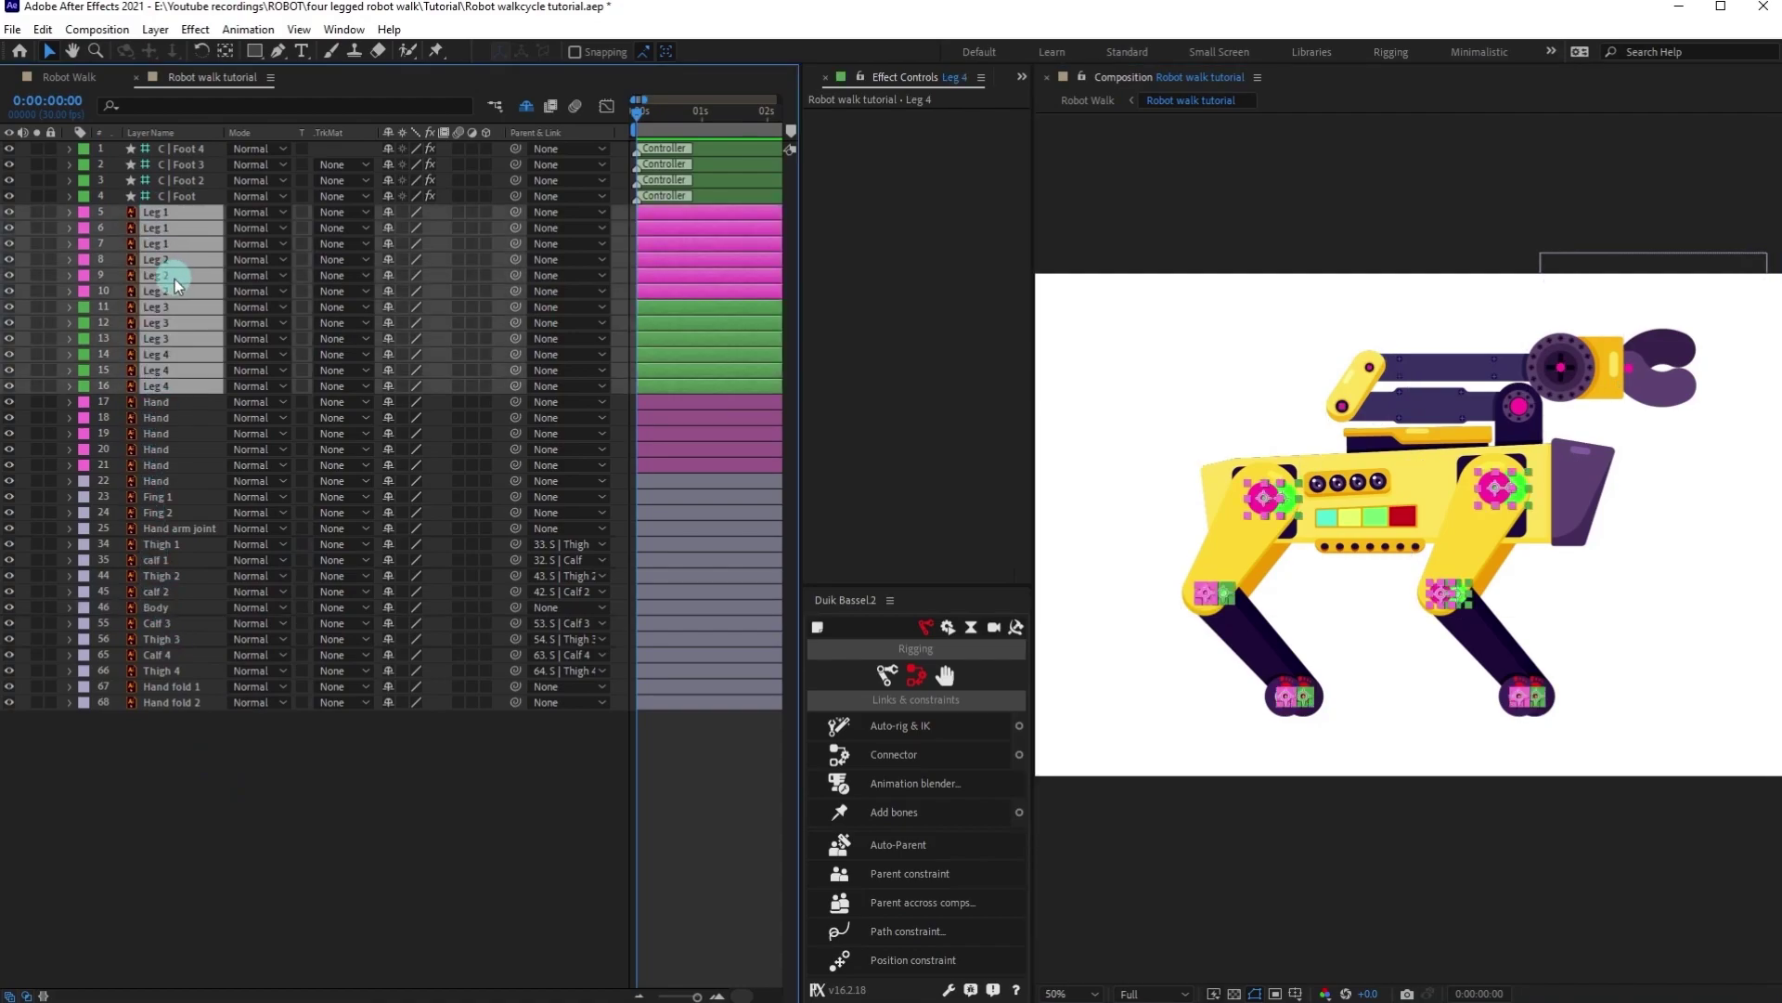
{"action": "key", "text": "Delete"}
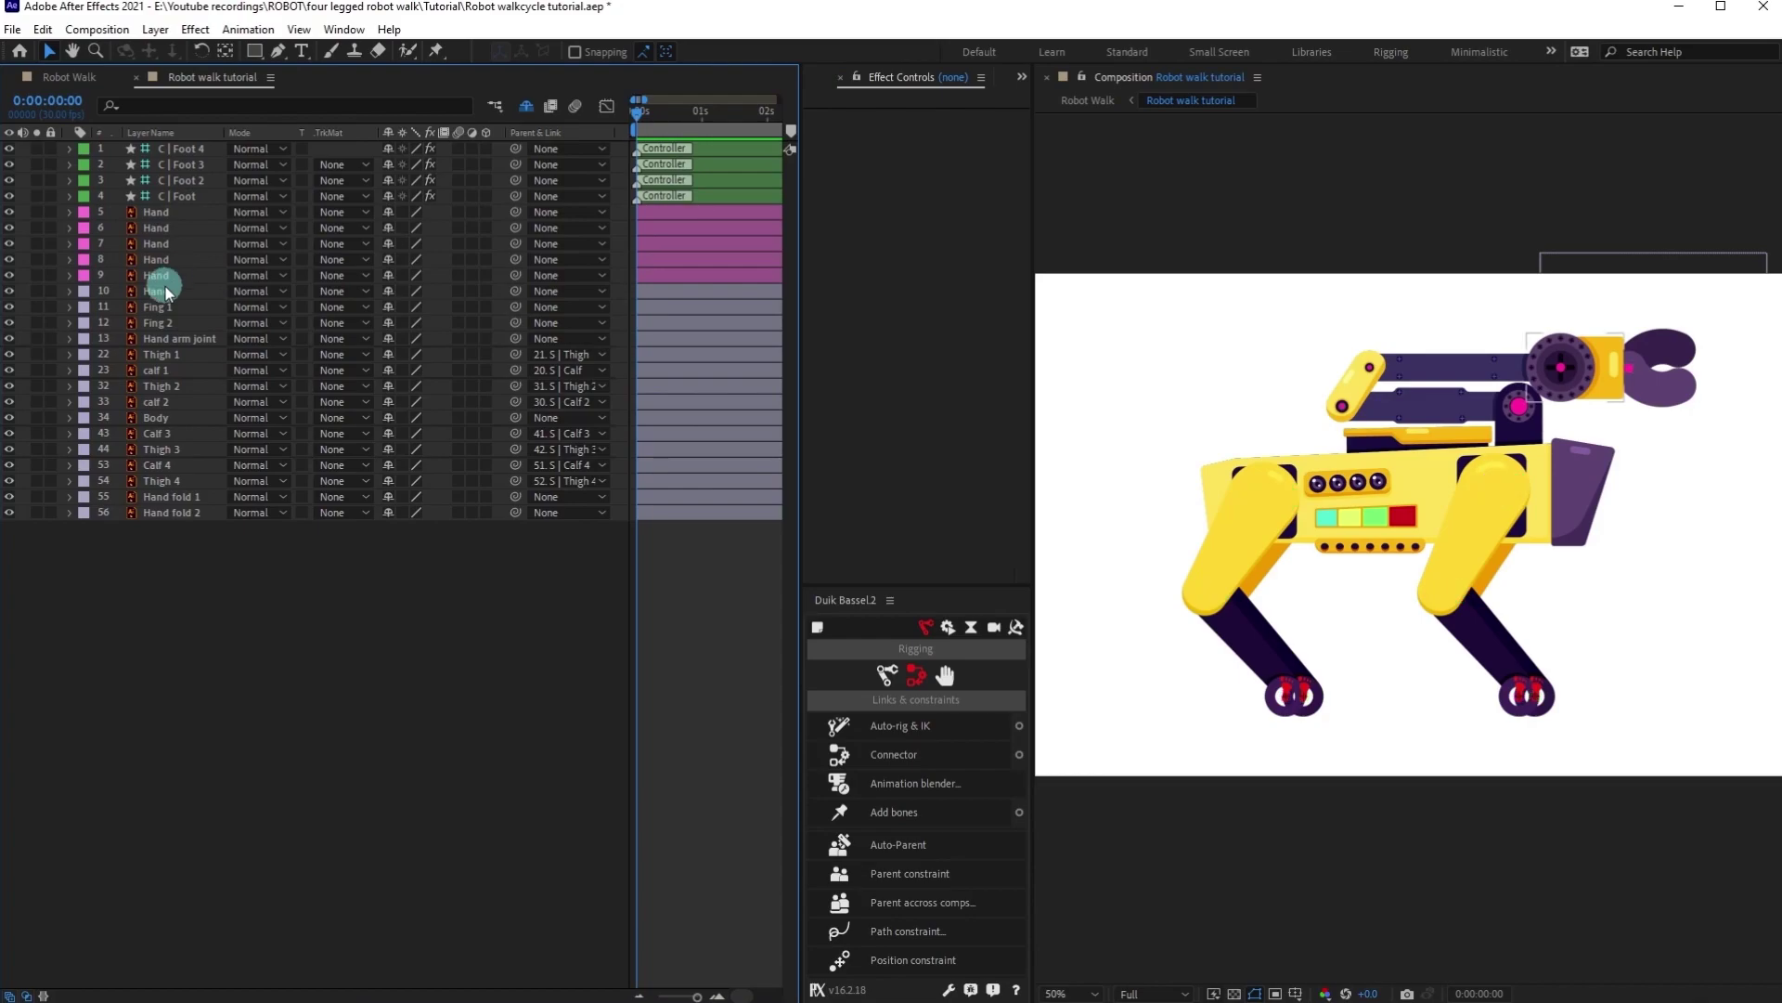
Create a Duik arm structure from the five pink Hand joint marker layers.
{"action": "left_click", "coordinate": [157, 214]}
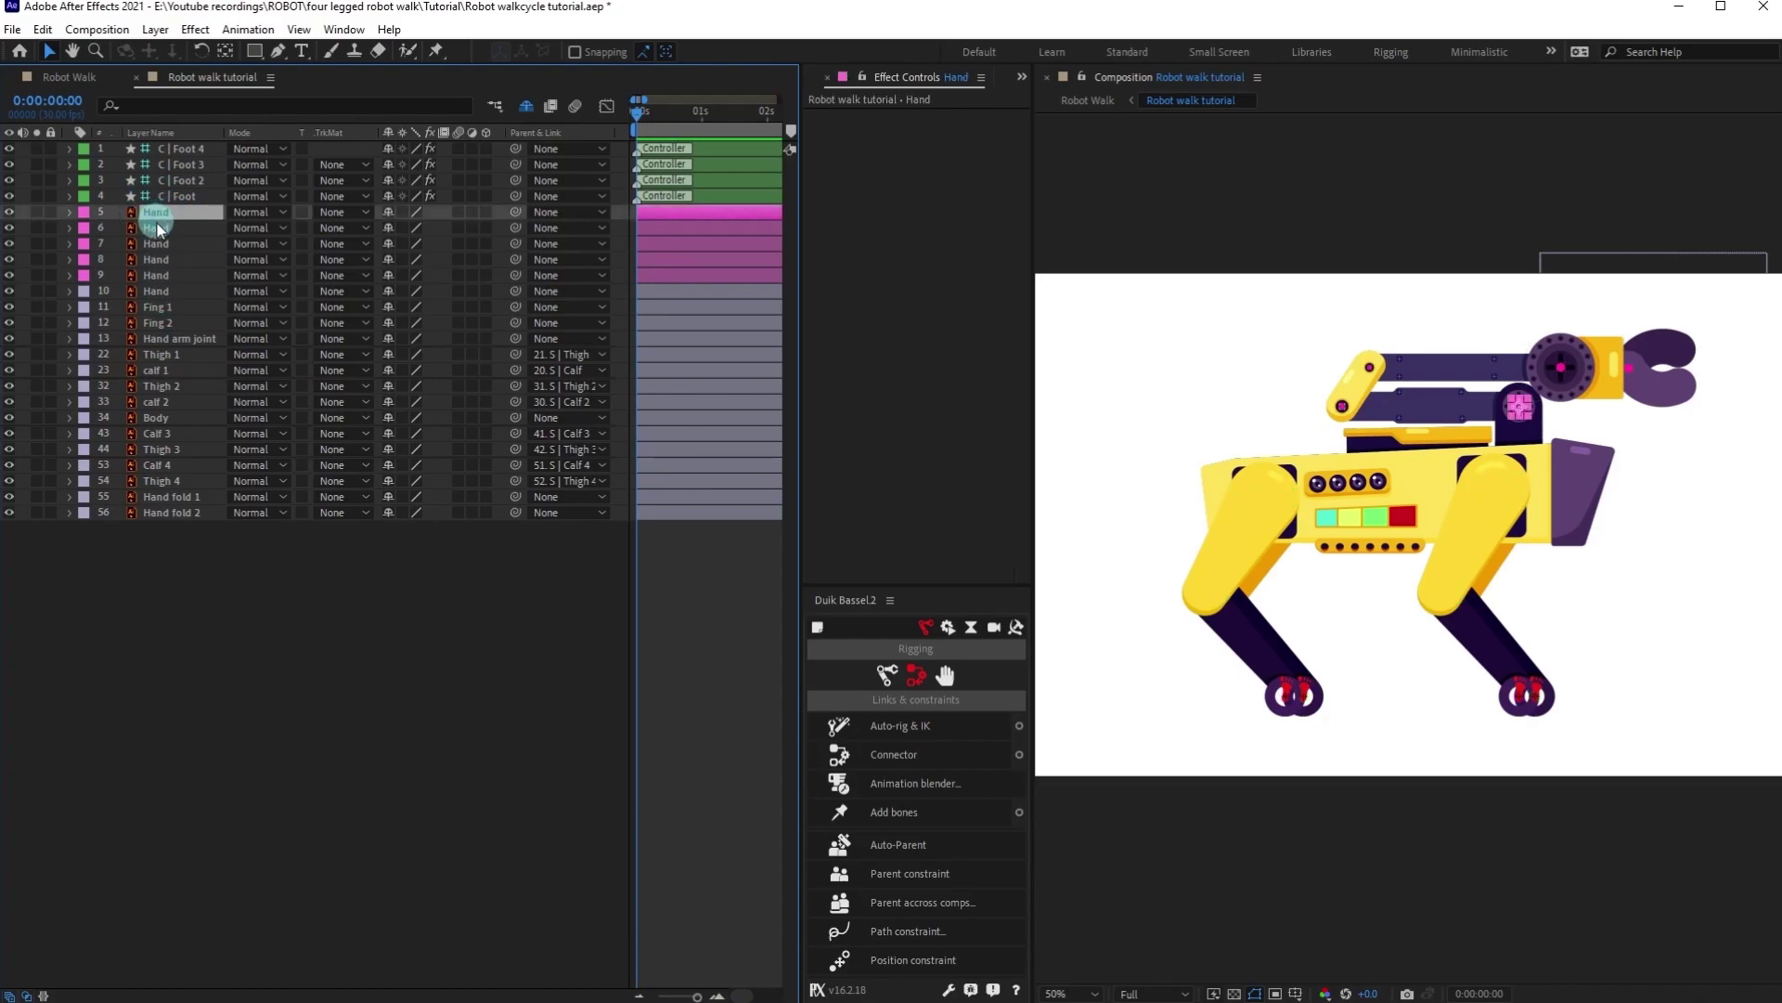
{"action": "left_click", "coordinate": [158, 230], "text": "shift"}
{"action": "left_click", "coordinate": [157, 246], "text": "shift"}
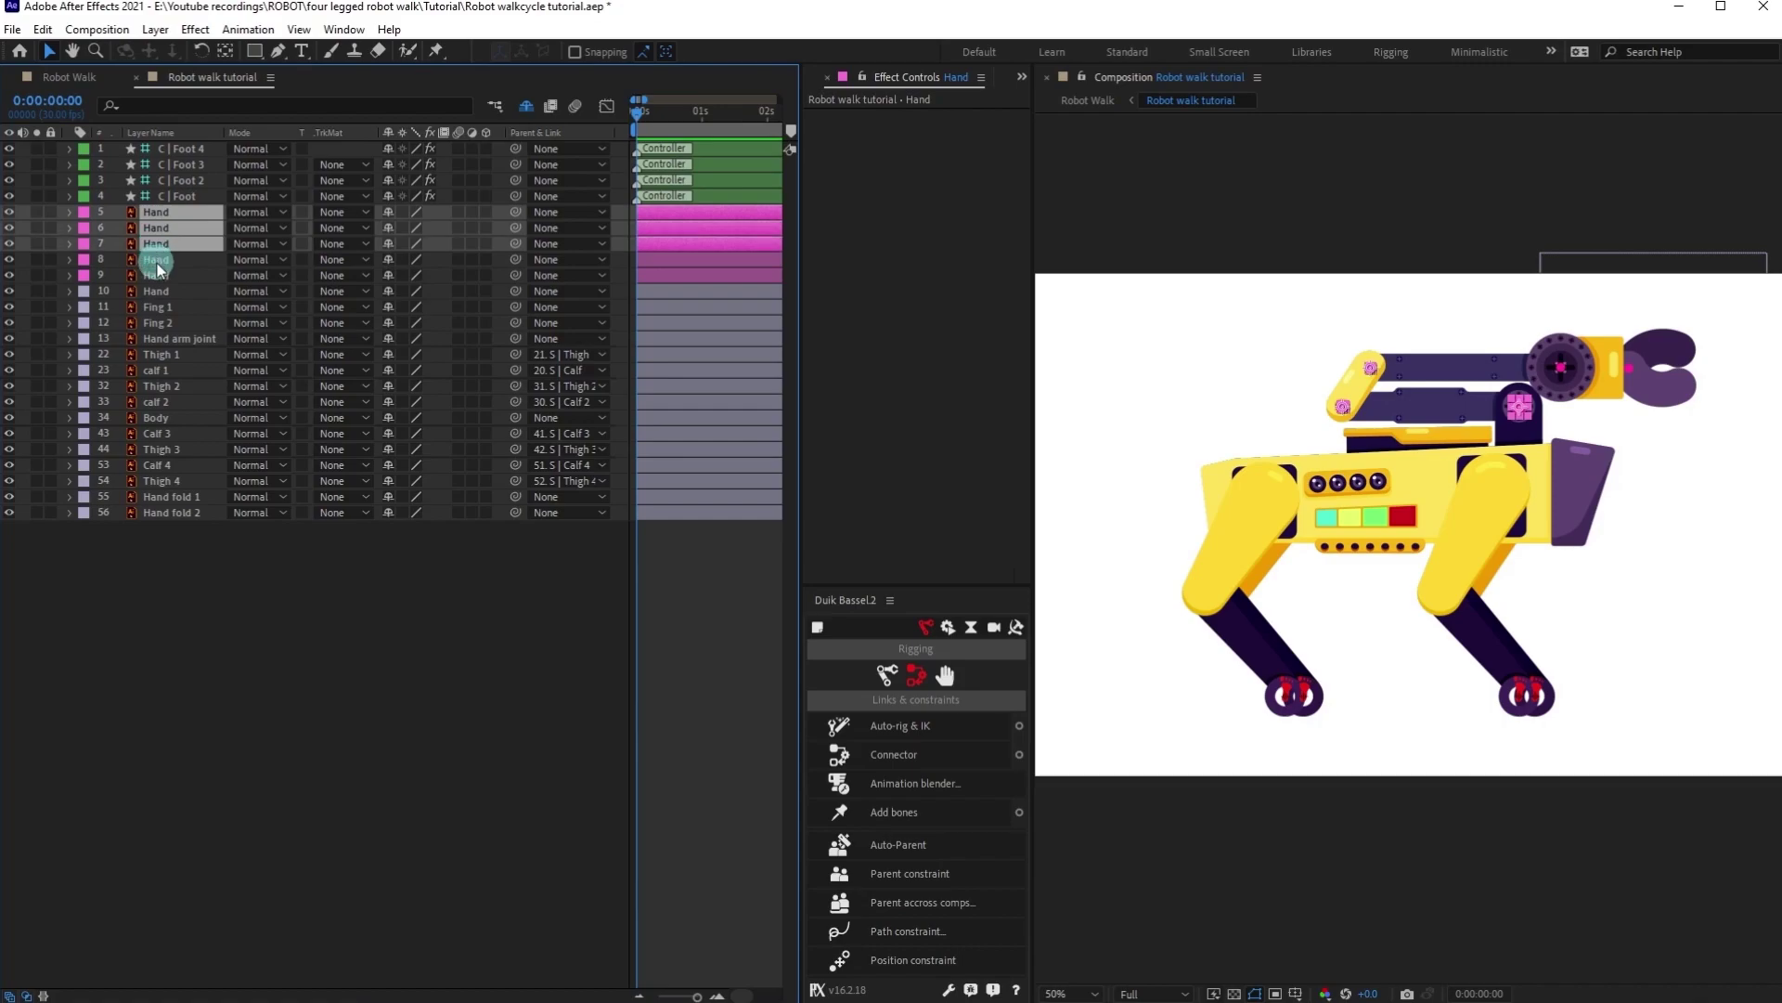
{"action": "left_click", "coordinate": [157, 261], "text": "shift"}
{"action": "left_click", "coordinate": [158, 277], "text": "shift"}
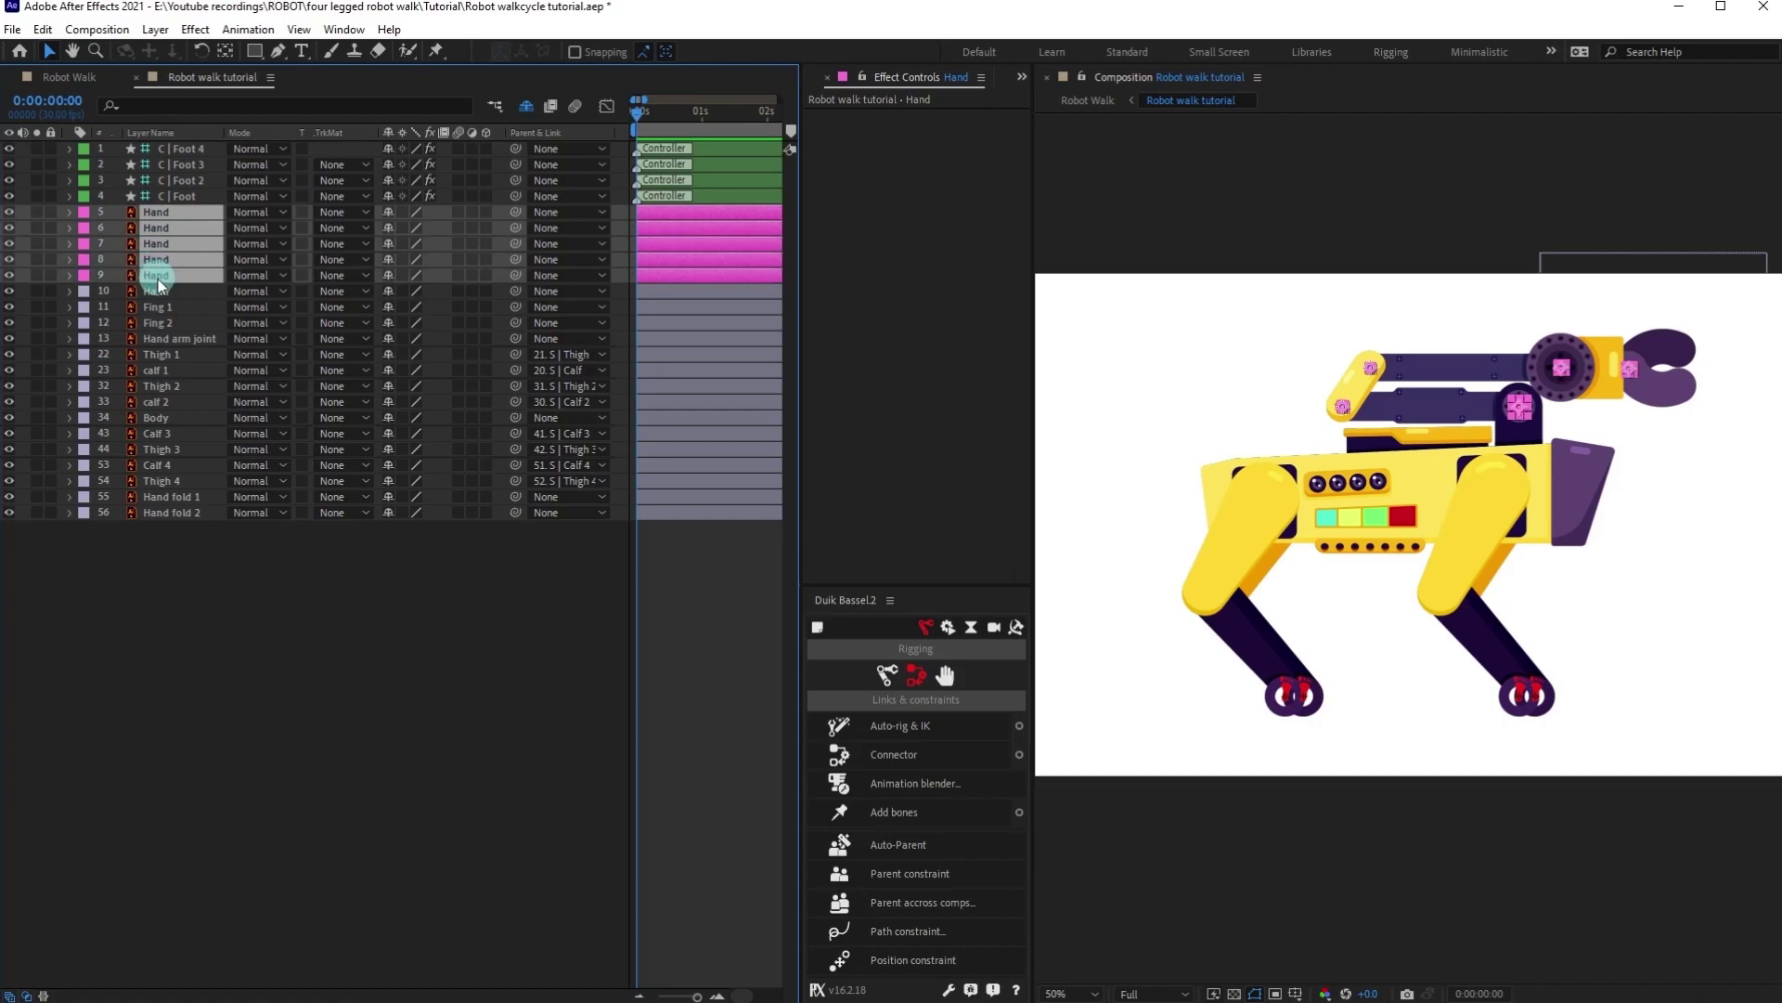
{"action": "left_click", "coordinate": [888, 676]}
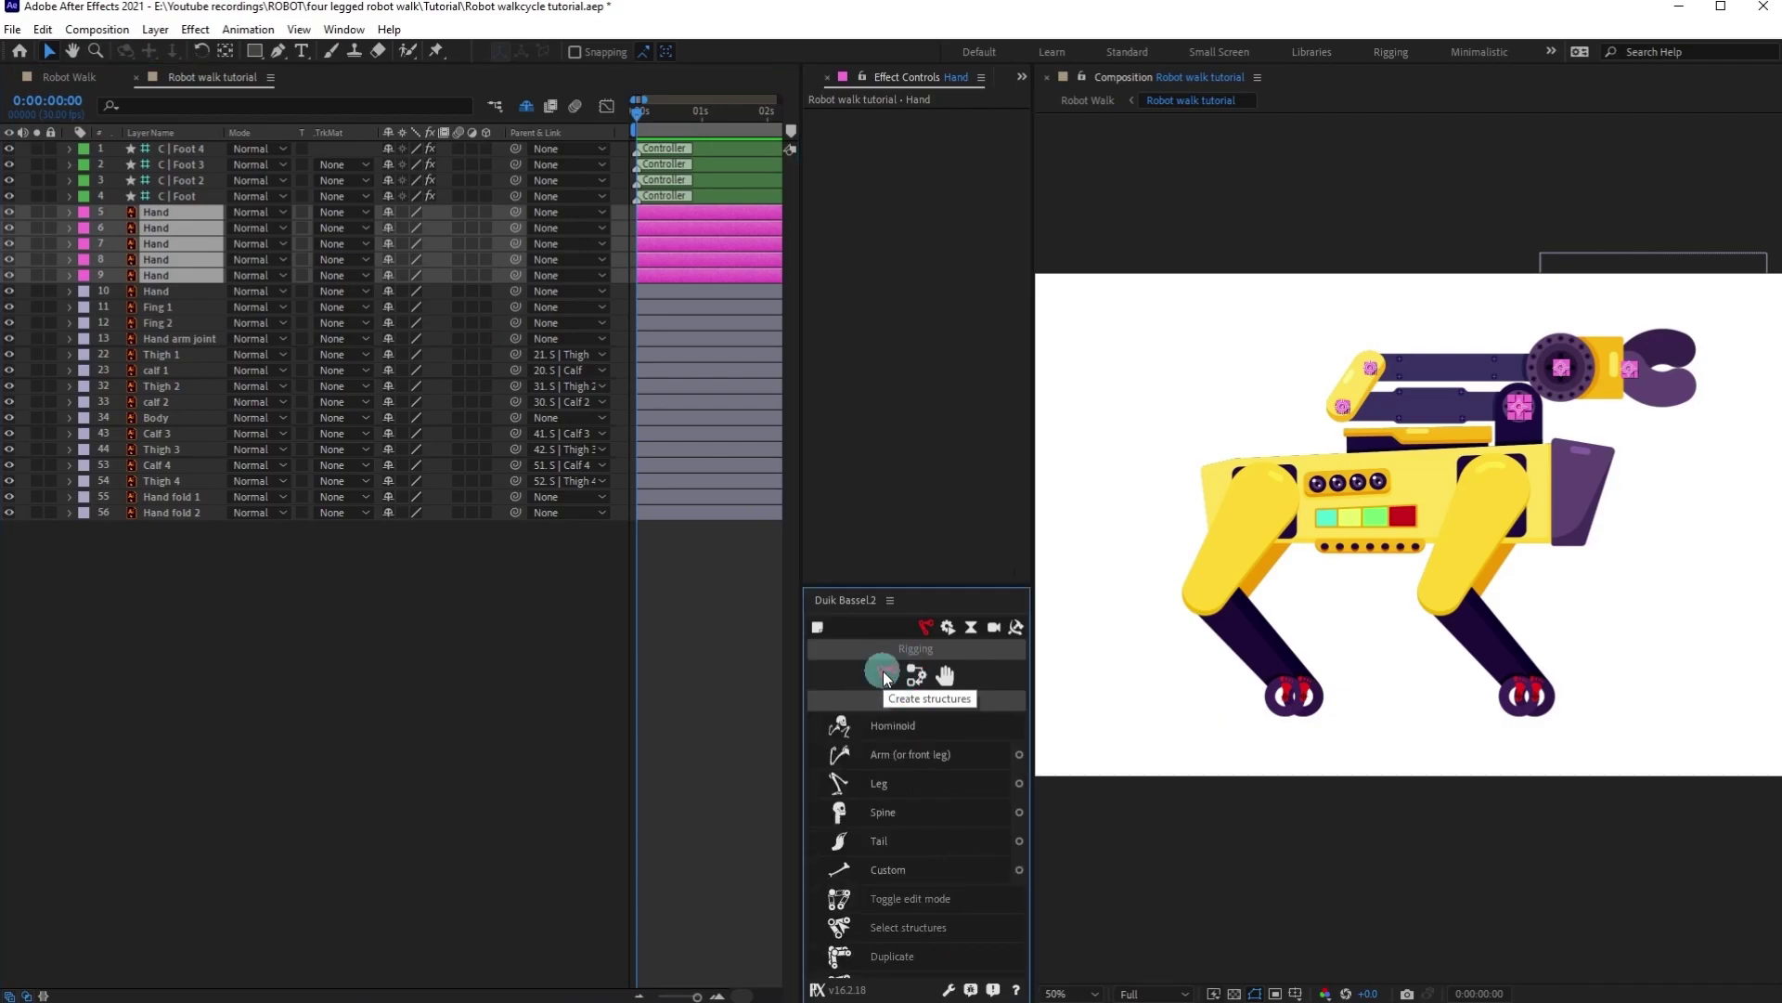
{"action": "left_click", "coordinate": [875, 754]}
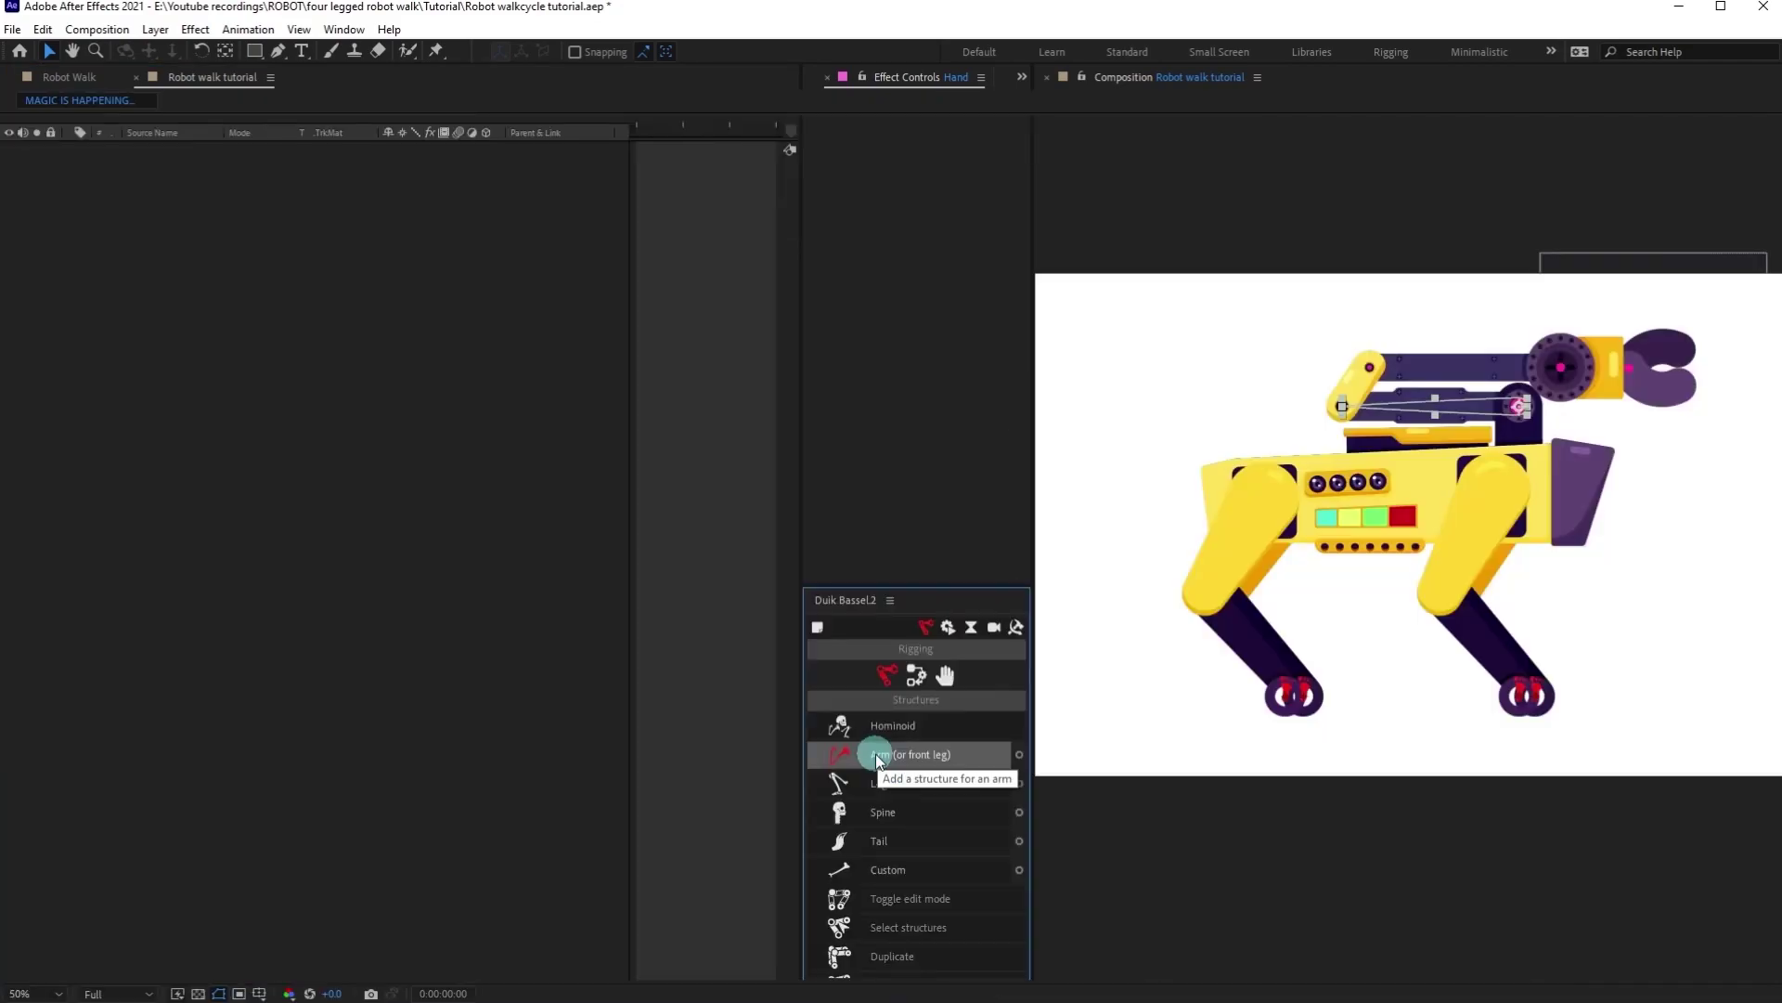
{"action": "scroll", "coordinate": [1311, 403], "scroll_direction": "up", "scroll_amount": 3}
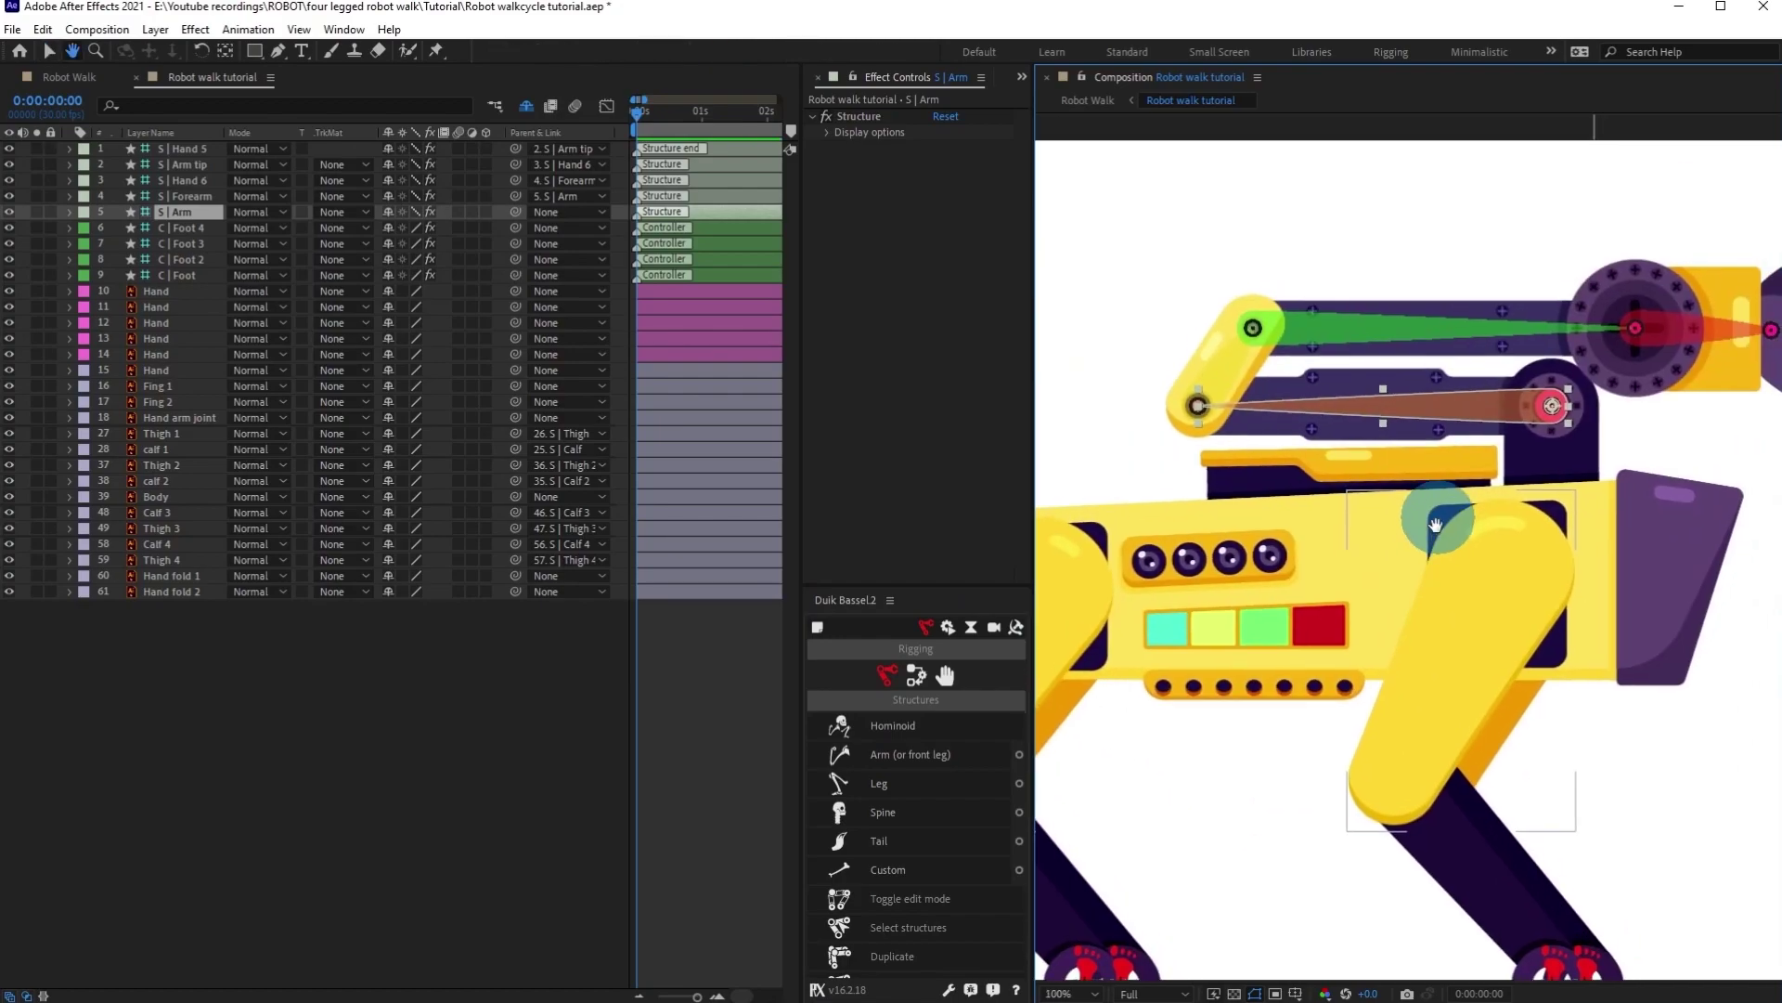
{"action": "scroll", "coordinate": [1312, 403], "scroll_direction": "down", "scroll_amount": 3}
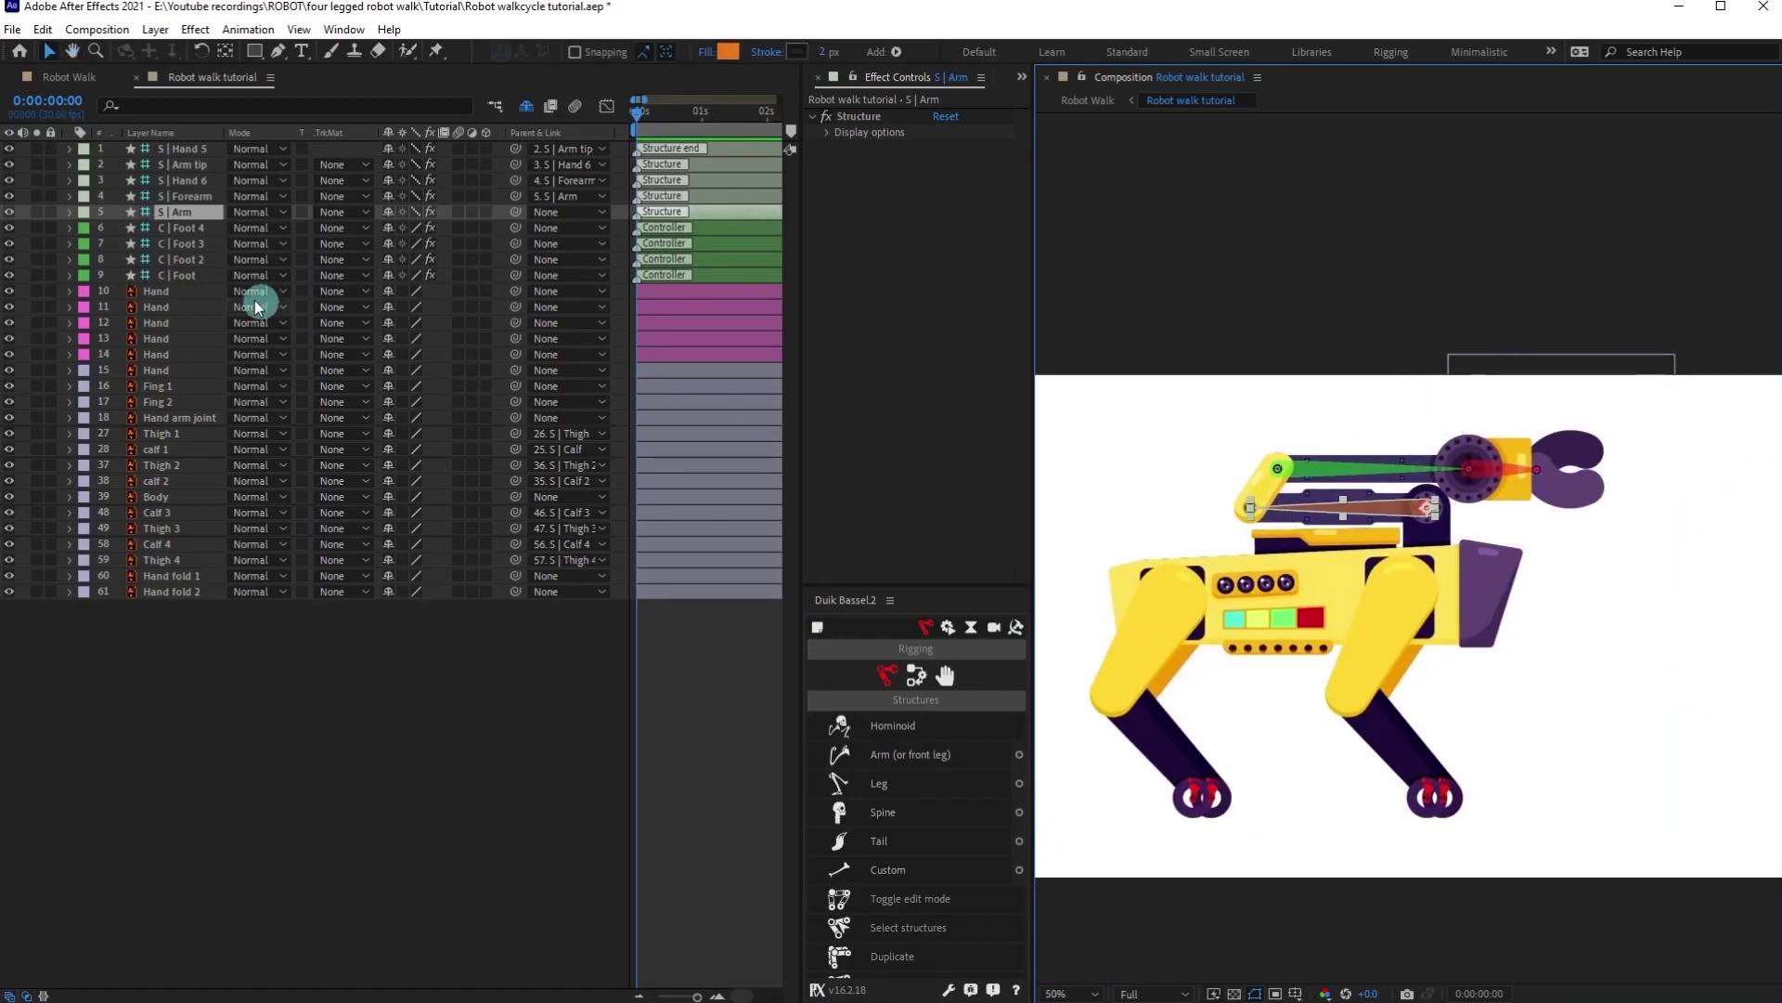
Delete the five pink Hand joint marker layers.
{"action": "left_click", "coordinate": [158, 294]}
{"action": "left_click", "coordinate": [154, 355], "text": "shift"}
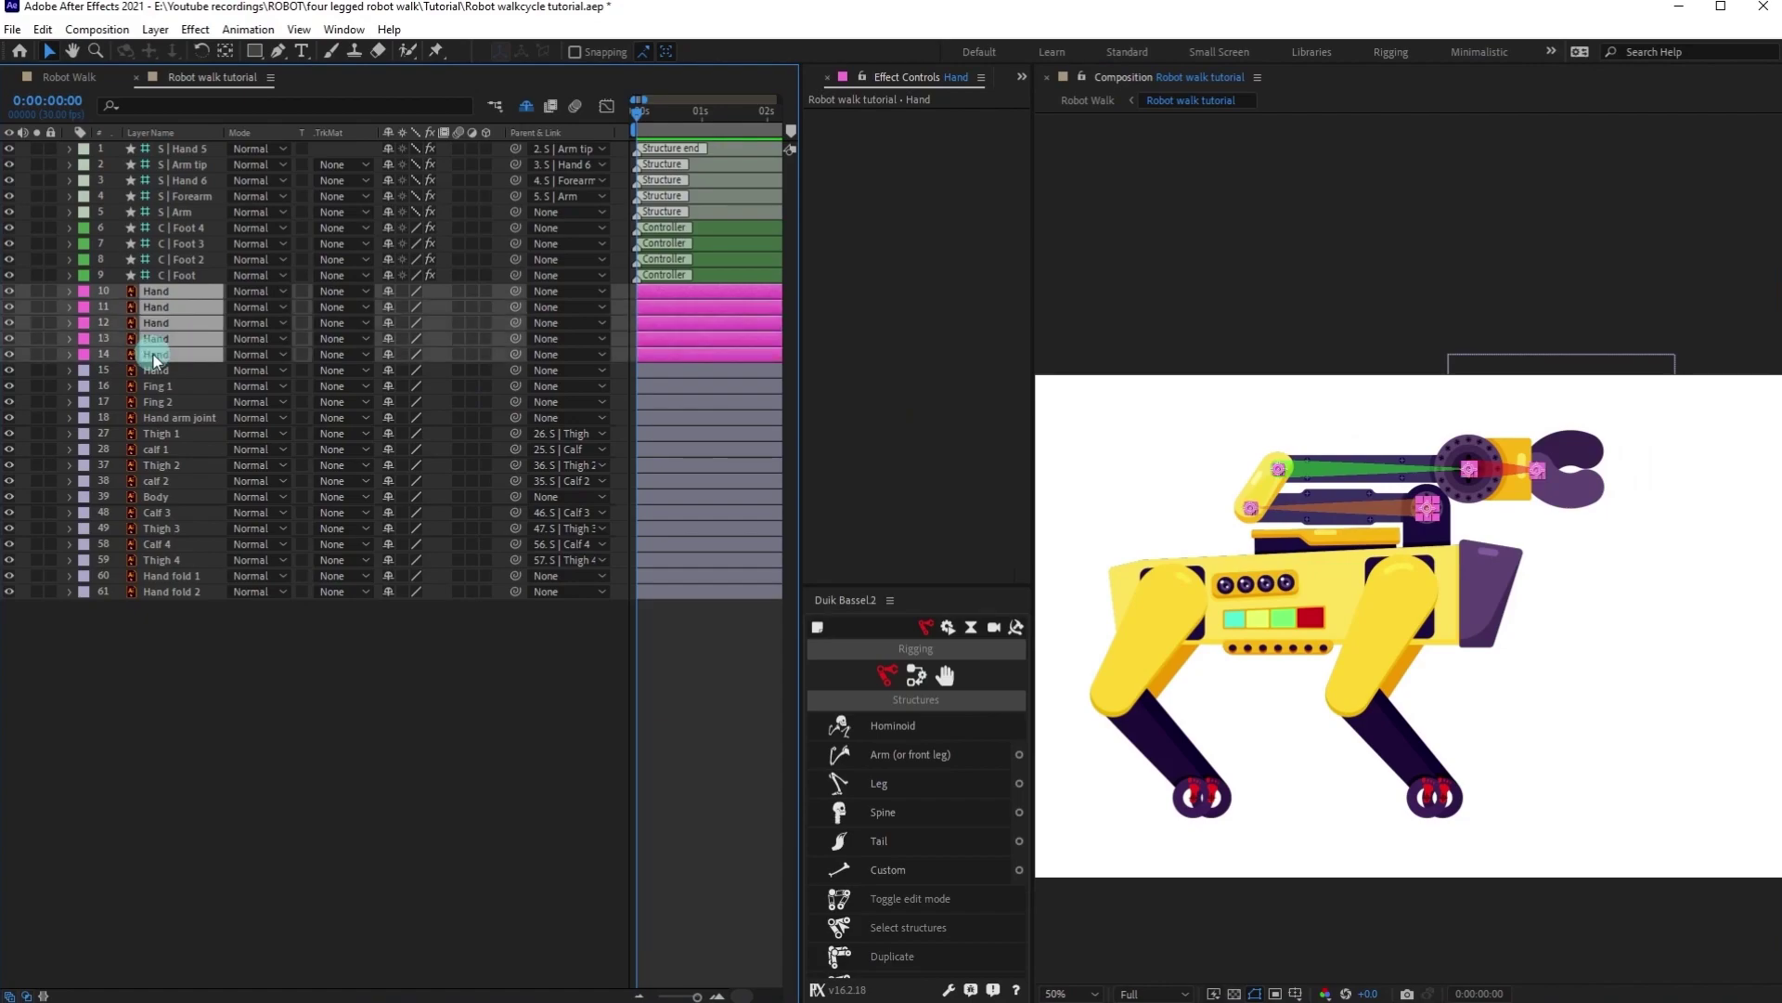
{"action": "key", "text": "Delete"}
Move the five arm structure layers, S | Hand 5 through S | Arm, below the C | Foot controller.
{"action": "left_click", "coordinate": [183, 276]}
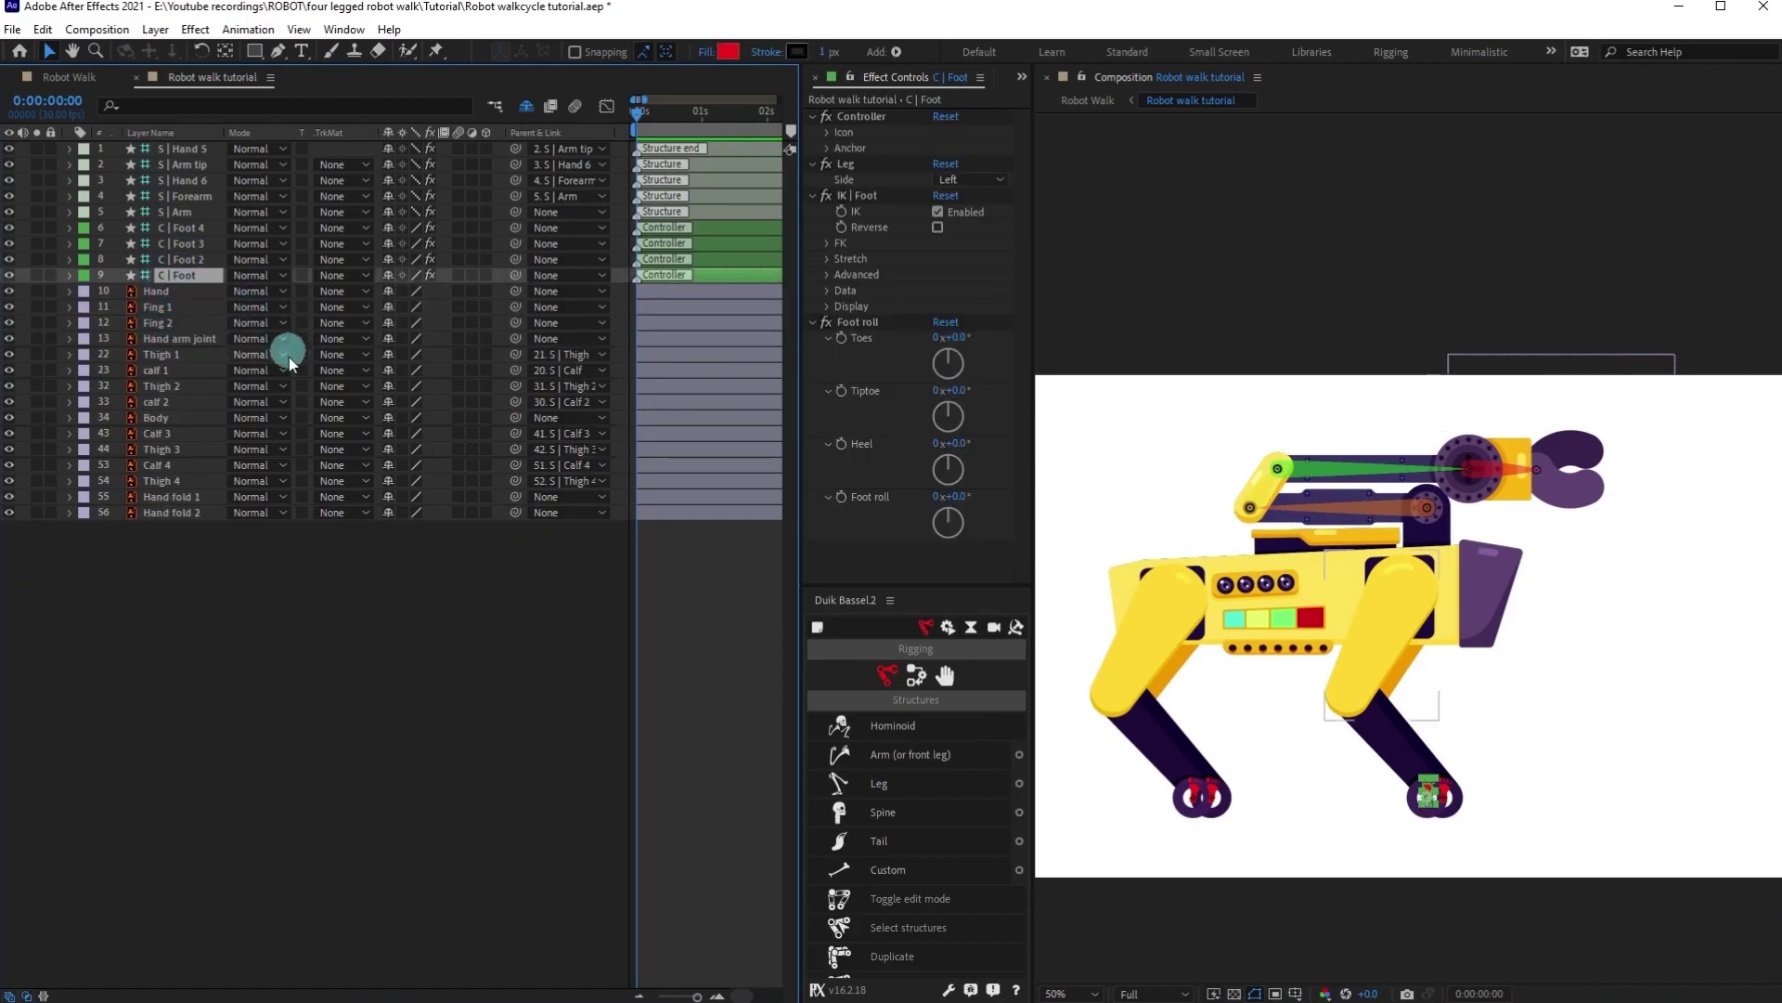
{"action": "left_click", "coordinate": [185, 212]}
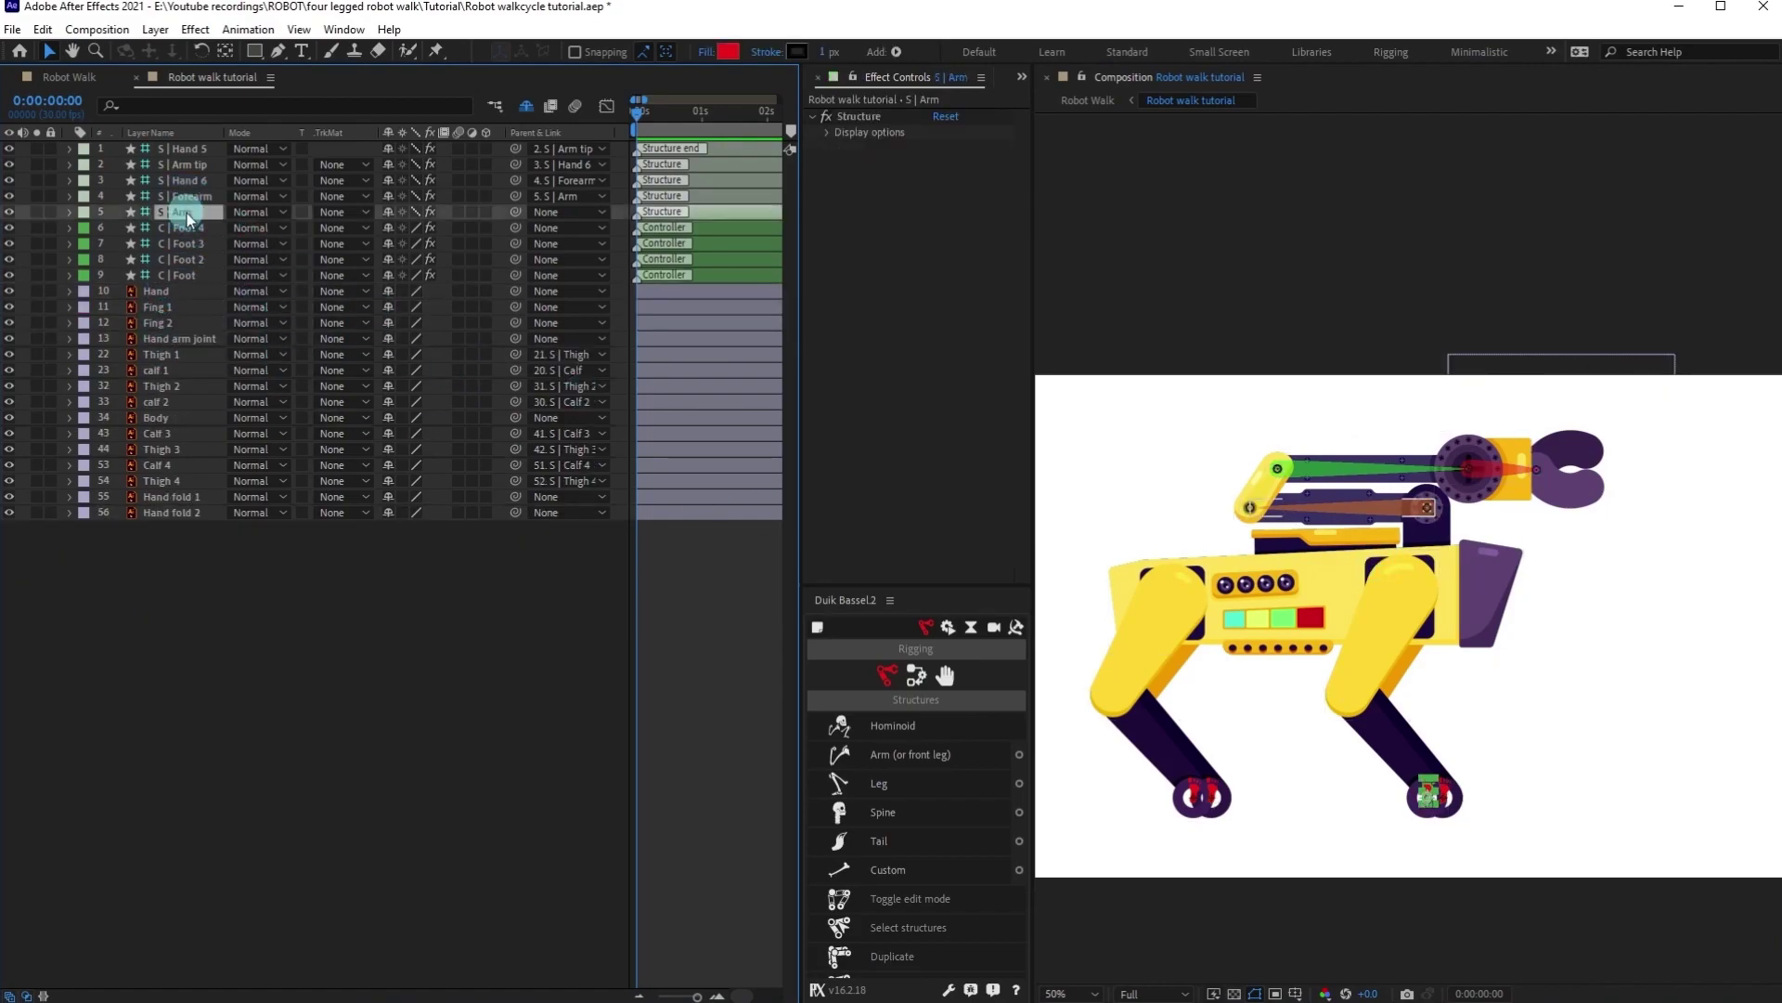
{"action": "left_click", "coordinate": [186, 149], "text": "shift"}
{"action": "left_click_drag", "start_coordinate": [183, 209], "coordinate": [180, 299]}
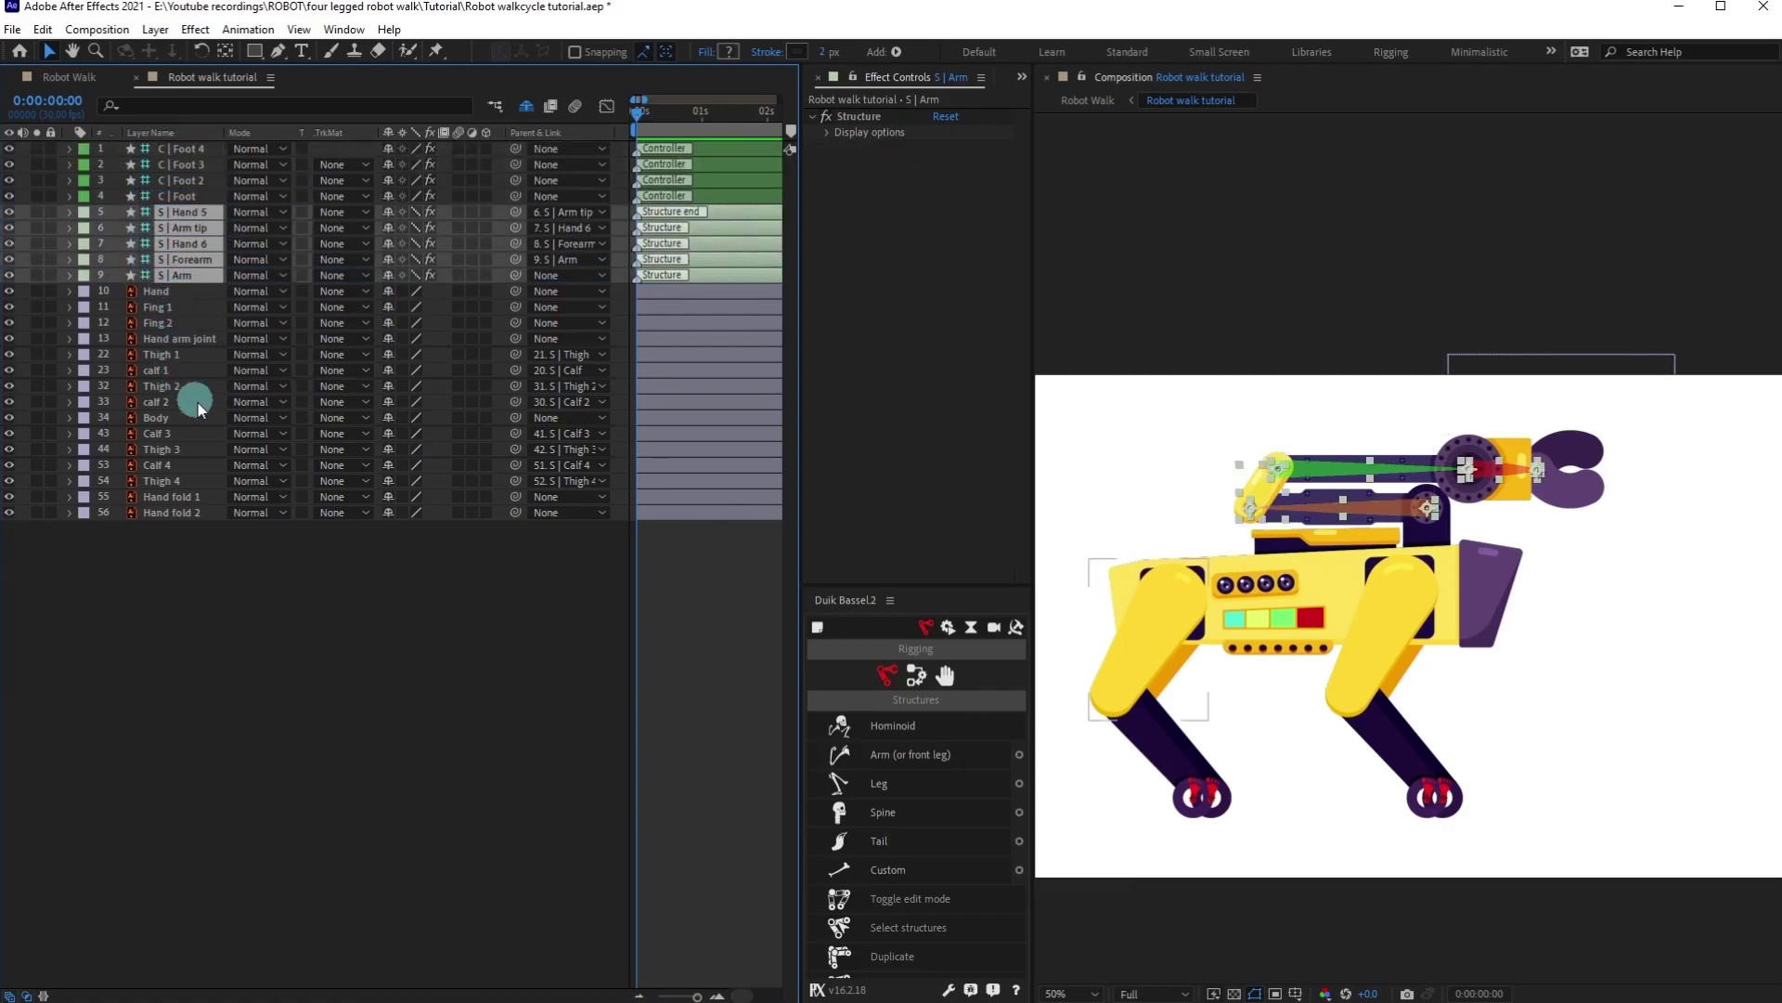
Parent Hand fold 2 to S | Arm, Hand arm joint to S | Forearm, and Hand fold 1 to S | Hand 5.
{"action": "left_click", "coordinate": [174, 515]}
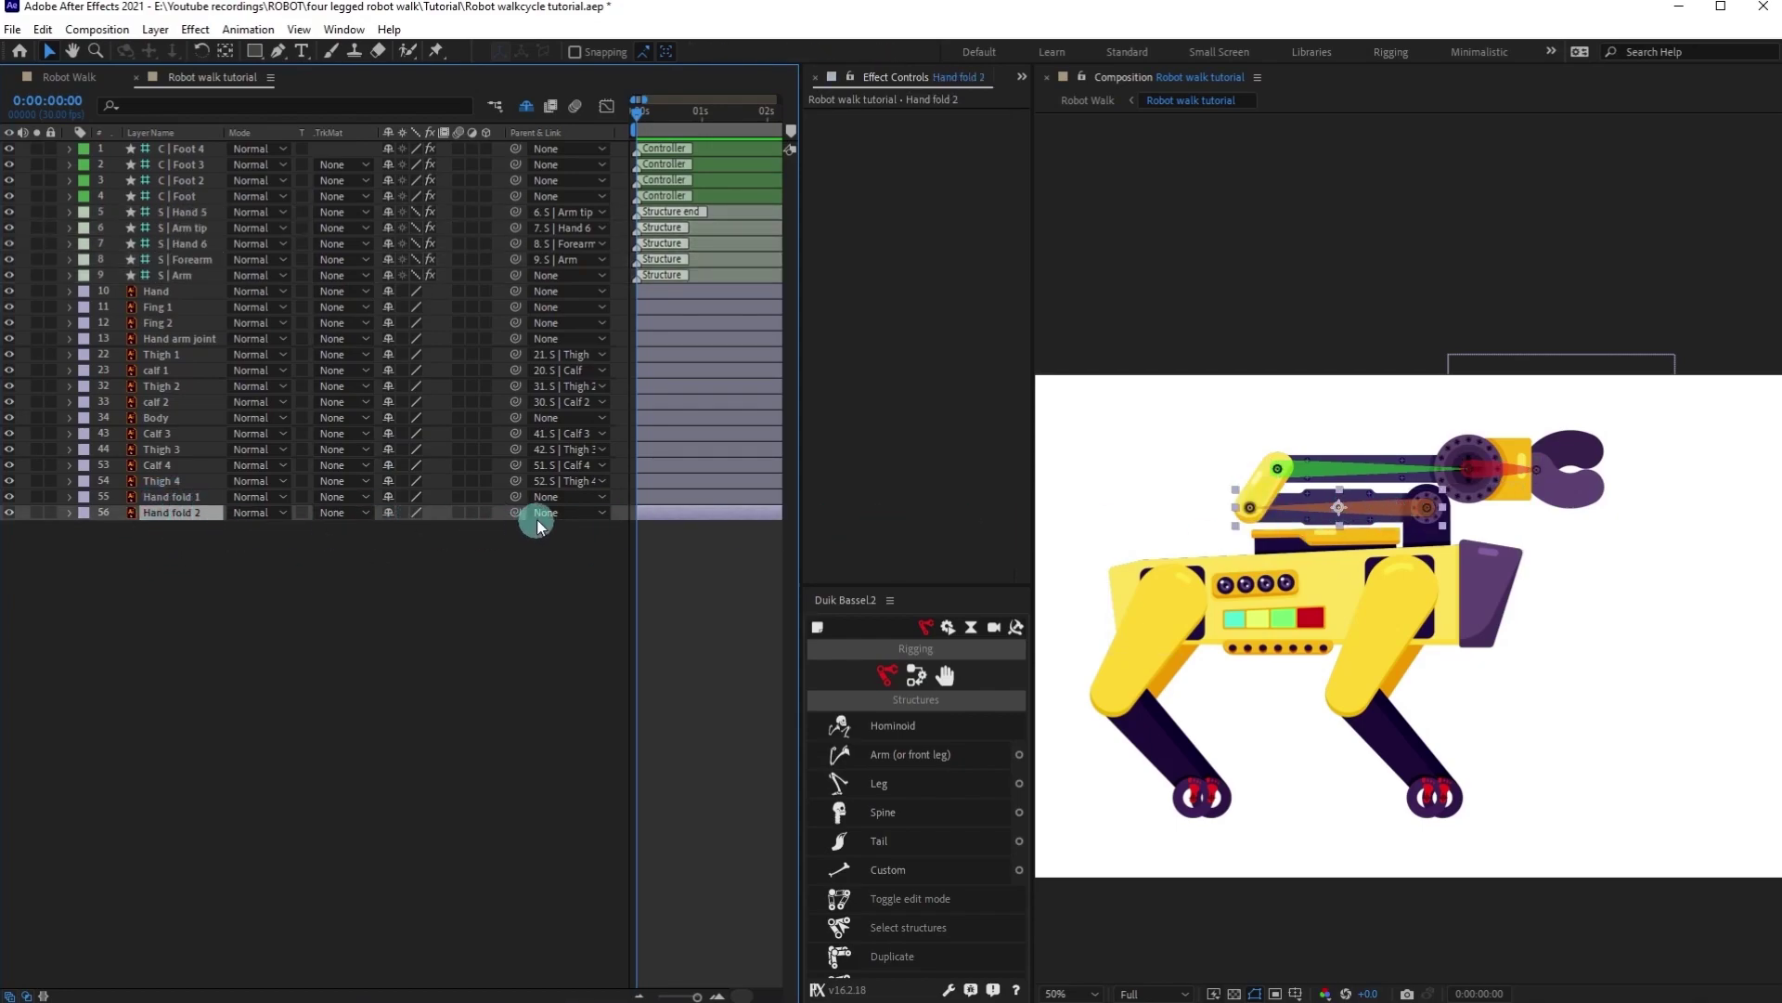
{"action": "left_click_drag", "start_coordinate": [516, 510], "coordinate": [176, 271]}
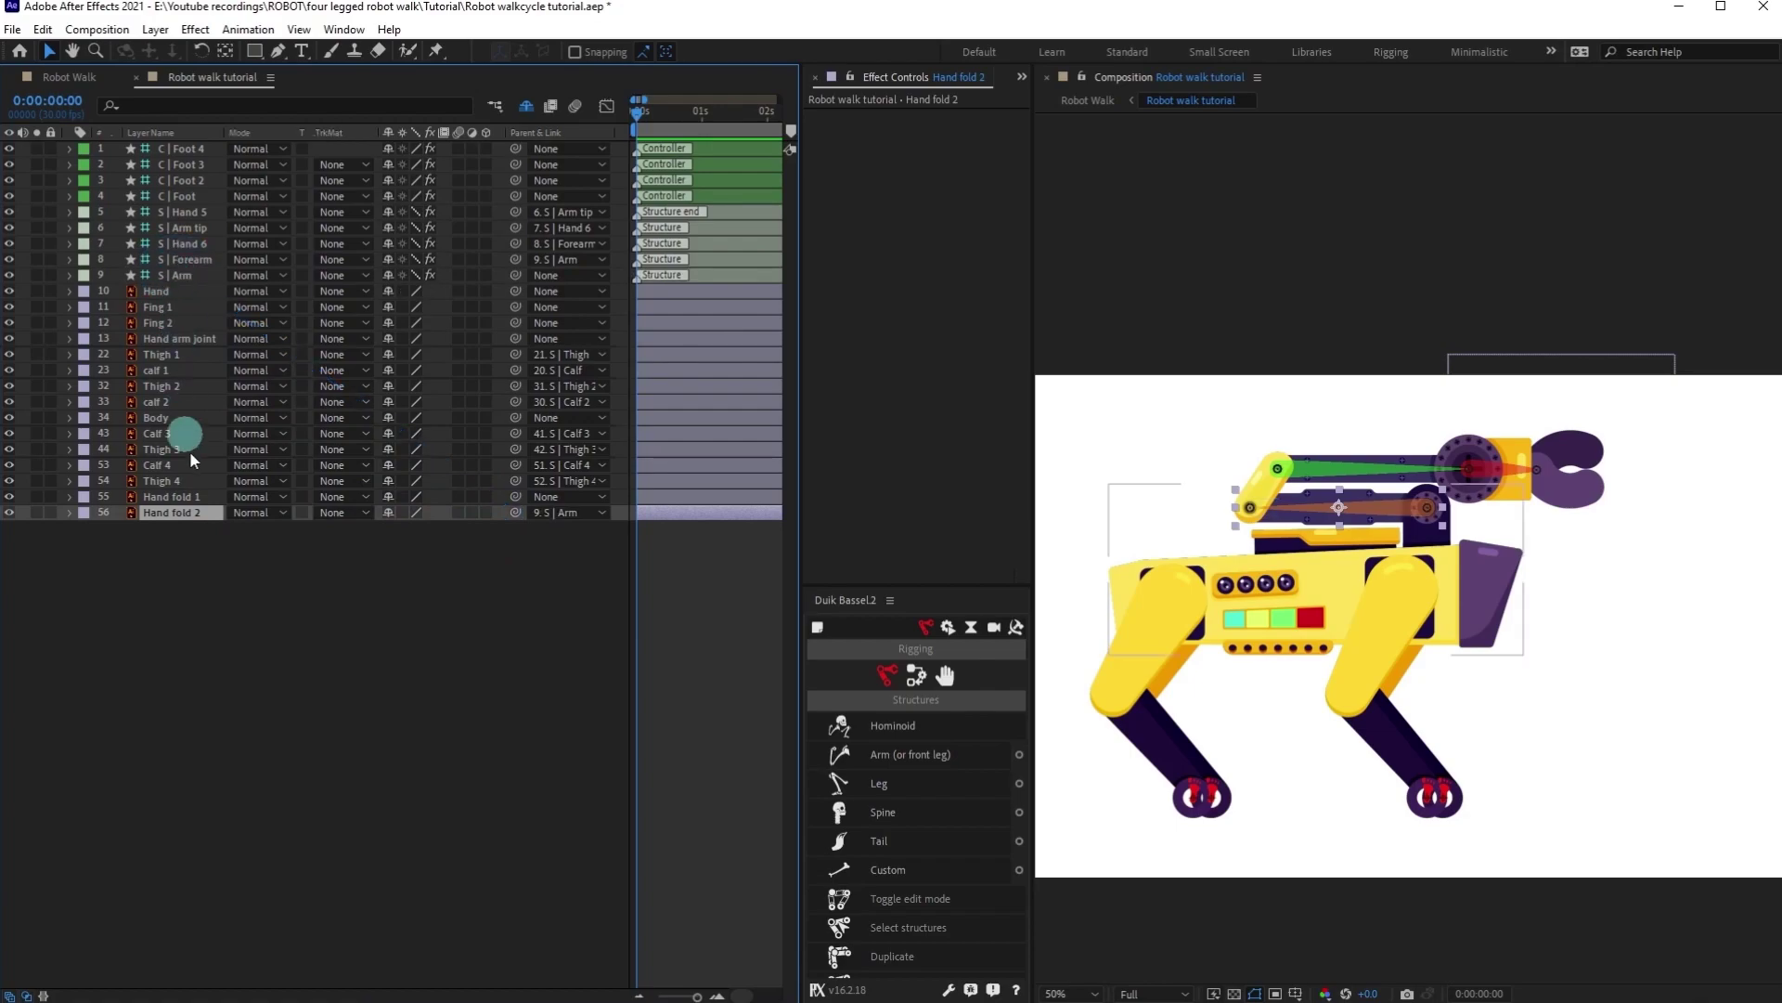
{"action": "left_click", "coordinate": [176, 339]}
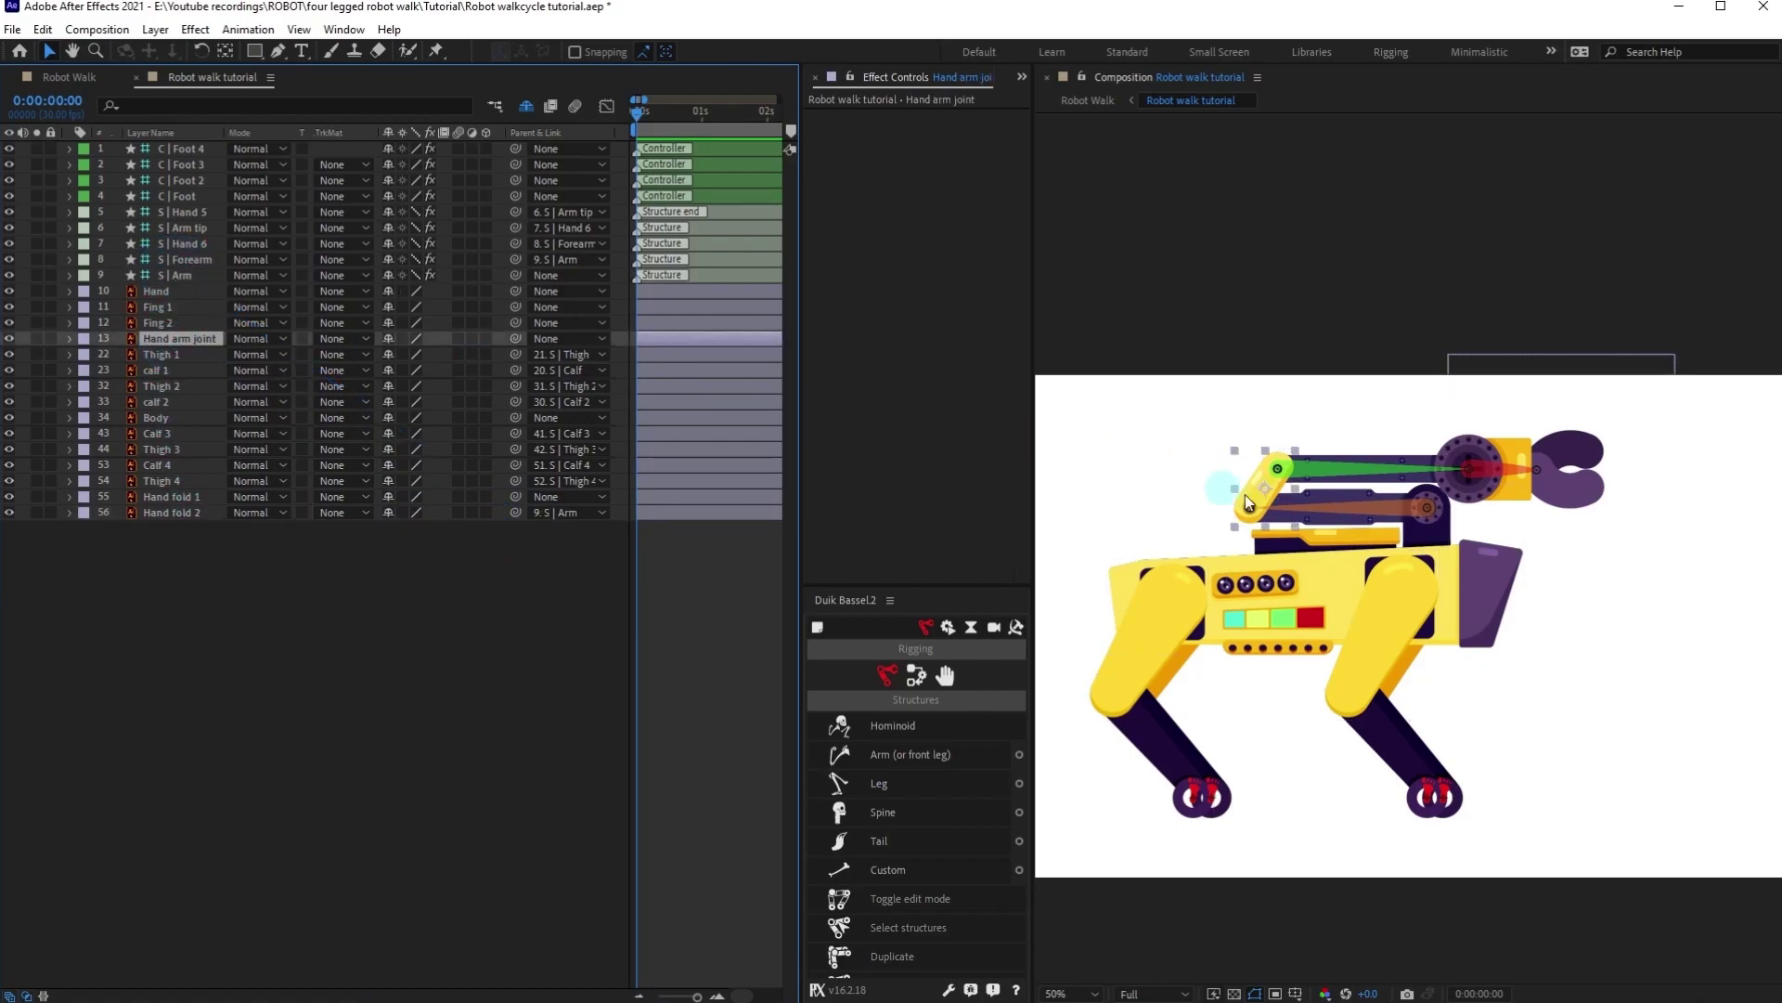
{"action": "left_click_drag", "start_coordinate": [515, 338], "coordinate": [201, 258]}
{"action": "left_click", "coordinate": [177, 497]}
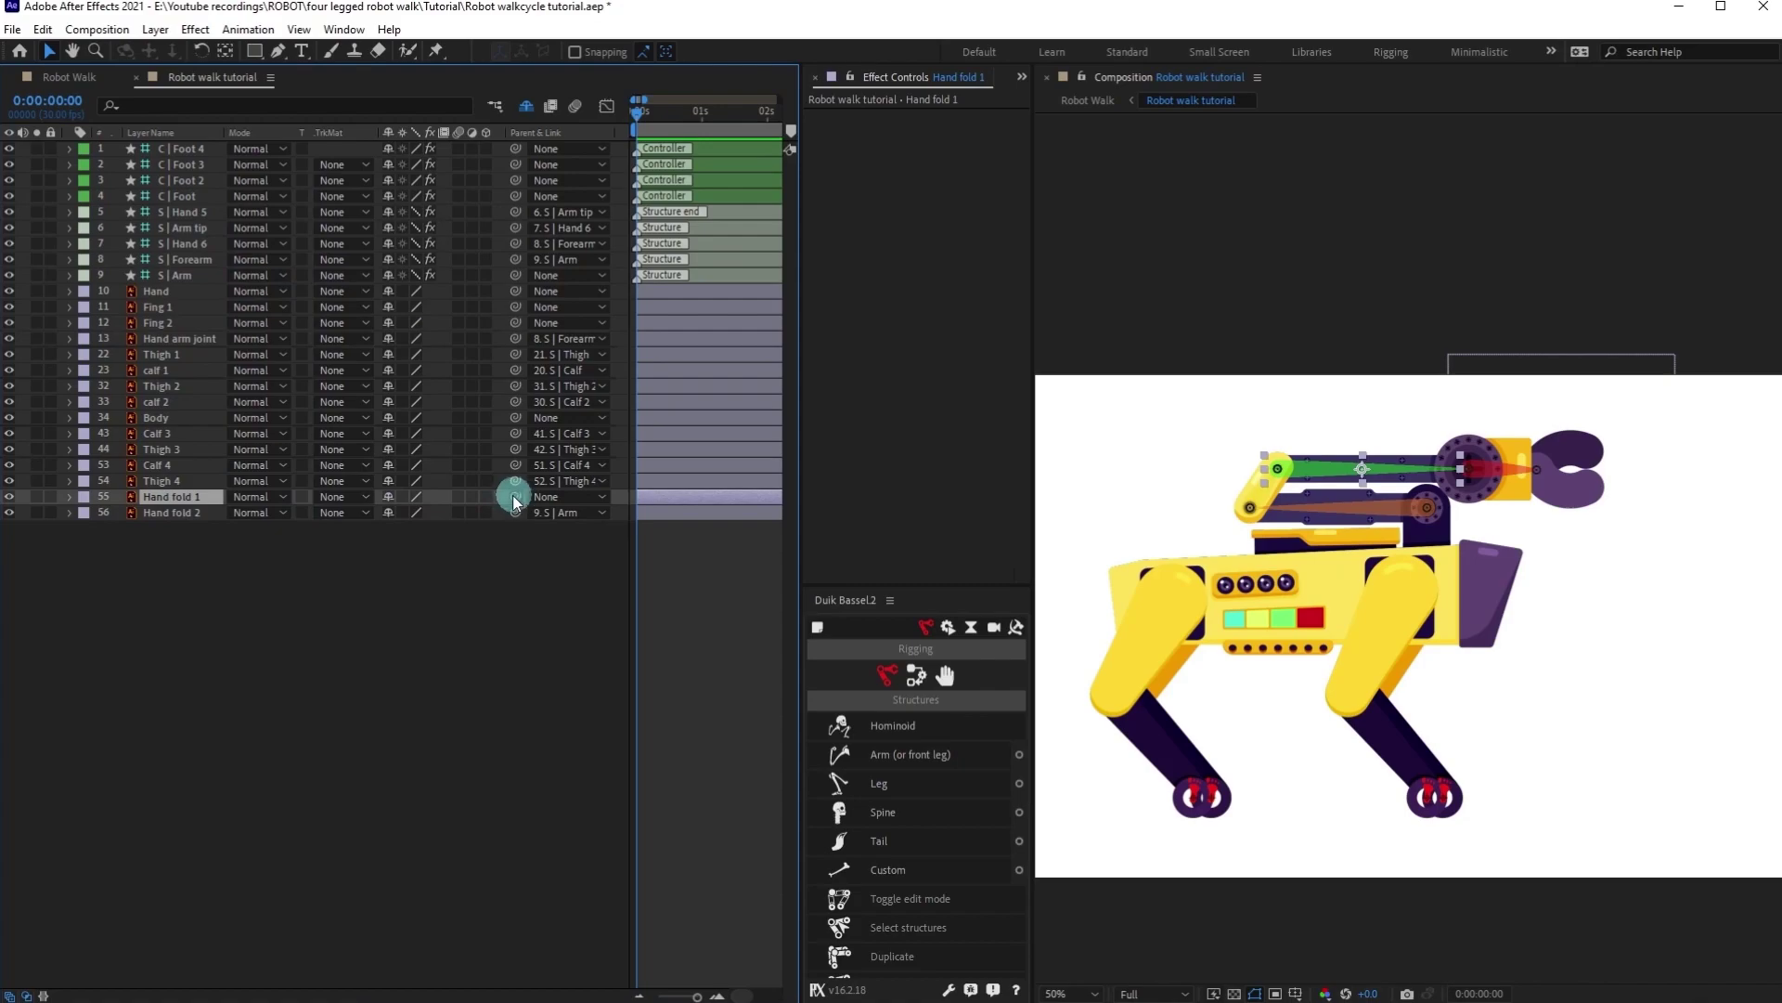
{"action": "left_click_drag", "start_coordinate": [211, 420], "coordinate": [195, 212]}
Create shape layers from the Fing 1 and Fing 2 vector layers and place them directly below Hand.
{"action": "left_click", "coordinate": [165, 309]}
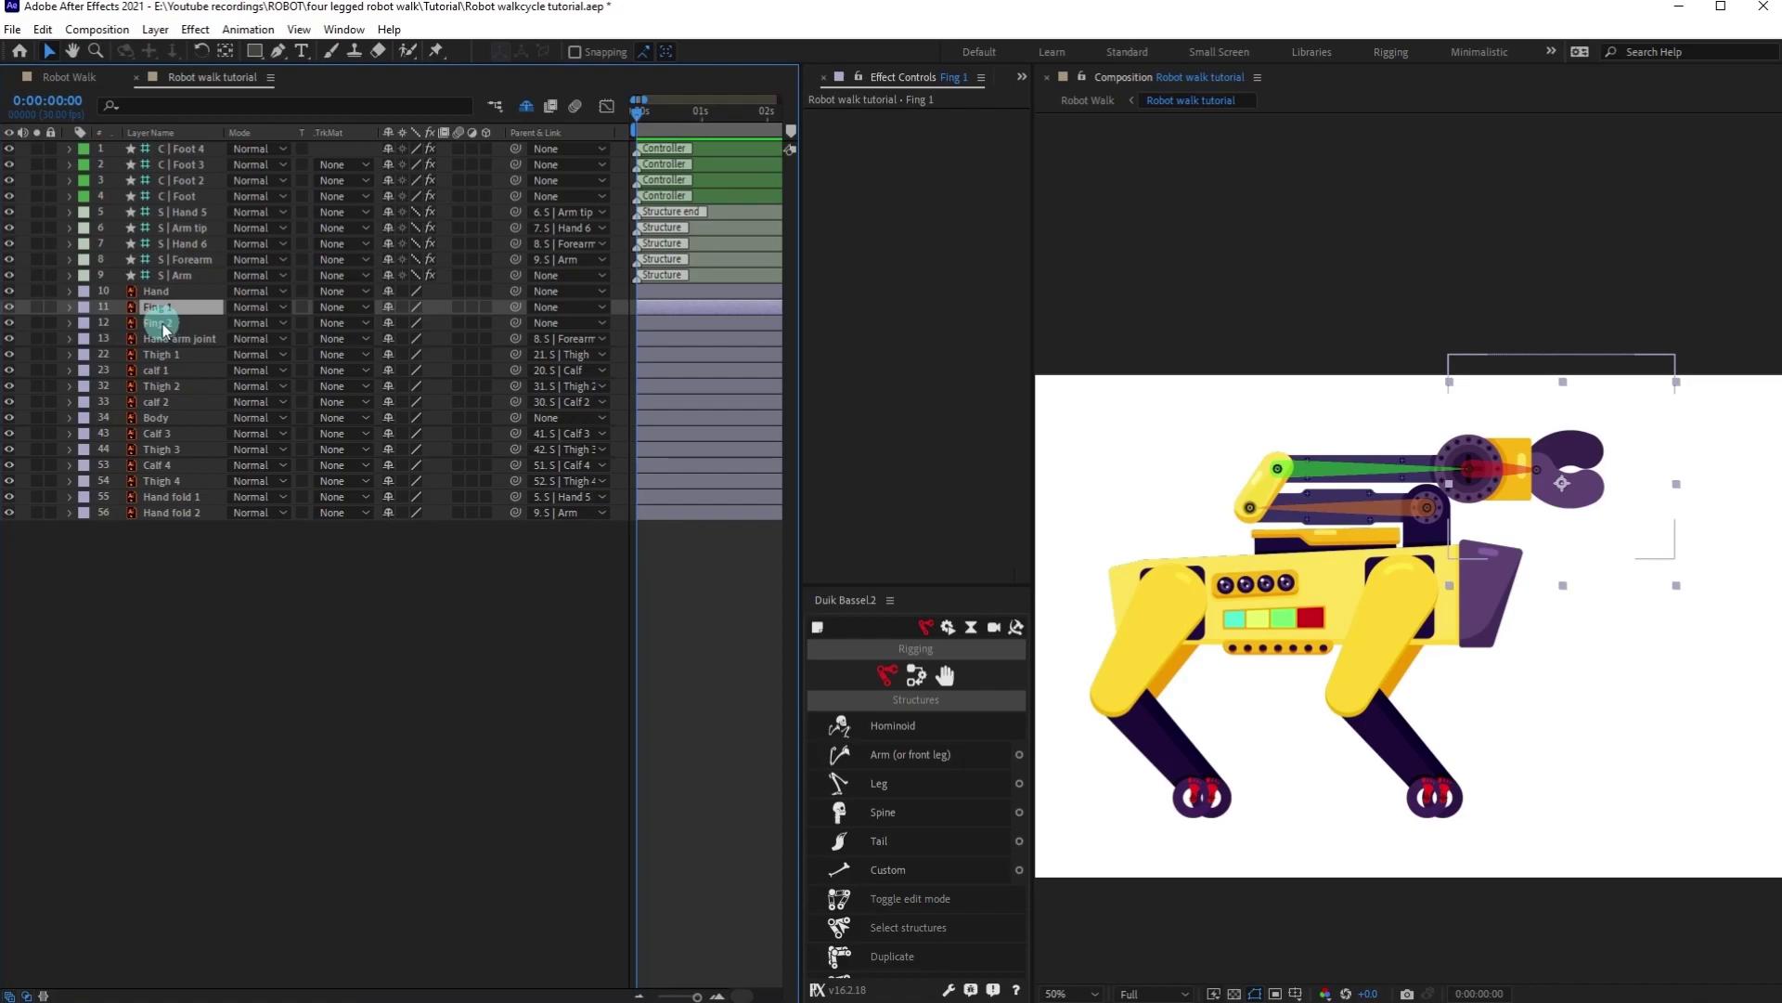
{"action": "left_click", "coordinate": [164, 329], "text": "shift"}
{"action": "right_click", "coordinate": [163, 323]}
{"action": "mouse_move", "coordinate": [257, 724]}
{"action": "left_click", "coordinate": [446, 757]}
{"action": "left_click_drag", "start_coordinate": [176, 338], "coordinate": [181, 316]}
Delete the original Fing 1 and Fing 2 vector layers.
{"action": "left_click", "coordinate": [162, 338]}
{"action": "left_click", "coordinate": [162, 353], "text": "shift"}
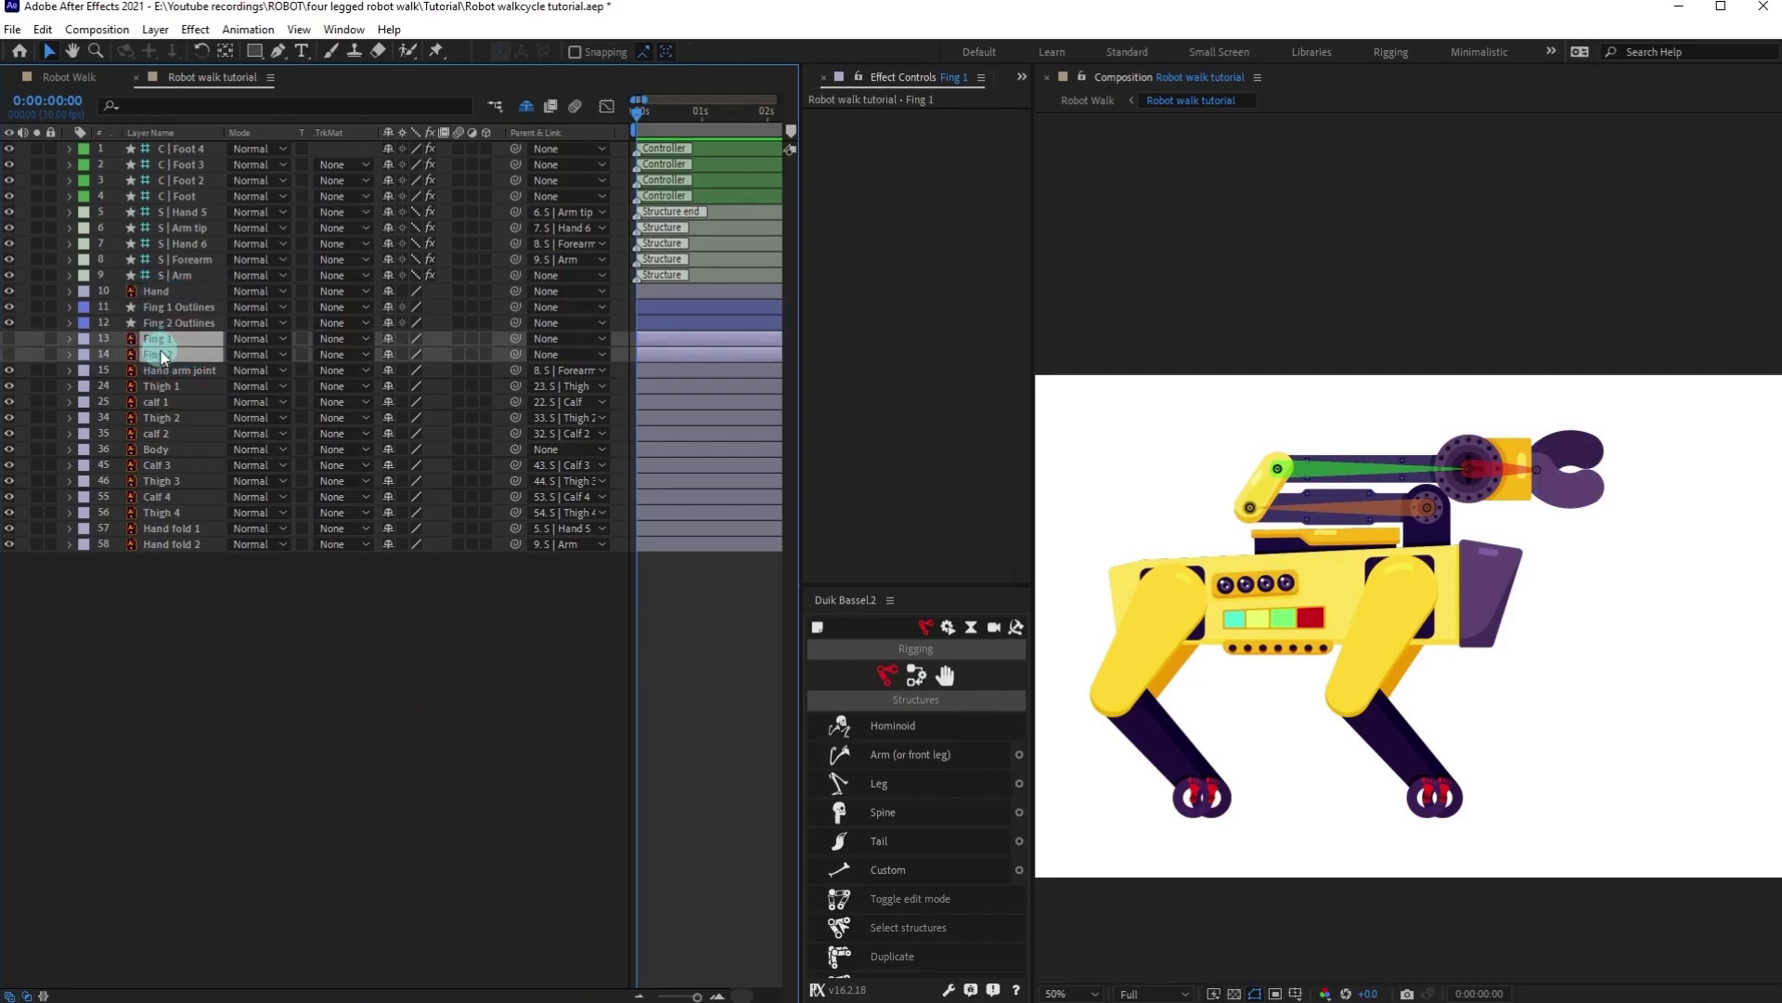
{"action": "key", "text": "Delete"}
Rename the two finger outline shape layers as Fing 2 and Fing 1.
{"action": "left_click", "coordinate": [180, 321]}
{"action": "key", "text": "Return"}
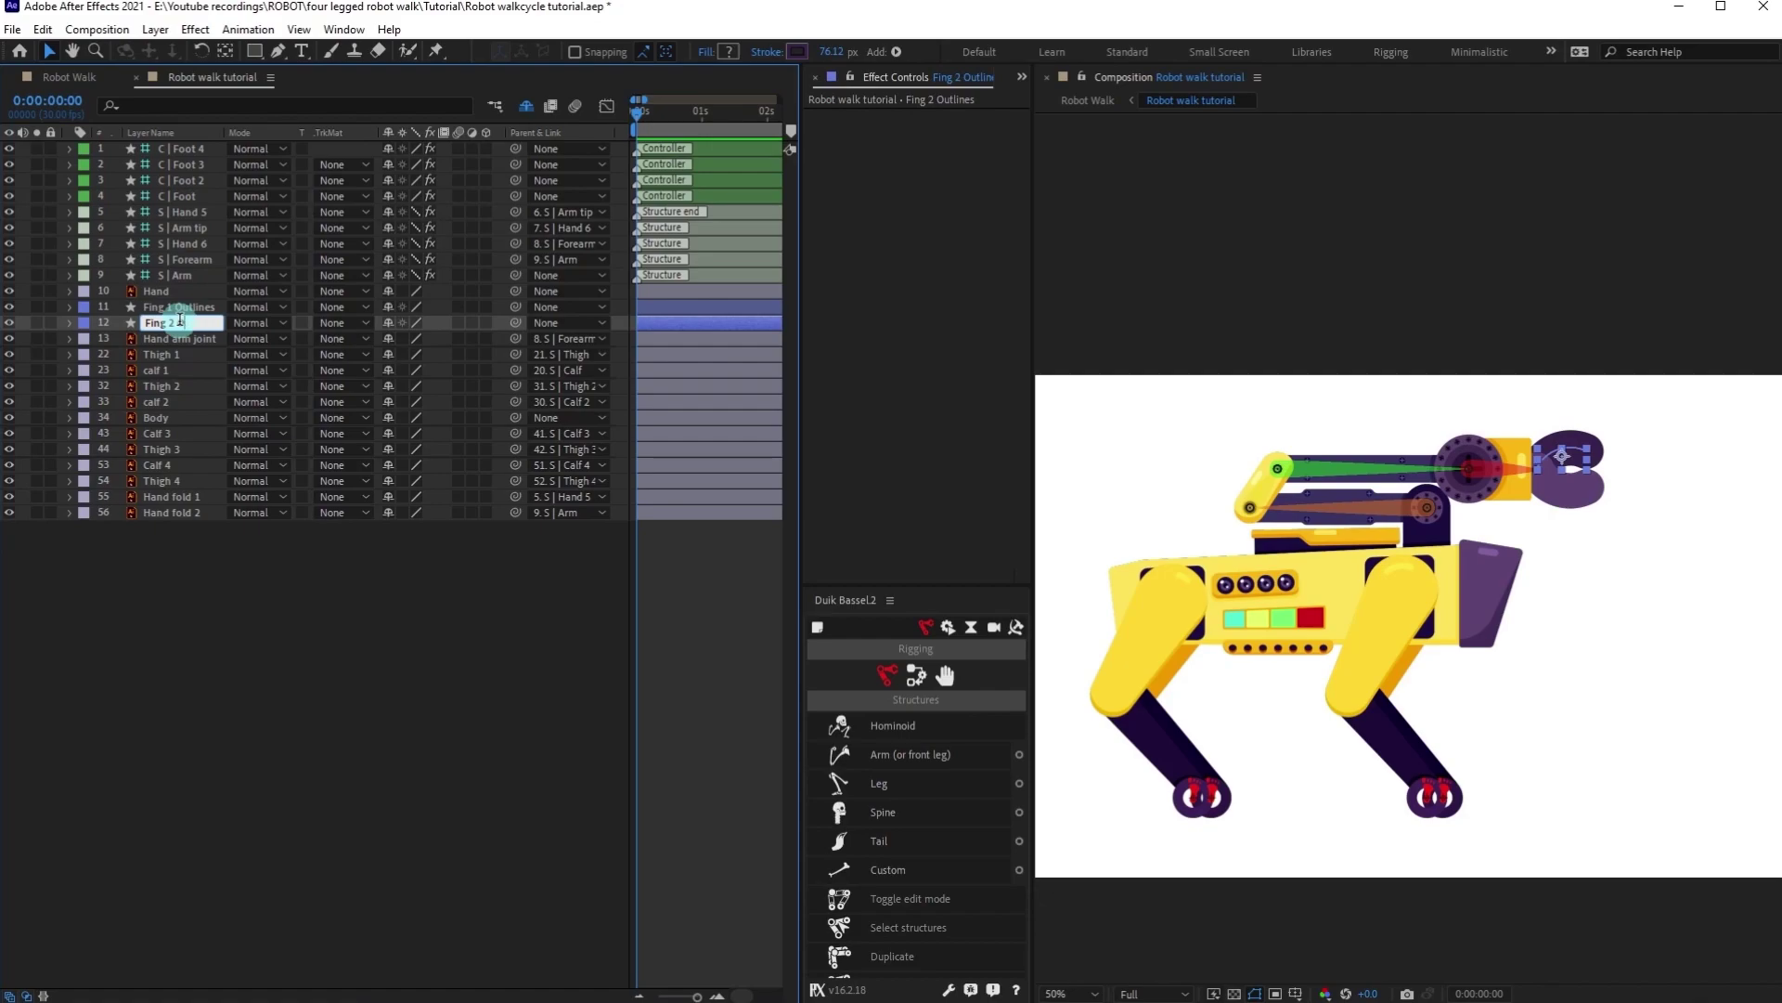
{"action": "key", "text": "shift+Tab"}
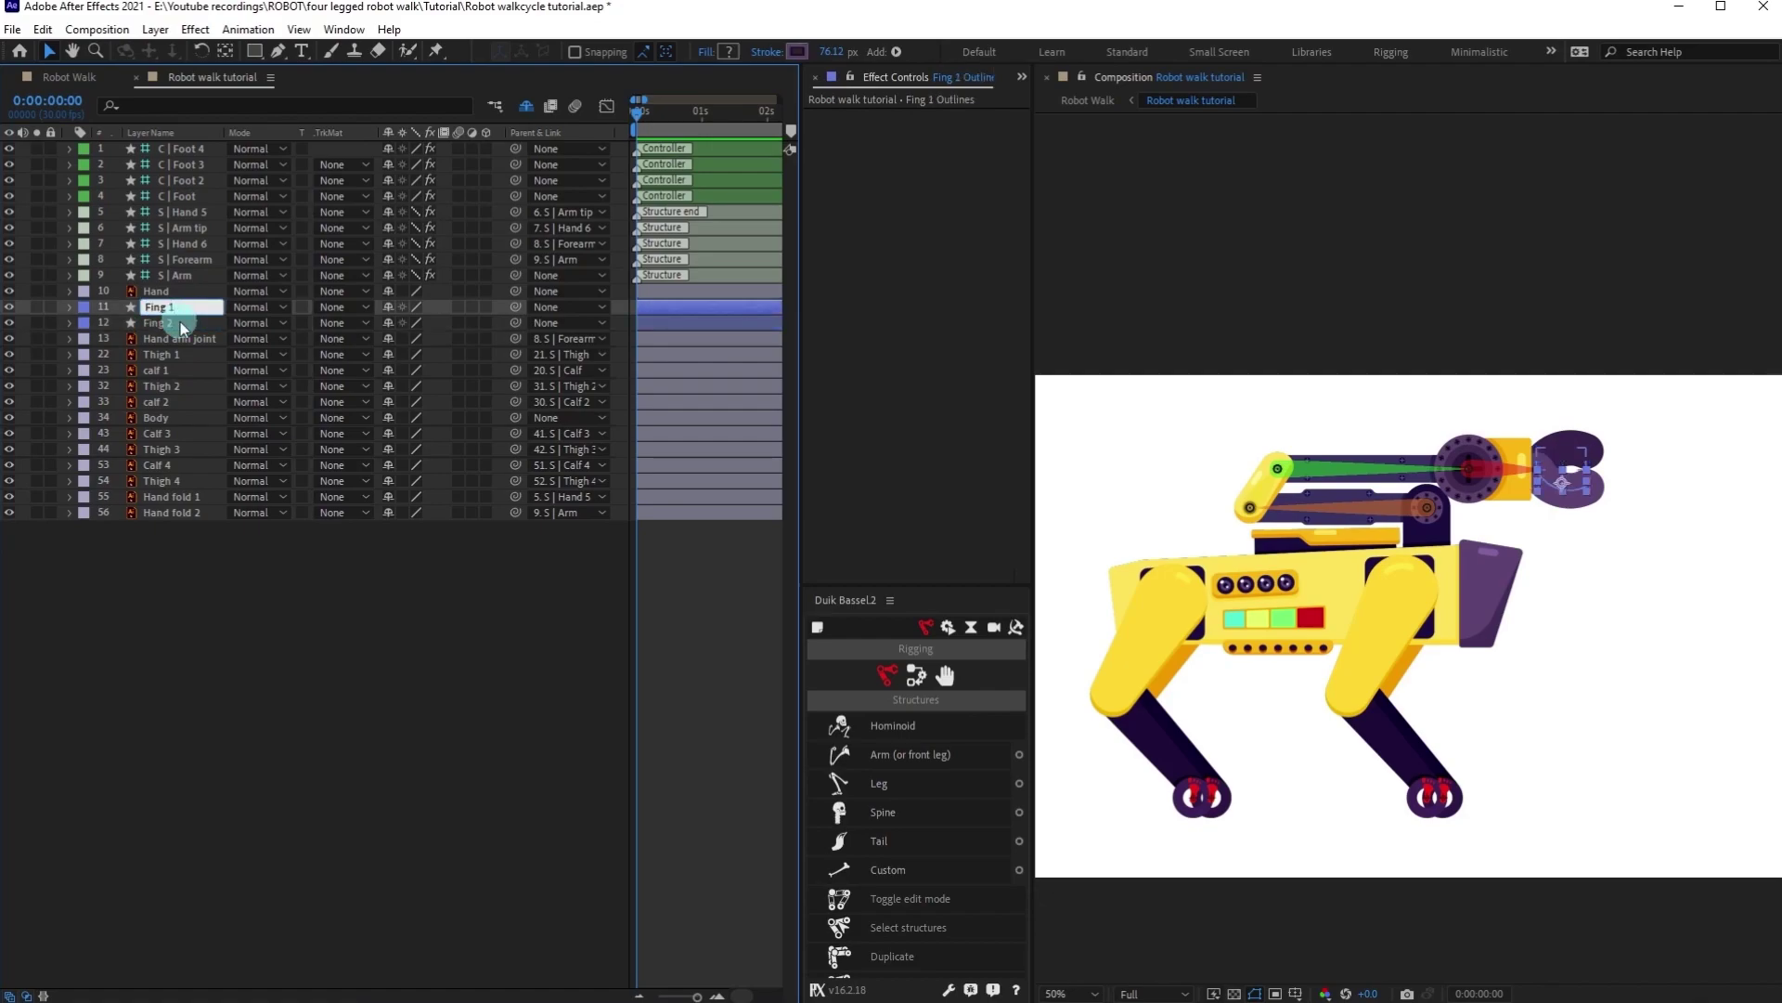
Move the anchor points of Fing 1 and Fing 2 to the claw's pivot at the end of the hand.
{"action": "scroll", "coordinate": [1584, 509], "scroll_direction": "up", "scroll_amount": 2}
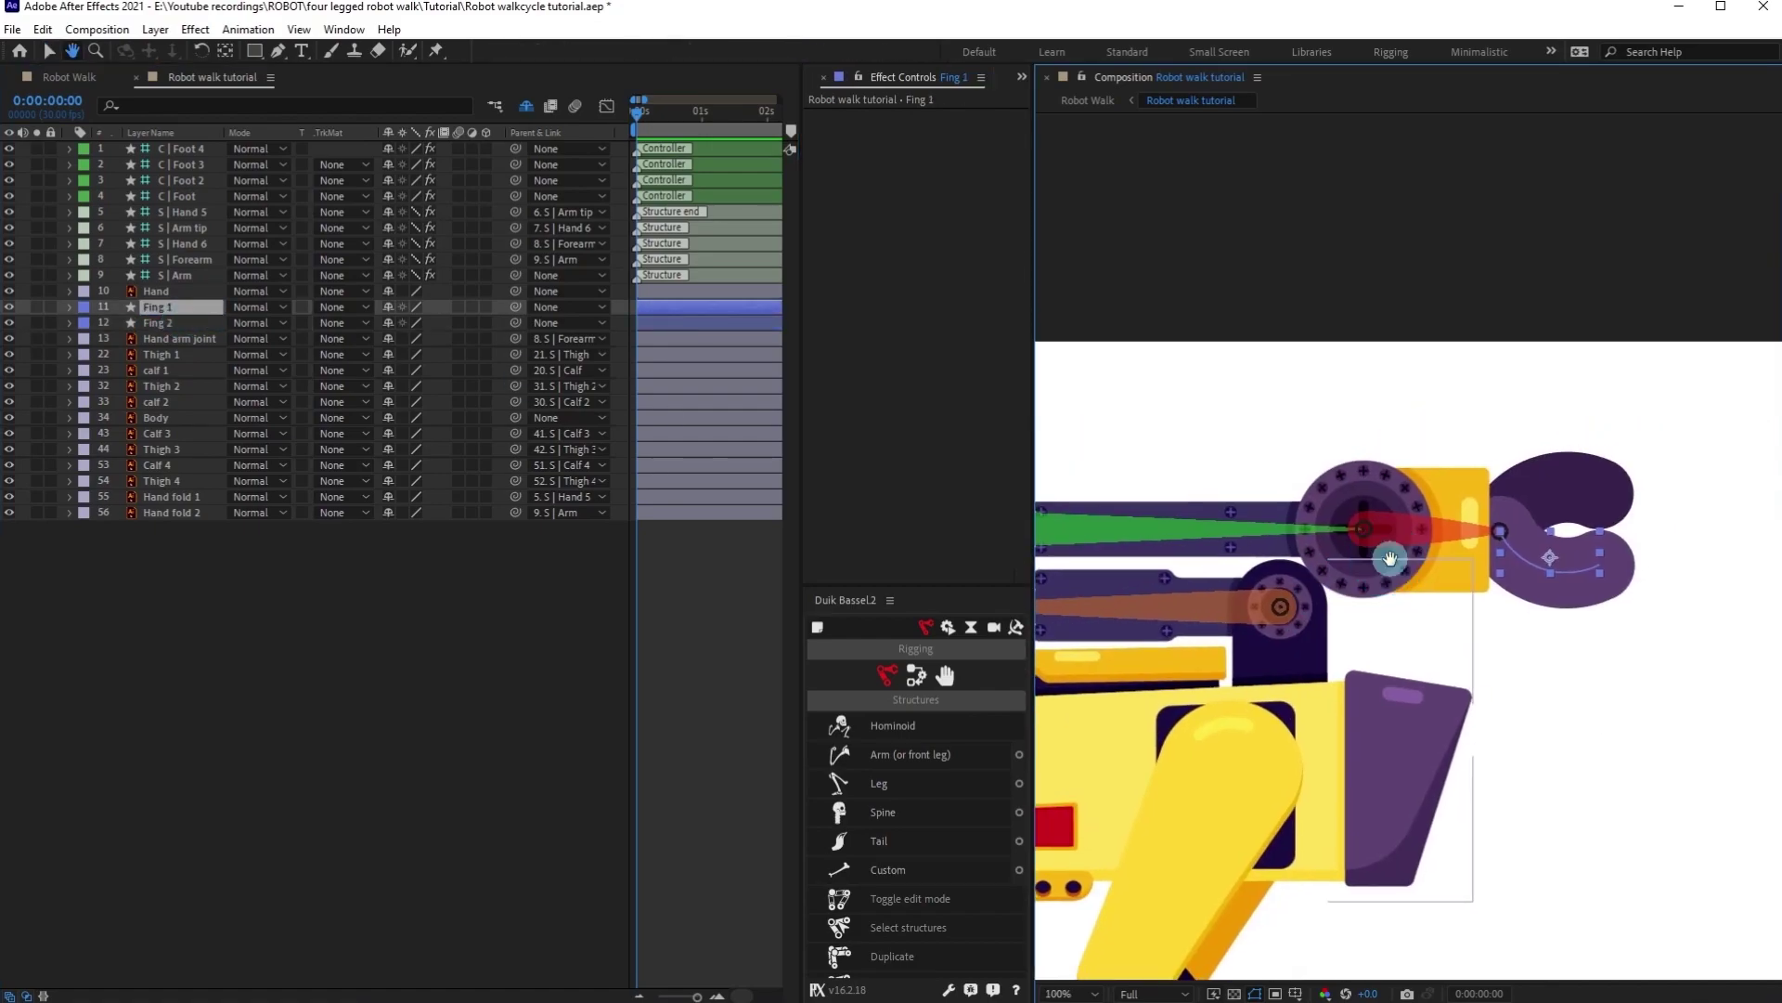
{"action": "left_click_drag", "start_coordinate": [1551, 559], "coordinate": [1501, 529]}
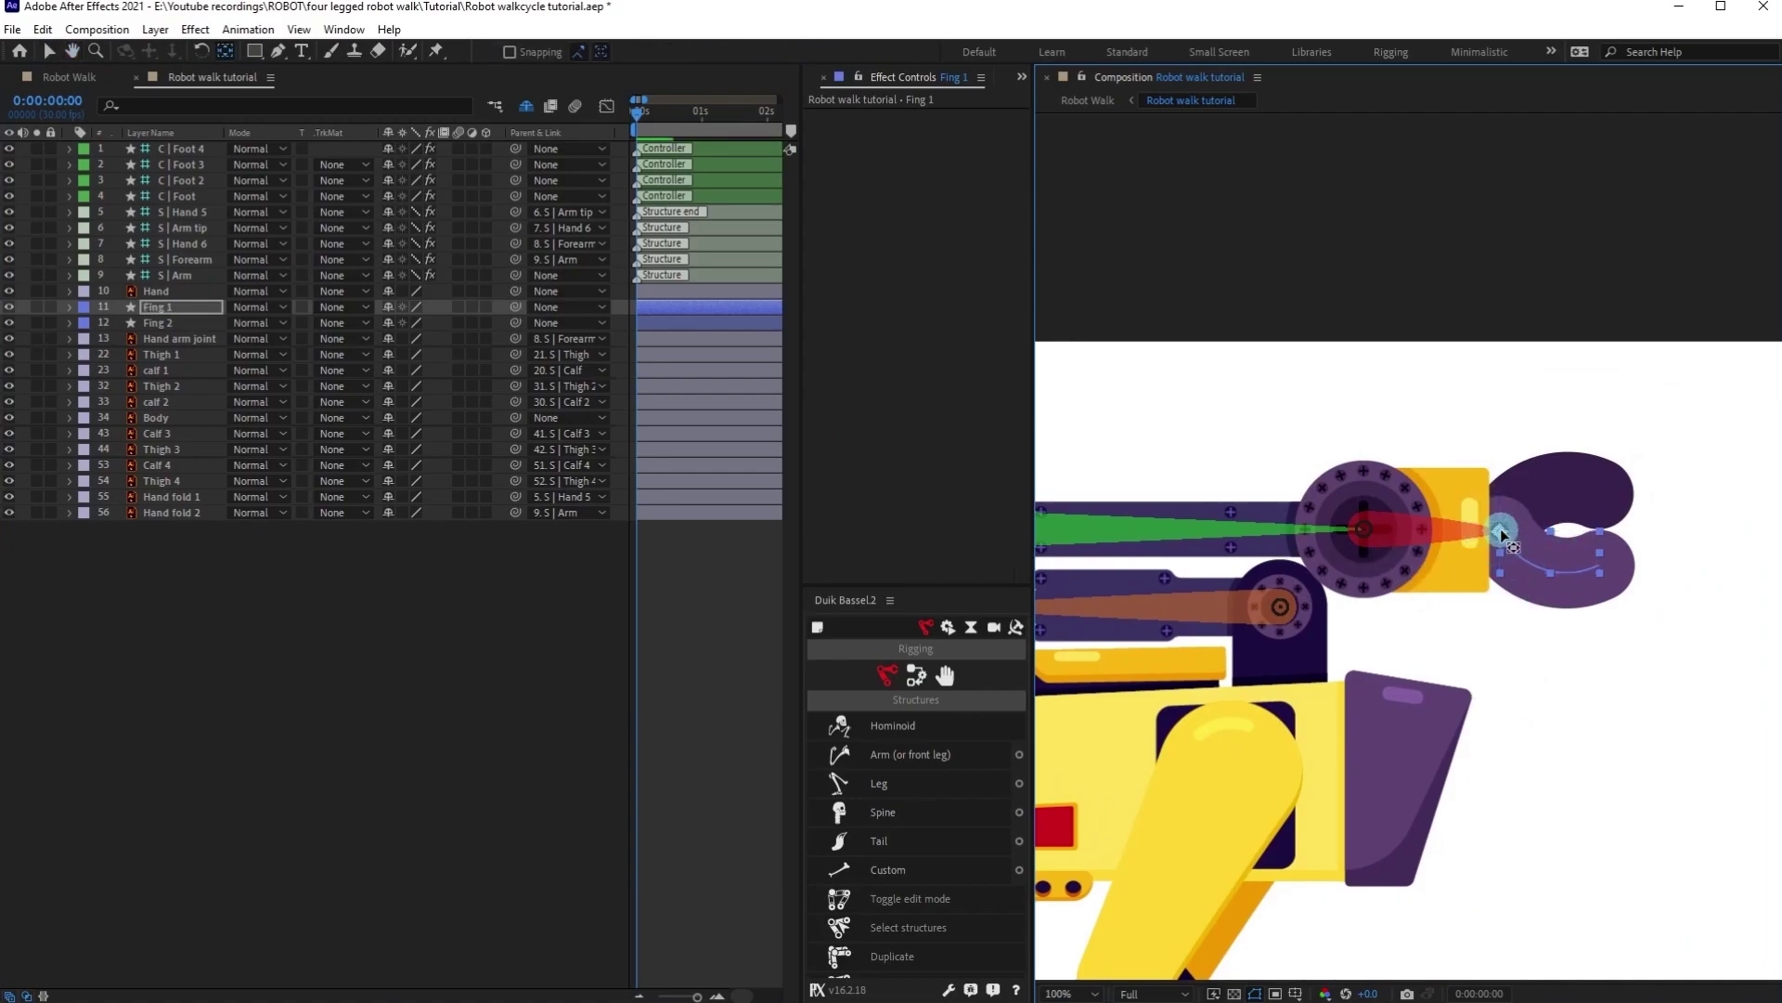
{"action": "left_click", "coordinate": [153, 323]}
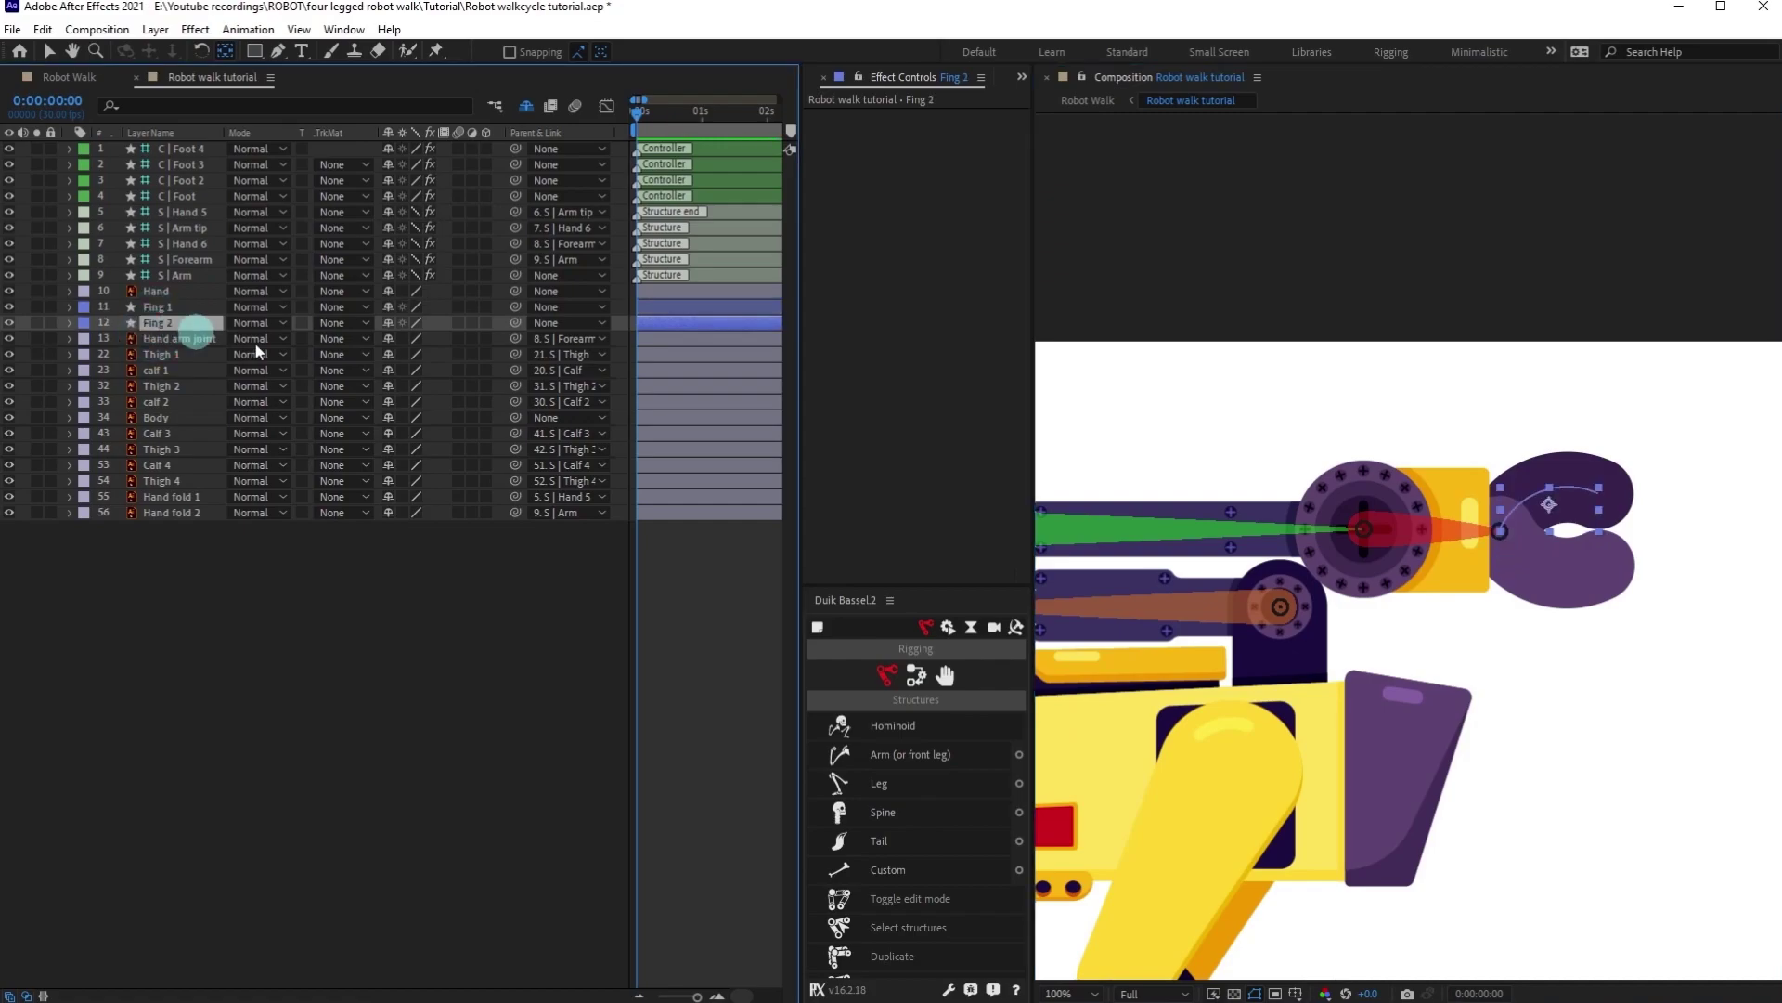
{"action": "left_click_drag", "start_coordinate": [1506, 529], "coordinate": [1500, 529]}
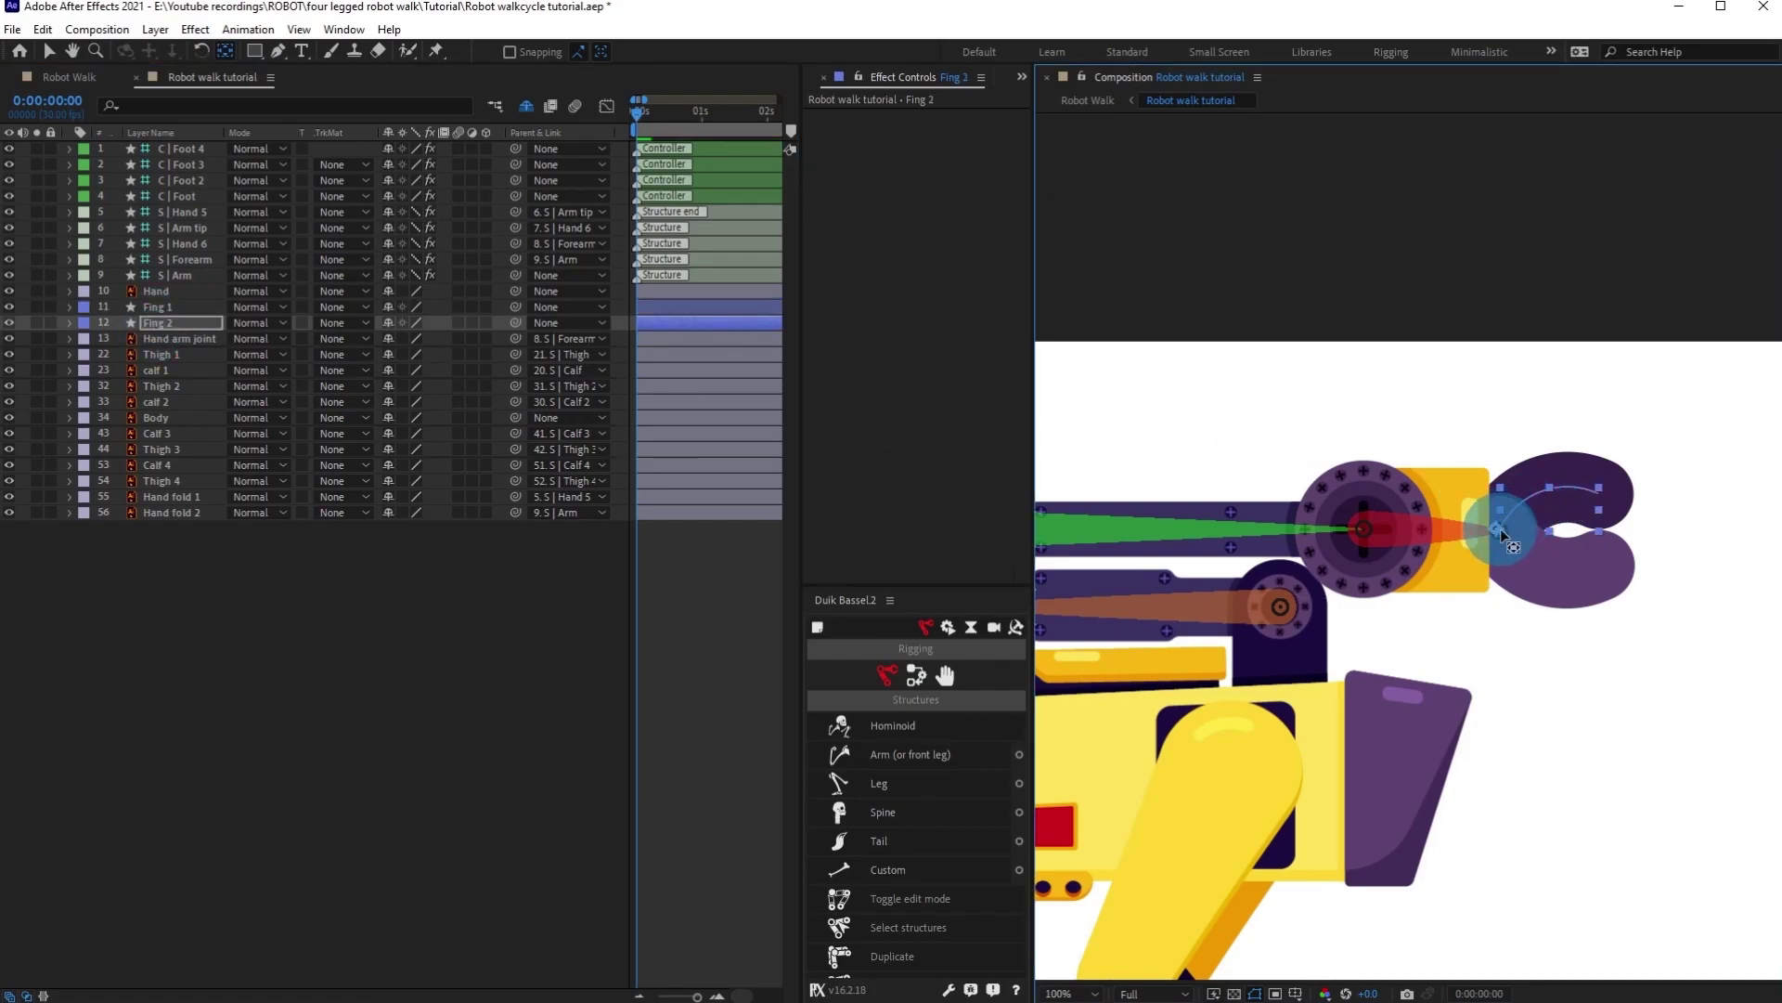
{"action": "left_click", "coordinate": [149, 325]}
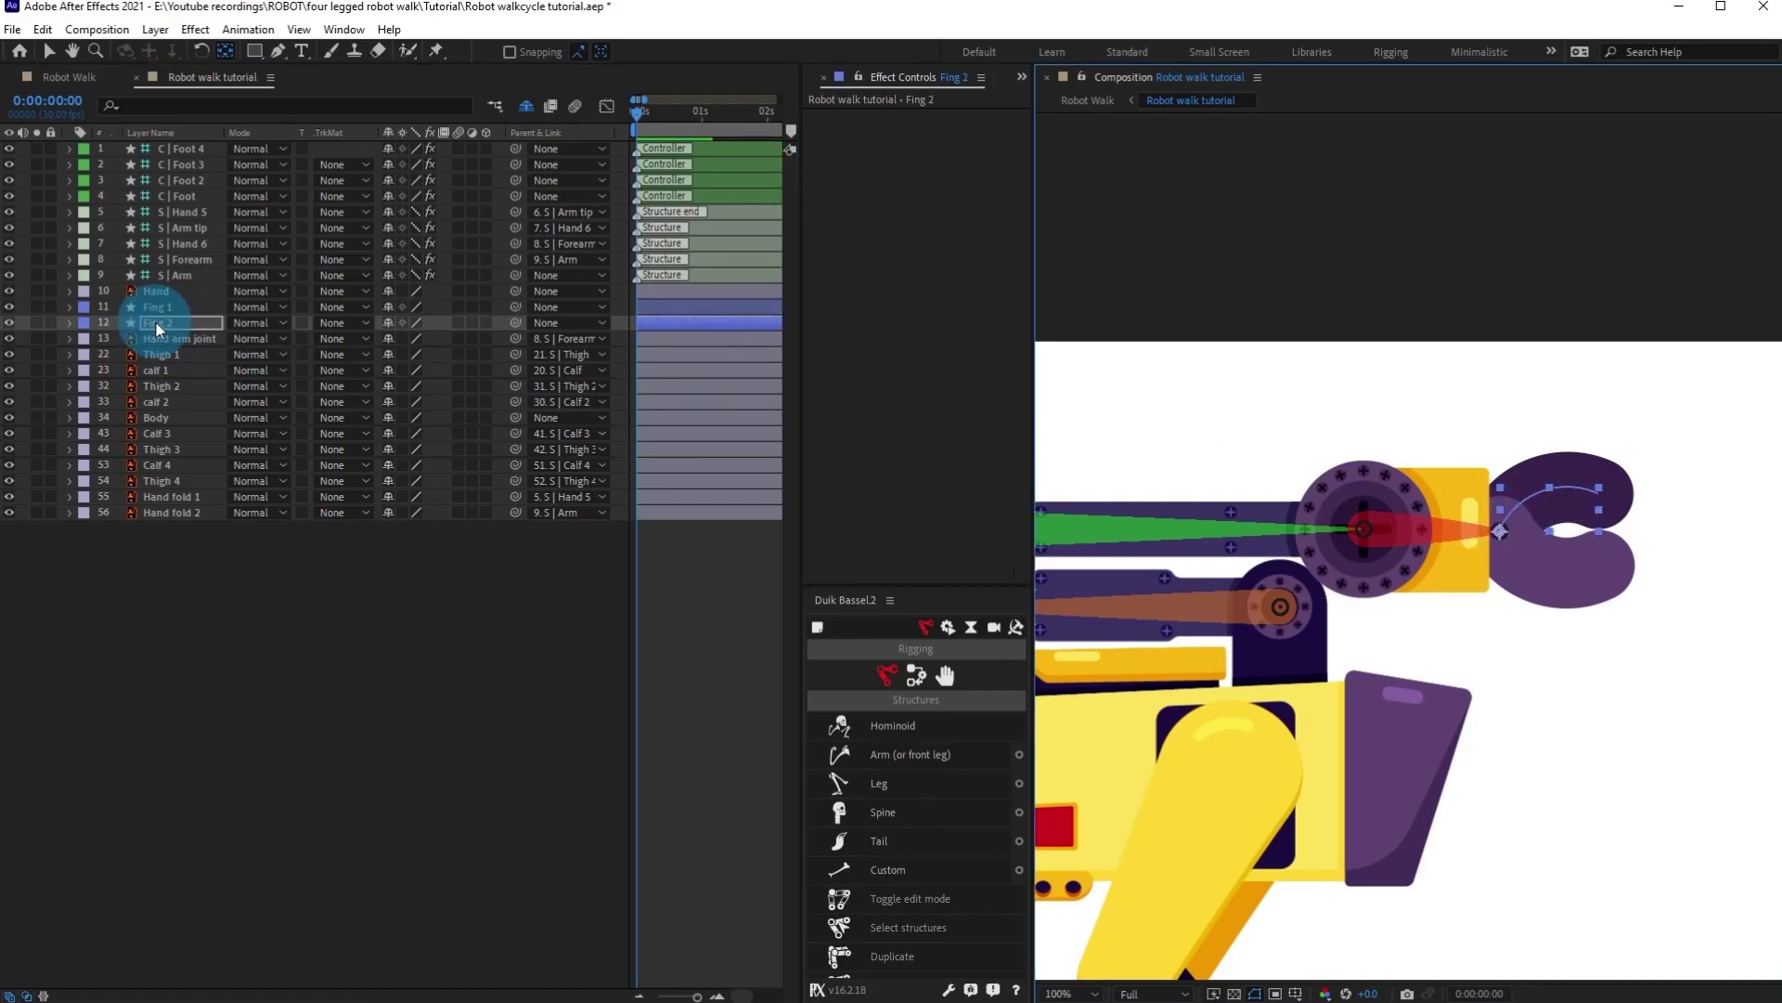
Parent Fing 2 to Fing 1, and Fing 1 to the Hand layer.
{"action": "left_click_drag", "start_coordinate": [516, 322], "coordinate": [171, 309]}
{"action": "left_click", "coordinate": [206, 308]}
{"action": "left_click_drag", "start_coordinate": [513, 307], "coordinate": [169, 292]}
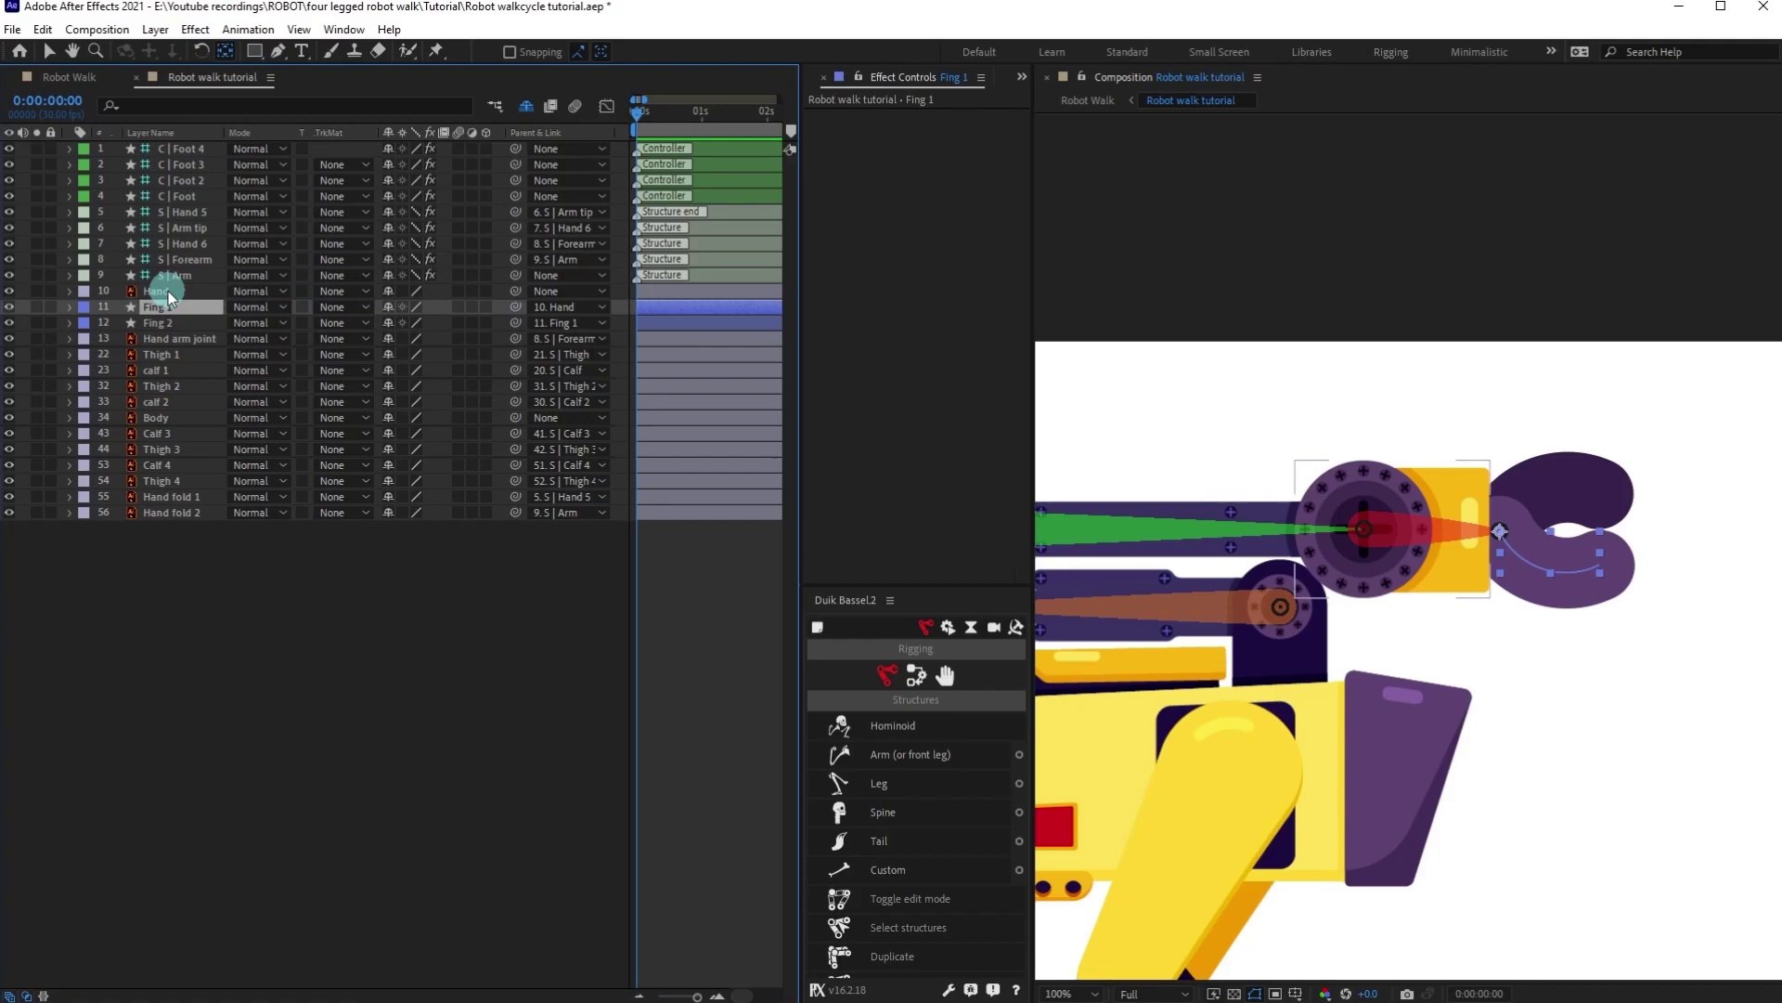
Parent the Hand layer to the S | Hand 6 structure.
{"action": "left_click", "coordinate": [169, 292]}
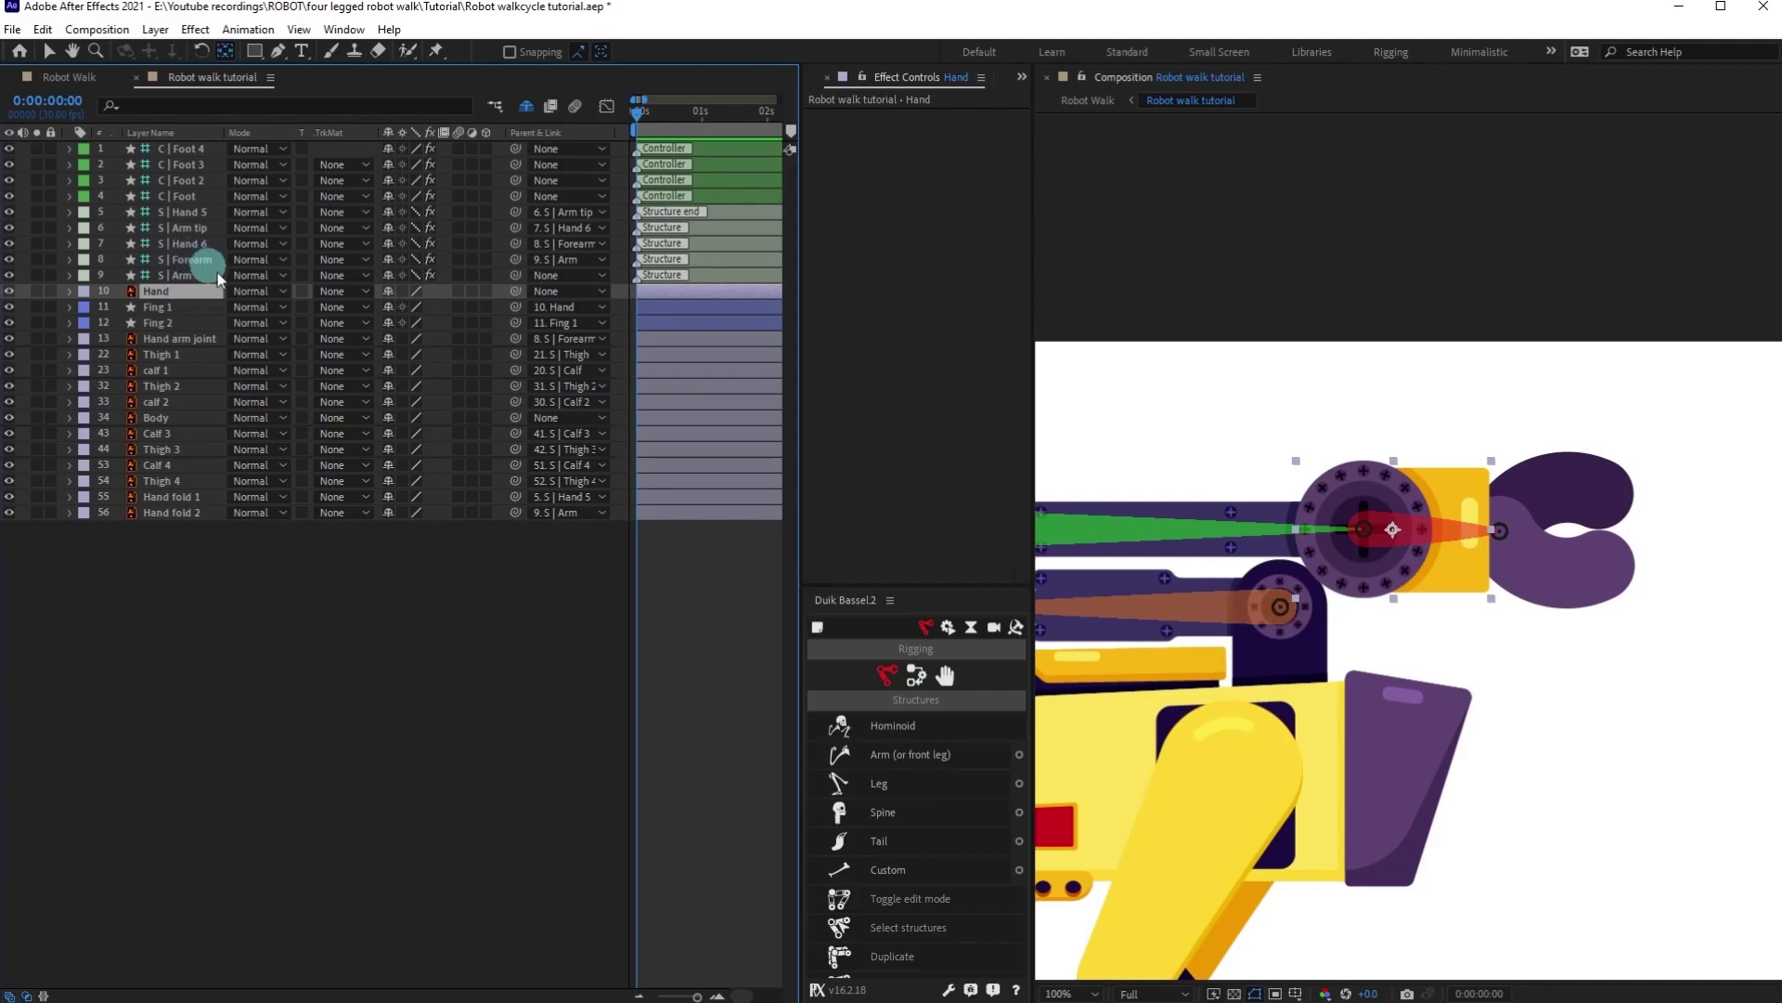
{"action": "left_click_drag", "start_coordinate": [505, 298], "coordinate": [199, 245]}
{"action": "key", "text": "comma"}
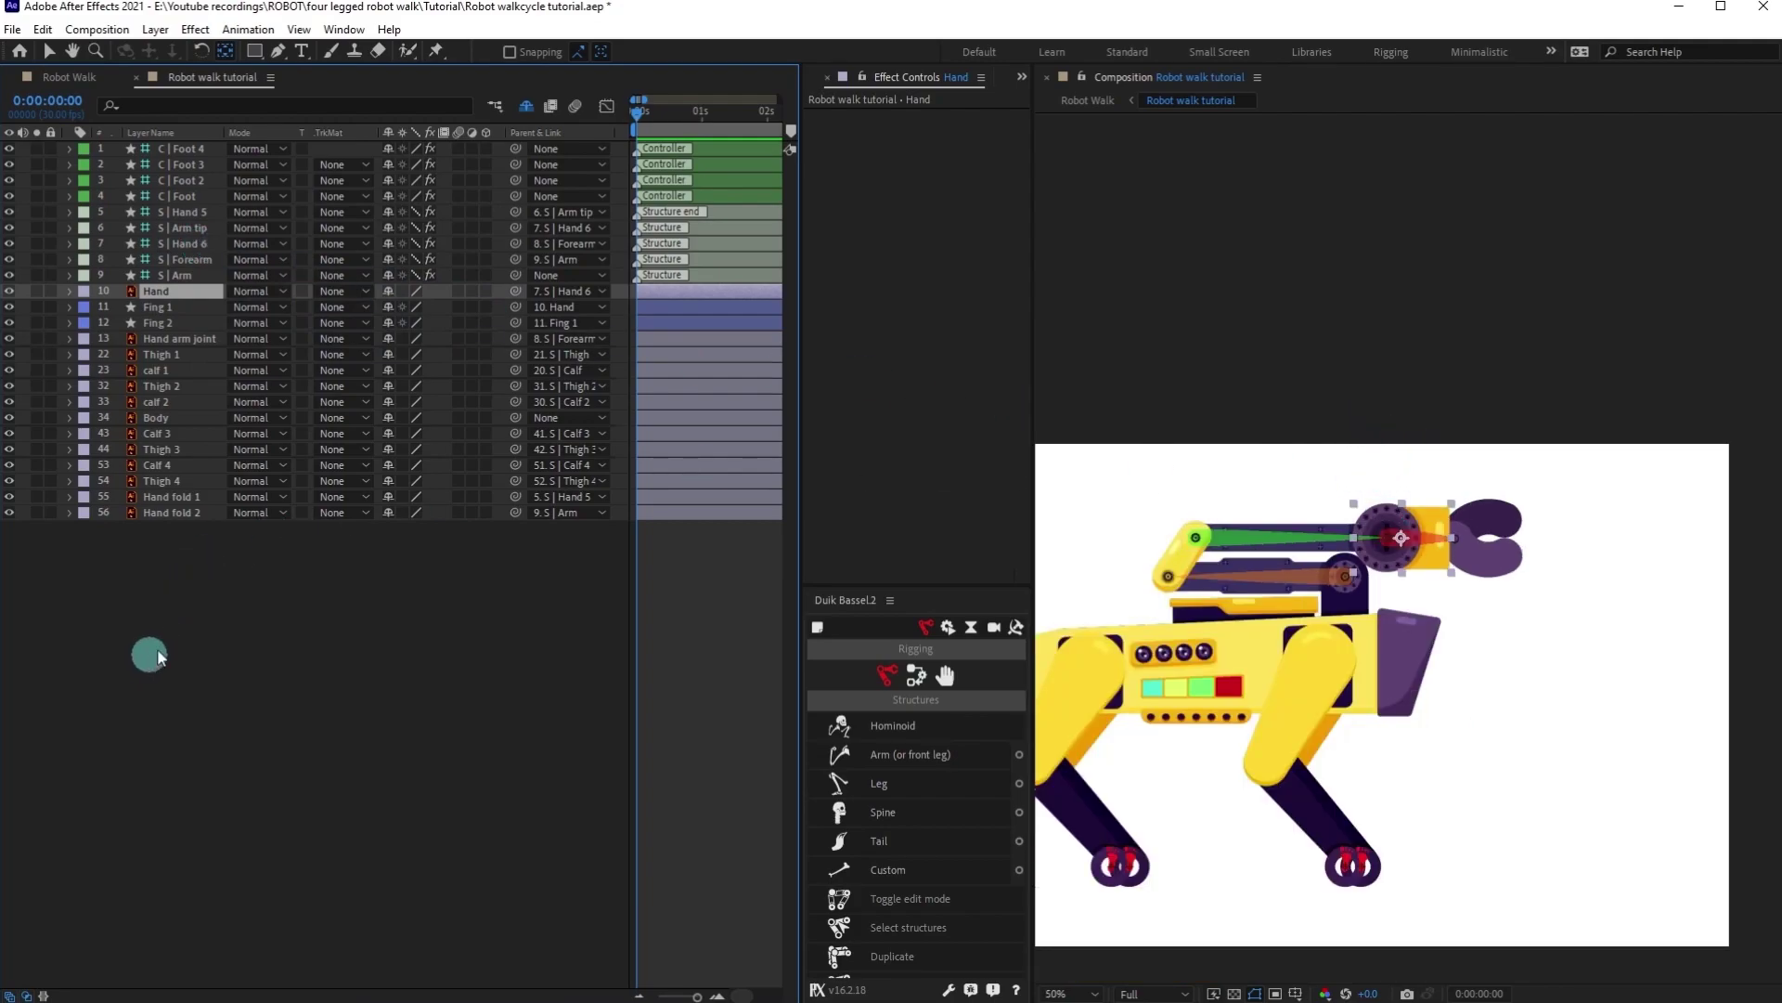
Apply Duik's Auto-rig & IK to the five arm structures from S | Arm to S | Hand 5.
{"action": "left_click", "coordinate": [181, 276]}
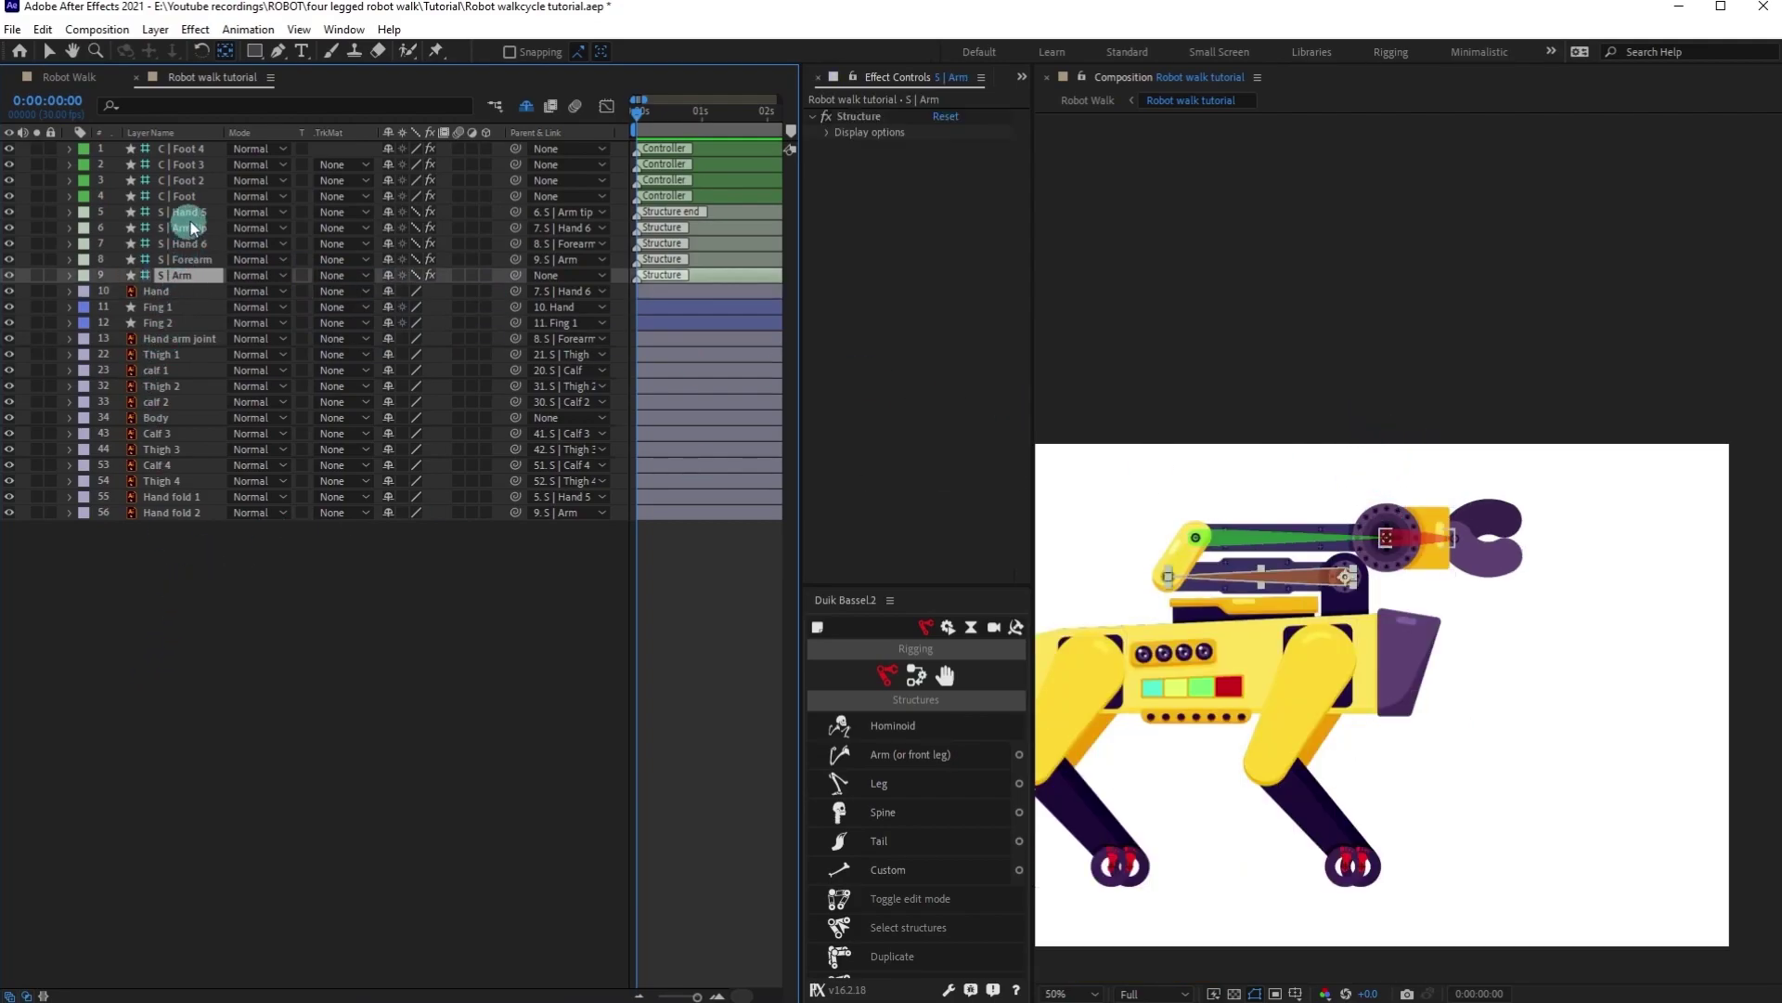
{"action": "left_click", "coordinate": [197, 209], "text": "shift"}
{"action": "left_click", "coordinate": [927, 680]}
{"action": "left_click", "coordinate": [909, 732]}
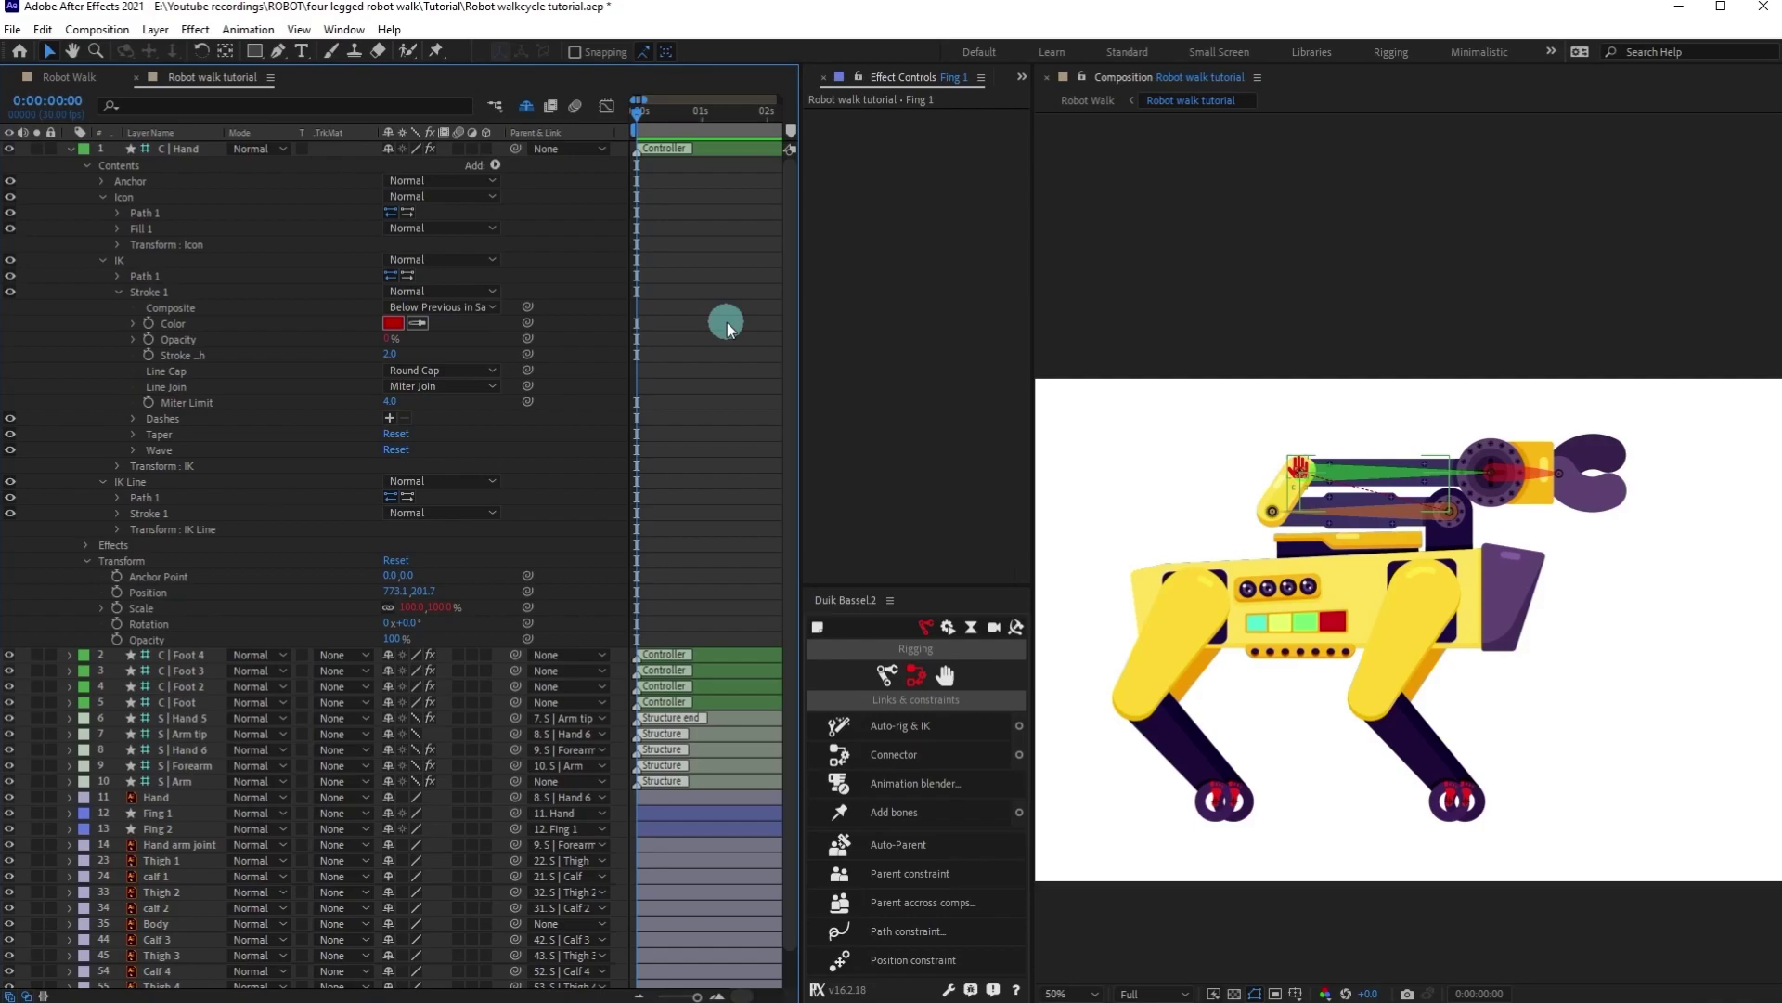
Test the arm's IK by moving the C | Hand controller forward past the robot's head, and undo the move.
{"action": "left_click", "coordinate": [191, 148]}
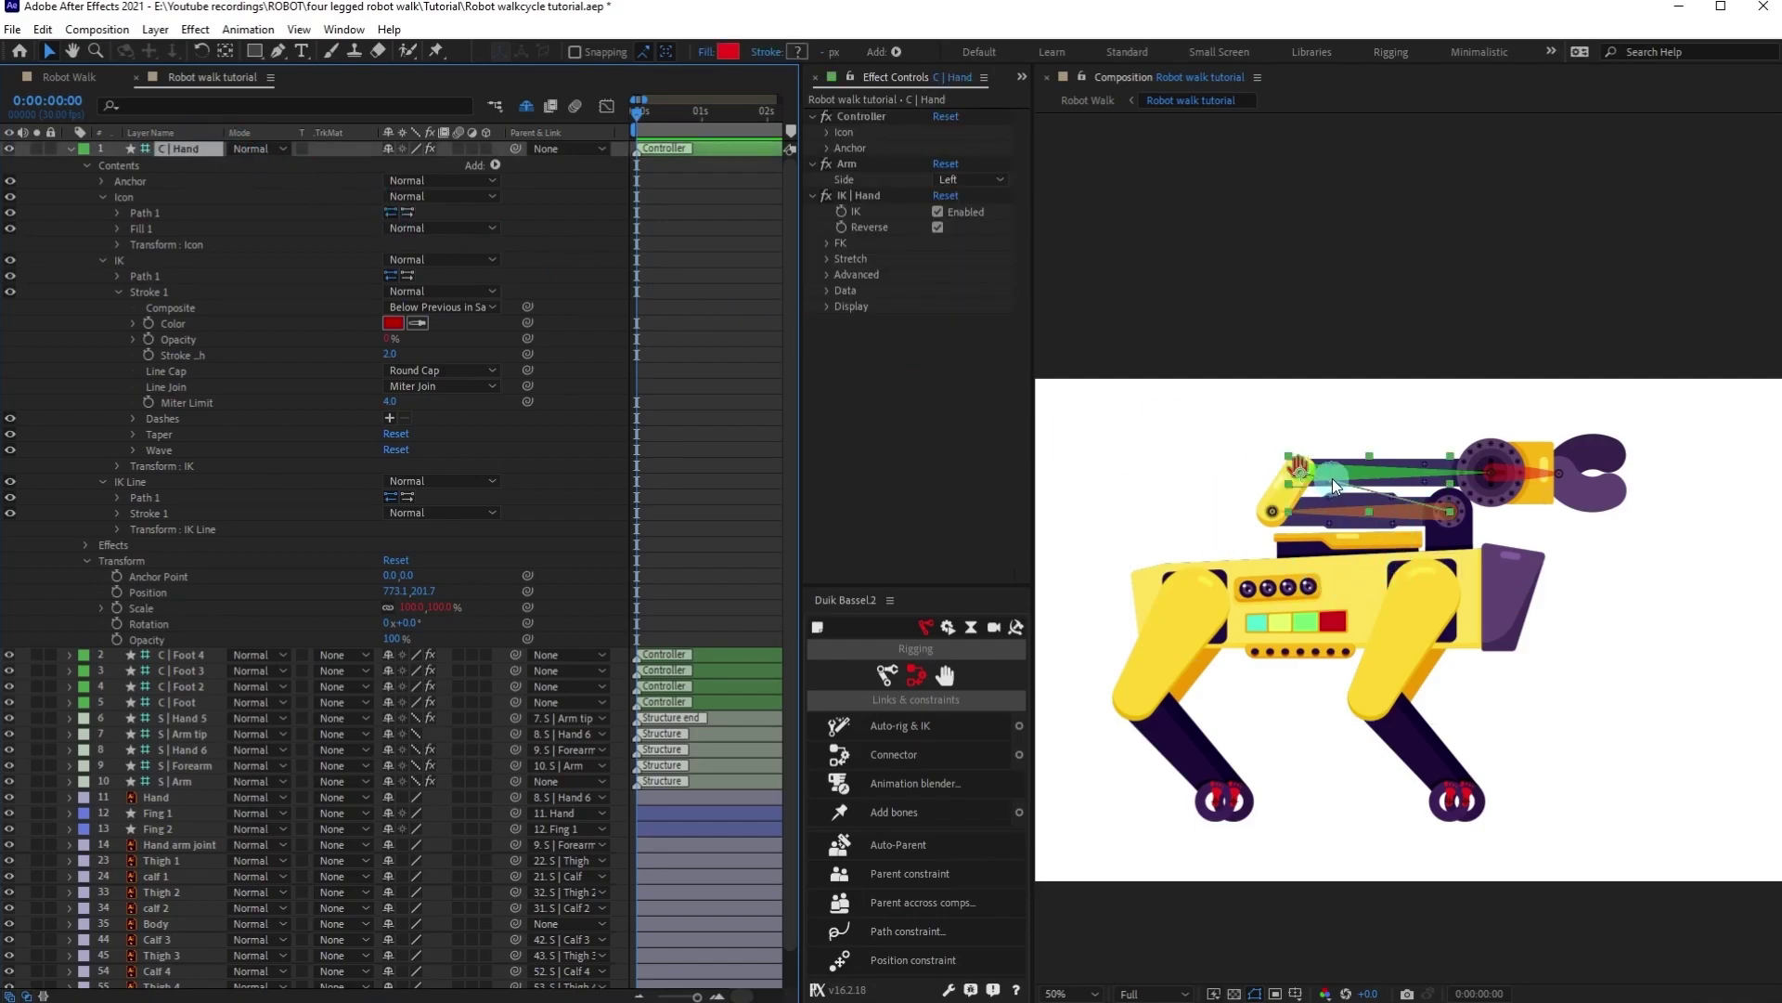
{"action": "left_click_drag", "start_coordinate": [1301, 467], "coordinate": [1602, 504]}
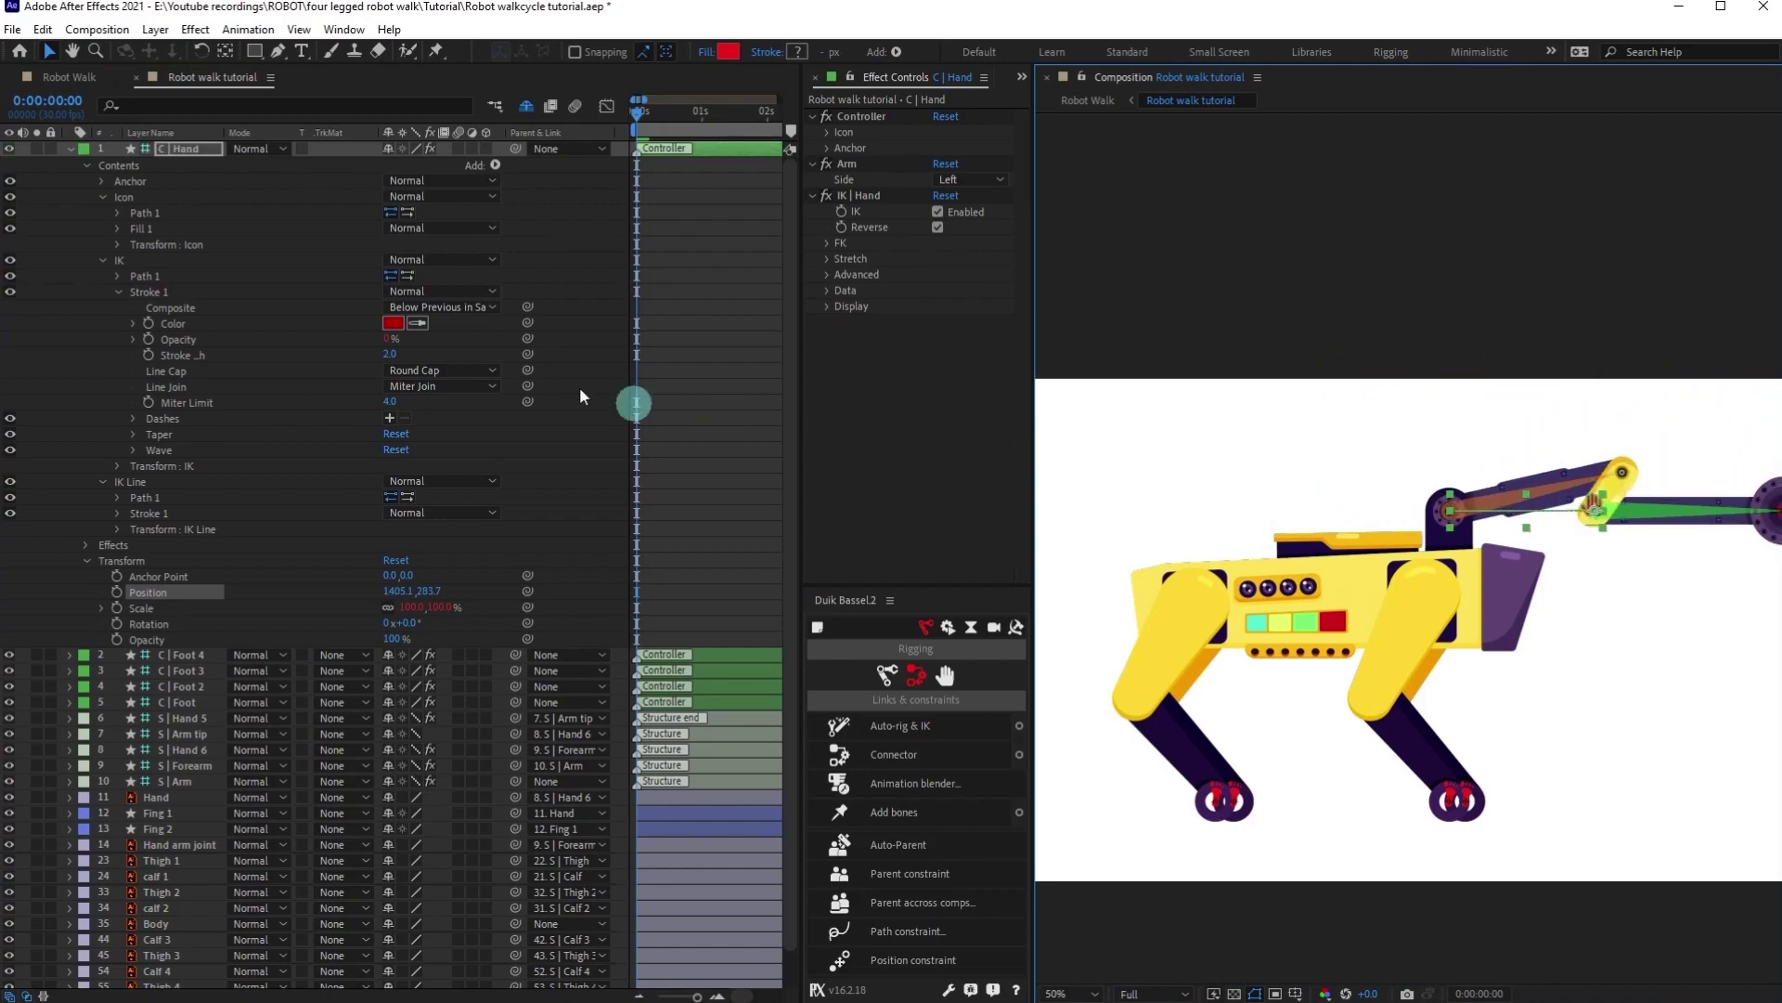
{"action": "key", "text": "ctrl+z"}
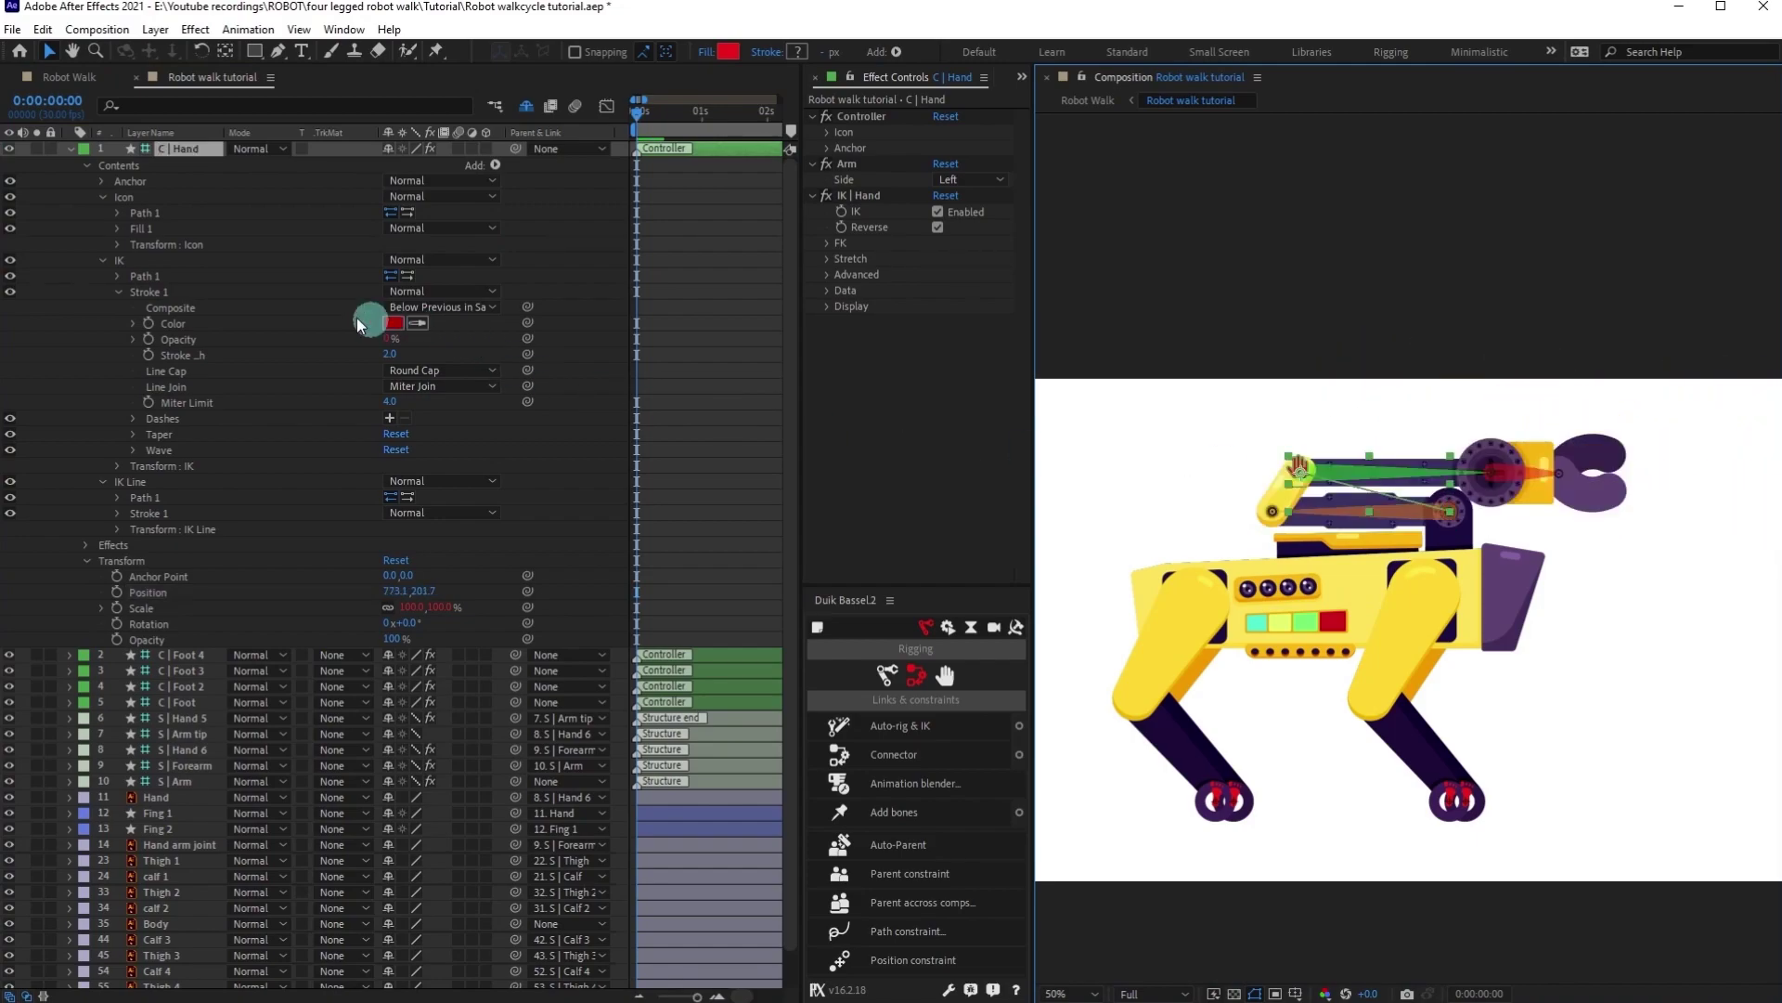
Test the rotation of the Hand and Fing 1 layers, and undo the changes.
{"action": "left_click", "coordinate": [158, 797]}
{"action": "key", "text": "r"}
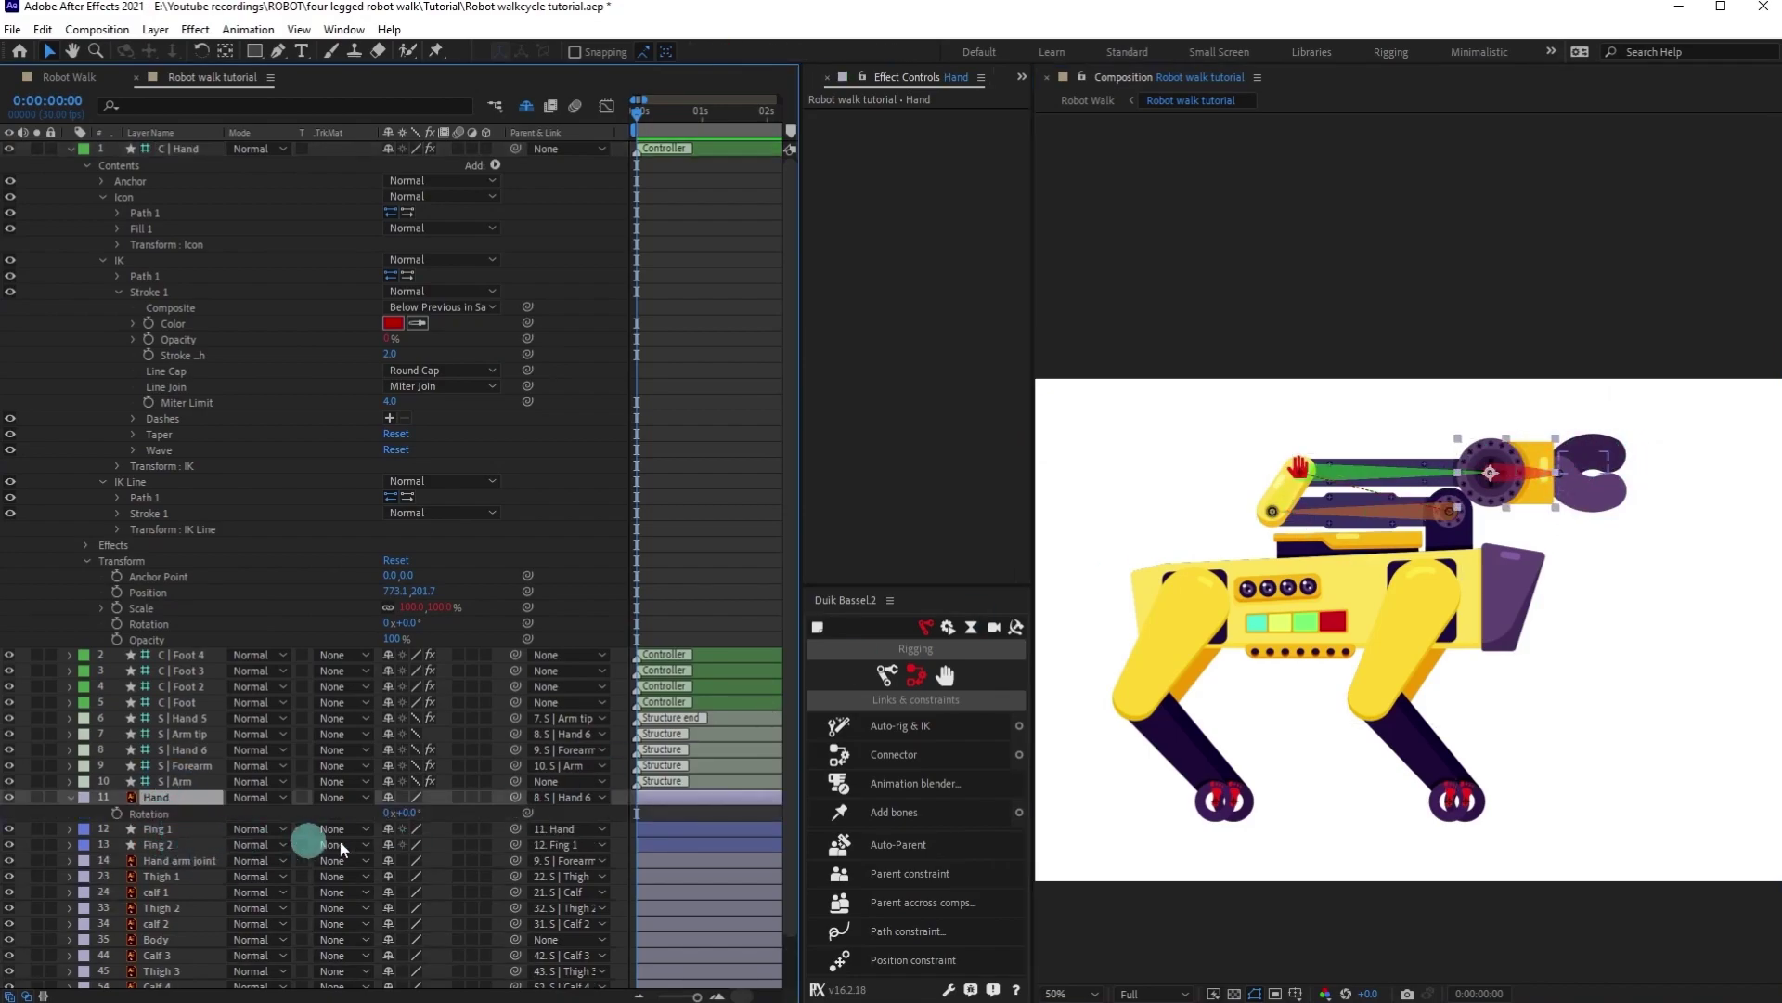
{"action": "left_click_drag", "start_coordinate": [409, 813], "coordinate": [407, 843]}
{"action": "key", "text": "ctrl+z"}
{"action": "left_click", "coordinate": [170, 829]}
{"action": "key", "text": "r"}
{"action": "key", "text": "ctrl+z"}
Parent the C | Hand controller and the S | Arm structure to the Body layer.
{"action": "left_click", "coordinate": [695, 501]}
{"action": "left_click", "coordinate": [69, 149]}
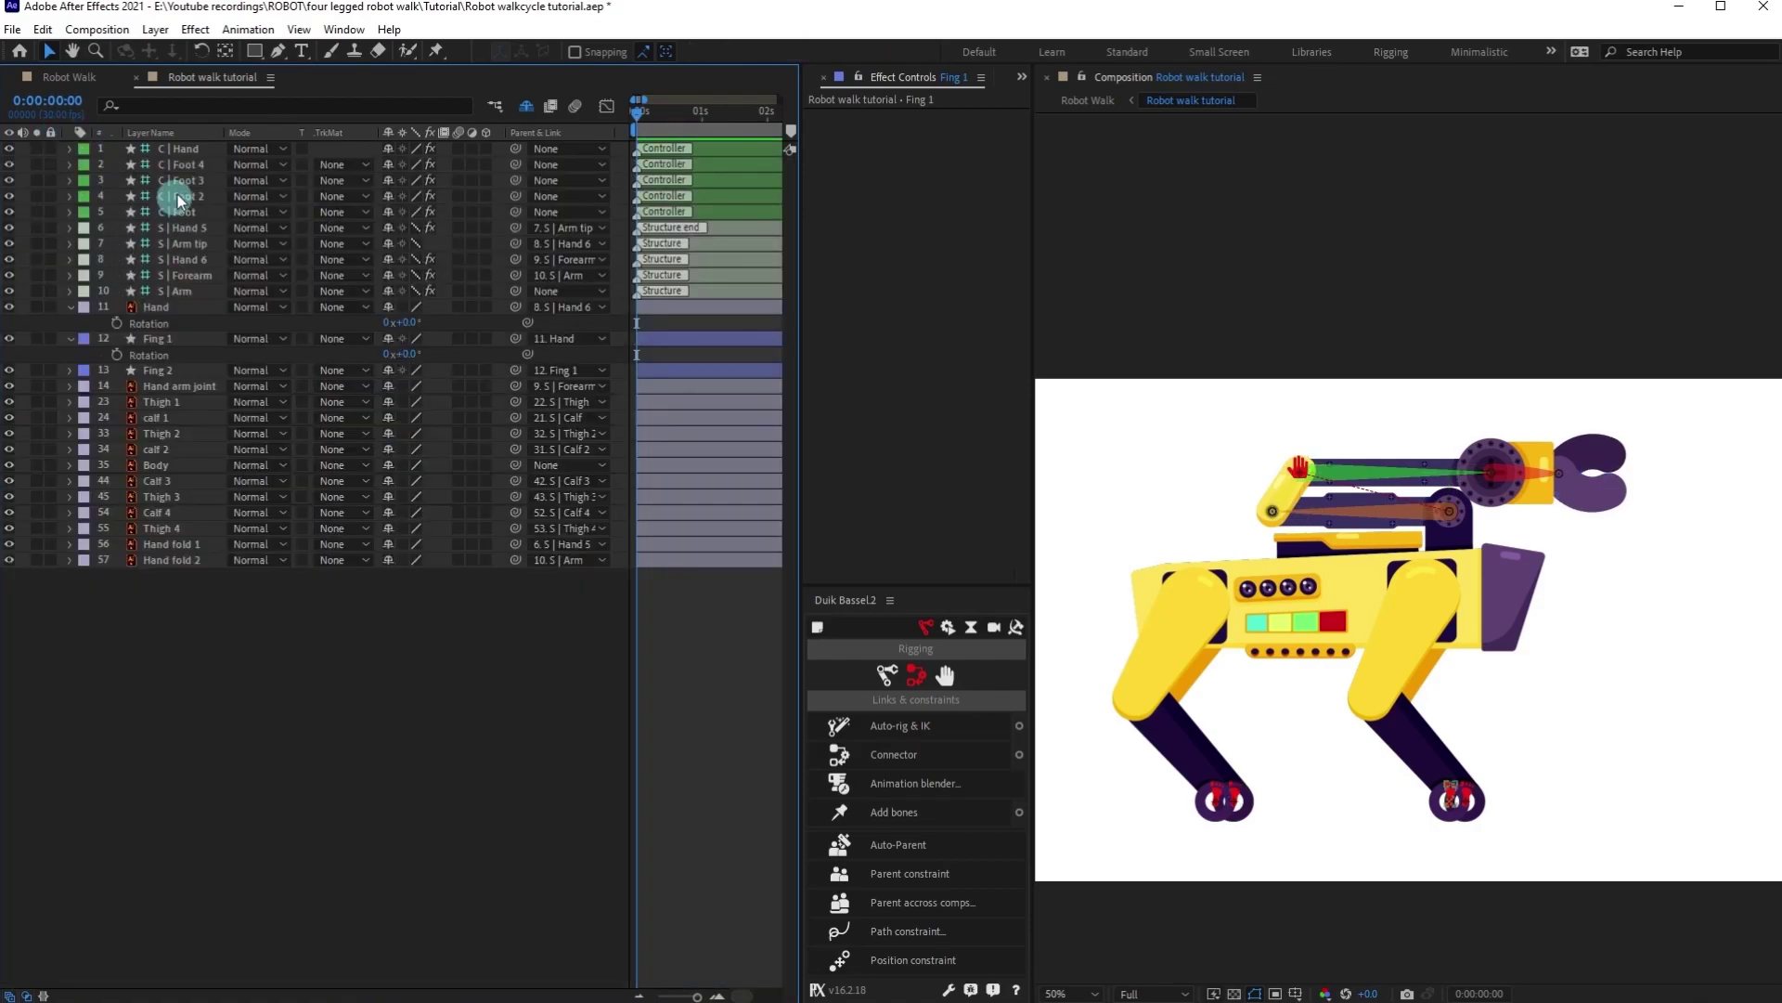
{"action": "left_click", "coordinate": [182, 150]}
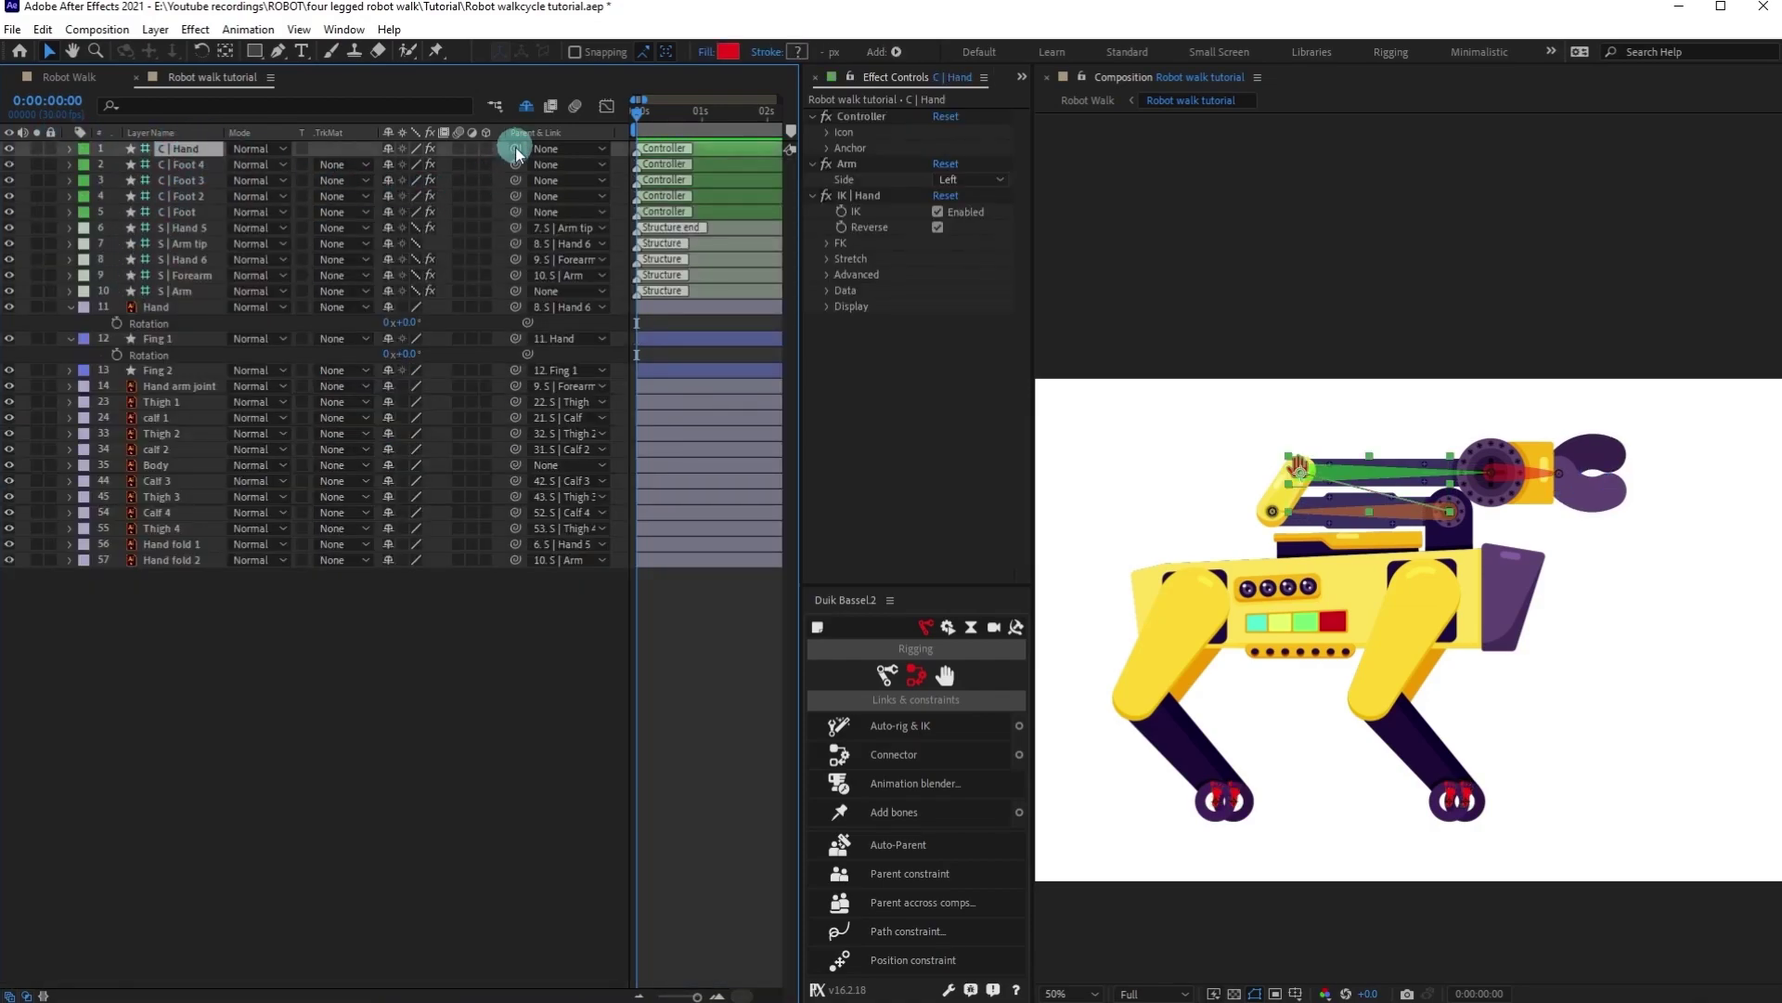
{"action": "left_click_drag", "start_coordinate": [514, 150], "coordinate": [177, 462]}
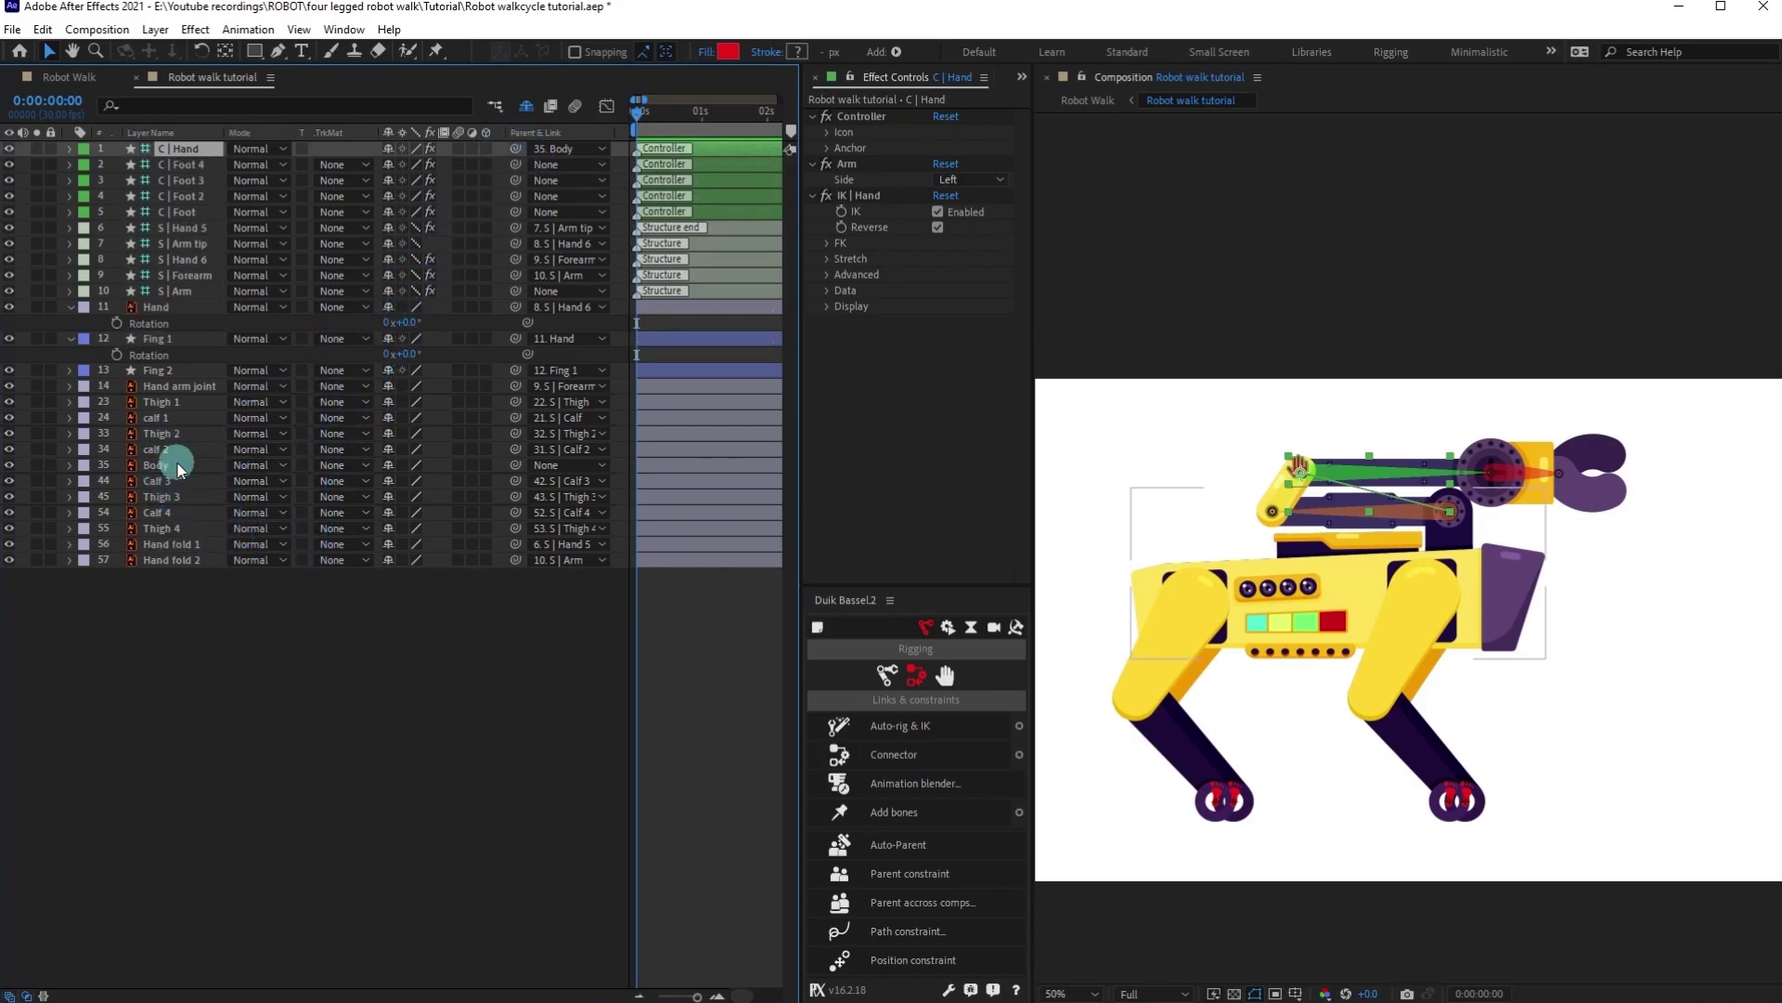
{"action": "left_click", "coordinate": [186, 291]}
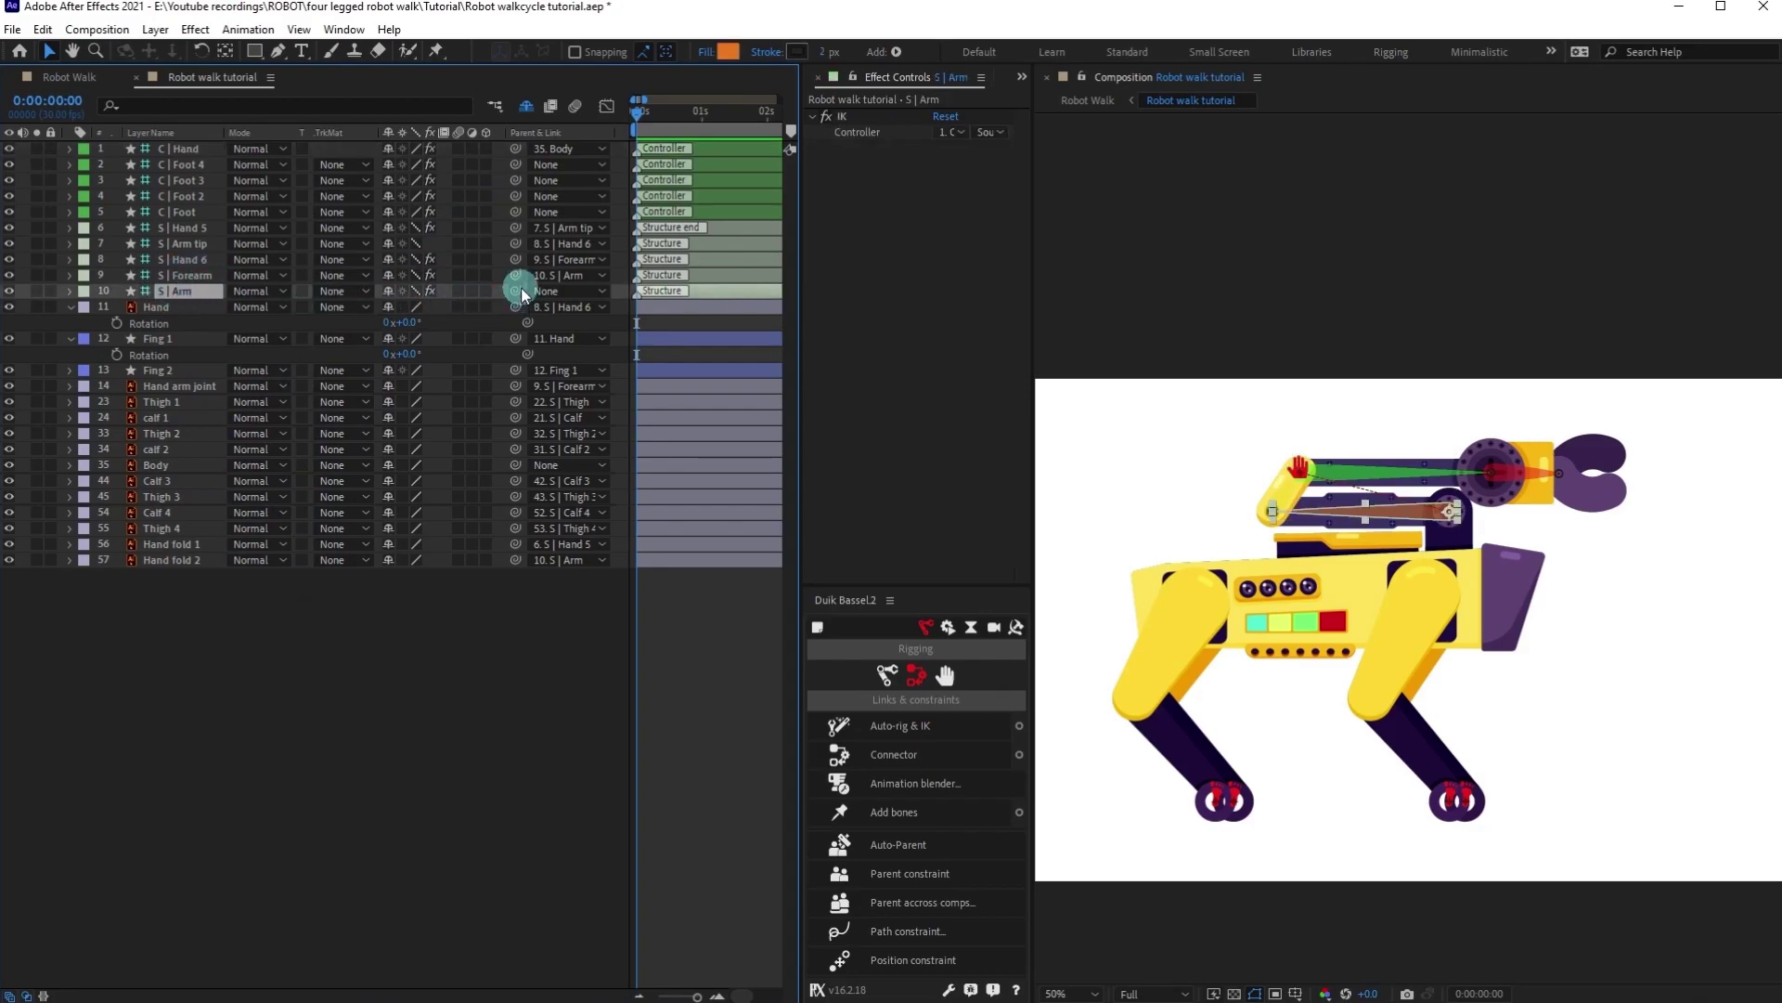
{"action": "left_click_drag", "start_coordinate": [514, 292], "coordinate": [167, 465]}
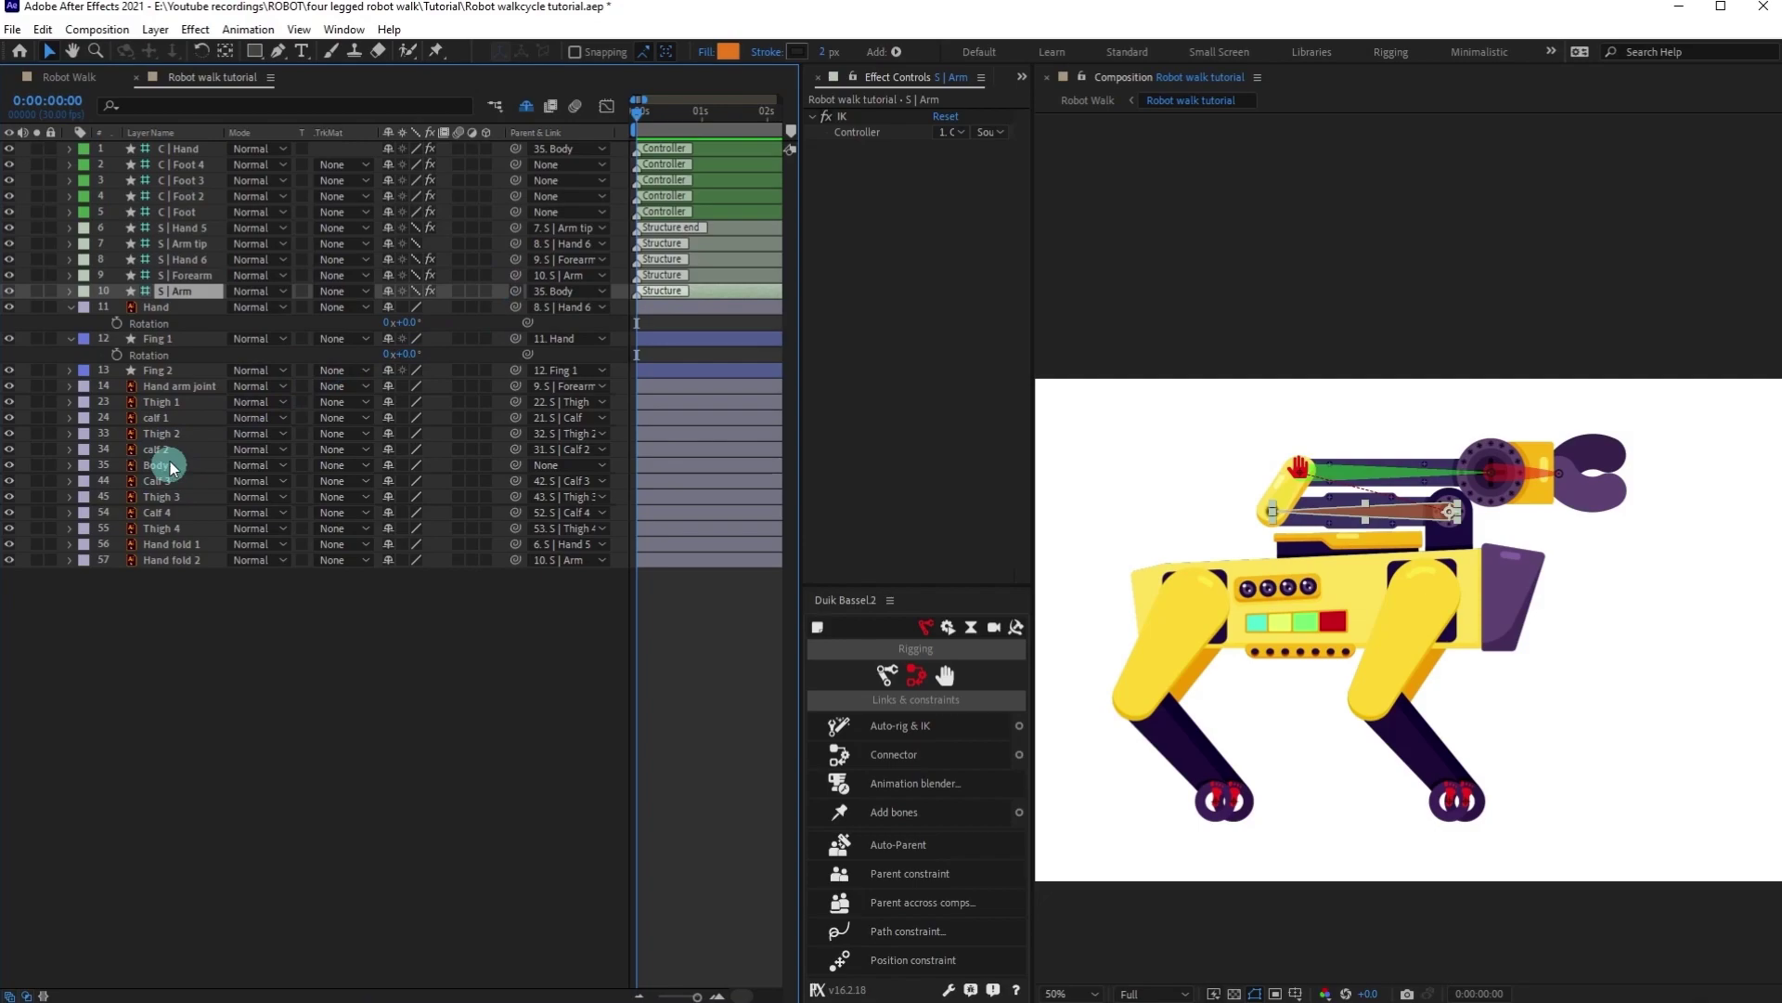
Turn off the visibility of the five arm structure layers and mark them shy so they leave the layer list.
{"action": "left_click", "coordinate": [188, 228], "text": "shift"}
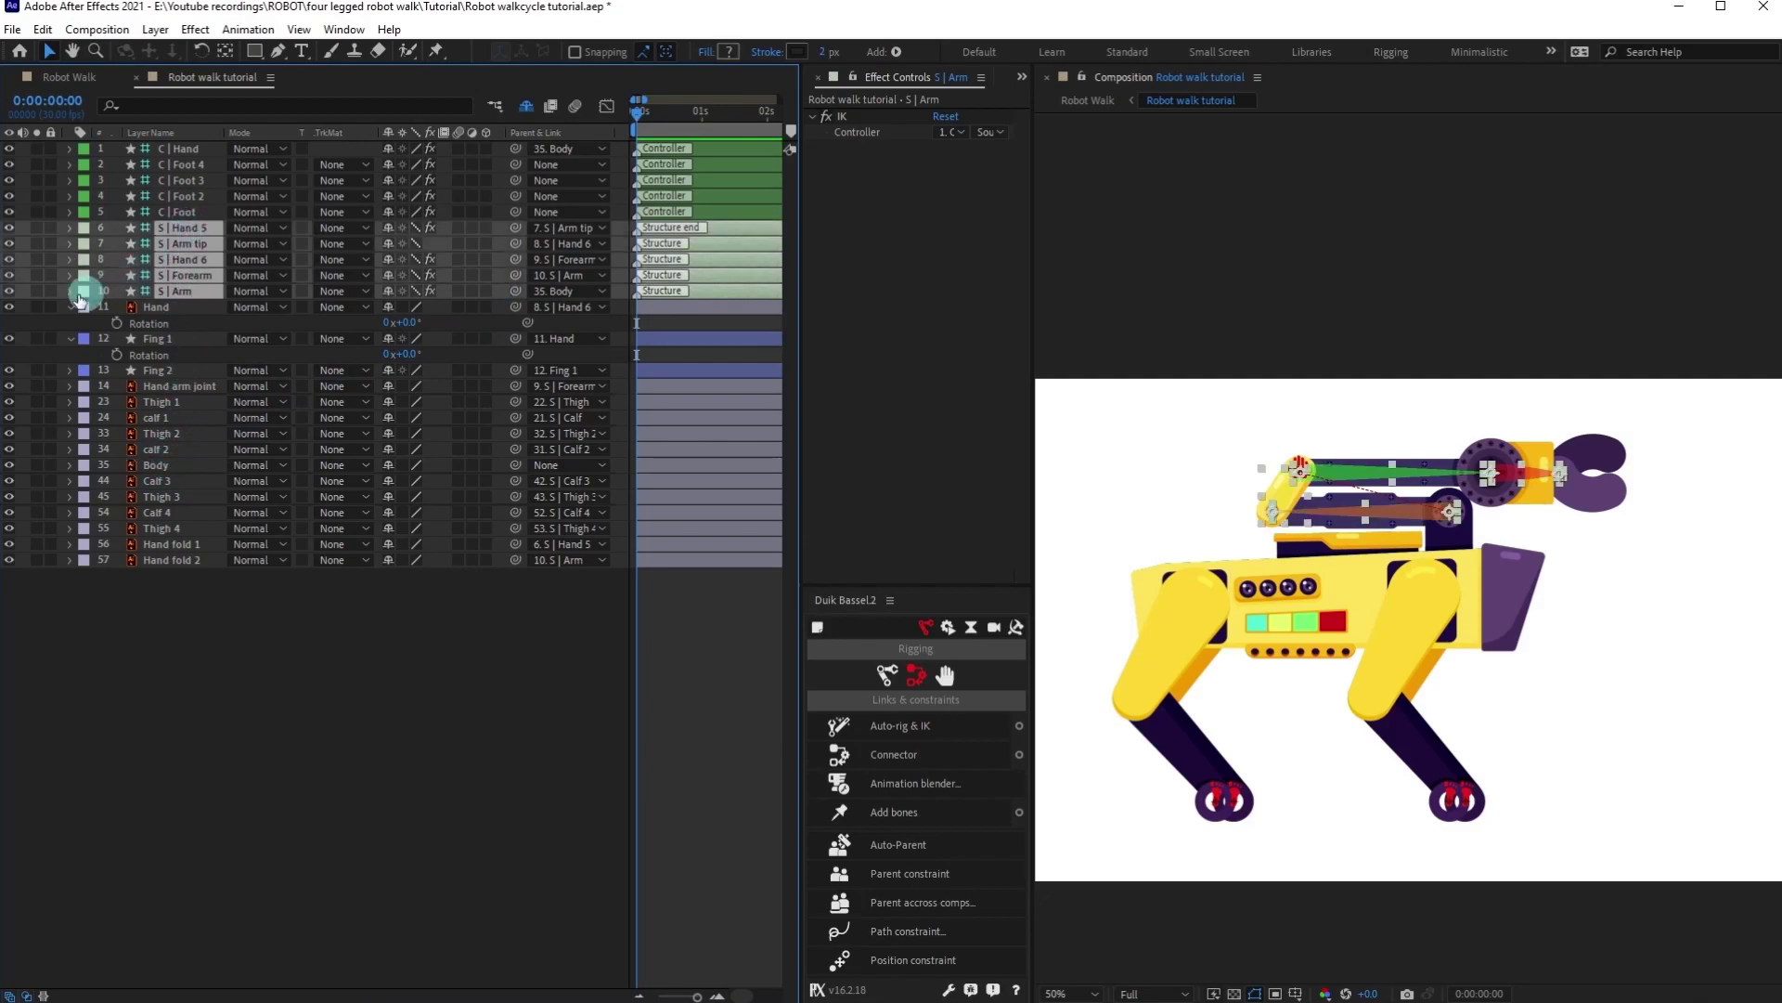
{"action": "left_click", "coordinate": [12, 291]}
{"action": "left_click", "coordinate": [386, 276]}
{"action": "left_click", "coordinate": [571, 620]}
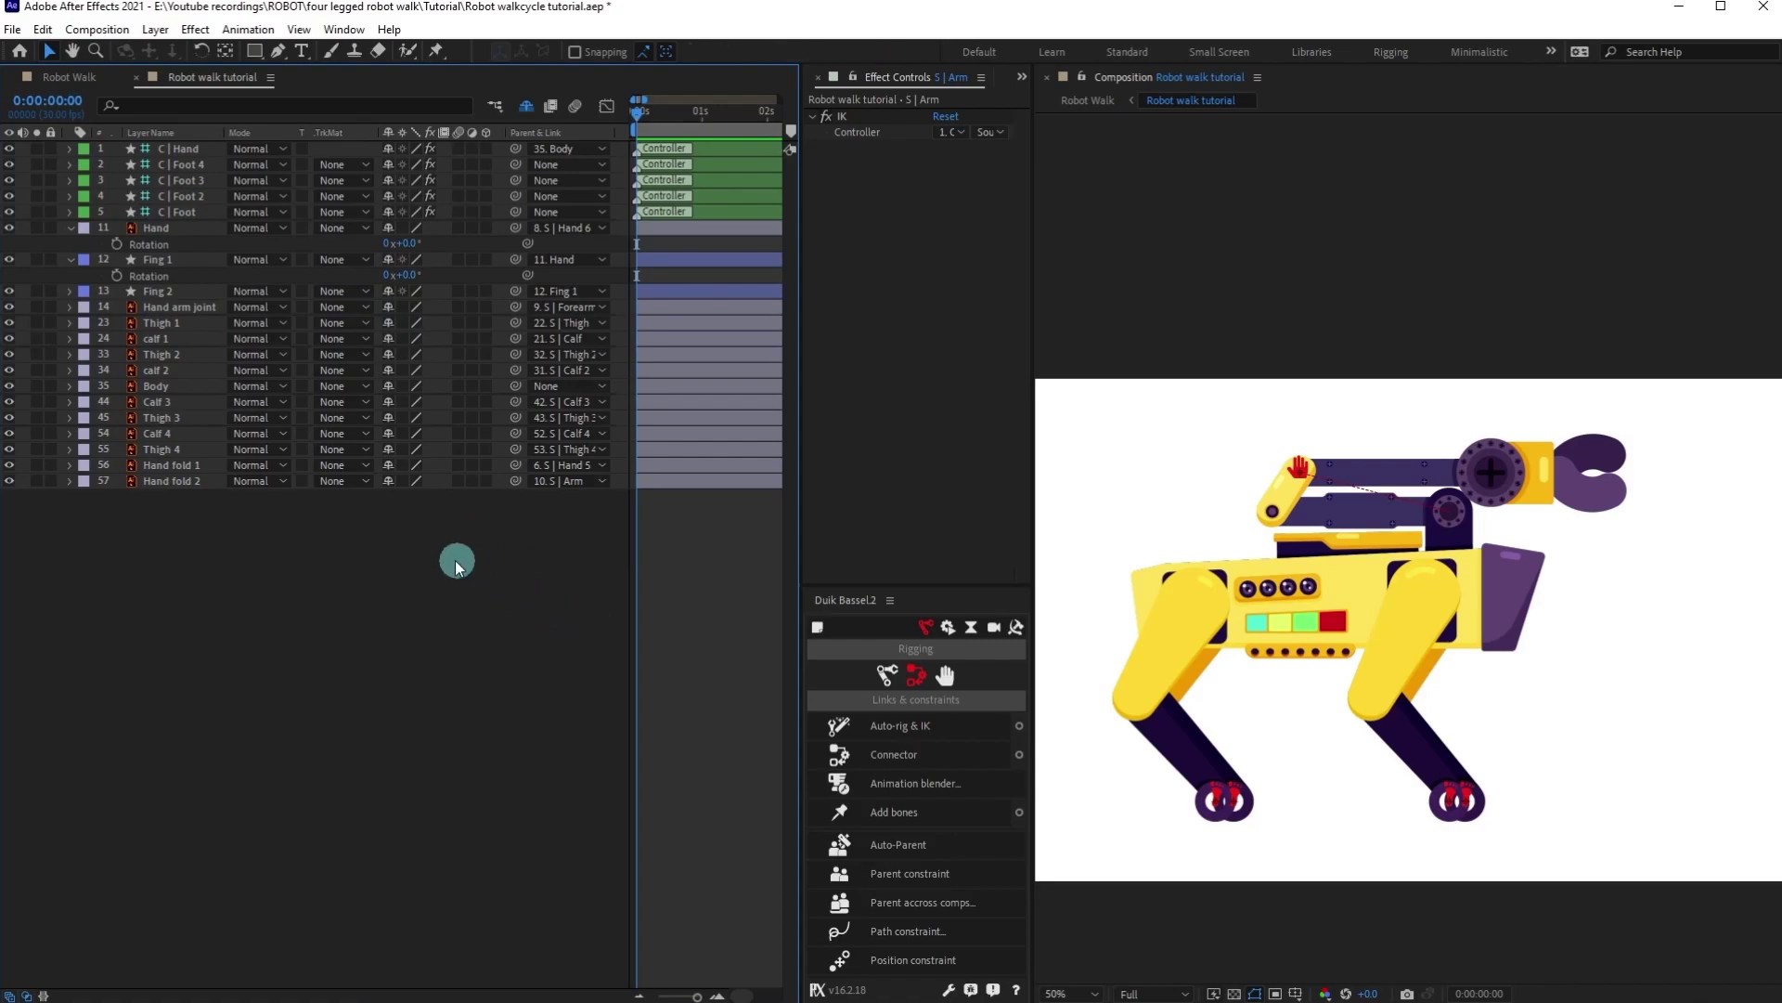
{"action": "left_click", "coordinate": [70, 227]}
Move the Body layer's anchor point straight down to the lower edge of the body.
{"action": "left_click", "coordinate": [156, 369]}
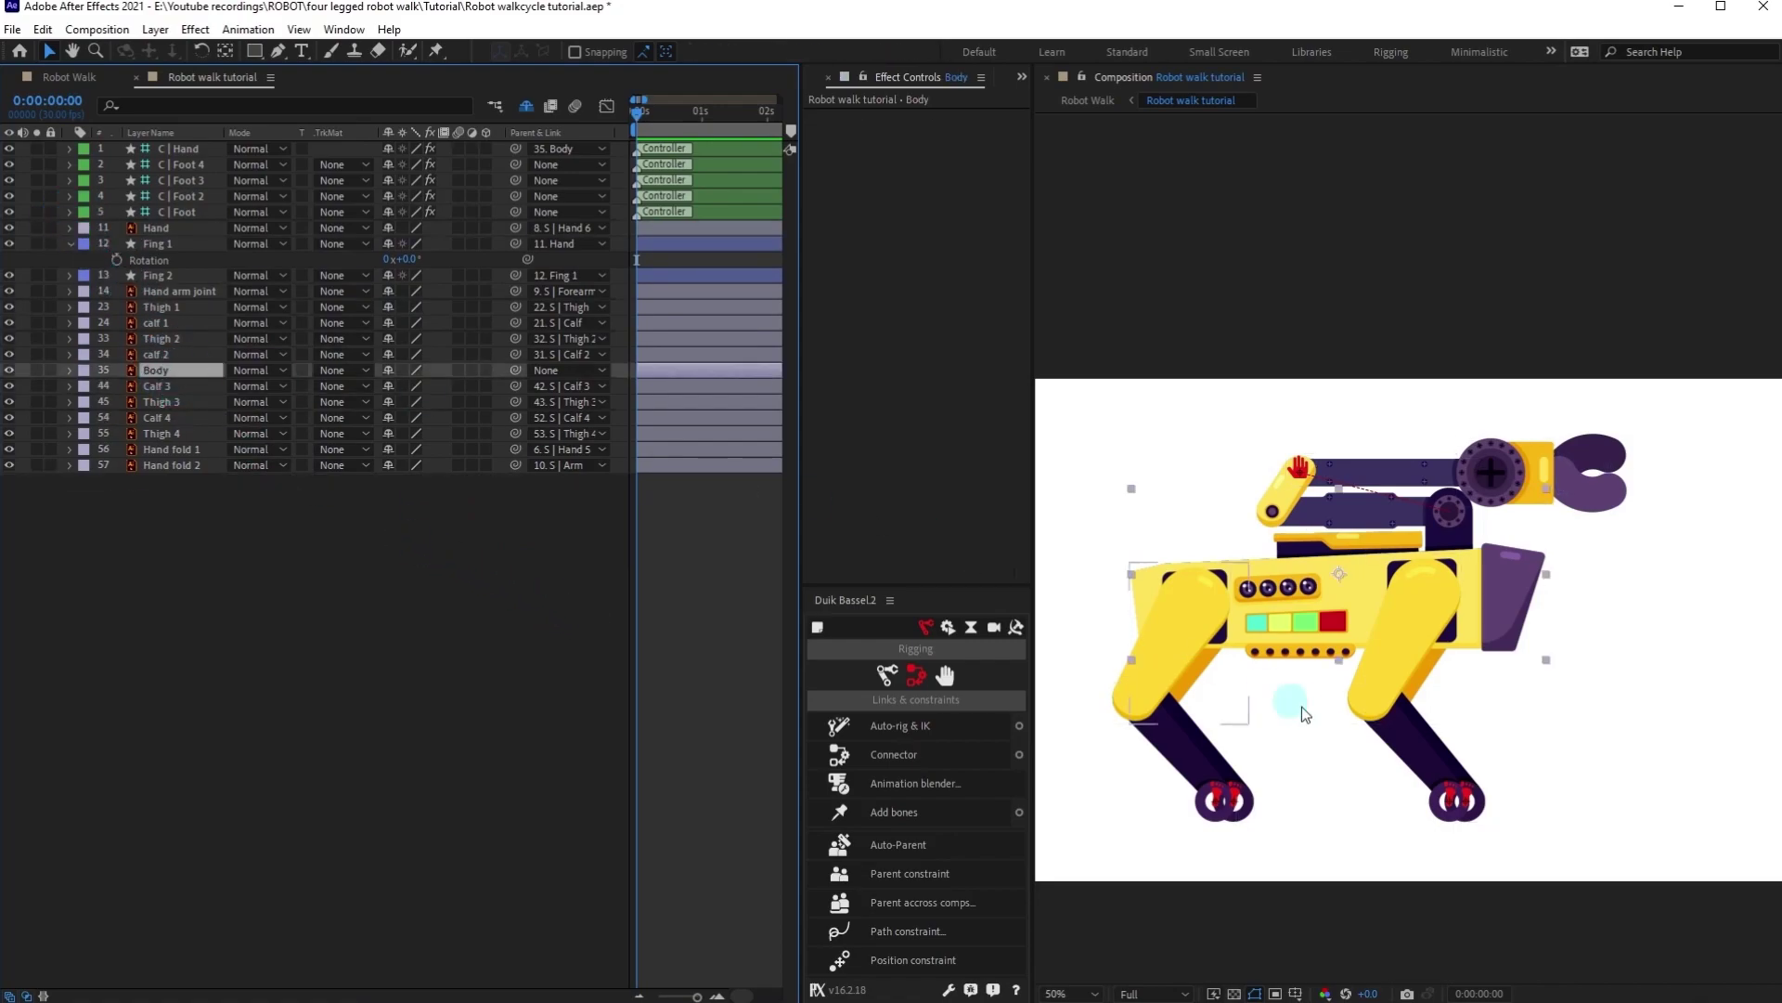
{"action": "key", "text": "y"}
{"action": "left_click_drag", "start_coordinate": [1340, 574], "coordinate": [1335, 648]}
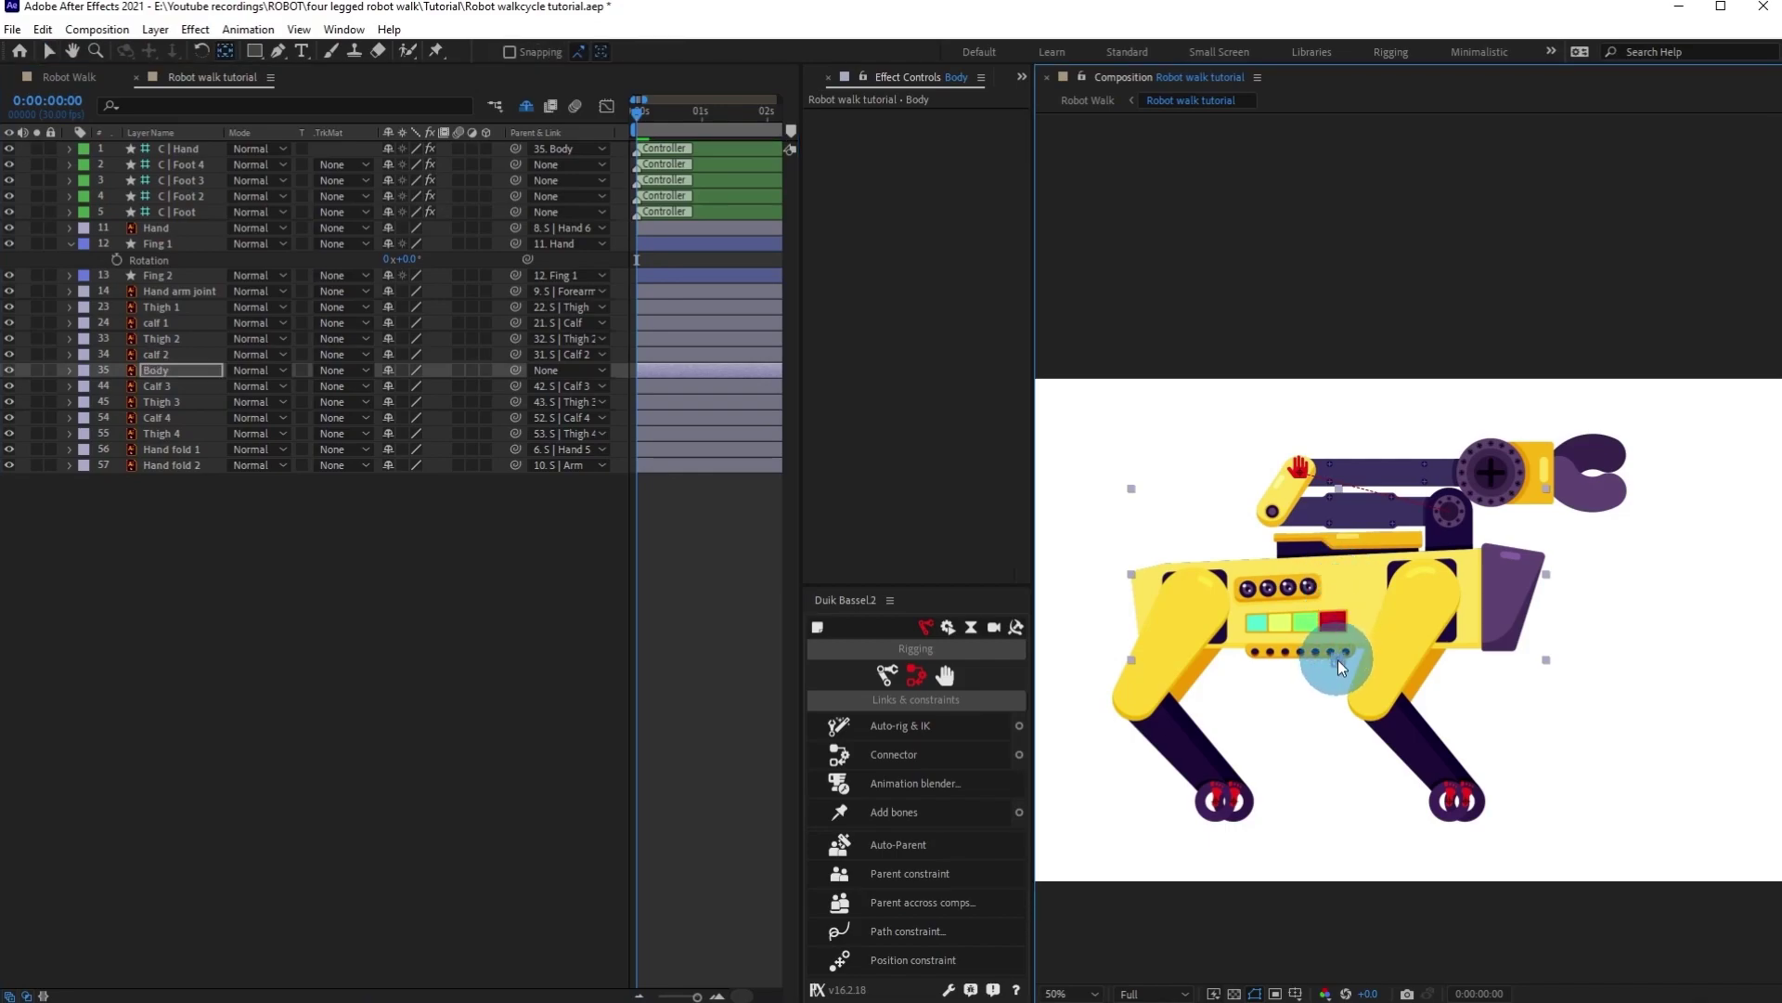
{"action": "key", "text": "v"}
Test the rig by moving the Body layer in the composition, and return it to its original position.
{"action": "left_click_drag", "start_coordinate": [1339, 629], "coordinate": [1376, 601]}
{"action": "scroll", "coordinate": [1400, 603], "scroll_direction": "down", "scroll_amount": 2}
{"action": "scroll", "coordinate": [1399, 604], "scroll_direction": "up", "scroll_amount": 2}
{"action": "left_click", "coordinate": [559, 624]}
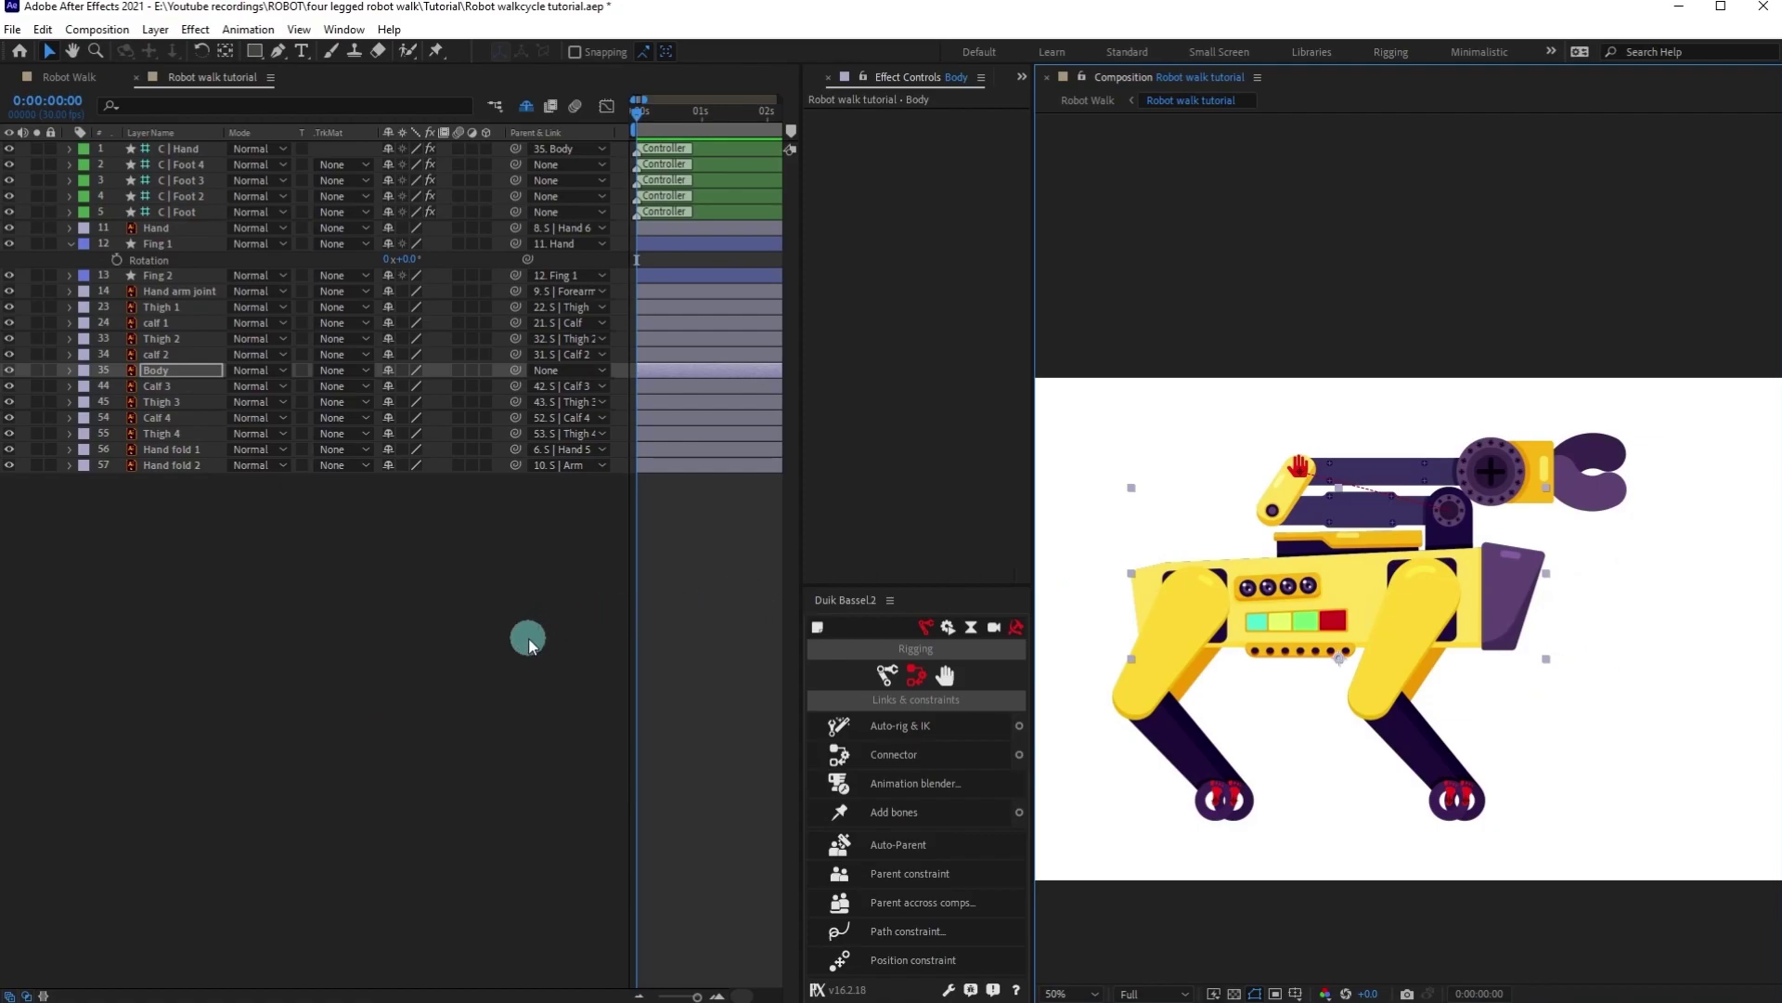
{"action": "left_click", "coordinate": [527, 637]}
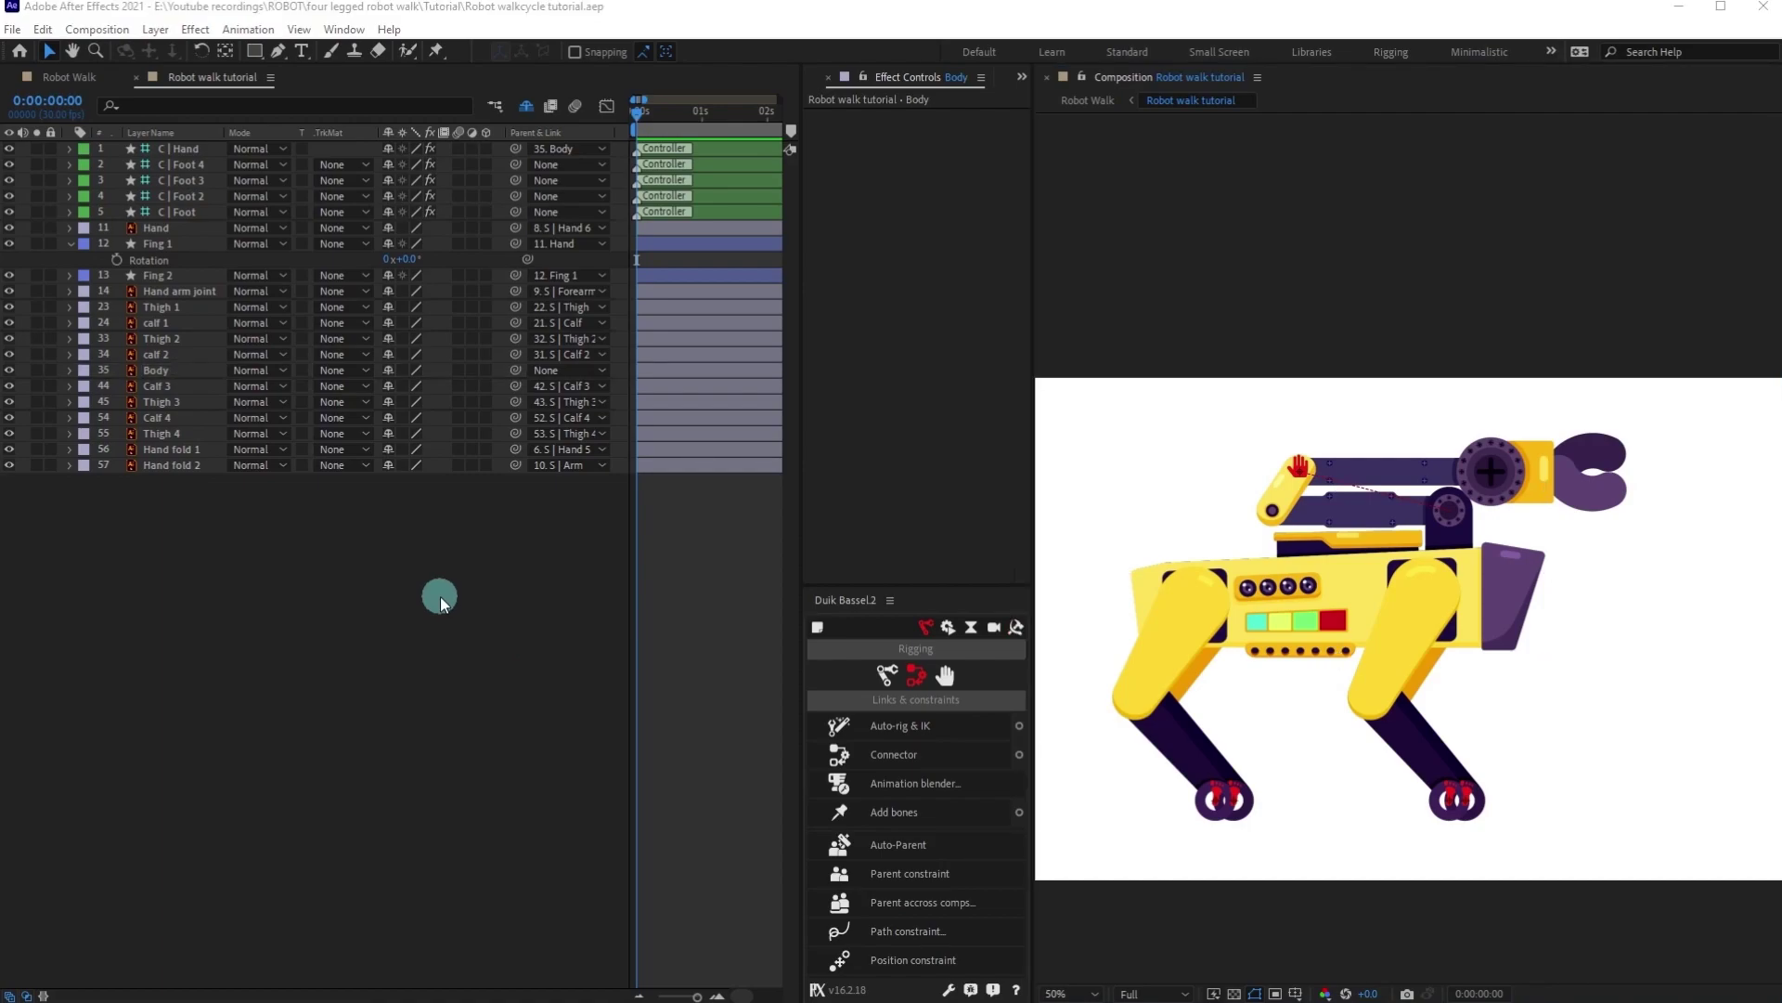
Lock the arm joint, thigh, calf and hand fold layers, leaving Hand, Fing 1, Fing 2 and Body unlocked.
{"action": "left_click", "coordinate": [182, 465]}
{"action": "left_click", "coordinate": [177, 231], "text": "shift"}
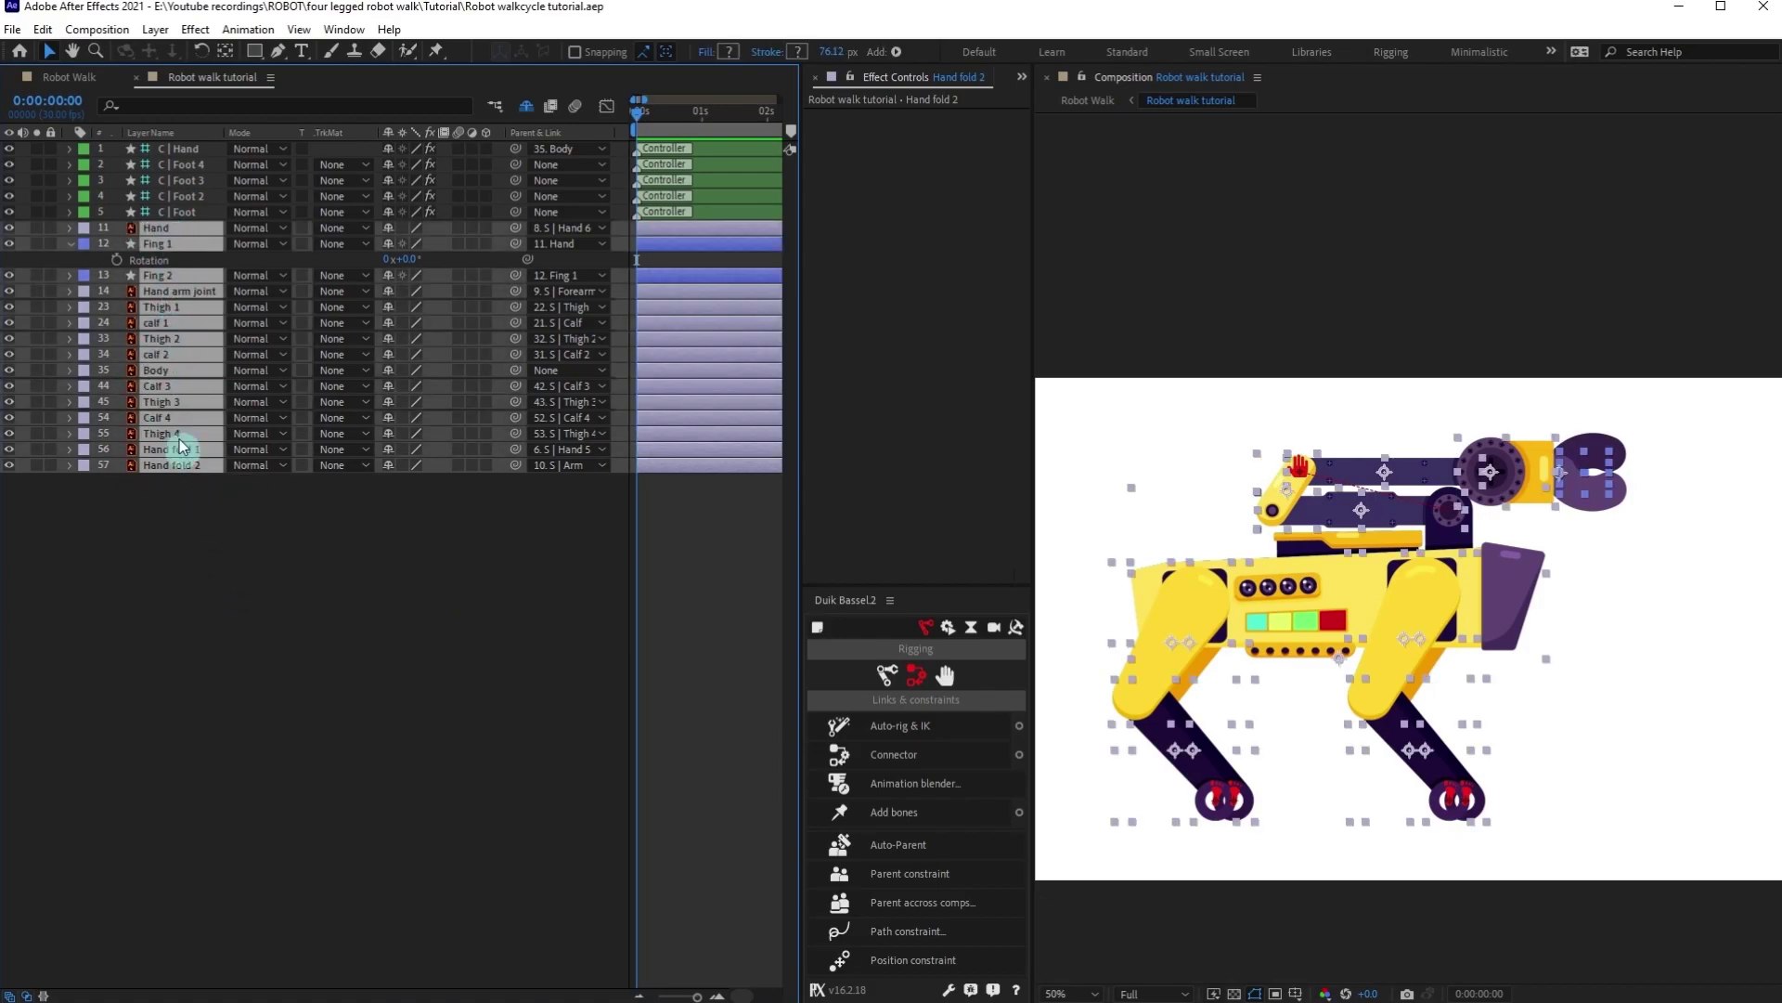
{"action": "left_click", "coordinate": [153, 376], "text": "ctrl"}
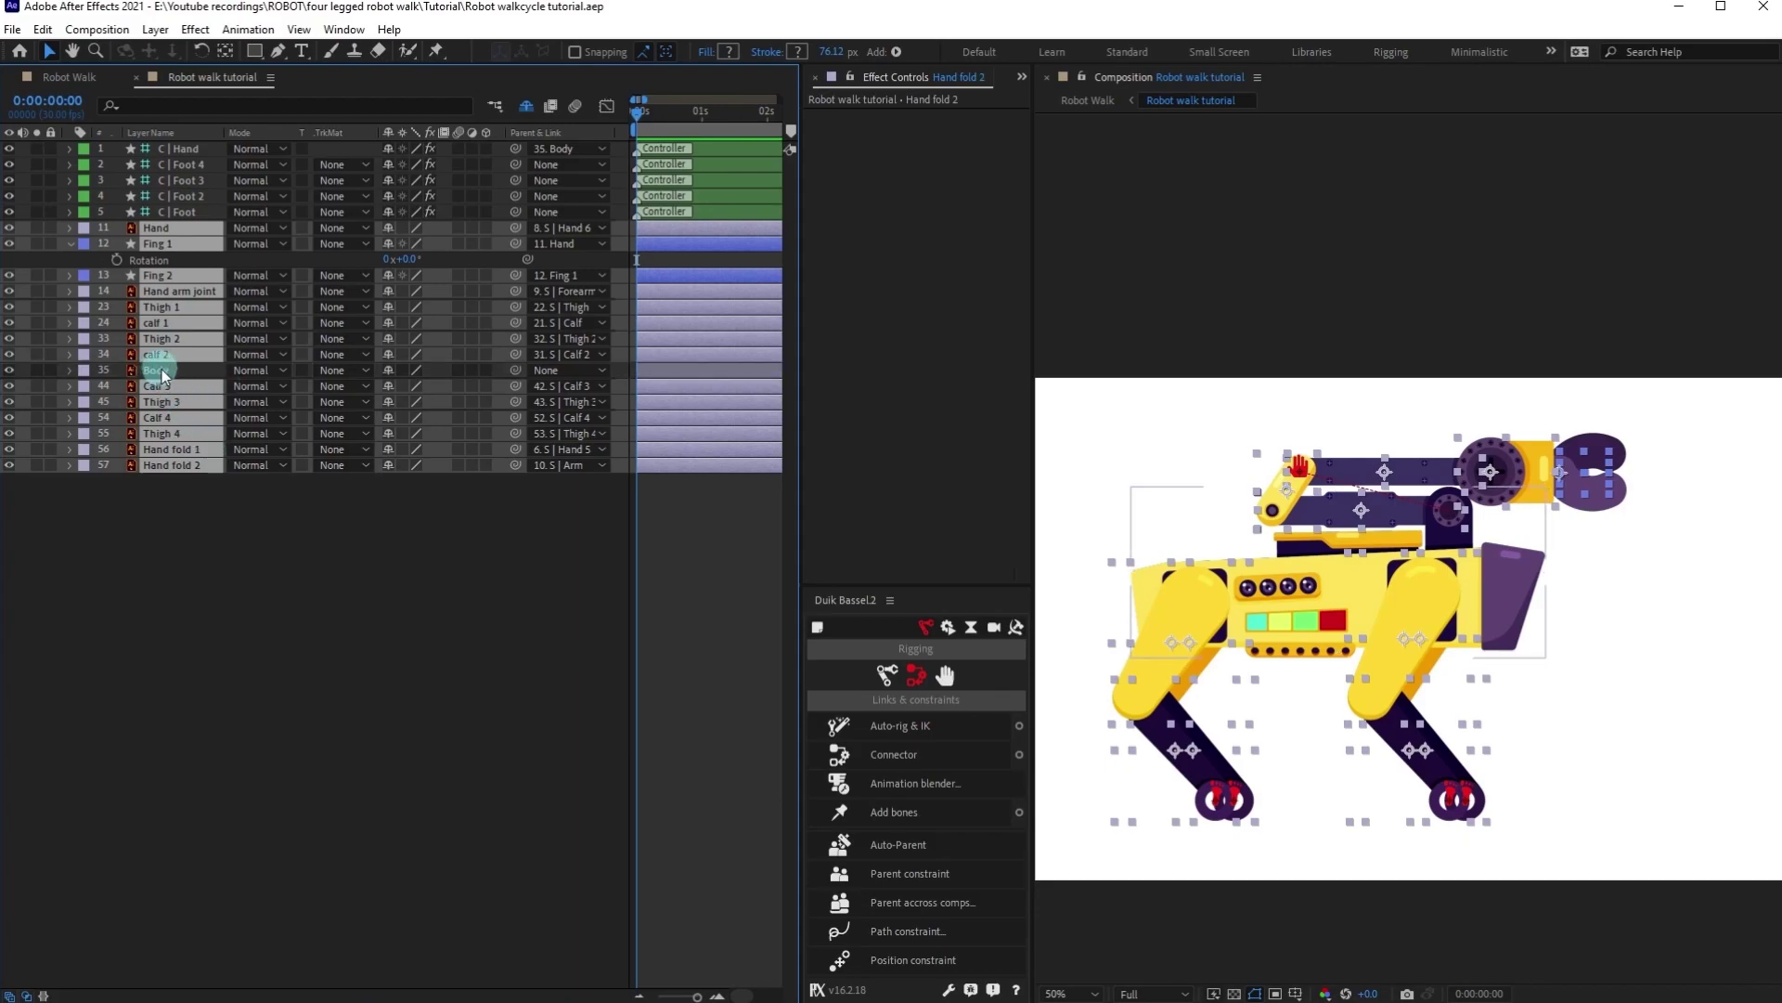
{"action": "left_click", "coordinate": [159, 276], "text": "ctrl"}
{"action": "left_click", "coordinate": [169, 244], "text": "ctrl"}
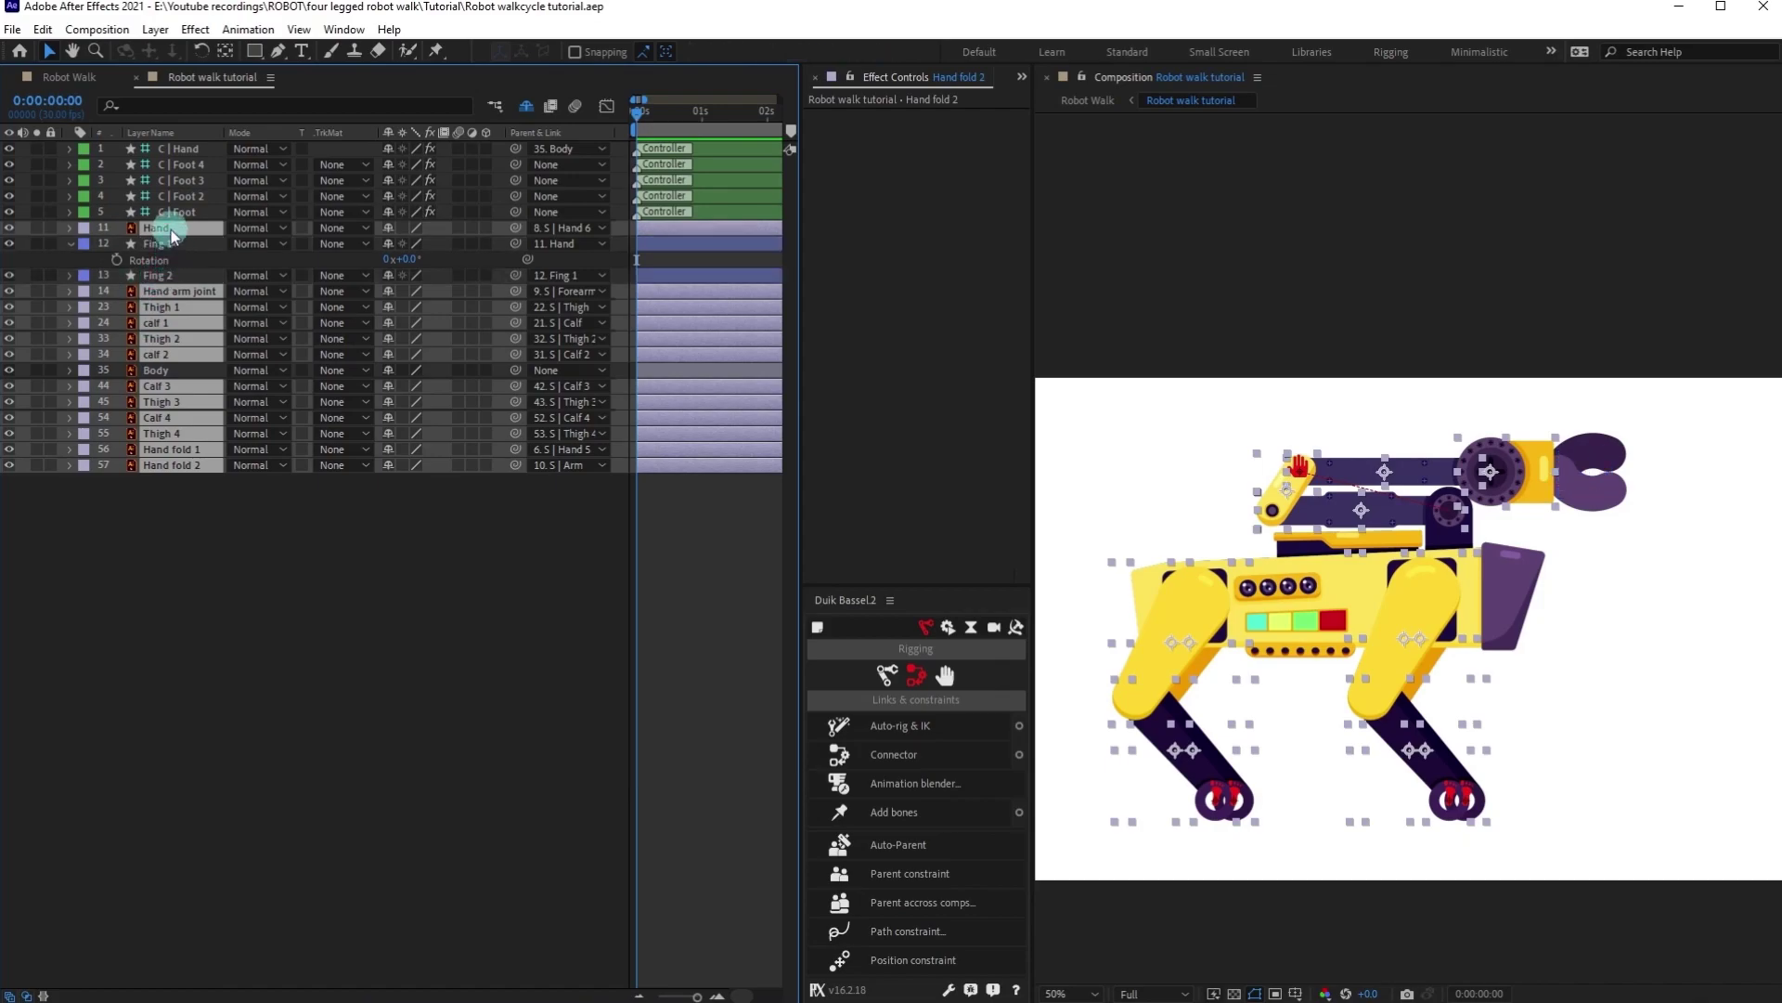
{"action": "left_click", "coordinate": [170, 230], "text": "ctrl"}
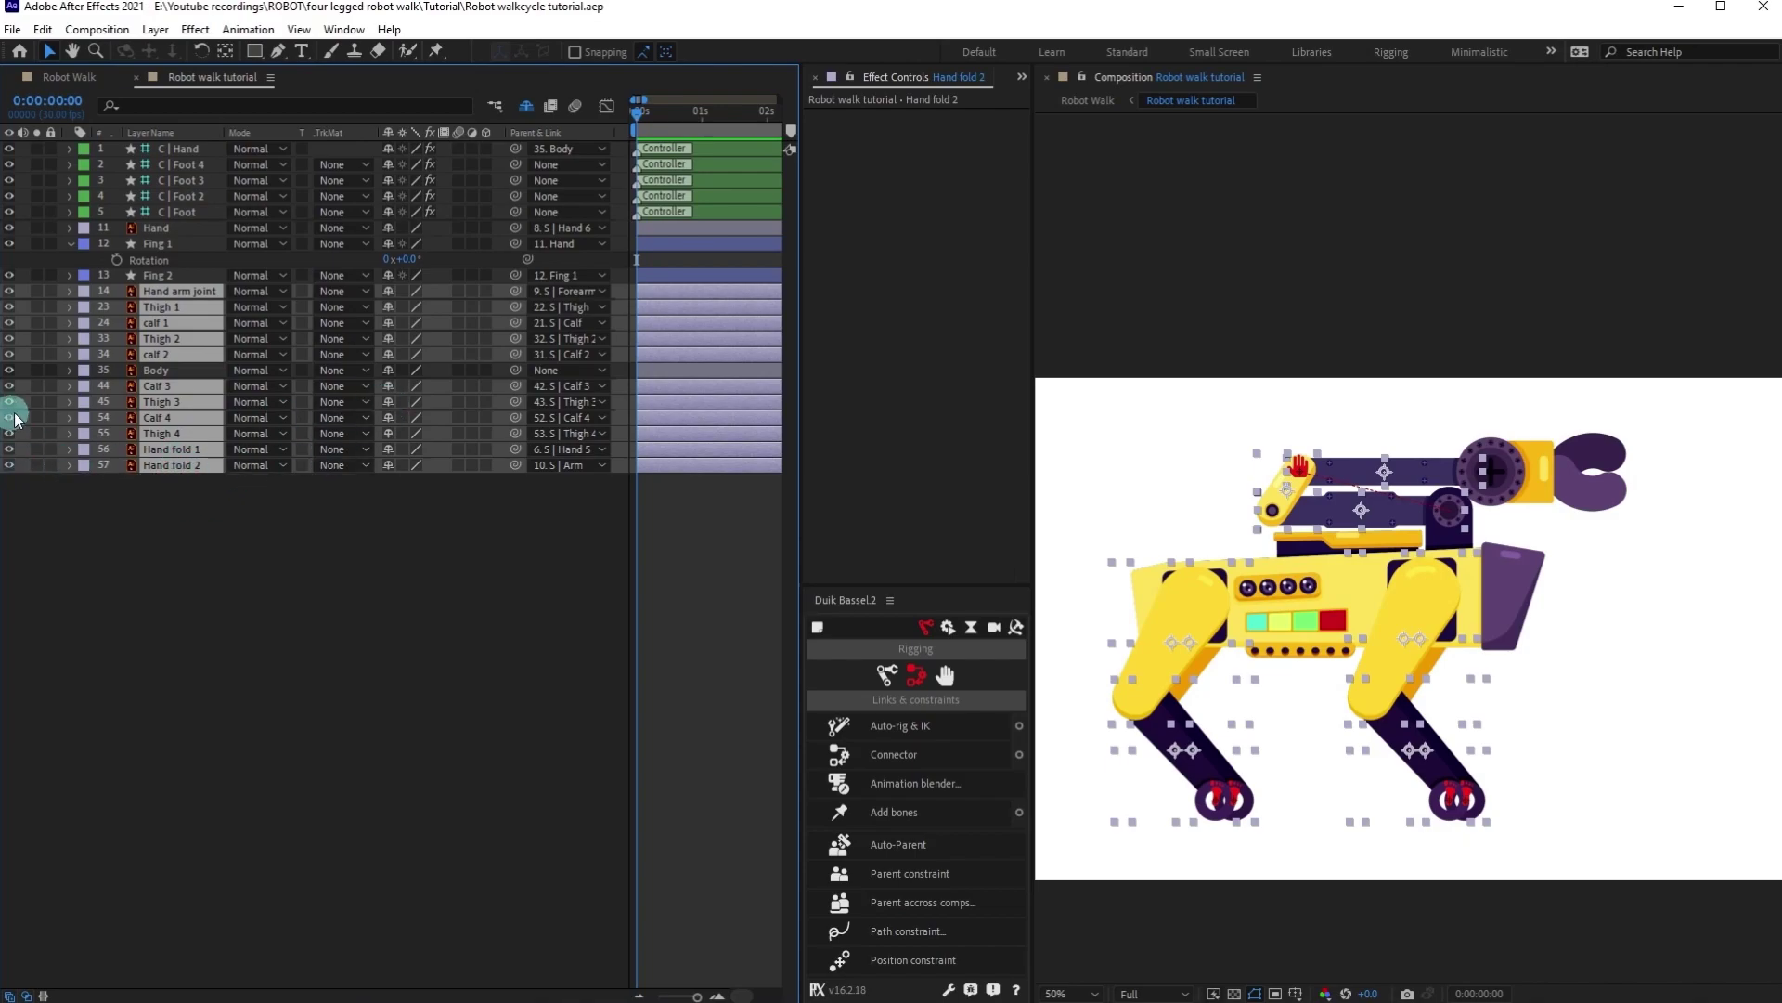
{"action": "left_click", "coordinate": [50, 388]}
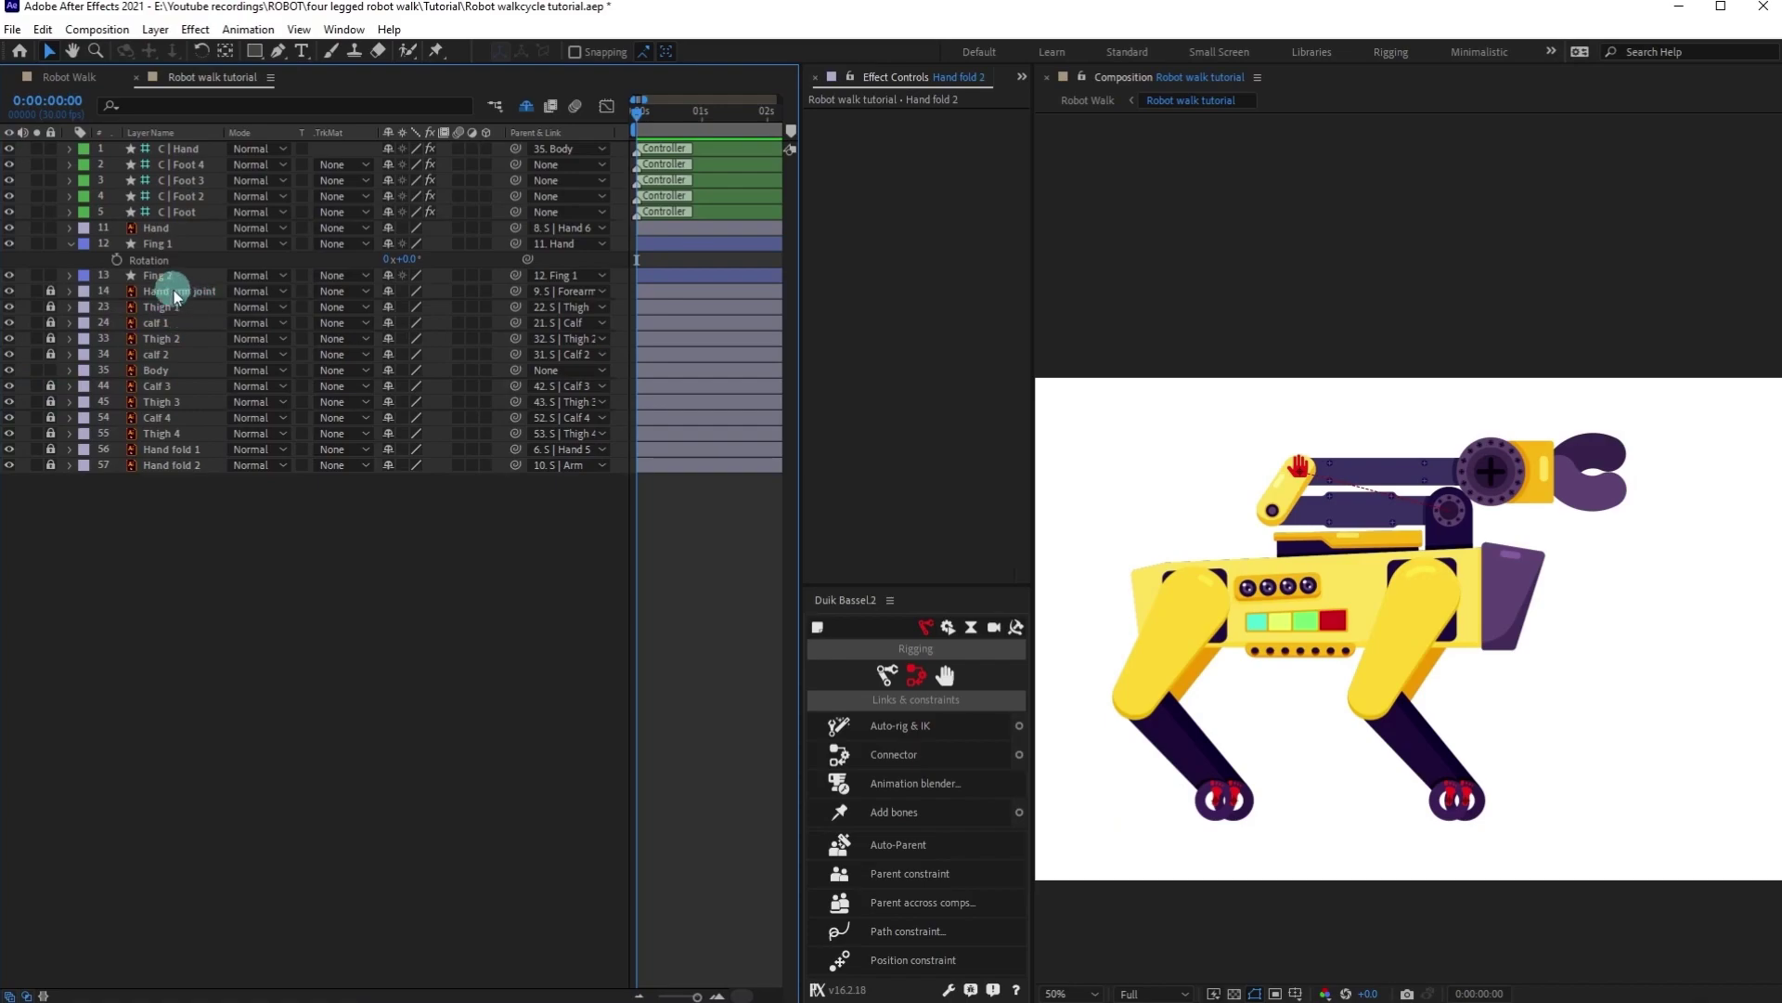
Mark all locked limb layers shy to hide them from the layer list, and collapse Fing 1's properties.
{"action": "left_click", "coordinate": [390, 291]}
{"action": "left_click", "coordinate": [390, 291]}
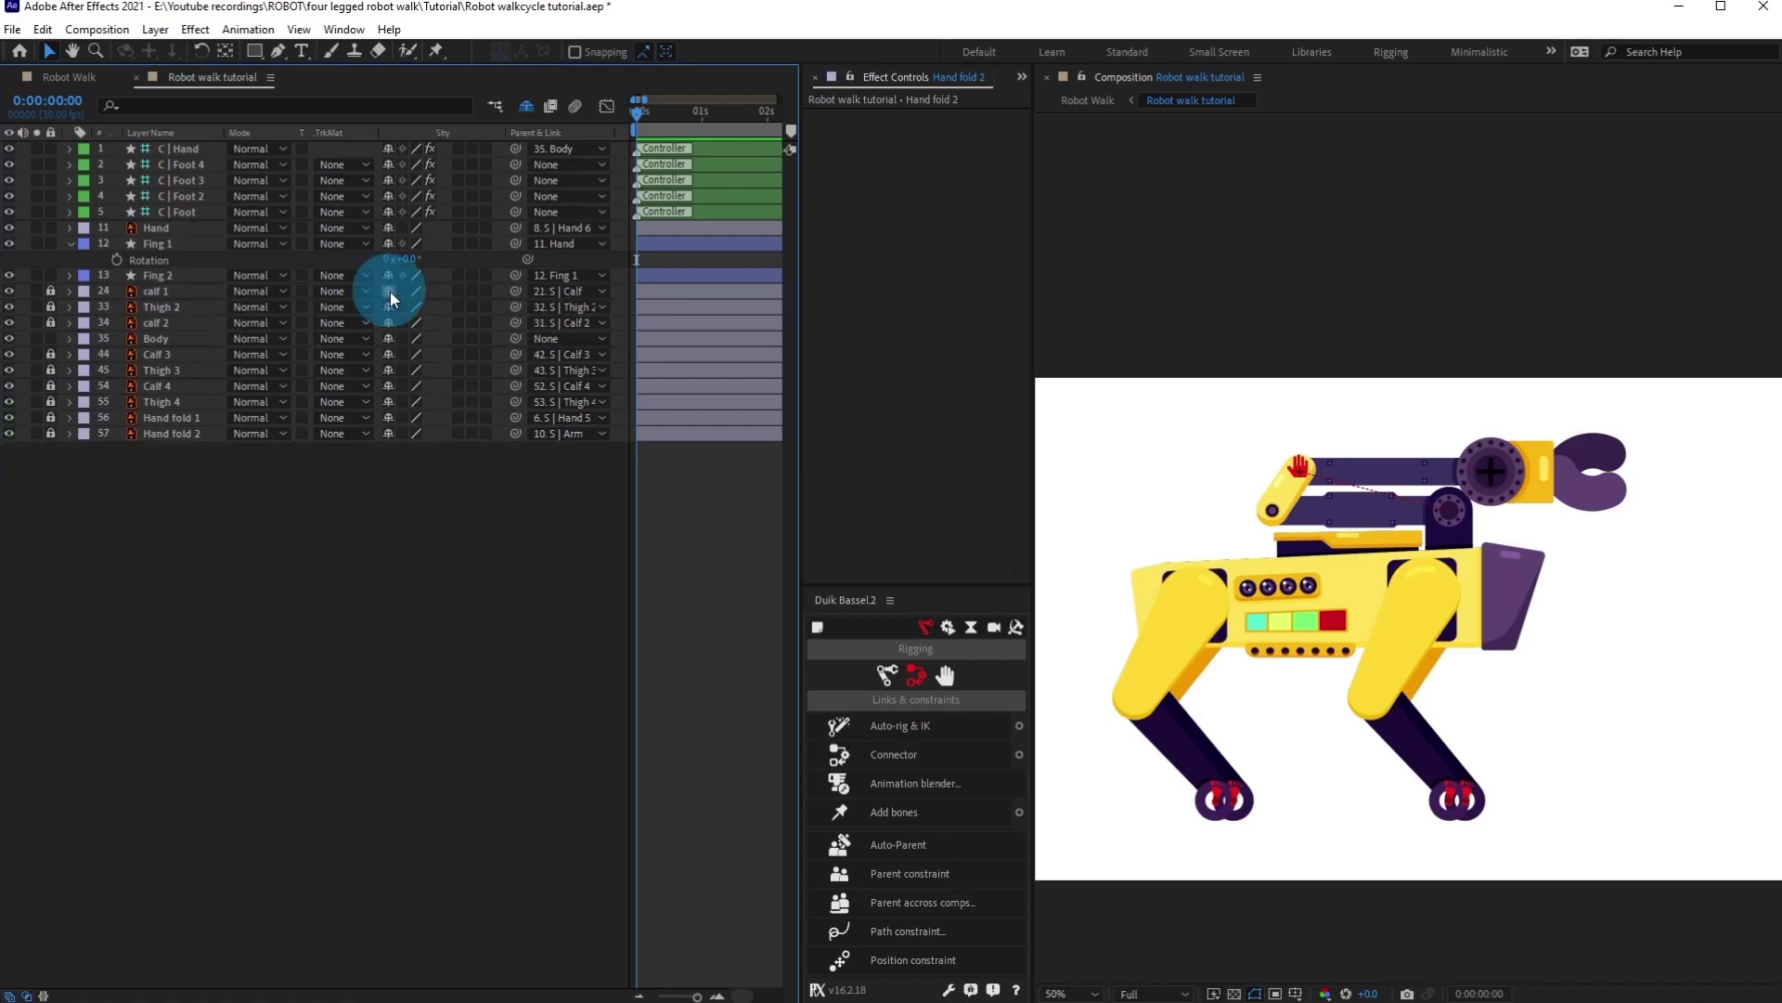
{"action": "left_click", "coordinate": [390, 291]}
{"action": "left_click", "coordinate": [389, 291]}
{"action": "left_click", "coordinate": [390, 291]}
{"action": "left_click", "coordinate": [387, 309]}
{"action": "left_click", "coordinate": [387, 309]}
{"action": "left_click", "coordinate": [387, 309]}
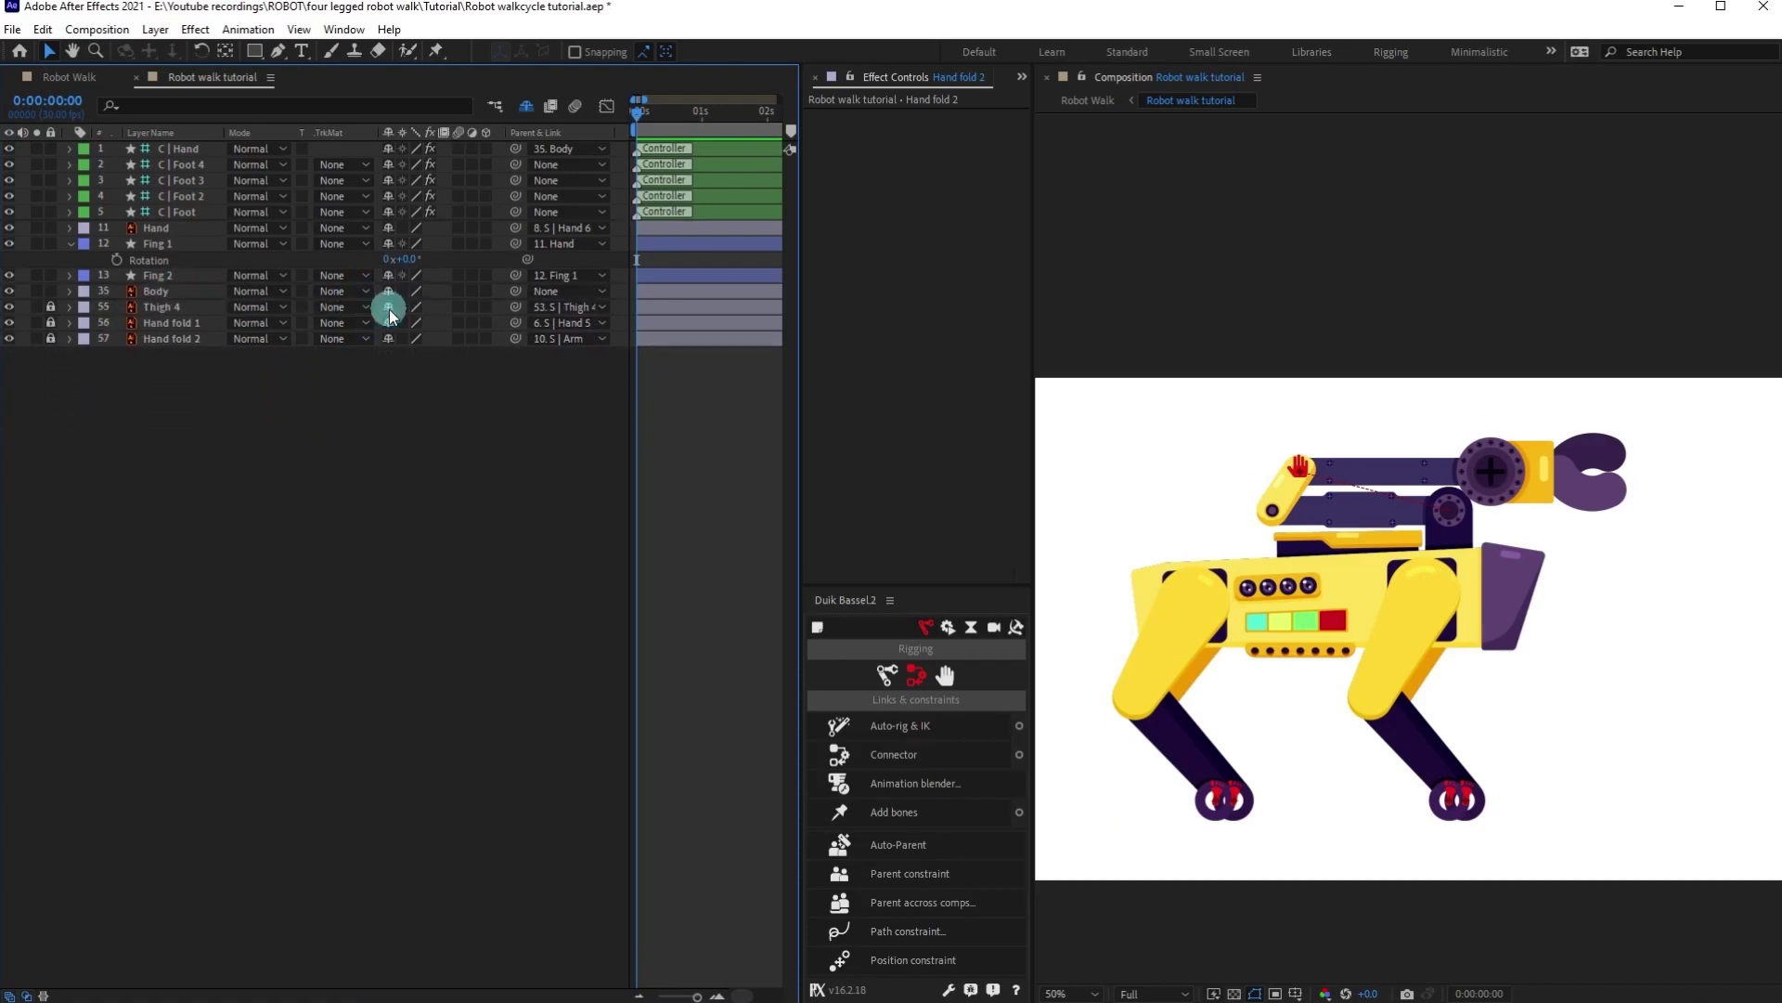
{"action": "left_click", "coordinate": [388, 309]}
{"action": "left_click", "coordinate": [388, 309]}
{"action": "left_click", "coordinate": [388, 309]}
{"action": "left_click", "coordinate": [70, 243]}
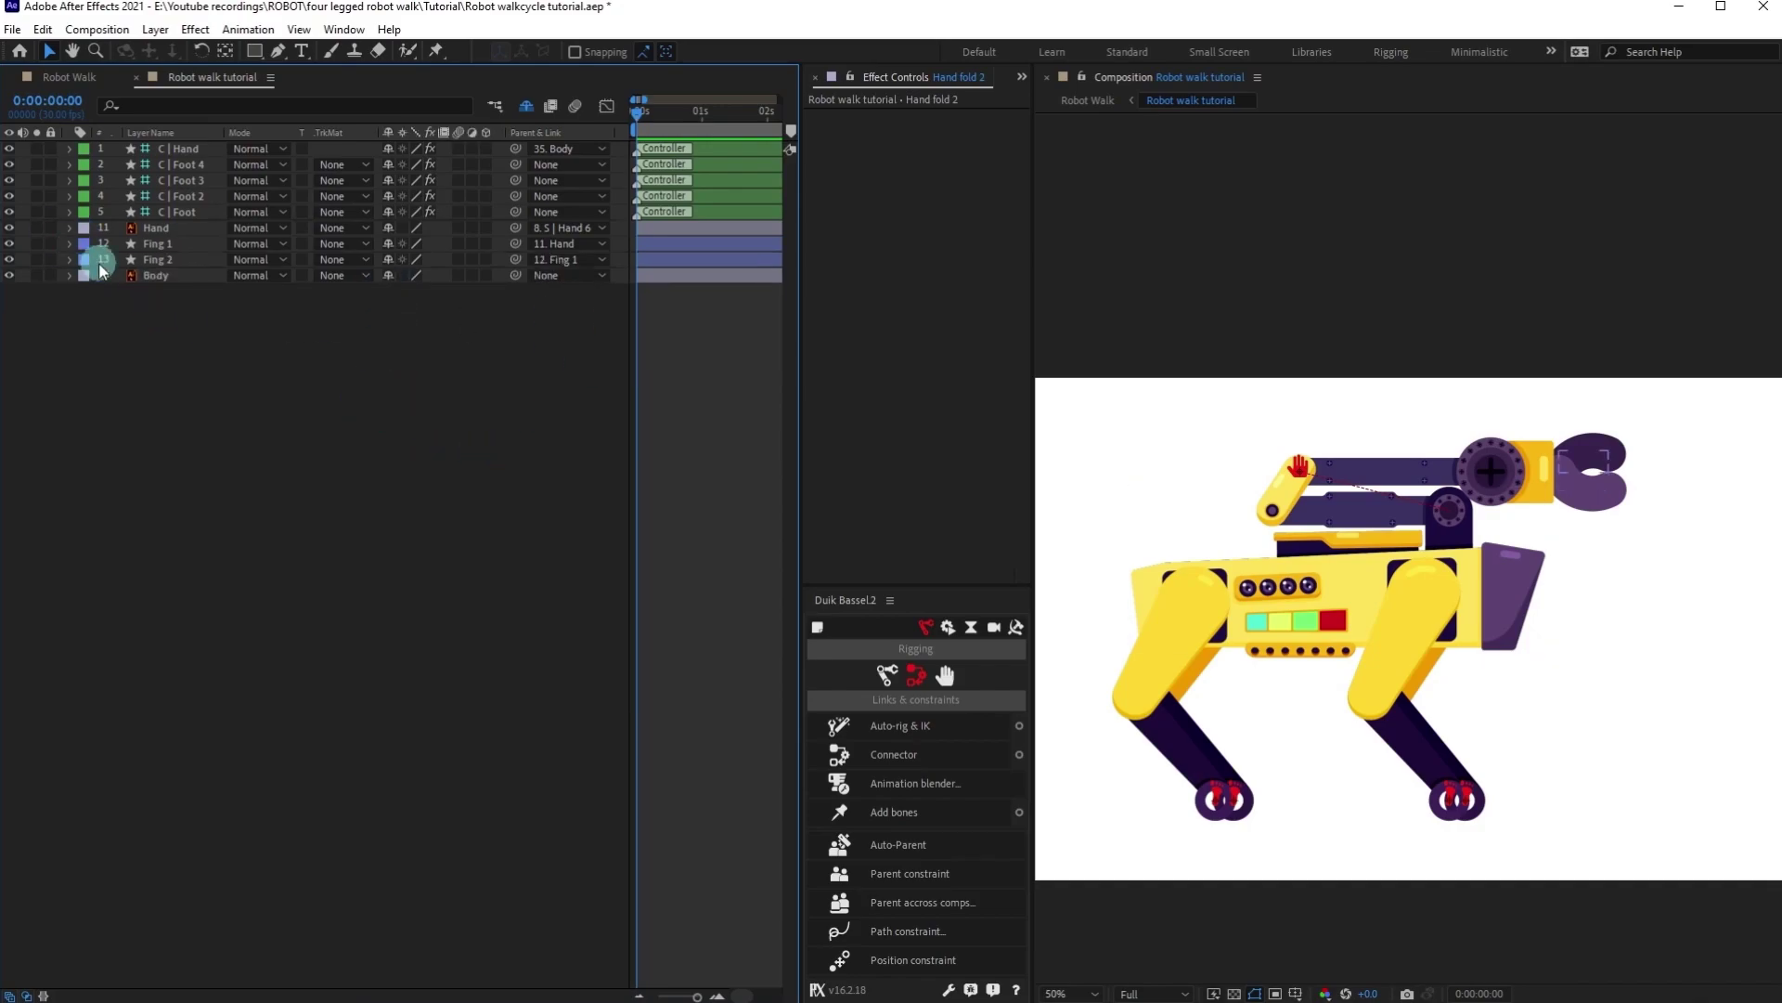
Show the rulers and place a horizontal guide along the underside of the feet as the ground line.
{"action": "left_click", "coordinate": [1173, 141]}
{"action": "key", "text": "ctrl+r"}
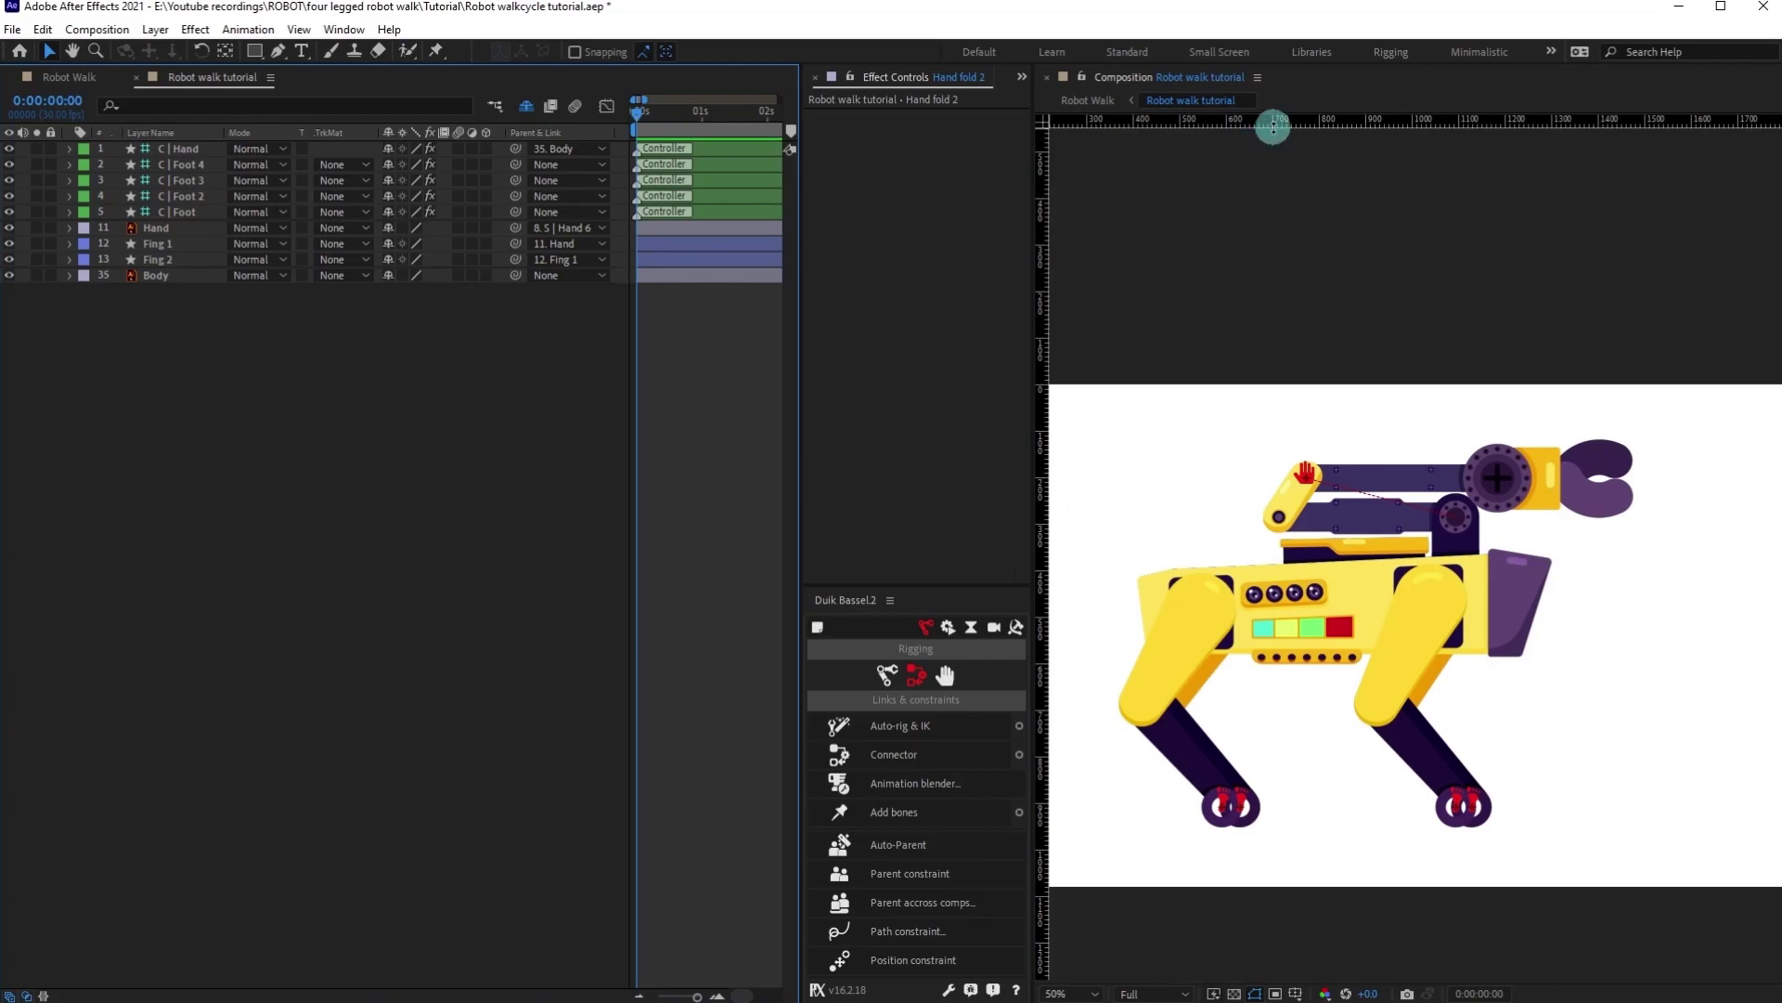
{"action": "left_click_drag", "start_coordinate": [1273, 127], "coordinate": [1393, 827]}
{"action": "scroll", "coordinate": [1394, 827], "scroll_direction": "up", "scroll_amount": 4}
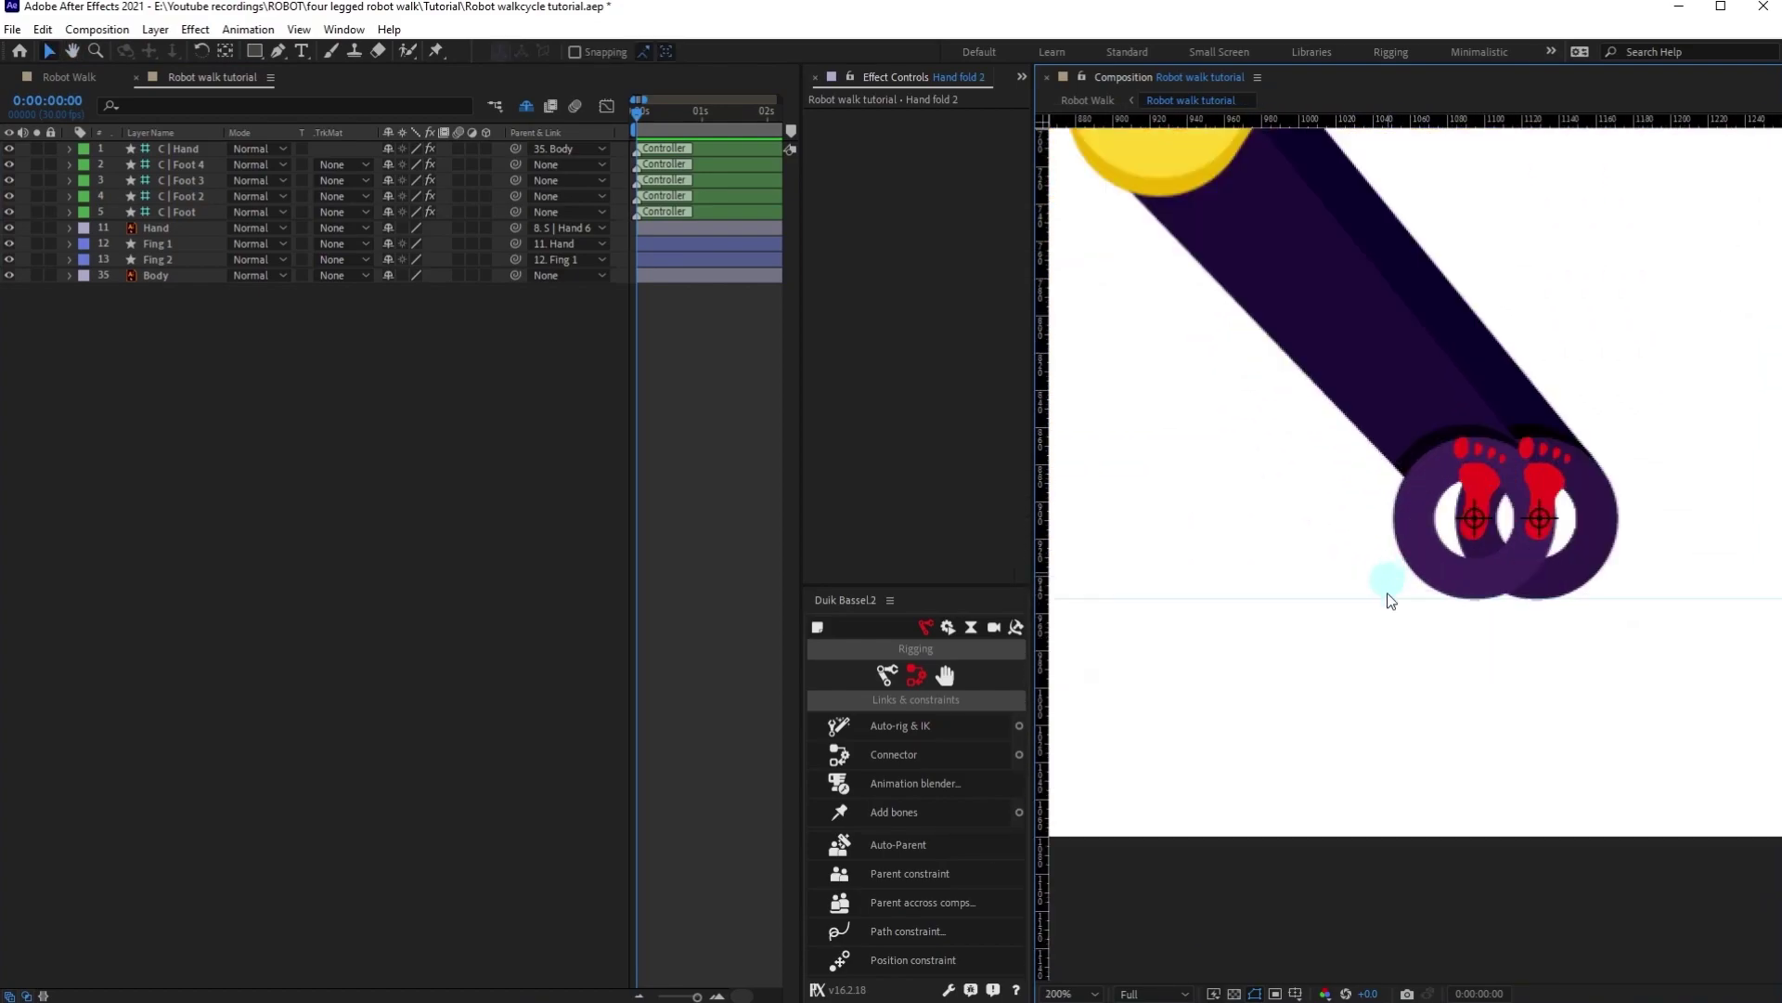
{"action": "left_click_drag", "start_coordinate": [1374, 598], "coordinate": [1374, 598]}
{"action": "scroll", "coordinate": [1469, 535], "scroll_direction": "down", "scroll_amount": 1}
{"action": "scroll", "coordinate": [1472, 539], "scroll_direction": "down", "scroll_amount": 2}
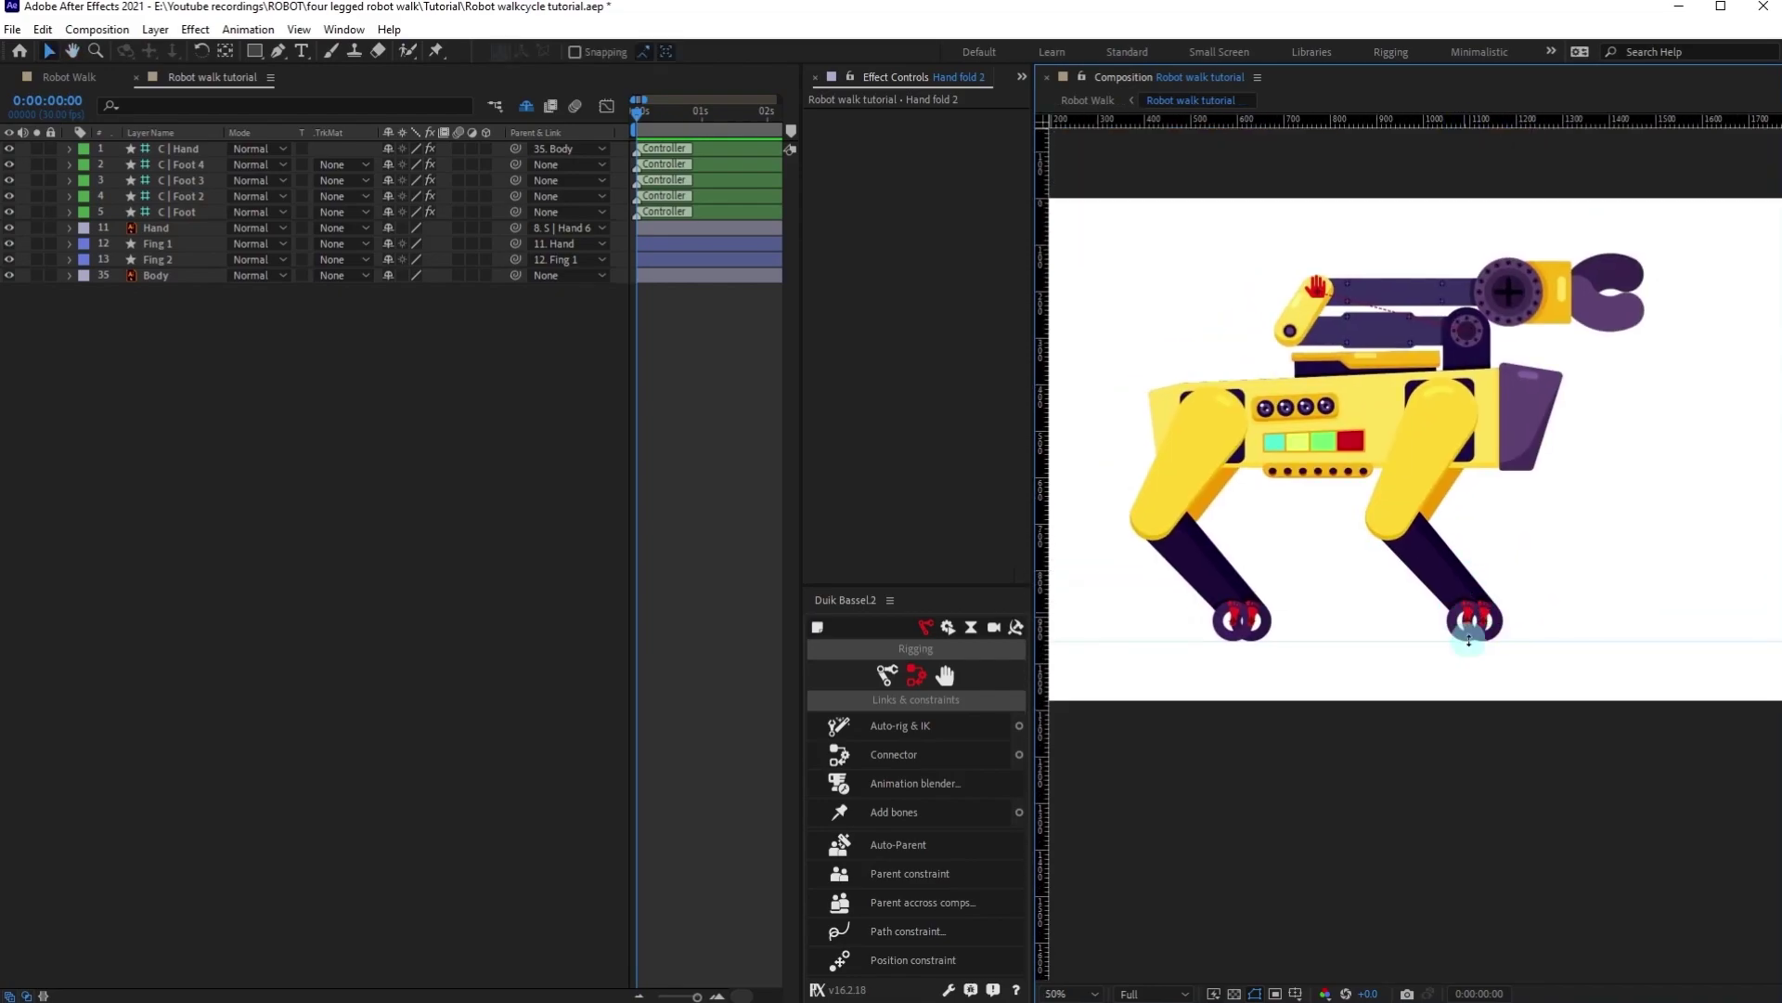
Set starting Position and Rotation keyframes for the C | Foot controller at 0:00:00:00.
{"action": "scroll", "coordinate": [1467, 664], "scroll_direction": "up", "scroll_amount": 4}
{"action": "scroll", "coordinate": [1444, 715], "scroll_direction": "down", "scroll_amount": 2}
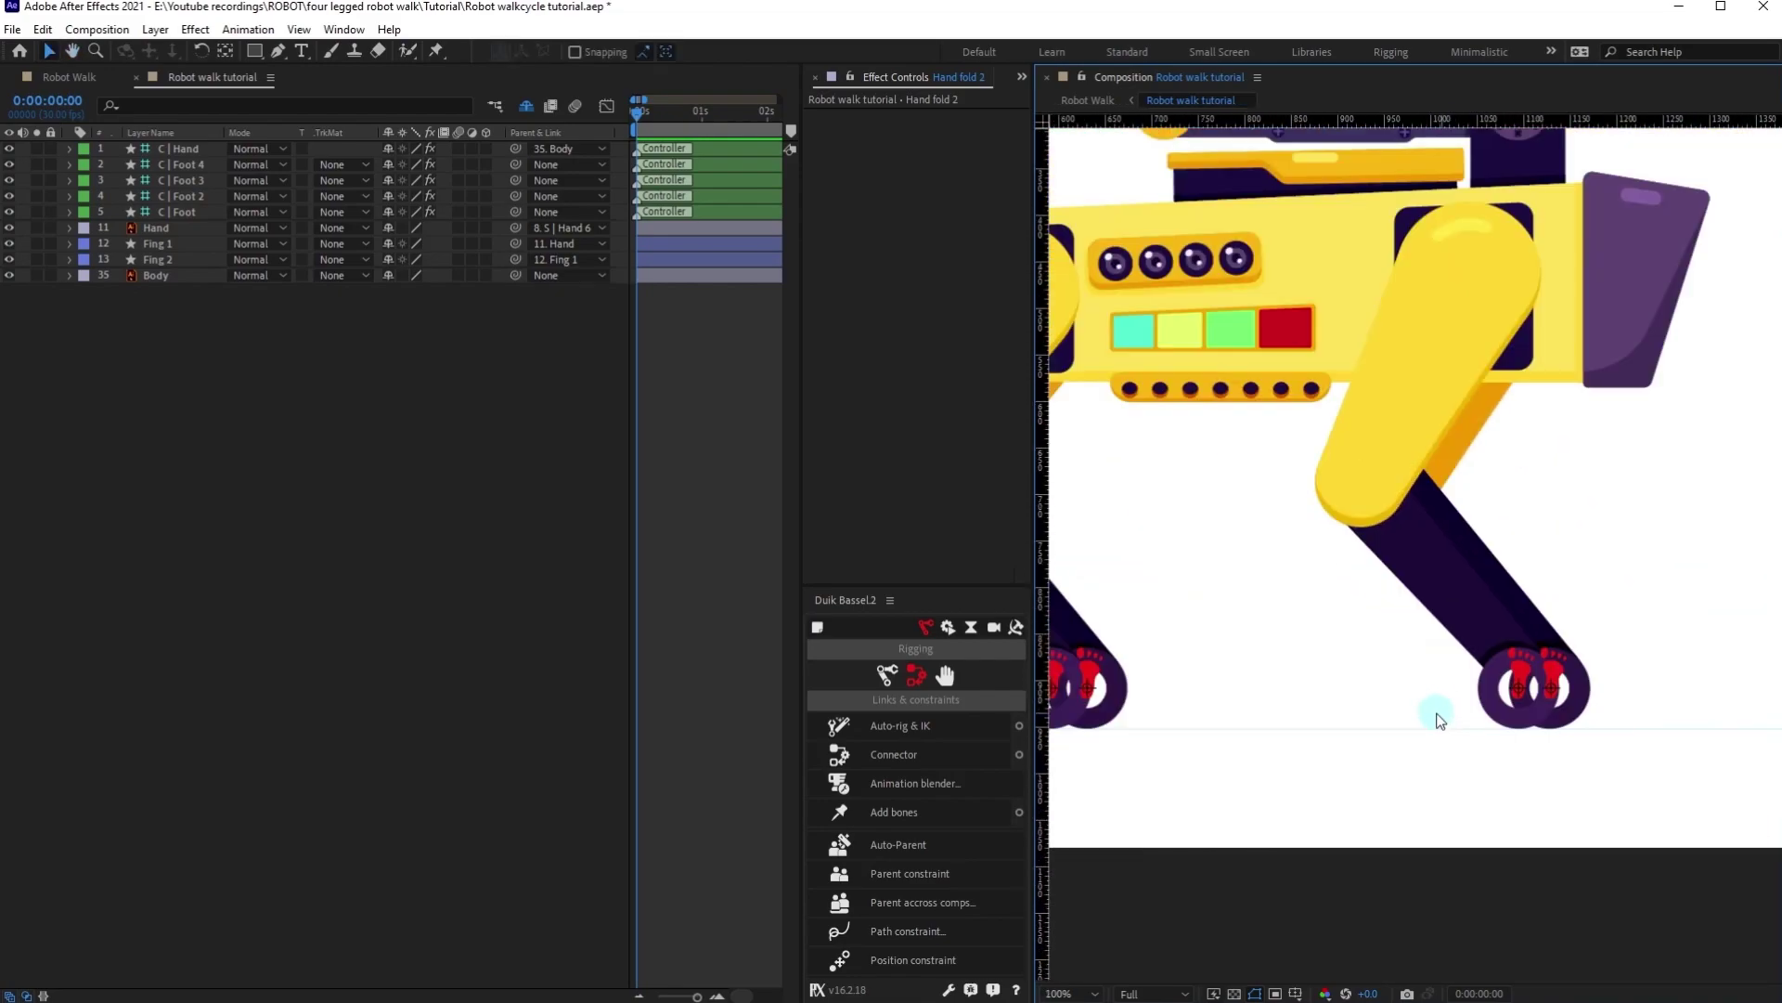
{"action": "left_click", "coordinate": [189, 213]}
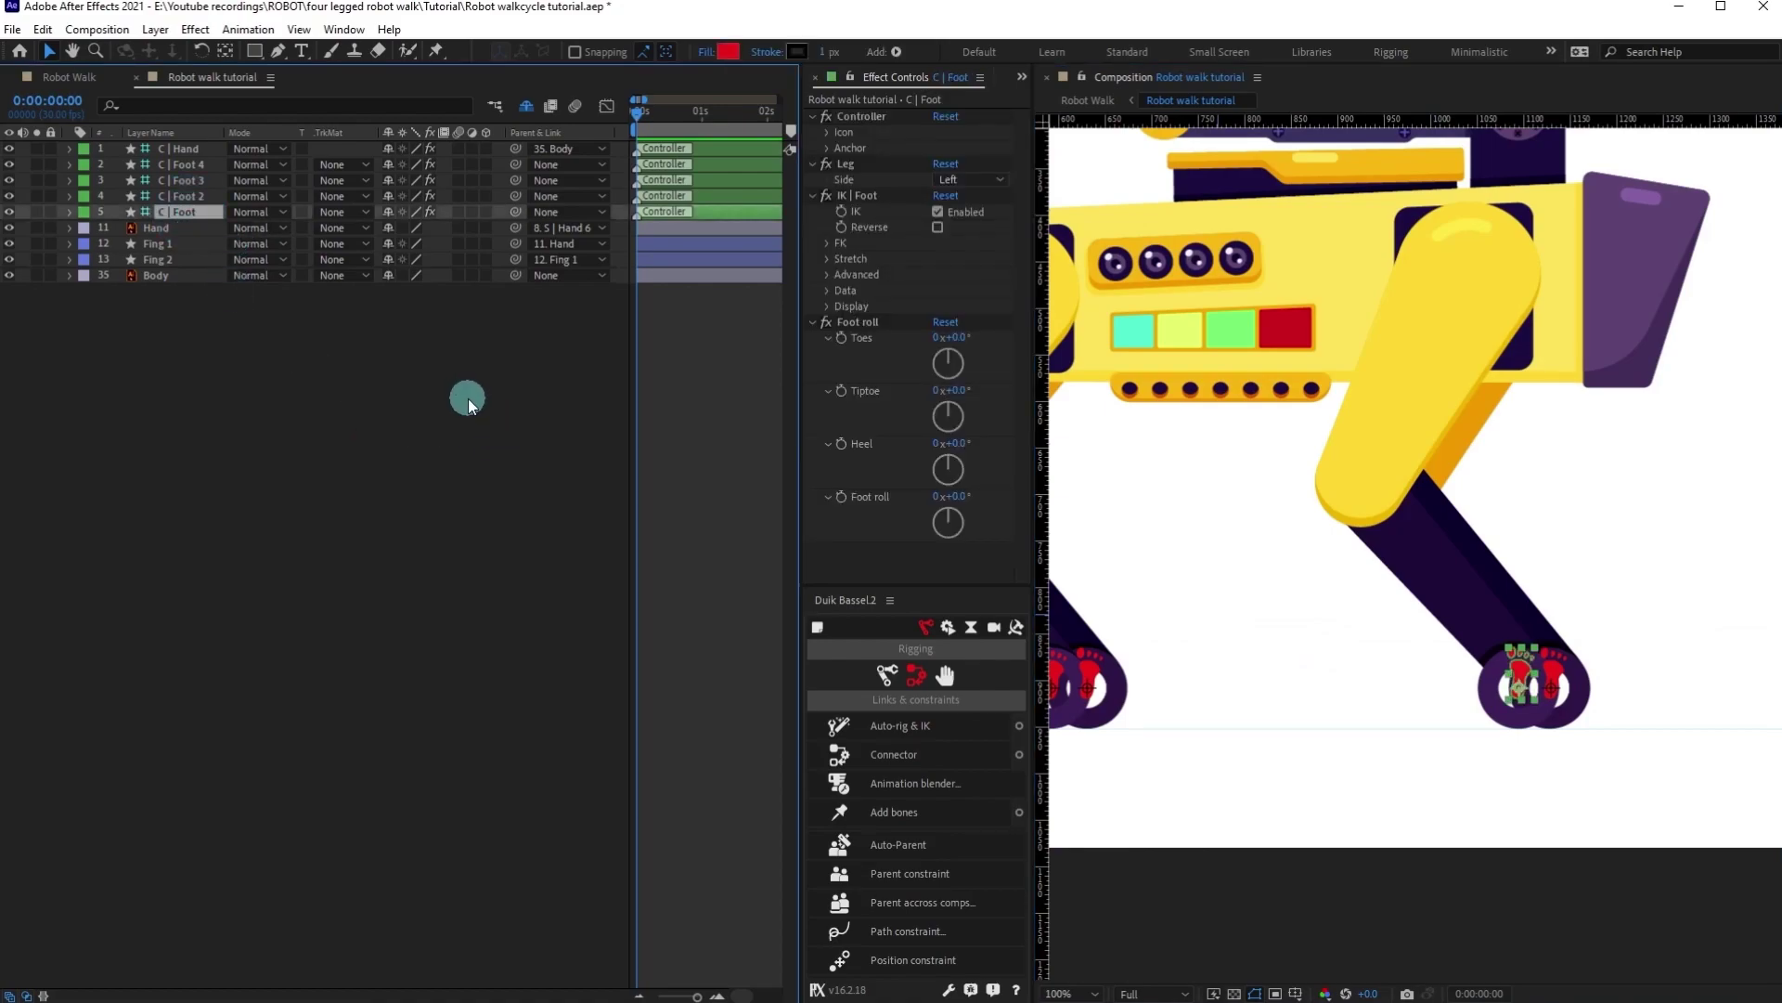
{"action": "key", "text": "p"}
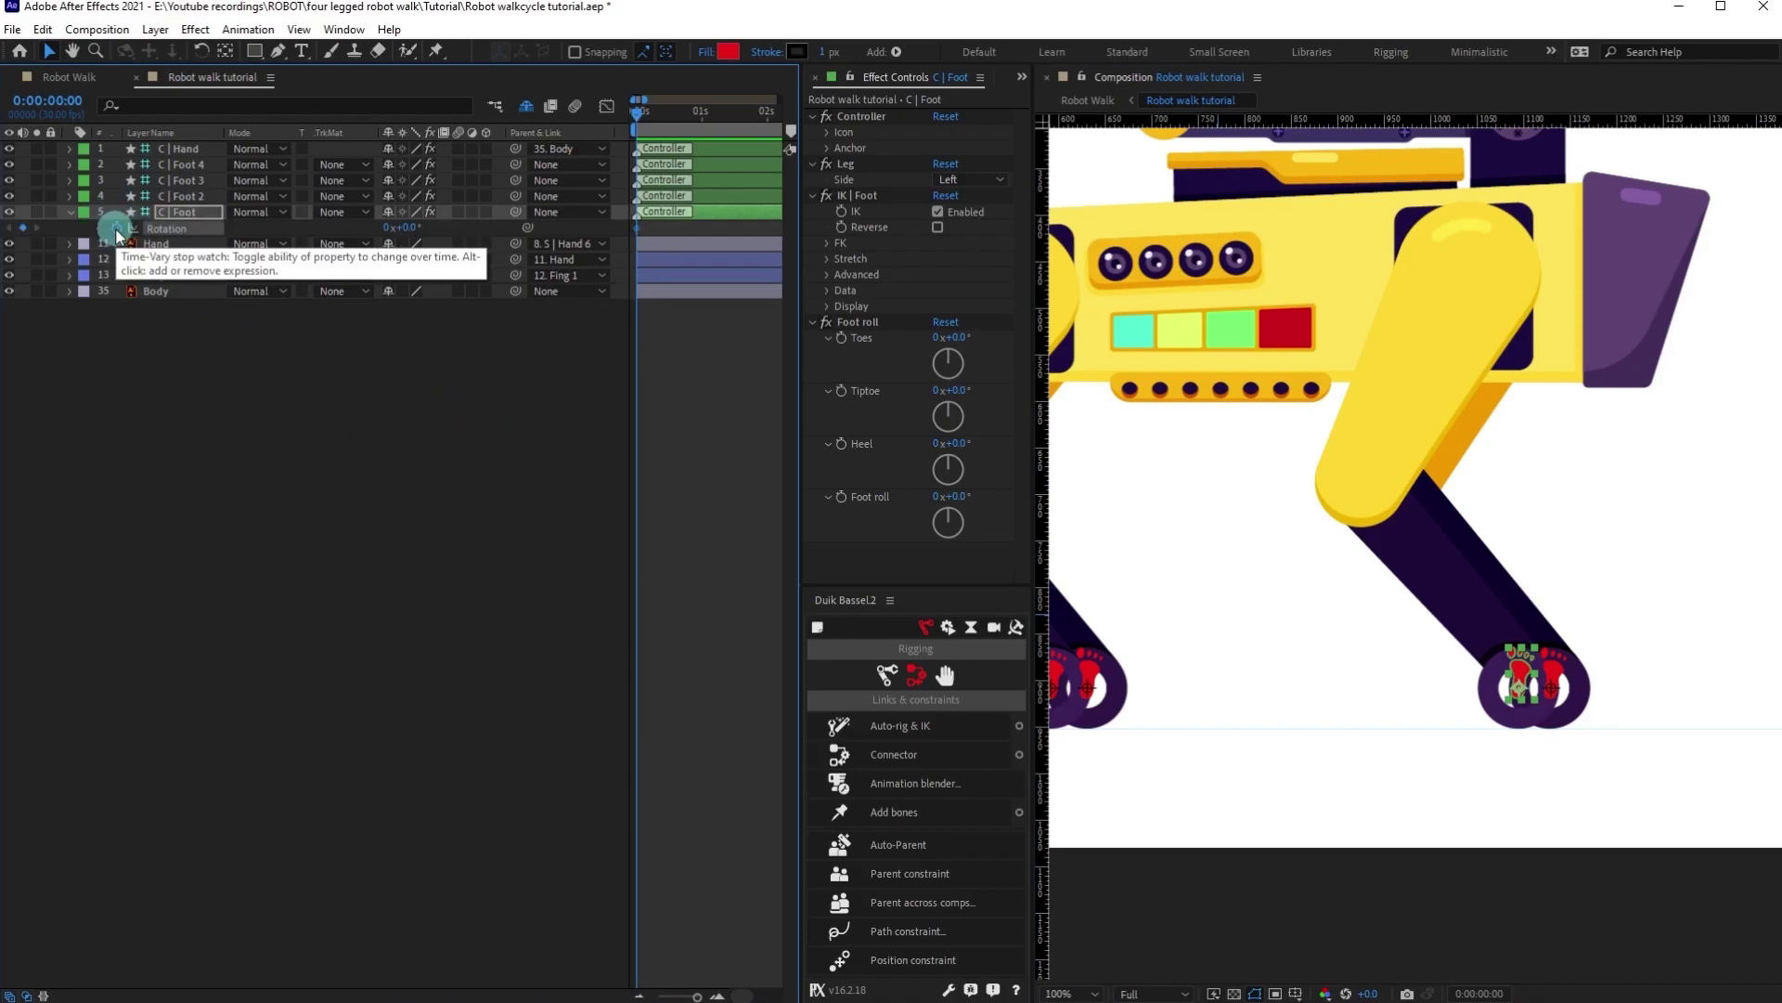
{"action": "key", "text": "r"}
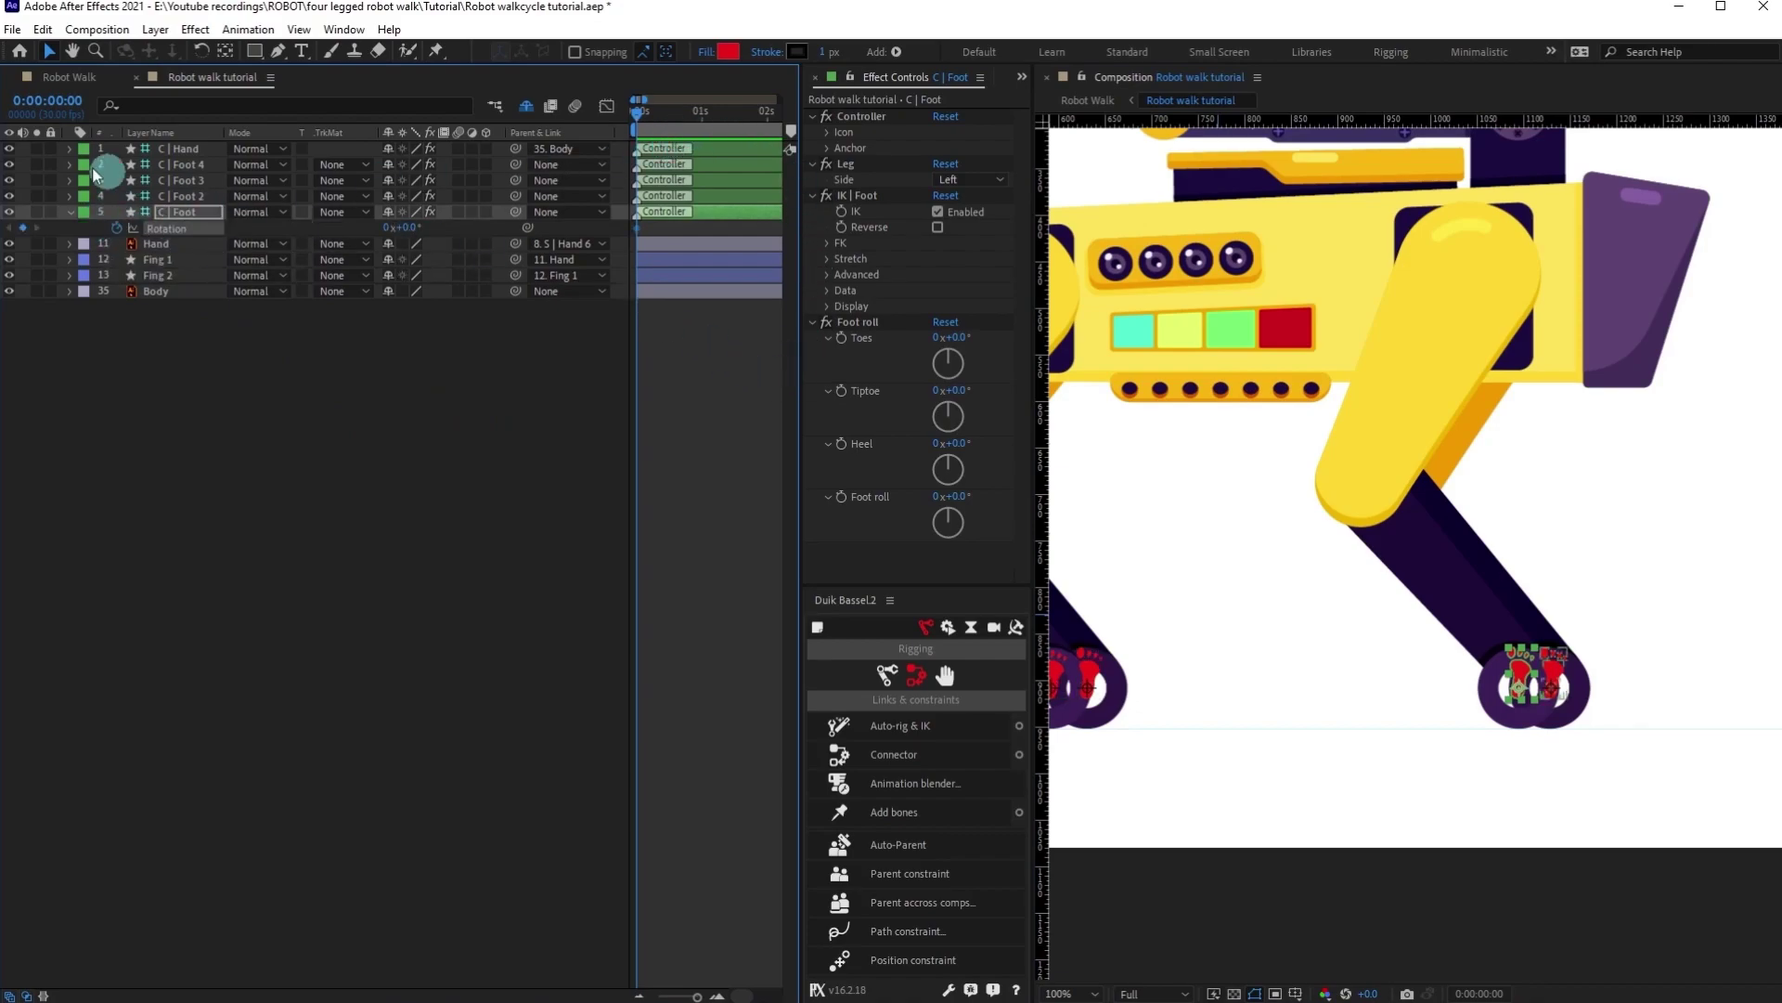
Add Position and Rotation keyframes holding the same pose for C | Foot at 0:00:01:00.
{"action": "left_click", "coordinate": [38, 103]}
{"action": "type", "text": "3"}
{"action": "key", "text": "Return"}
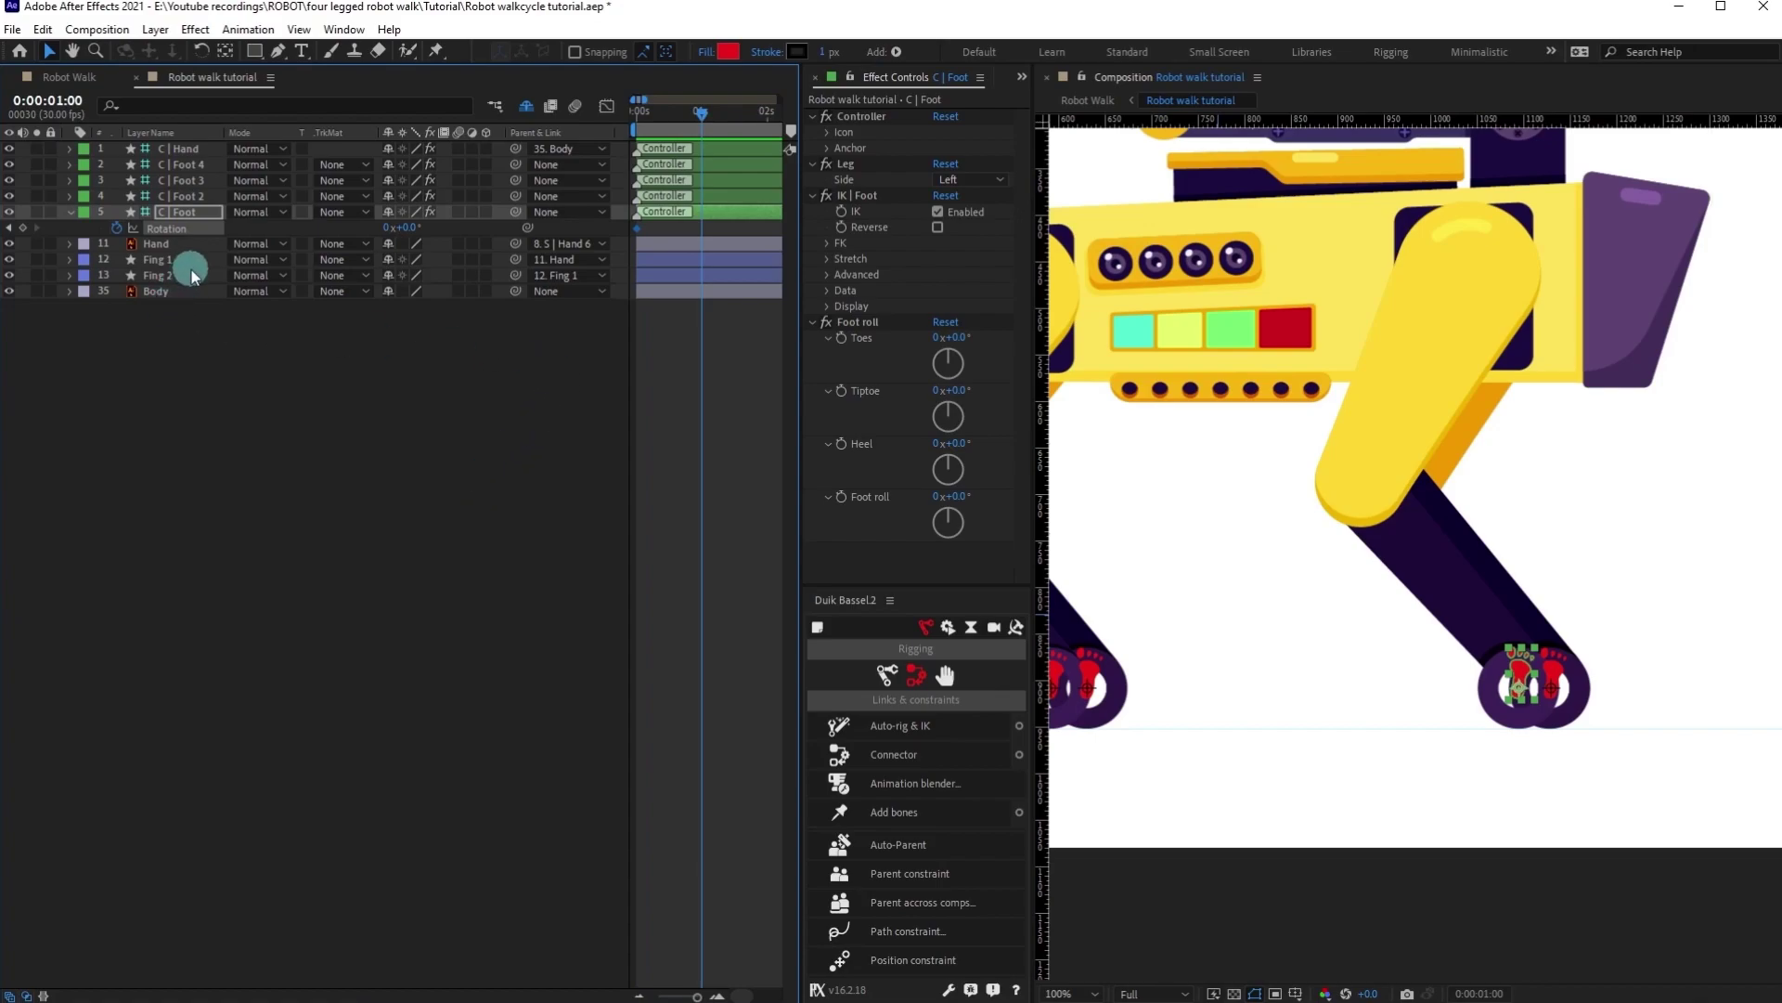
{"action": "key", "text": "shift+p"}
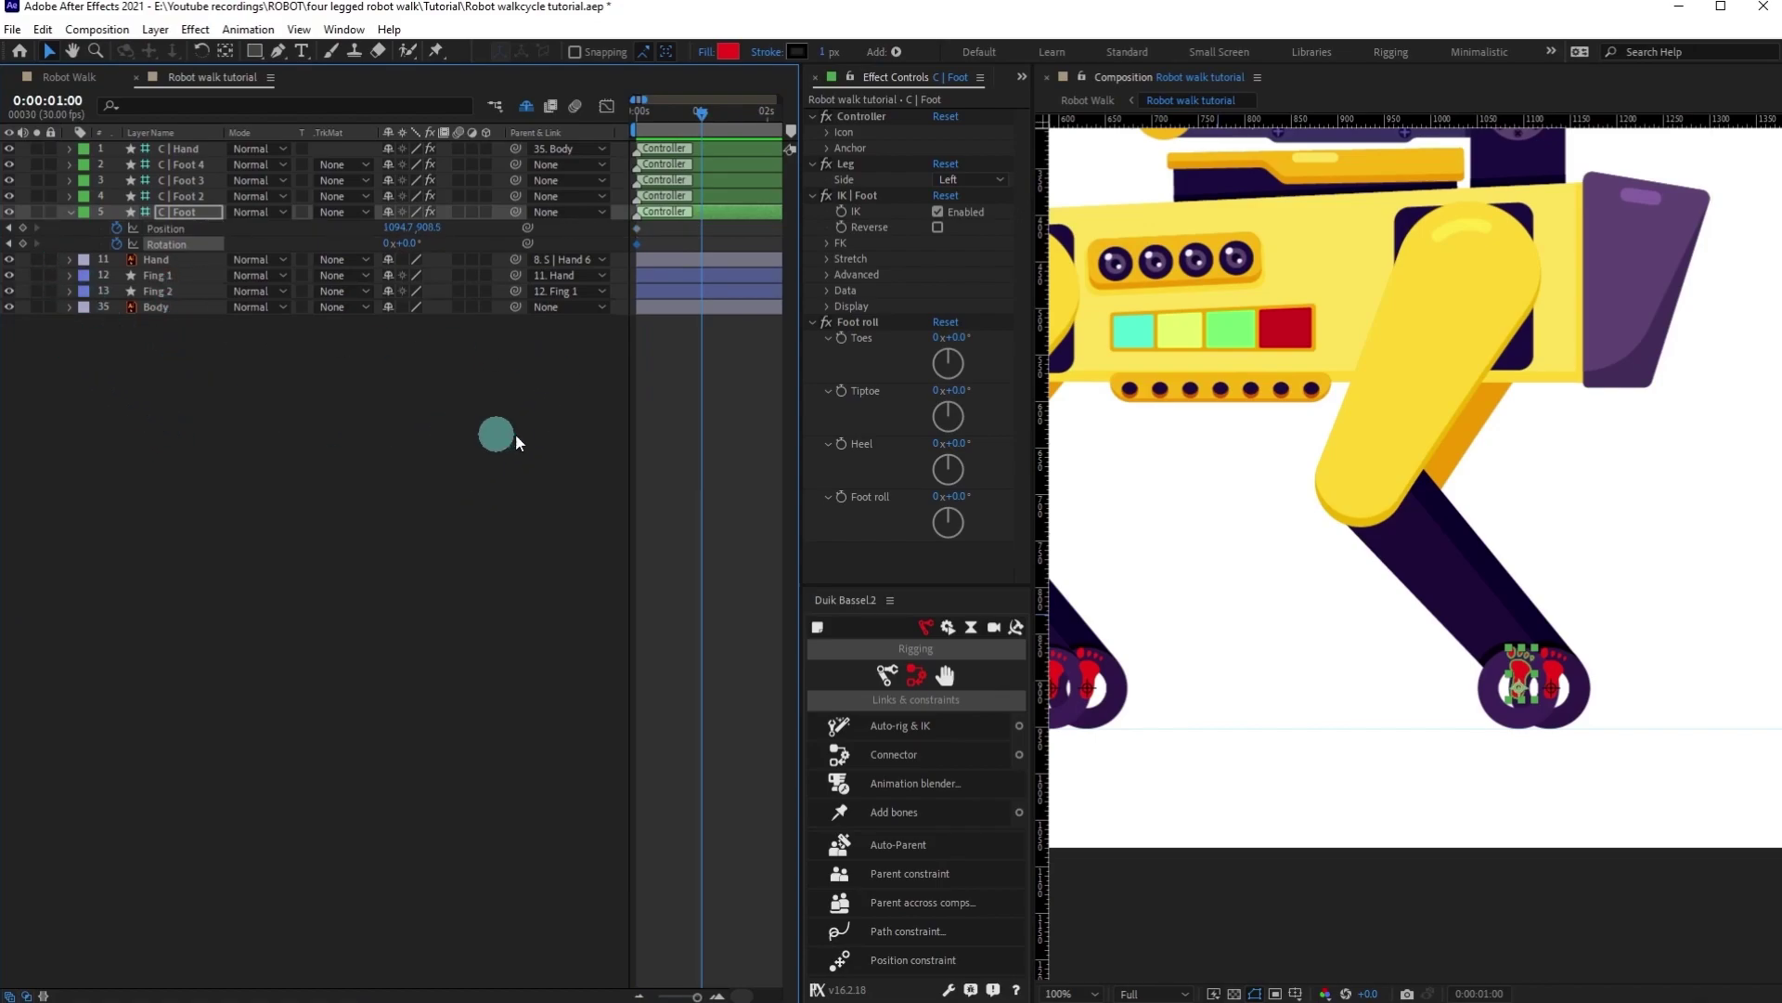
{"action": "left_click", "coordinate": [23, 228]}
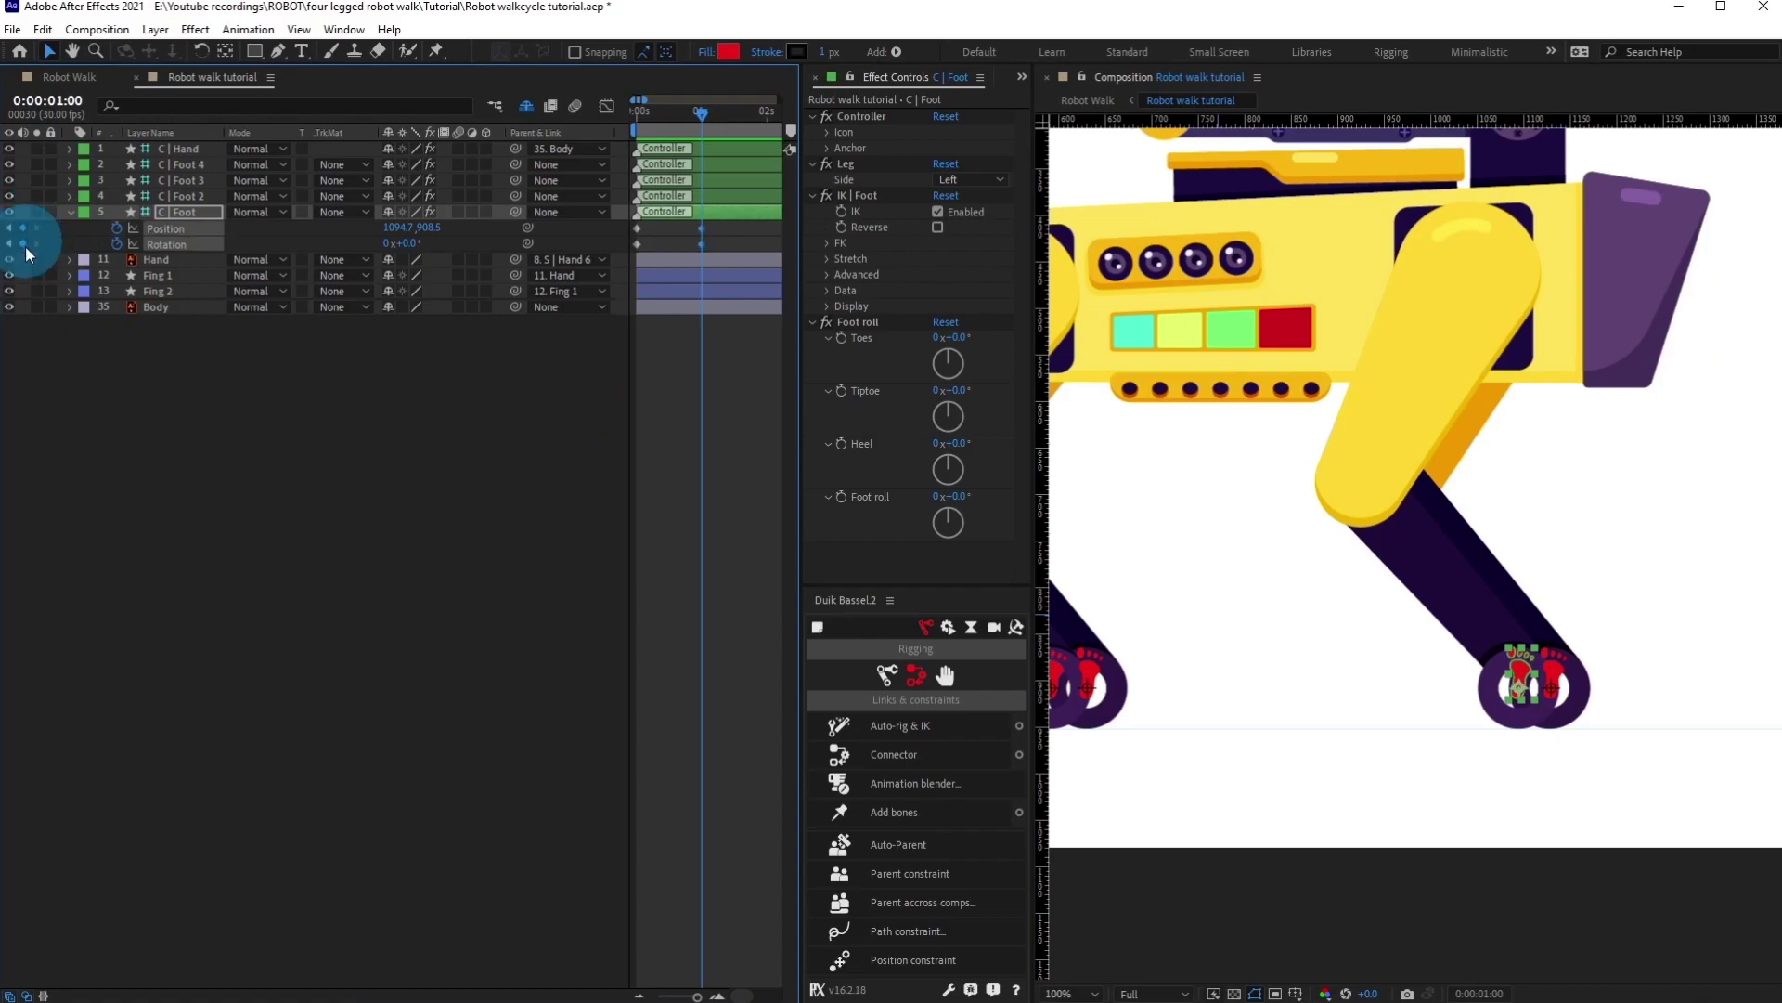
{"action": "left_click", "coordinate": [1301, 516]}
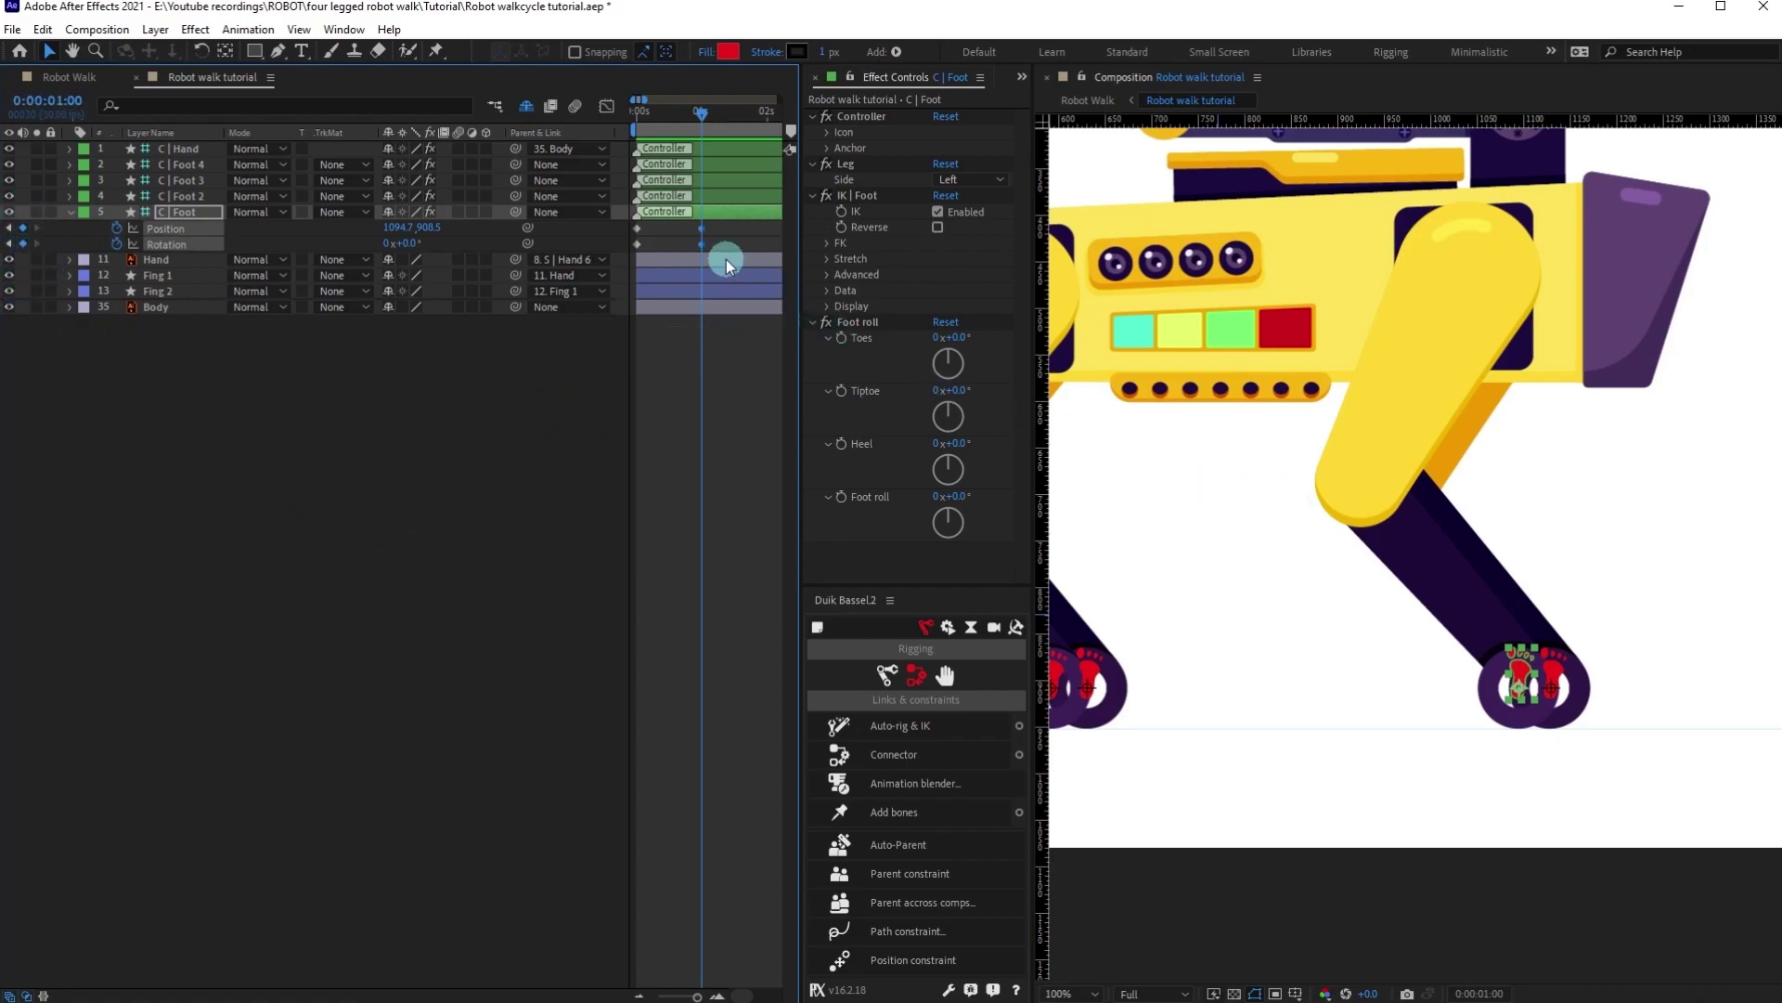
End the work area at 0:00:01:00, aligning its end precisely with the one-second keyframes.
{"action": "key", "text": "n"}
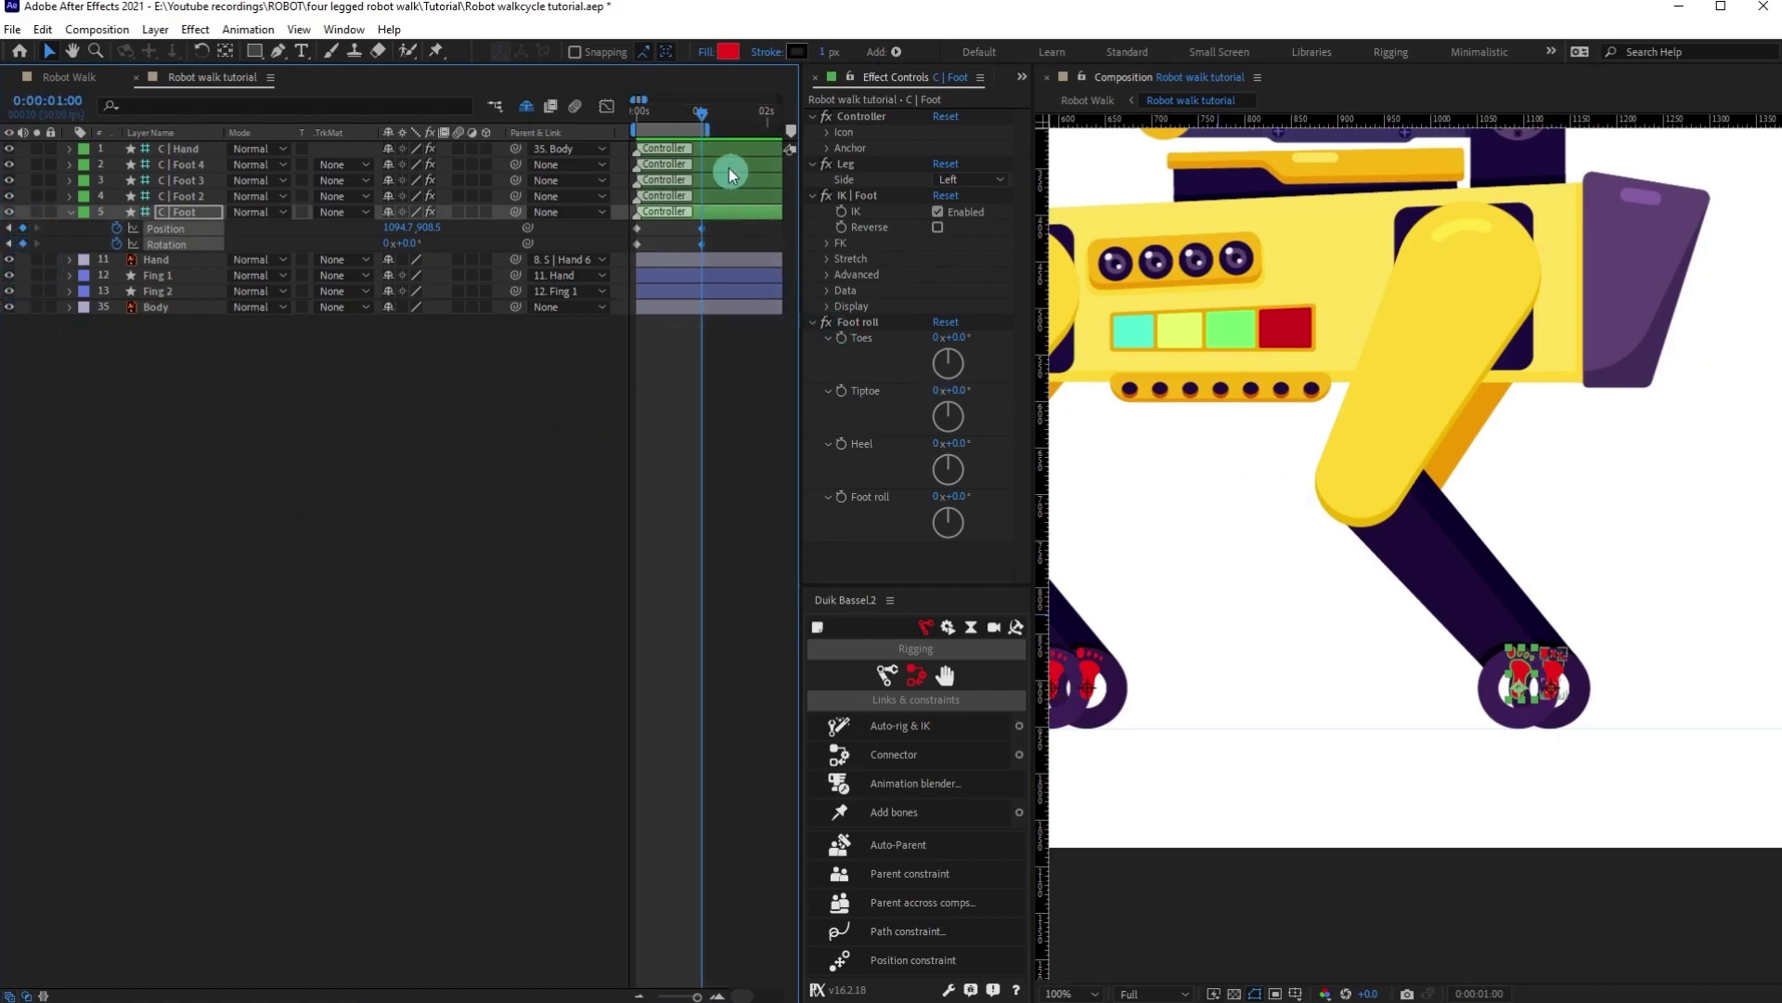
{"action": "key", "text": "equal"}
{"action": "key", "text": "equal"}
{"action": "key", "text": "equal"}
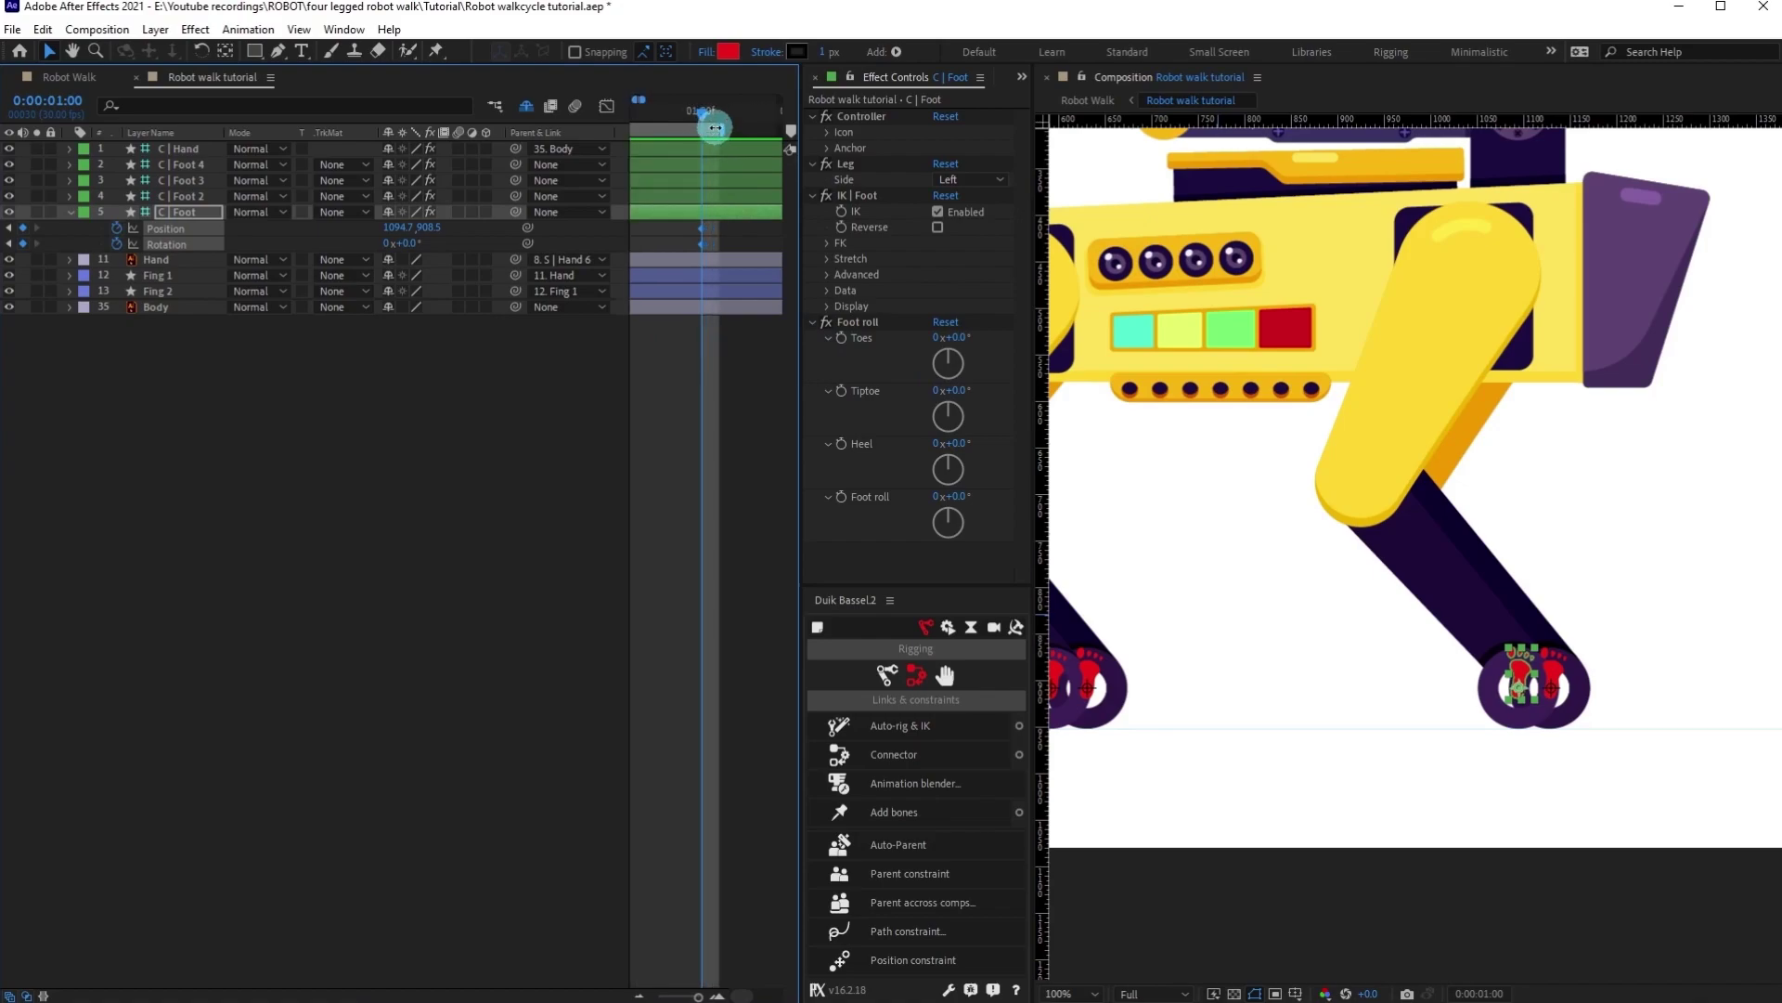
{"action": "left_click_drag", "start_coordinate": [728, 128], "coordinate": [713, 128]}
{"action": "key", "text": "minus"}
{"action": "key", "text": "minus"}
{"action": "key", "text": "minus"}
Move the first and last C | Foot keyframes together so the front foot reaches forward to about 1314.7, 908.5.
{"action": "left_click_drag", "start_coordinate": [727, 237], "coordinate": [626, 262]}
{"action": "key", "text": "Right"}
{"action": "key", "text": "Right"}
{"action": "key", "text": "Right"}
{"action": "key", "text": "Right"}
{"action": "key", "text": "Right"}
{"action": "key", "text": "Right"}
{"action": "key", "text": "Right"}
{"action": "key", "text": "Right"}
{"action": "key", "text": "Right"}
{"action": "key", "text": "Right"}
{"action": "key", "text": "Right"}
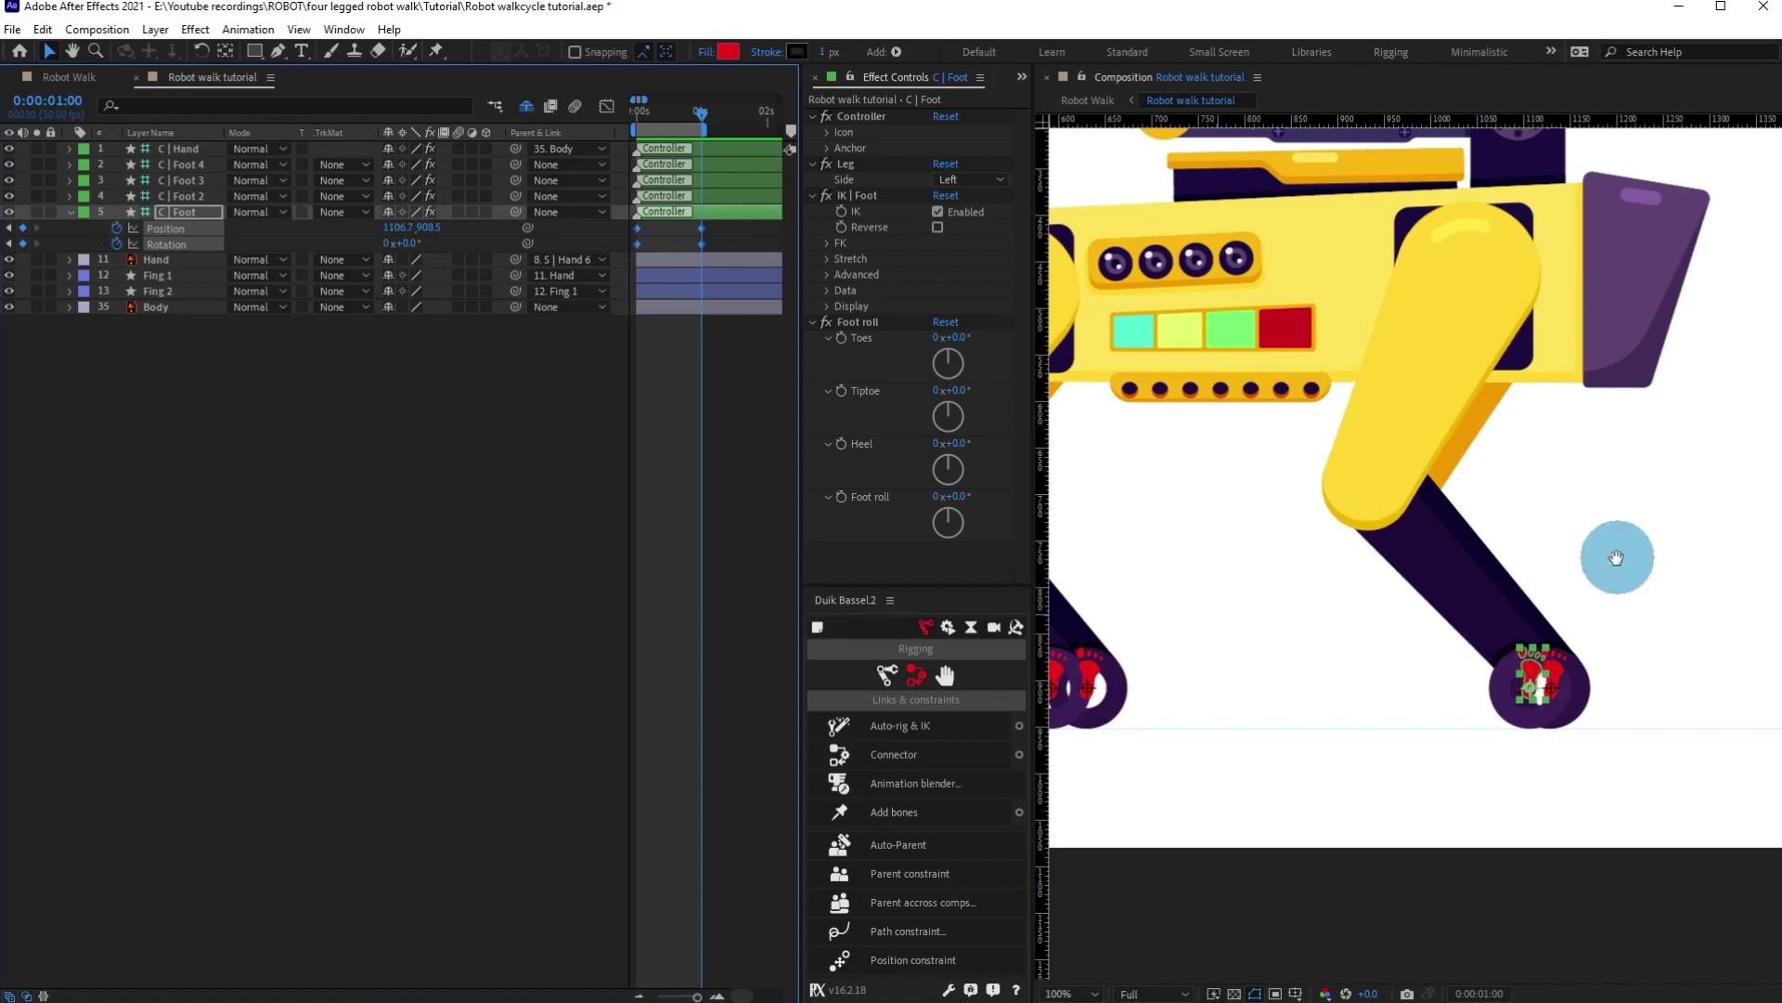
{"action": "left_click_drag", "start_coordinate": [1620, 557], "coordinate": [1546, 557]}
{"action": "left_click_drag", "start_coordinate": [1484, 674], "coordinate": [1647, 654]}
{"action": "left_click", "coordinate": [674, 375]}
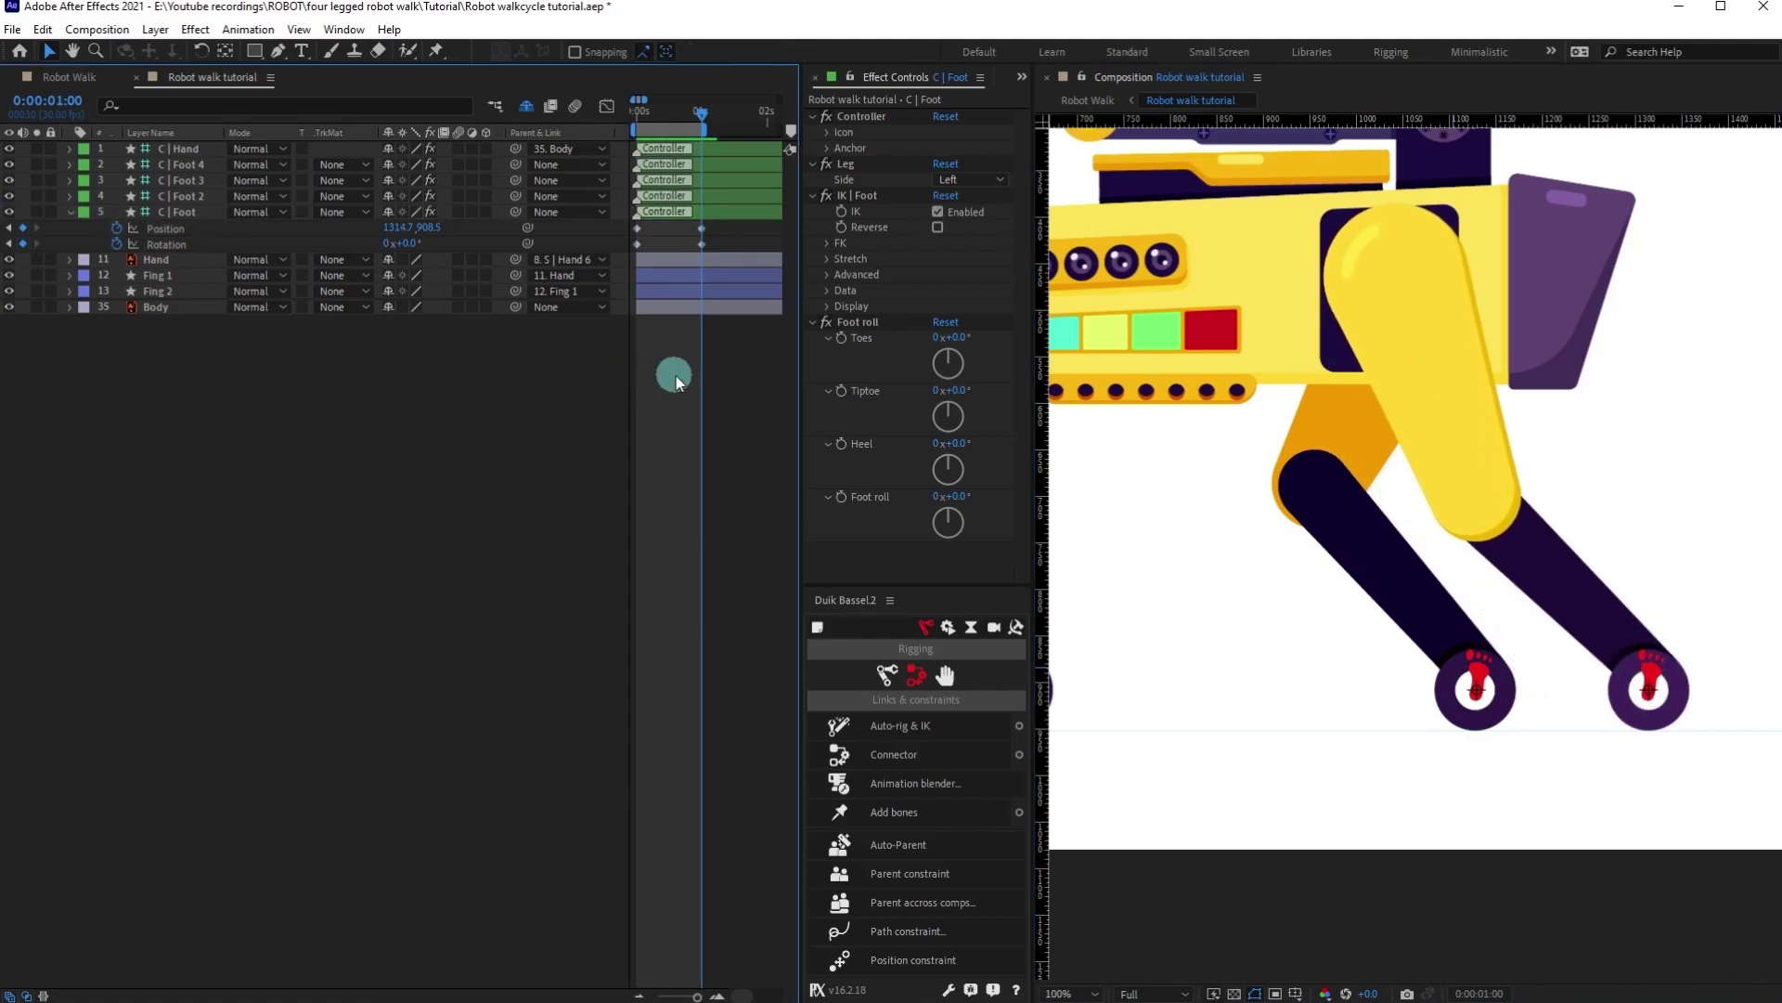
At 0:00:00:15, move C | Foot backward along the ground line to about 830.7, 908.5.
{"action": "left_click_drag", "start_coordinate": [666, 115], "coordinate": [620, 118]}
{"action": "left_click", "coordinate": [34, 112]}
{"action": "type", "text": "+15"}
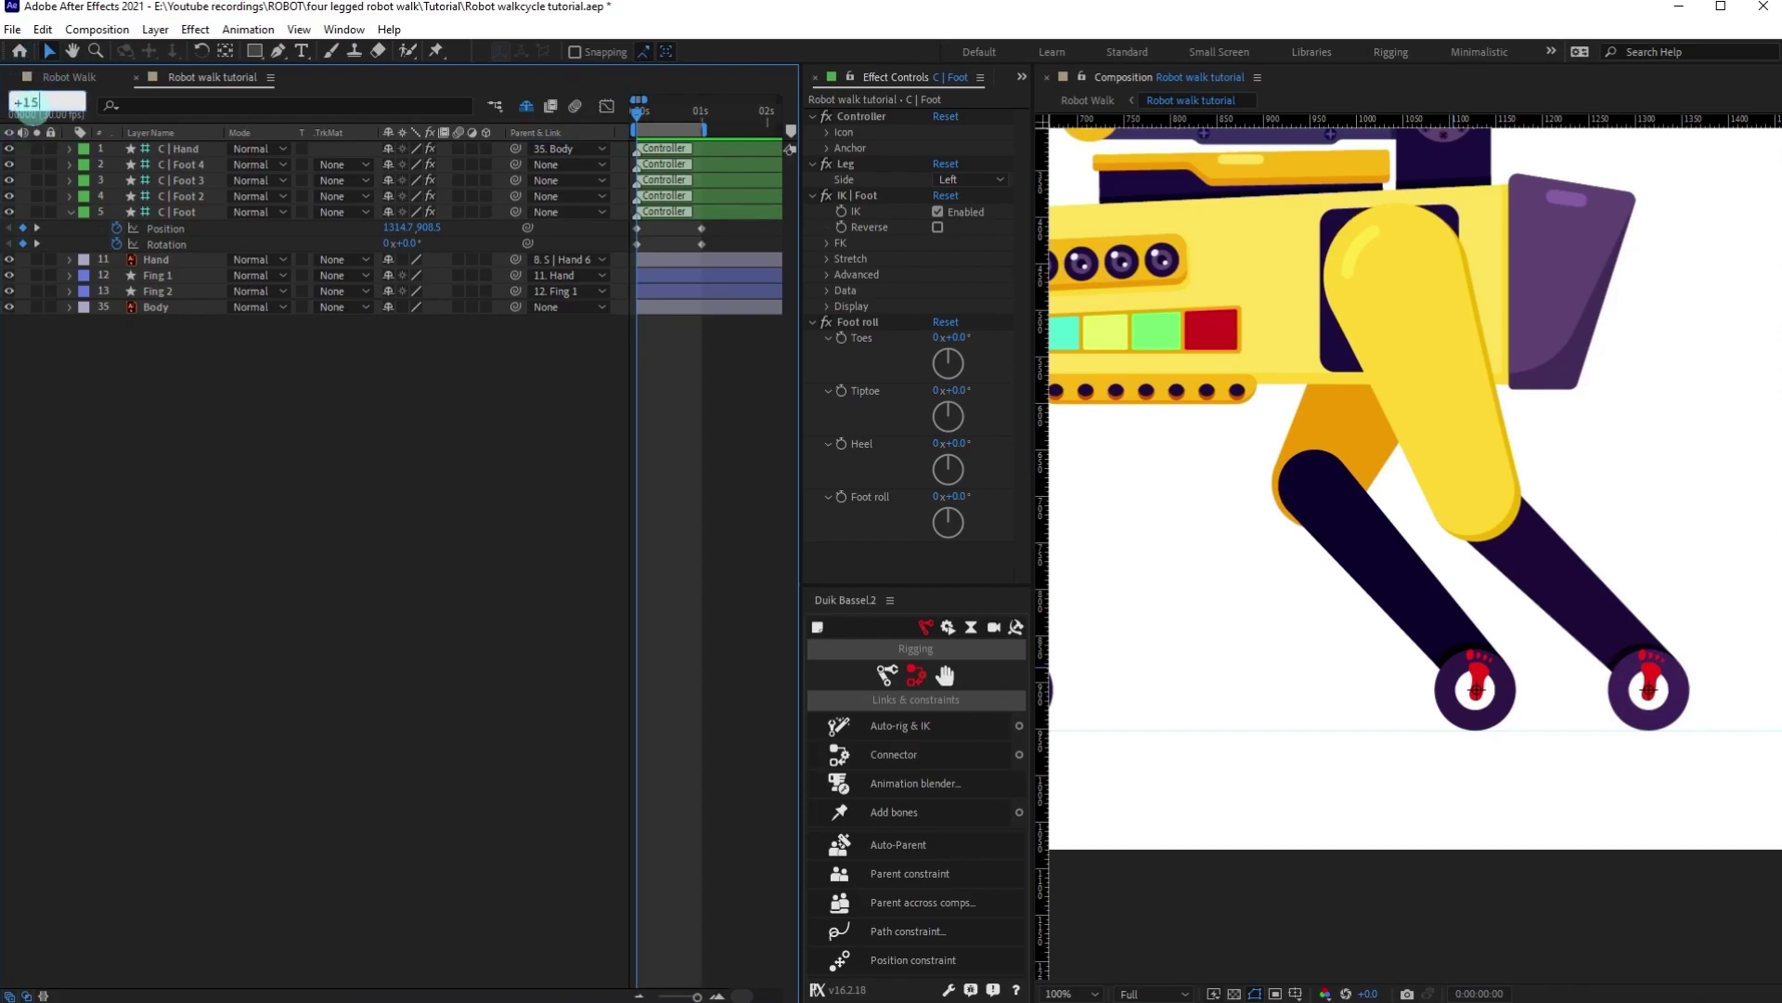
{"action": "key", "text": "Return"}
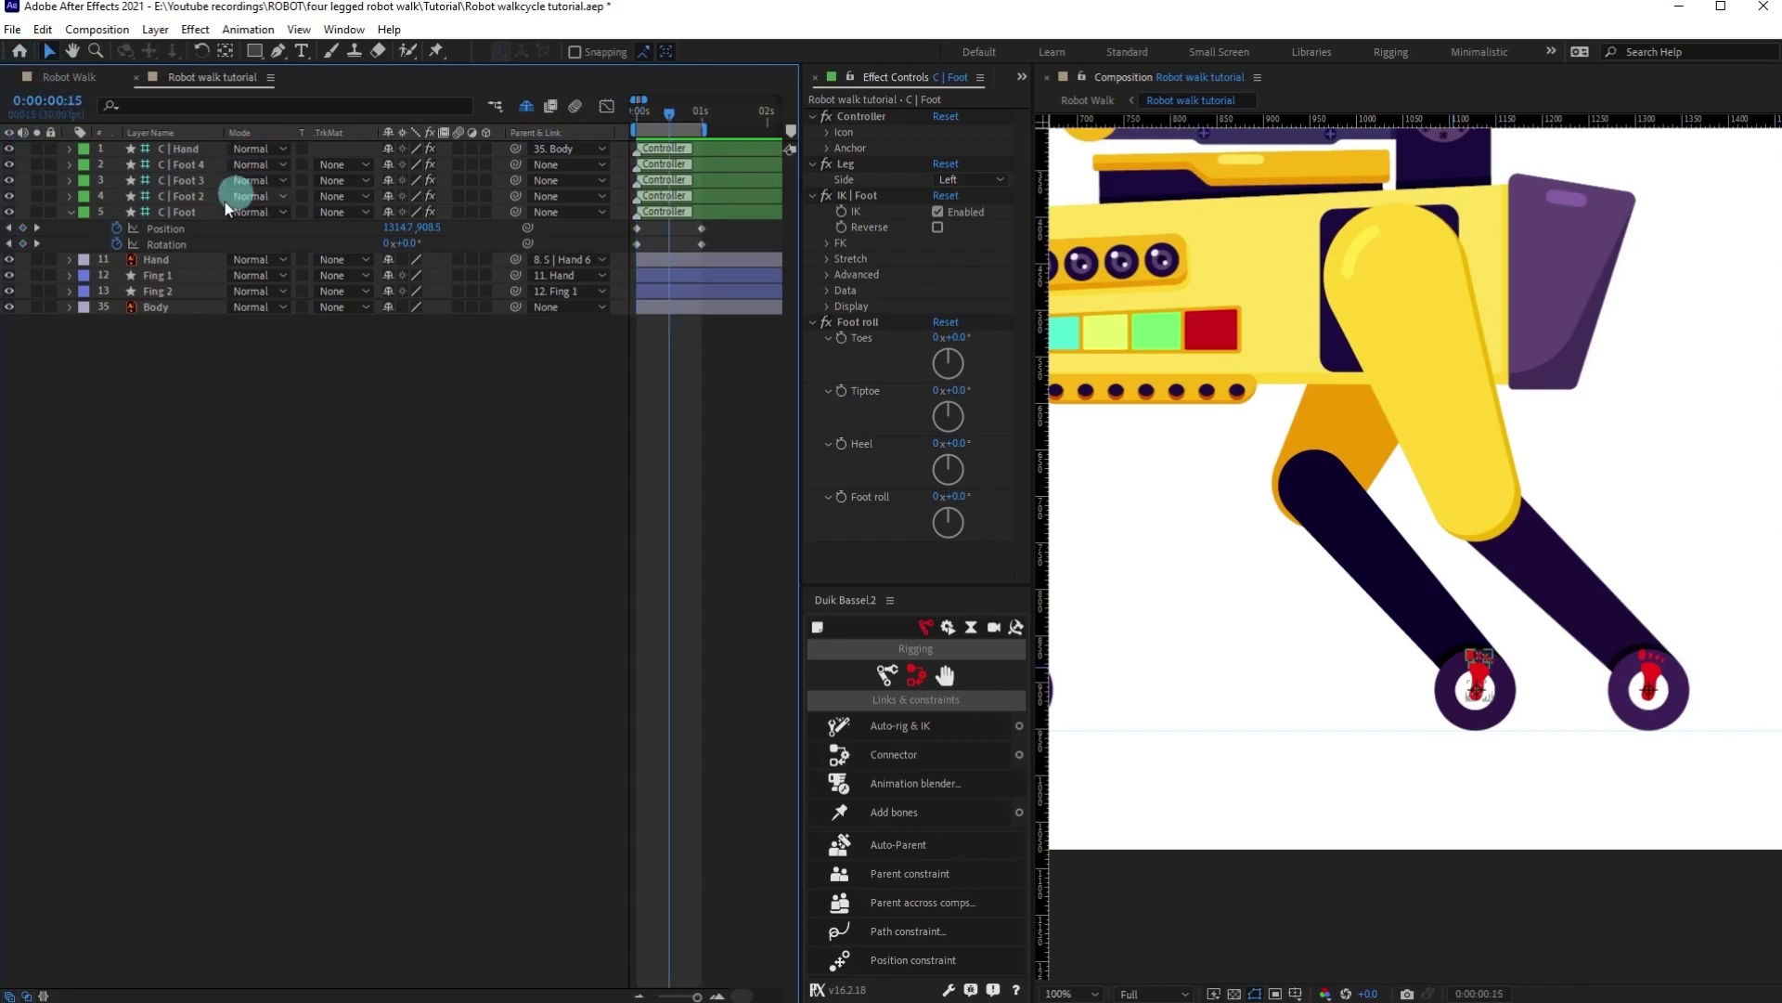
{"action": "left_click", "coordinate": [191, 212]}
{"action": "left_click_drag", "start_coordinate": [1656, 668], "coordinate": [1207, 676]}
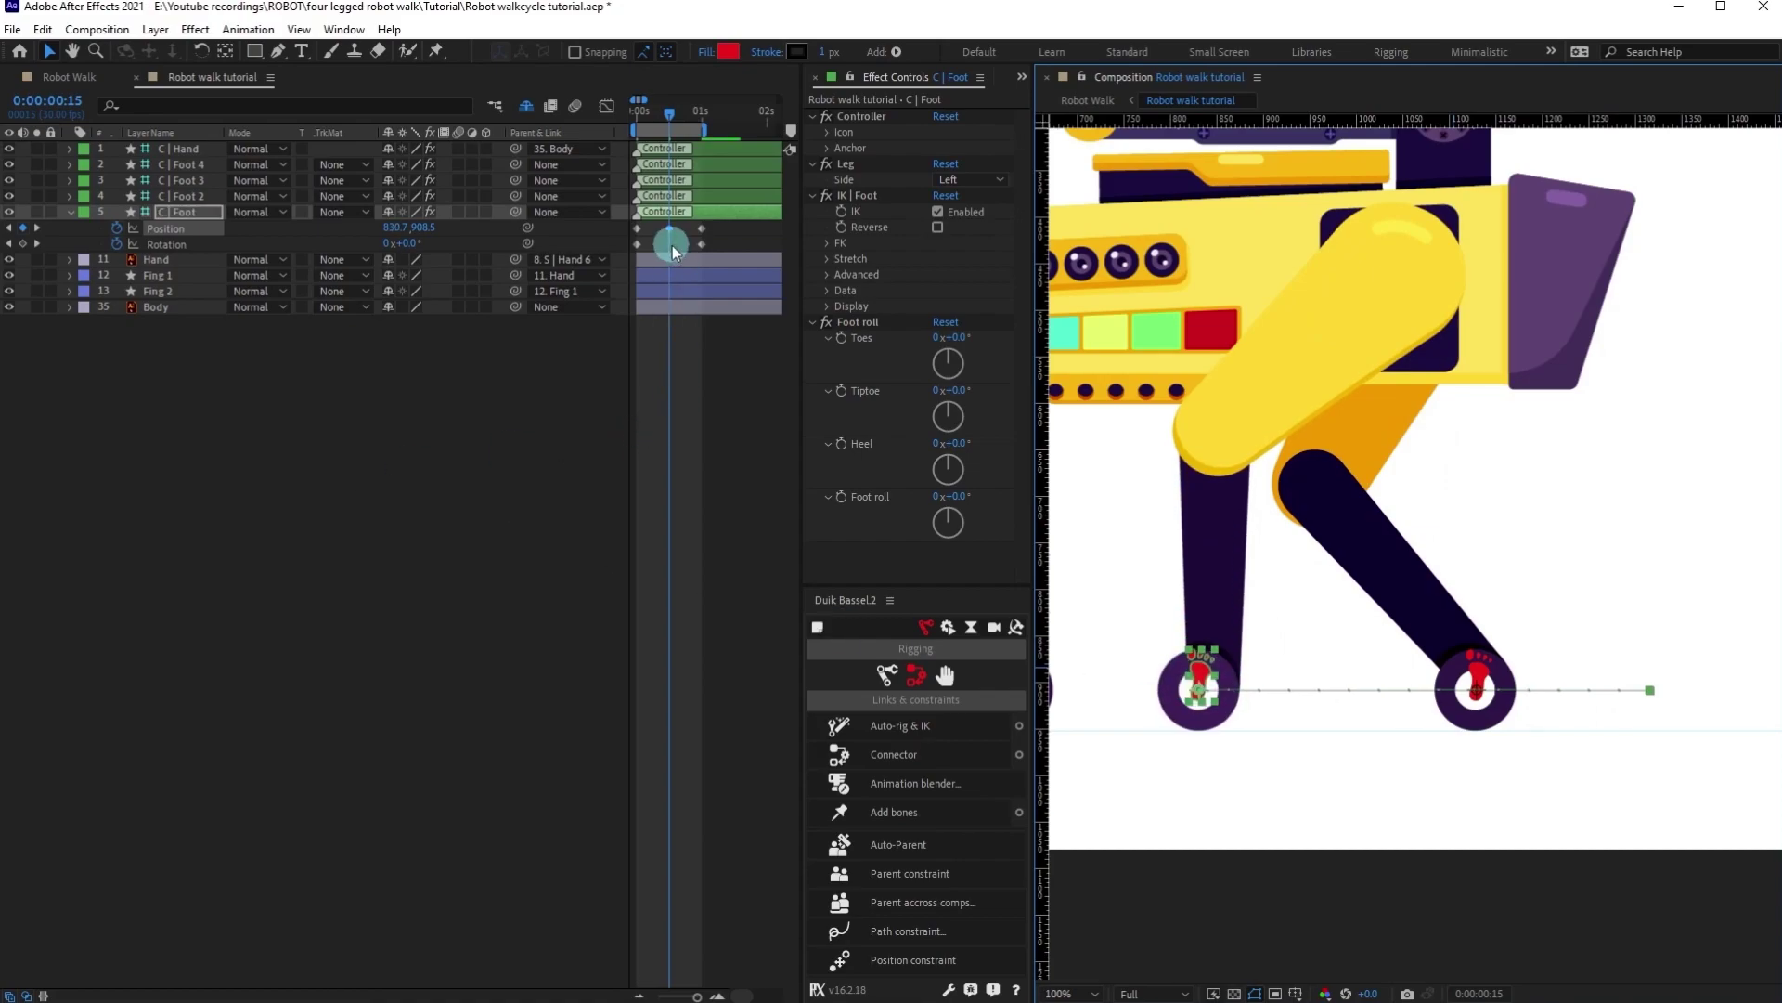
Apply Easy Ease to all of C | Foot's keyframes, and remove the Rotation keyframes.
{"action": "left_click_drag", "start_coordinate": [721, 226], "coordinate": [587, 264]}
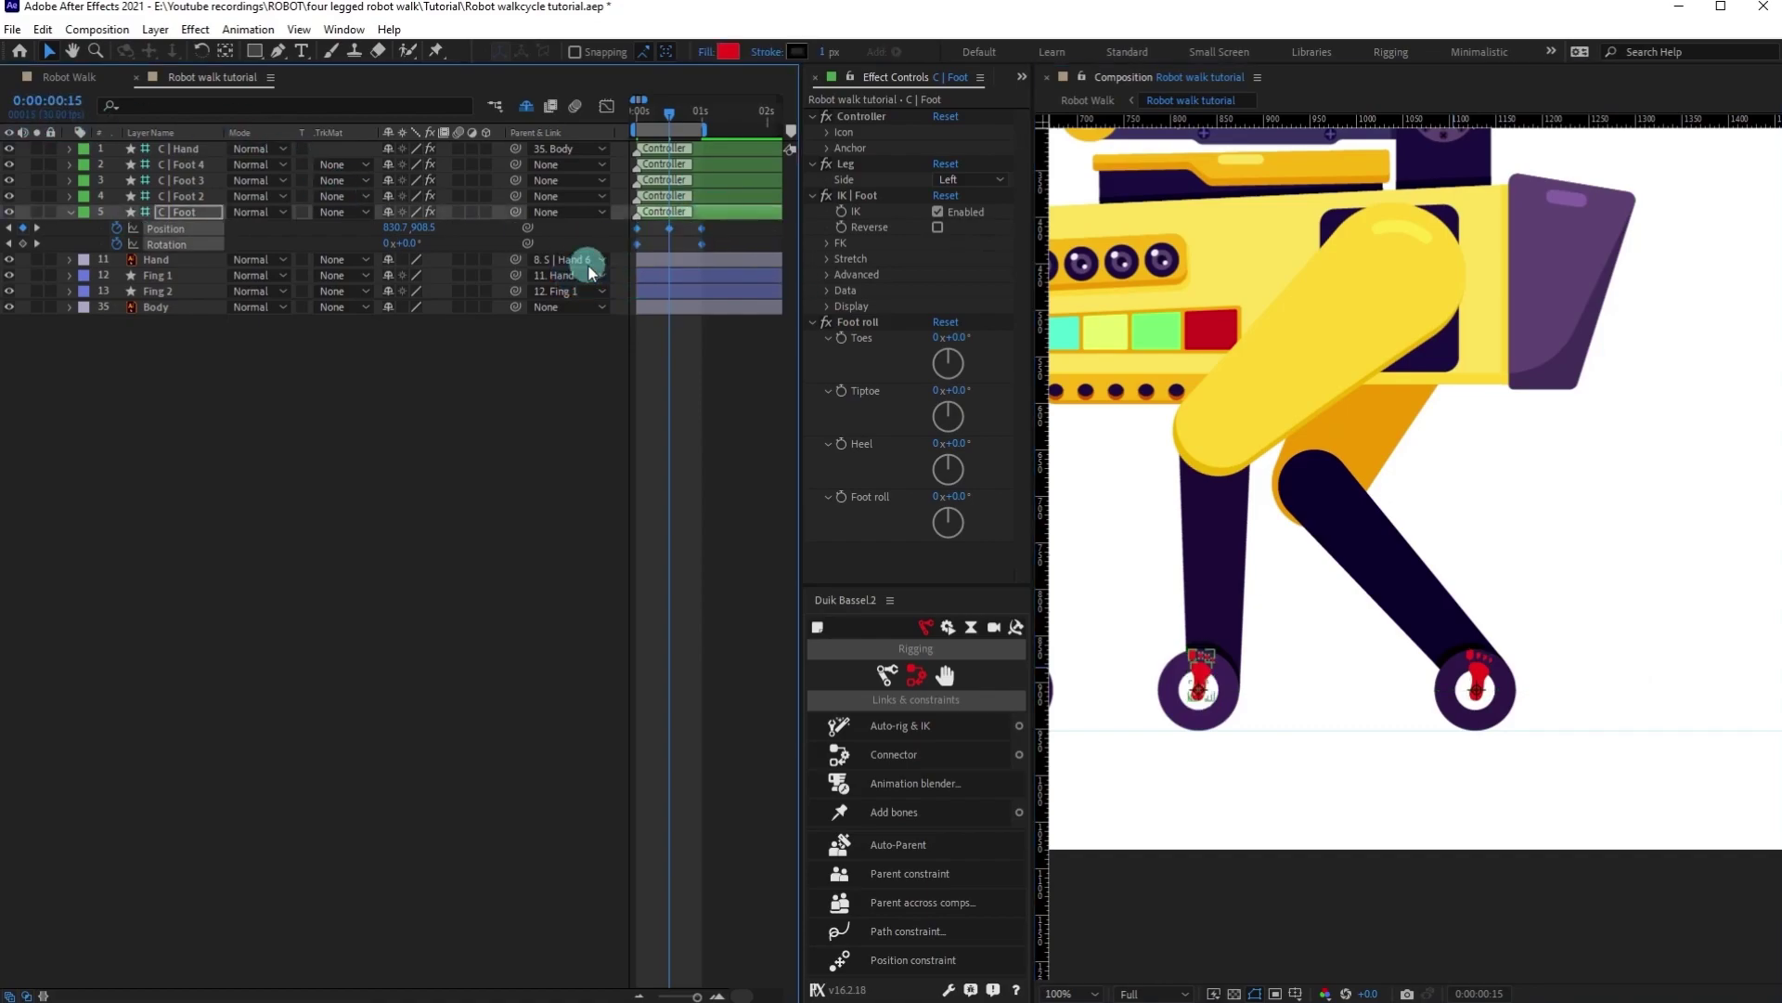
{"action": "left_click", "coordinate": [631, 475]}
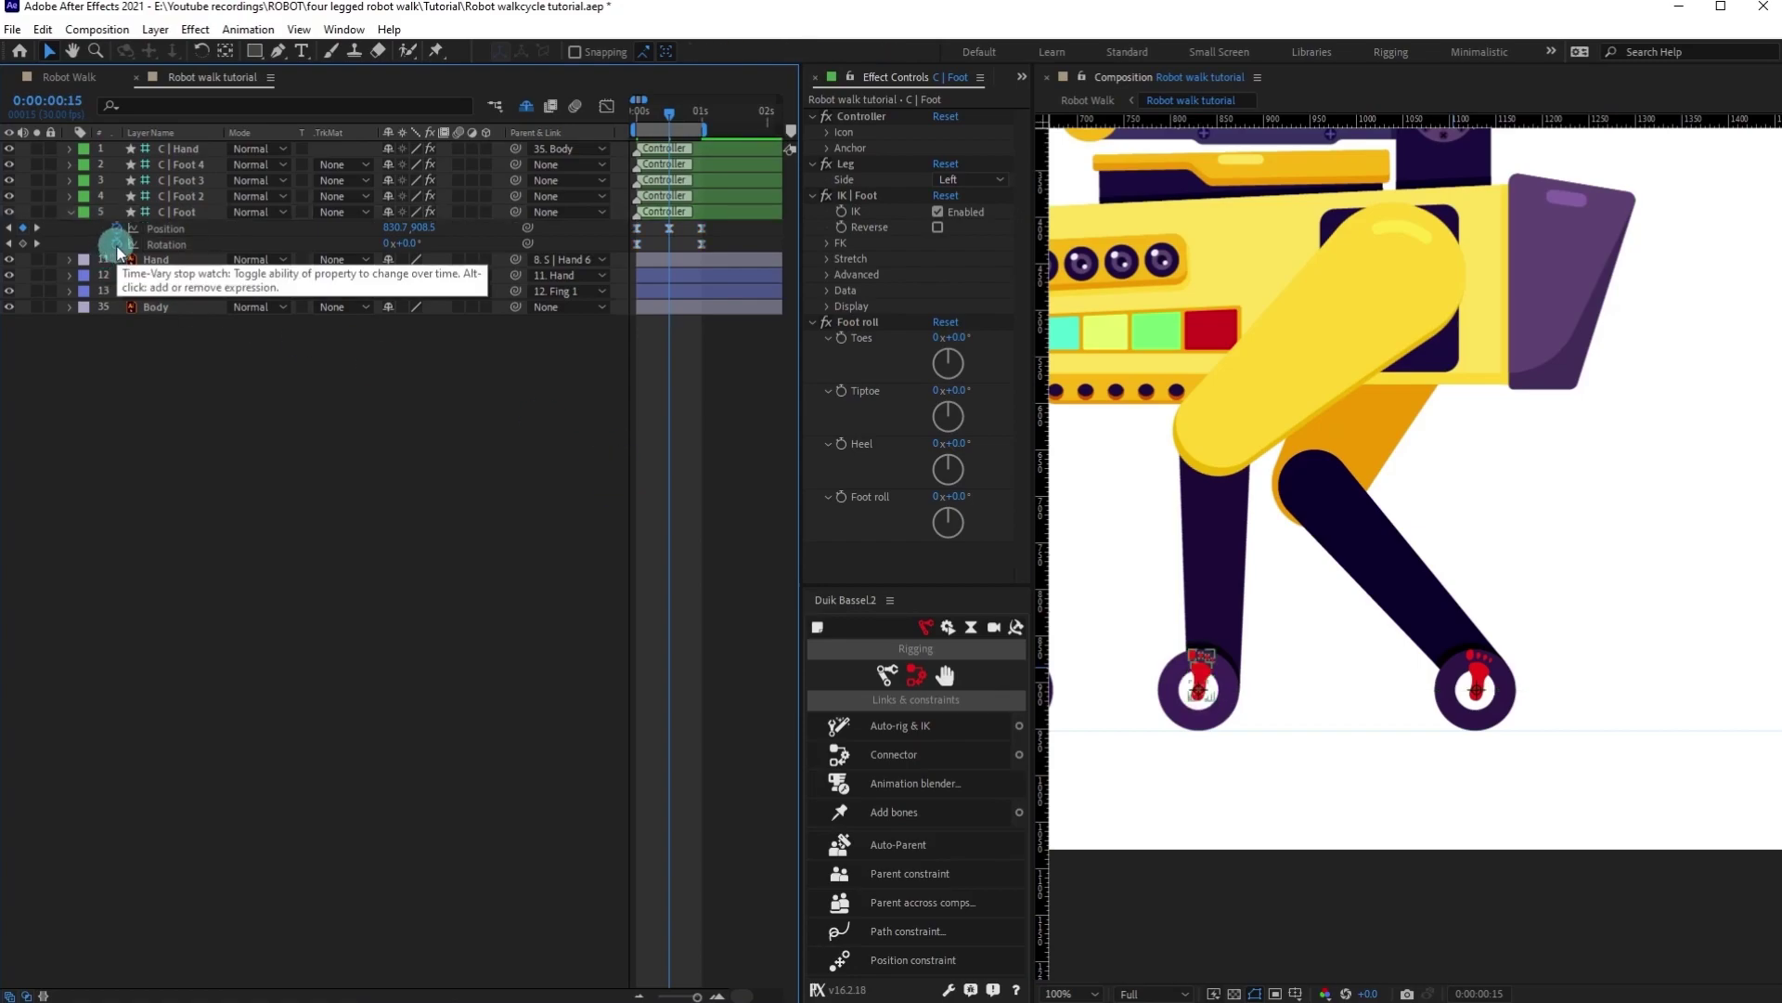
{"action": "left_click", "coordinate": [116, 244]}
{"action": "left_click", "coordinate": [340, 497]}
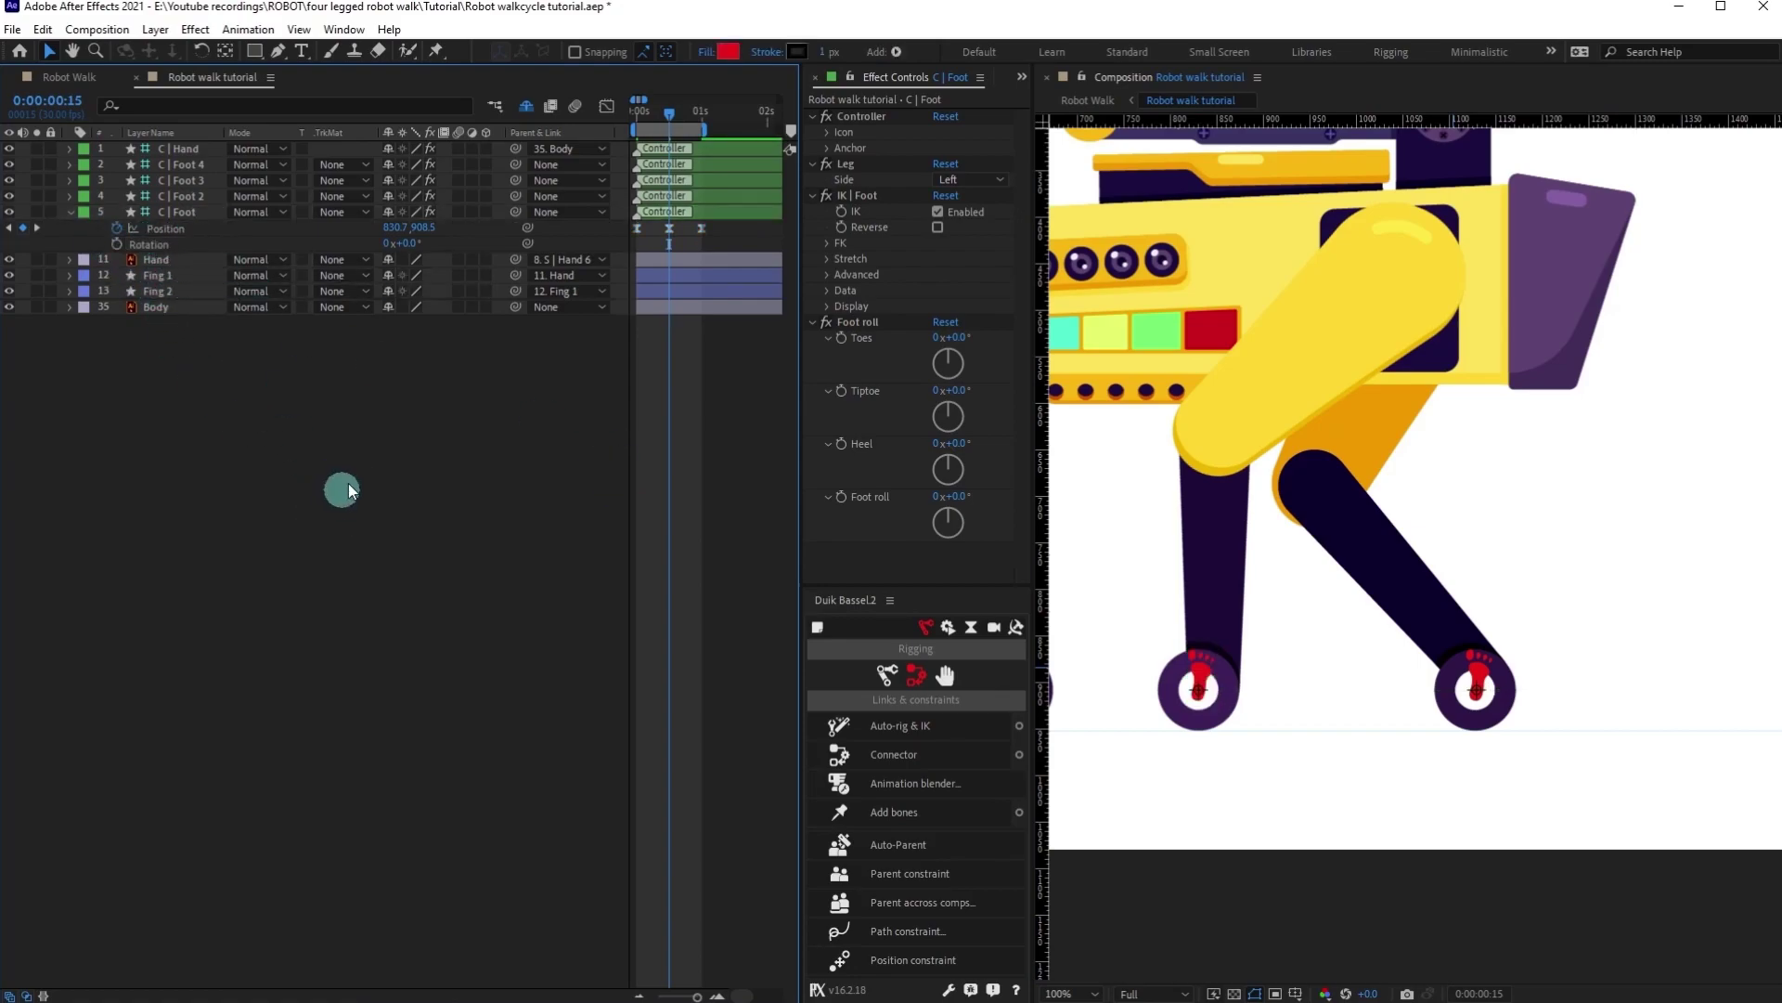
{"action": "left_click", "coordinate": [67, 241]}
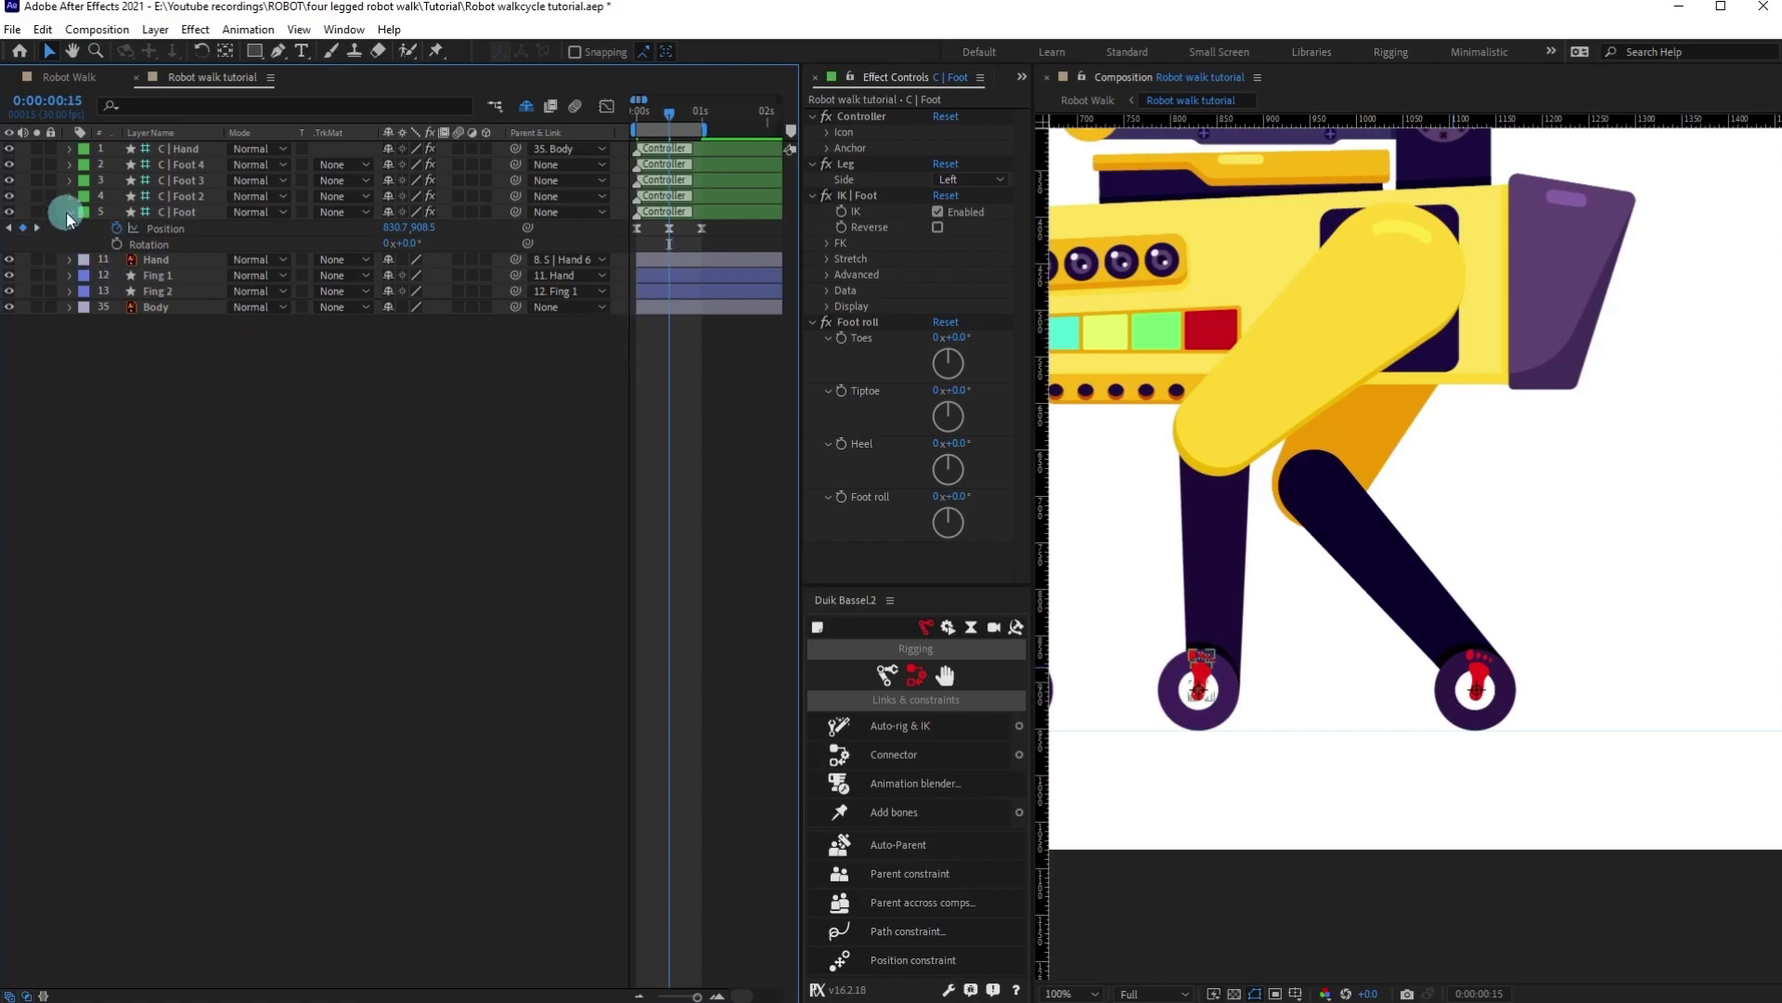
Separate C | Foot's Position into X Position and Y Position.
{"action": "left_click", "coordinate": [176, 213]}
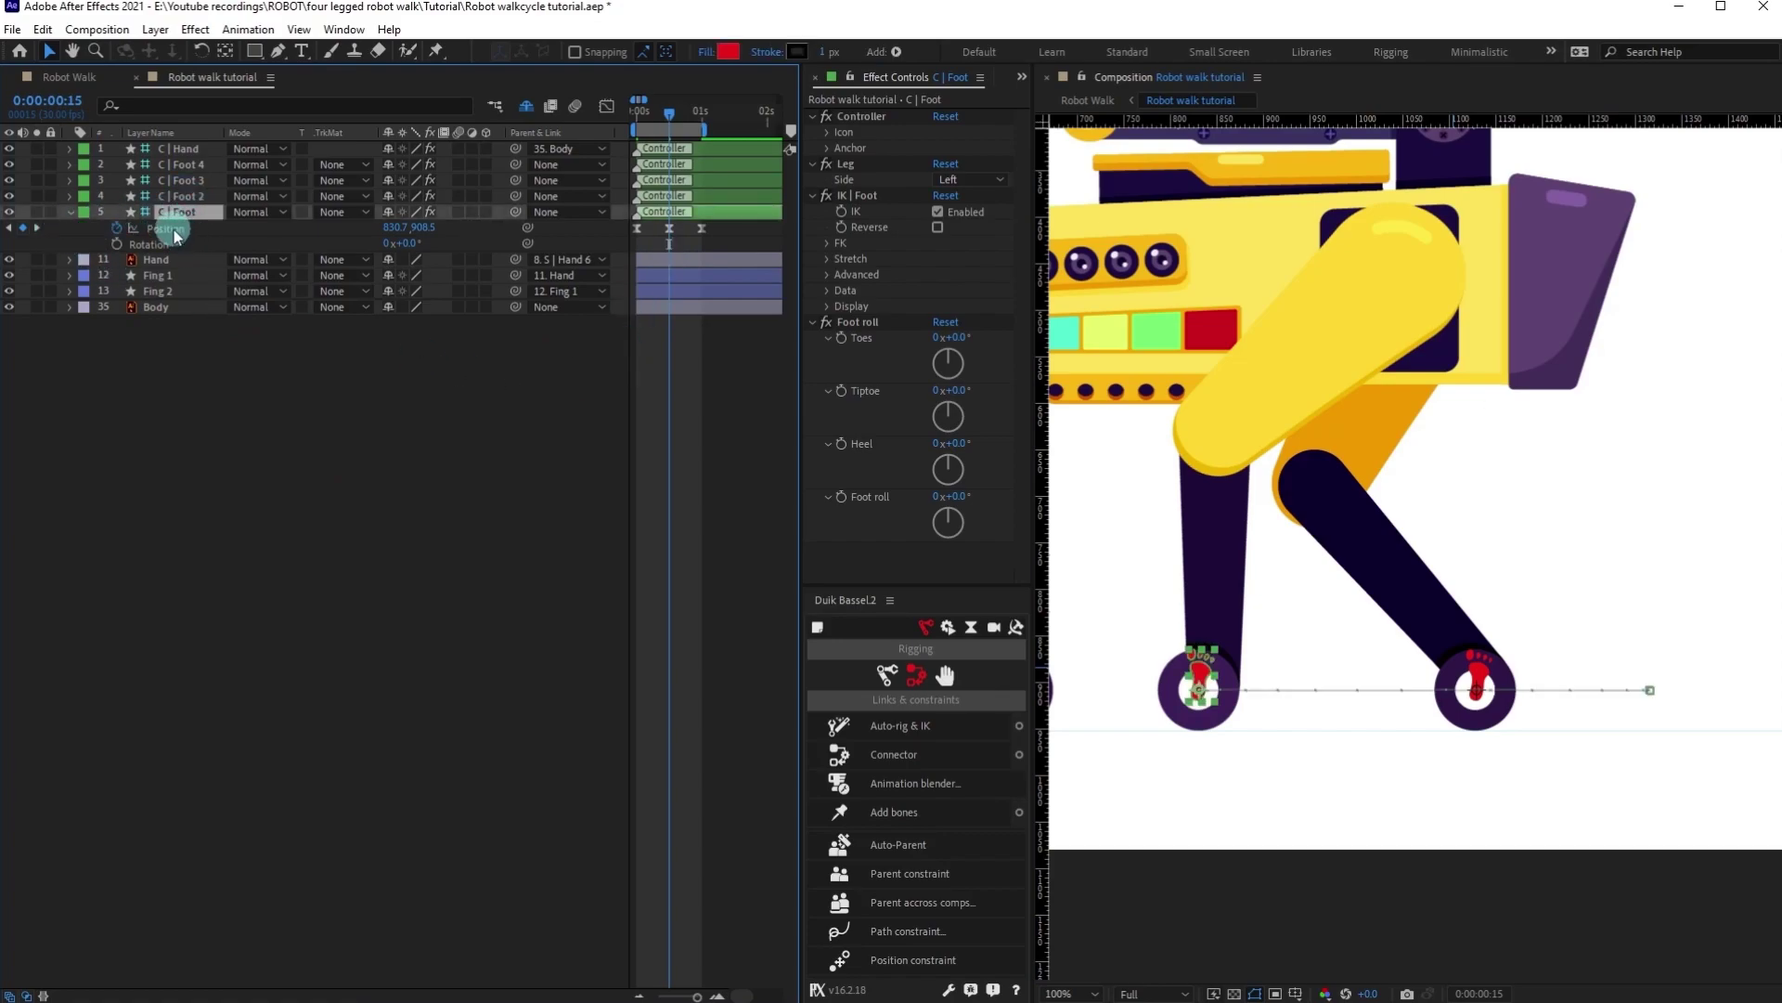
{"action": "right_click", "coordinate": [171, 229]}
{"action": "left_click", "coordinate": [224, 287]}
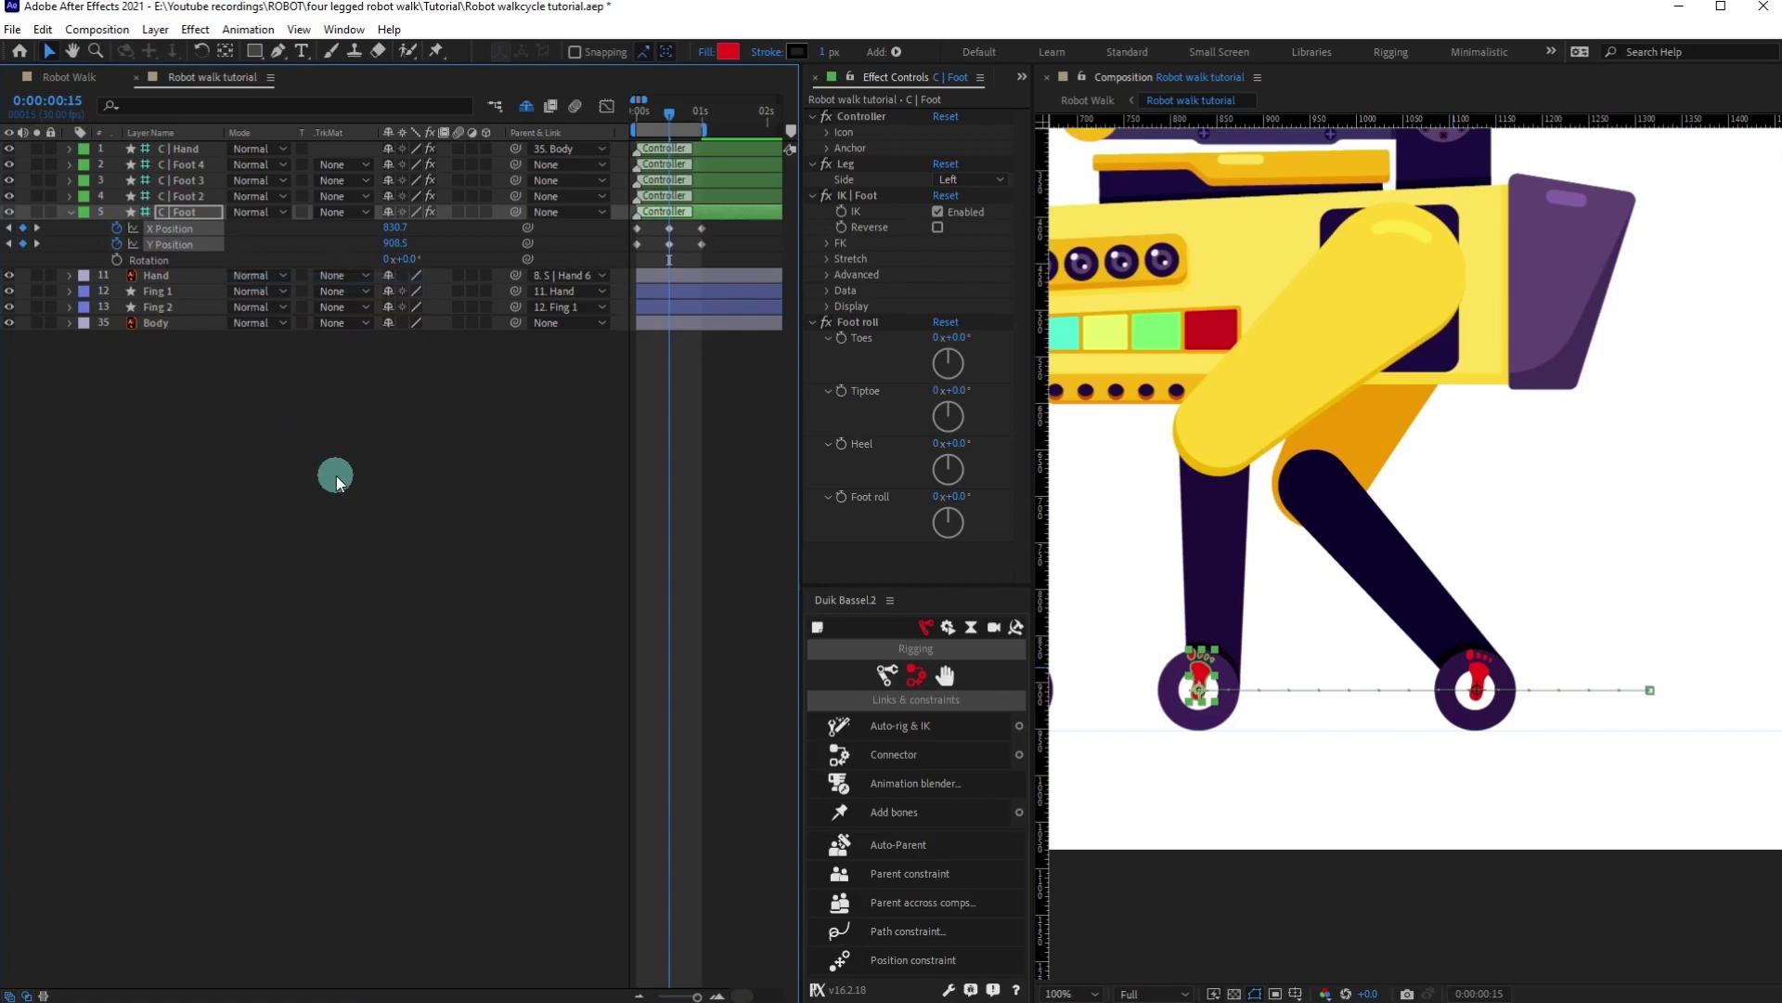
{"action": "left_click", "coordinate": [321, 446]}
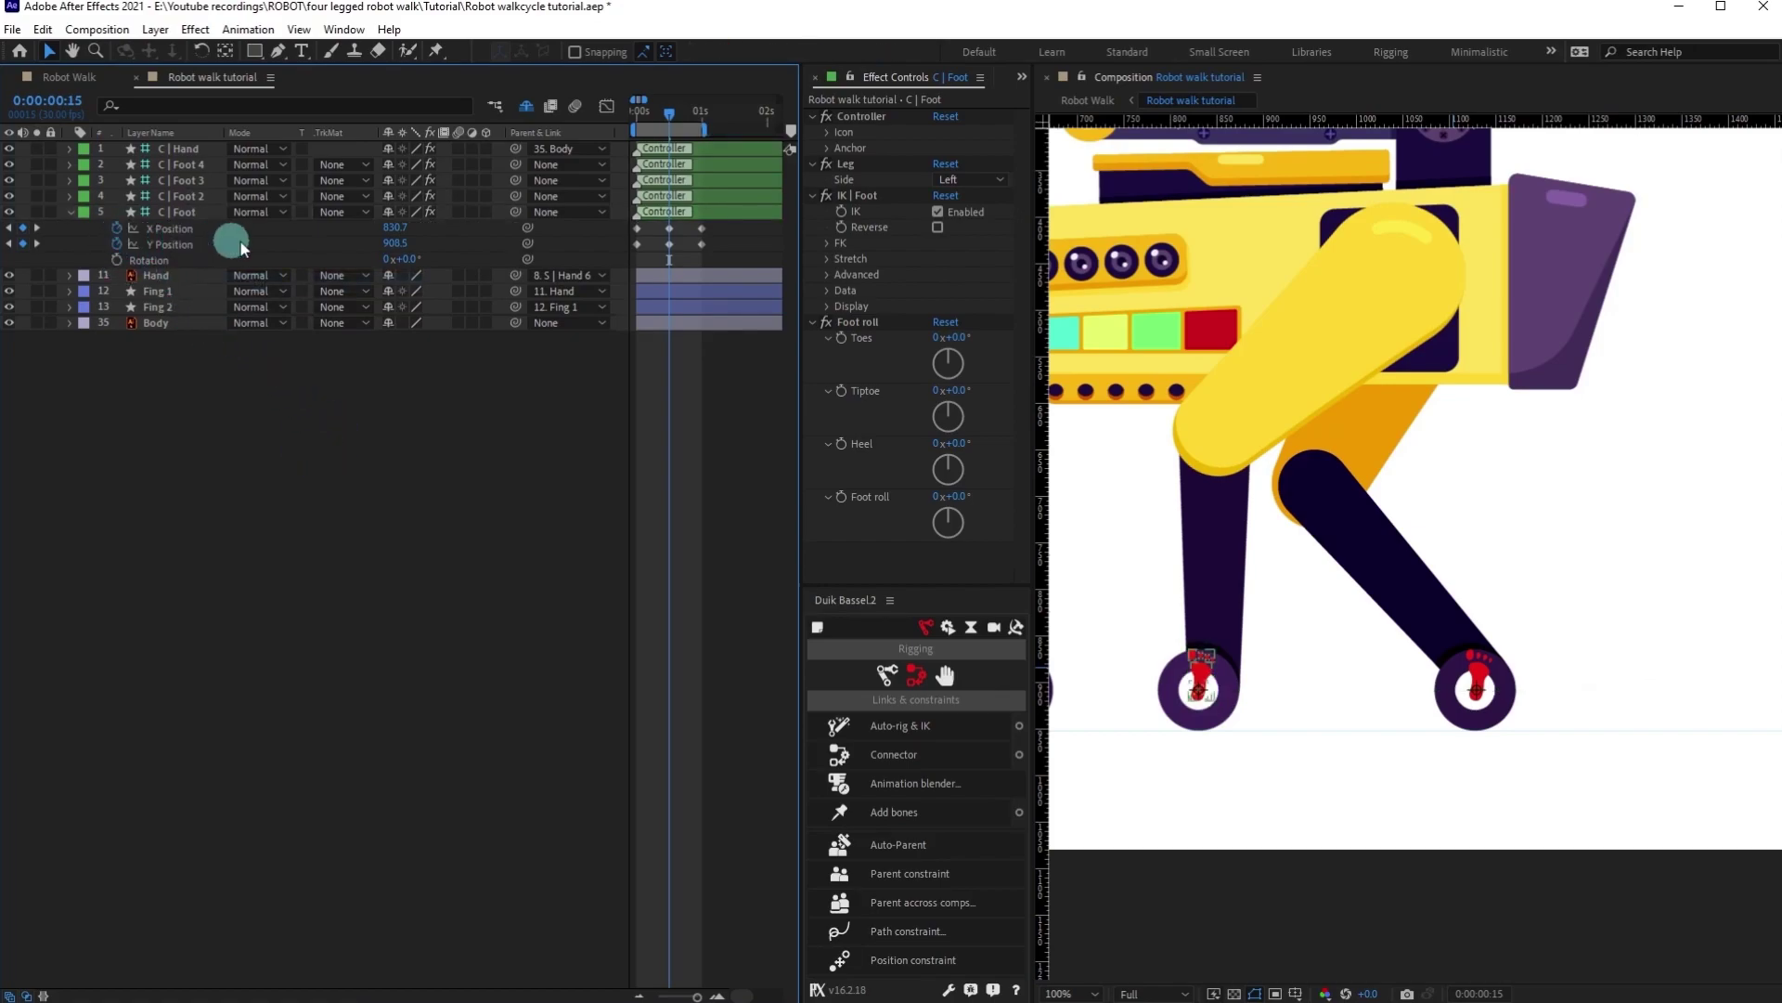
Apply Easy Ease to all X Position and Y Position keyframes of C | Foot.
{"action": "left_click", "coordinate": [672, 240]}
{"action": "left_click", "coordinate": [584, 254]}
{"action": "left_click", "coordinate": [613, 354]}
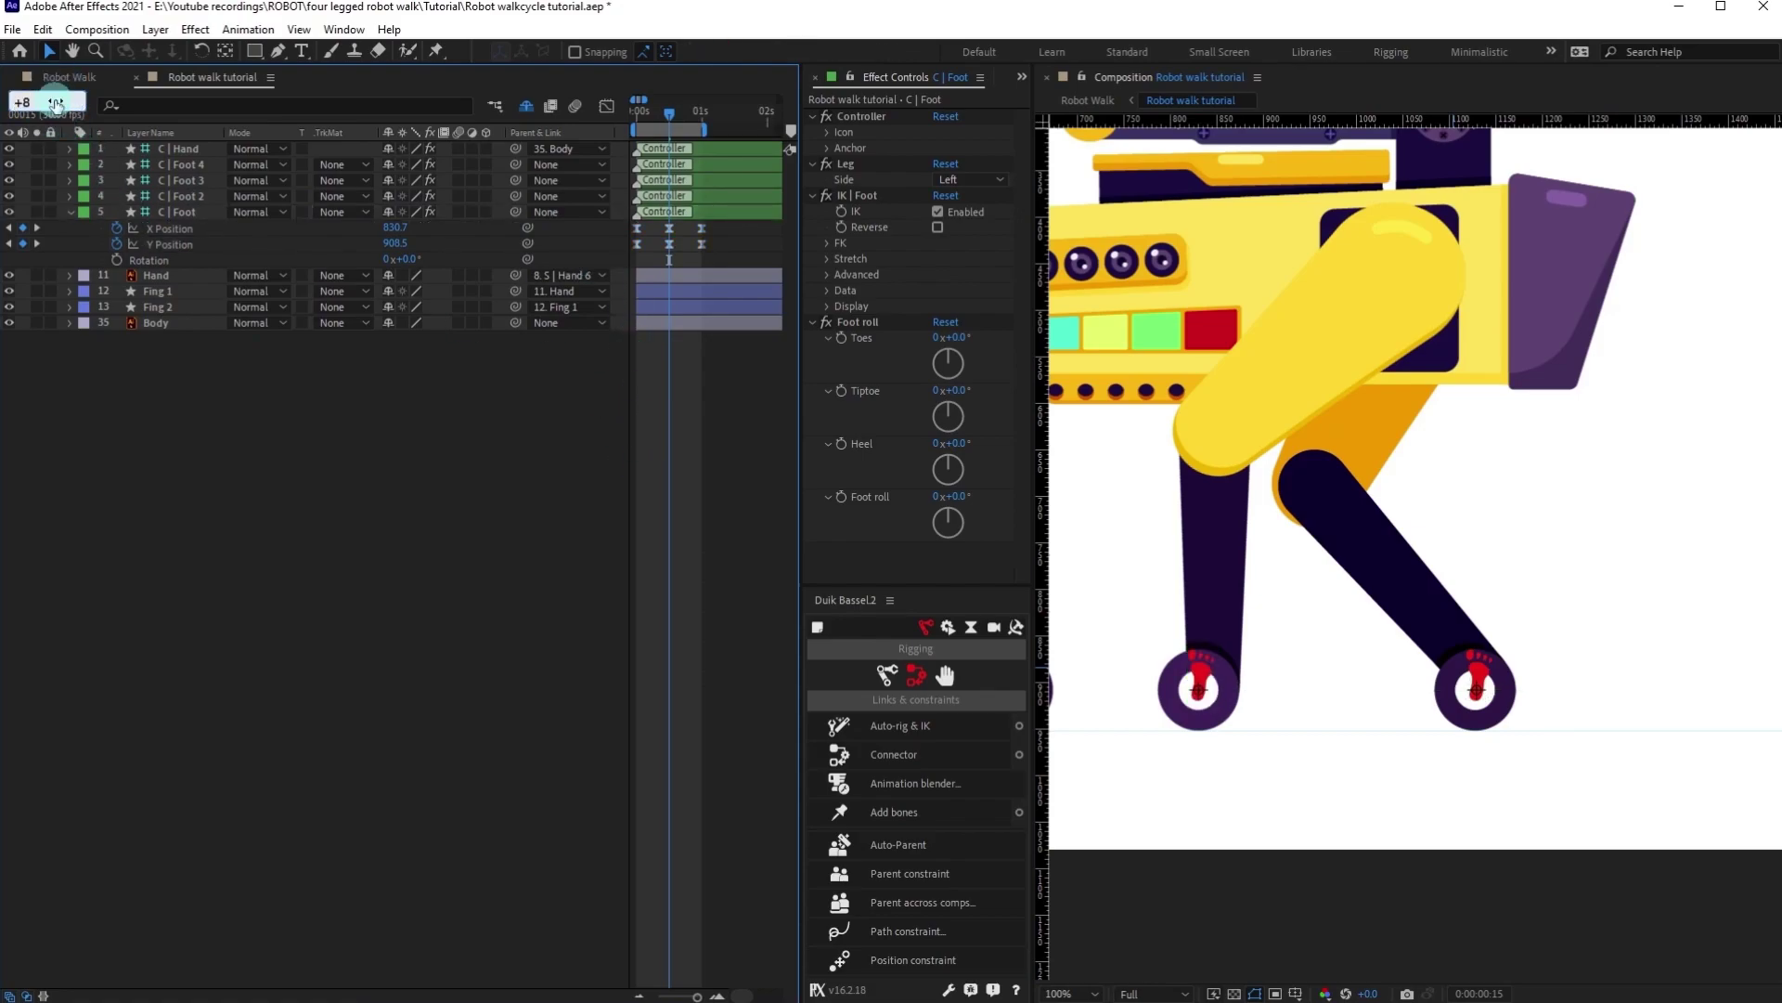
At 0:00:00:23, raise C | Foot off the ground line to a Y Position of 851.5.
{"action": "key", "text": "Return"}
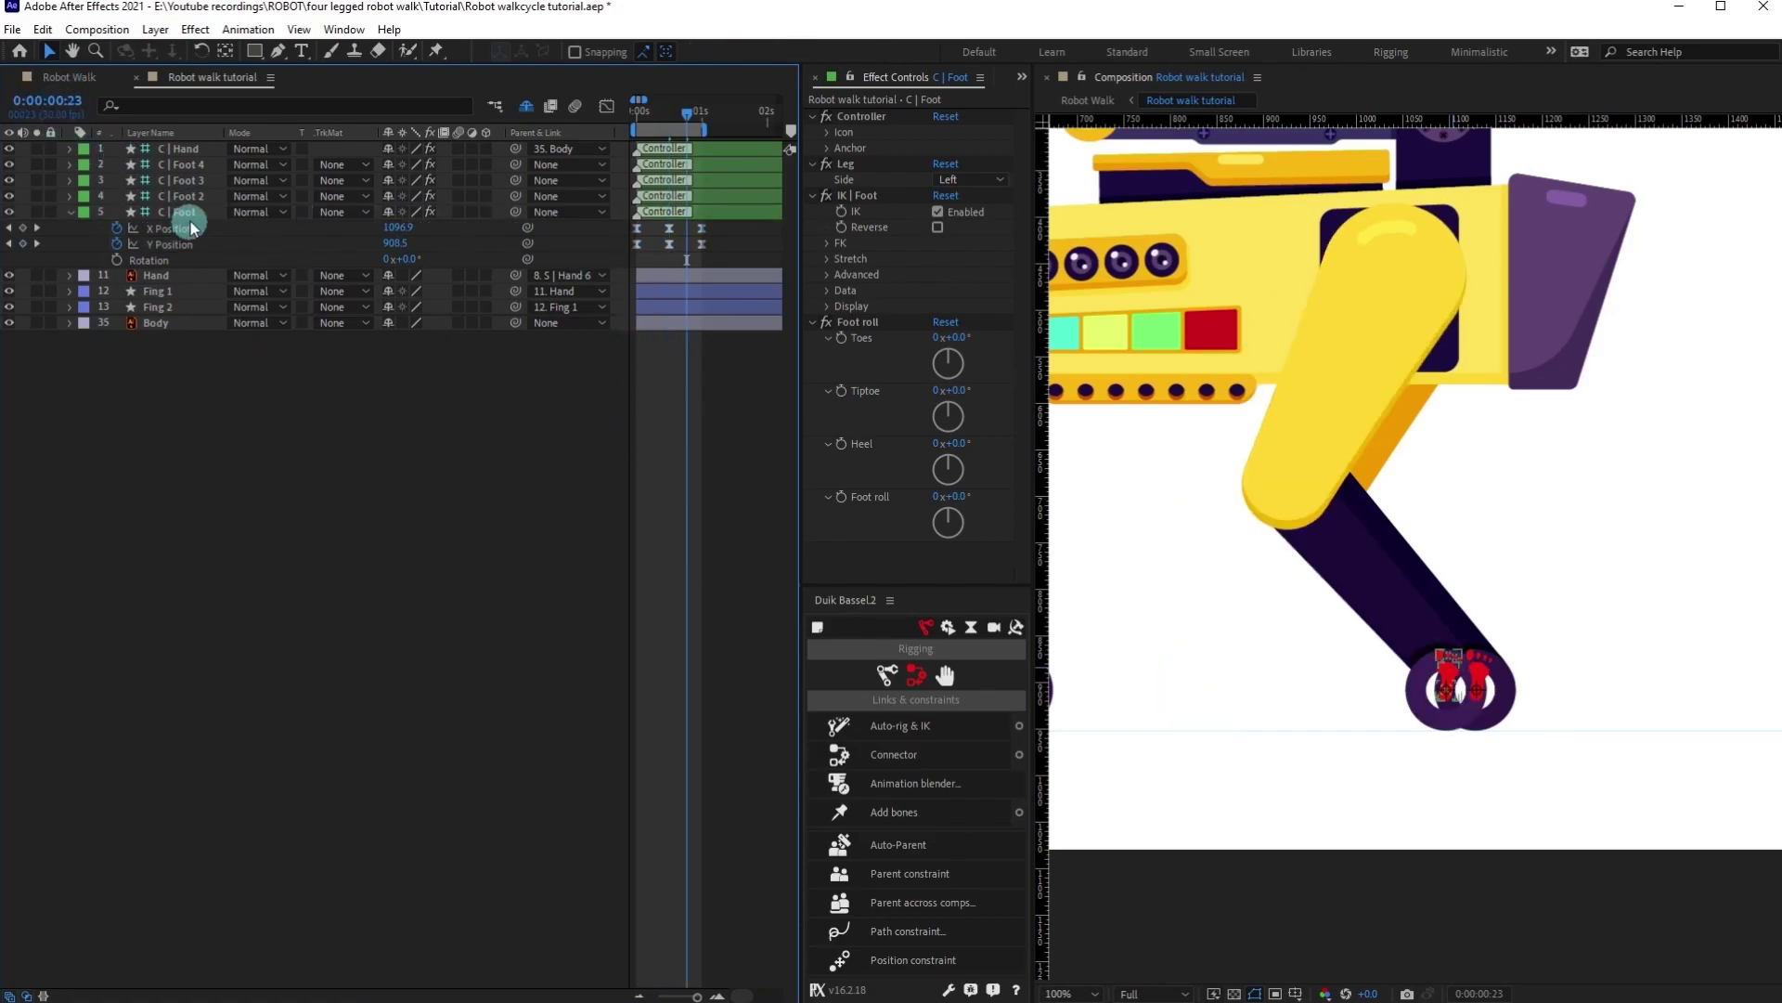
{"action": "left_click", "coordinate": [190, 214]}
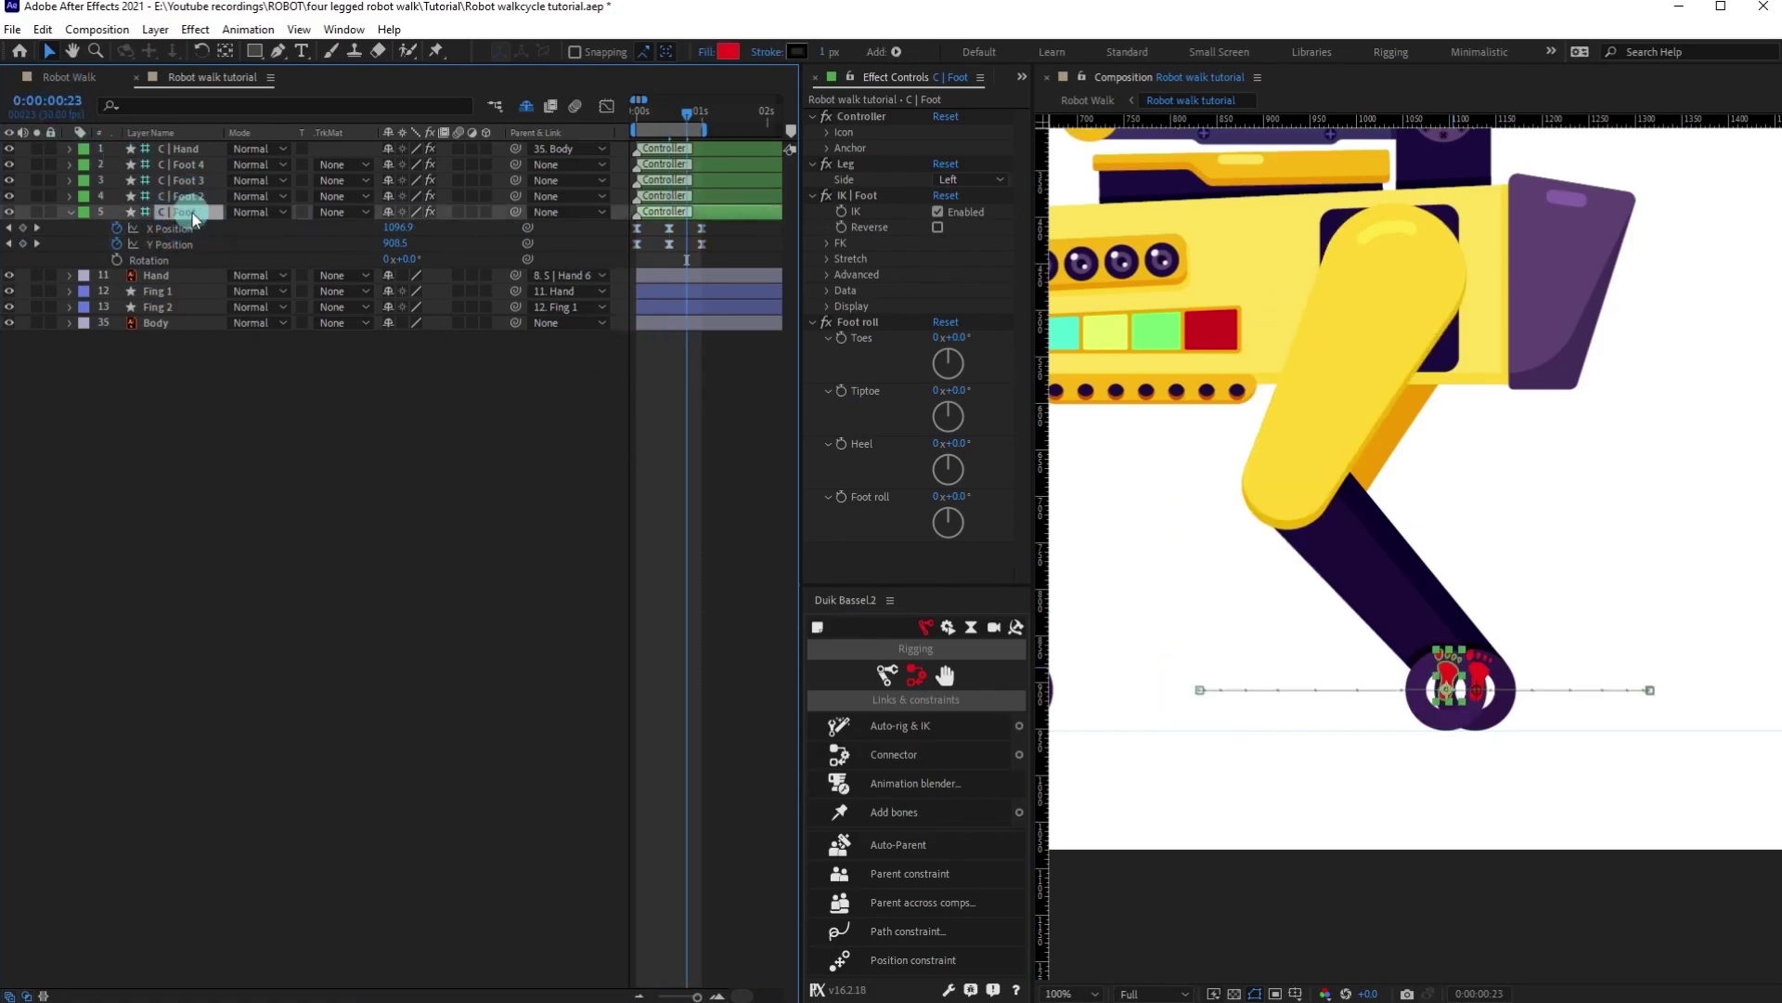
{"action": "key", "text": "Up"}
{"action": "key", "text": "Up"}
{"action": "key", "text": "Up"}
{"action": "key", "text": "Up"}
{"action": "key", "text": "Up"}
{"action": "key", "text": "Up"}
{"action": "key", "text": "Up"}
{"action": "key", "text": "Up"}
{"action": "key", "text": "Up"}
{"action": "key", "text": "Up"}
{"action": "key", "text": "Up"}
{"action": "key", "text": "Up"}
{"action": "key", "text": "Up"}
{"action": "key", "text": "Up"}
{"action": "key", "text": "Up"}
{"action": "key", "text": "Up"}
{"action": "key", "text": "Up"}
{"action": "key", "text": "Up"}
{"action": "key", "text": "Up"}
{"action": "key", "text": "Up"}
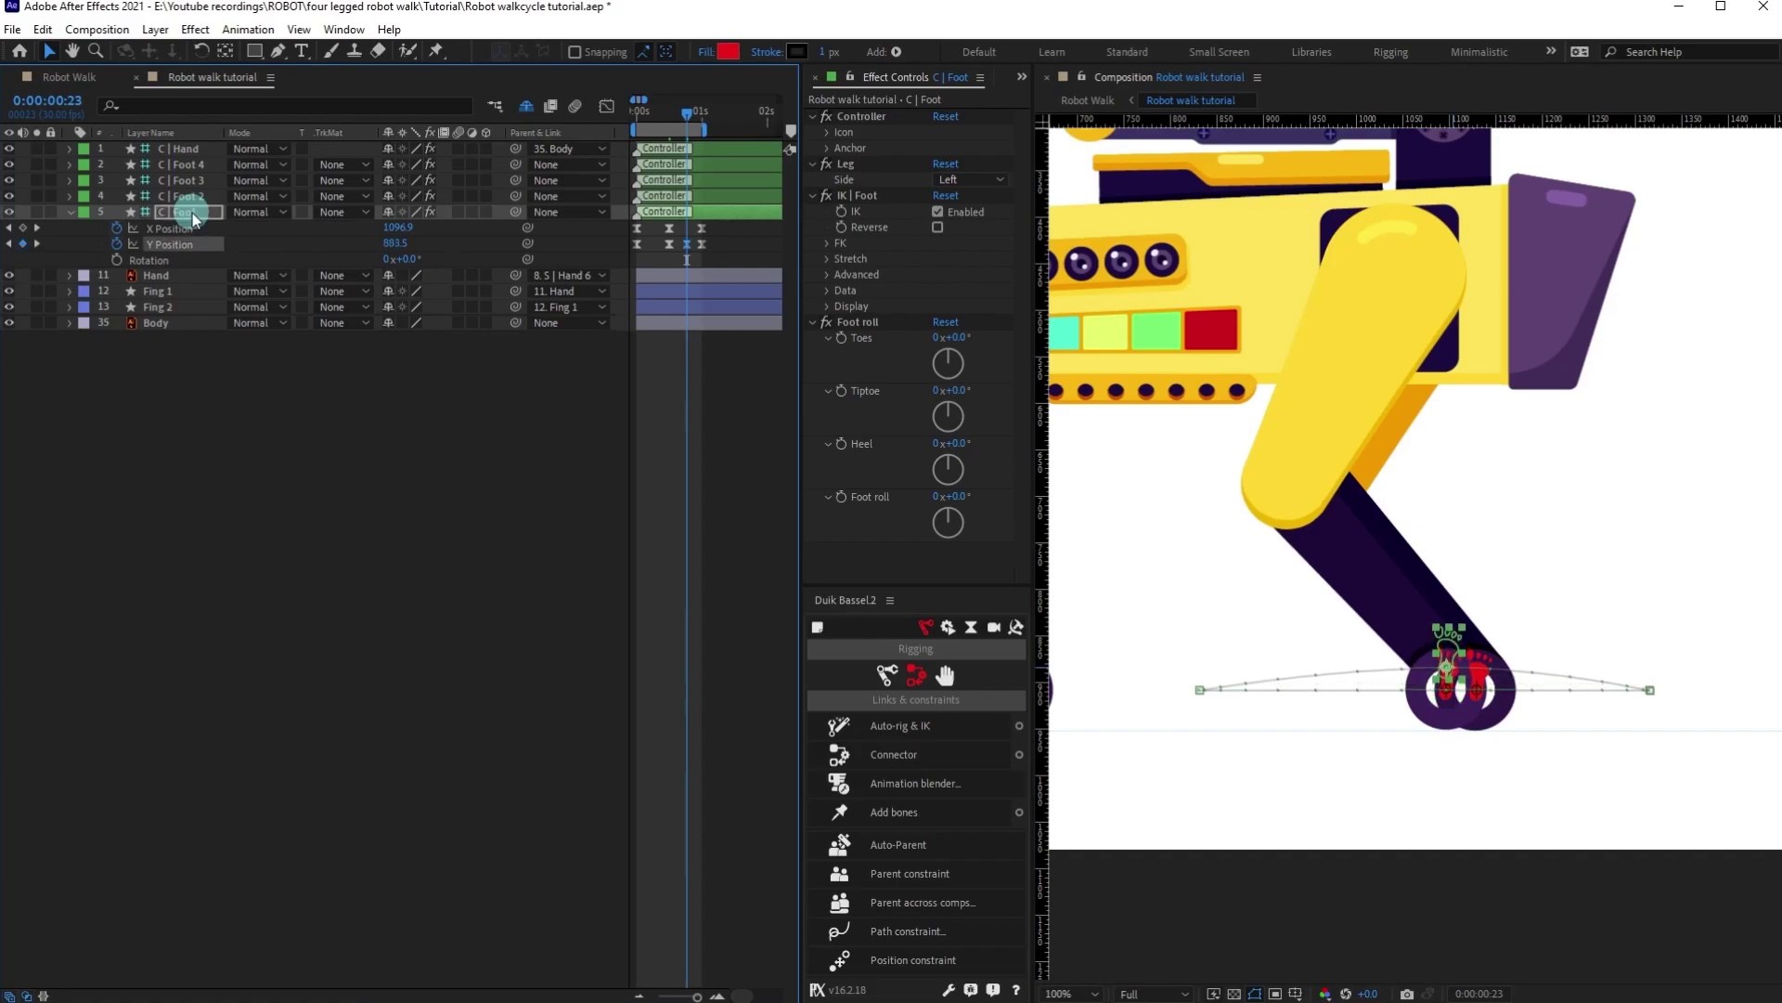
{"action": "key", "text": "Up"}
{"action": "key", "text": "Up"}
{"action": "key", "text": "Up"}
{"action": "key", "text": "Up"}
{"action": "key", "text": "Up"}
{"action": "key", "text": "Up"}
{"action": "key", "text": "Up"}
{"action": "key", "text": "Up"}
{"action": "key", "text": "Up"}
{"action": "key", "text": "Up"}
{"action": "key", "text": "Up"}
{"action": "key", "text": "Up"}
{"action": "key", "text": "Up"}
{"action": "key", "text": "Up"}
{"action": "key", "text": "Up"}
{"action": "key", "text": "Up"}
{"action": "key", "text": "Up"}
{"action": "key", "text": "Up"}
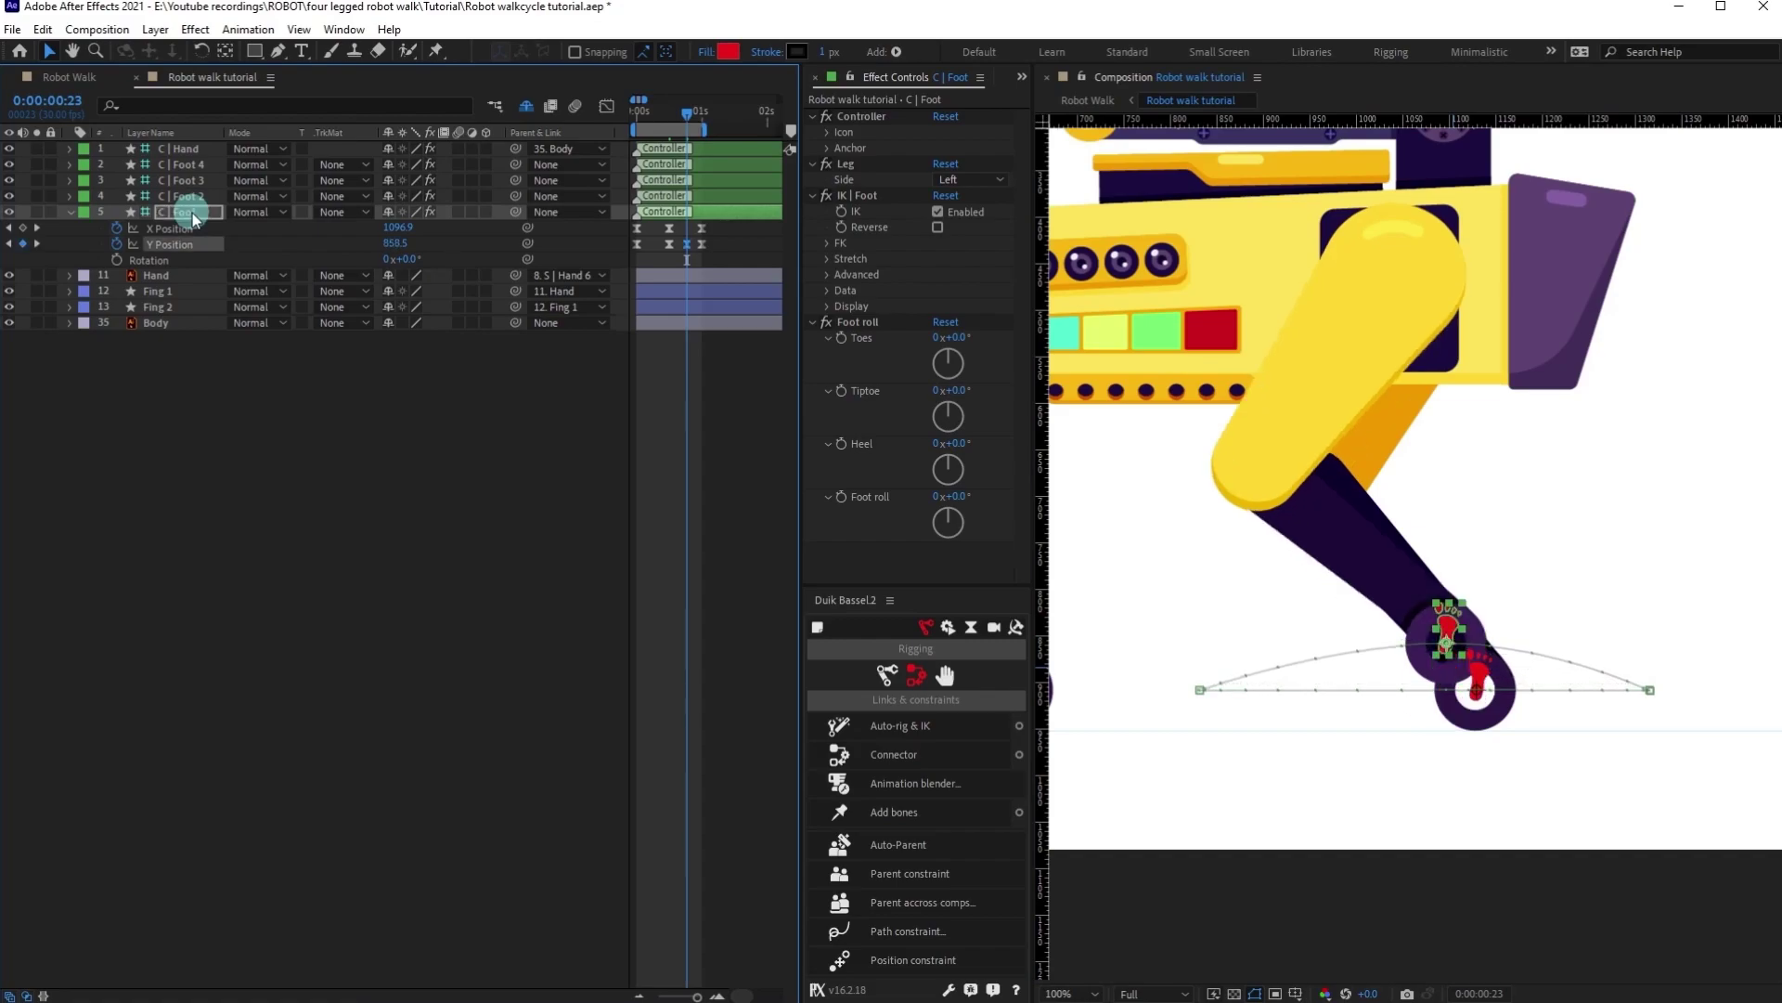
{"action": "key", "text": "Up"}
{"action": "key", "text": "Up"}
{"action": "key", "text": "Up"}
{"action": "key", "text": "Up"}
{"action": "key", "text": "Up"}
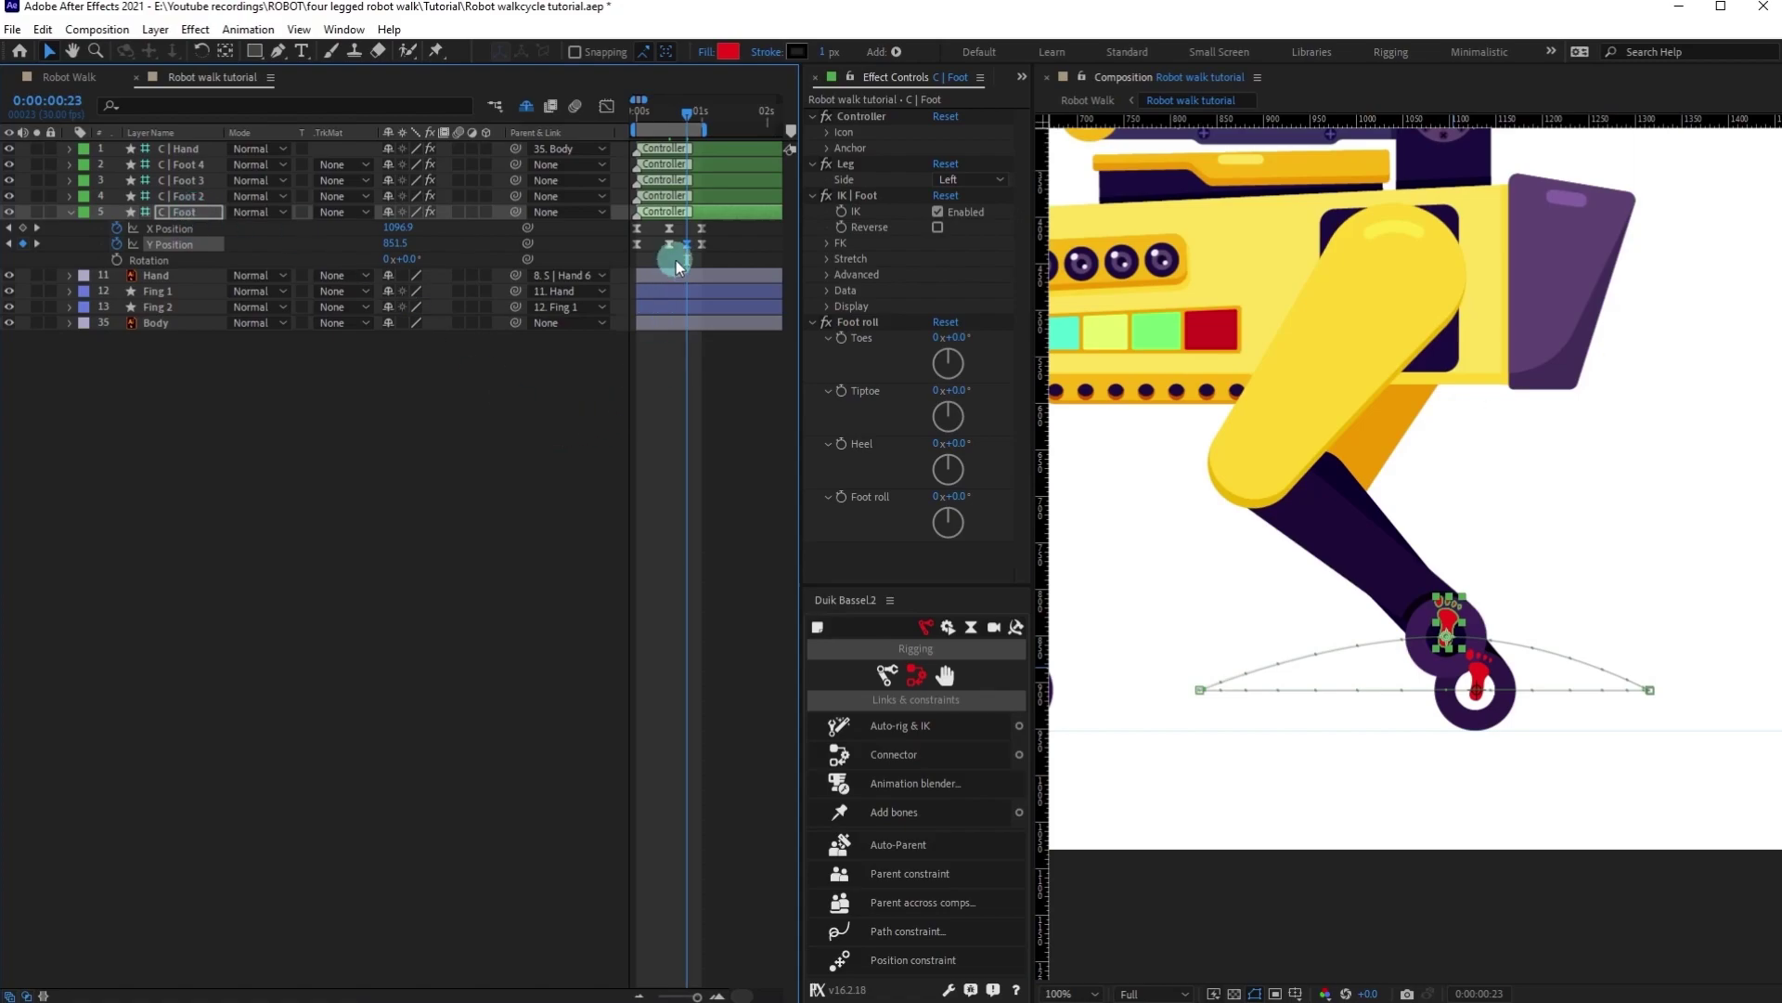
Preview the front foot's step from the start of the composition with the whole robot in view.
{"action": "left_click_drag", "start_coordinate": [661, 115], "coordinate": [635, 115]}
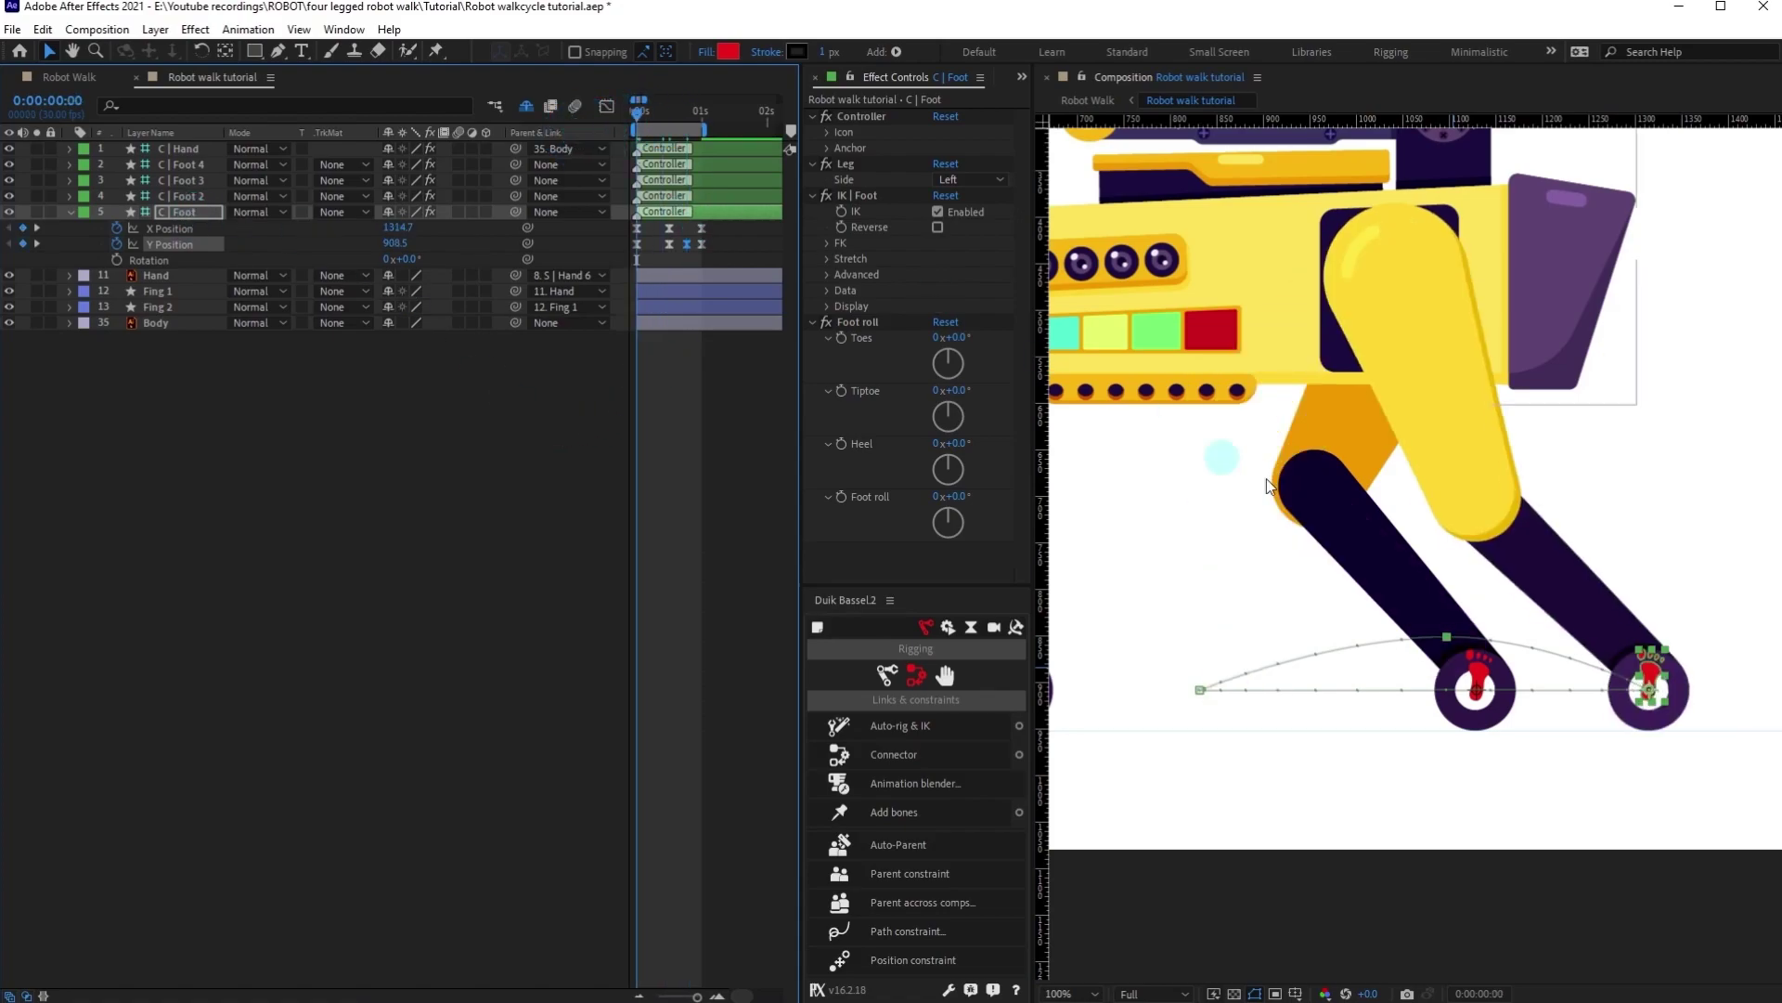
{"action": "scroll", "coordinate": [1328, 497], "scroll_direction": "down", "scroll_amount": 1}
{"action": "key", "text": "space"}
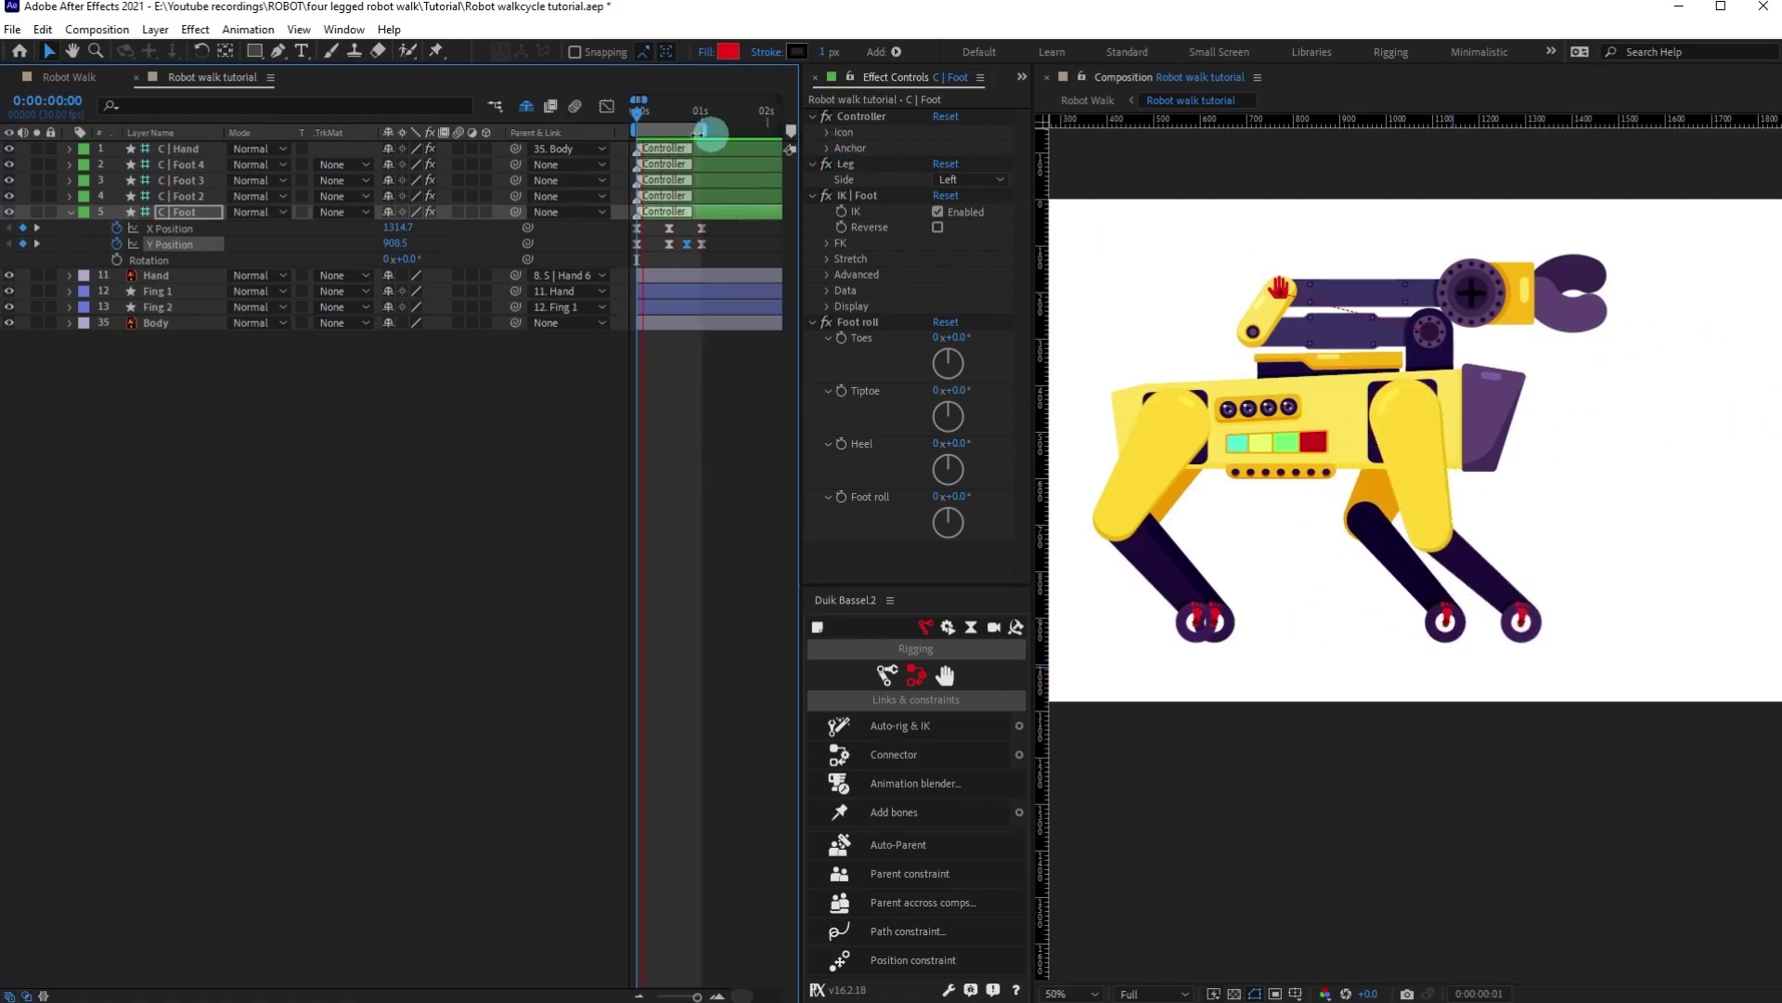
{"action": "left_click", "coordinate": [615, 105]}
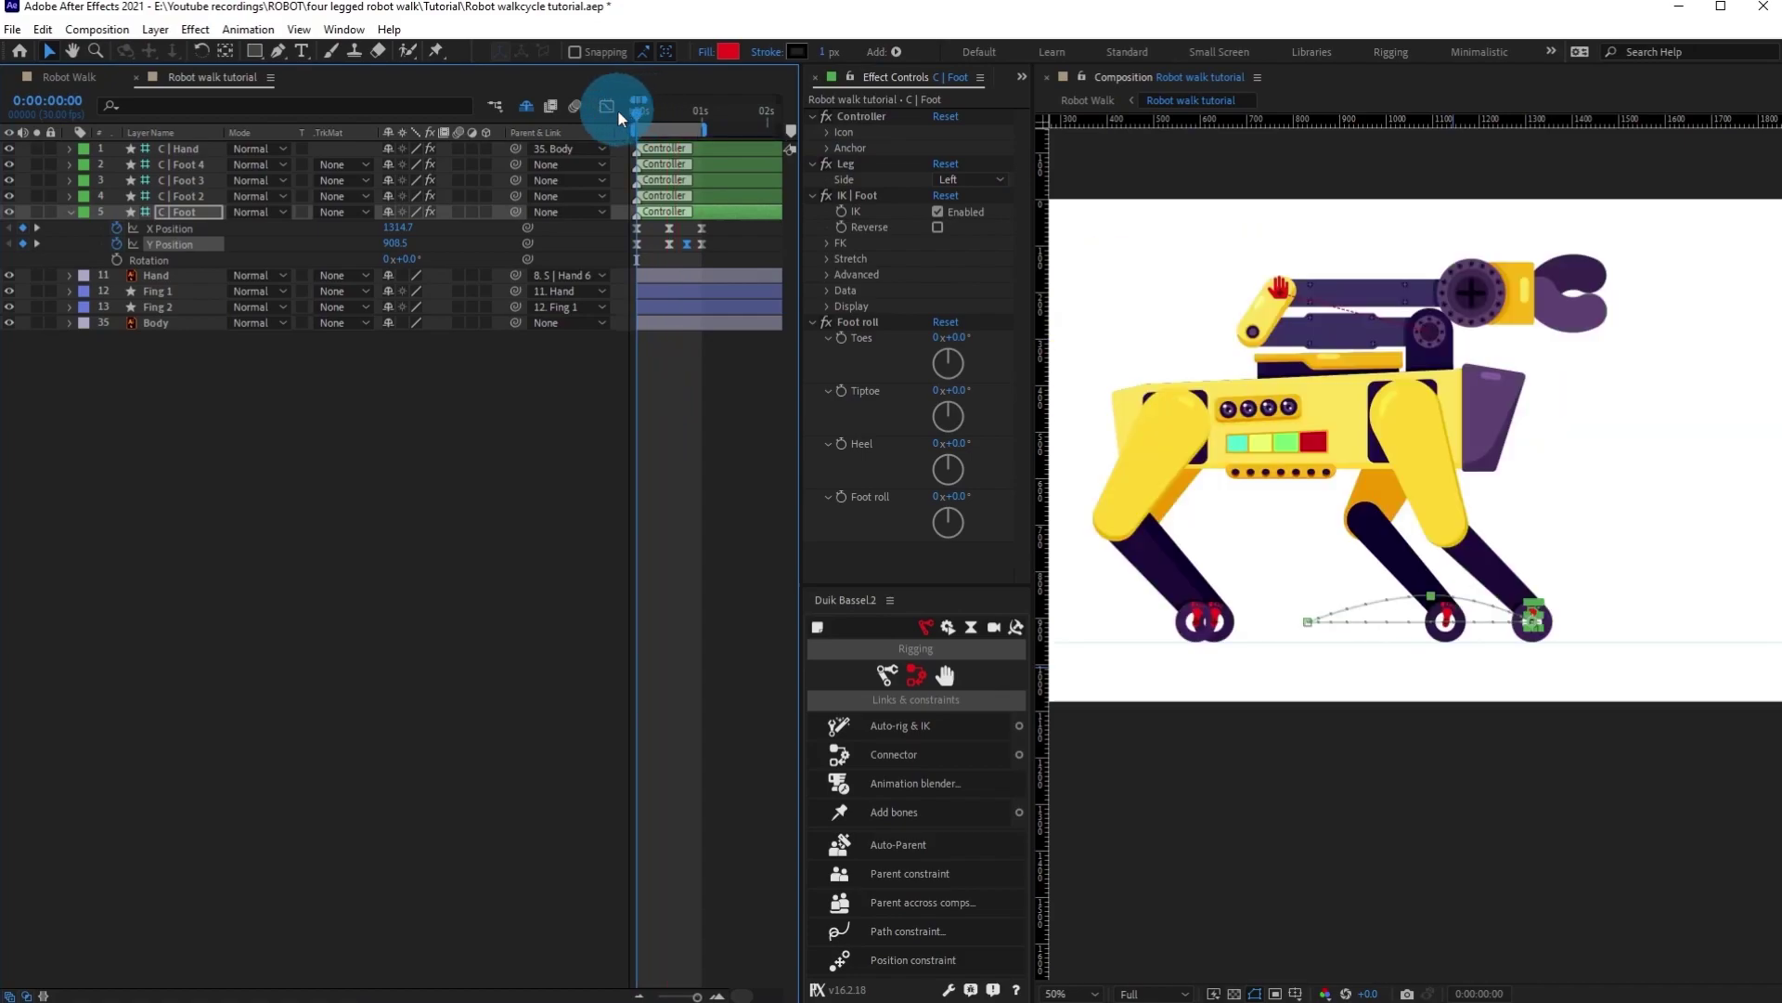
Add the expression loopIn()+loopOut()-value; to the Y Position of C | Foot.
{"action": "left_click", "coordinate": [175, 447]}
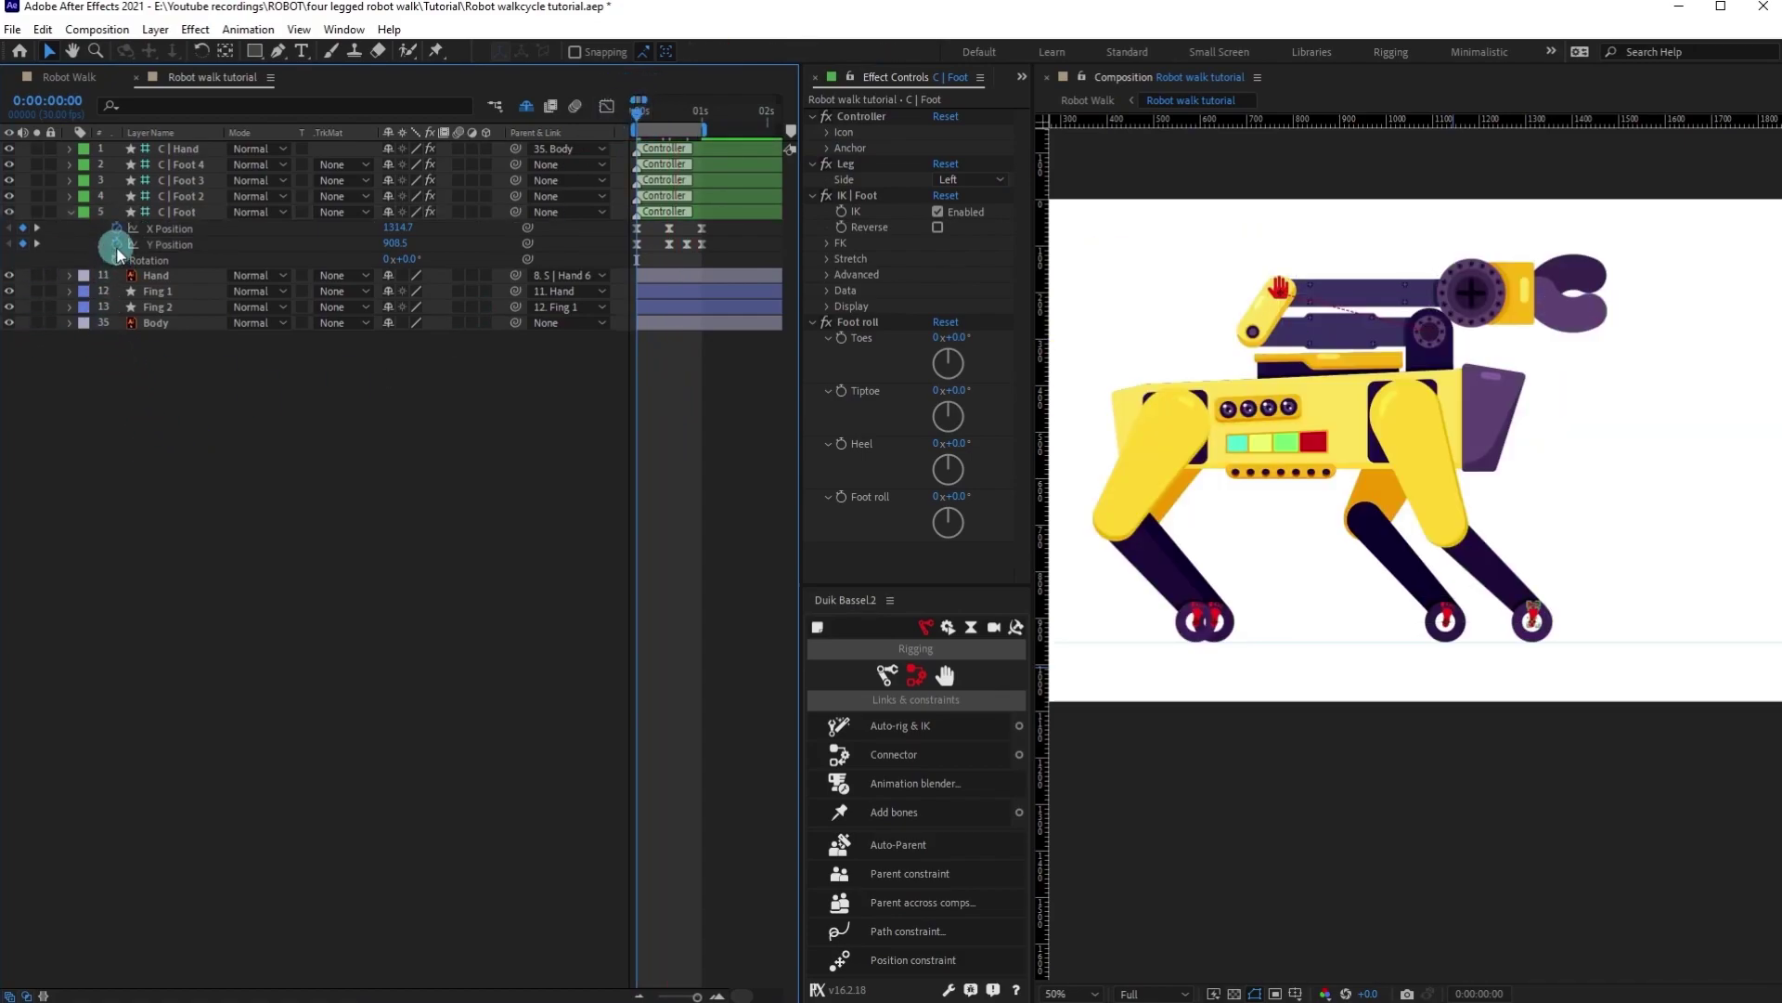
{"action": "left_click", "coordinate": [117, 246], "text": "alt"}
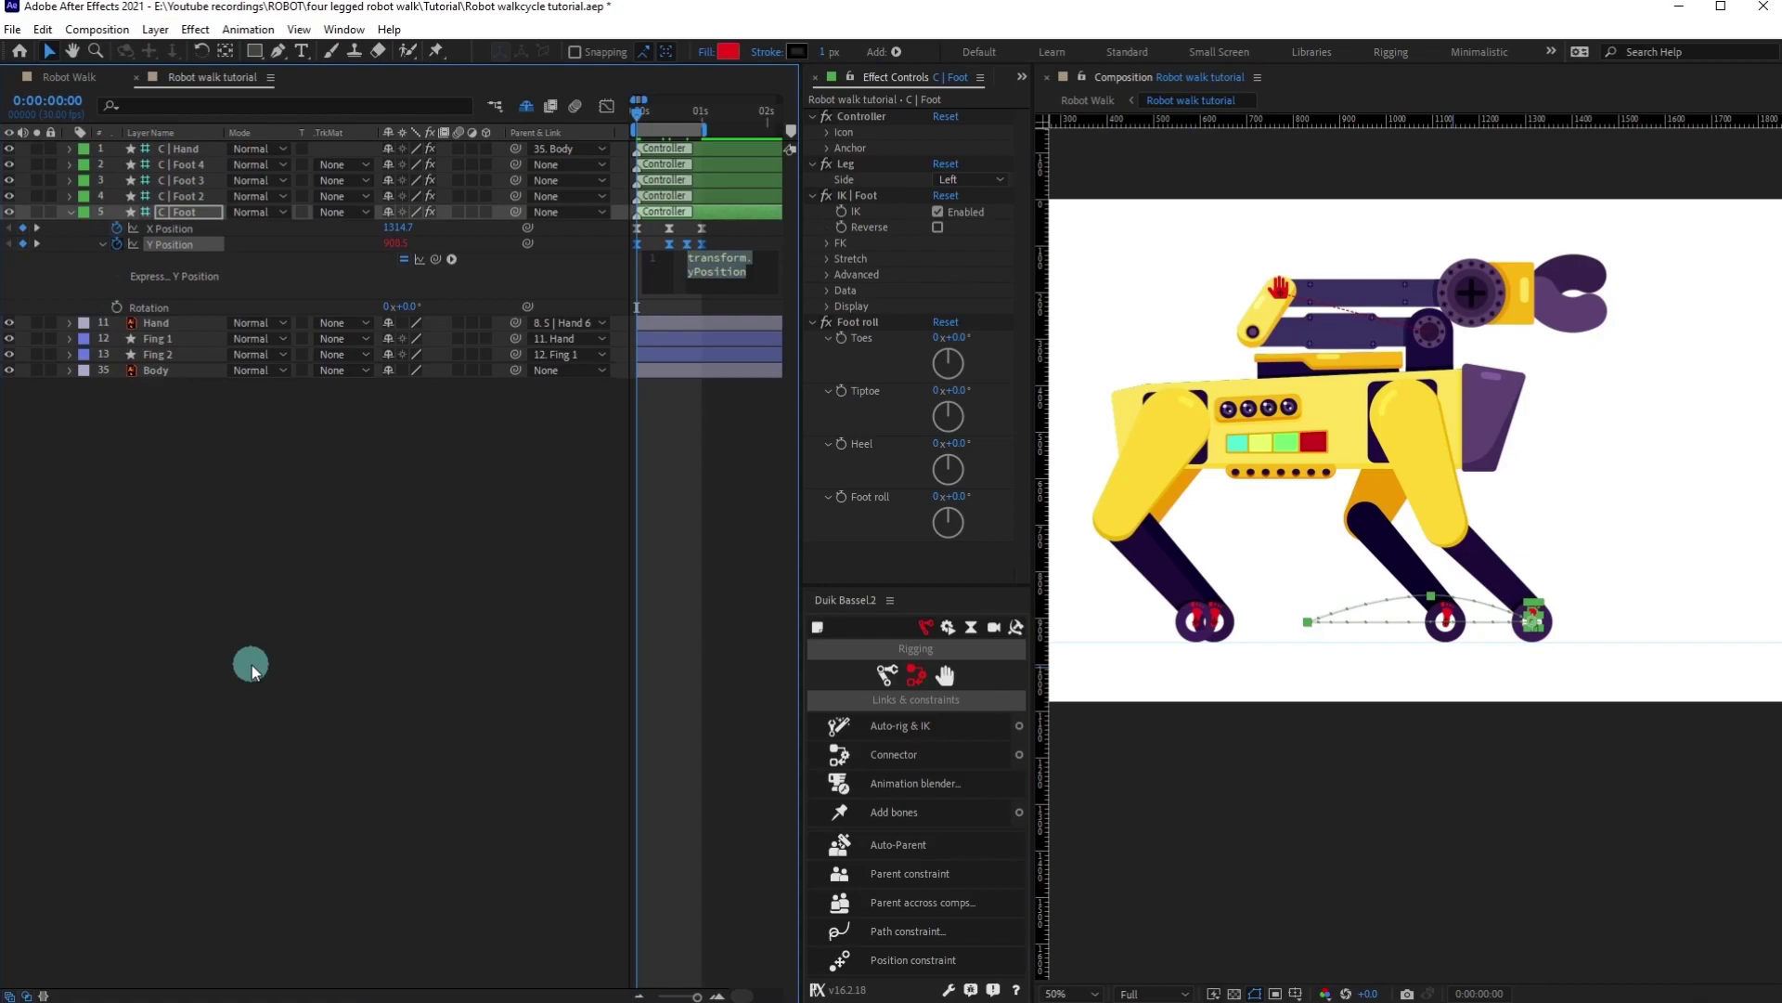
{"action": "type", "text": "loop"}
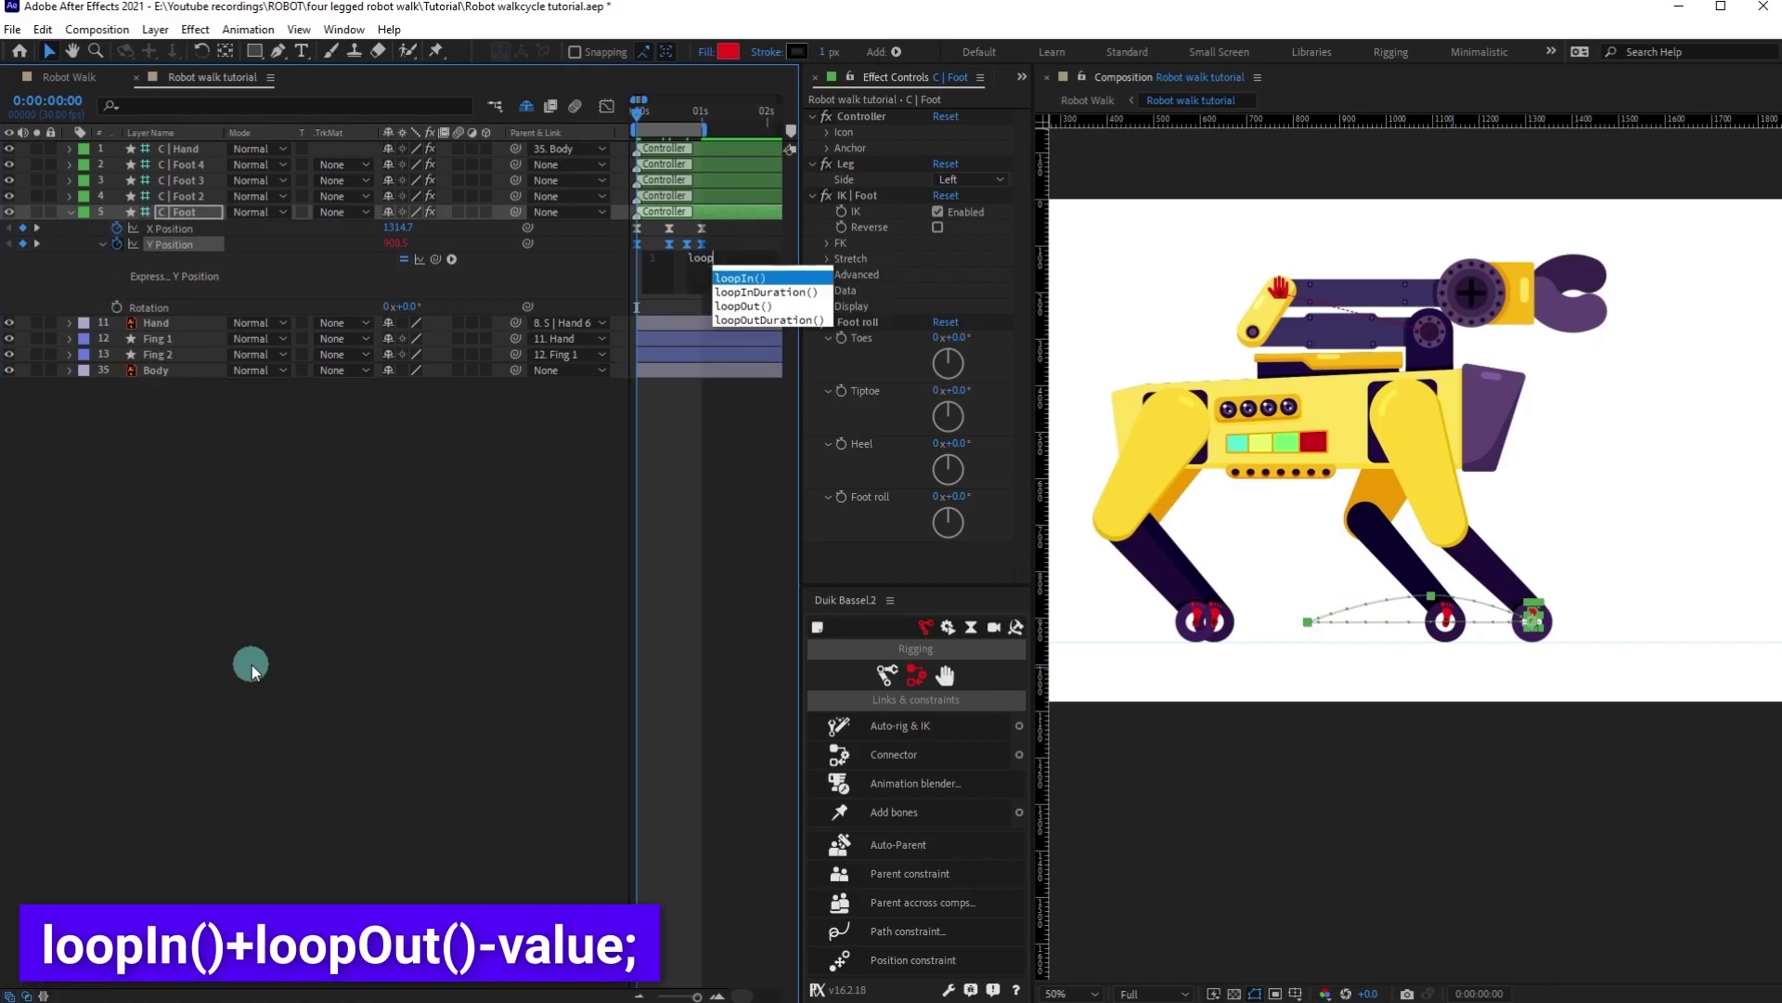
{"action": "type", "text": "In()+loop"}
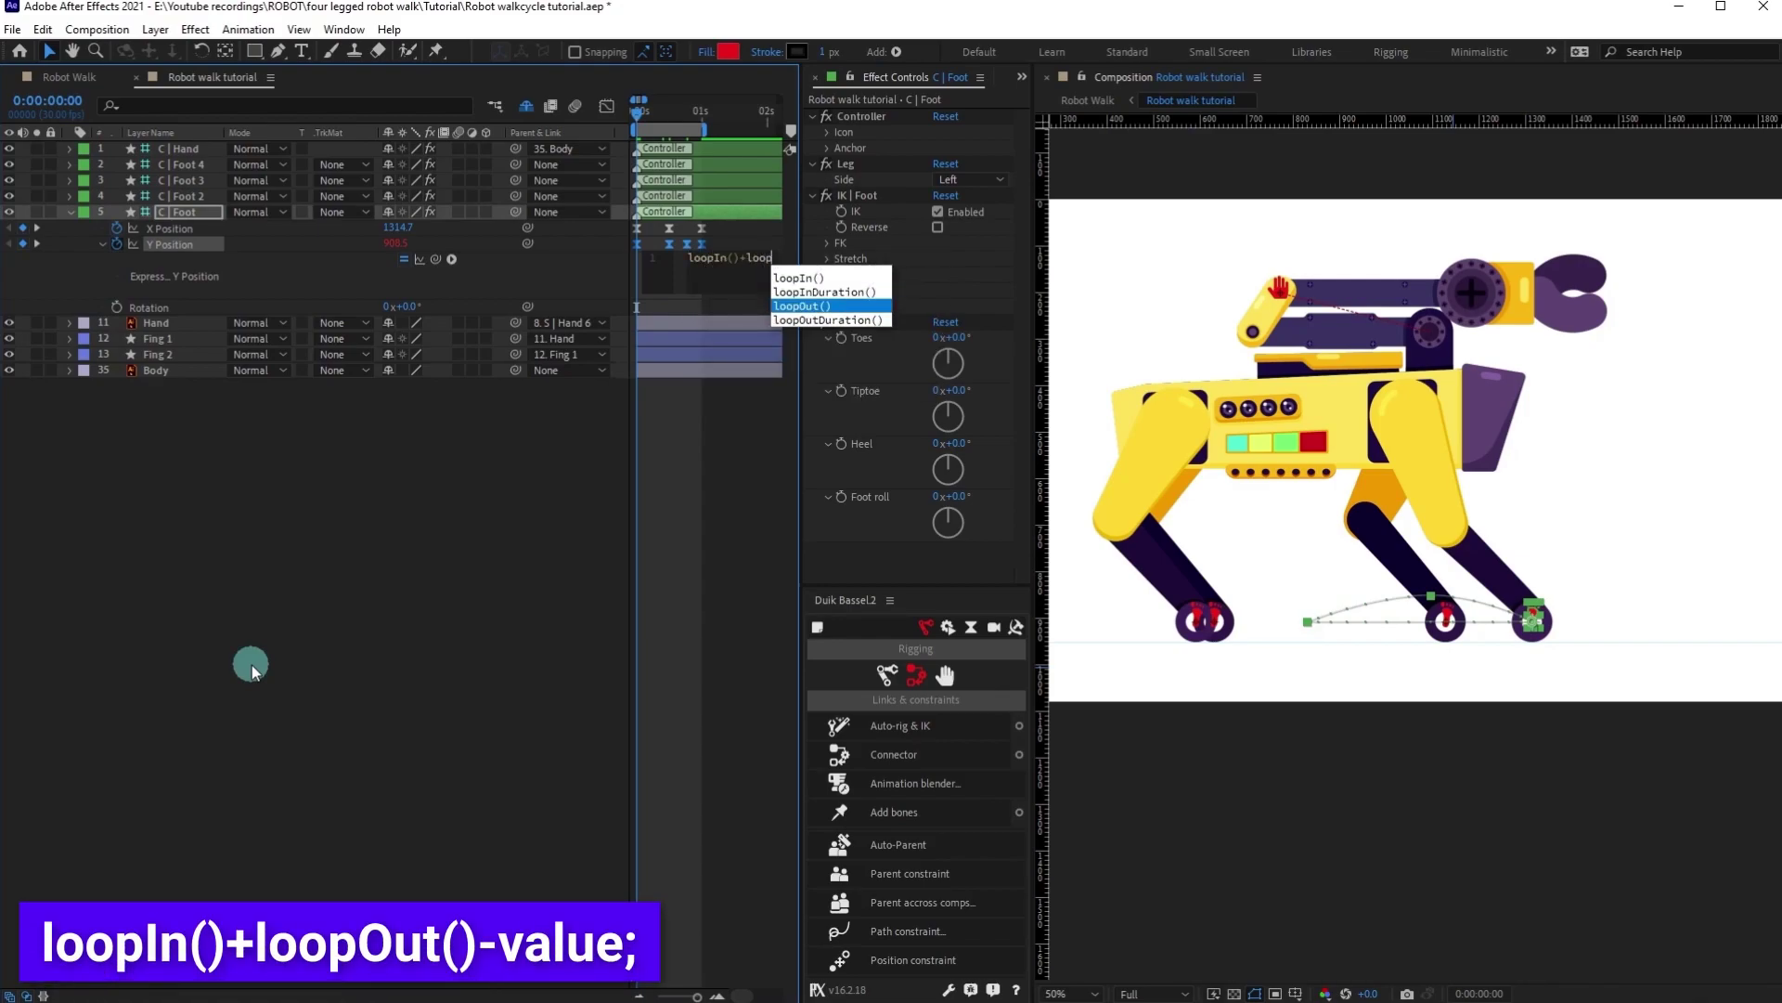
{"action": "type", "text": "Out()-value;"}
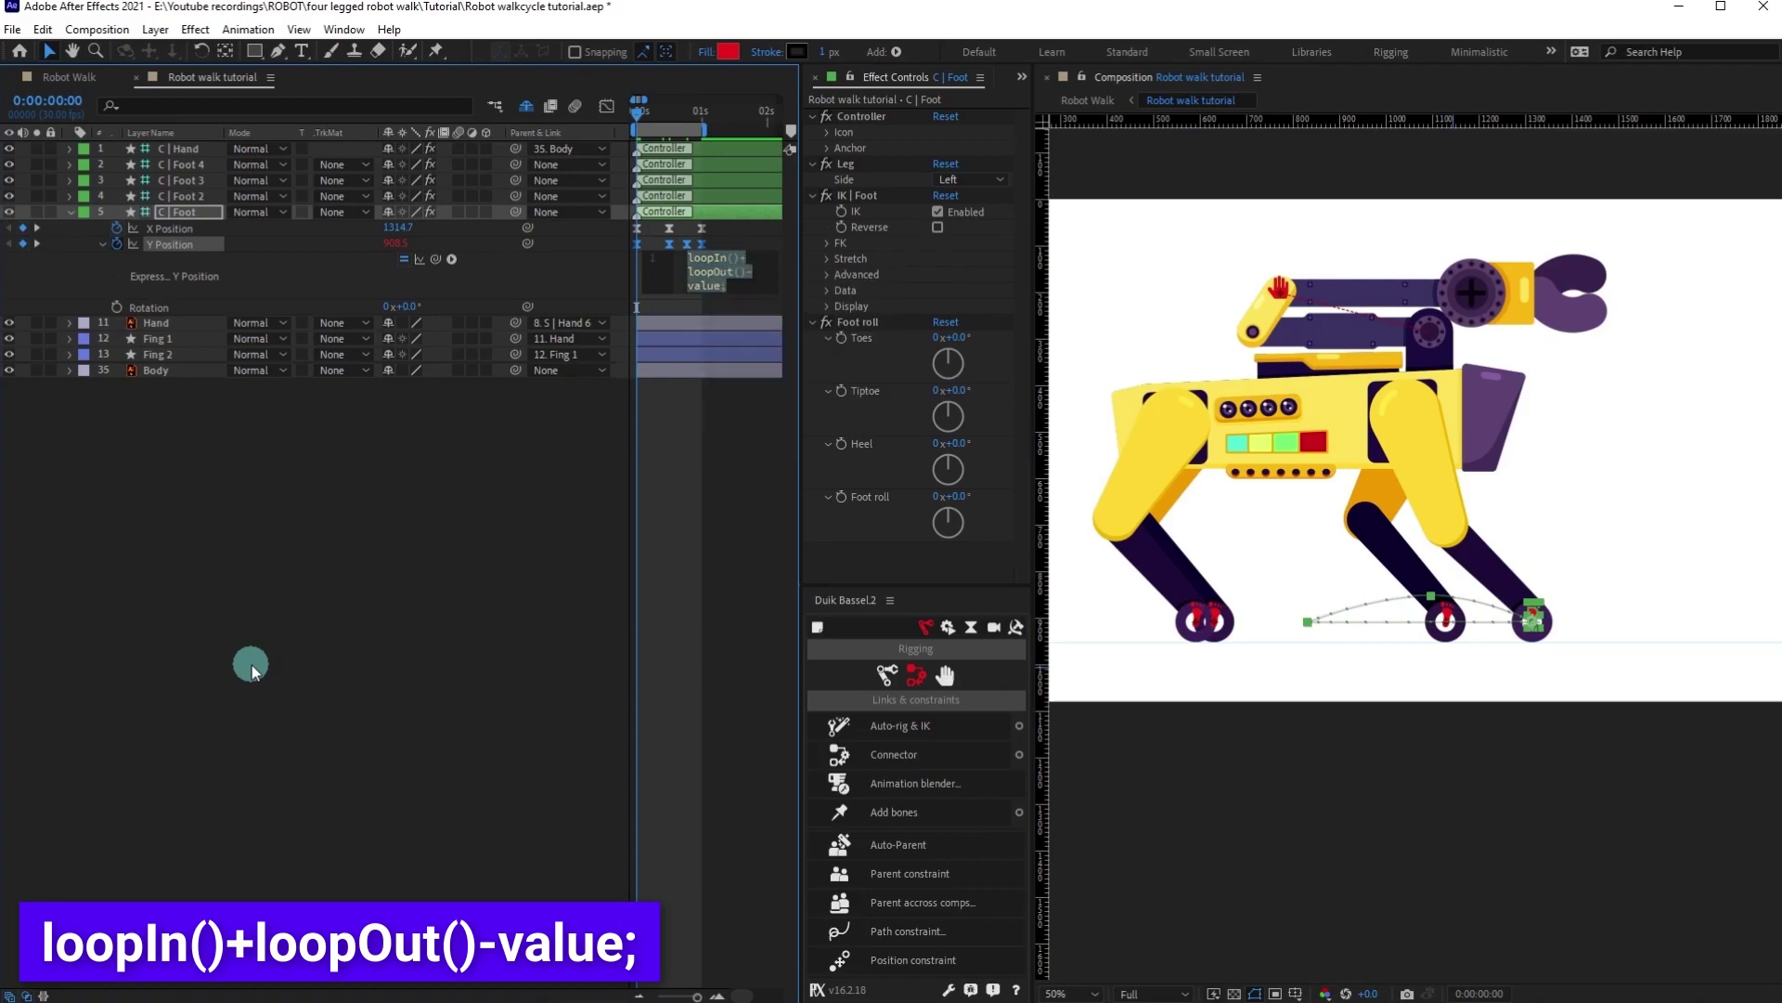
{"action": "left_click", "coordinate": [339, 533]}
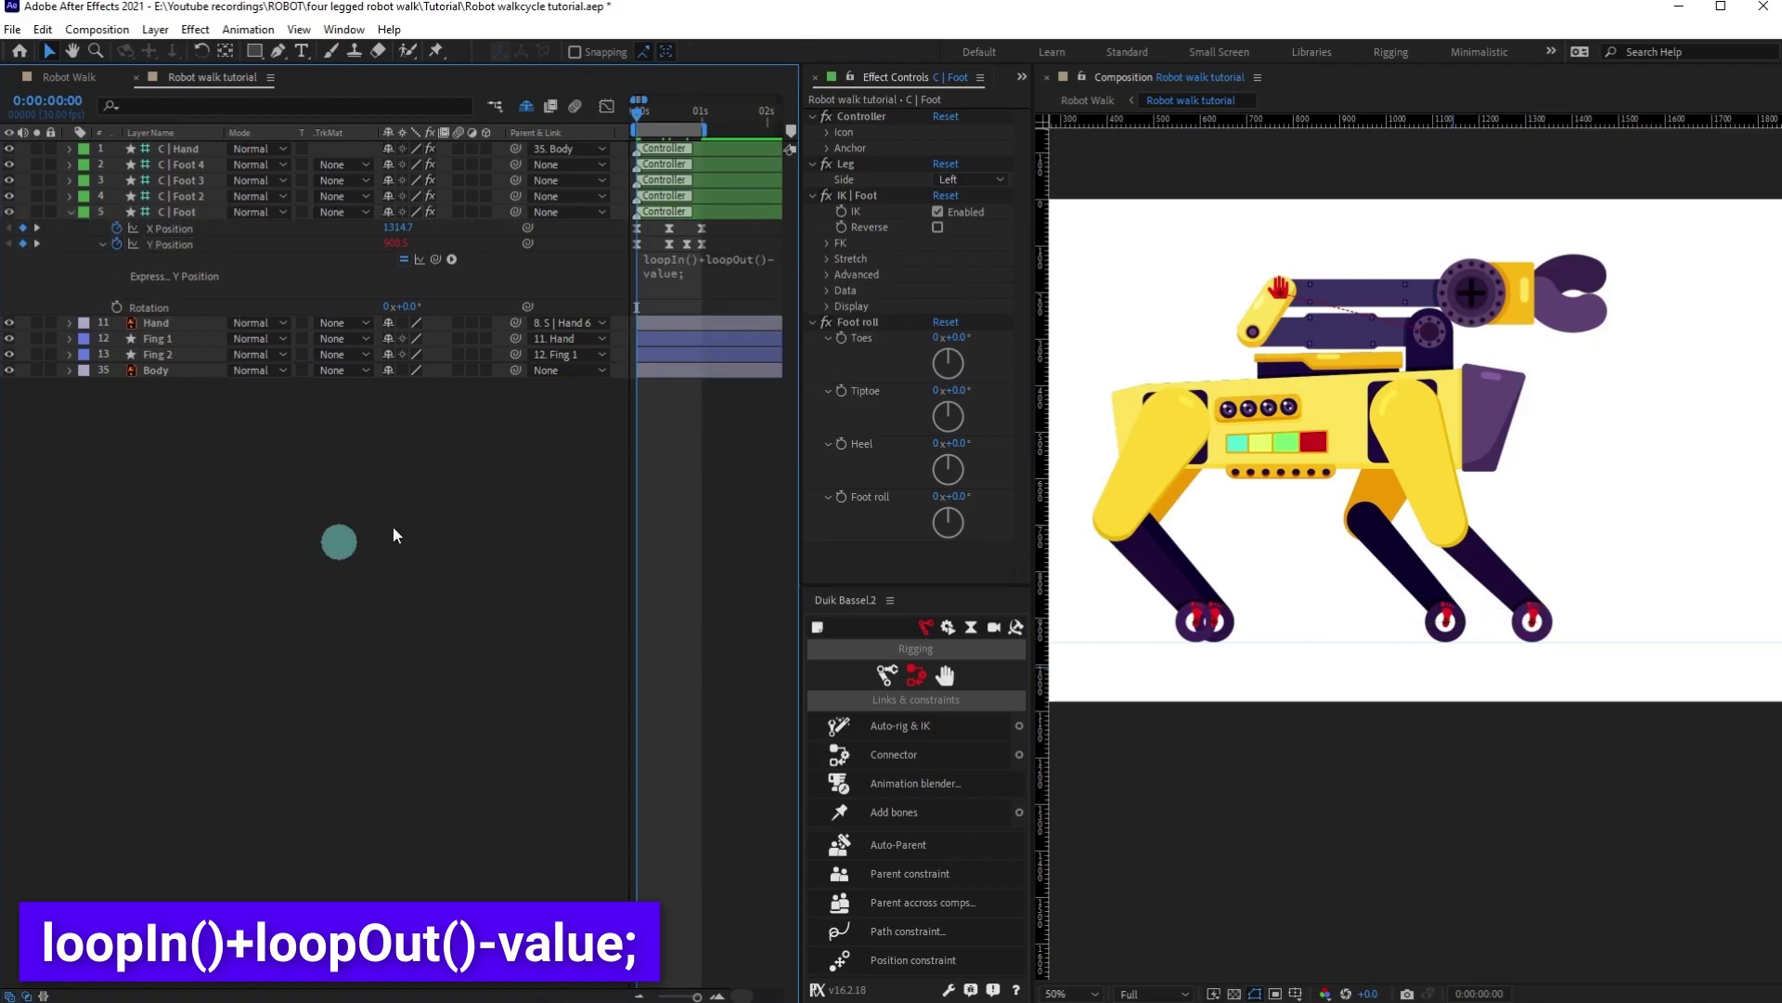
Add the expression loopIn()+loopOut()-value; to the X Position of C | Foot.
{"action": "left_click", "coordinate": [115, 231], "text": "alt"}
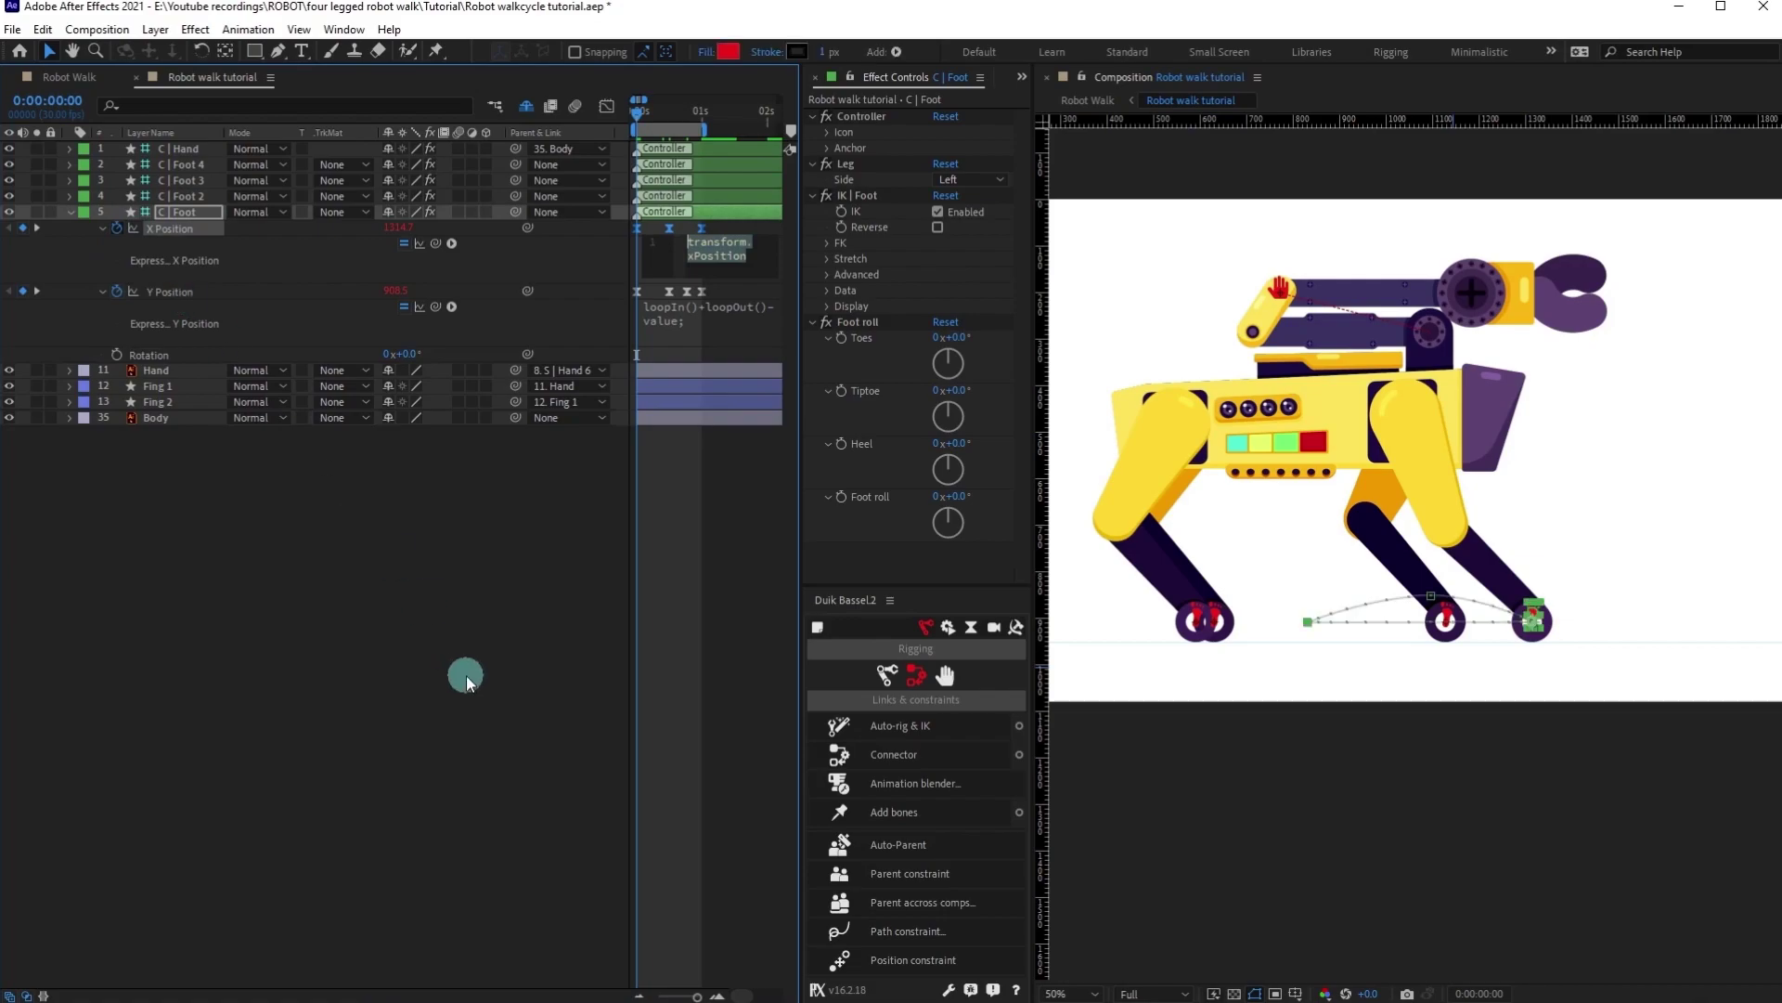
{"action": "type", "text": "loopIn()+loopOut()-value;"}
{"action": "left_click", "coordinate": [461, 672]}
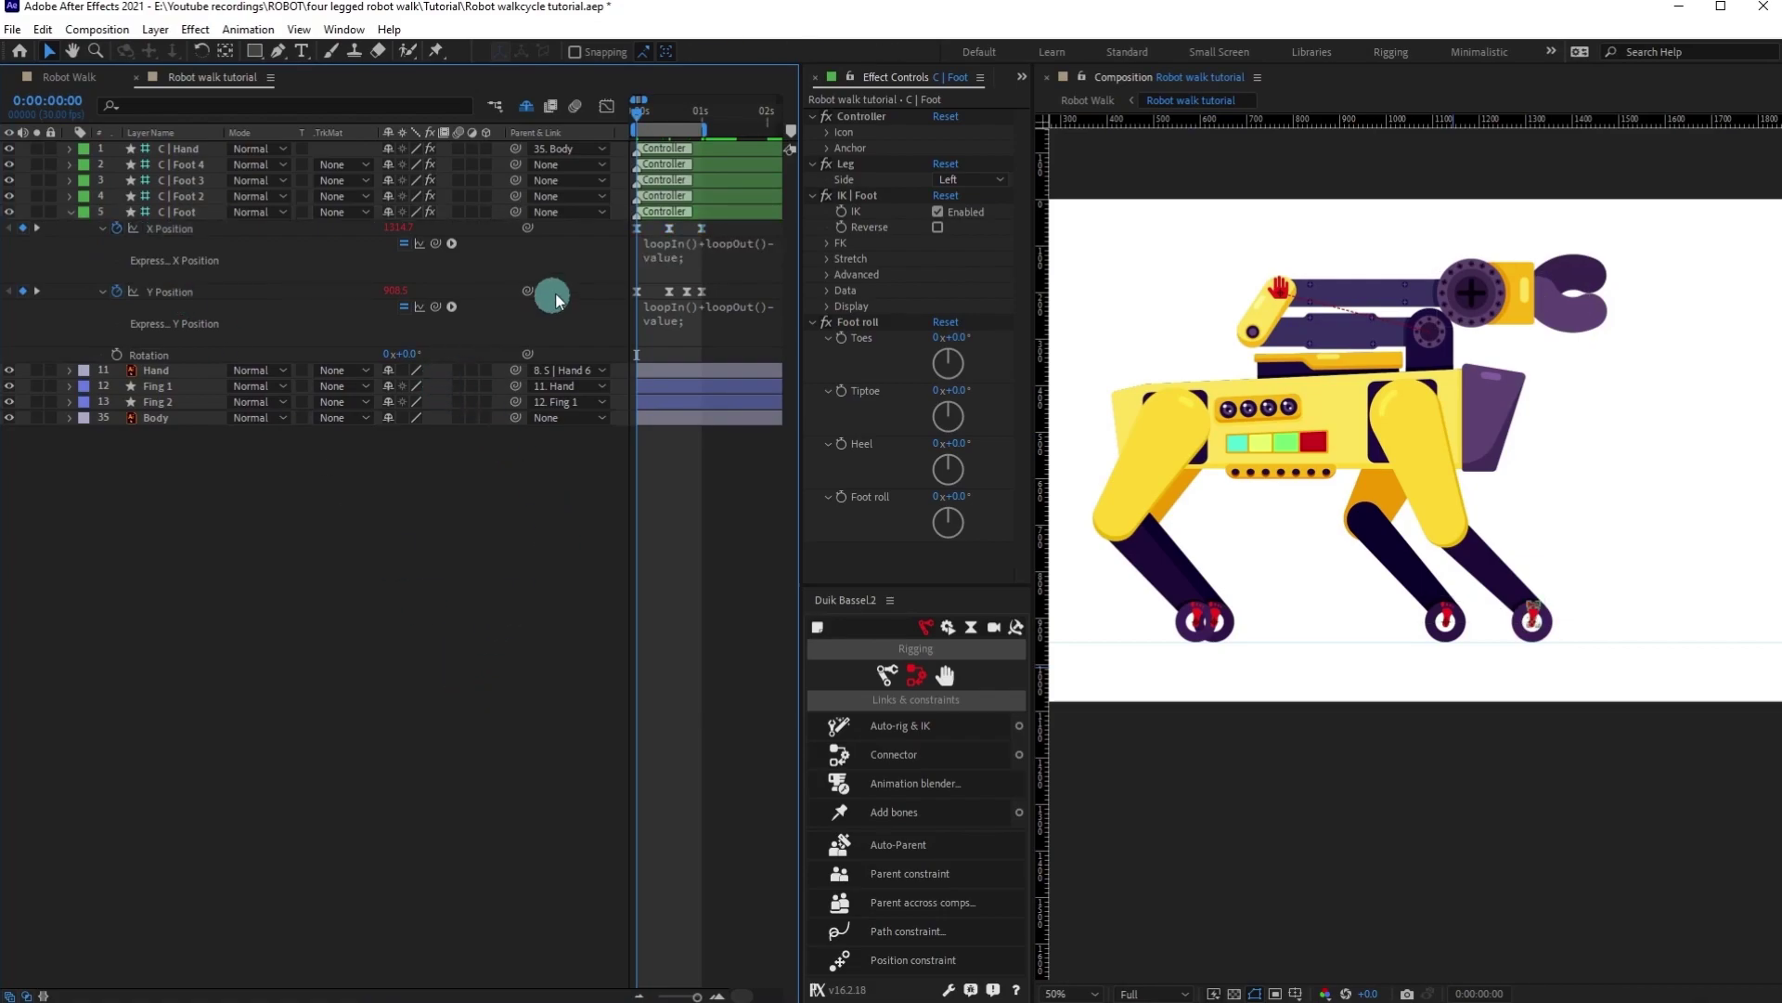
Copy C | Foot's X and Y Position keyframes with their loop expressions onto C | Foot 3 at the composition start.
{"action": "left_click_drag", "start_coordinate": [721, 227], "coordinate": [607, 310]}
{"action": "left_click", "coordinate": [492, 614]}
{"action": "left_click", "coordinate": [187, 196]}
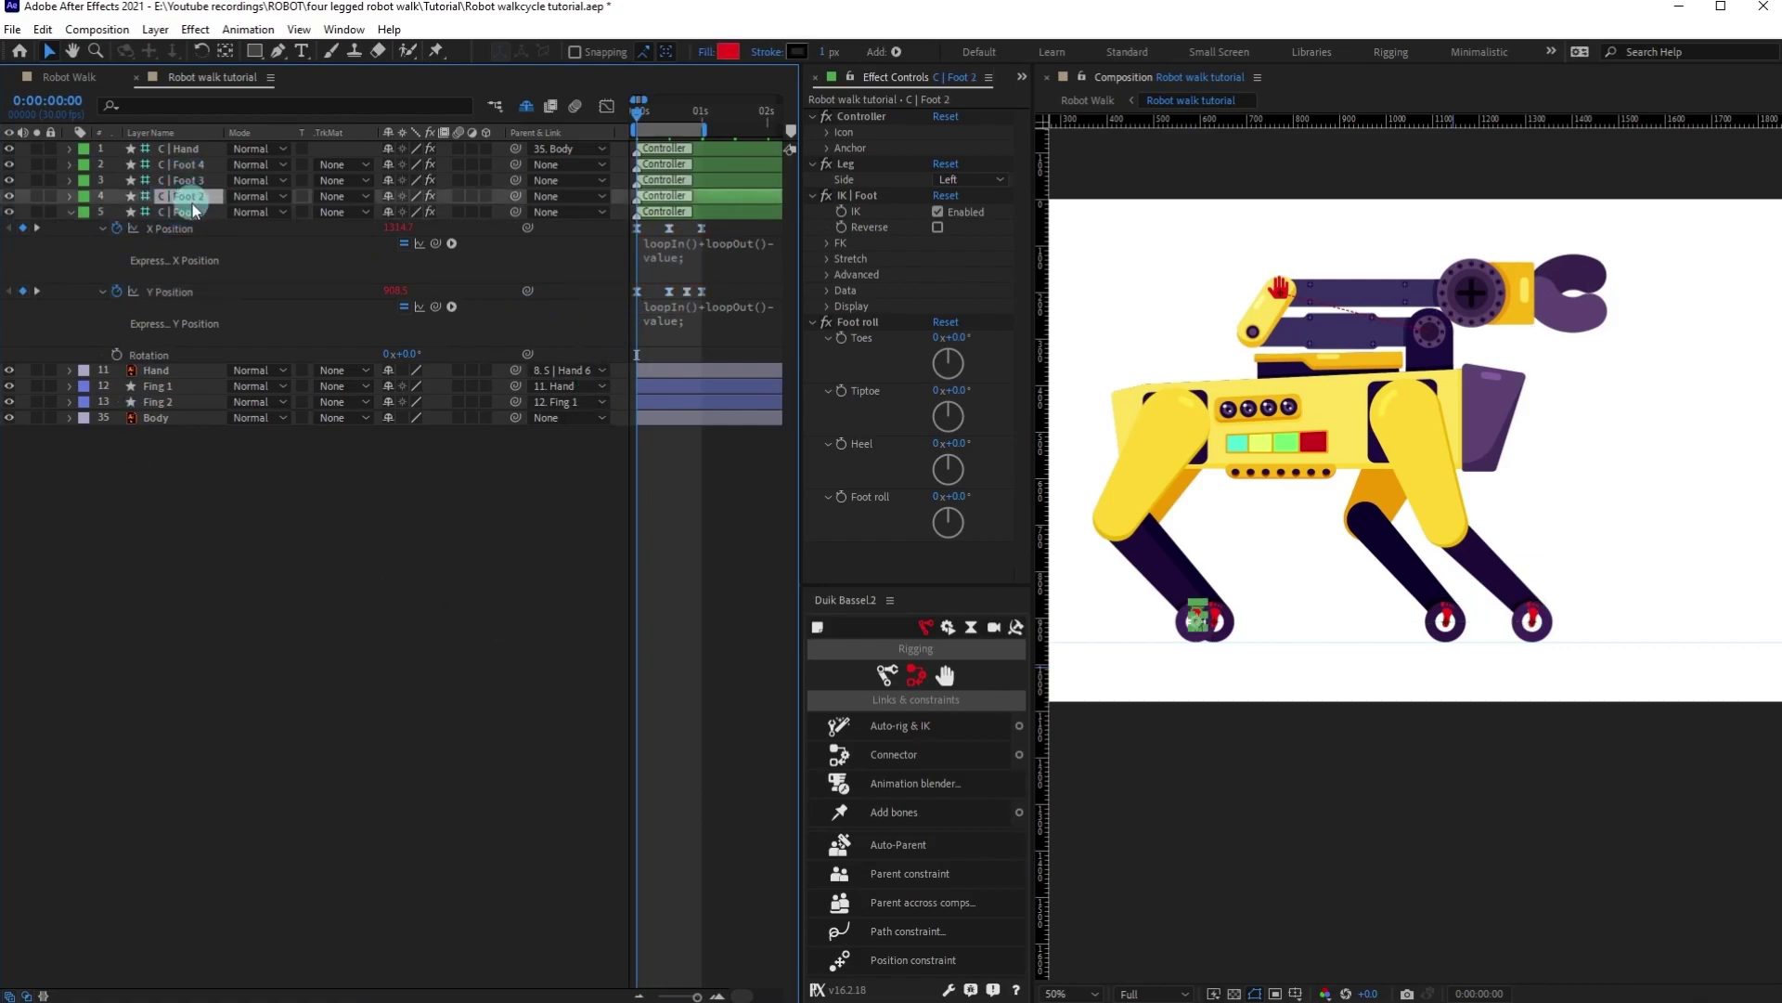
{"action": "left_click", "coordinate": [181, 180]}
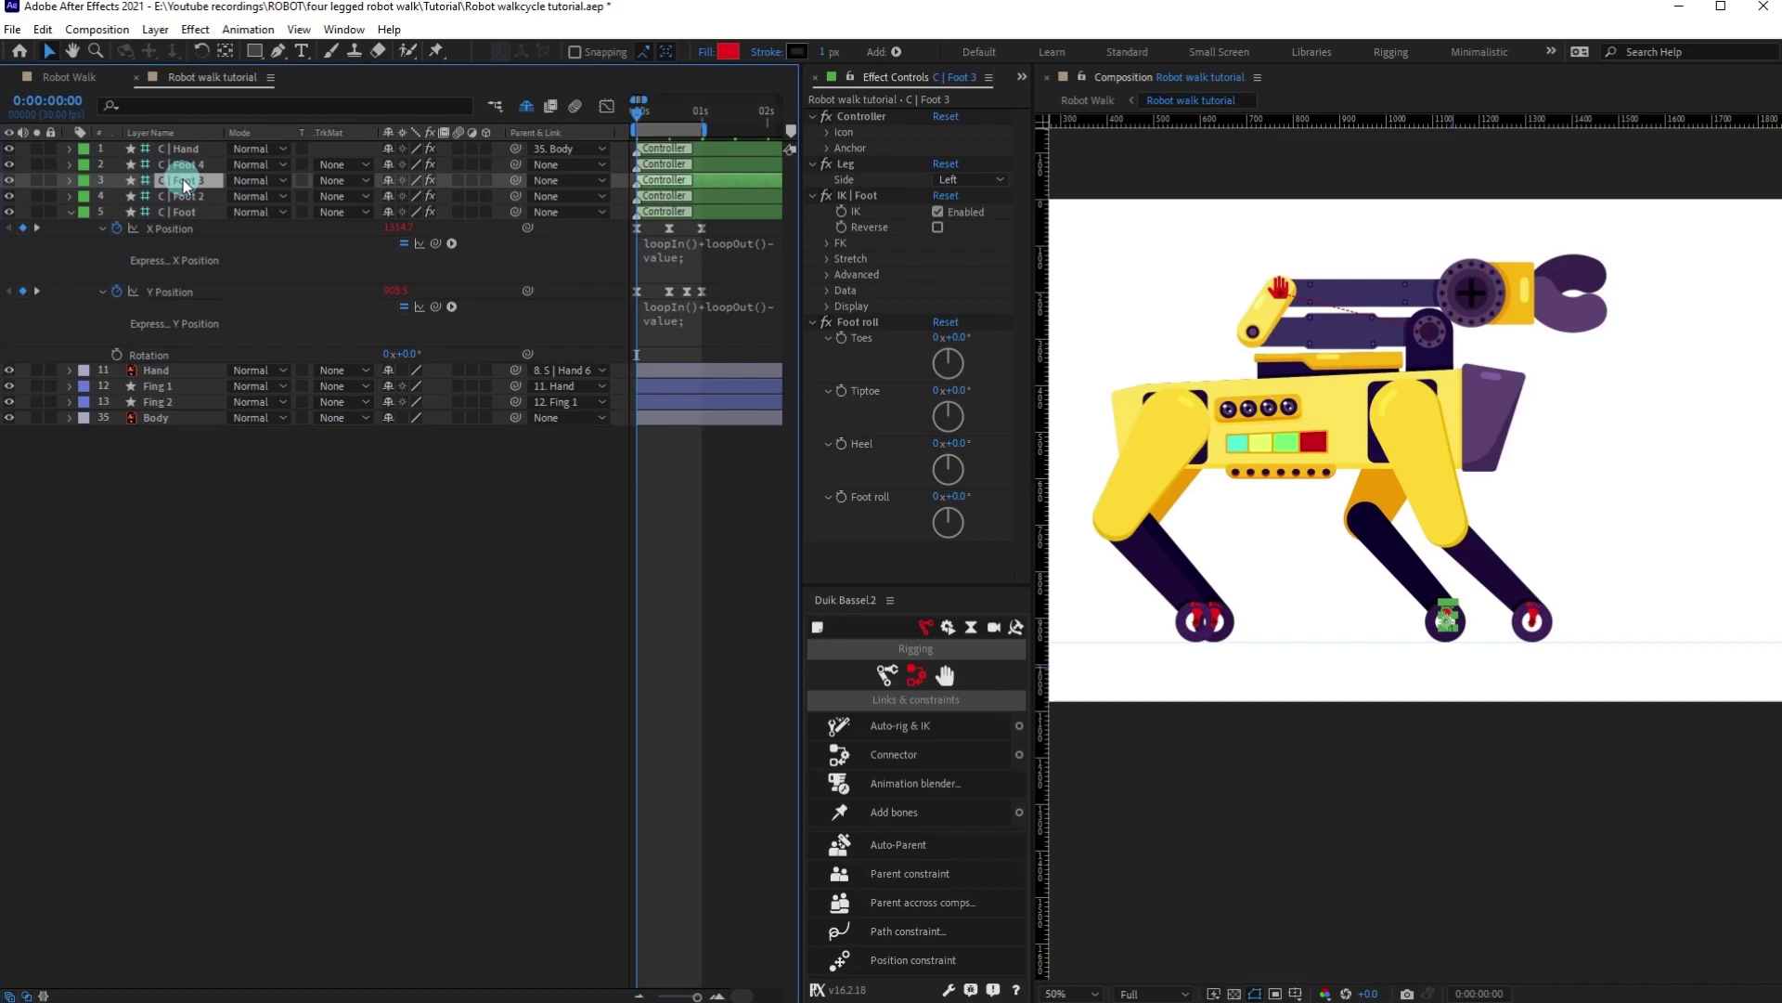
{"action": "key", "text": "ctrl+v"}
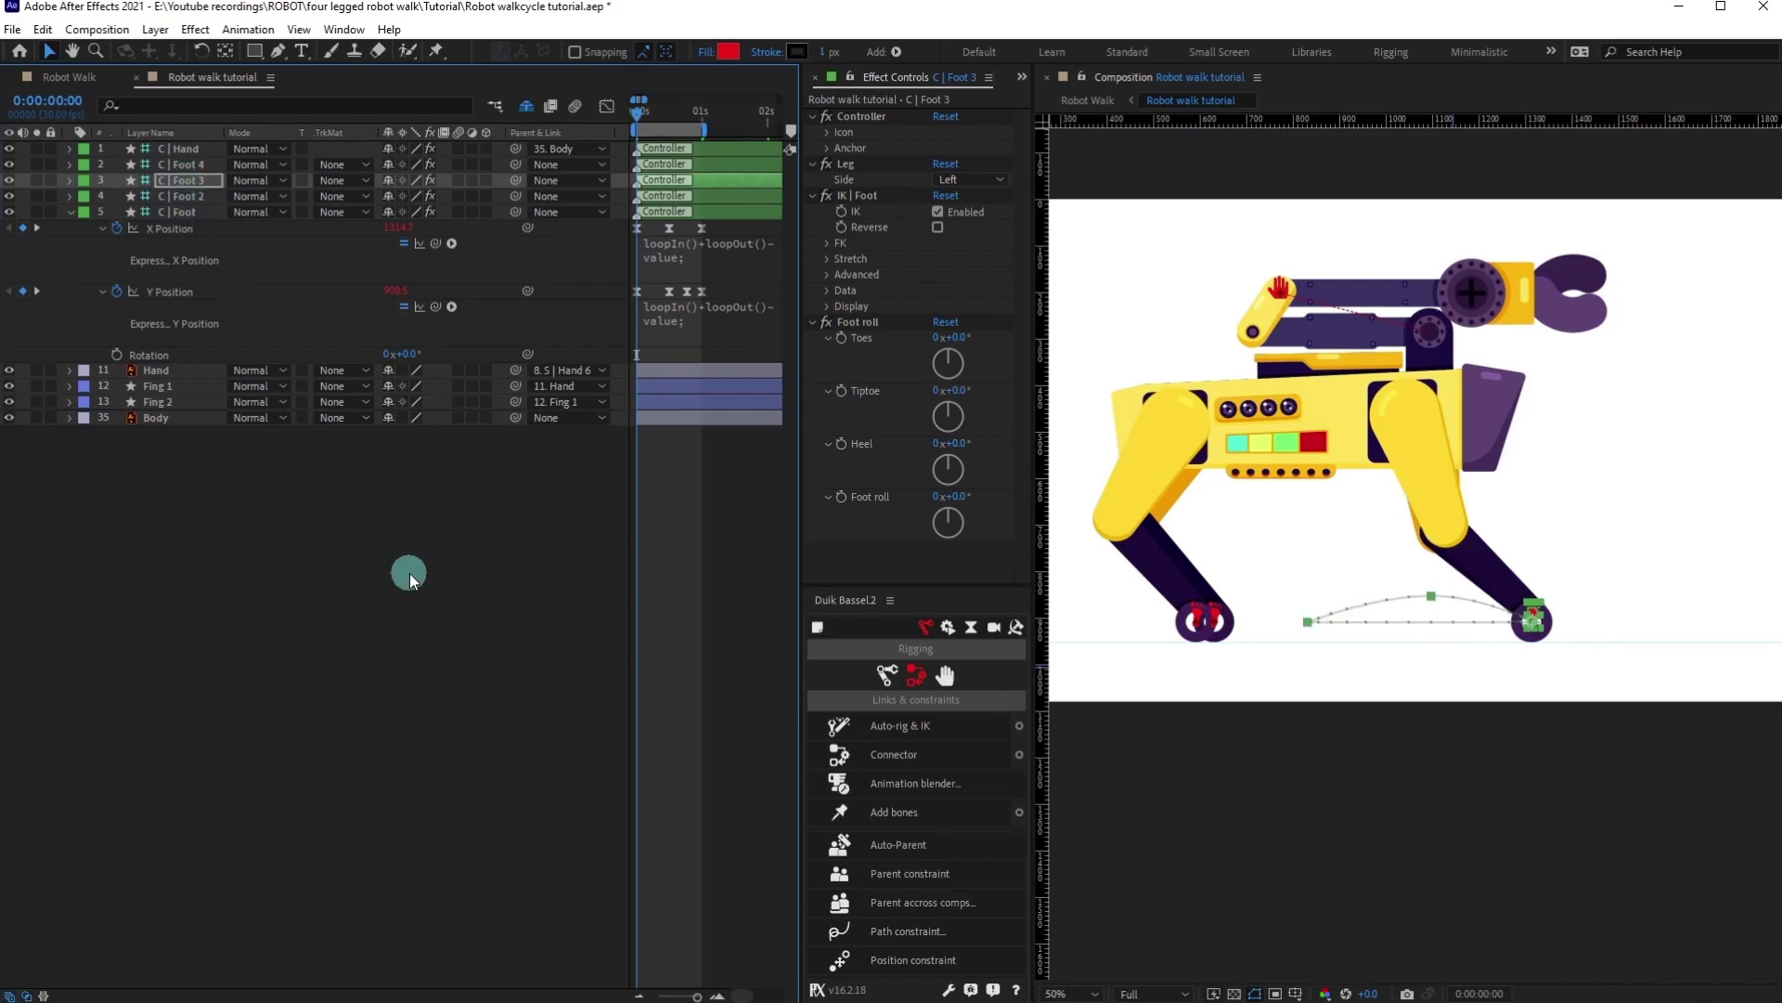
Reveal C | Foot 3's keyframes and shift them all so the first ones start at 0:00:00:15.
{"action": "key", "text": "u"}
{"action": "scroll", "coordinate": [1665, 734], "scroll_direction": "up", "scroll_amount": 2}
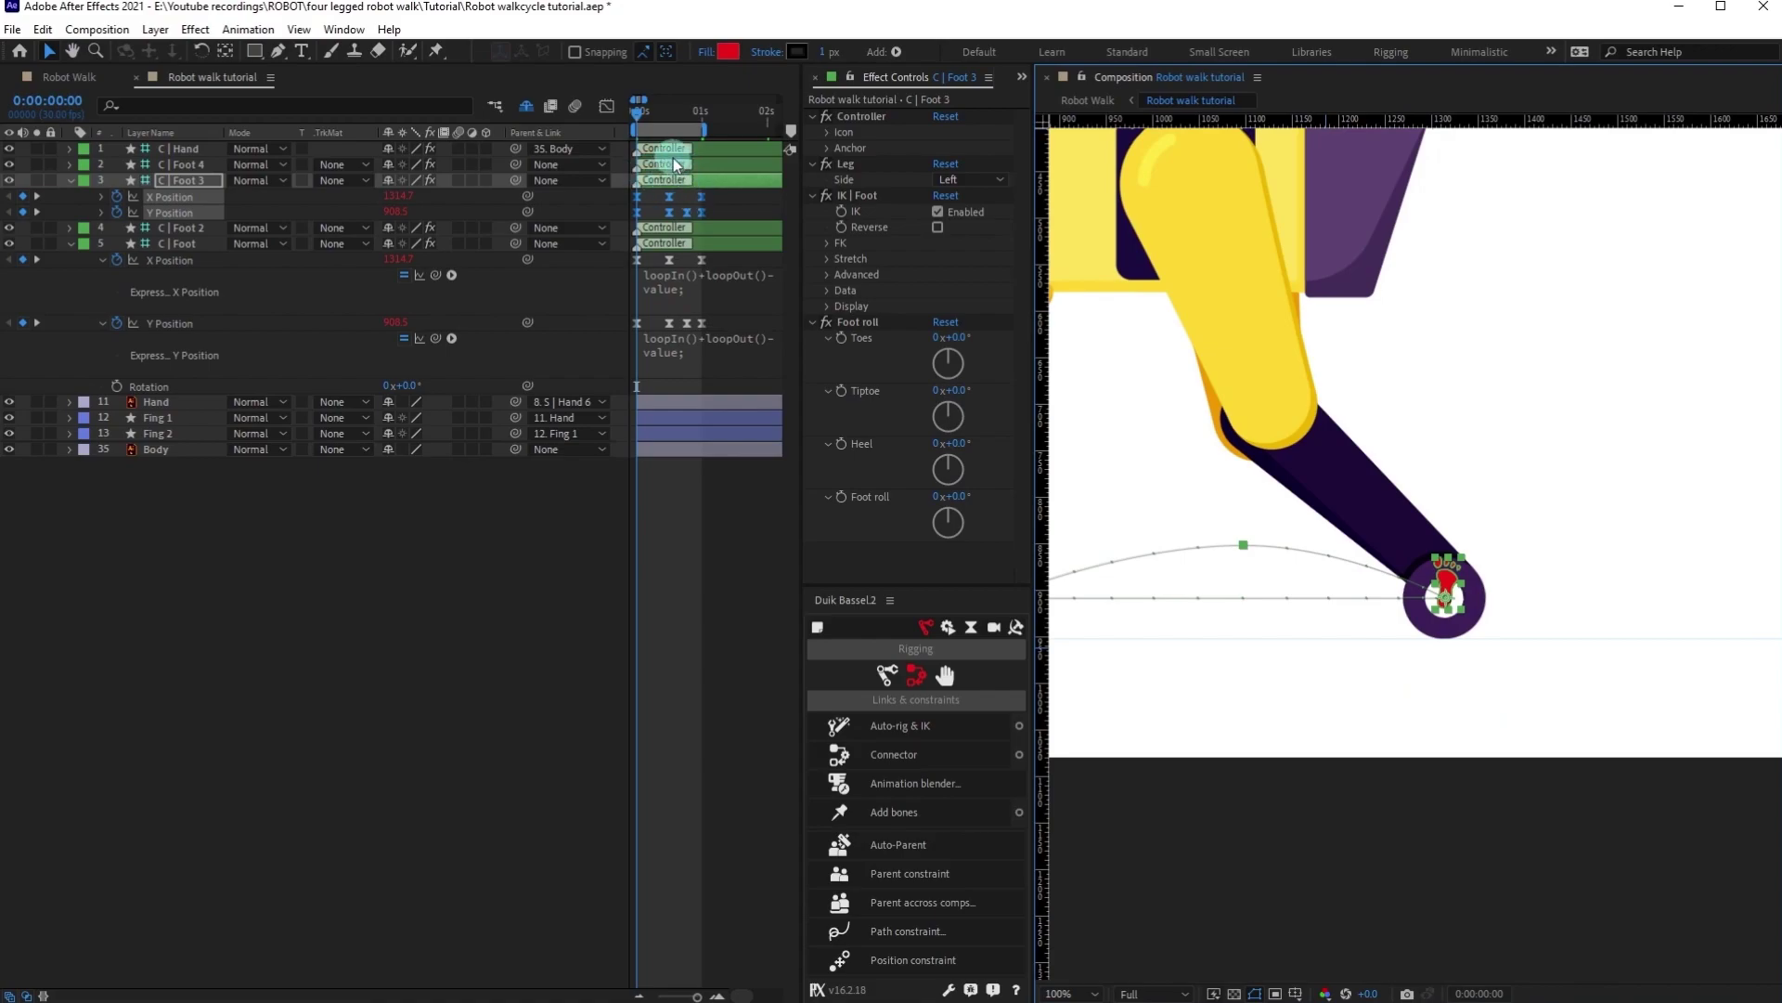
{"action": "key", "text": "space"}
{"action": "left_click_drag", "start_coordinate": [638, 216], "coordinate": [671, 215]}
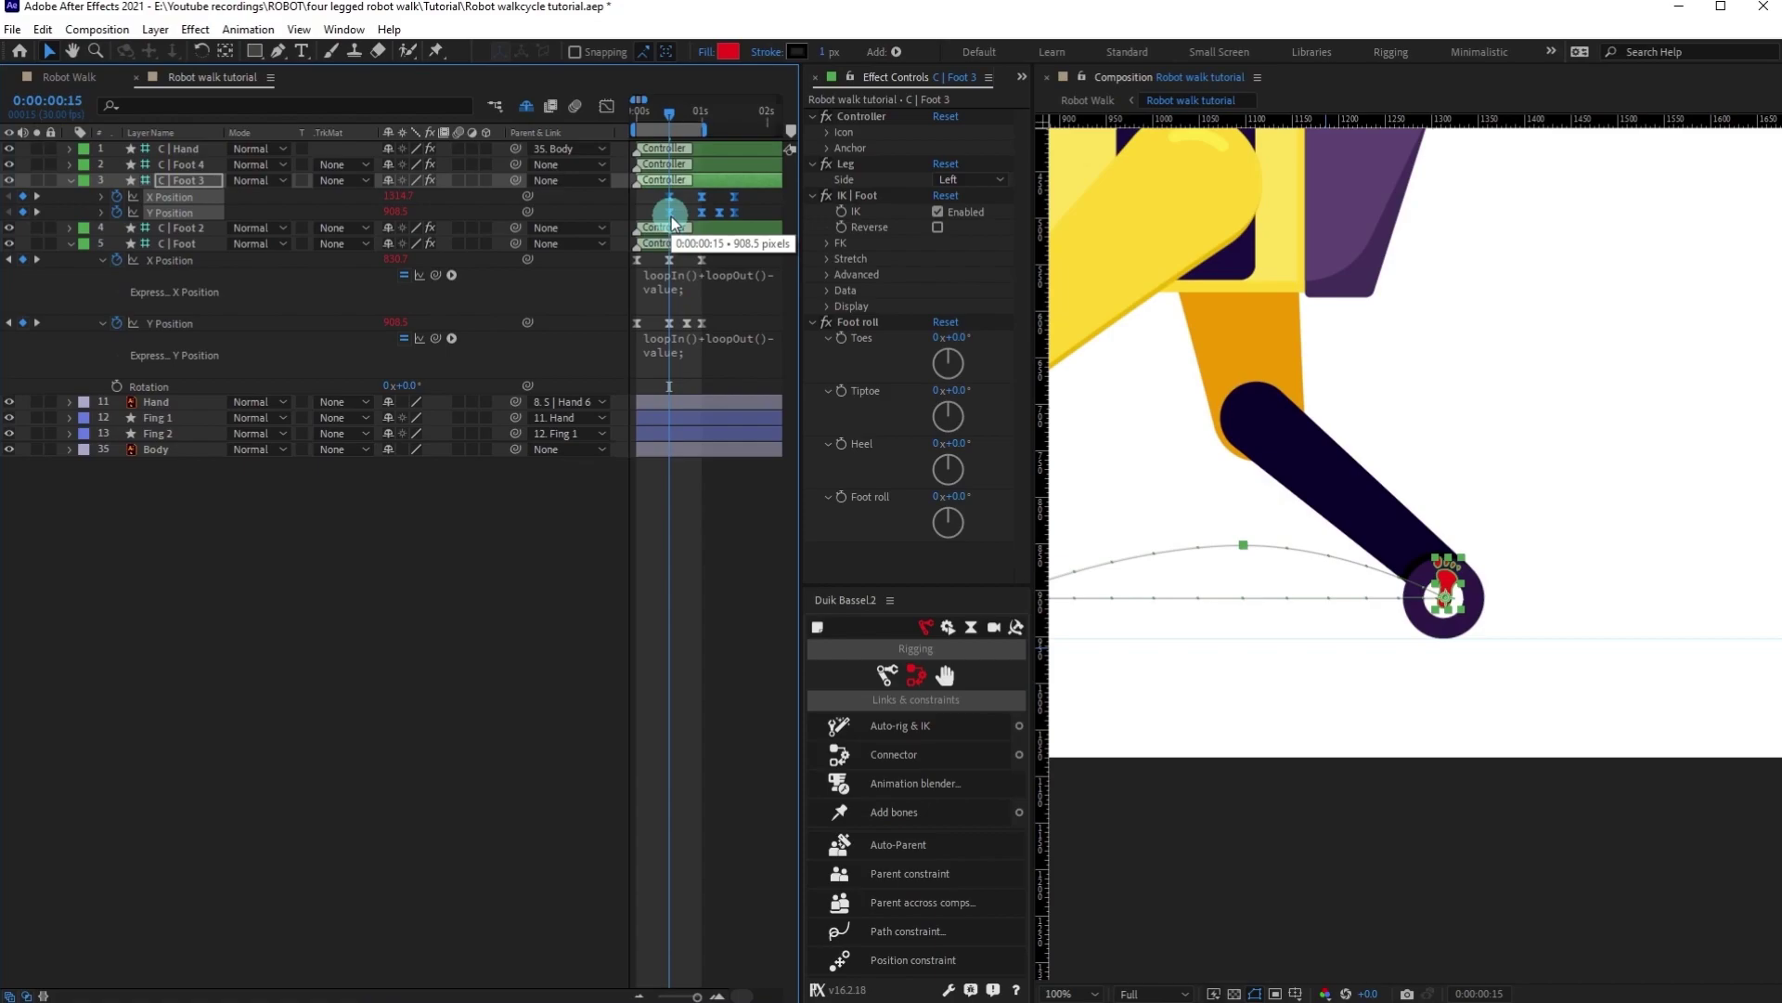
{"action": "key", "text": "equal"}
{"action": "key", "text": "equal"}
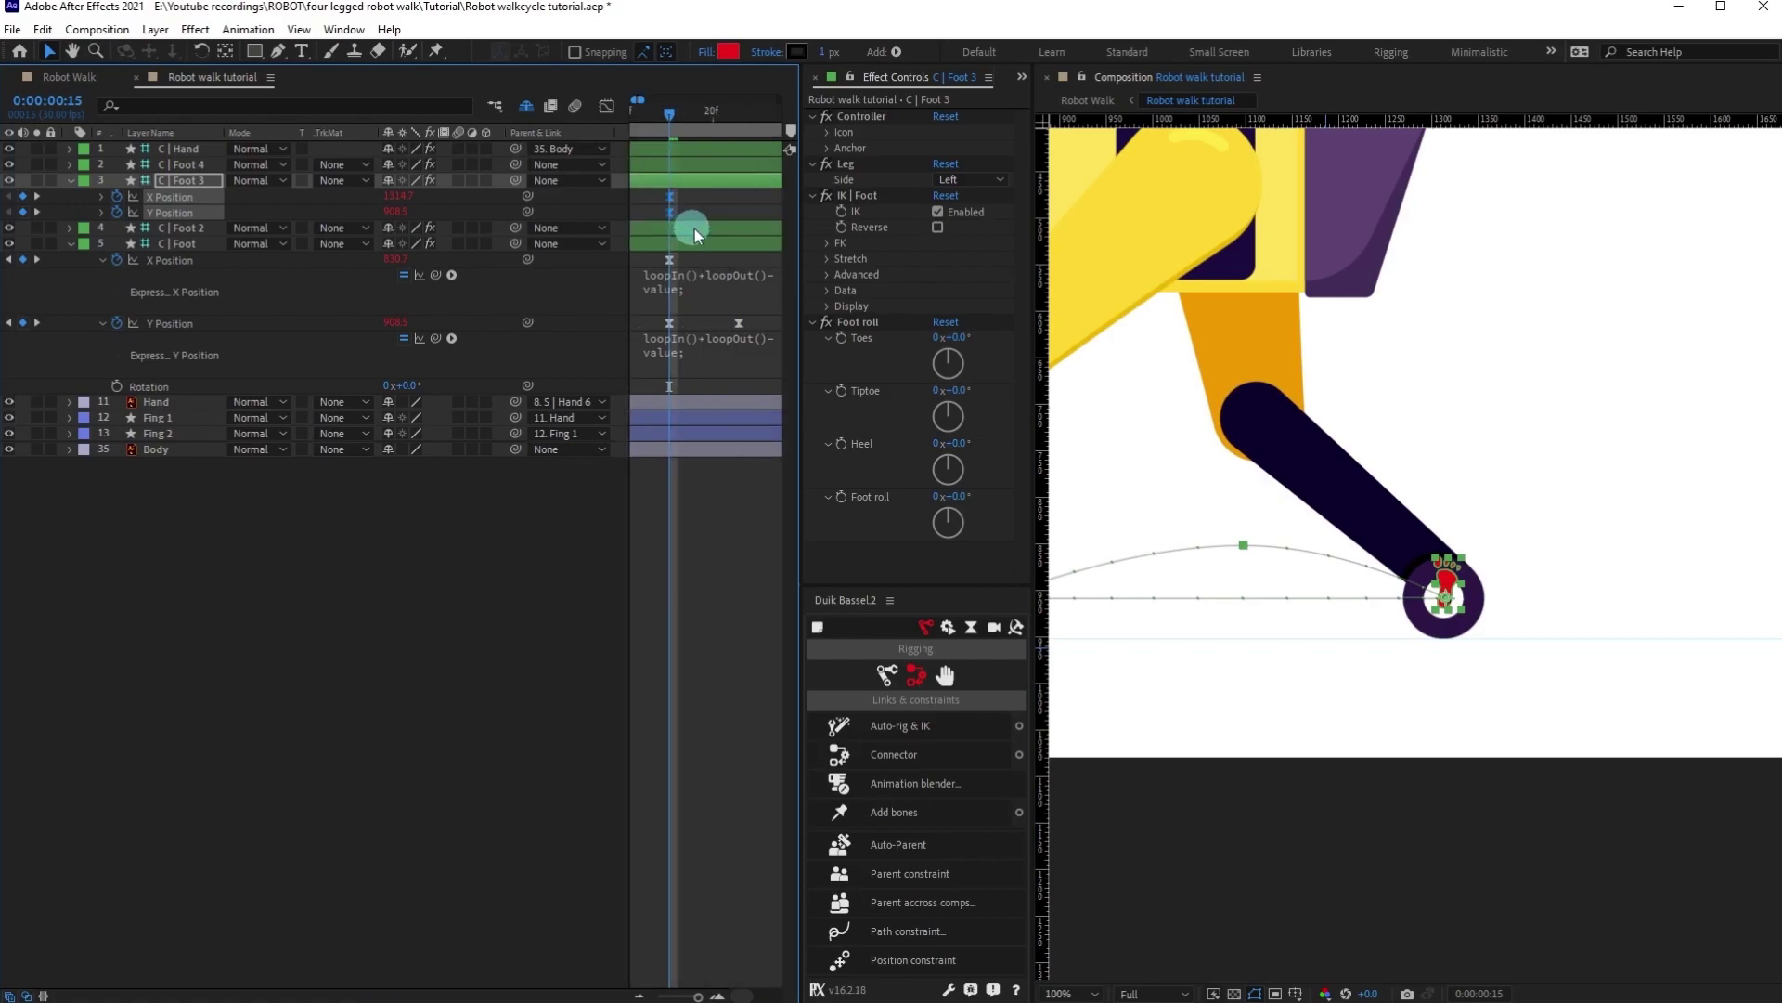
{"action": "scroll", "coordinate": [698, 232], "scroll_direction": "down", "scroll_amount": 5}
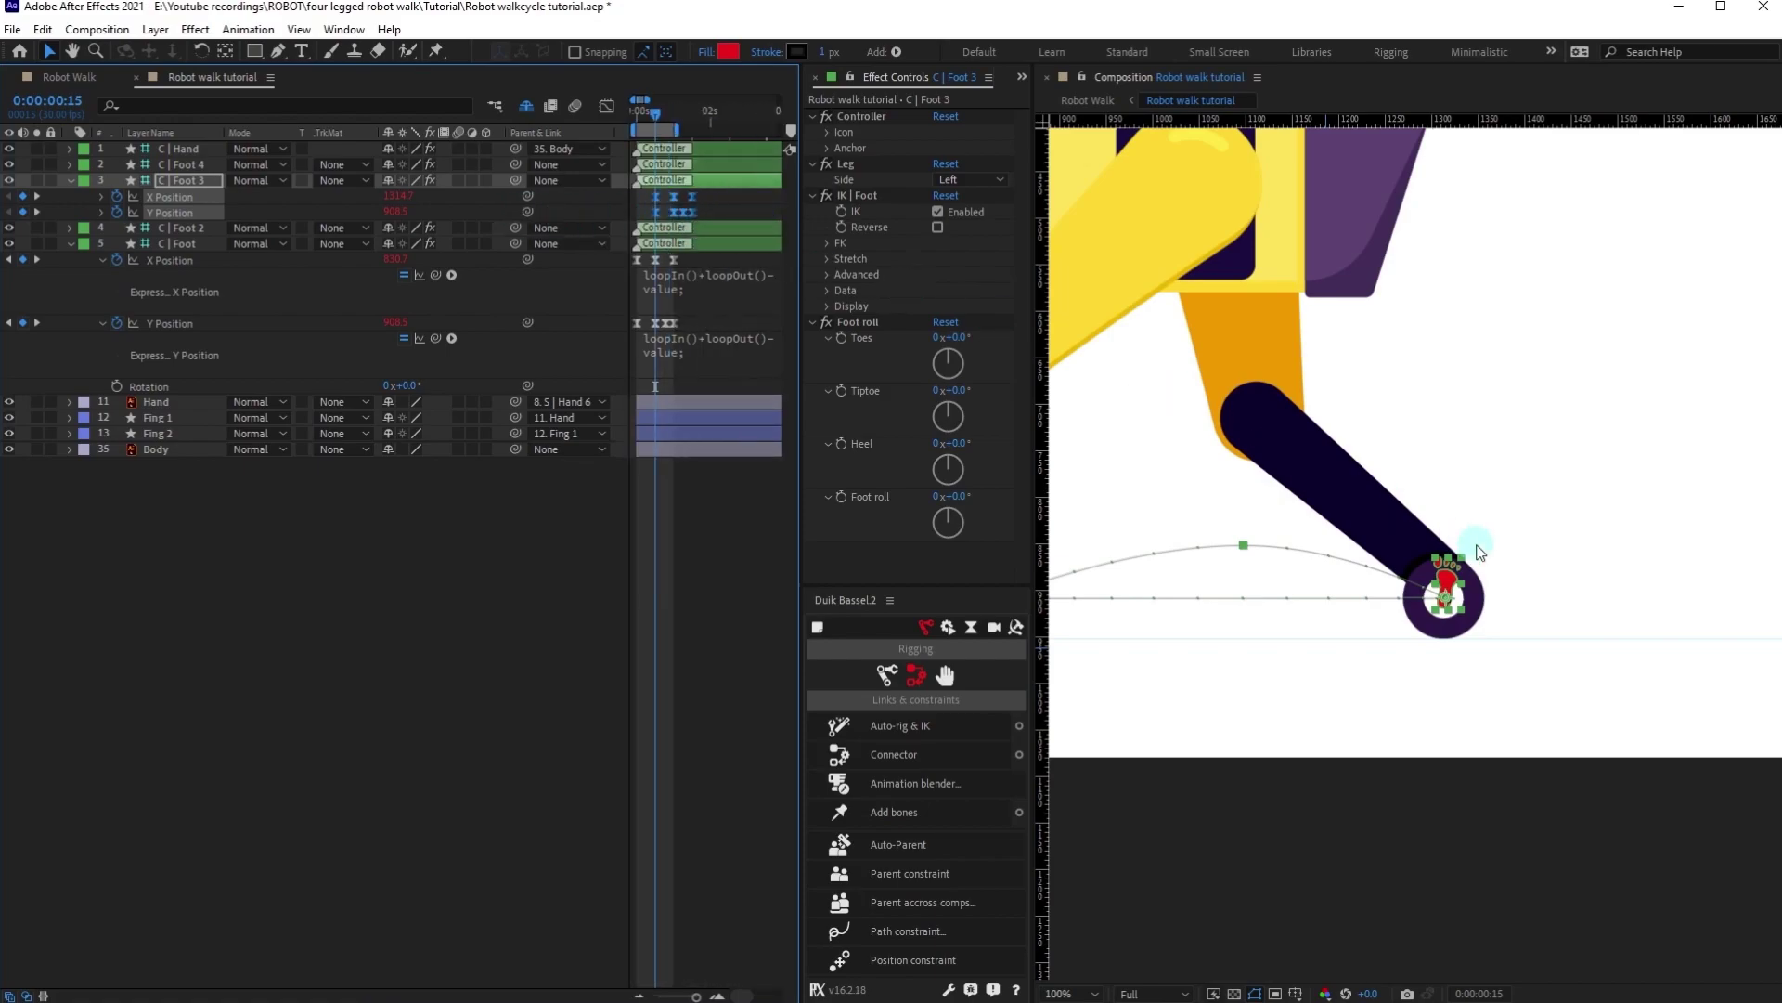
Preview the alternating steps of the two front feet with more of the robot in view.
{"action": "scroll", "coordinate": [1477, 552], "scroll_direction": "down", "scroll_amount": 2}
{"action": "key", "text": "space"}
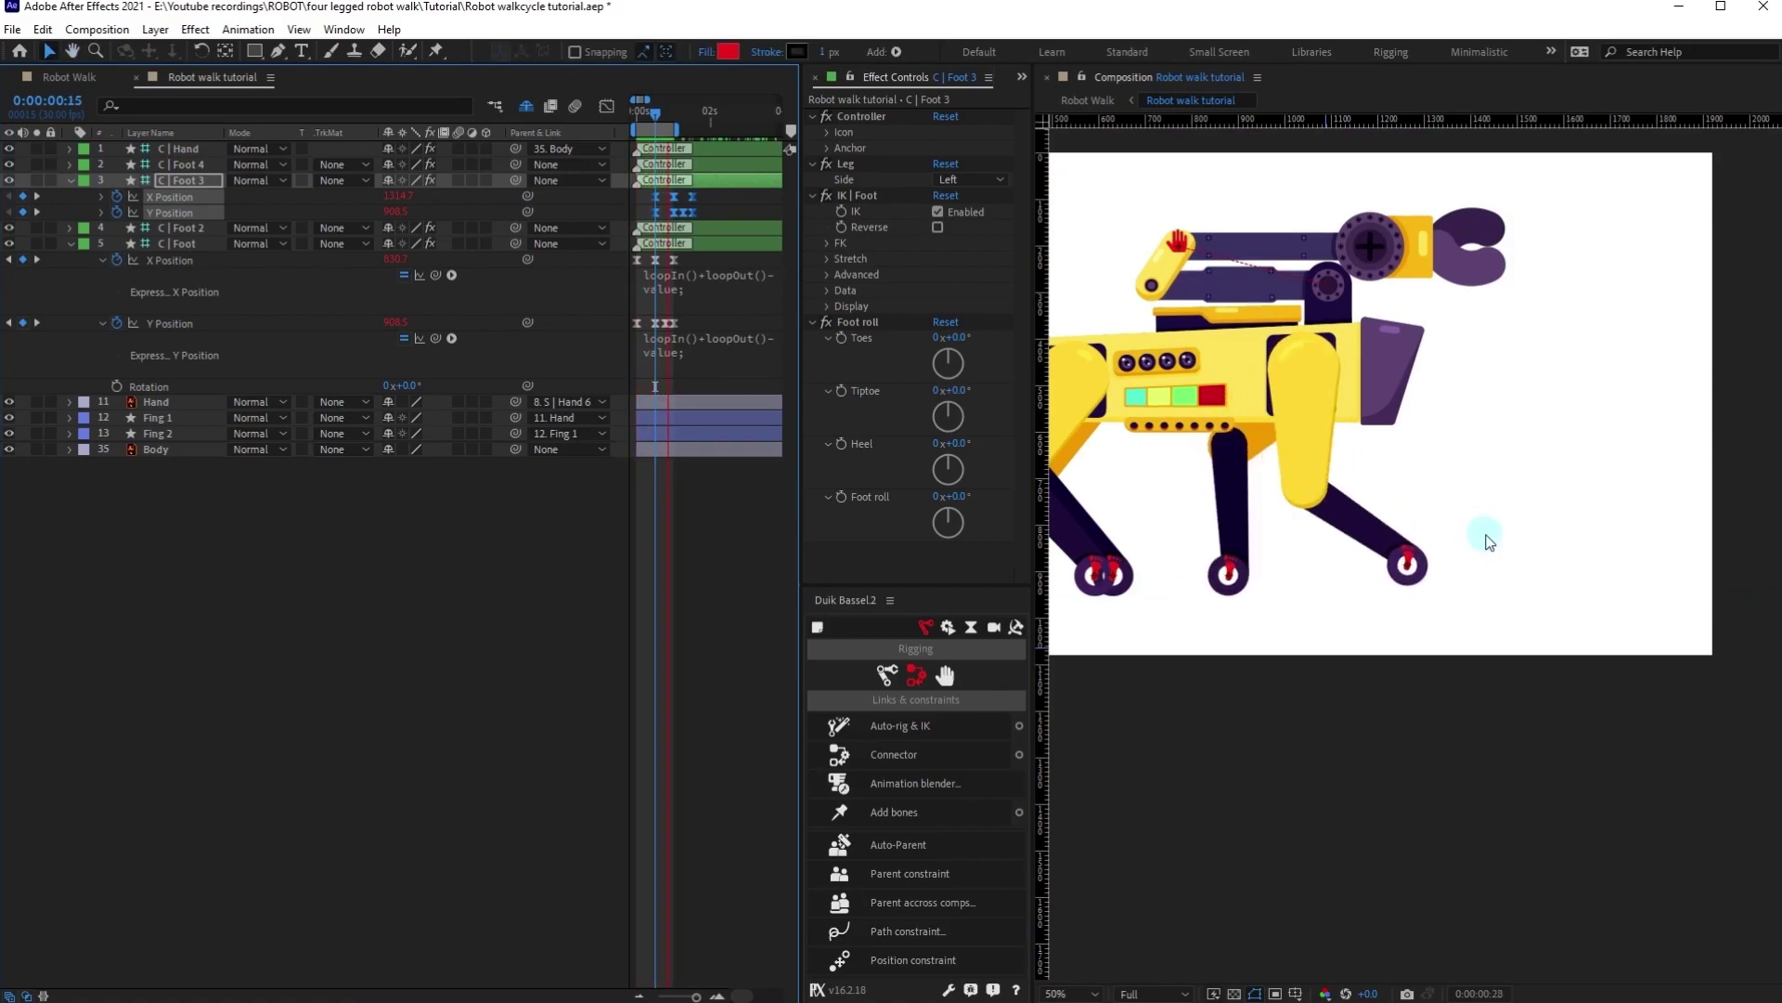
{"action": "key", "text": "space"}
{"action": "key", "text": "space"}
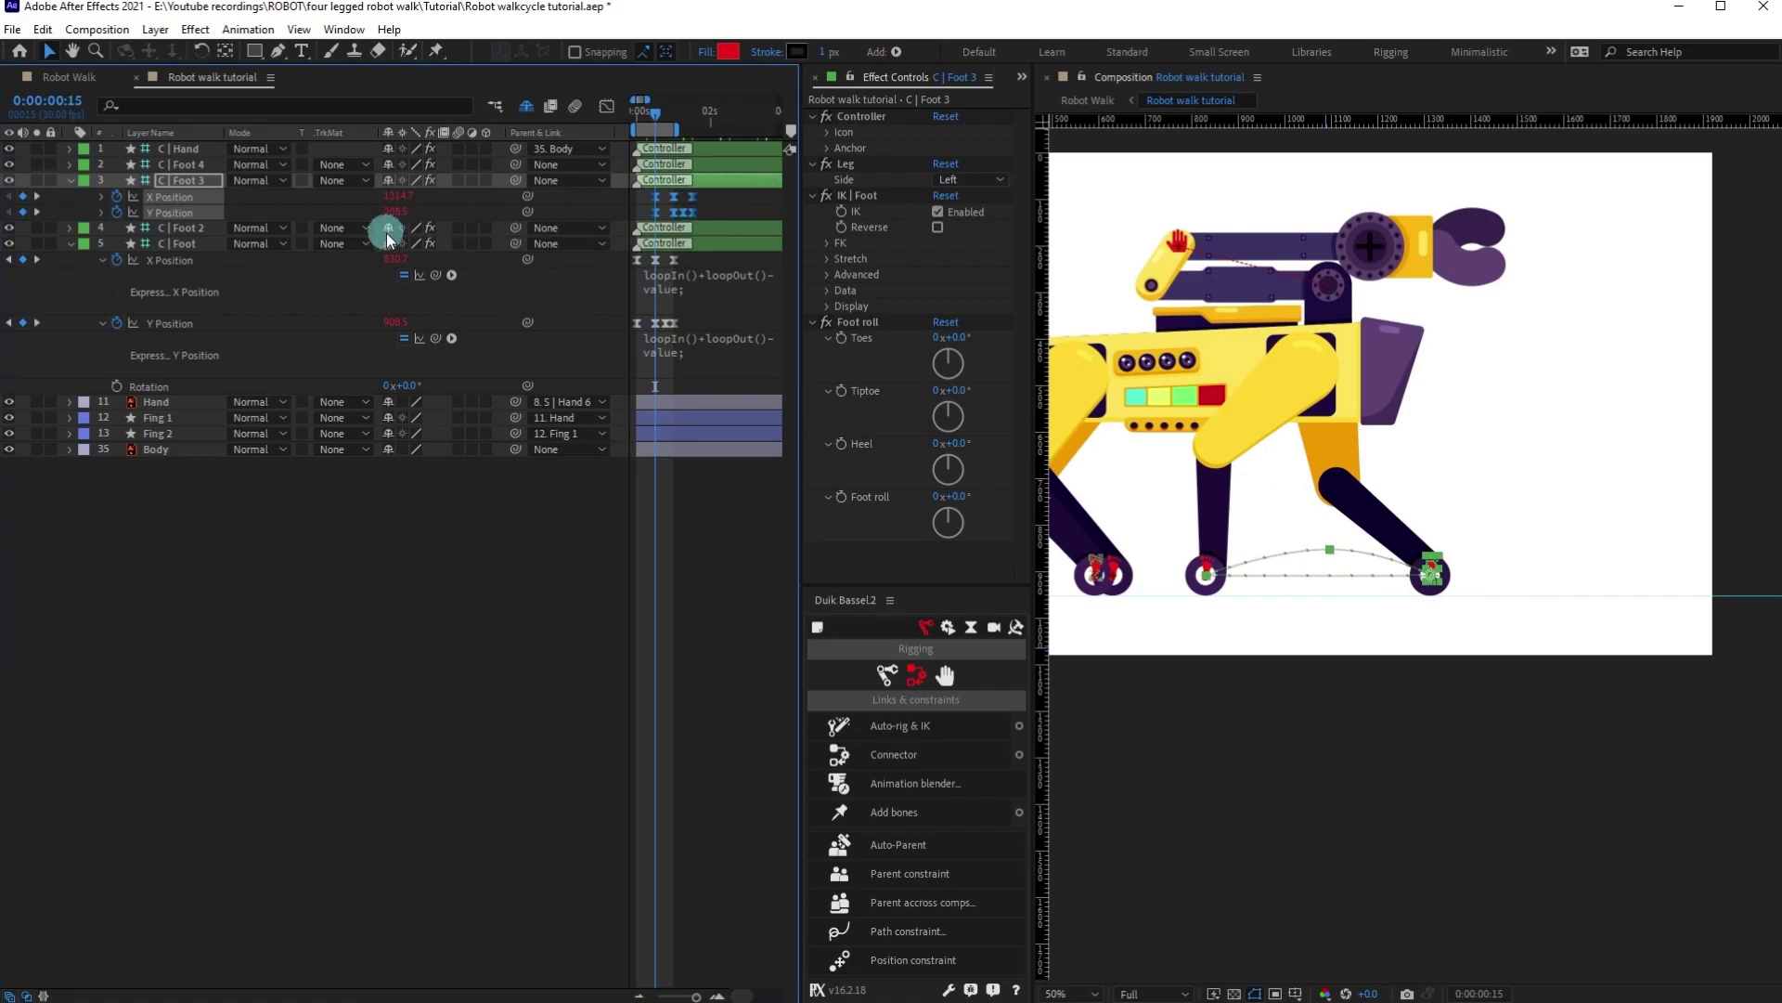
Nudge C | Foot 3's whole motion path forward to an X Position of 1340.7 at 0:00:00:15.
{"action": "key", "text": "Right"}
{"action": "key", "text": "Right"}
{"action": "key", "text": "Right"}
{"action": "key", "text": "Right"}
{"action": "key", "text": "Right"}
{"action": "key", "text": "Right"}
{"action": "key", "text": "Right"}
{"action": "key", "text": "Right"}
{"action": "key", "text": "Right"}
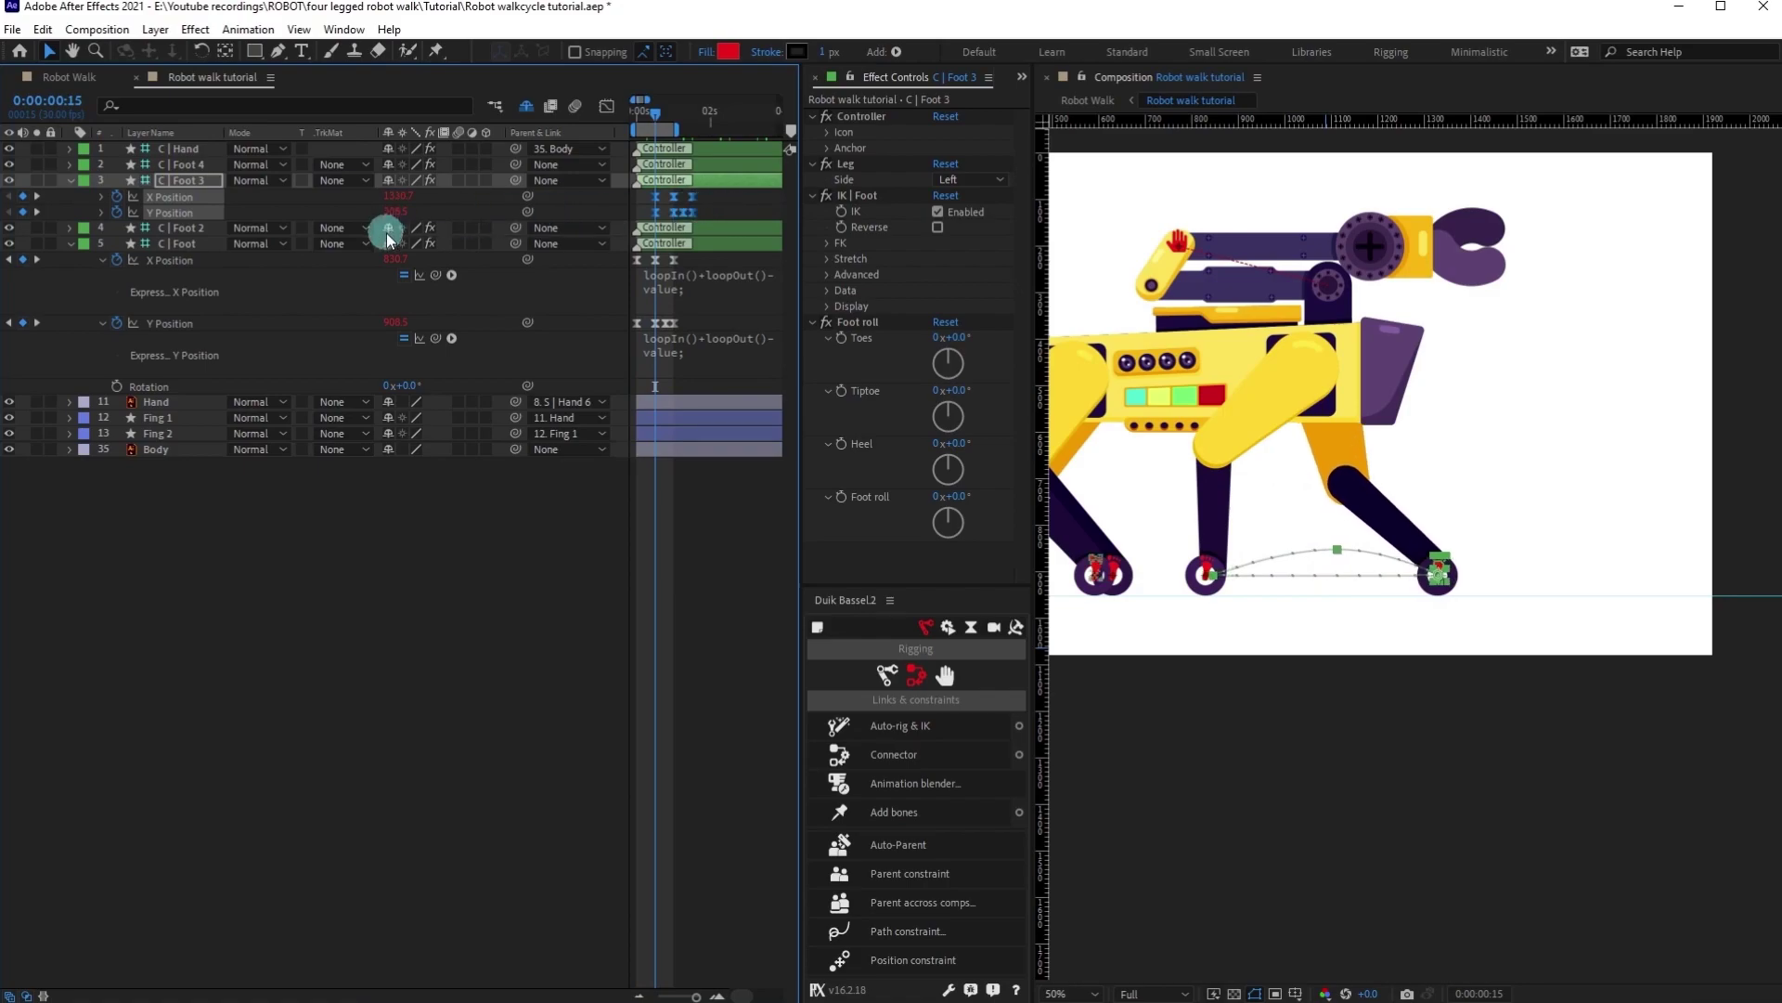
{"action": "key", "text": "Right"}
{"action": "key", "text": "Right"}
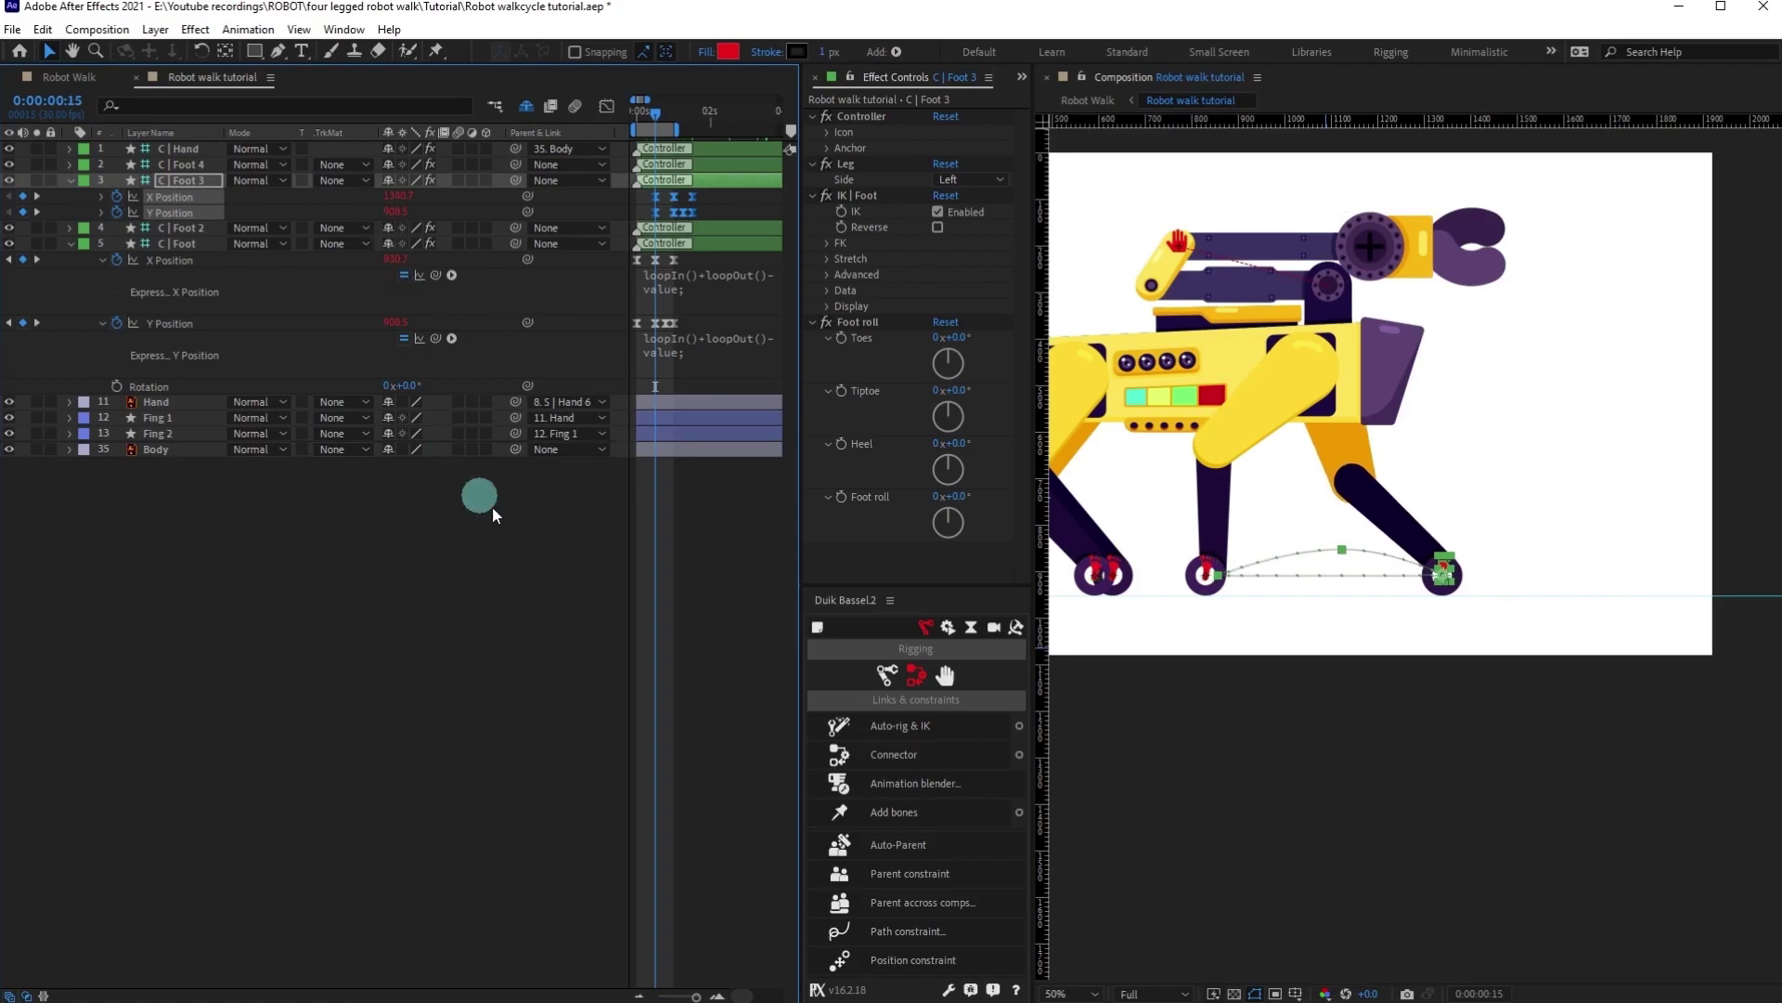
{"action": "left_click", "coordinate": [566, 567]}
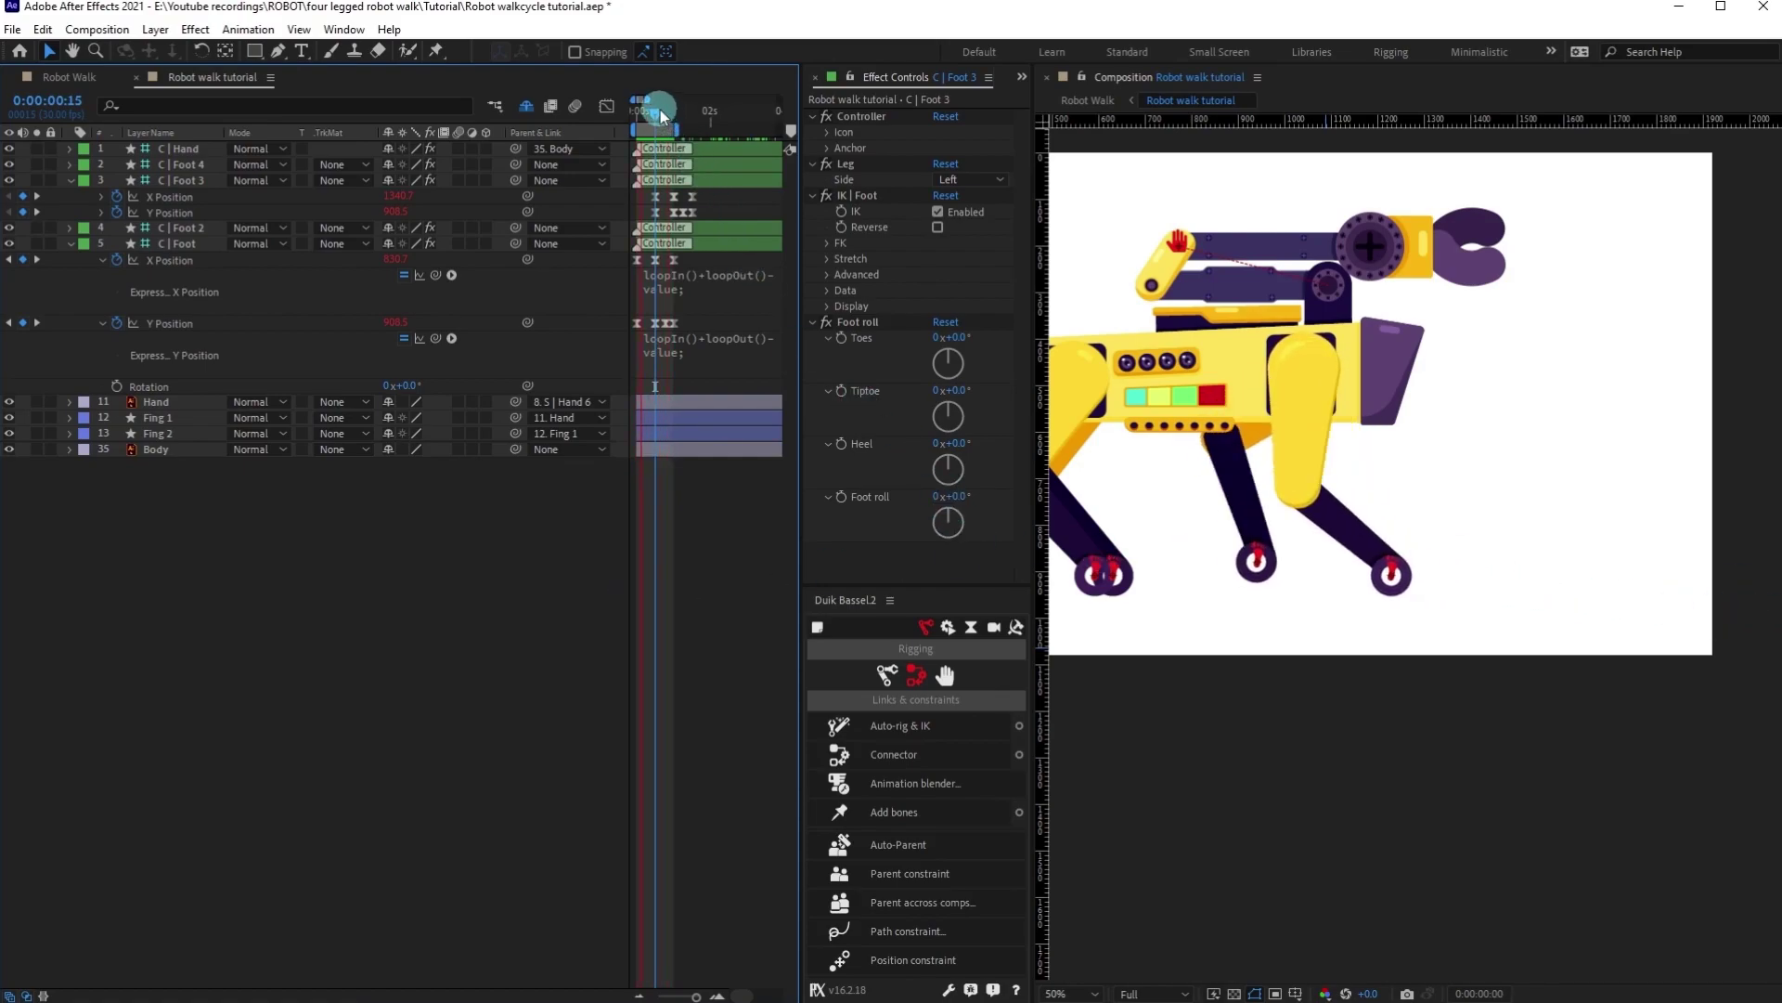
Copy C | Foot's X and Y Position keyframes with their loop expressions onto C | Foot 2 at 0:00:00:00.
{"action": "left_click", "coordinate": [622, 110]}
{"action": "scroll", "coordinate": [1310, 458], "scroll_direction": "down", "scroll_amount": 2}
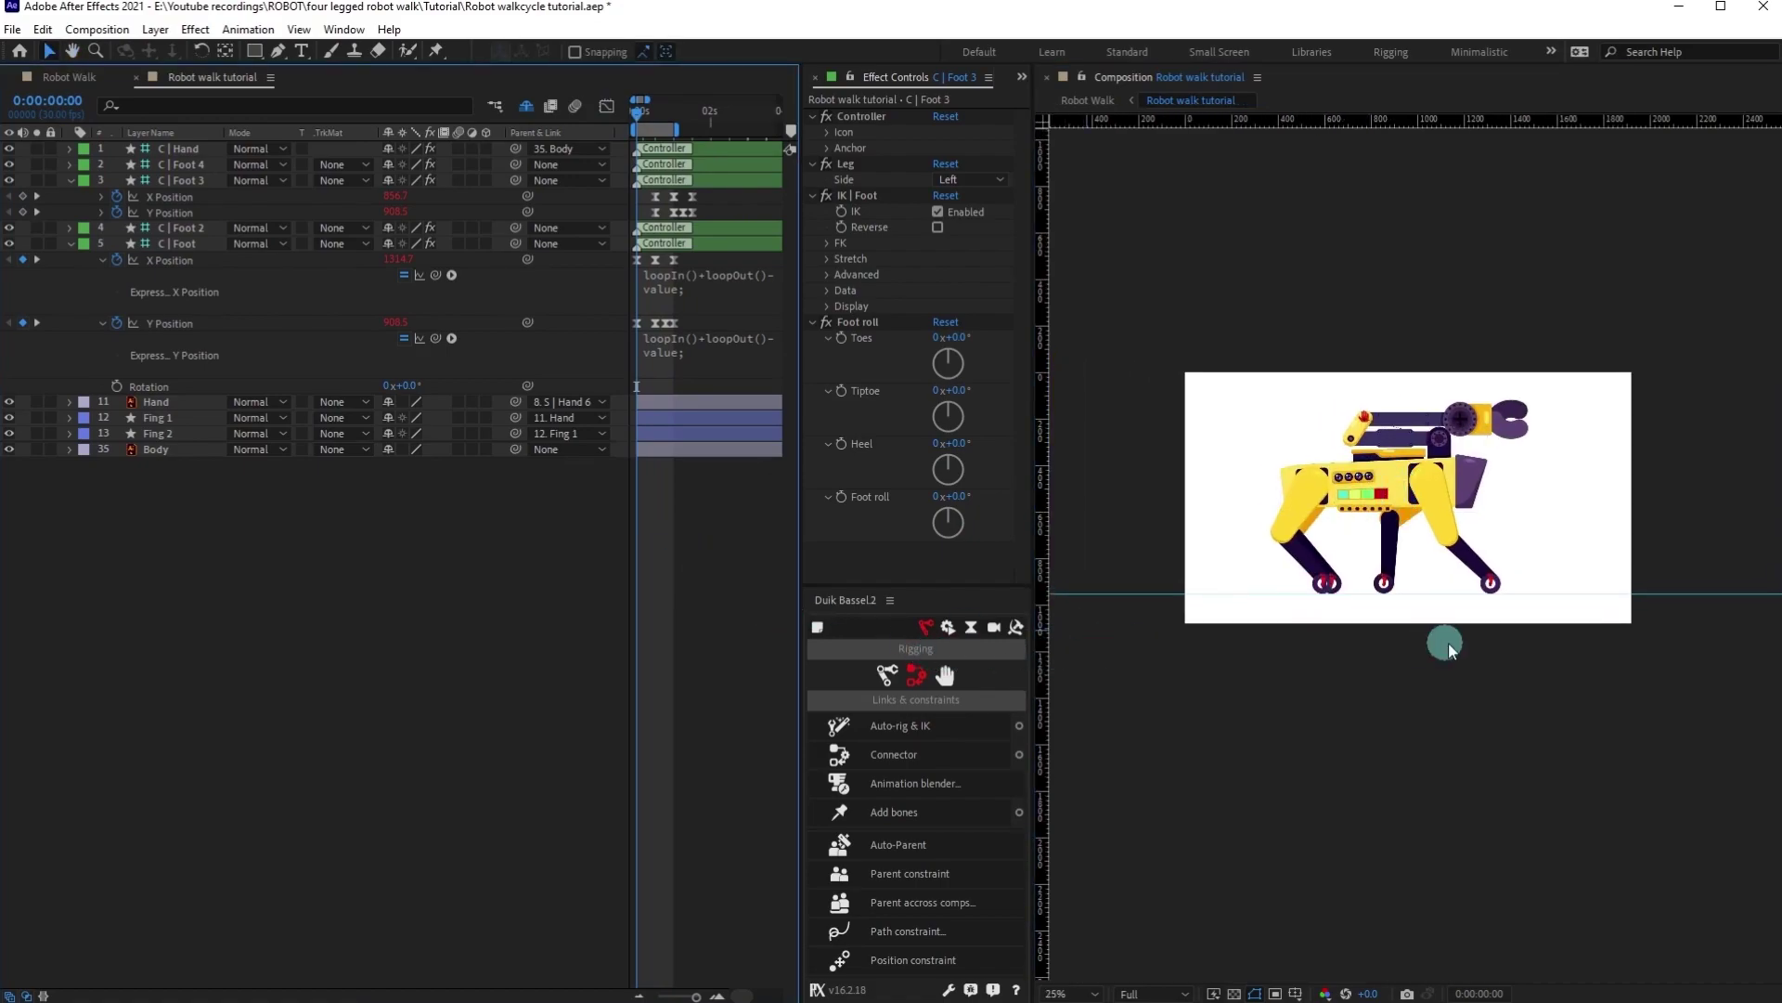
{"action": "scroll", "coordinate": [1334, 631], "scroll_direction": "up", "scroll_amount": 4}
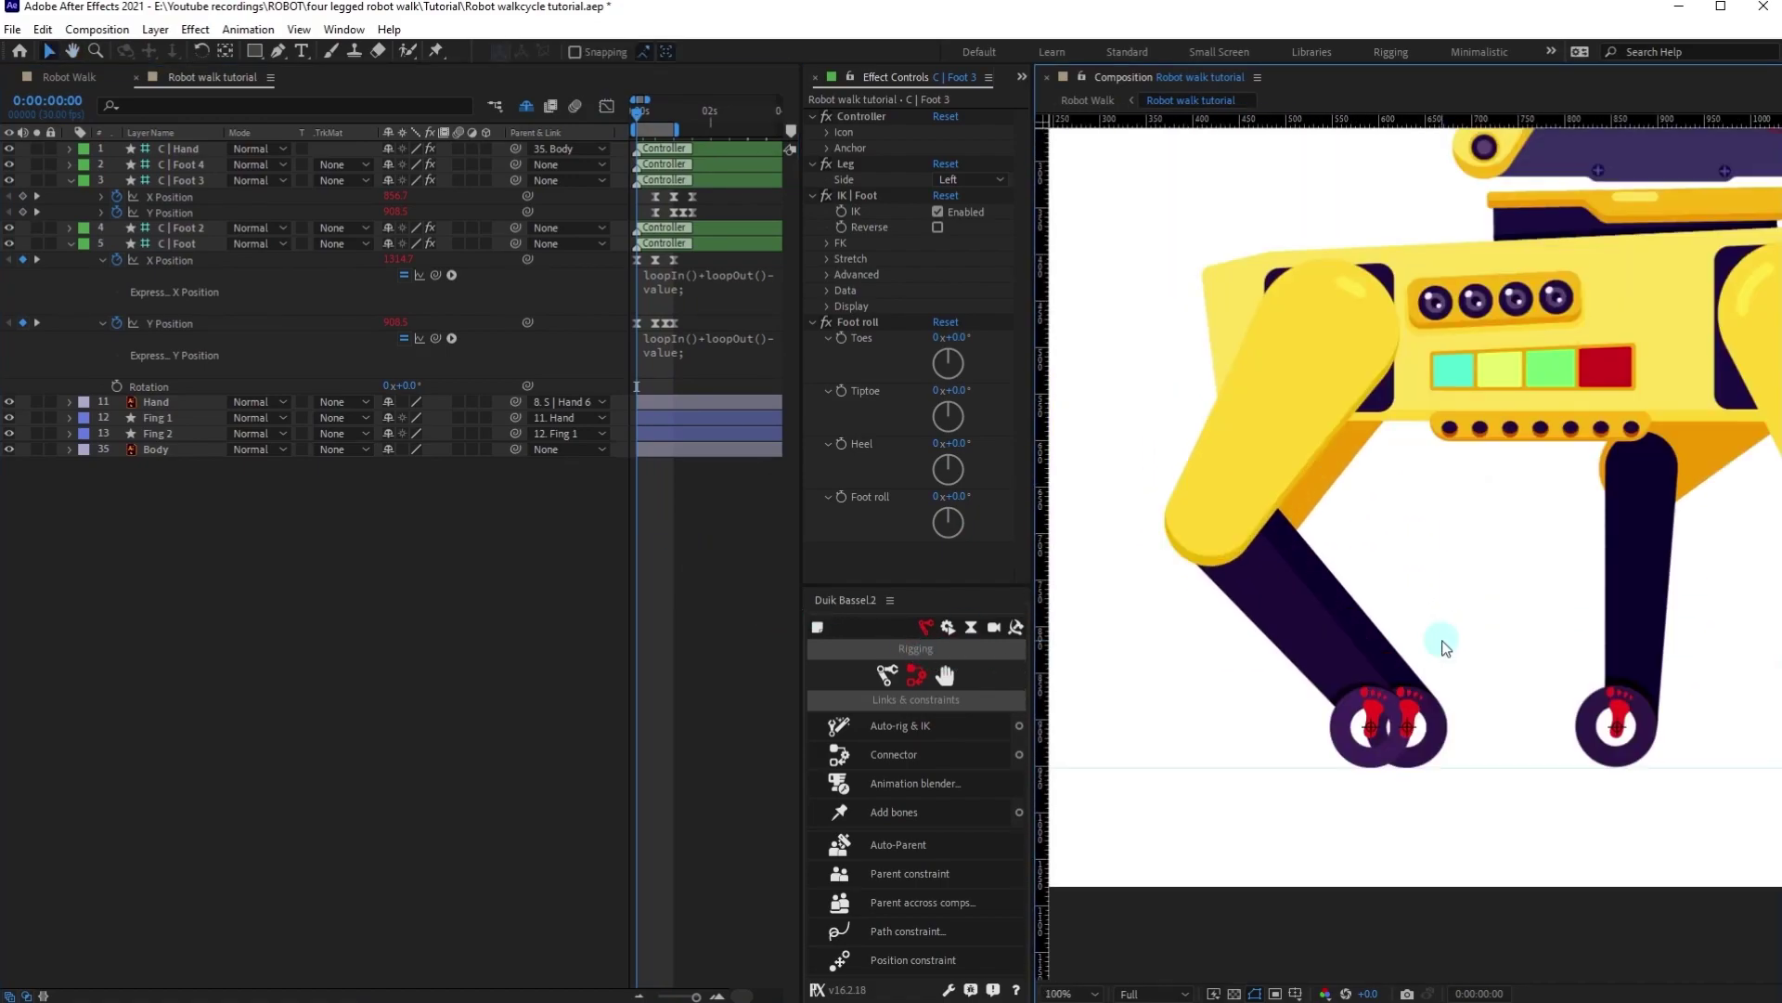
{"action": "left_click_drag", "start_coordinate": [637, 329], "coordinate": [677, 249]}
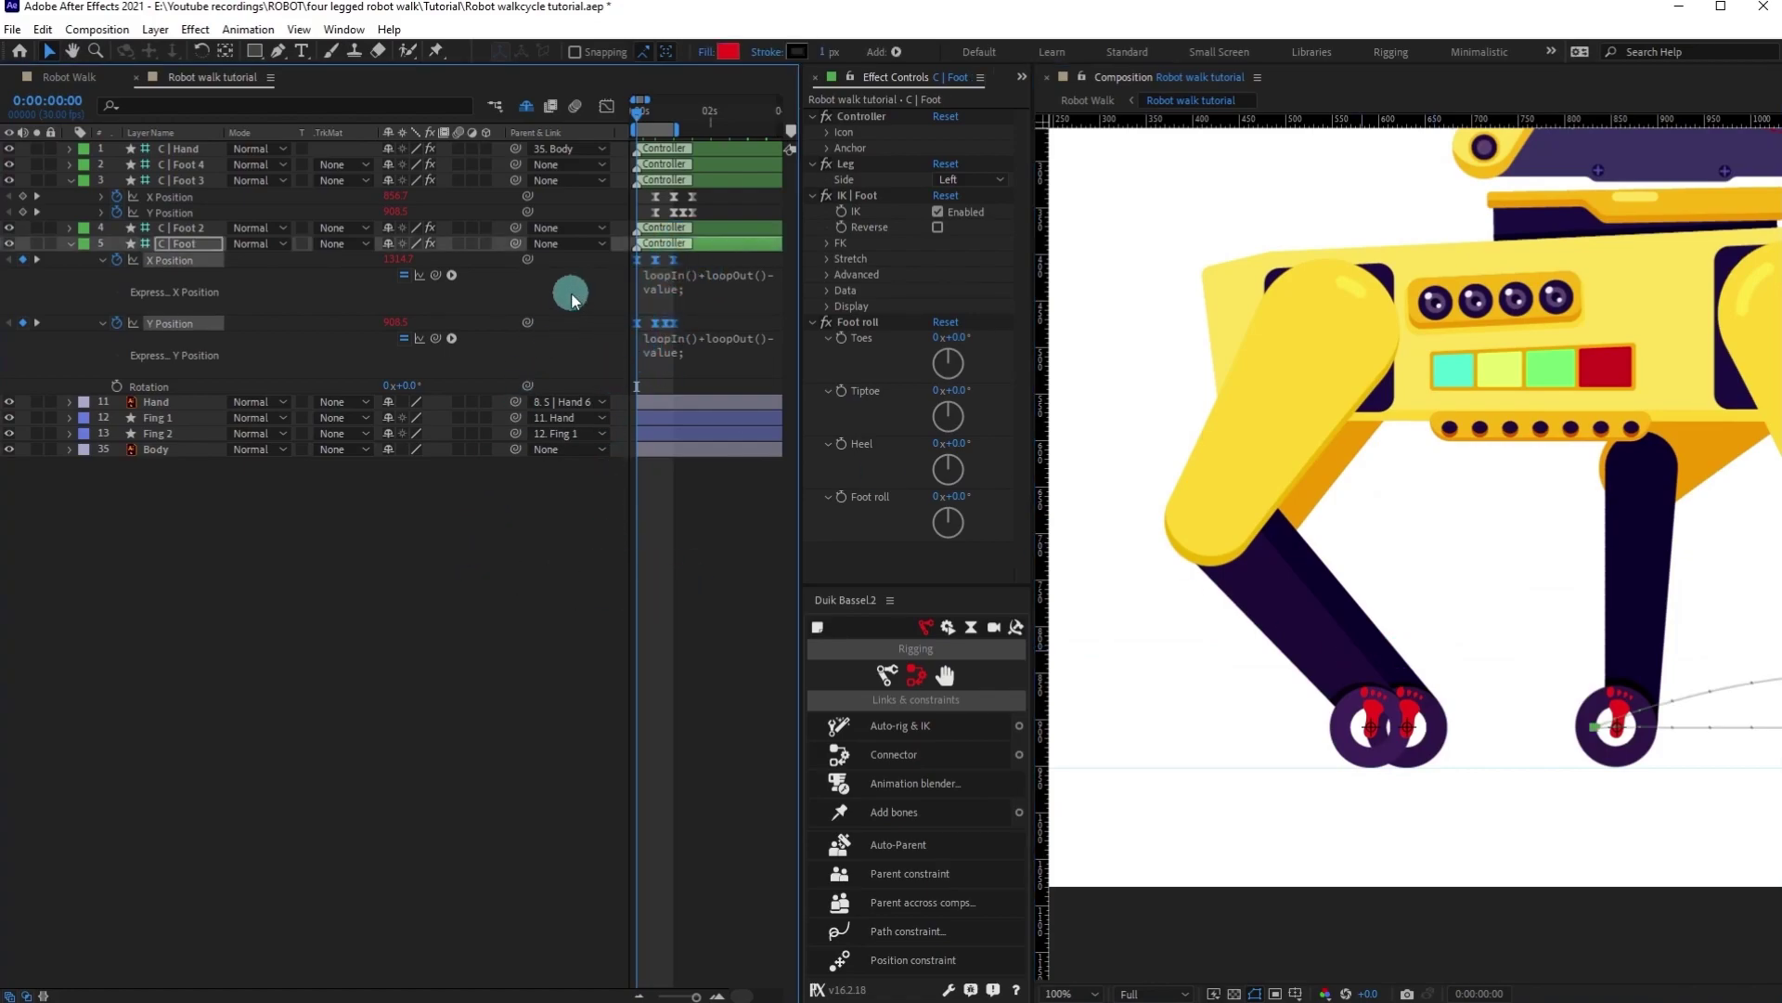
{"action": "left_click", "coordinate": [190, 181]}
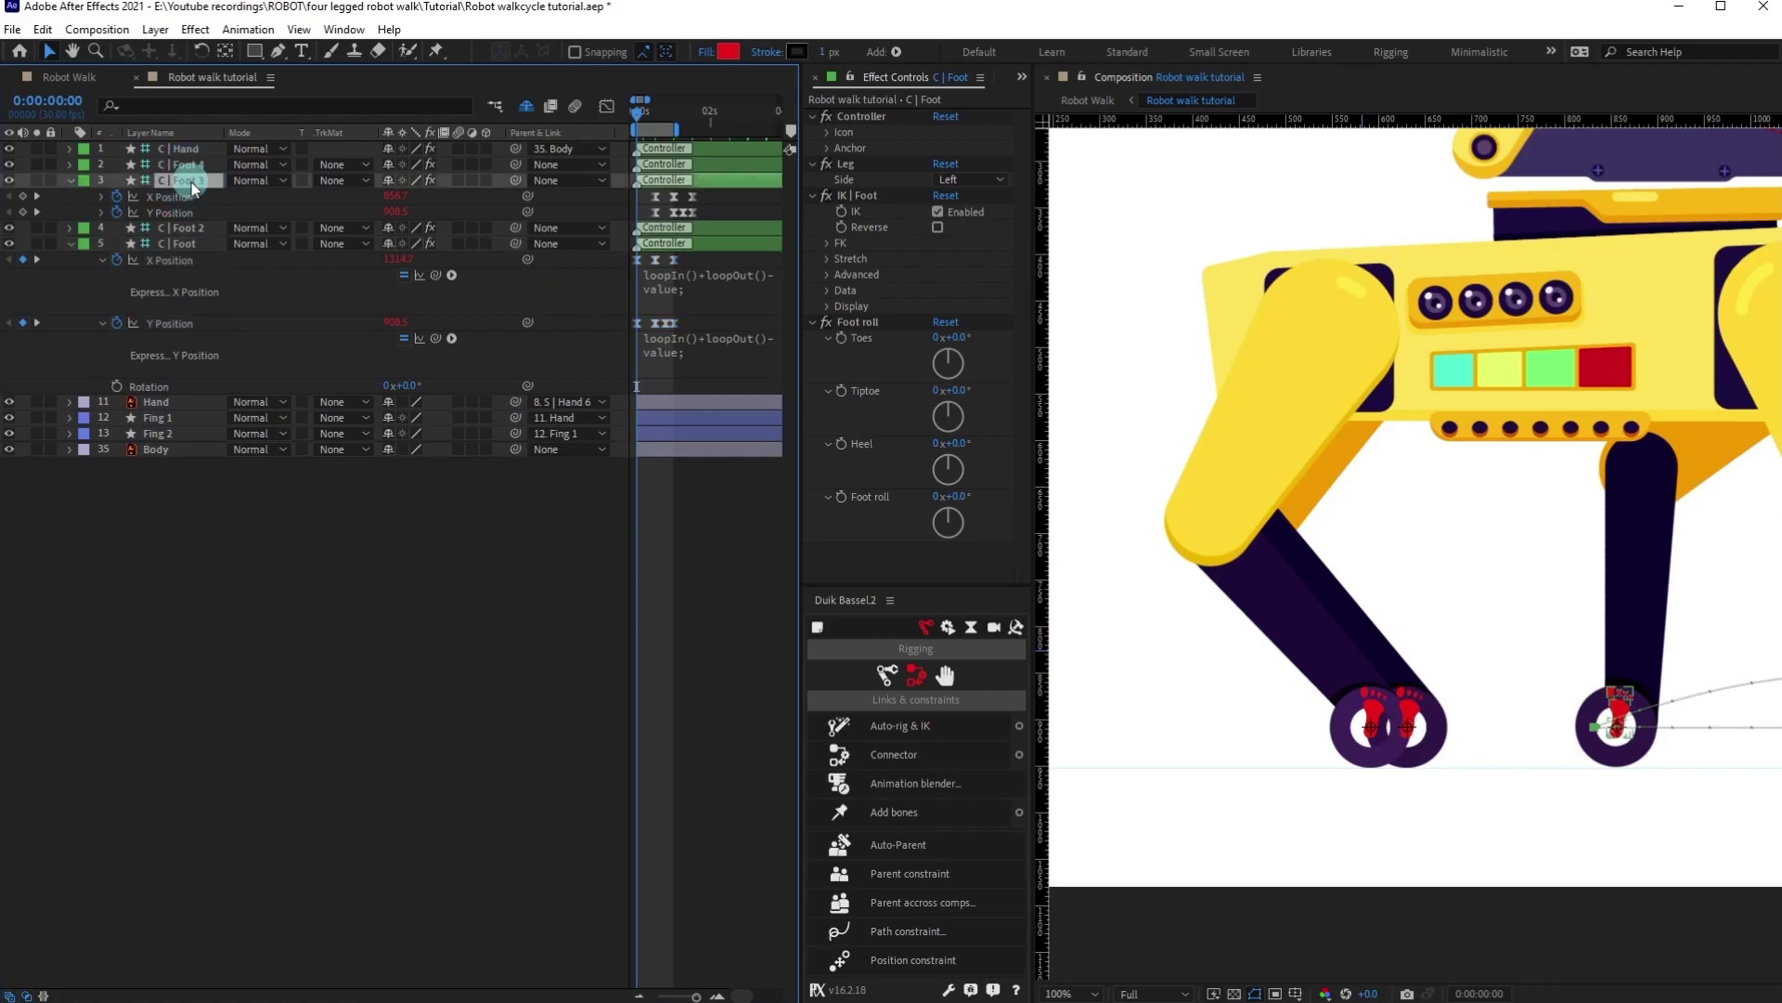
{"action": "left_click", "coordinate": [180, 229]}
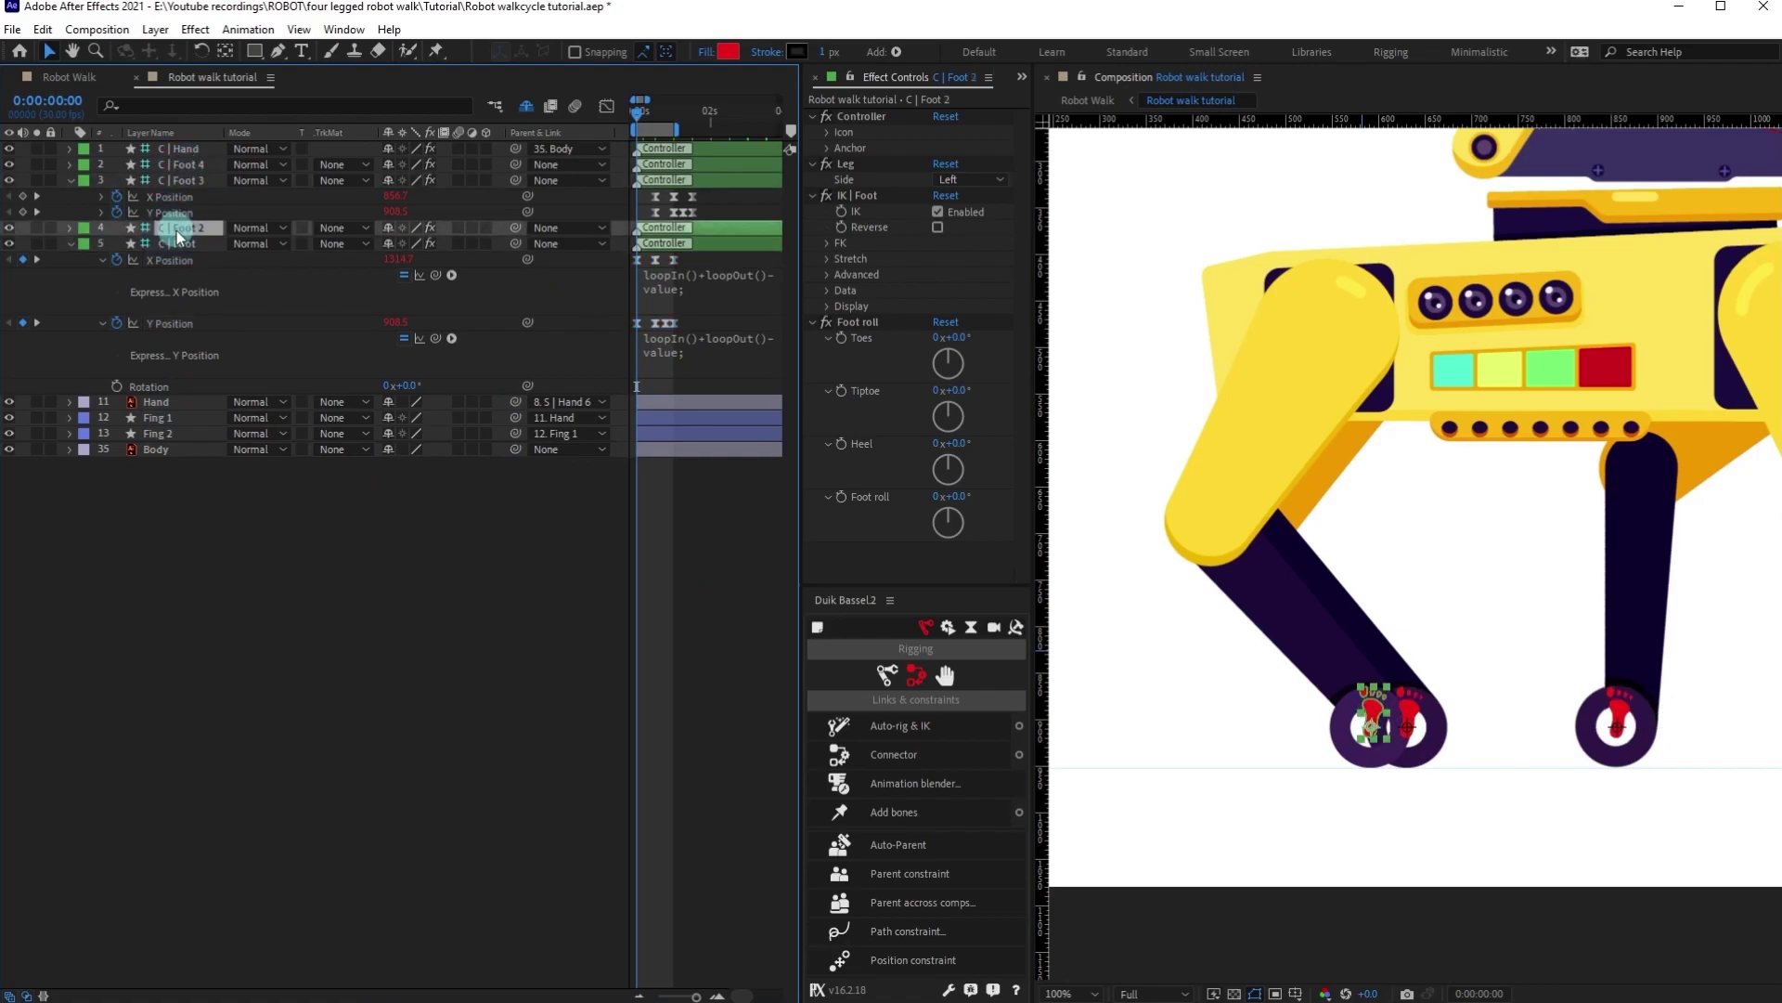
{"action": "key", "text": "ctrl+v"}
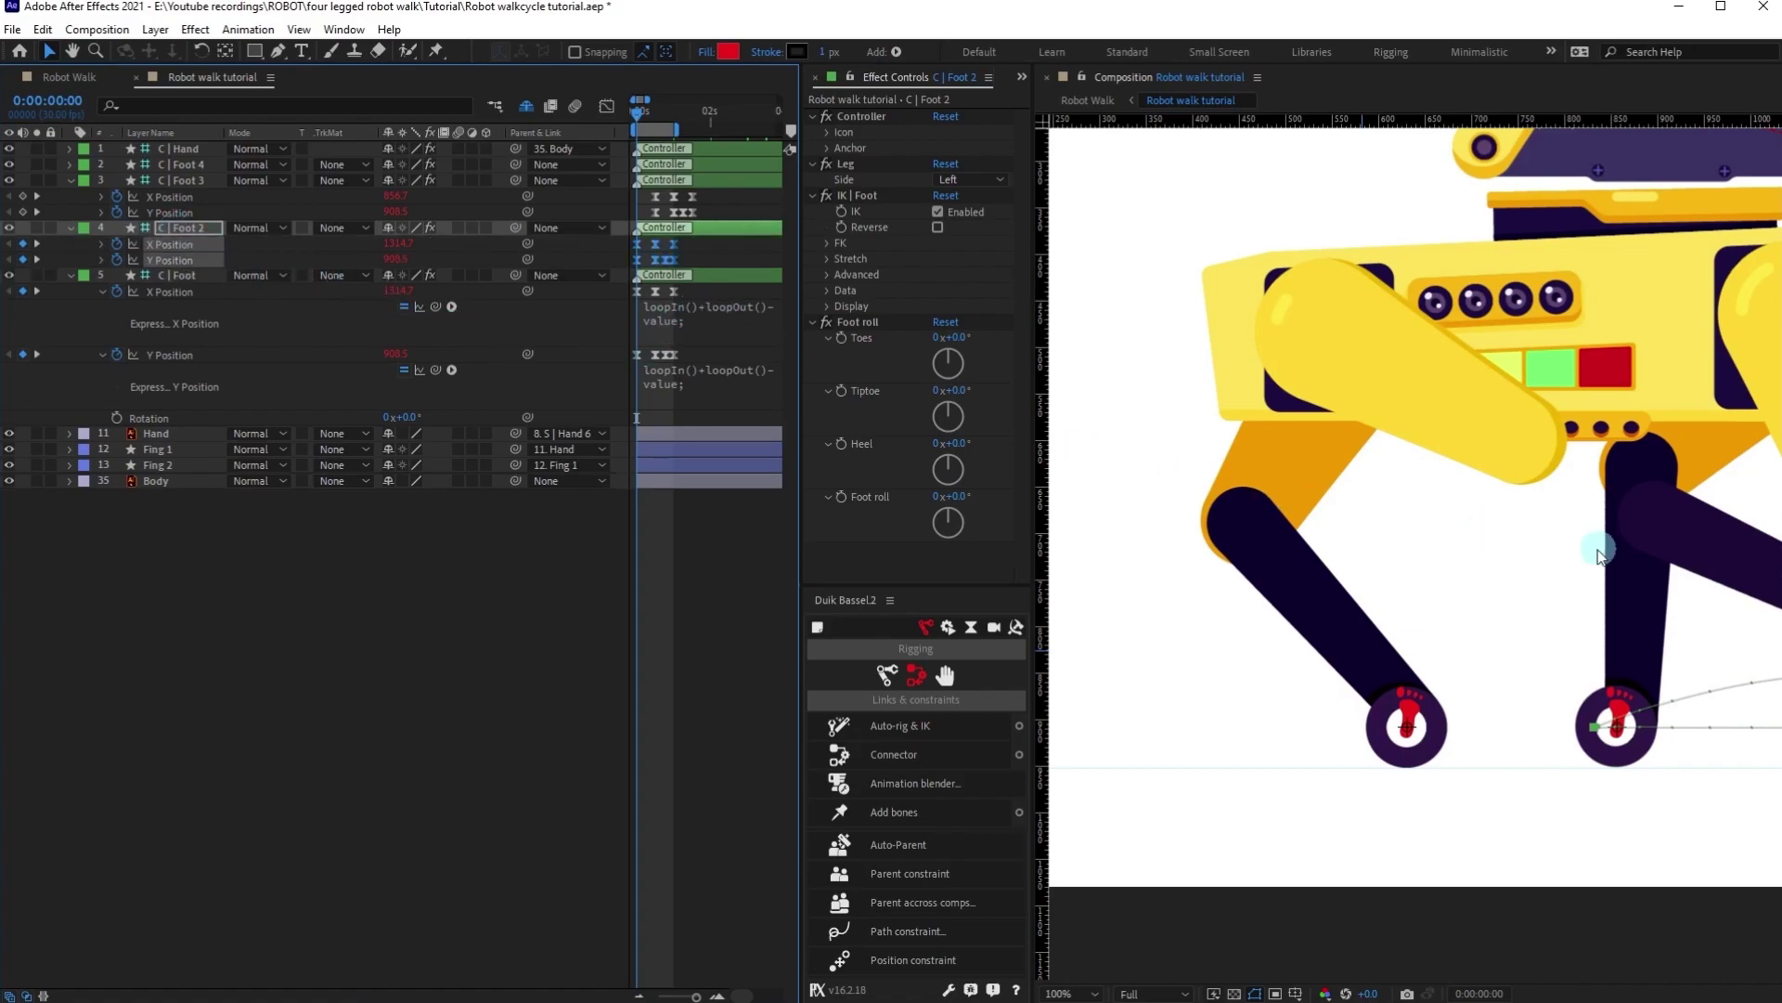
Move C | Foot 2's whole motion path horizontally back from the front feet to beneath the near hind leg.
{"action": "scroll", "coordinate": [1599, 554], "scroll_direction": "down", "scroll_amount": 2}
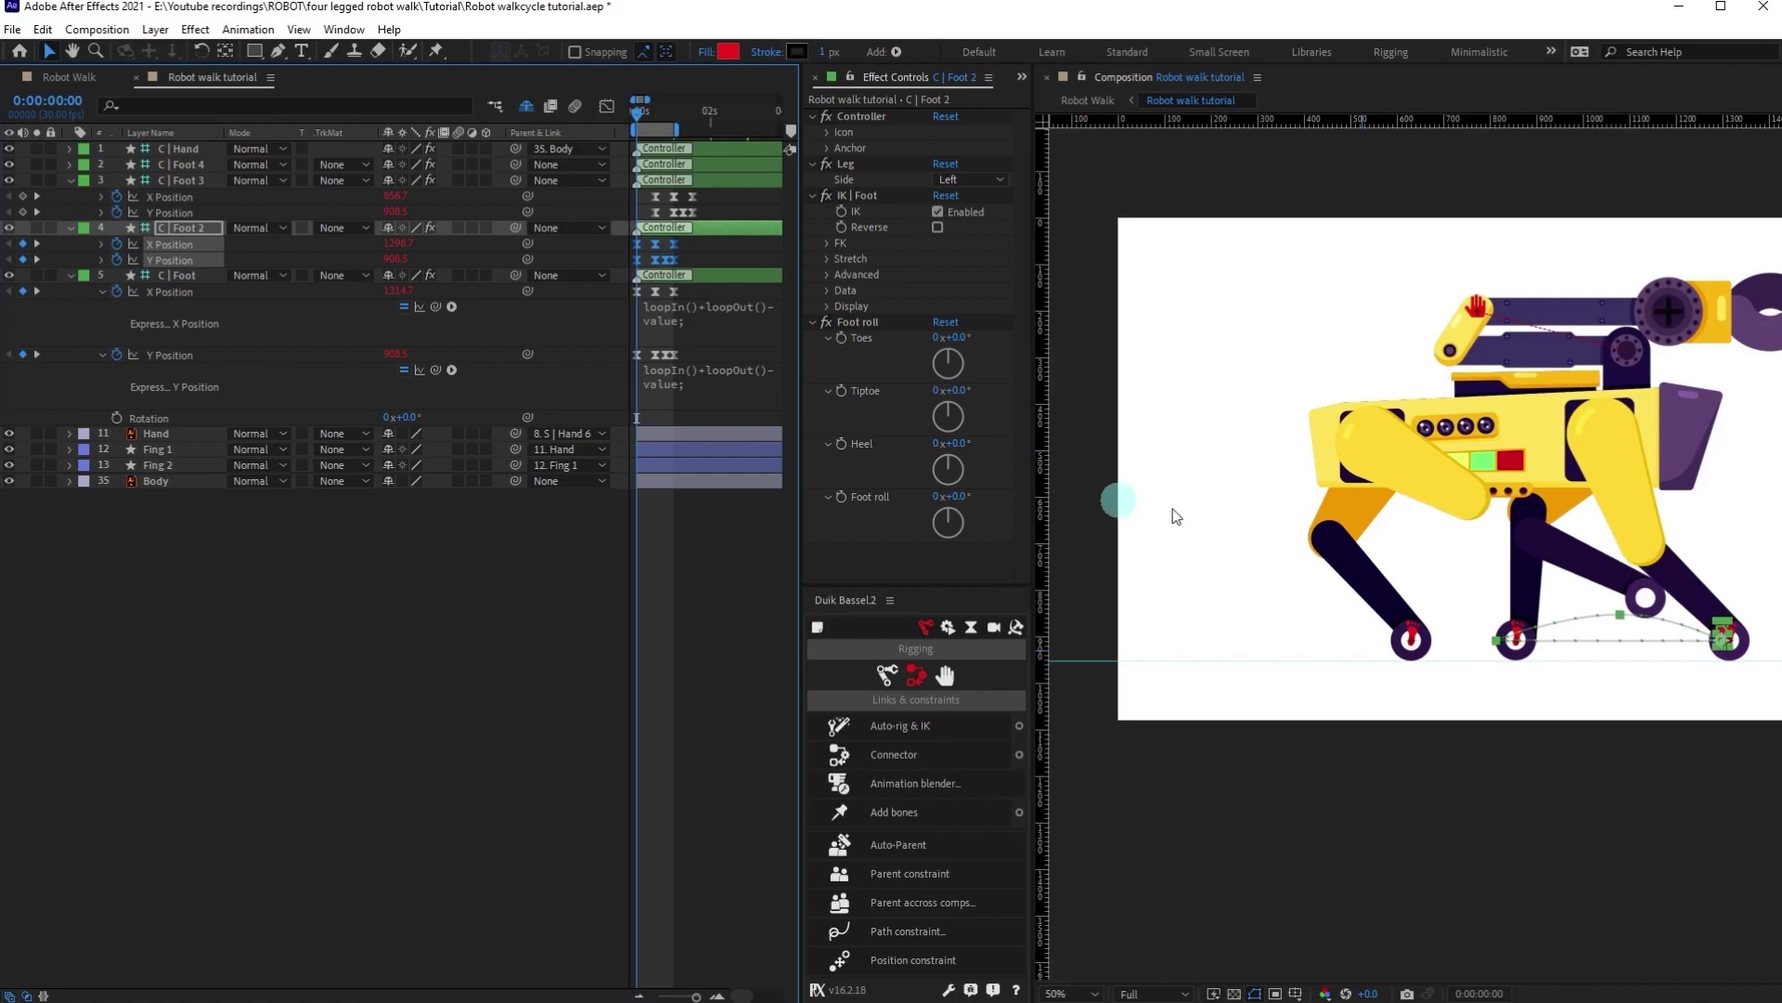
{"action": "left_click", "coordinate": [1723, 632]}
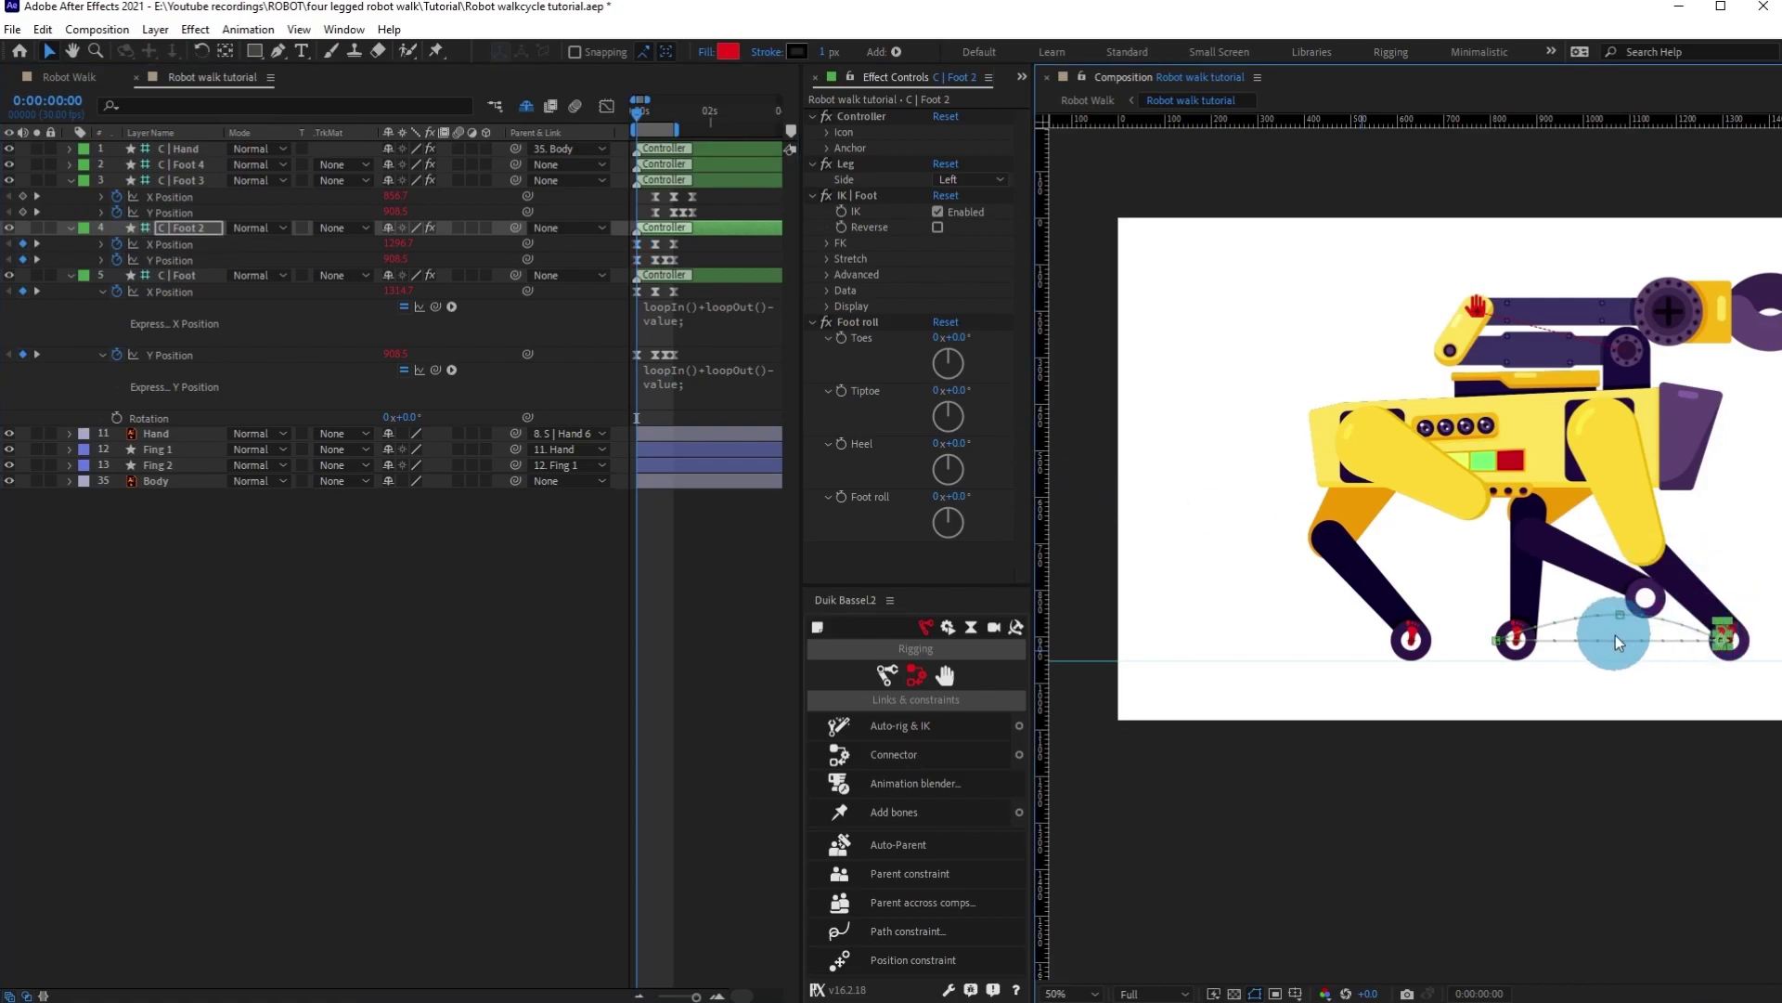
{"action": "left_click_drag", "start_coordinate": [631, 238], "coordinate": [687, 265]}
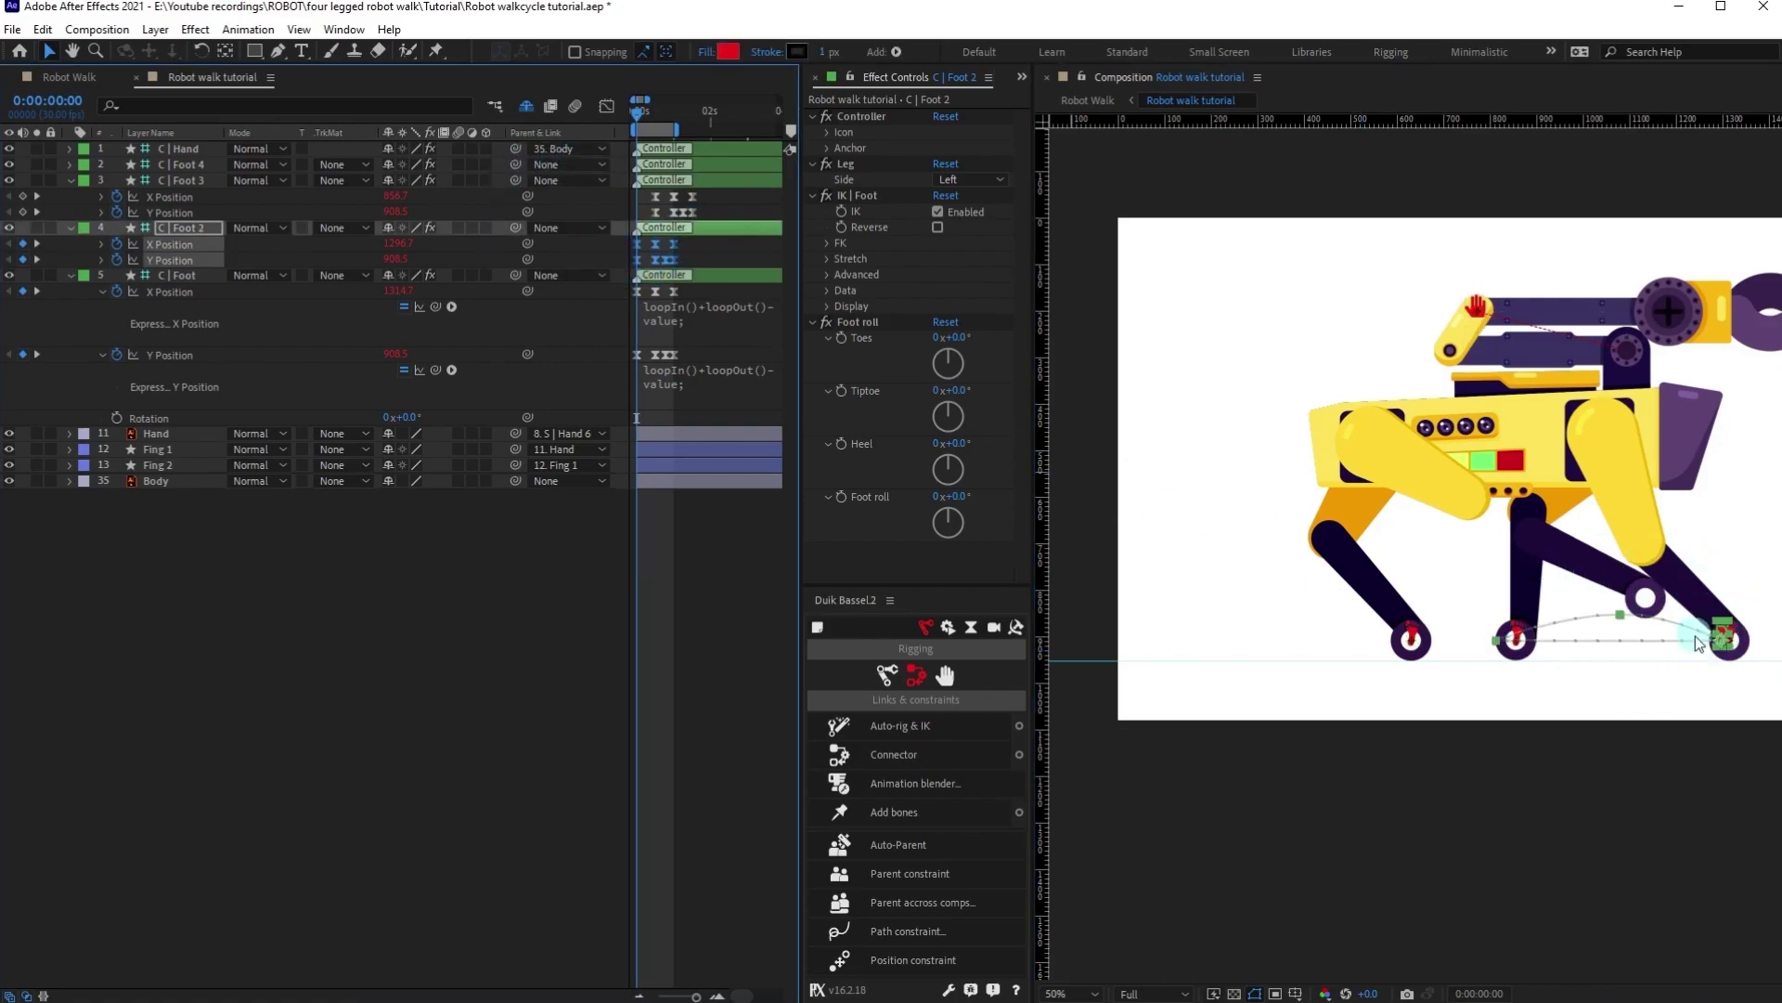
{"action": "scroll", "coordinate": [1696, 635], "scroll_direction": "up", "scroll_amount": 1}
{"action": "left_click_drag", "start_coordinate": [1597, 590], "coordinate": [1198, 505]}
{"action": "left_click_drag", "start_coordinate": [1631, 624], "coordinate": [1354, 624]}
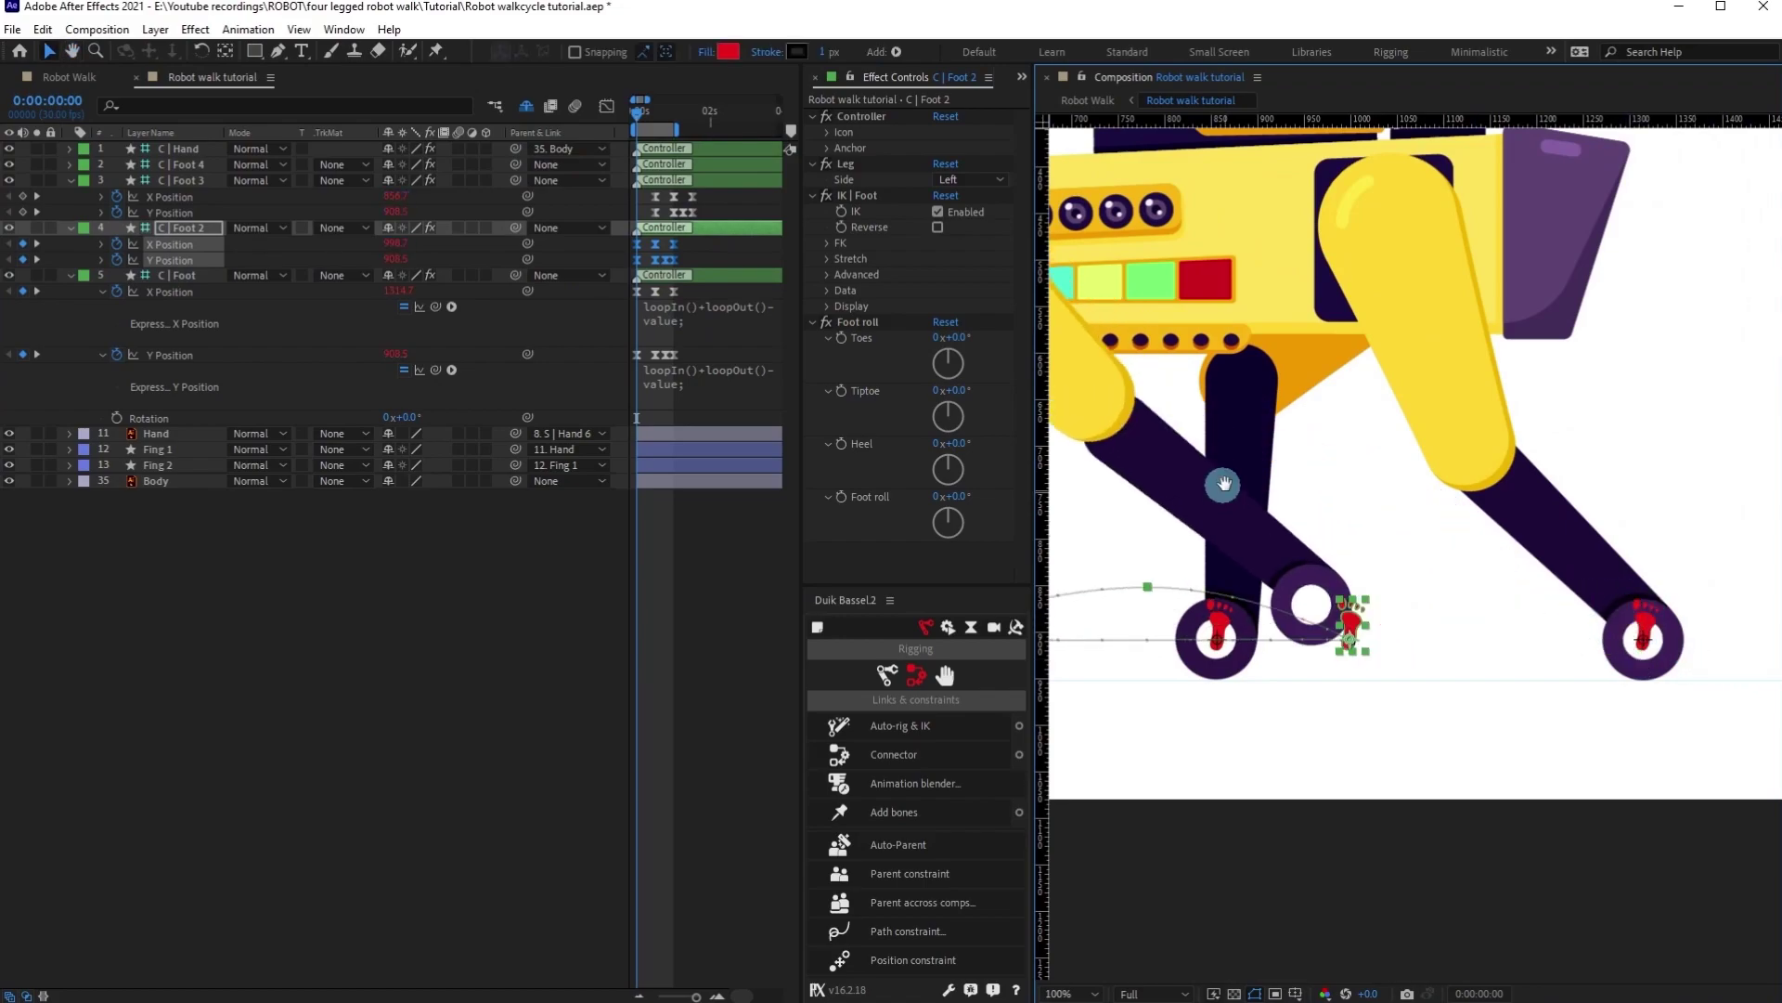
{"action": "left_click_drag", "start_coordinate": [1222, 486], "coordinate": [1585, 520]}
{"action": "left_click_drag", "start_coordinate": [1652, 665], "coordinate": [1496, 666]}
Shift all of C | Foot 2's X and Y Position keyframes so the first ones start at 0:00:00:15.
{"action": "left_click", "coordinate": [797, 560]}
{"action": "key", "text": "="}
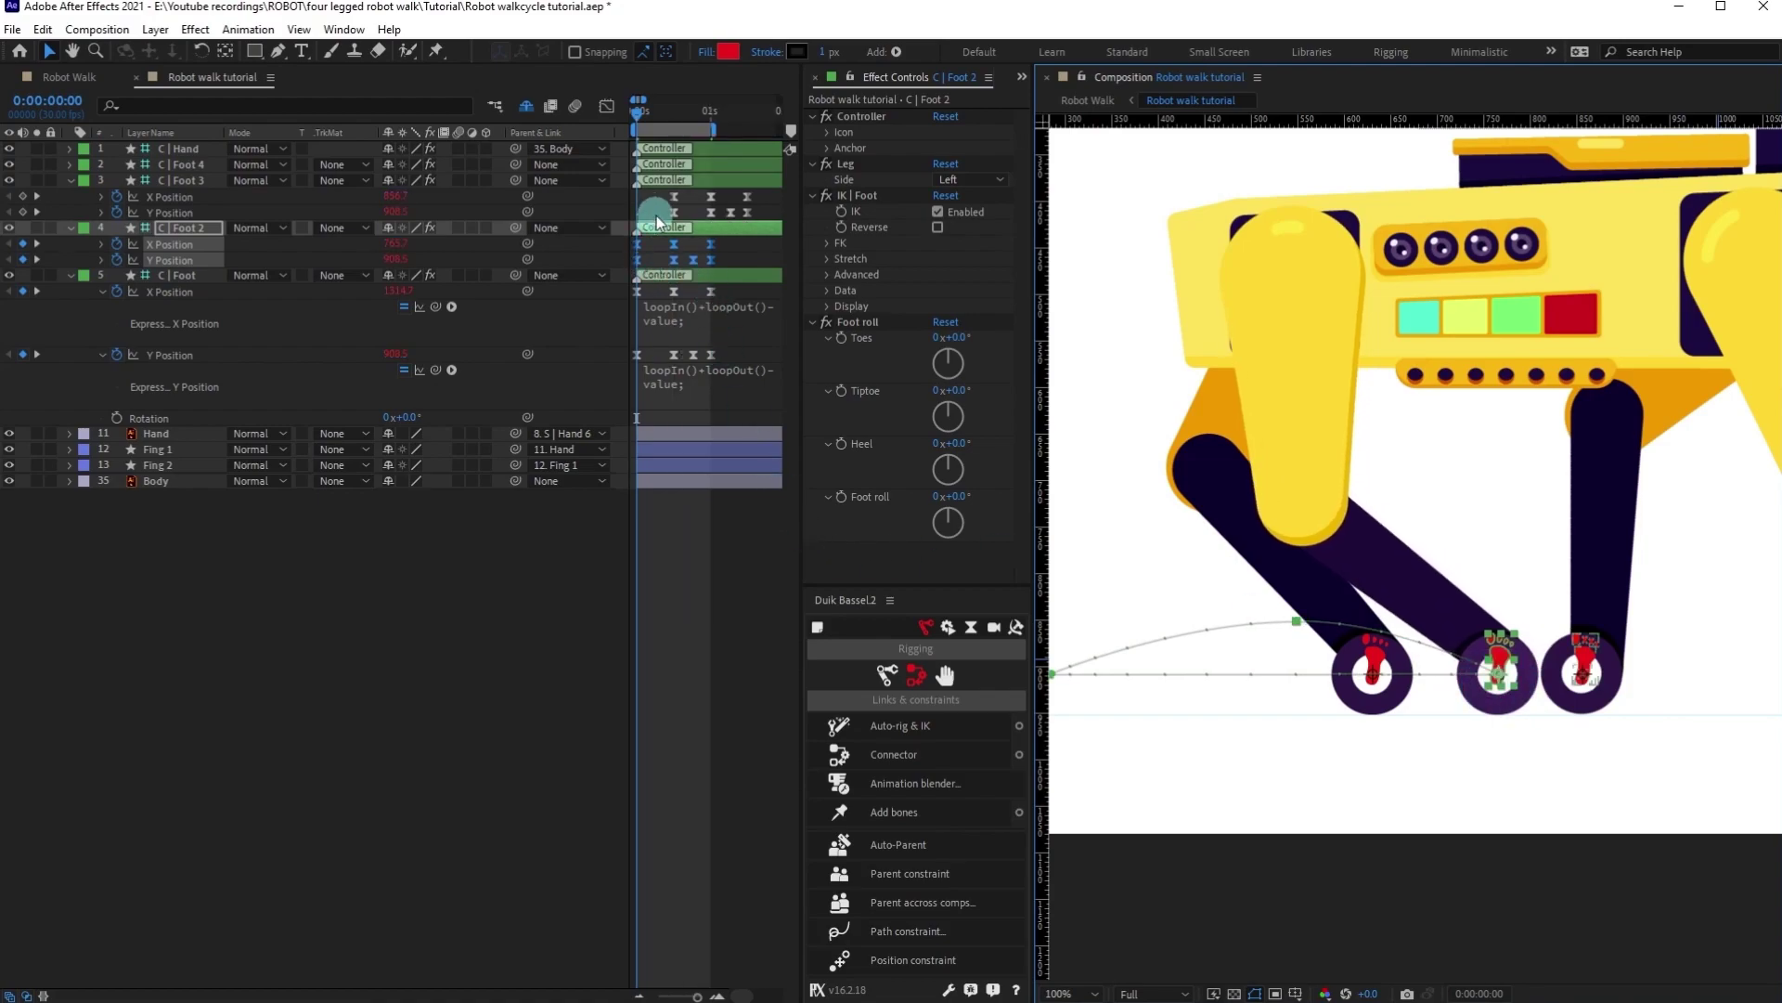
{"action": "left_click", "coordinate": [653, 258]}
{"action": "key", "text": "k"}
{"action": "left_click_drag", "start_coordinate": [636, 268], "coordinate": [674, 269]}
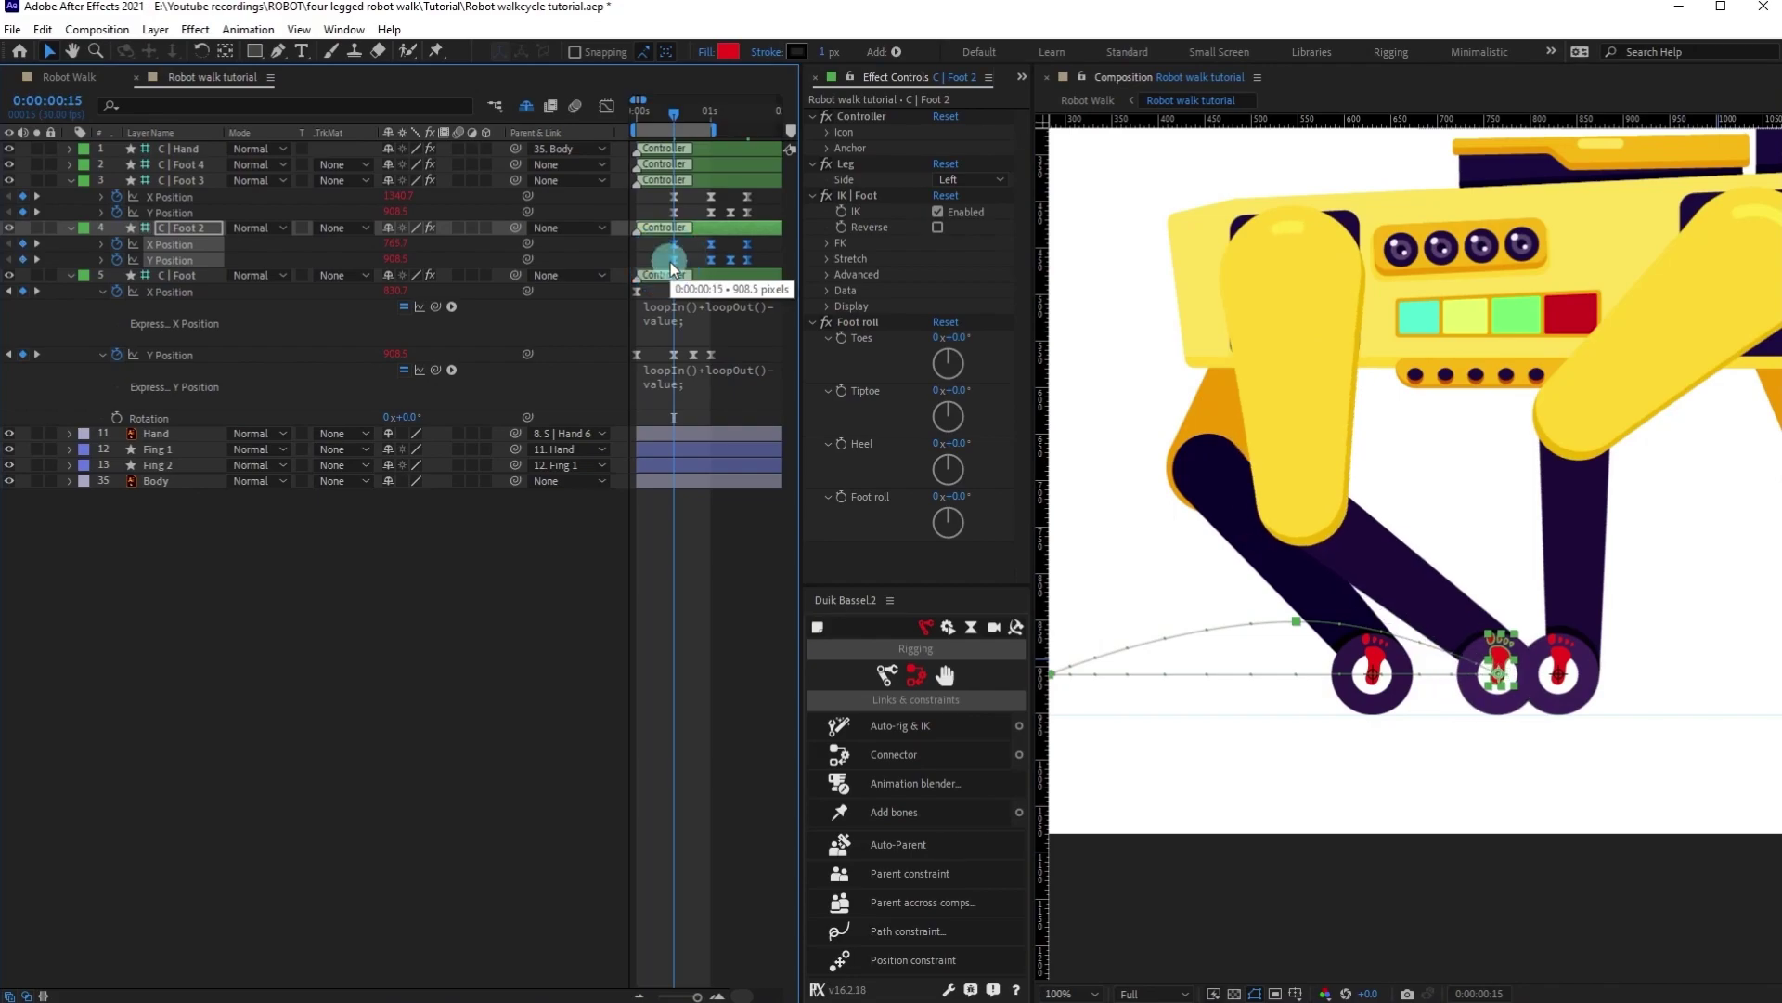
{"action": "key", "text": "="}
{"action": "key", "text": "-"}
{"action": "key", "text": "-"}
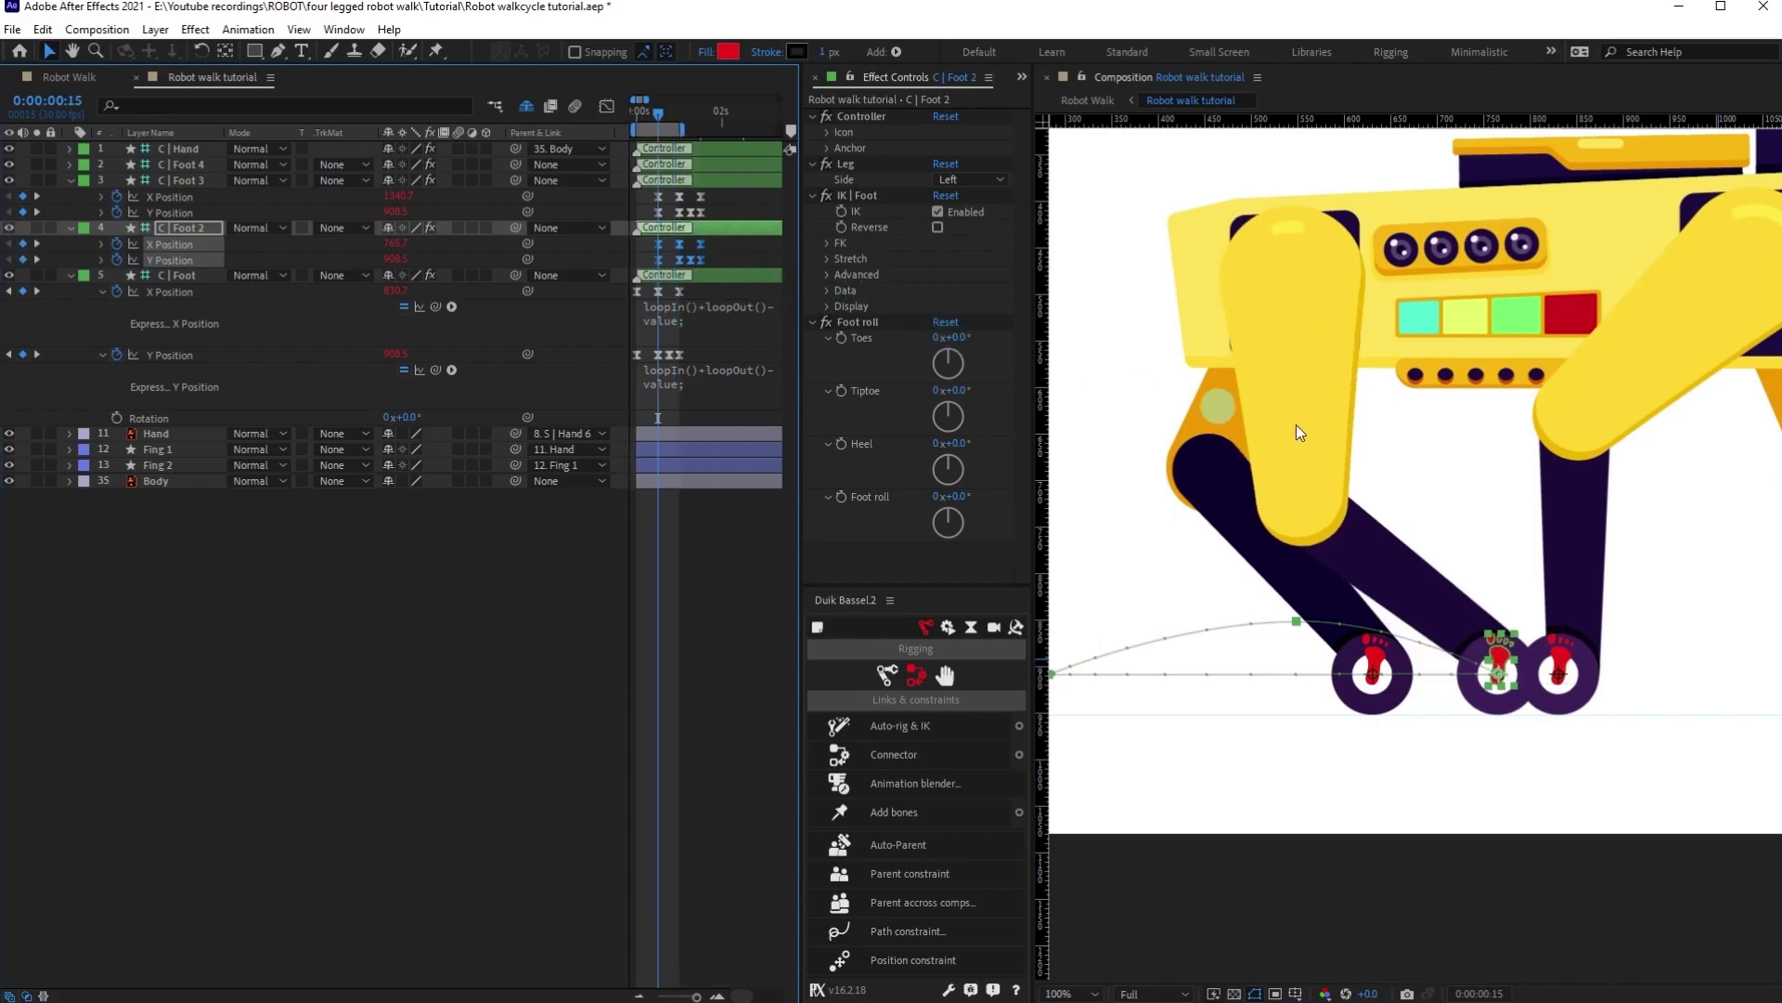
Preview the walk with the near hind leg and both front legs moving, keeping the robot's legs in view.
{"action": "scroll", "coordinate": [1523, 478], "scroll_direction": "down", "scroll_amount": 2}
{"action": "key", "text": "space"}
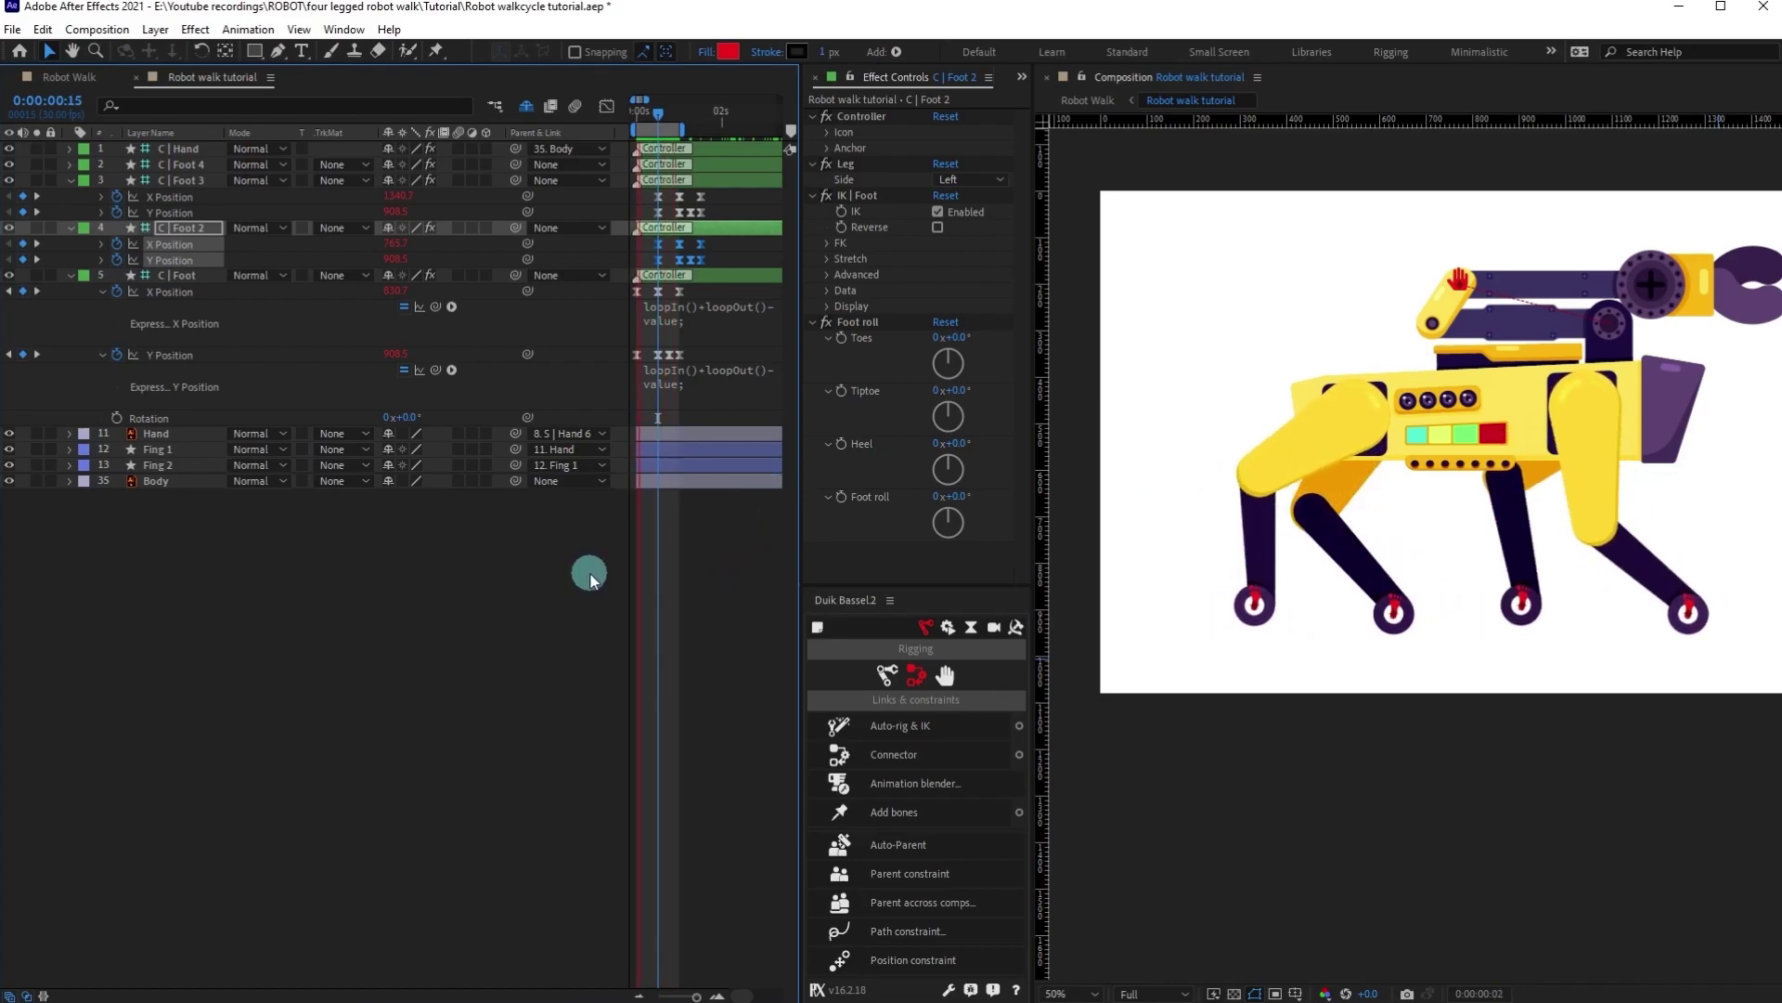
{"action": "key", "text": "space"}
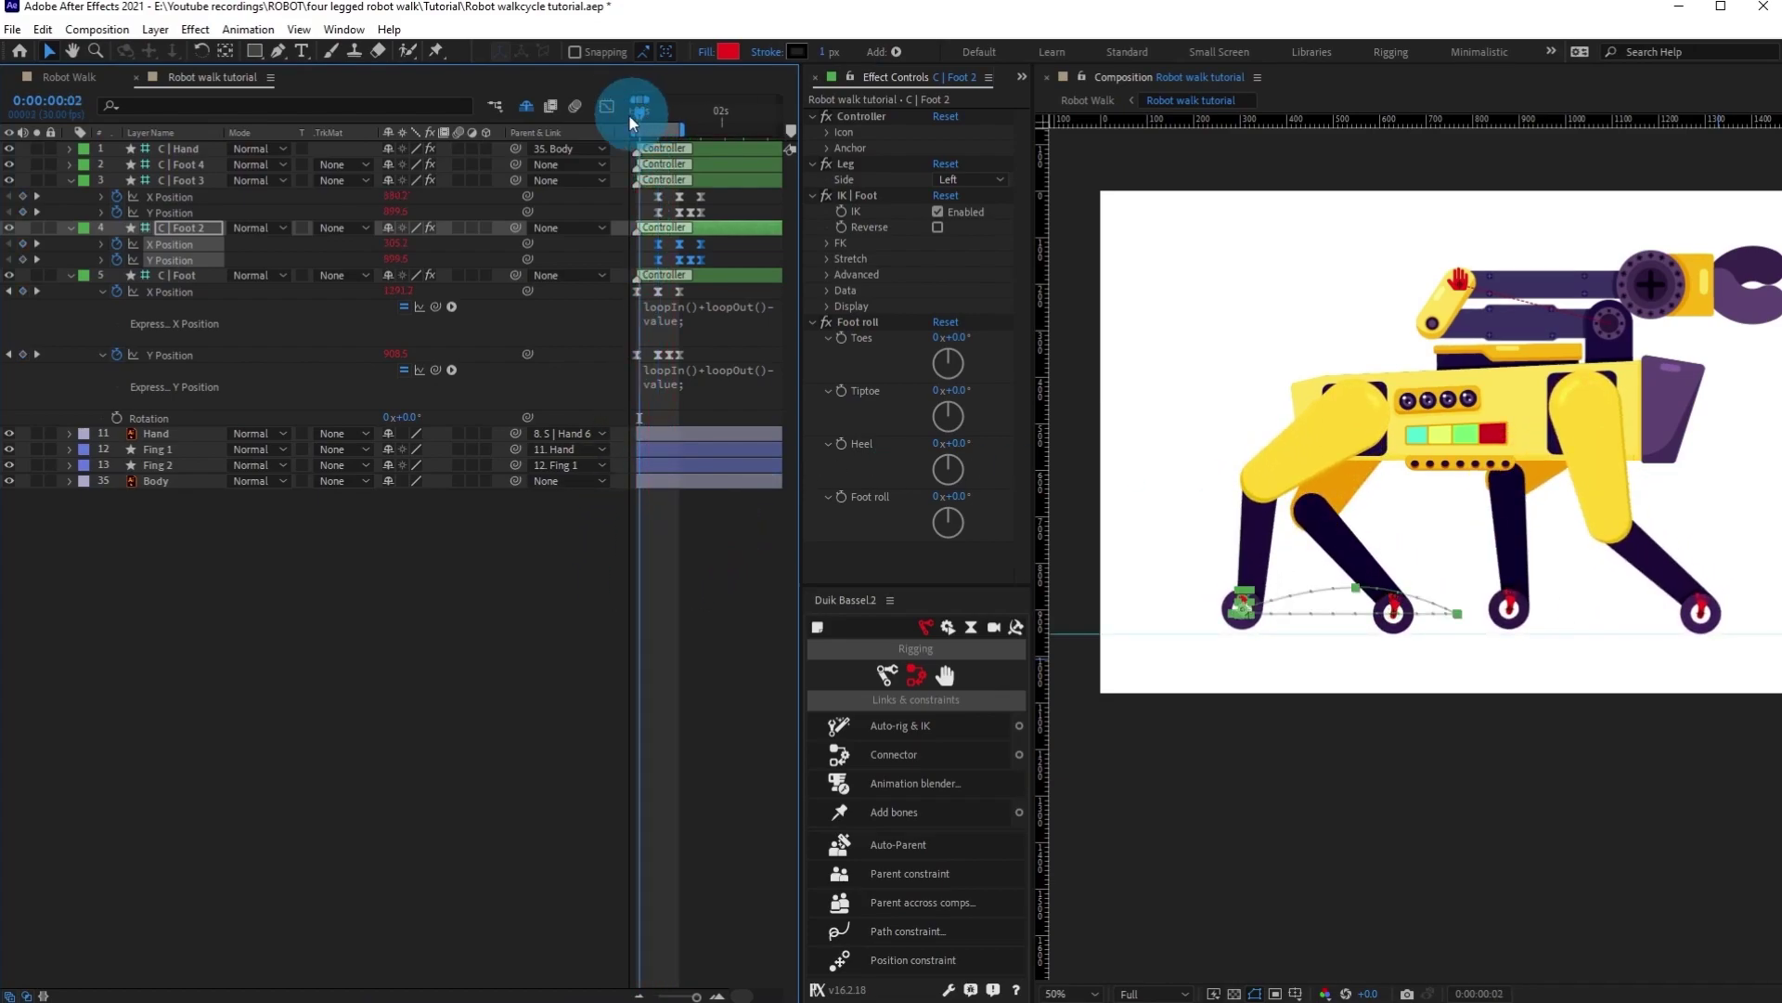
Copy C | Foot 2's X and Y Position keyframes with their loop expressions onto C | Foot 4 at 0:00:00:00.
{"action": "left_click_drag", "start_coordinate": [638, 113], "coordinate": [634, 113]}
{"action": "left_click", "coordinate": [722, 199]}
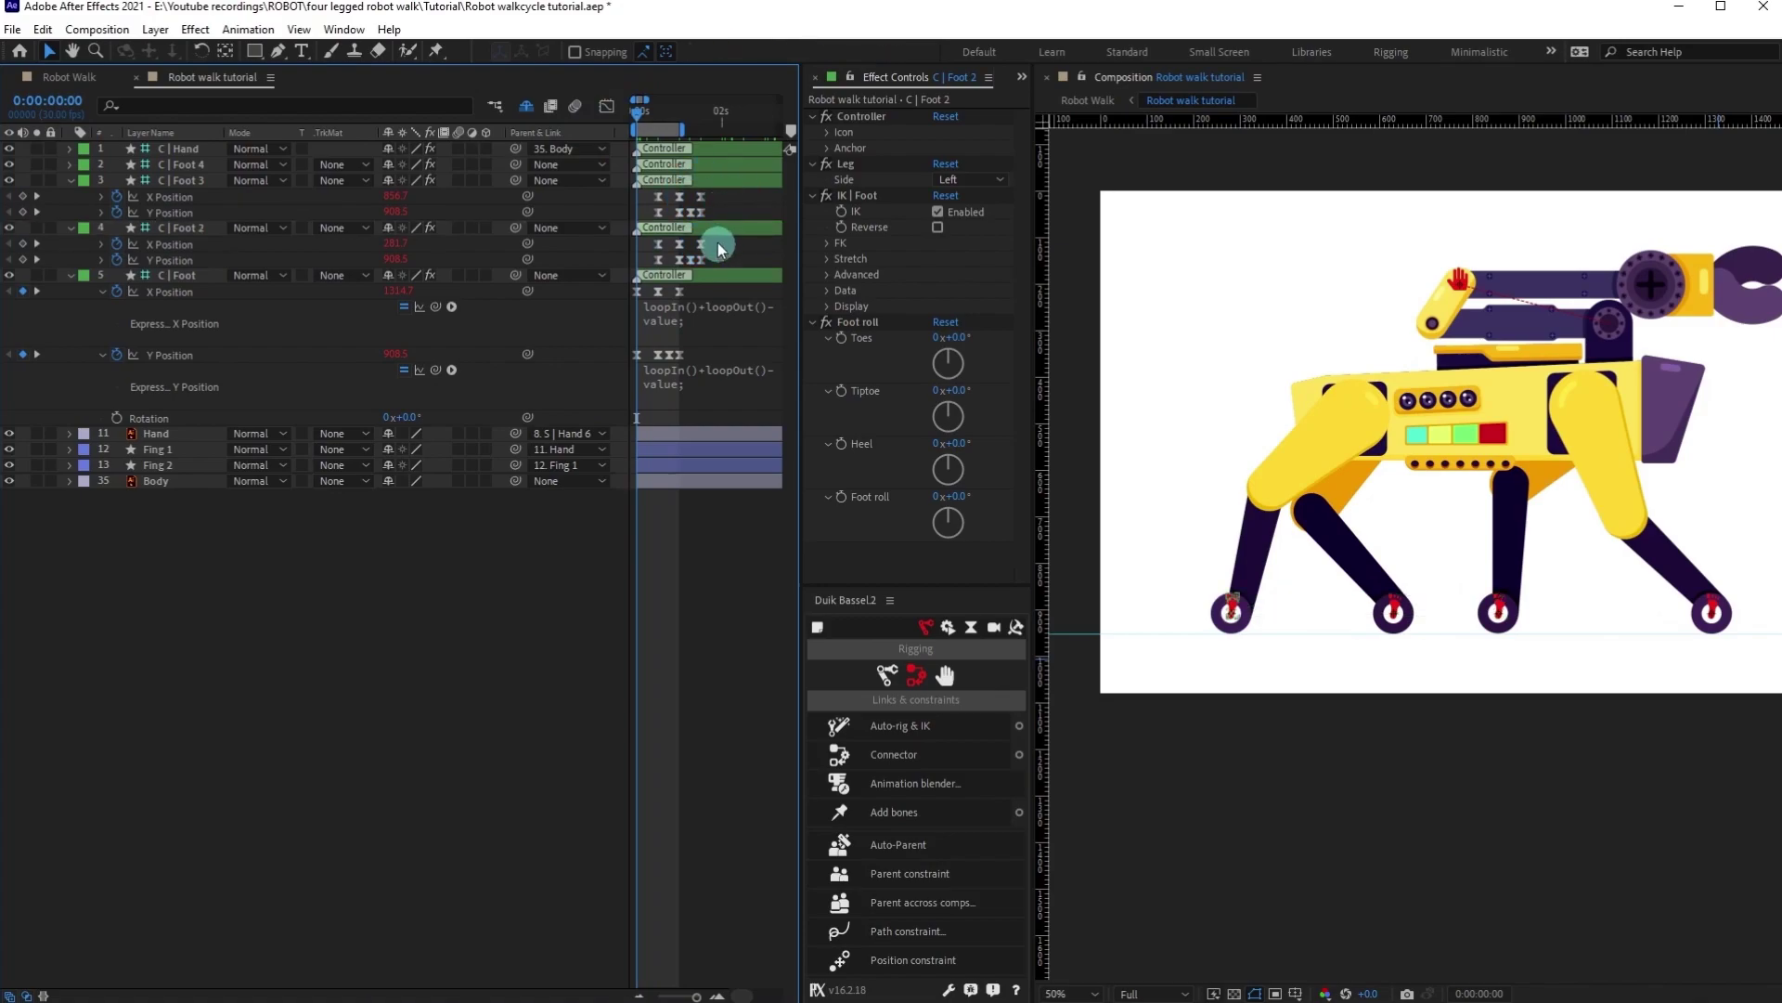
{"action": "left_click_drag", "start_coordinate": [719, 249], "coordinate": [621, 258]}
{"action": "left_click", "coordinate": [643, 108]}
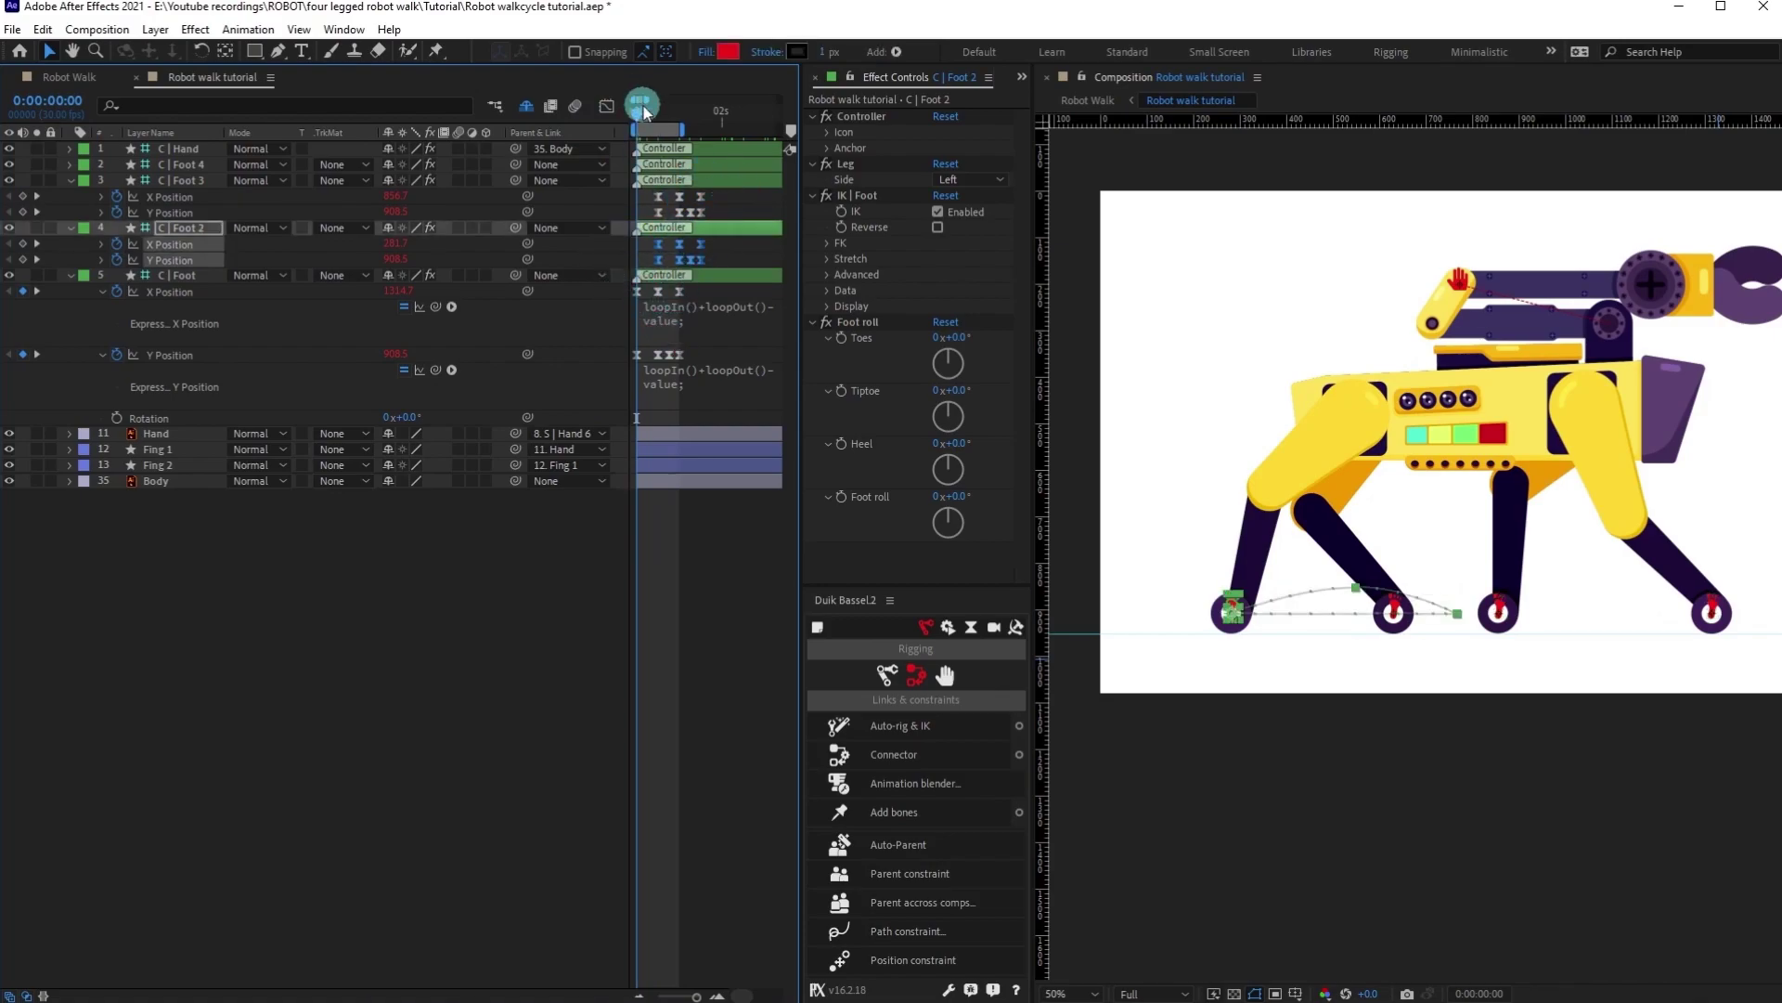
{"action": "left_click", "coordinate": [177, 168]}
{"action": "key", "text": "ctrl+v"}
{"action": "key", "text": "equal"}
{"action": "key", "text": "equal"}
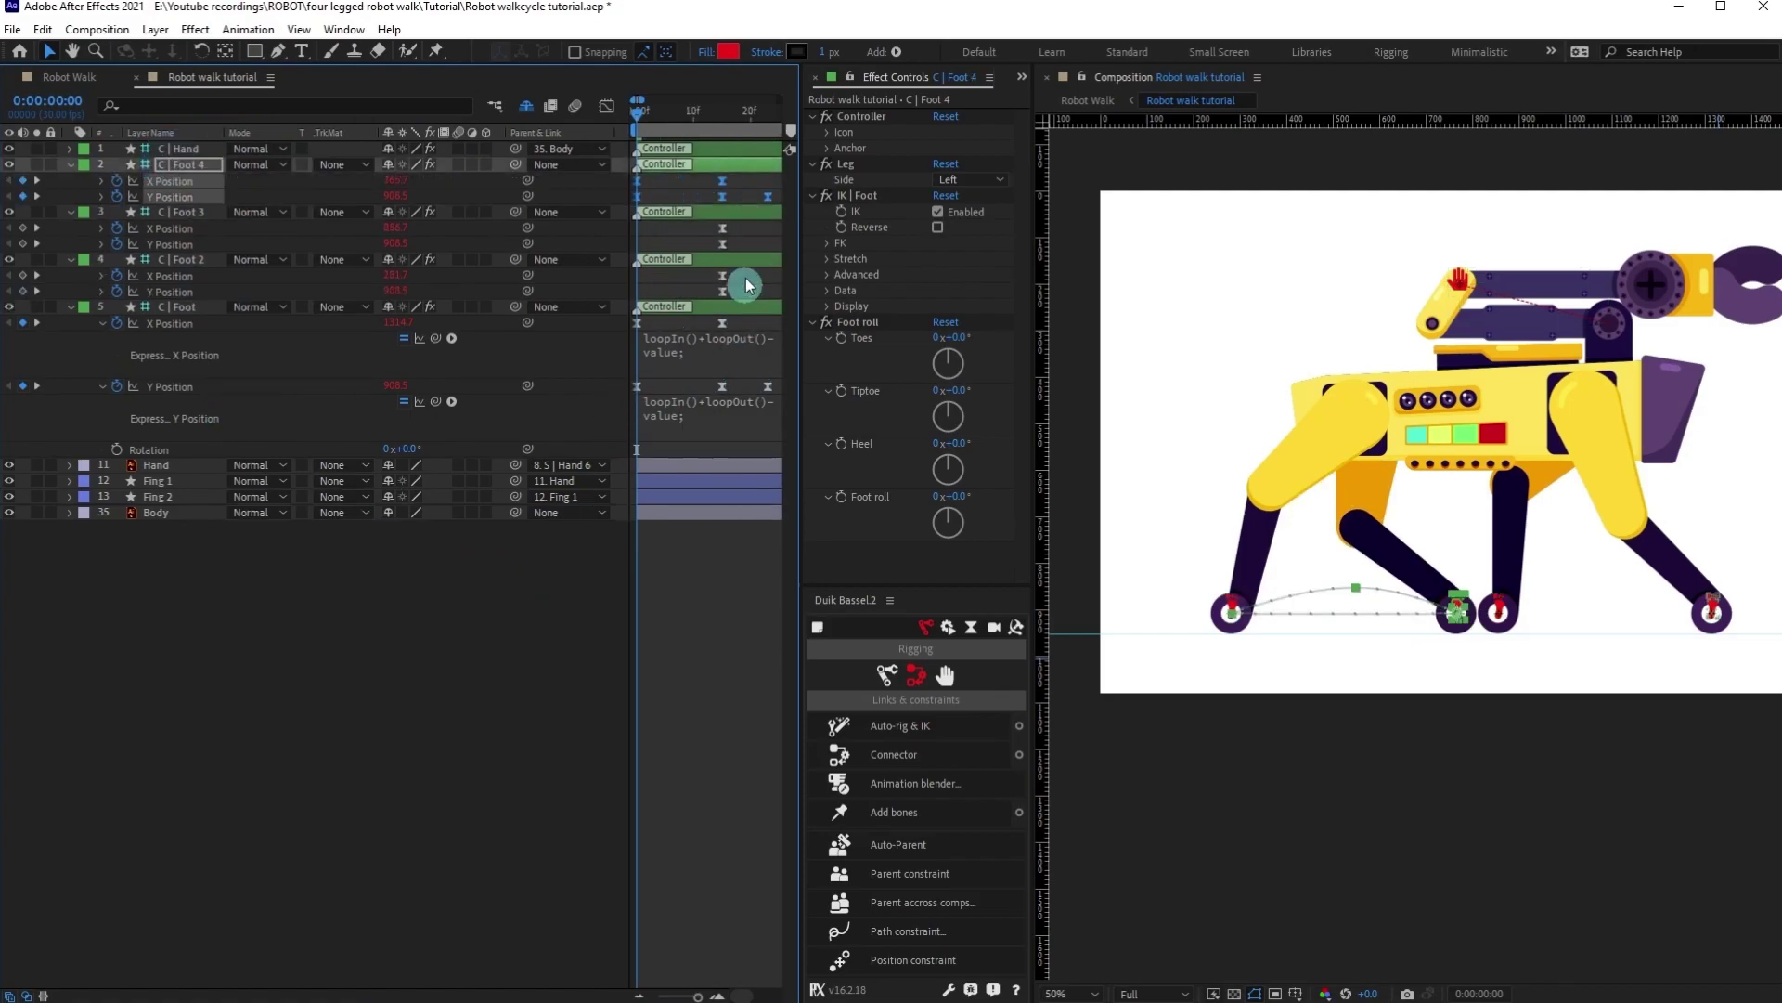
Nudge C | Foot 4's whole motion path slightly forward, towards the robot's front feet.
{"action": "key", "text": "Right"}
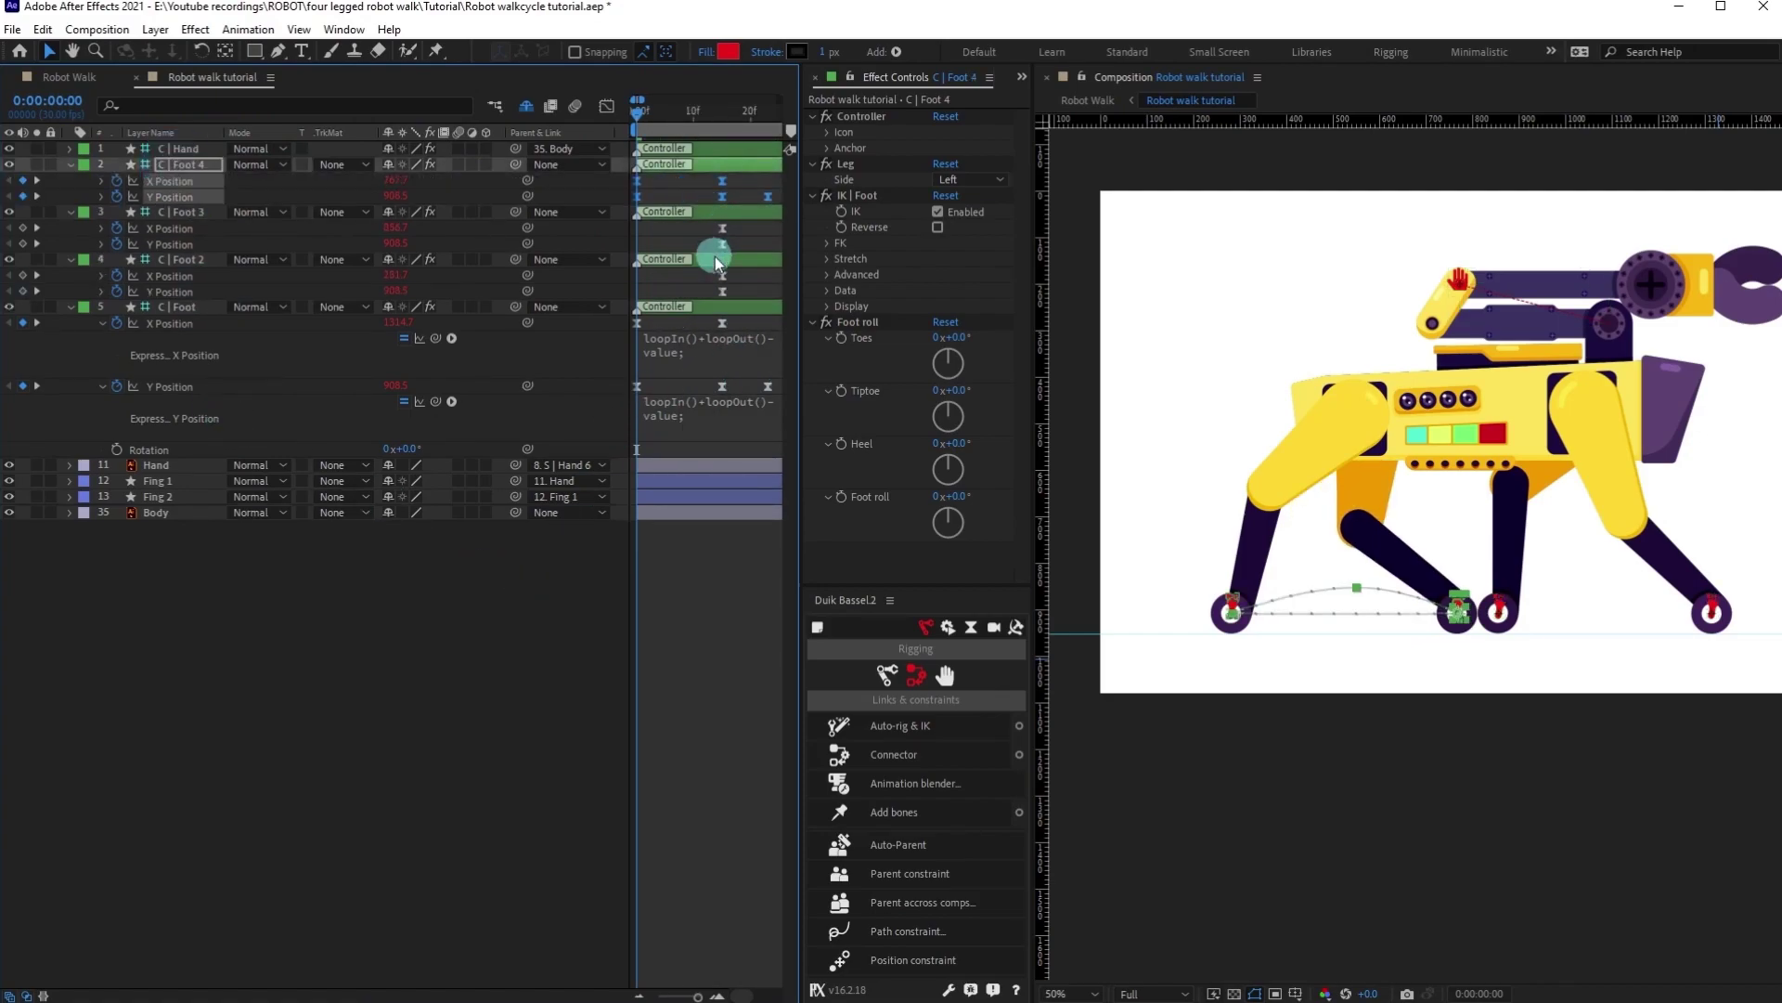
{"action": "key", "text": "Right"}
{"action": "key", "text": "Right"}
{"action": "key", "text": "Right"}
{"action": "key", "text": "Right"}
{"action": "key", "text": "Right"}
{"action": "key", "text": "Right"}
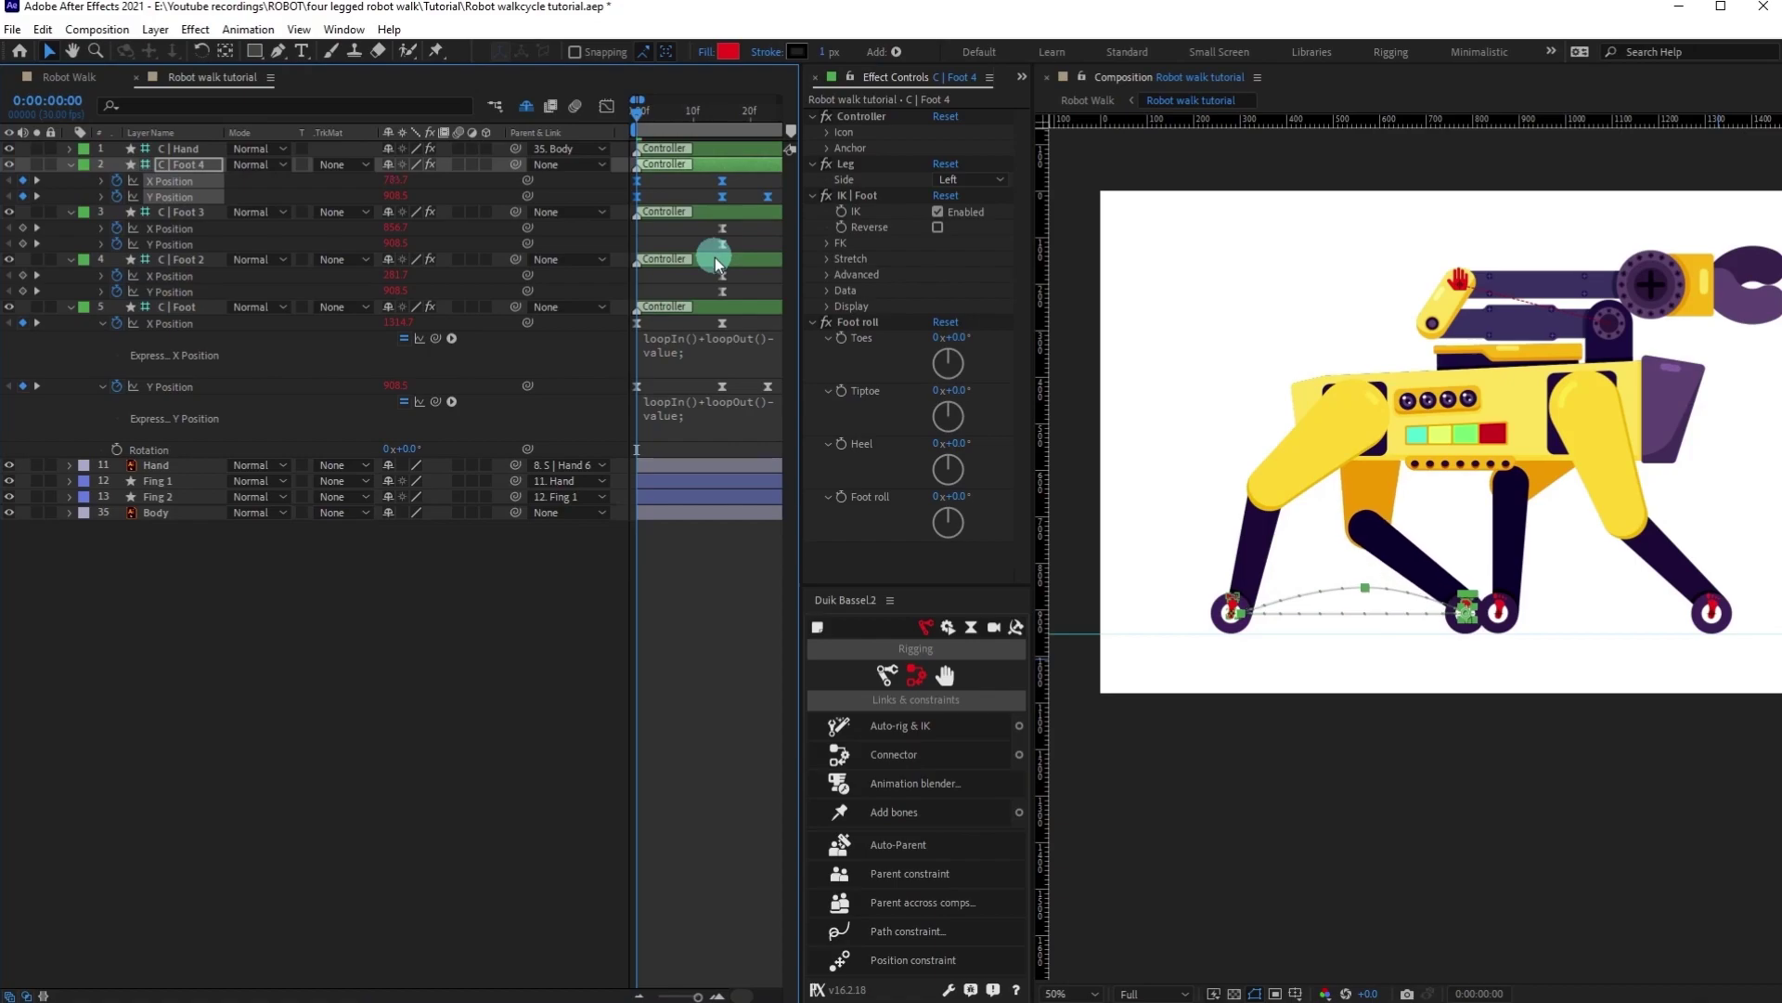
Preview the walk with all four legs moving.
{"action": "left_click", "coordinate": [767, 717]}
{"action": "key", "text": "minus"}
{"action": "key", "text": "minus"}
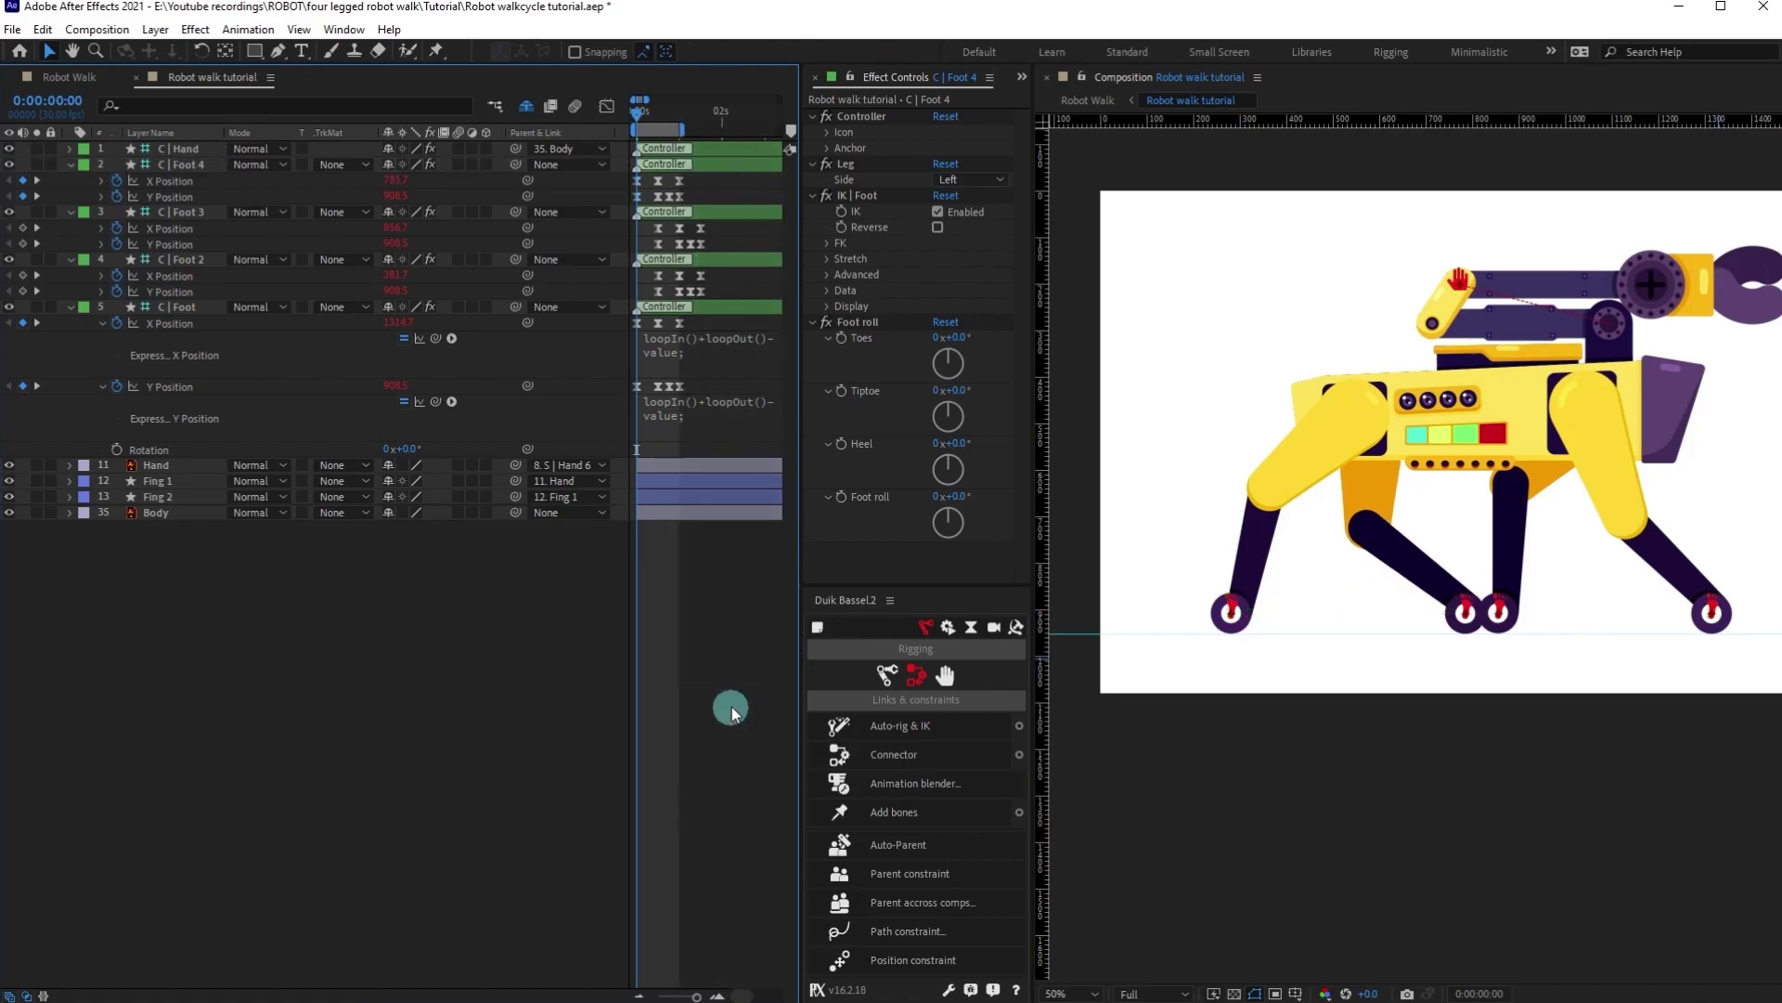
{"action": "key", "text": "space"}
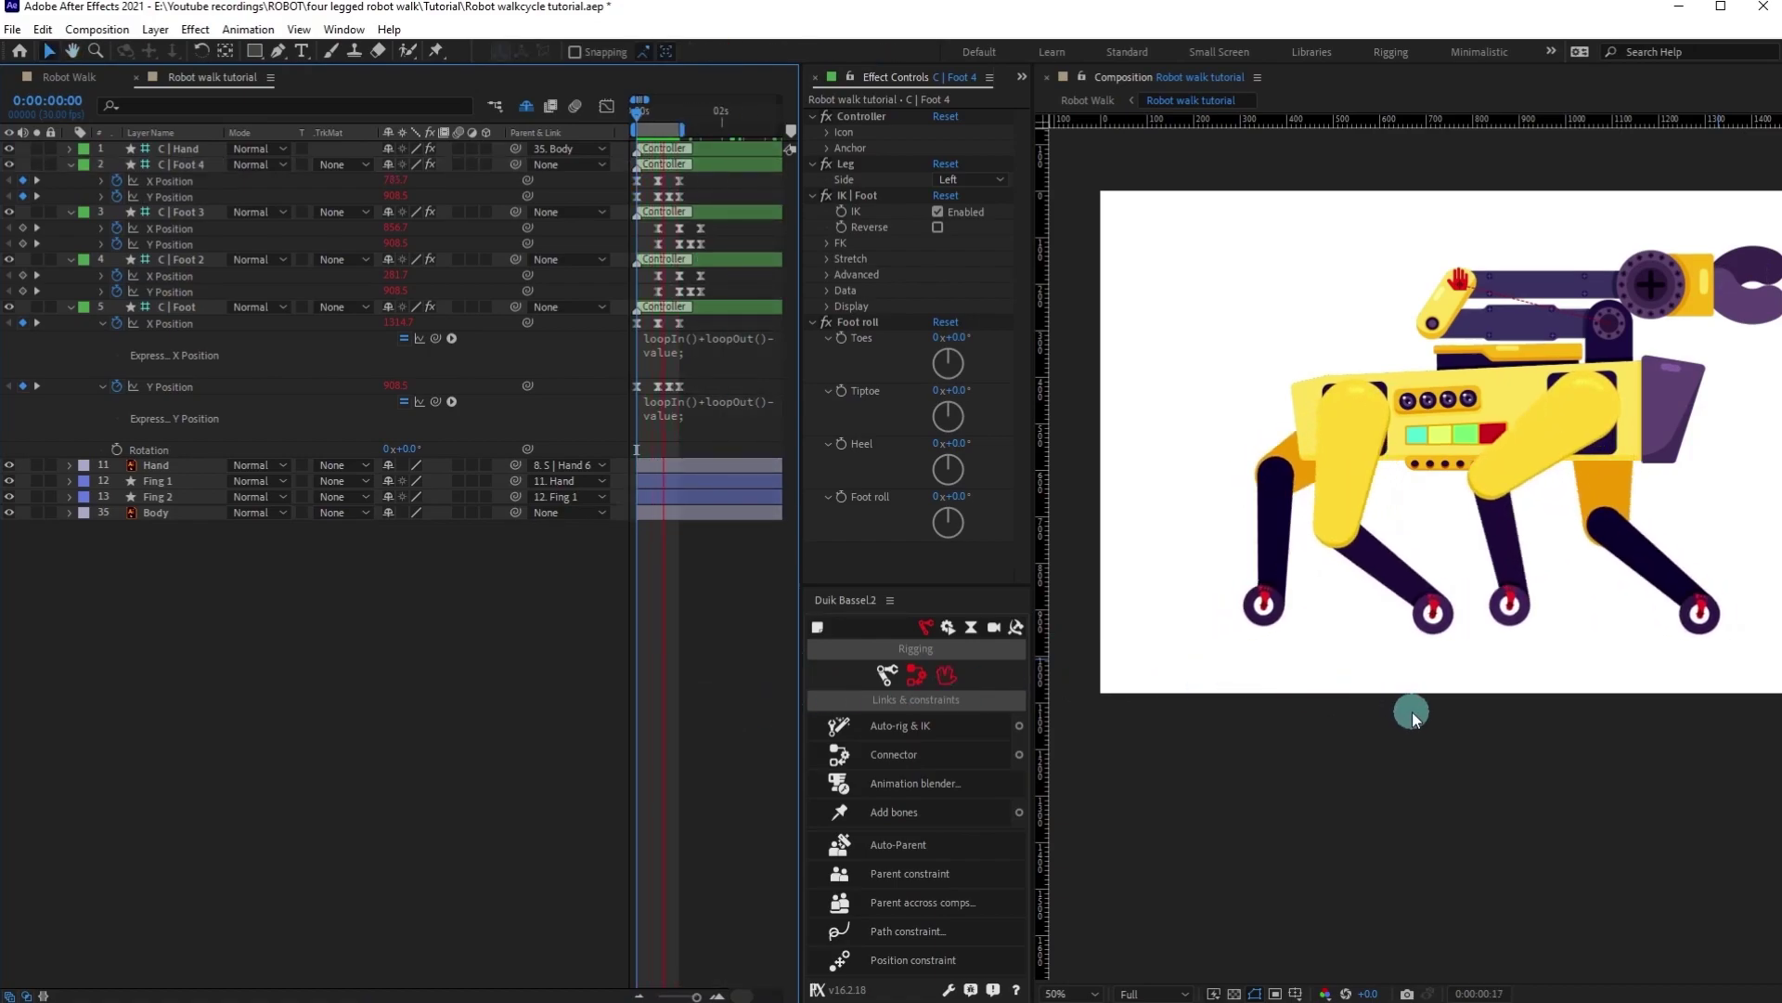
{"action": "key", "text": "space"}
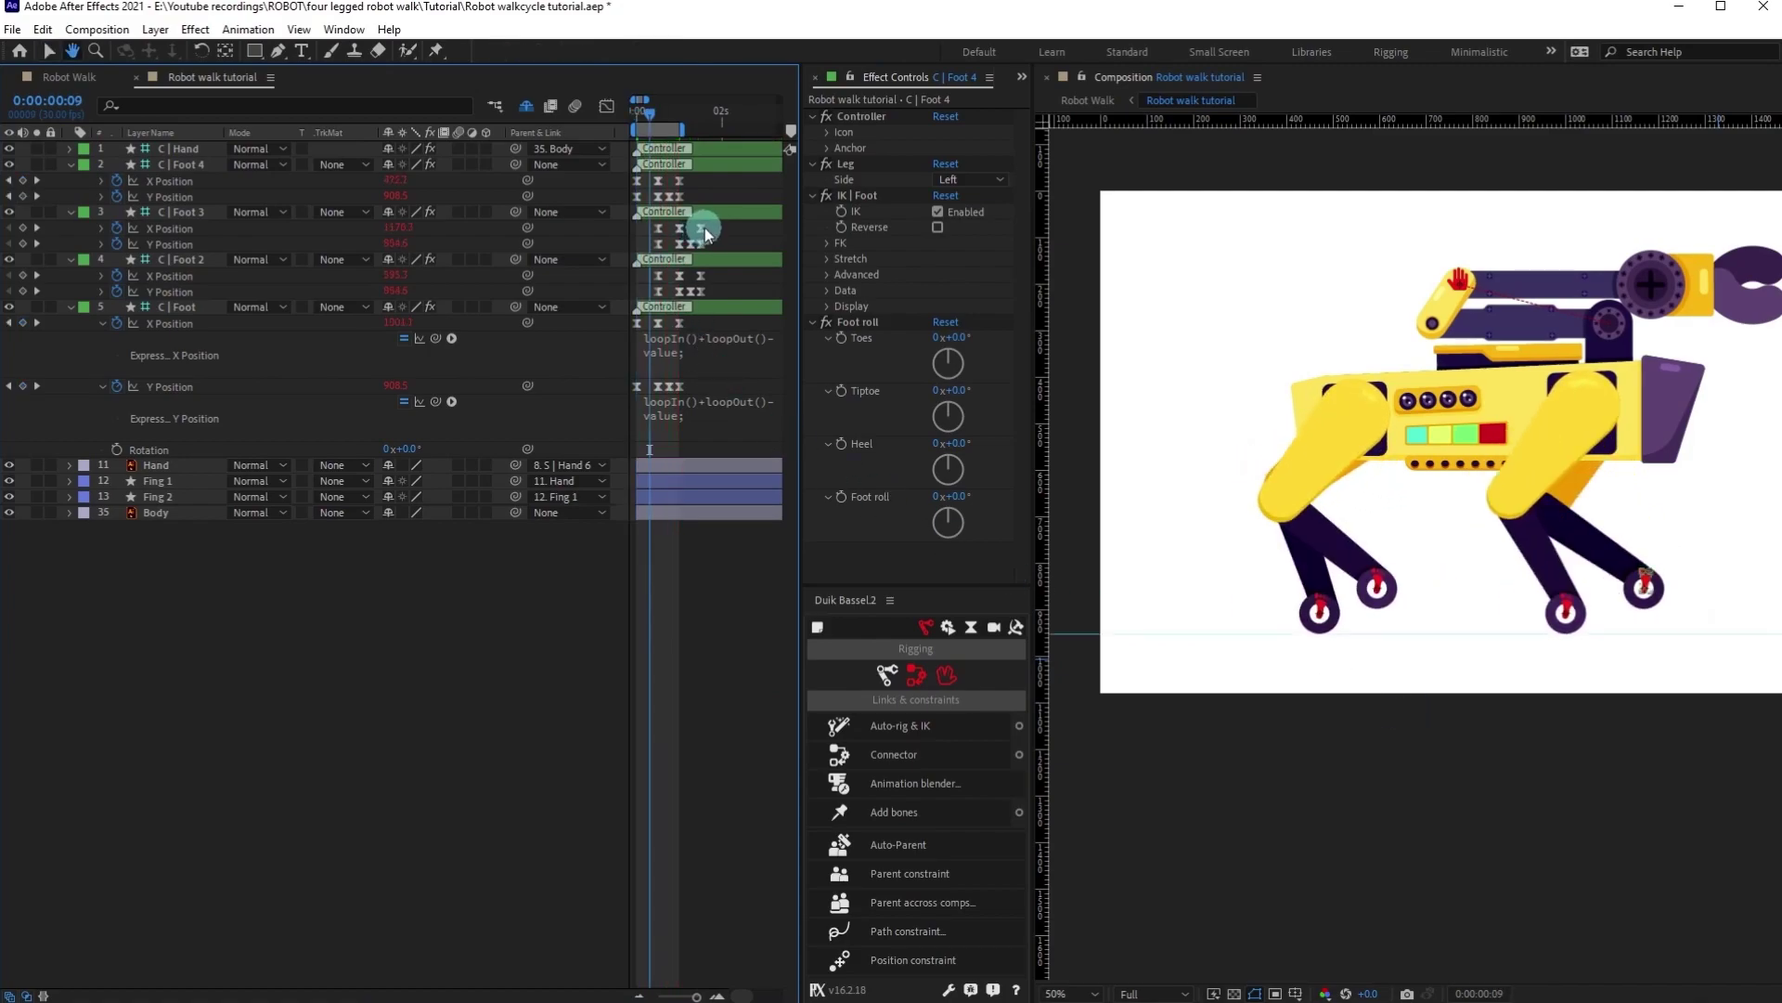
Shift all X and Y Position keyframes of C | Foot 2 and C | Foot 4 about one frame later.
{"action": "left_click", "coordinate": [188, 259]}
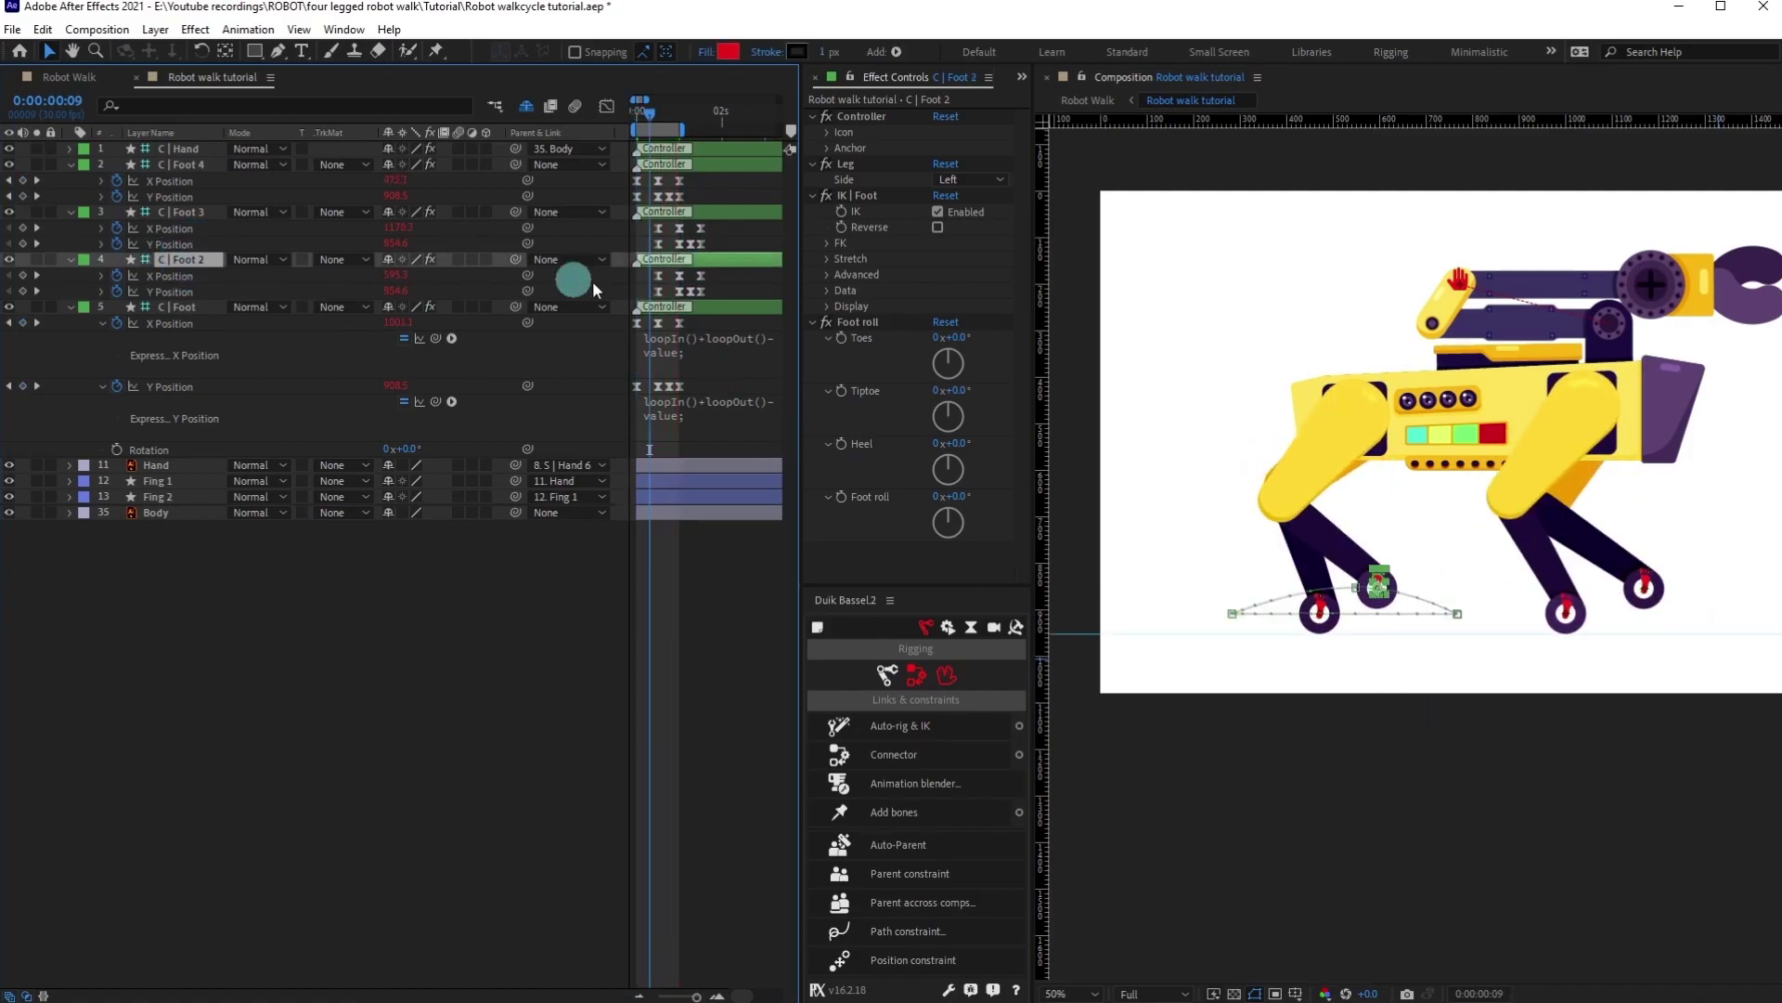
{"action": "left_click_drag", "start_coordinate": [726, 272], "coordinate": [637, 297]}
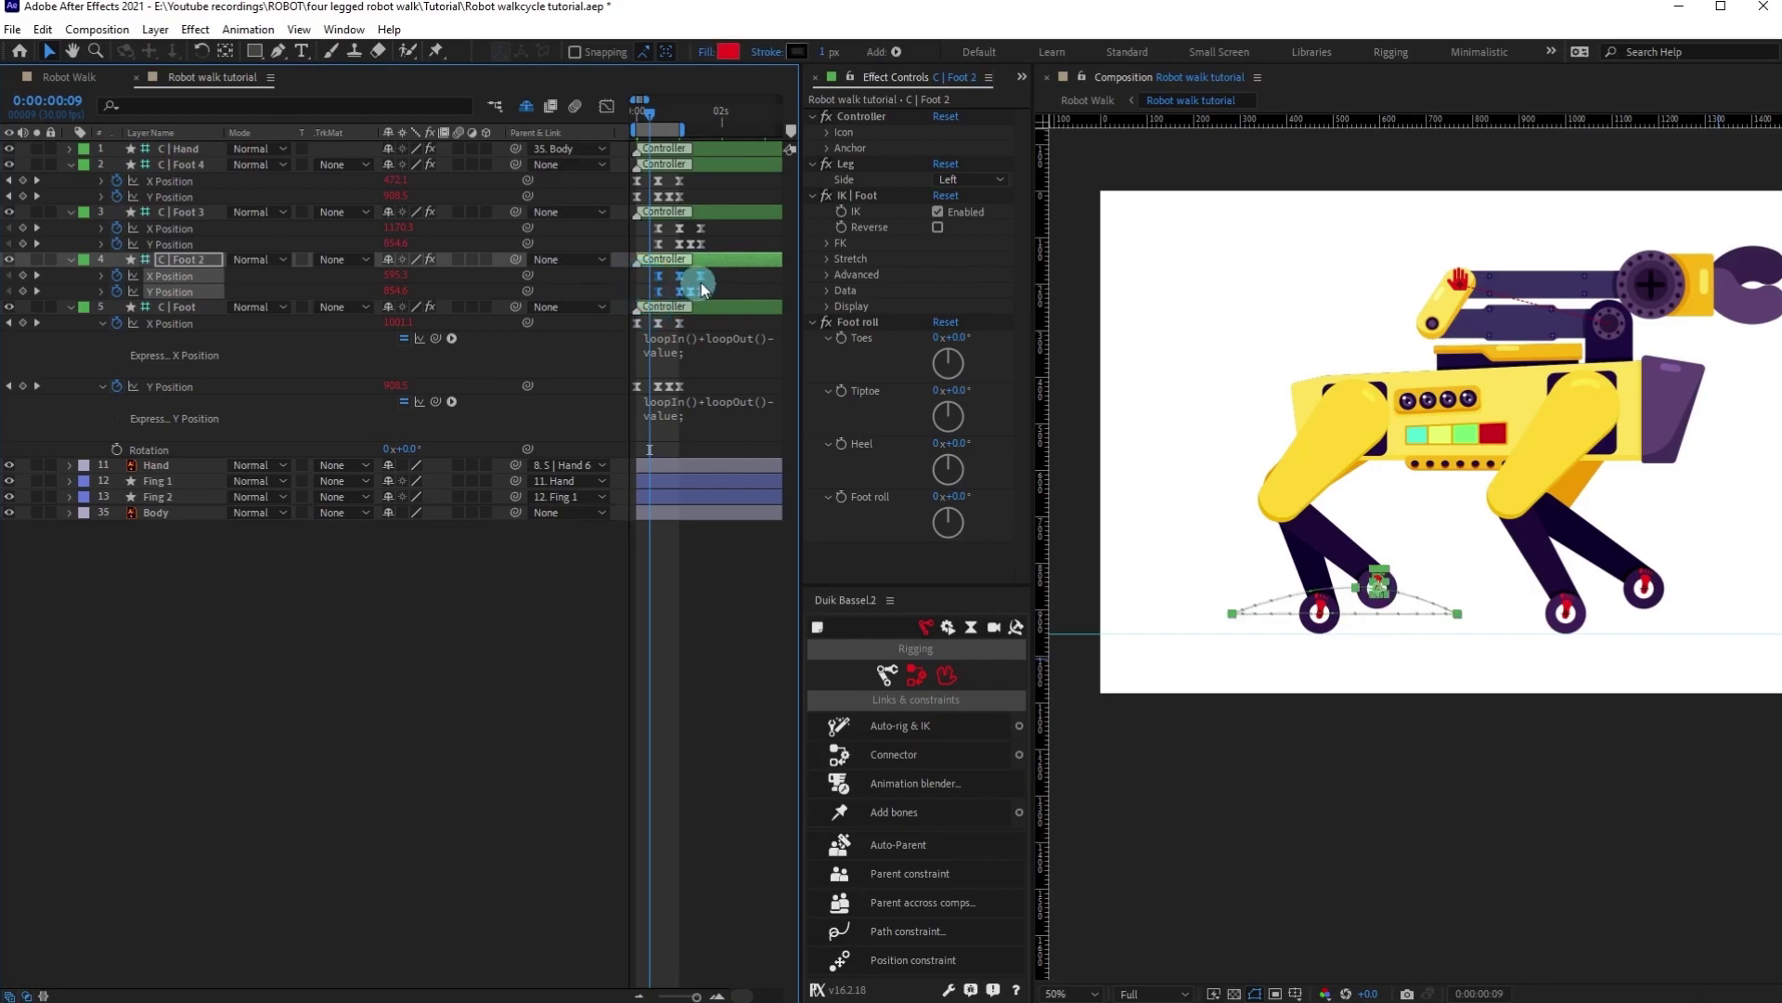
{"action": "left_click_drag", "start_coordinate": [688, 167], "coordinate": [621, 203]}
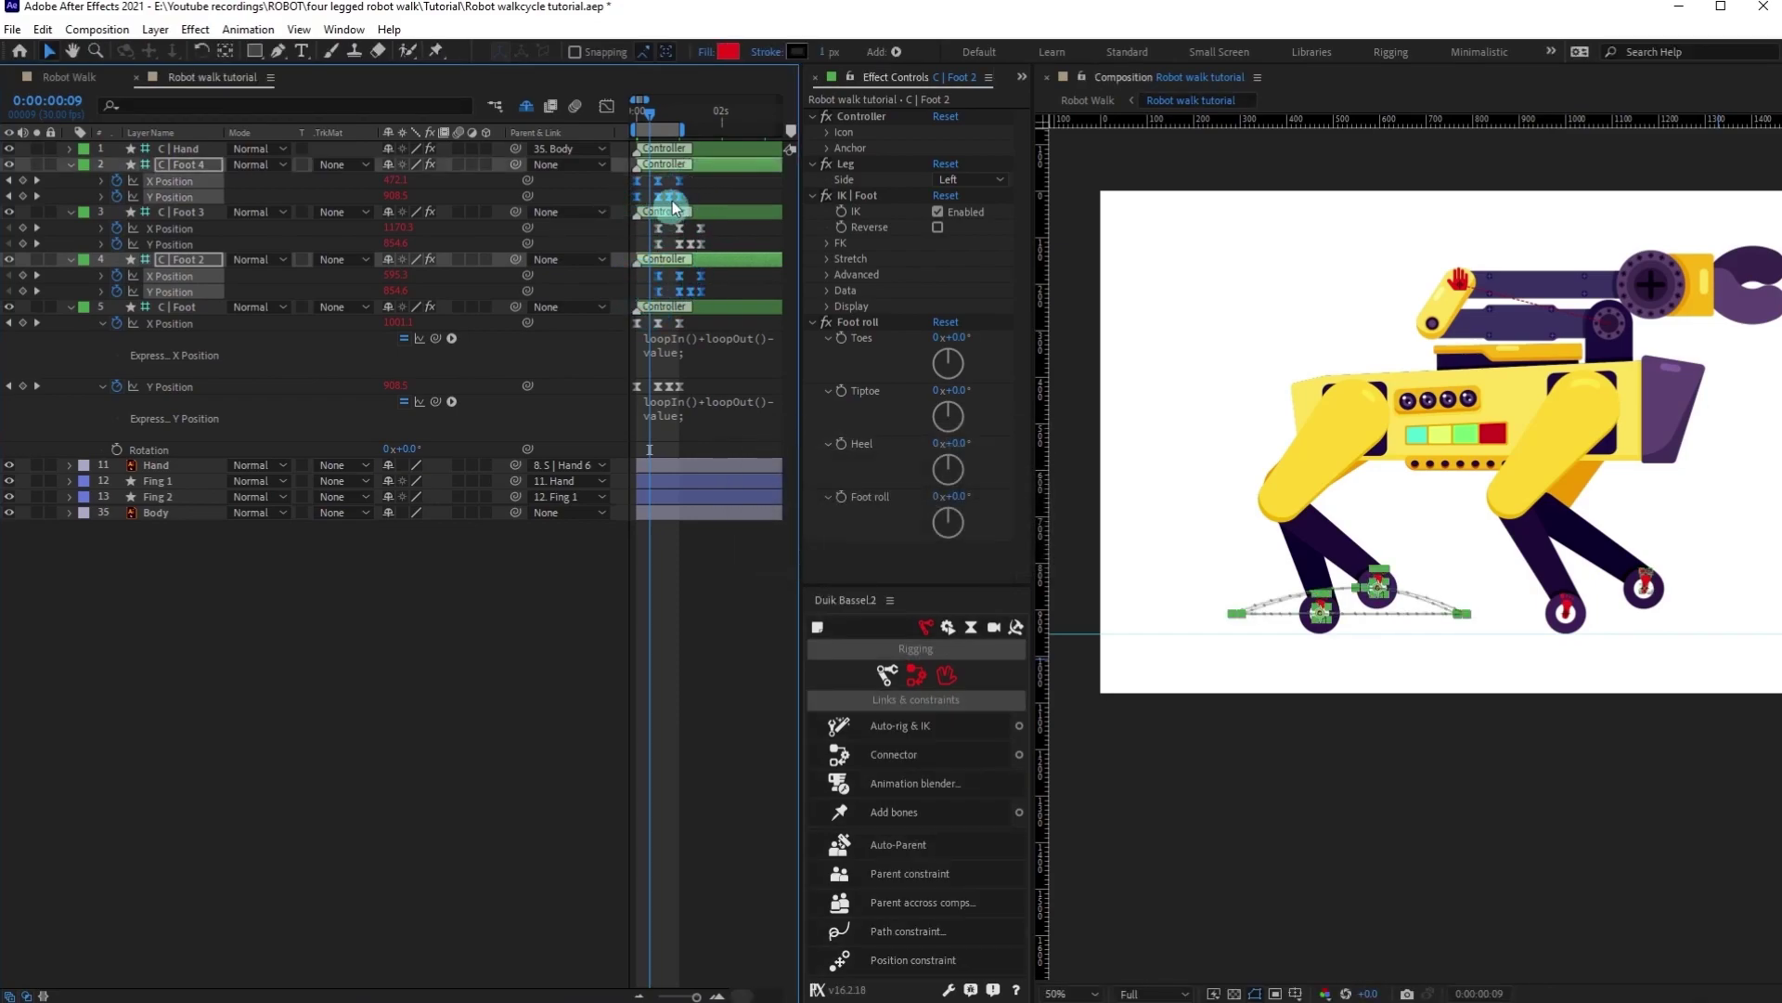
{"action": "left_click_drag", "start_coordinate": [650, 119], "coordinate": [588, 113]}
{"action": "key", "text": "equal"}
{"action": "key", "text": "equal"}
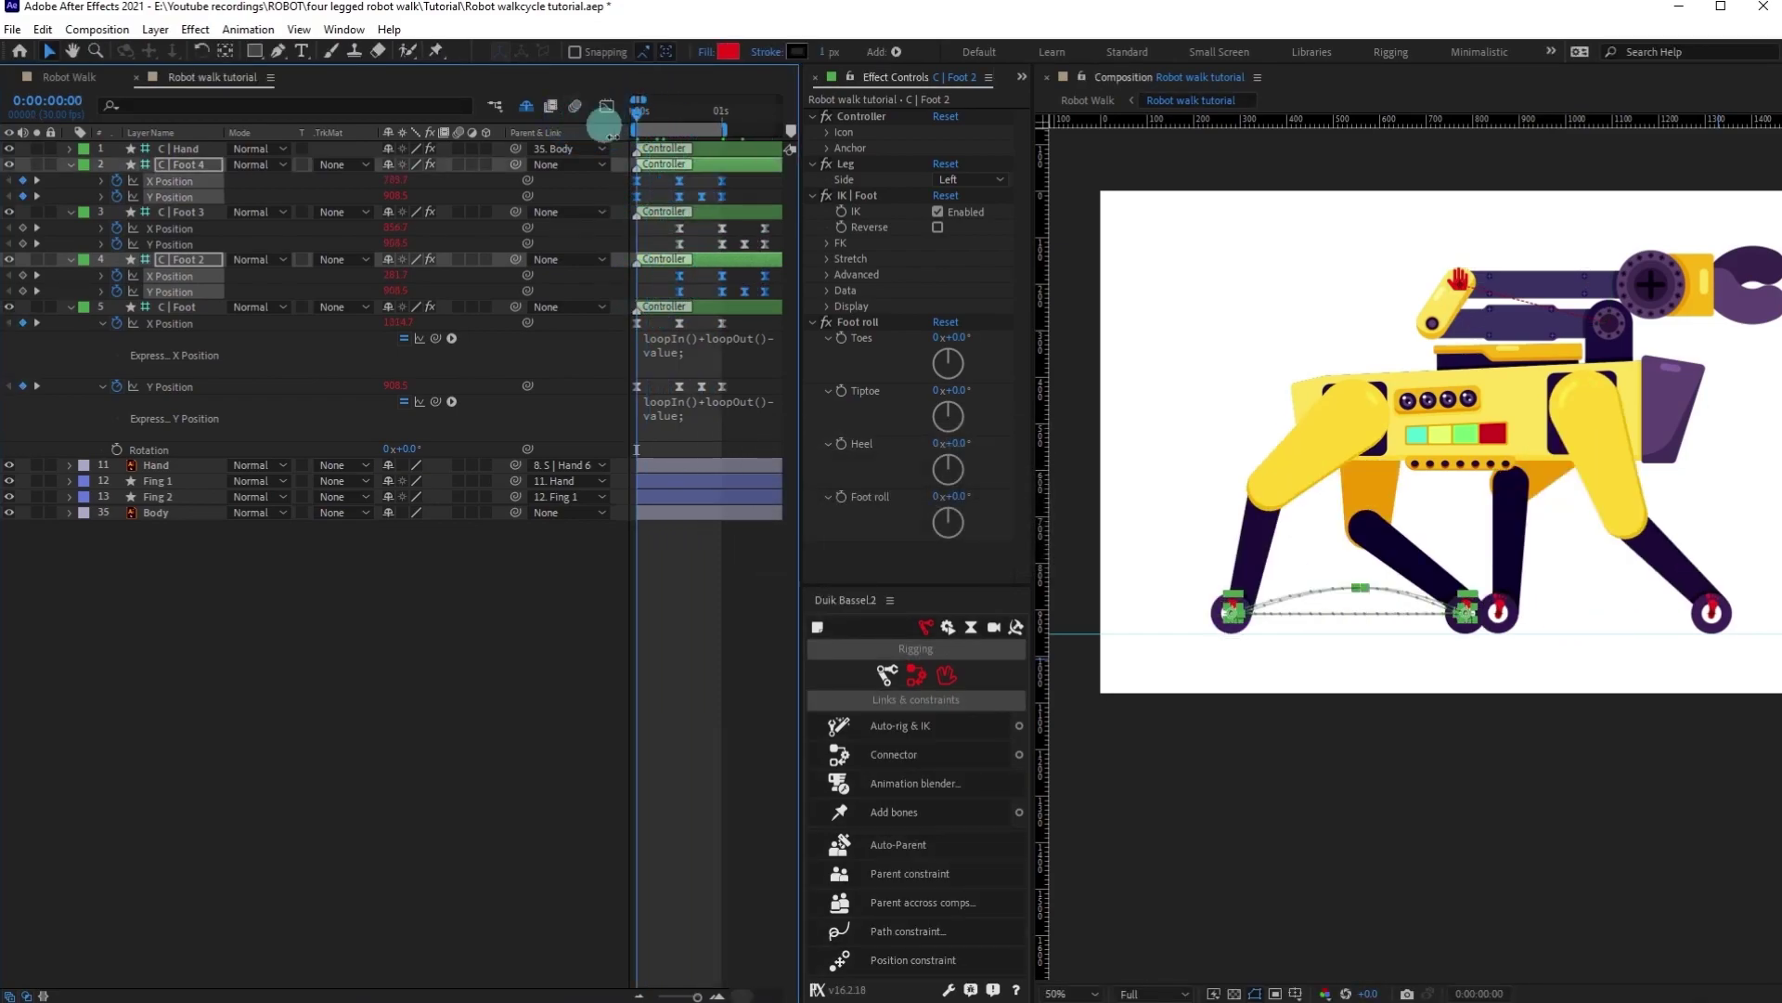
{"action": "key", "text": "equal"}
{"action": "key", "text": "equal"}
{"action": "left_click_drag", "start_coordinate": [639, 198], "coordinate": [659, 200]}
{"action": "key", "text": "minus"}
{"action": "key", "text": "minus"}
{"action": "key", "text": "minus"}
Preview the four-legged walk with the whole composition in view, and return to 0:00:00:00.
{"action": "key", "text": "space"}
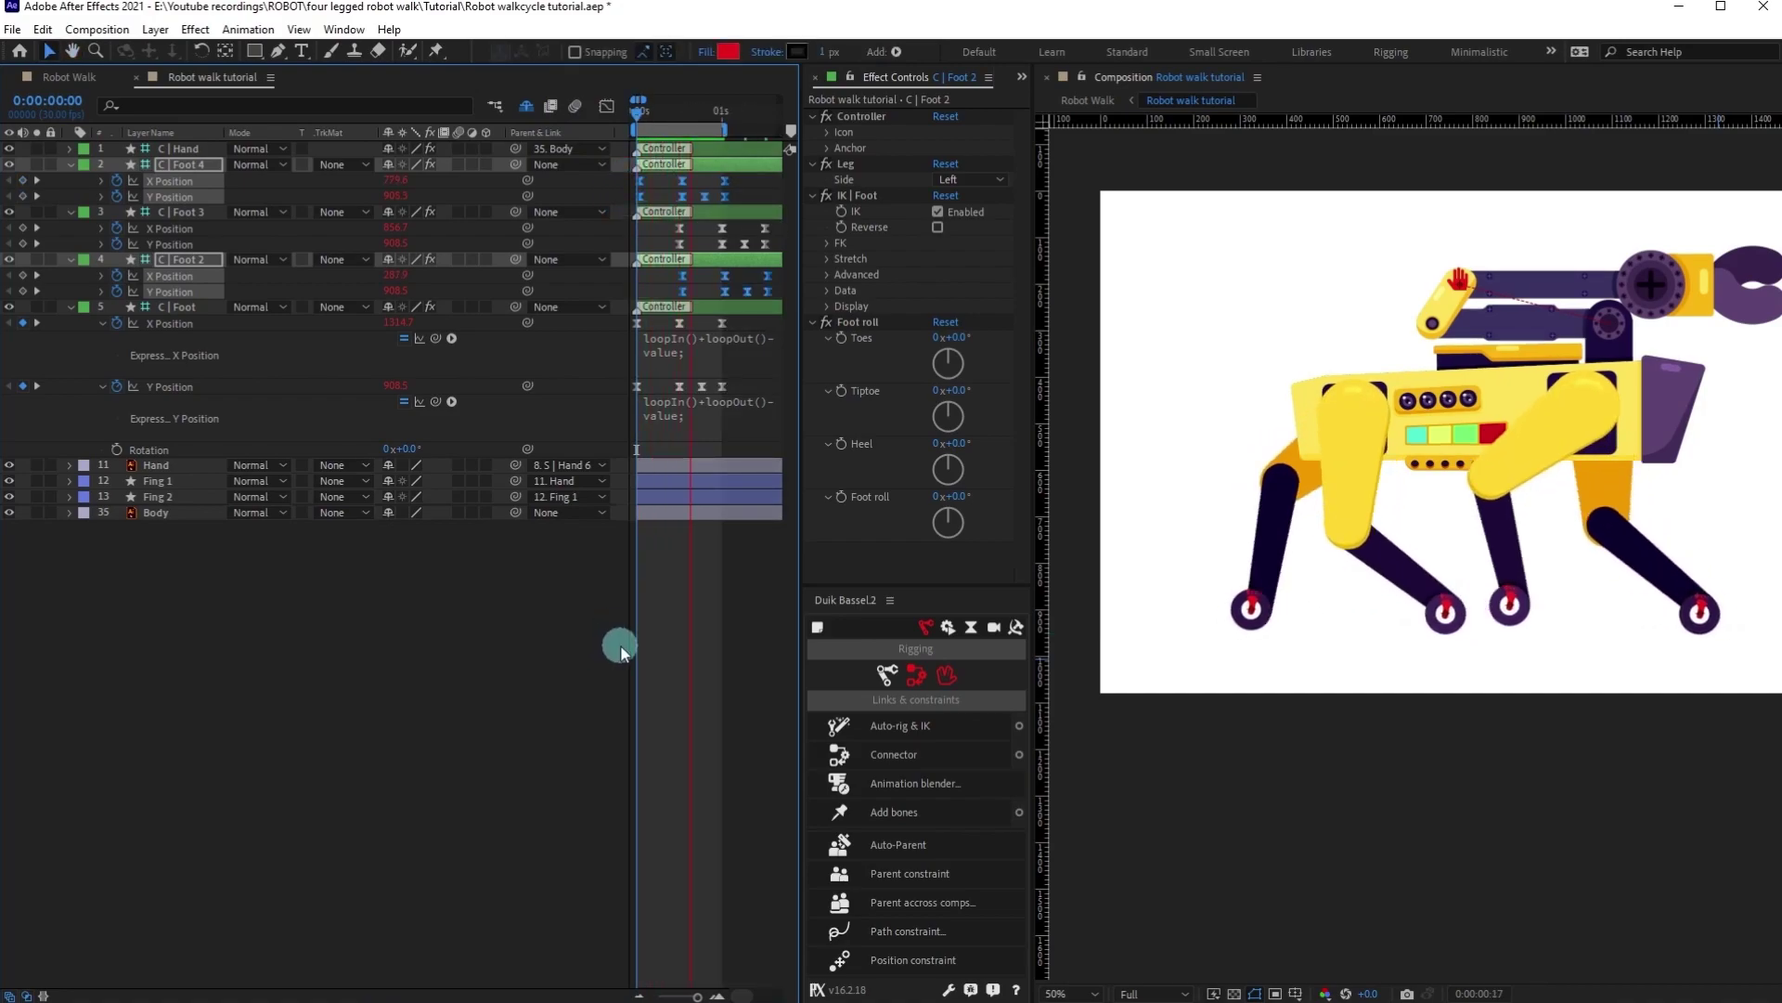
{"action": "scroll", "coordinate": [1302, 586], "scroll_direction": "down", "scroll_amount": 2}
{"action": "key", "text": "space"}
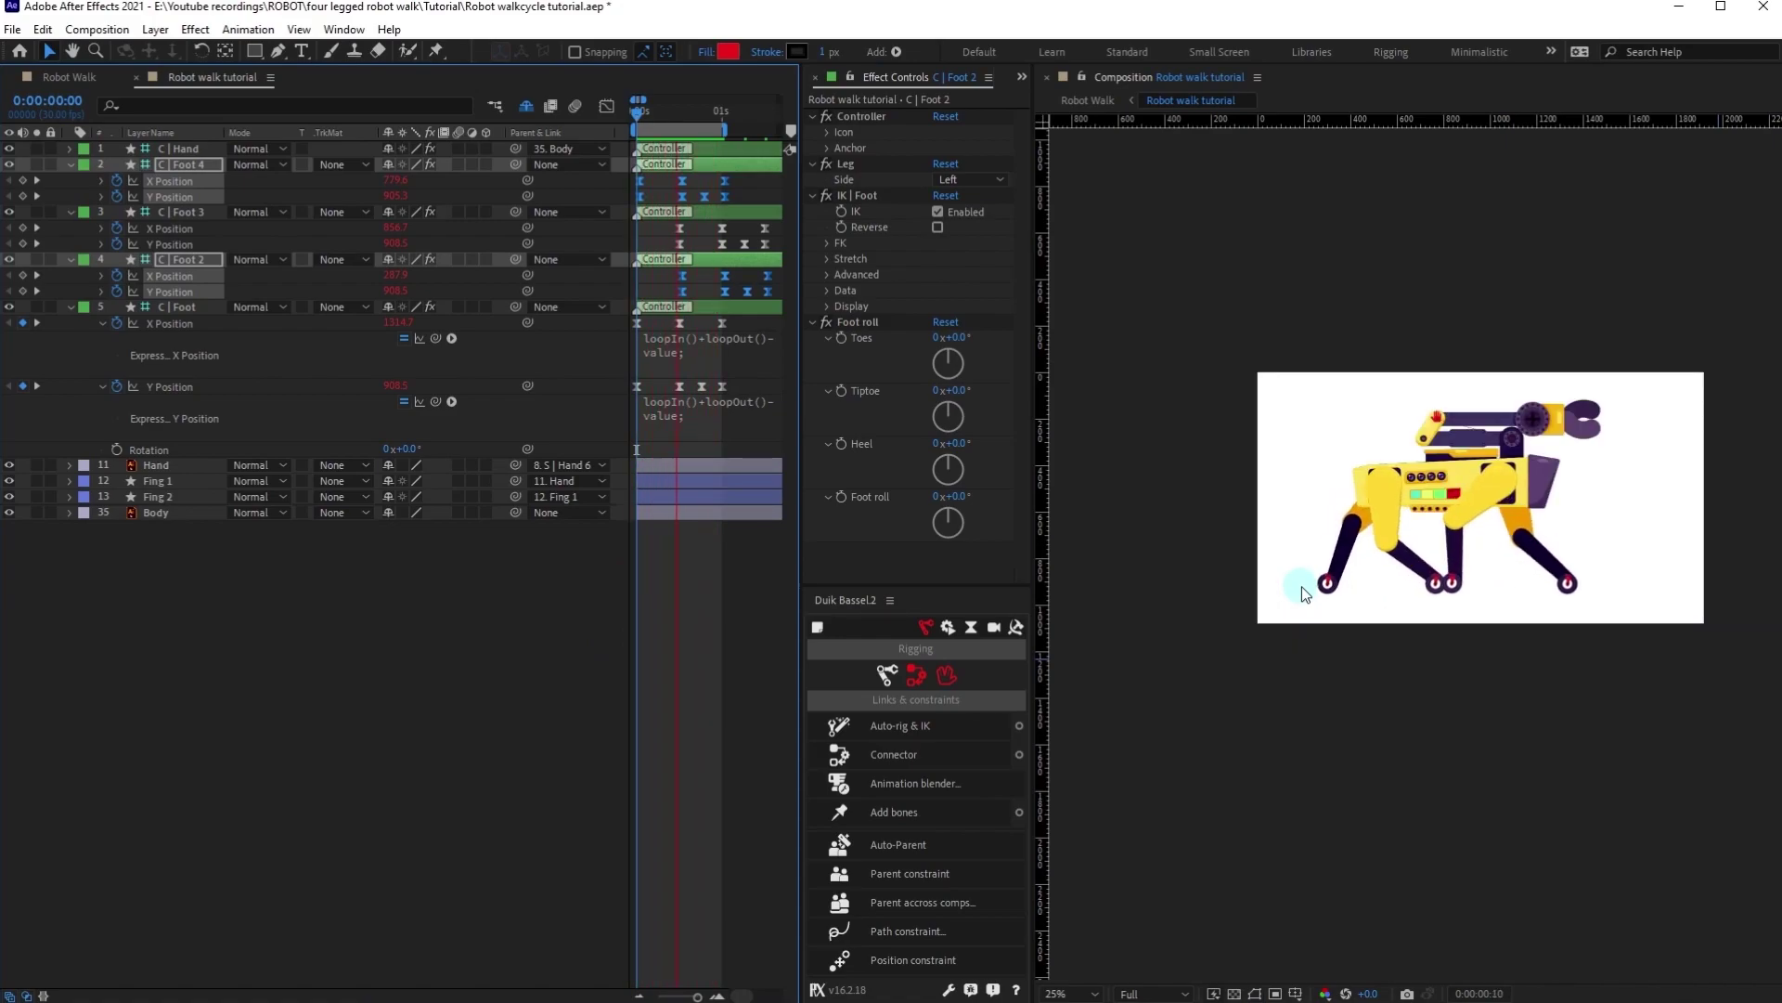
{"action": "left_click", "coordinate": [643, 118]}
{"action": "left_click_drag", "start_coordinate": [644, 117], "coordinate": [596, 129]}
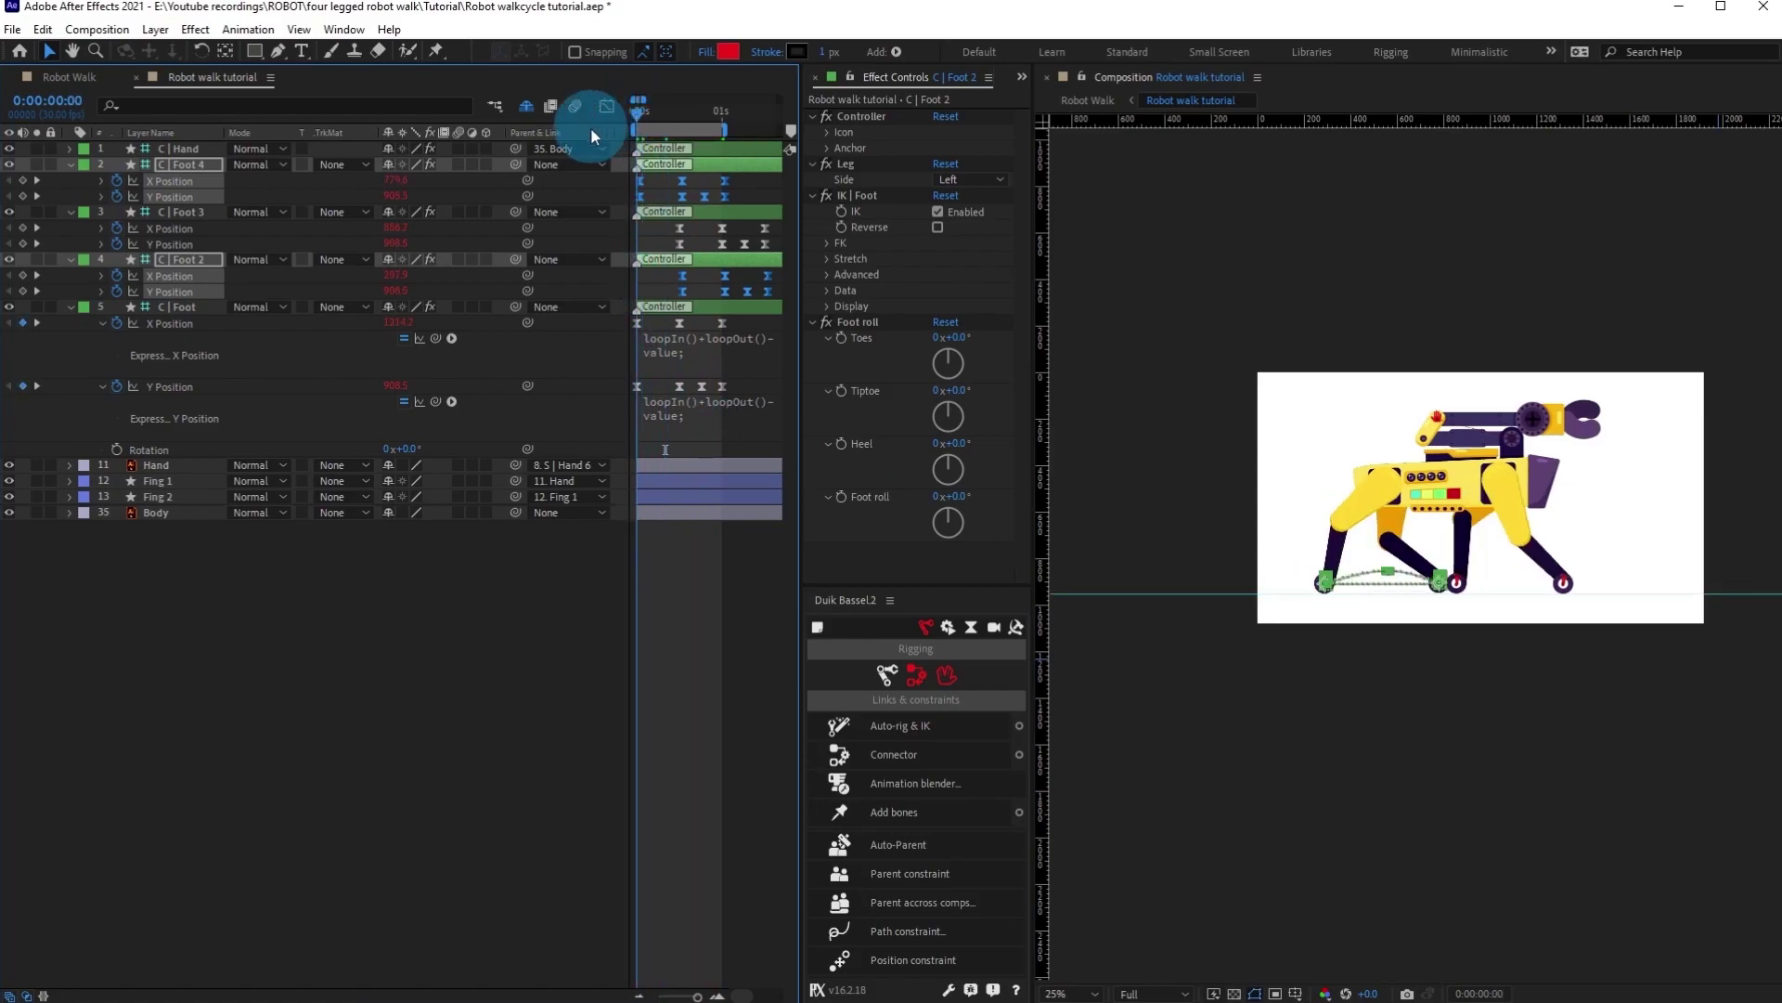
{"action": "left_click", "coordinate": [700, 639]}
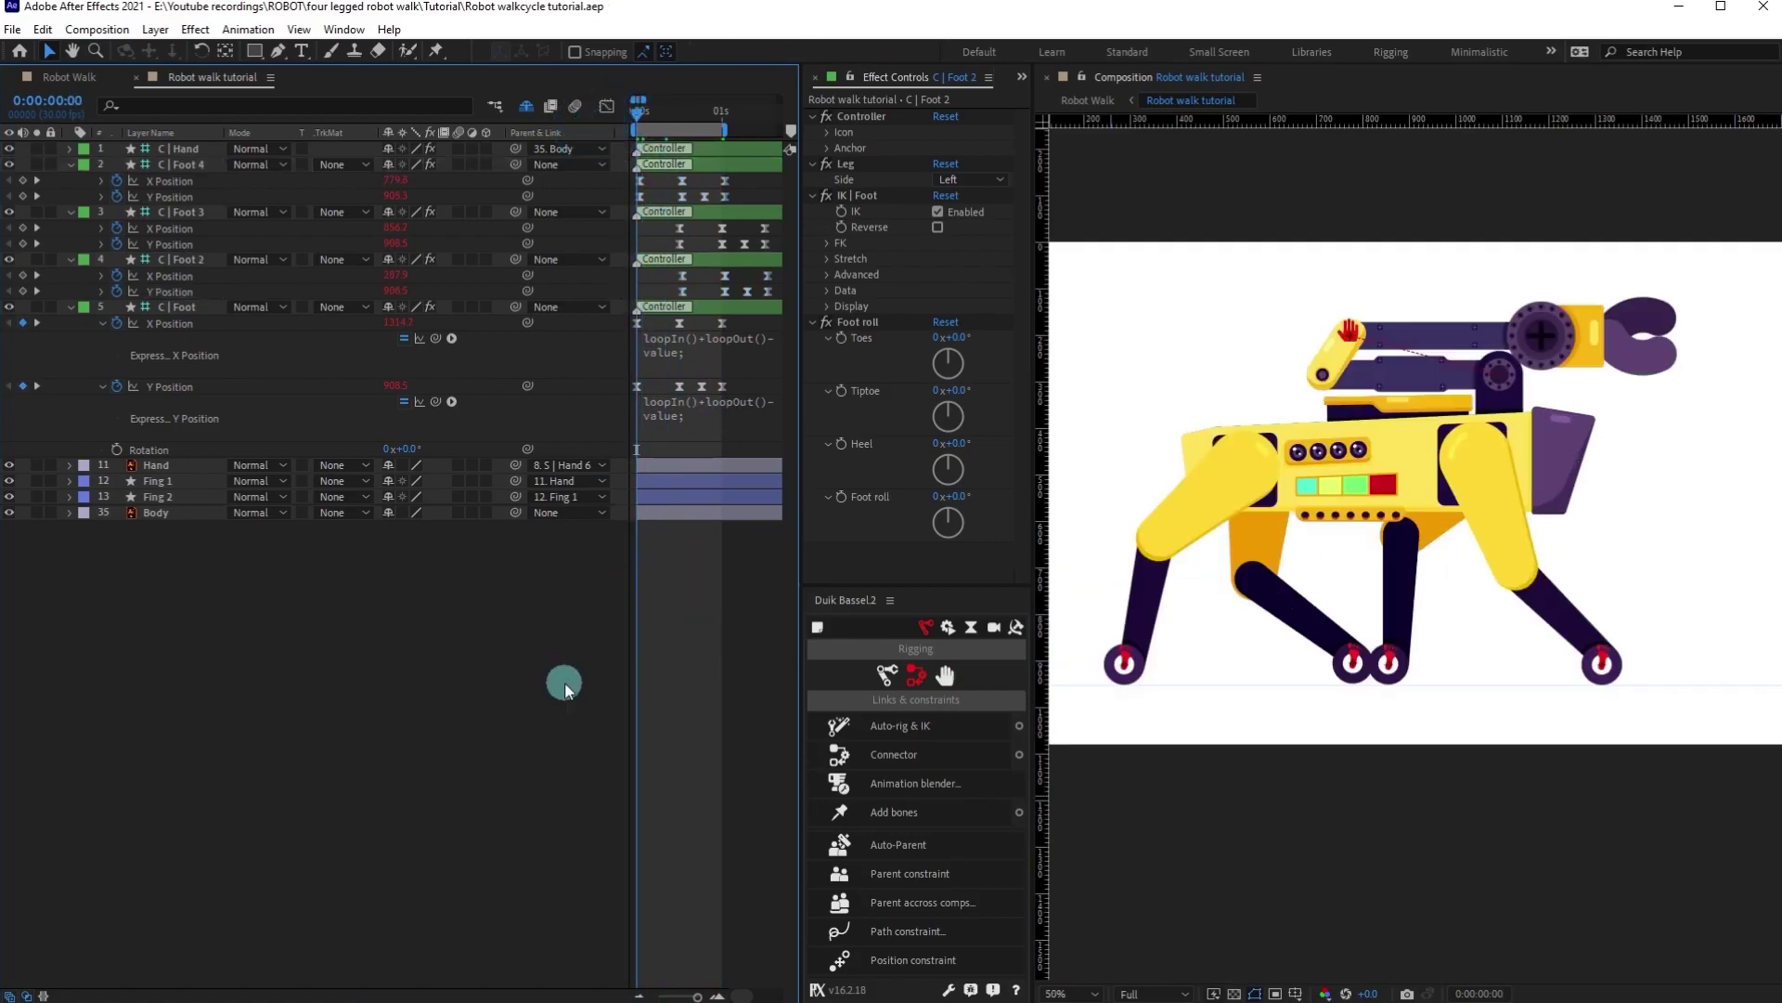
Separate the Body layer's Position into X and Y dimensions and keep only Y Position keyframed at 0:00:00:00.
{"action": "left_click", "coordinate": [177, 518]}
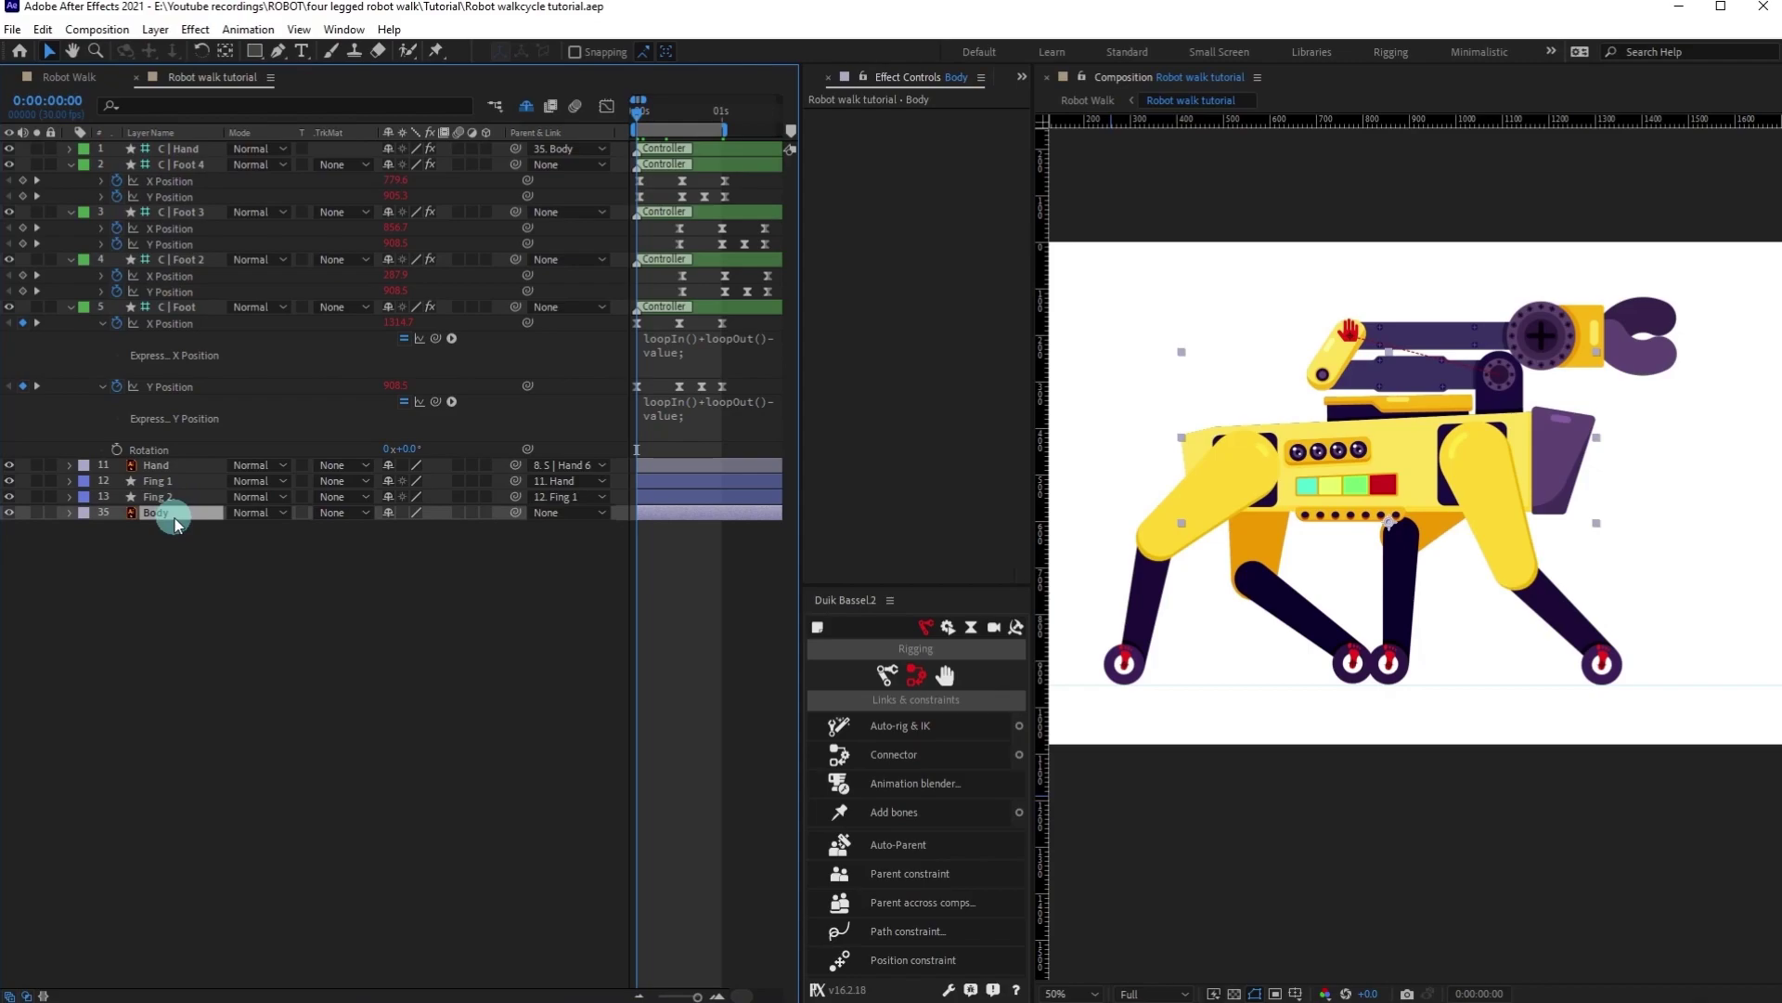
{"action": "key", "text": "p"}
{"action": "left_click", "coordinate": [154, 531]}
{"action": "right_click", "coordinate": [156, 538]}
{"action": "left_click", "coordinate": [208, 583]}
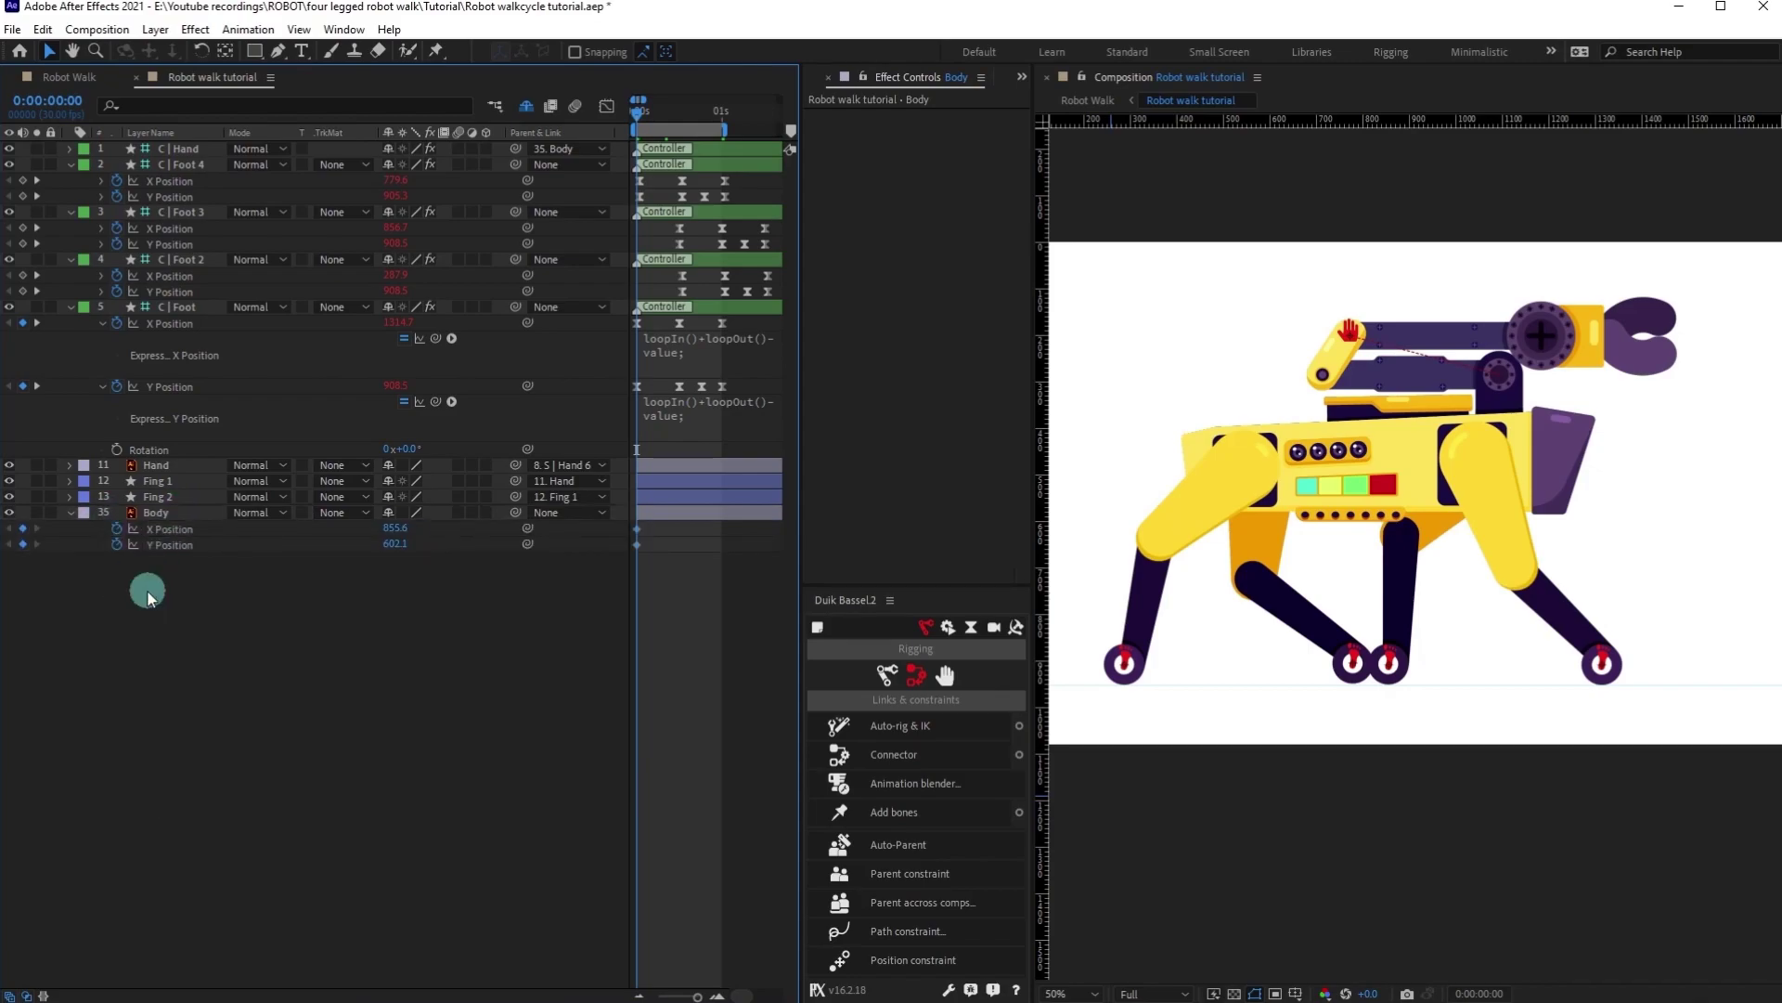
{"action": "left_click", "coordinate": [121, 516]}
{"action": "key", "text": "Return"}
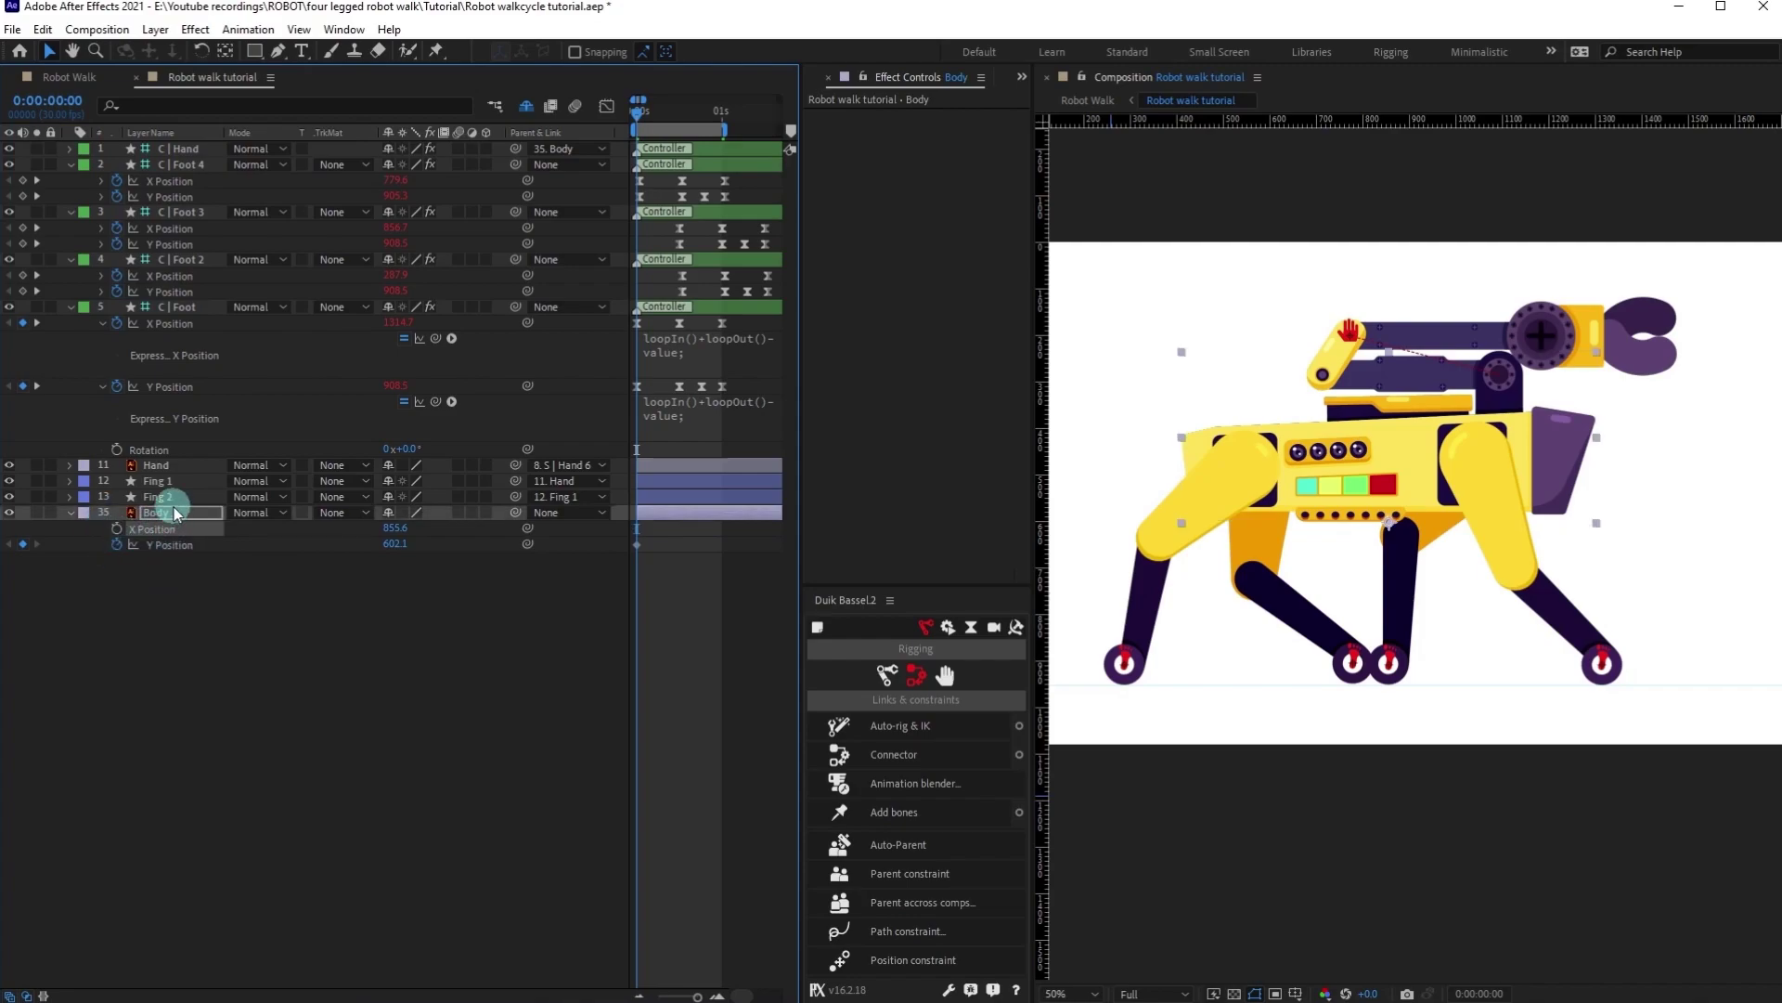
Add a Rotation keyframe to the Body layer at 0:00:00:00 and show all its keyframed properties.
{"action": "key", "text": "Return"}
{"action": "key", "text": "r"}
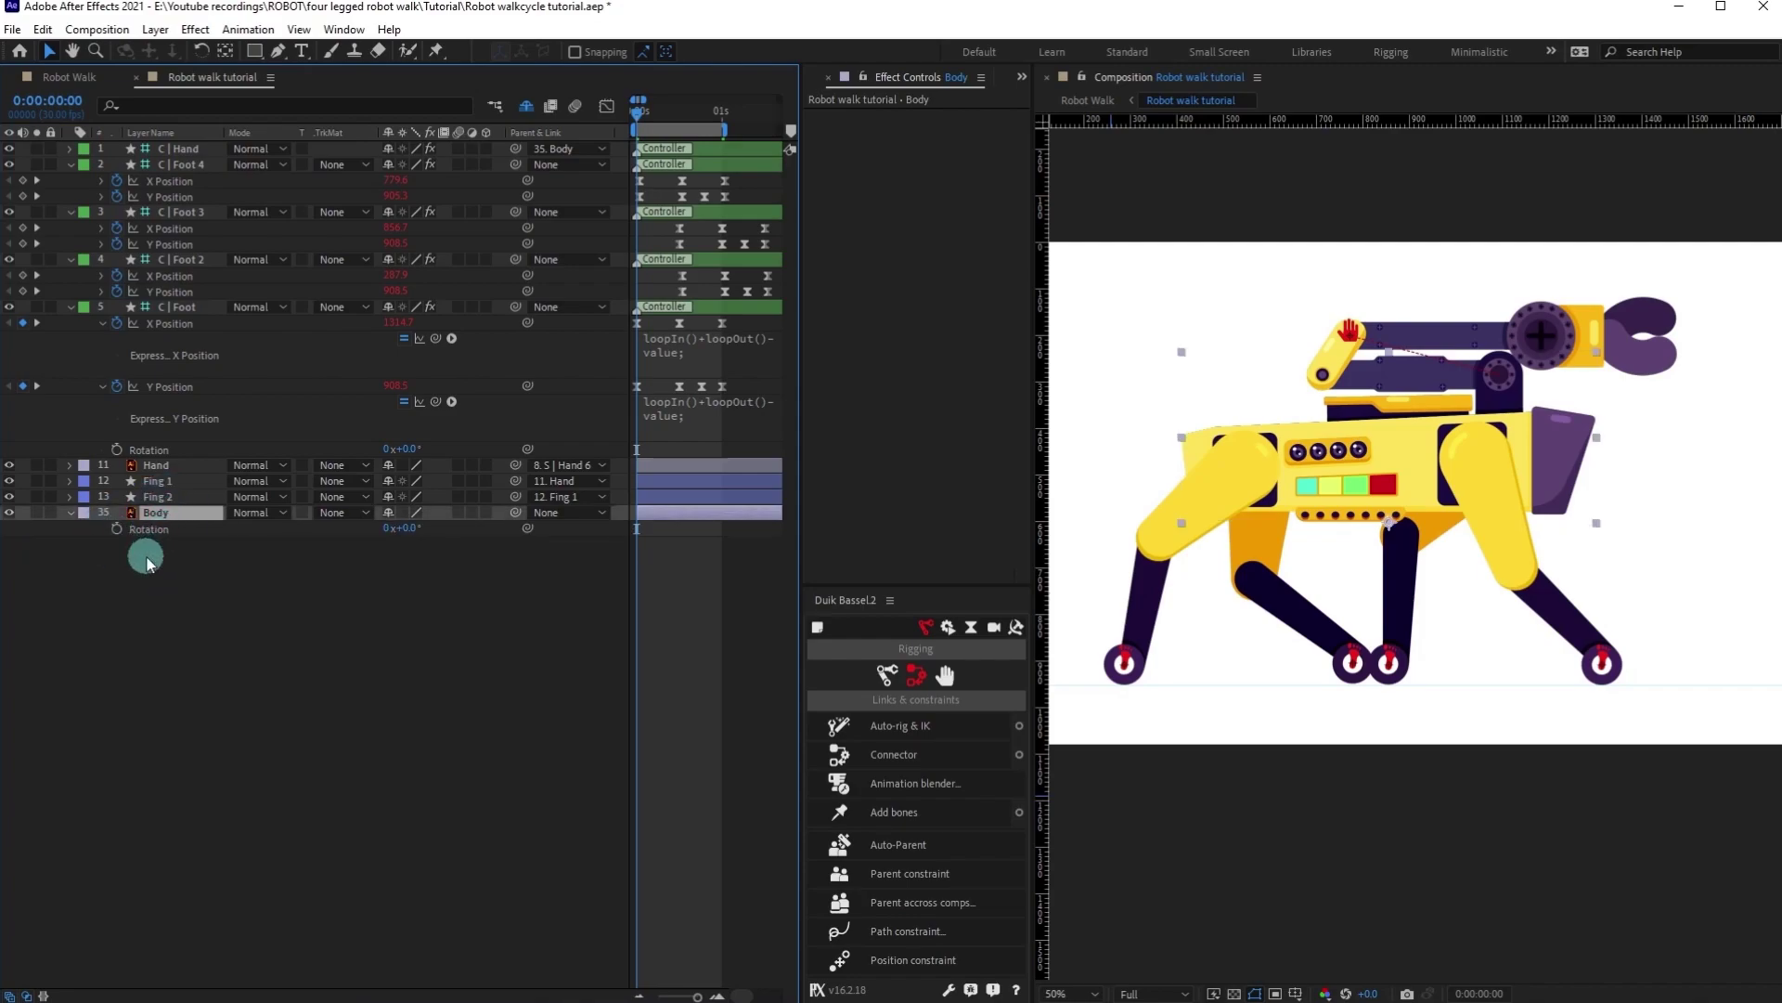
{"action": "key", "text": "u"}
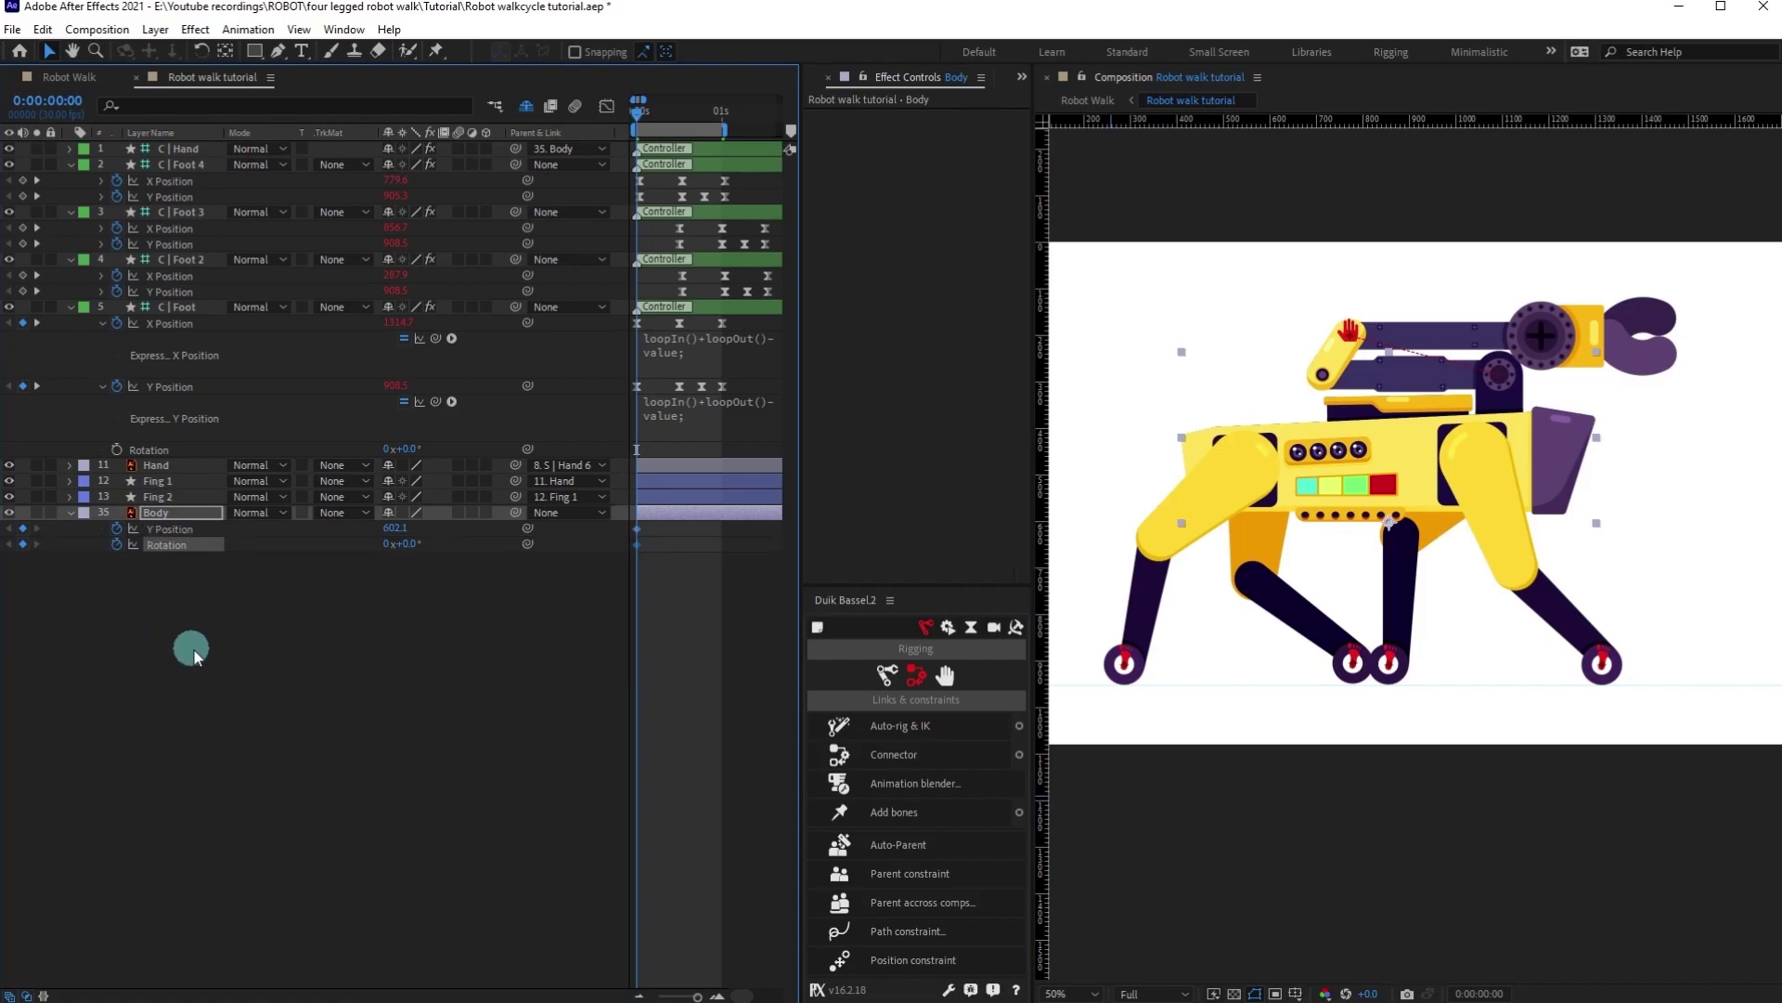
Raise the Body layer to a Y Position of 560.1 at 0:00:00:08.
{"action": "left_click", "coordinate": [61, 100]}
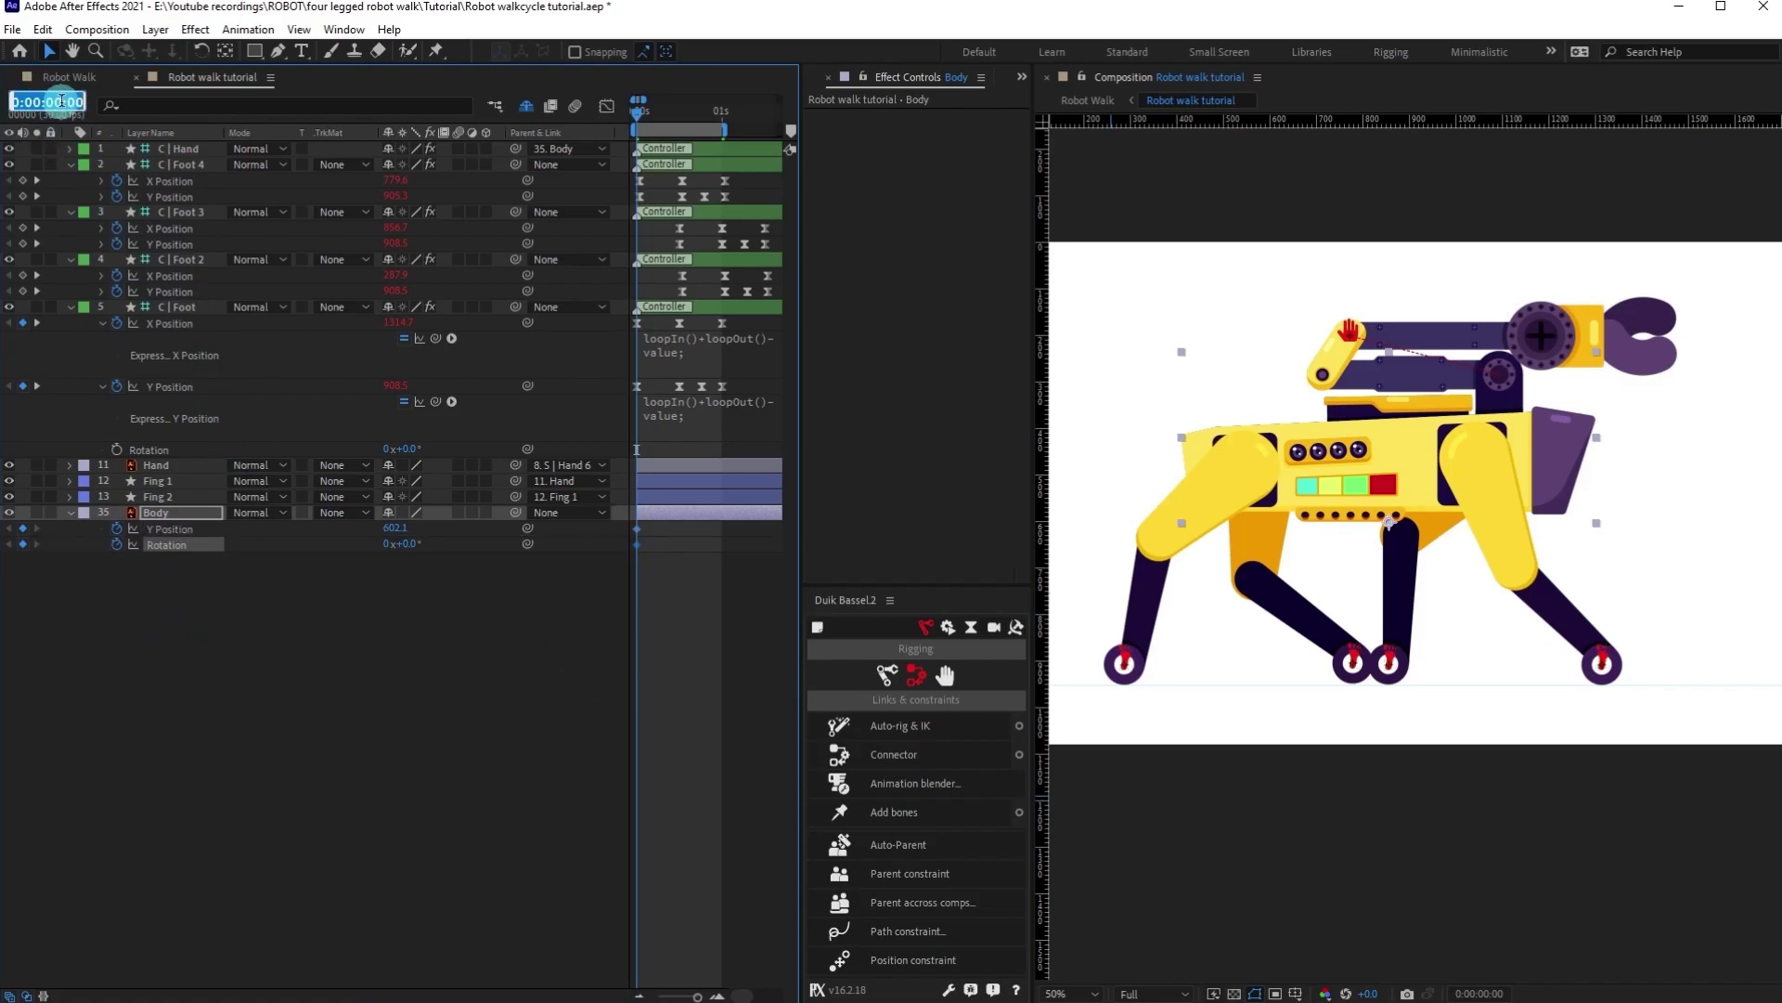
{"action": "type", "text": "+8"}
{"action": "key", "text": "Return"}
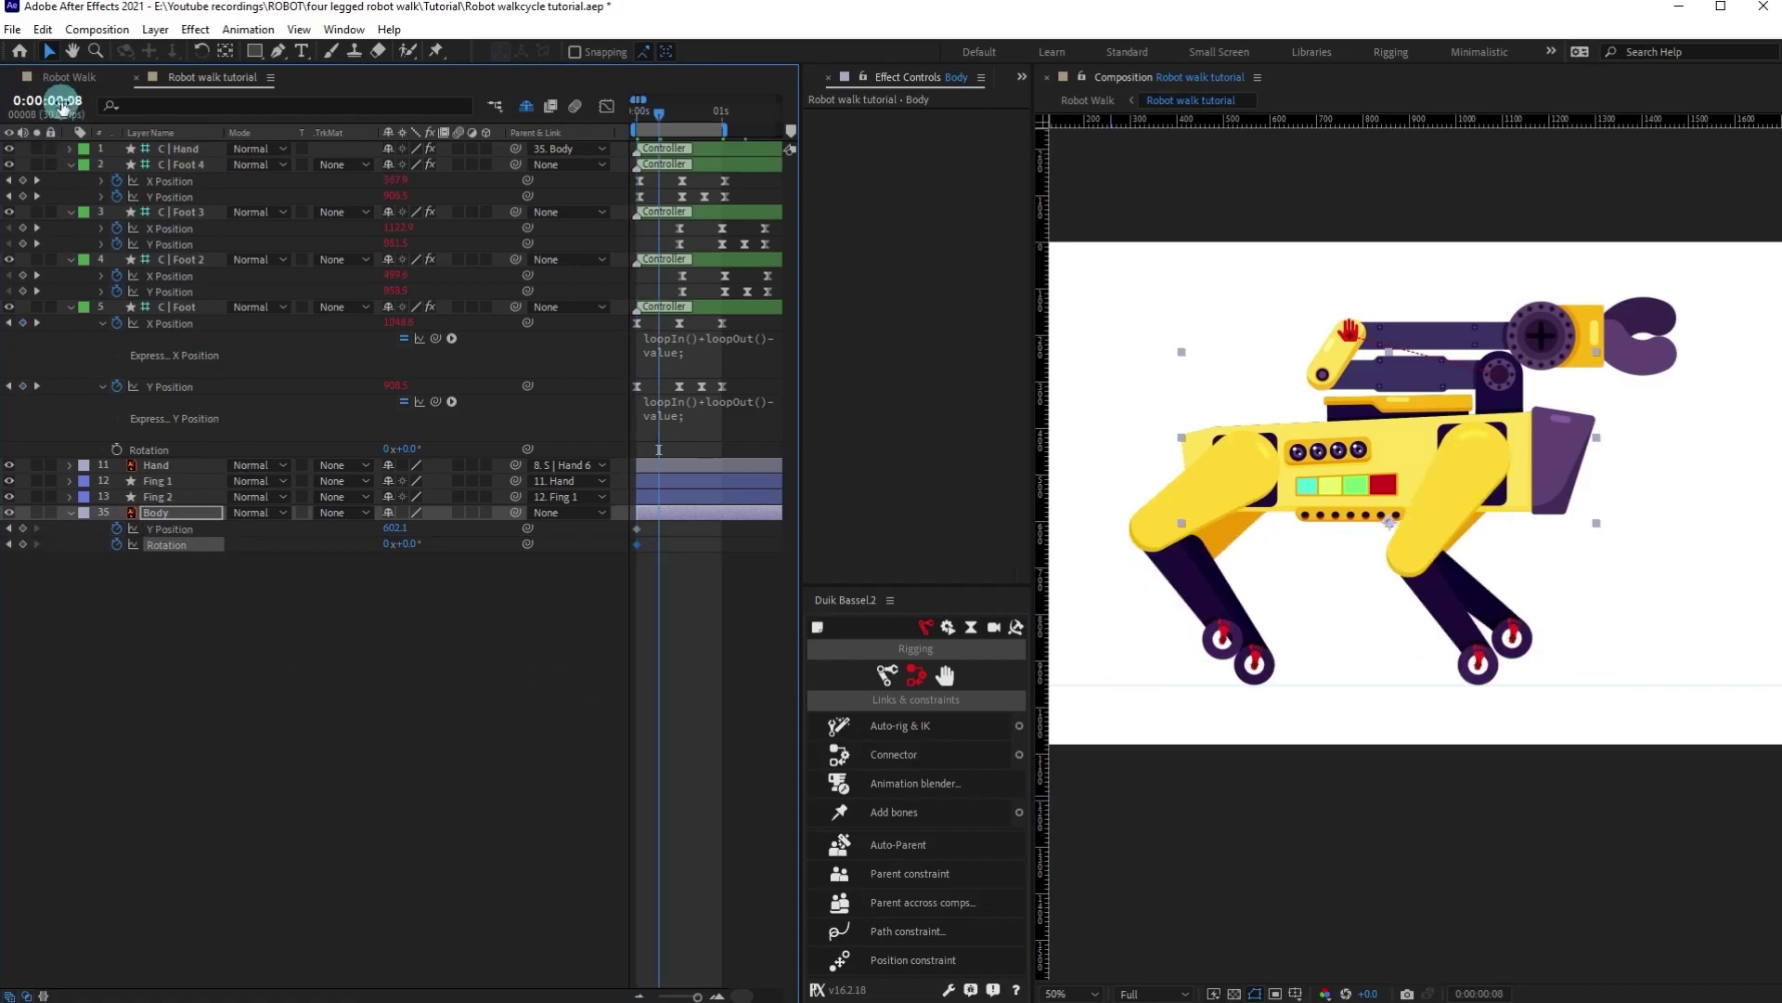
{"action": "key", "text": "Up"}
{"action": "key", "text": "Up"}
{"action": "key", "text": "Up"}
{"action": "key", "text": "Up"}
{"action": "key", "text": "Up"}
{"action": "key", "text": "Up"}
{"action": "key", "text": "Up"}
{"action": "key", "text": "Up"}
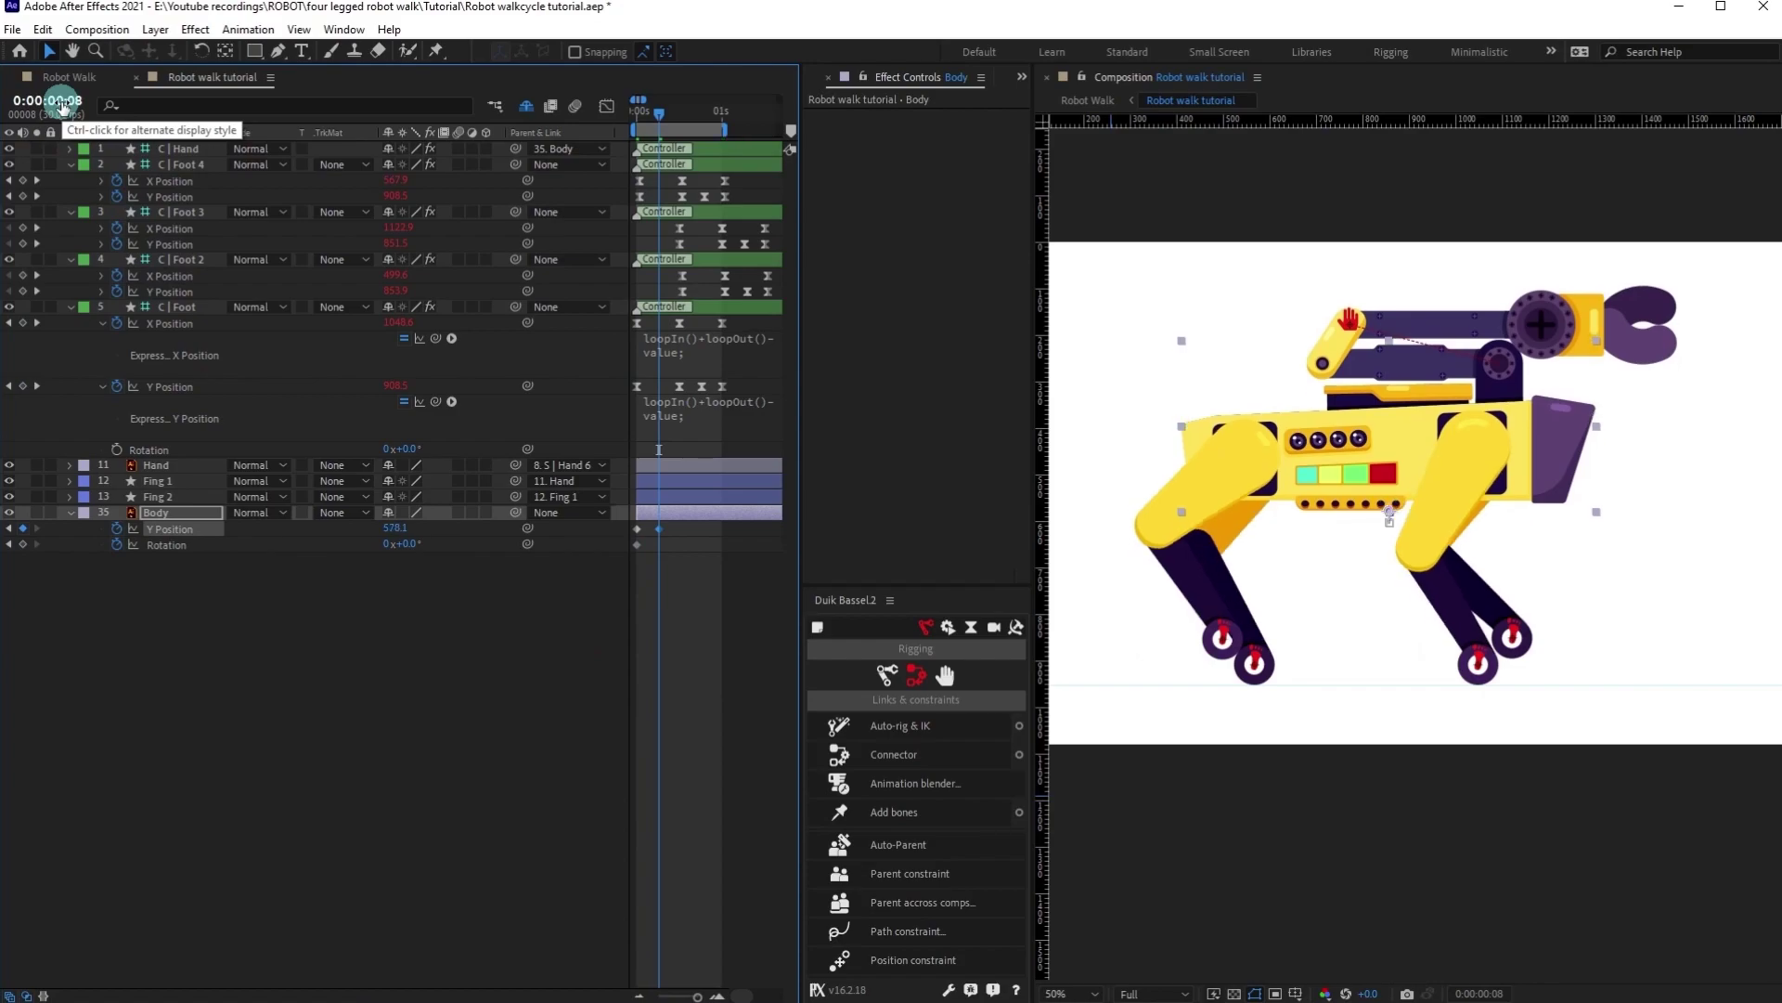
{"action": "key", "text": "="}
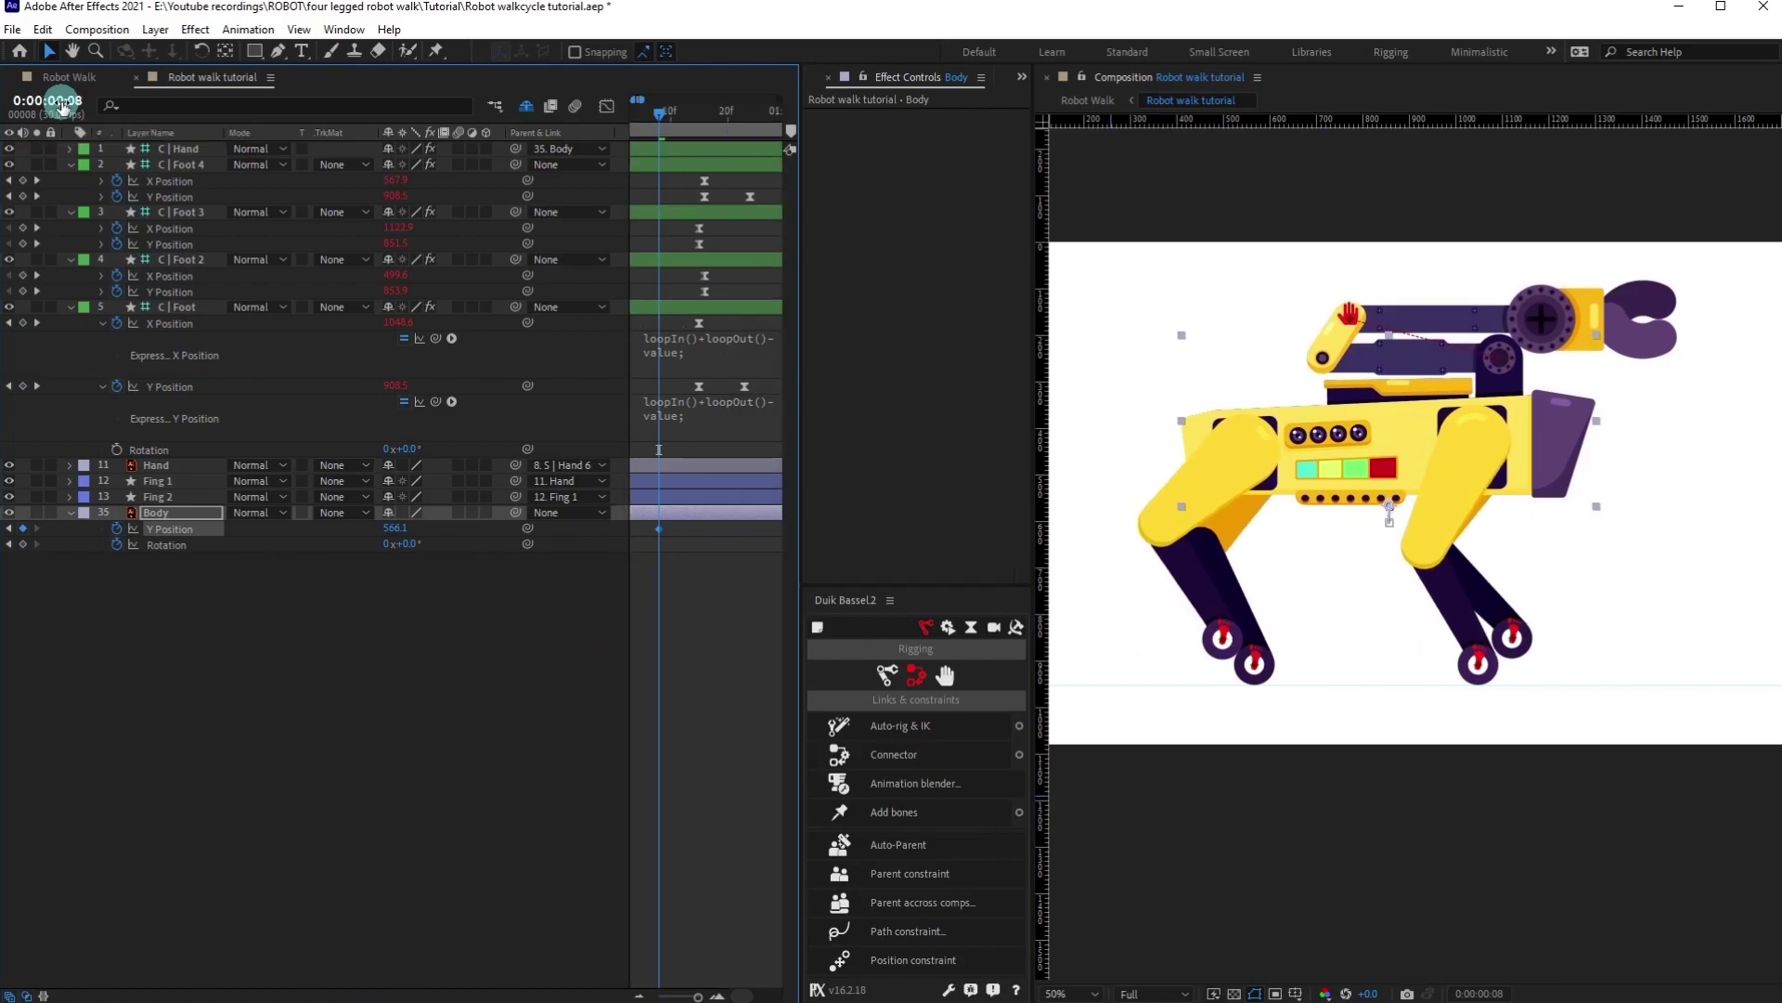
{"action": "key", "text": "Up"}
{"action": "key", "text": "Up"}
{"action": "key", "text": "Up"}
{"action": "key", "text": "minus"}
Lower the Body layer to a Y Position of 608.1 at 0:00:00:00.
{"action": "key", "text": "Home"}
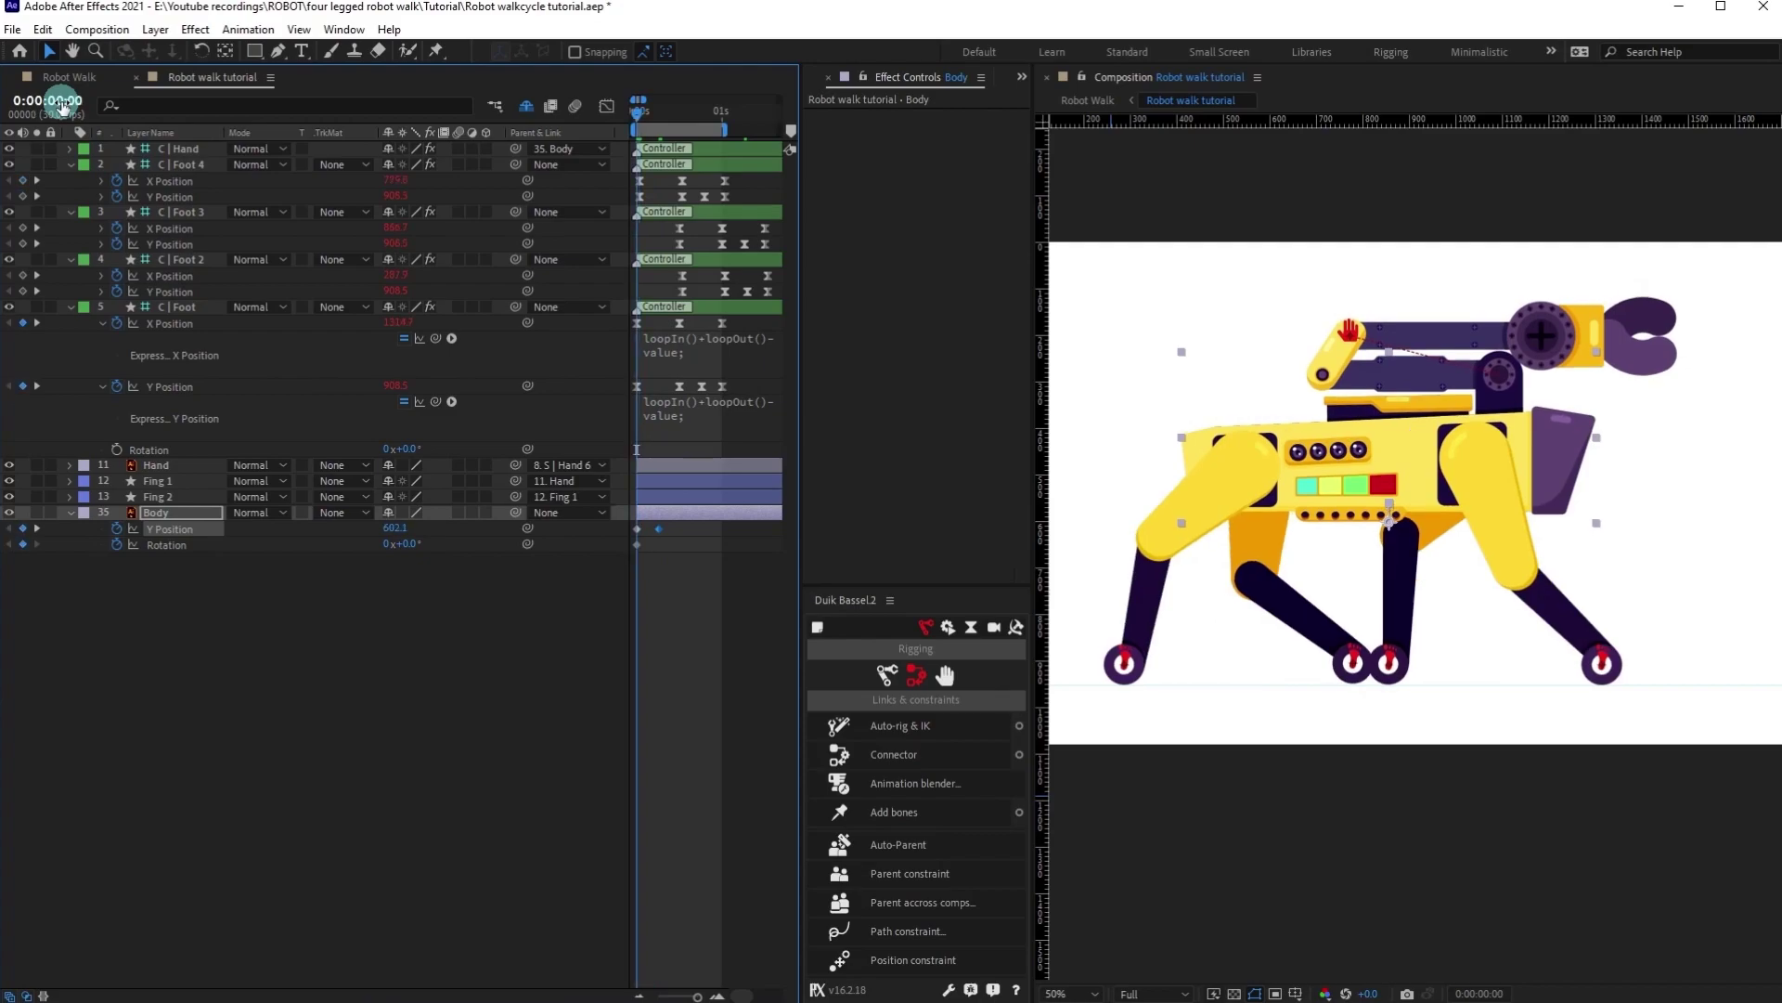
{"action": "key", "text": "Down"}
{"action": "key", "text": "Down"}
{"action": "key", "text": "Down"}
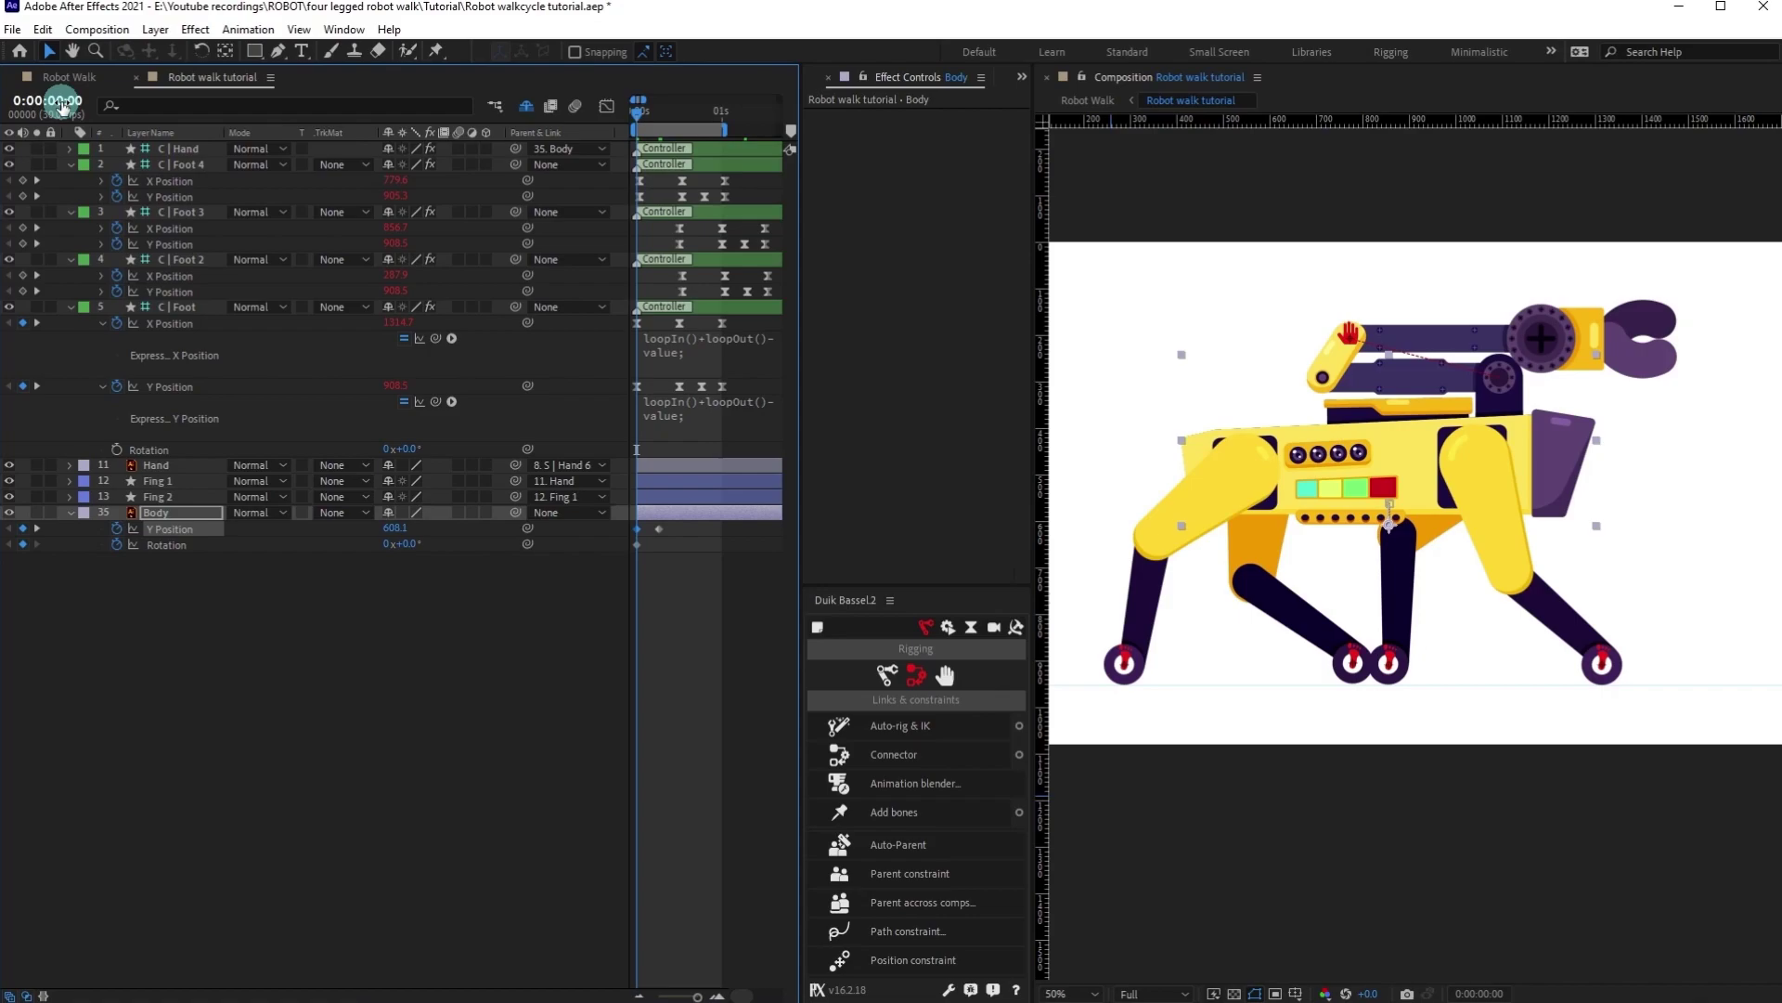
Copy the Body layer's first Y Position keyframe to 0:00:00:15.
{"action": "left_click_drag", "start_coordinate": [62, 105], "coordinate": [556, 582]}
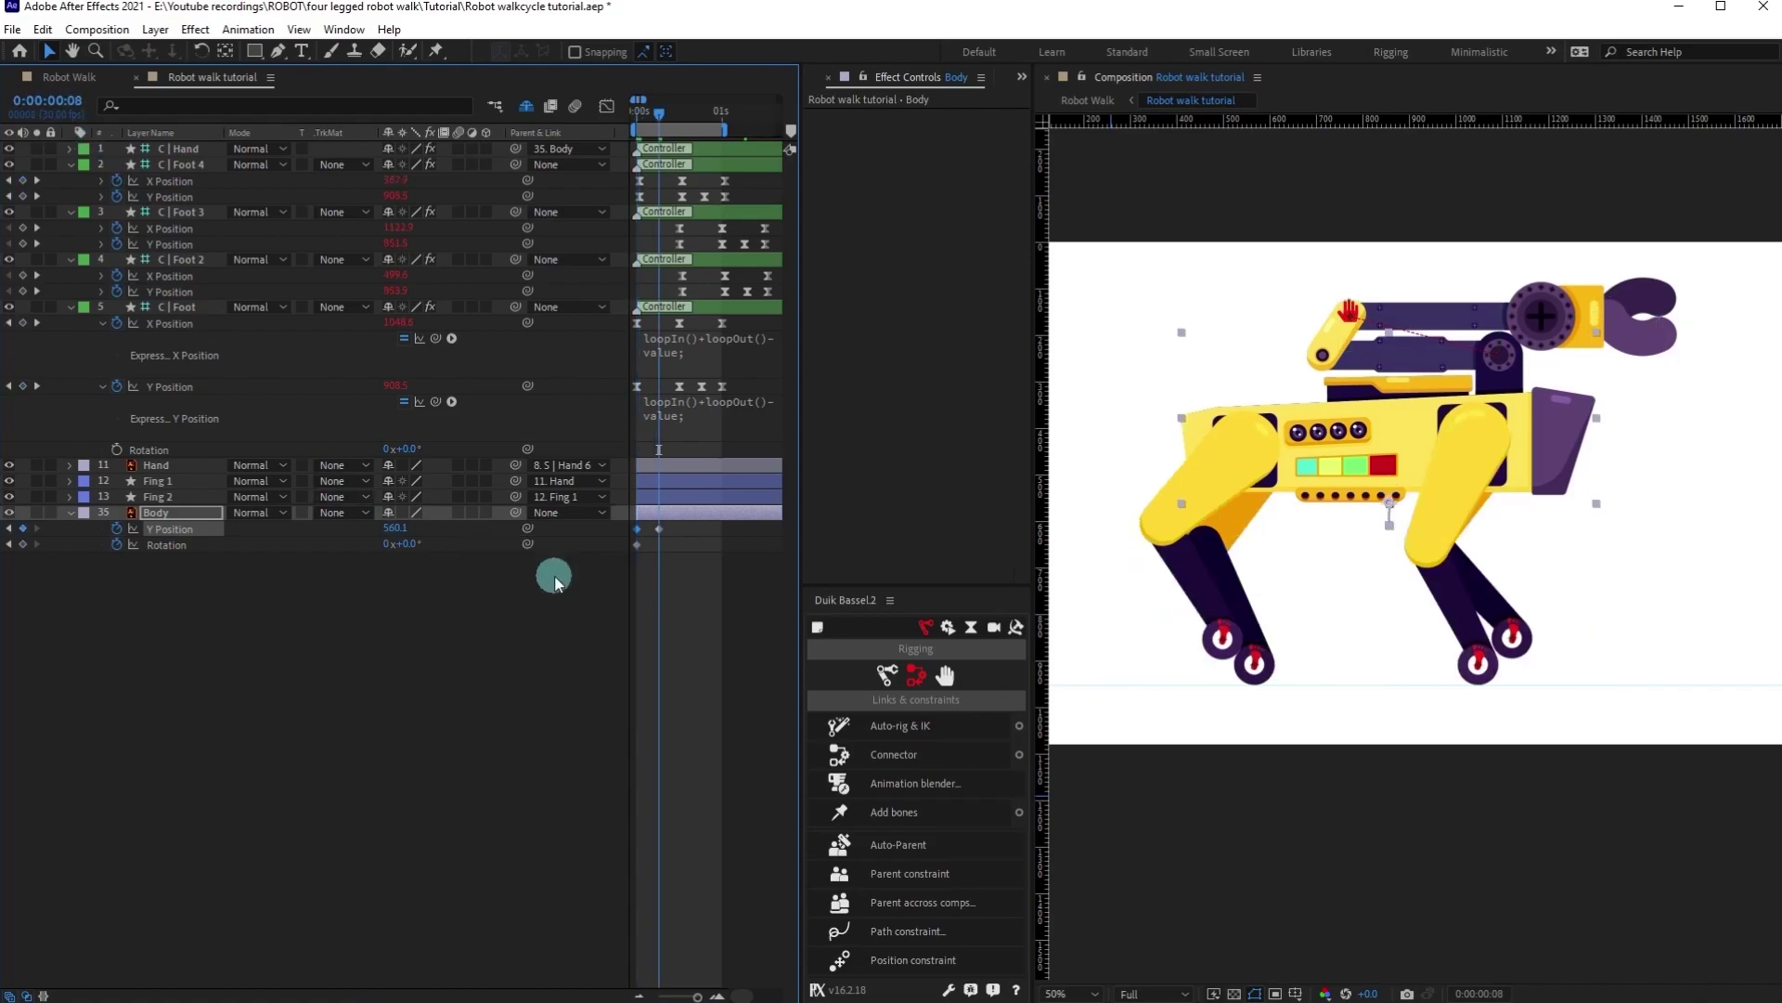
{"action": "key", "text": "="}
{"action": "left_click", "coordinate": [716, 625]}
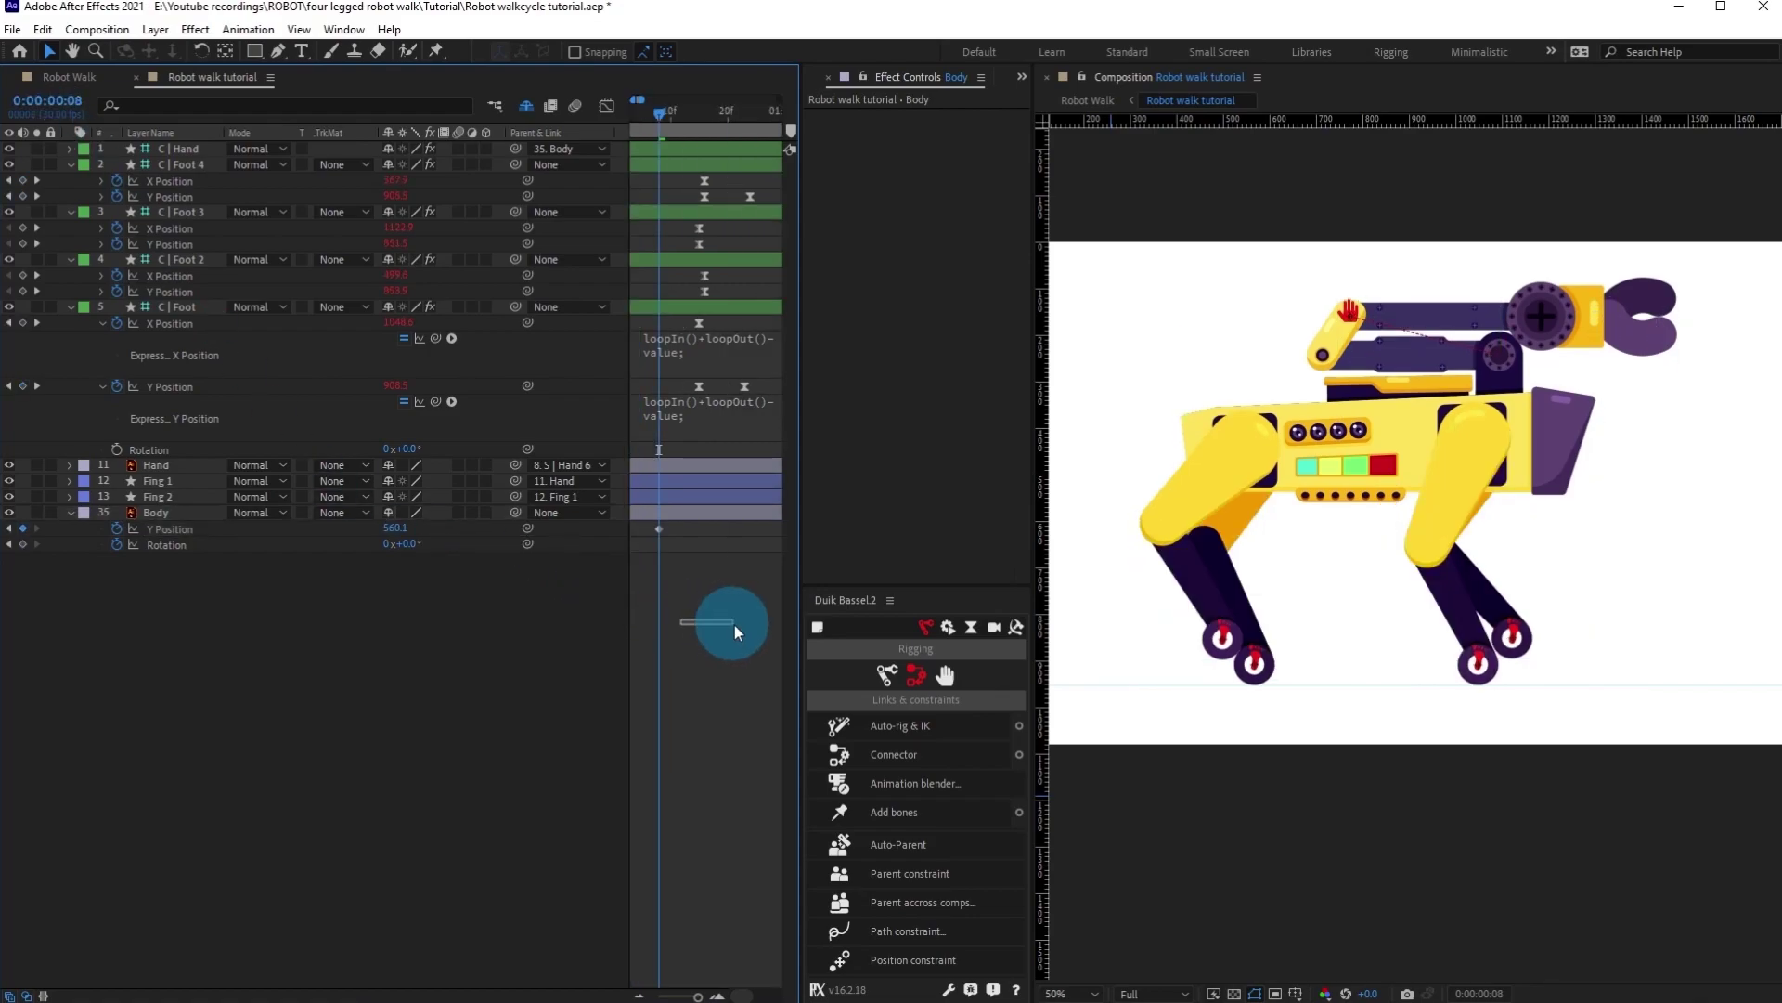
{"action": "left_click_drag", "start_coordinate": [723, 626], "coordinate": [761, 628]}
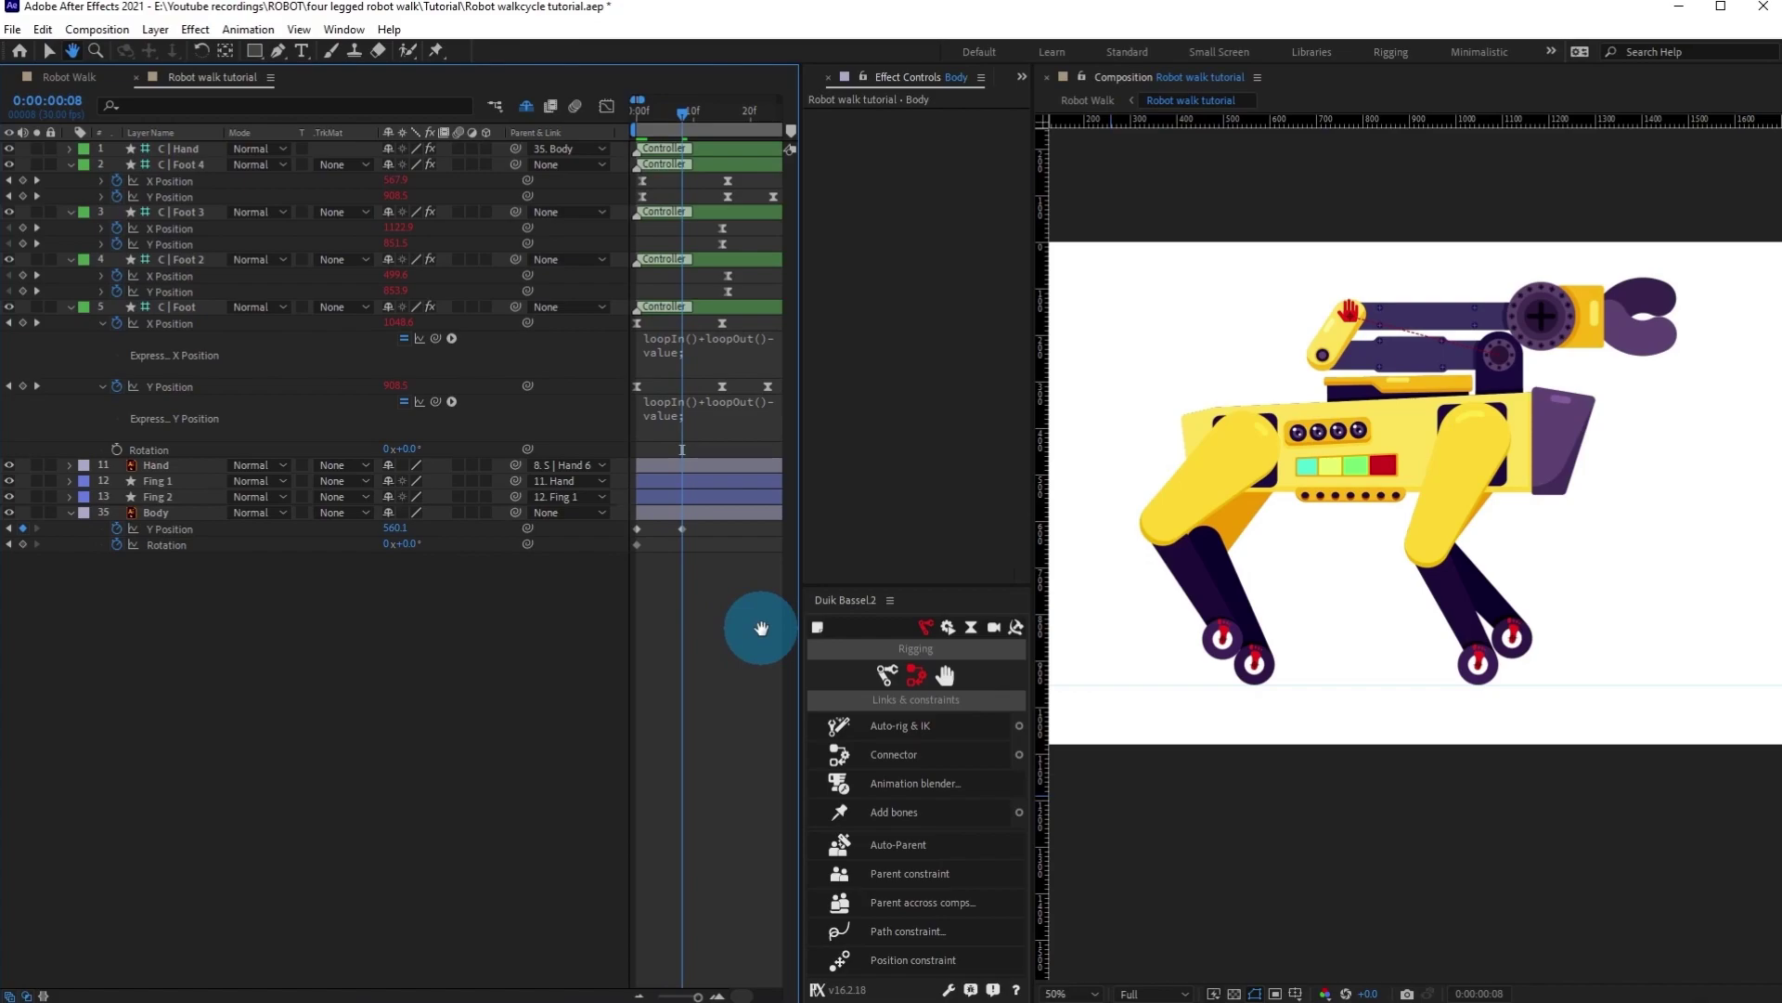
{"action": "left_click", "coordinate": [61, 104]}
{"action": "type", "text": "+7"}
{"action": "key", "text": "Return"}
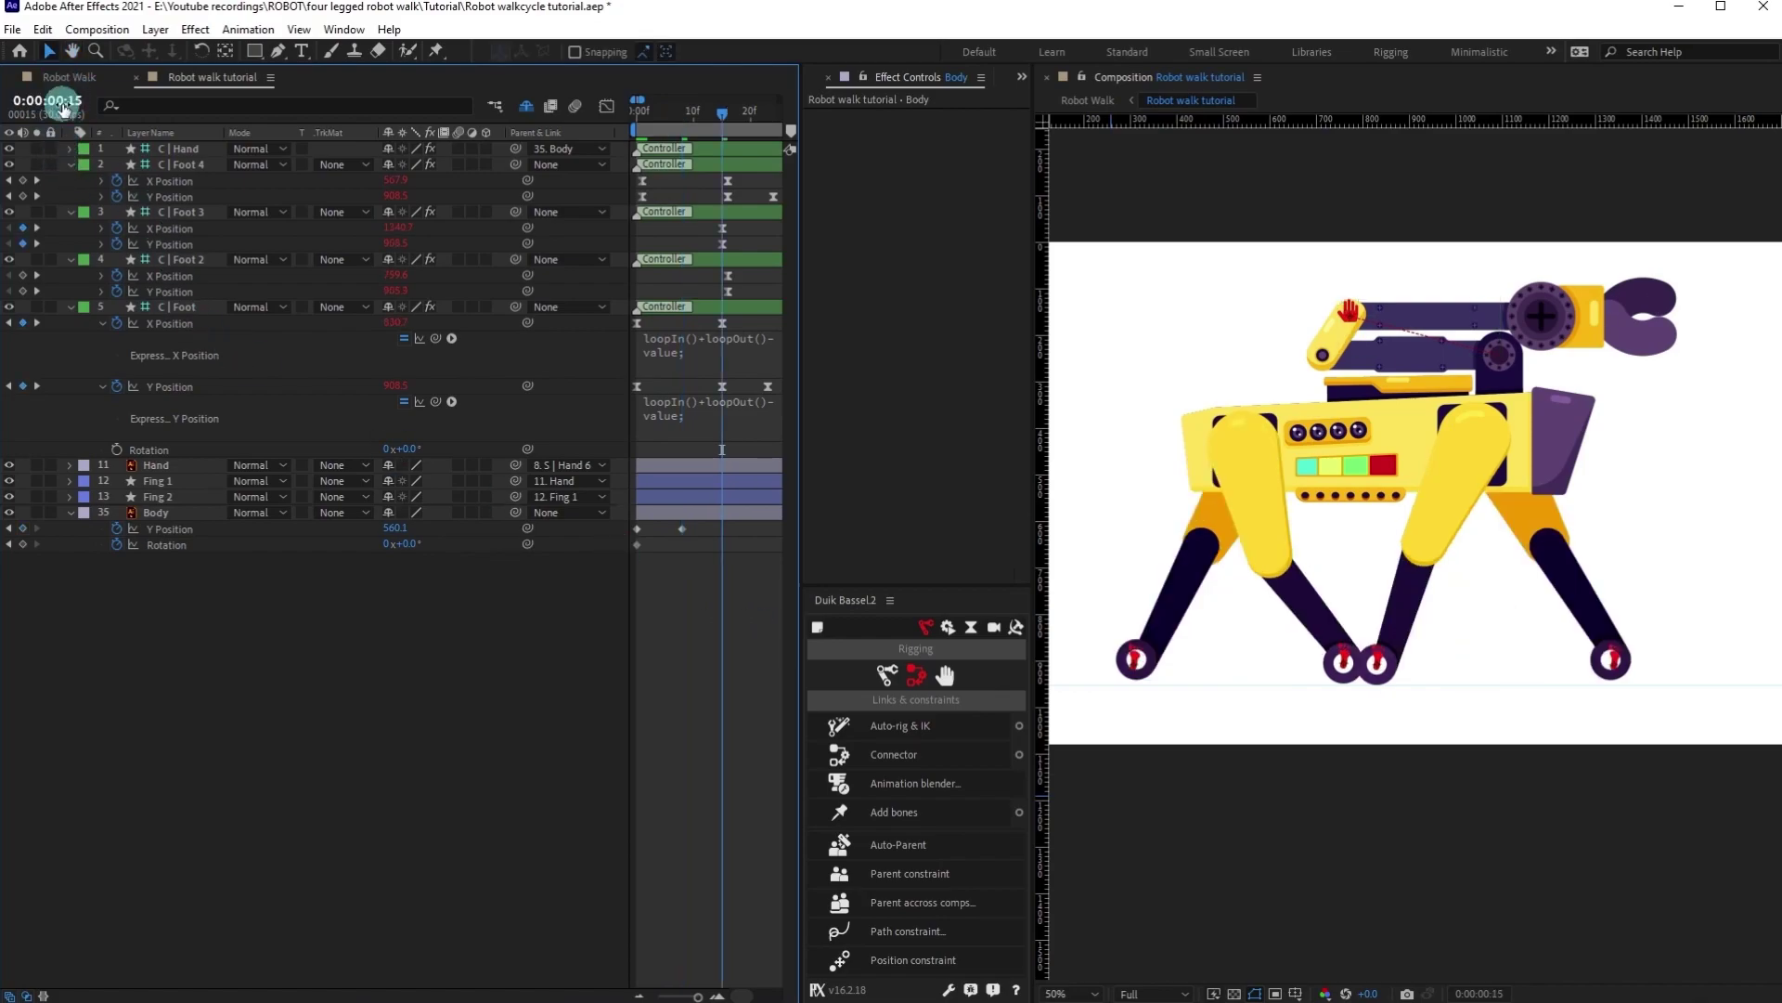
{"action": "left_click", "coordinate": [638, 529]}
{"action": "key", "text": "ctrl+c"}
{"action": "key", "text": "ctrl+v"}
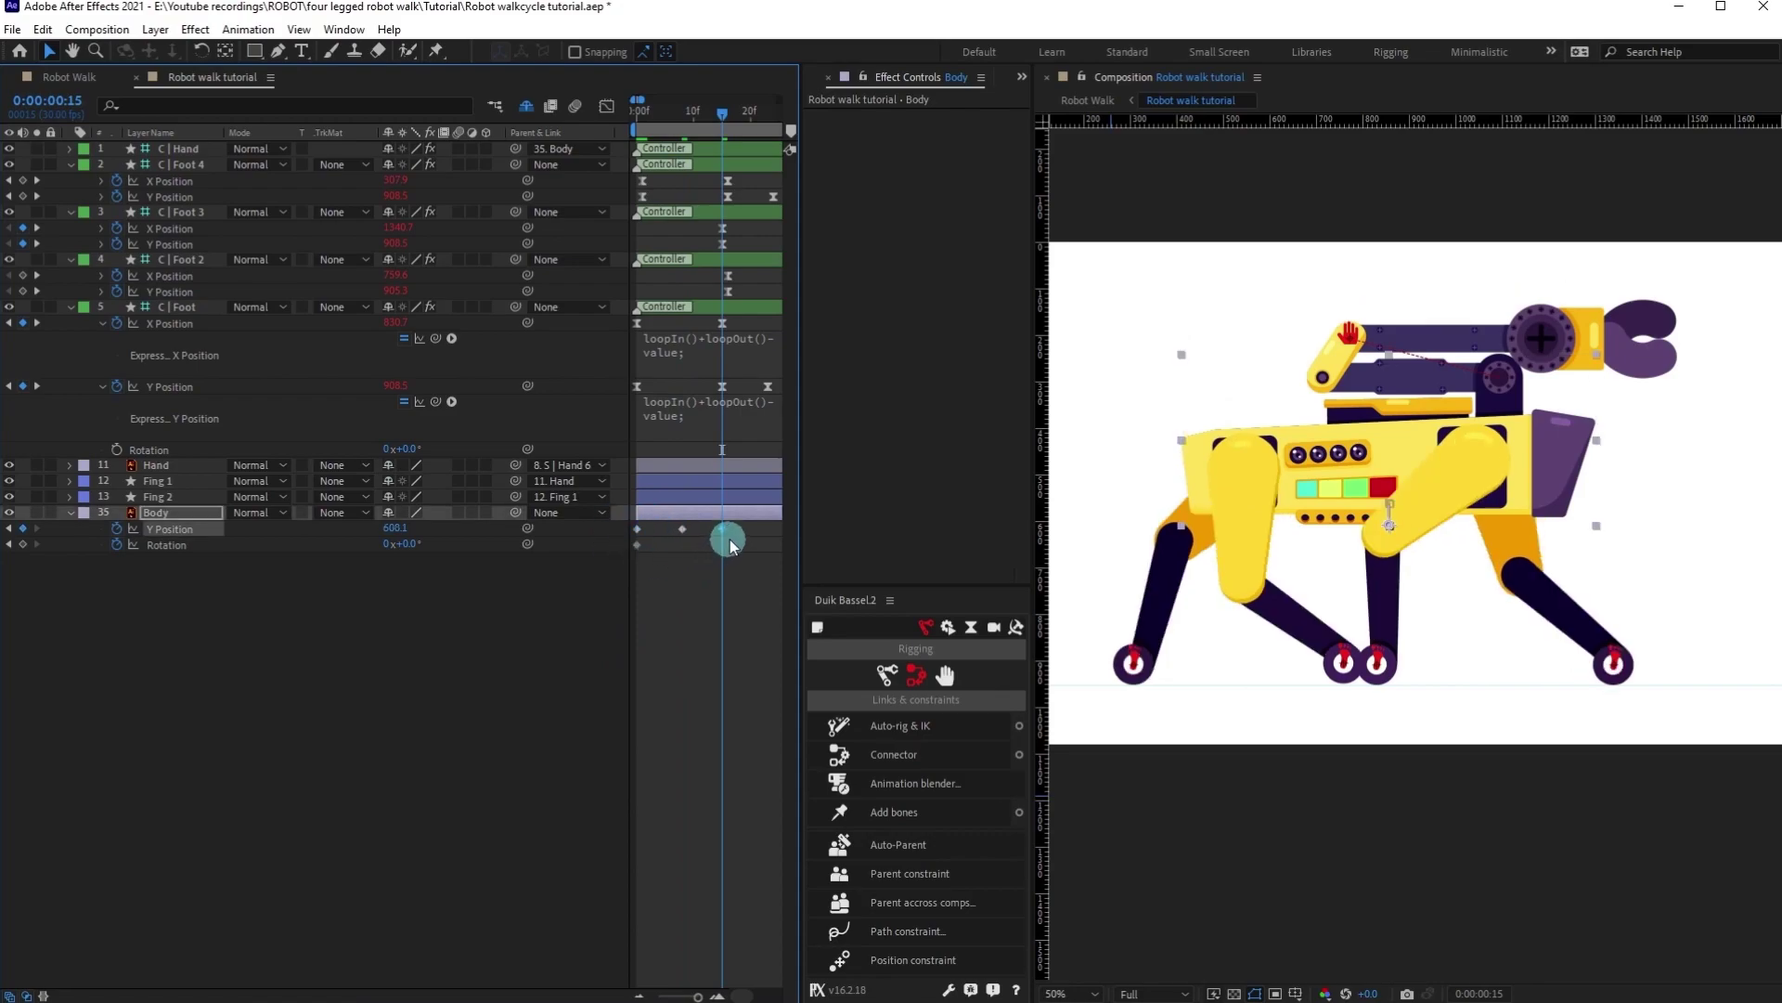
Add a Rotation keyframe to the Body layer at 0:00:00:08 and return to the first keyframe.
{"action": "key", "text": "j"}
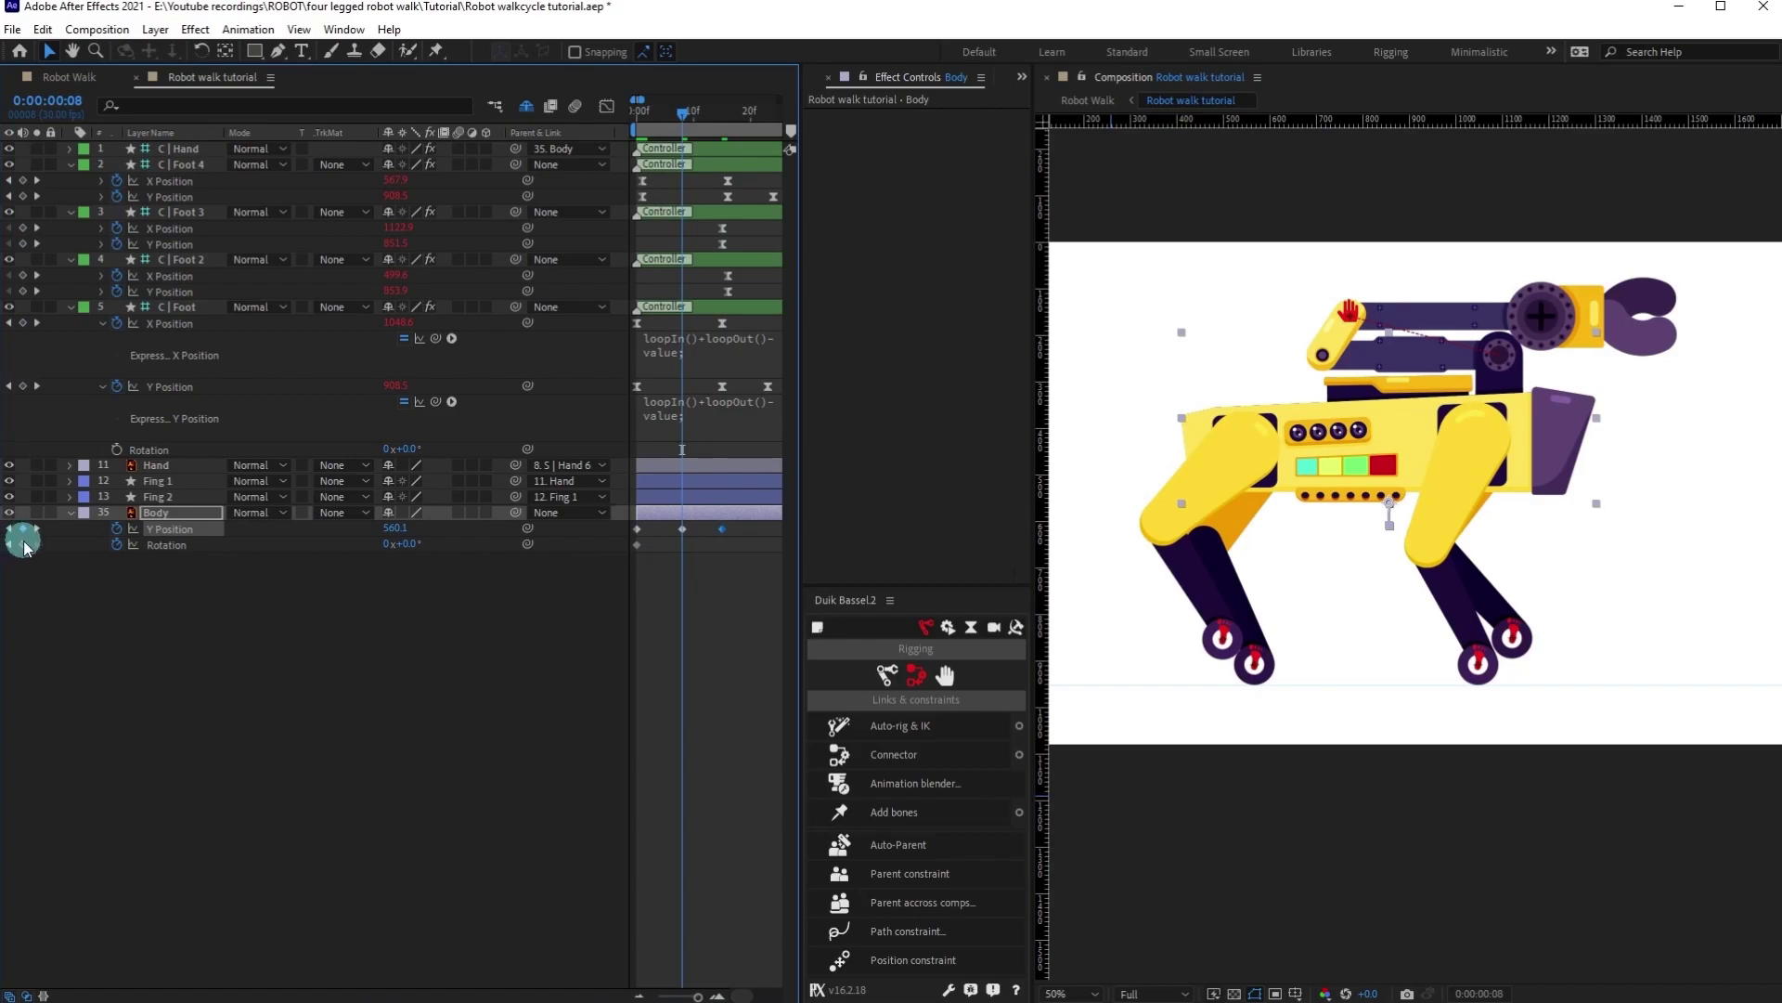
{"action": "left_click", "coordinate": [24, 544]}
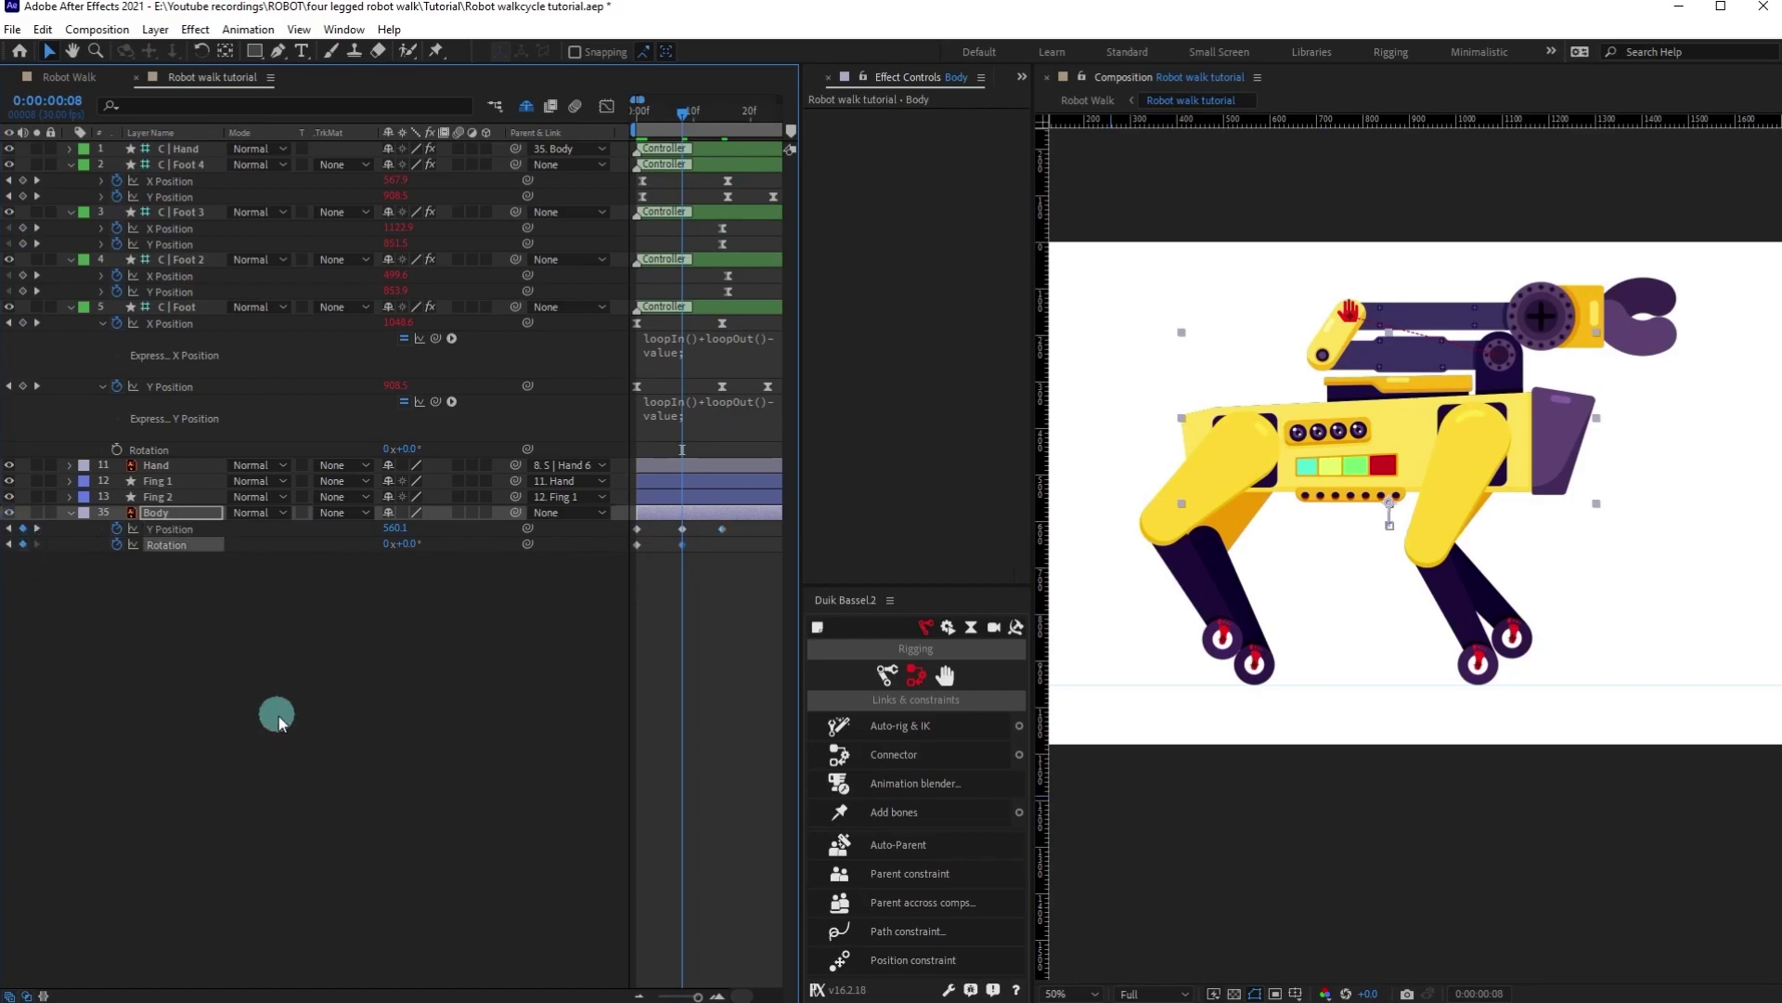
{"action": "key", "text": "j"}
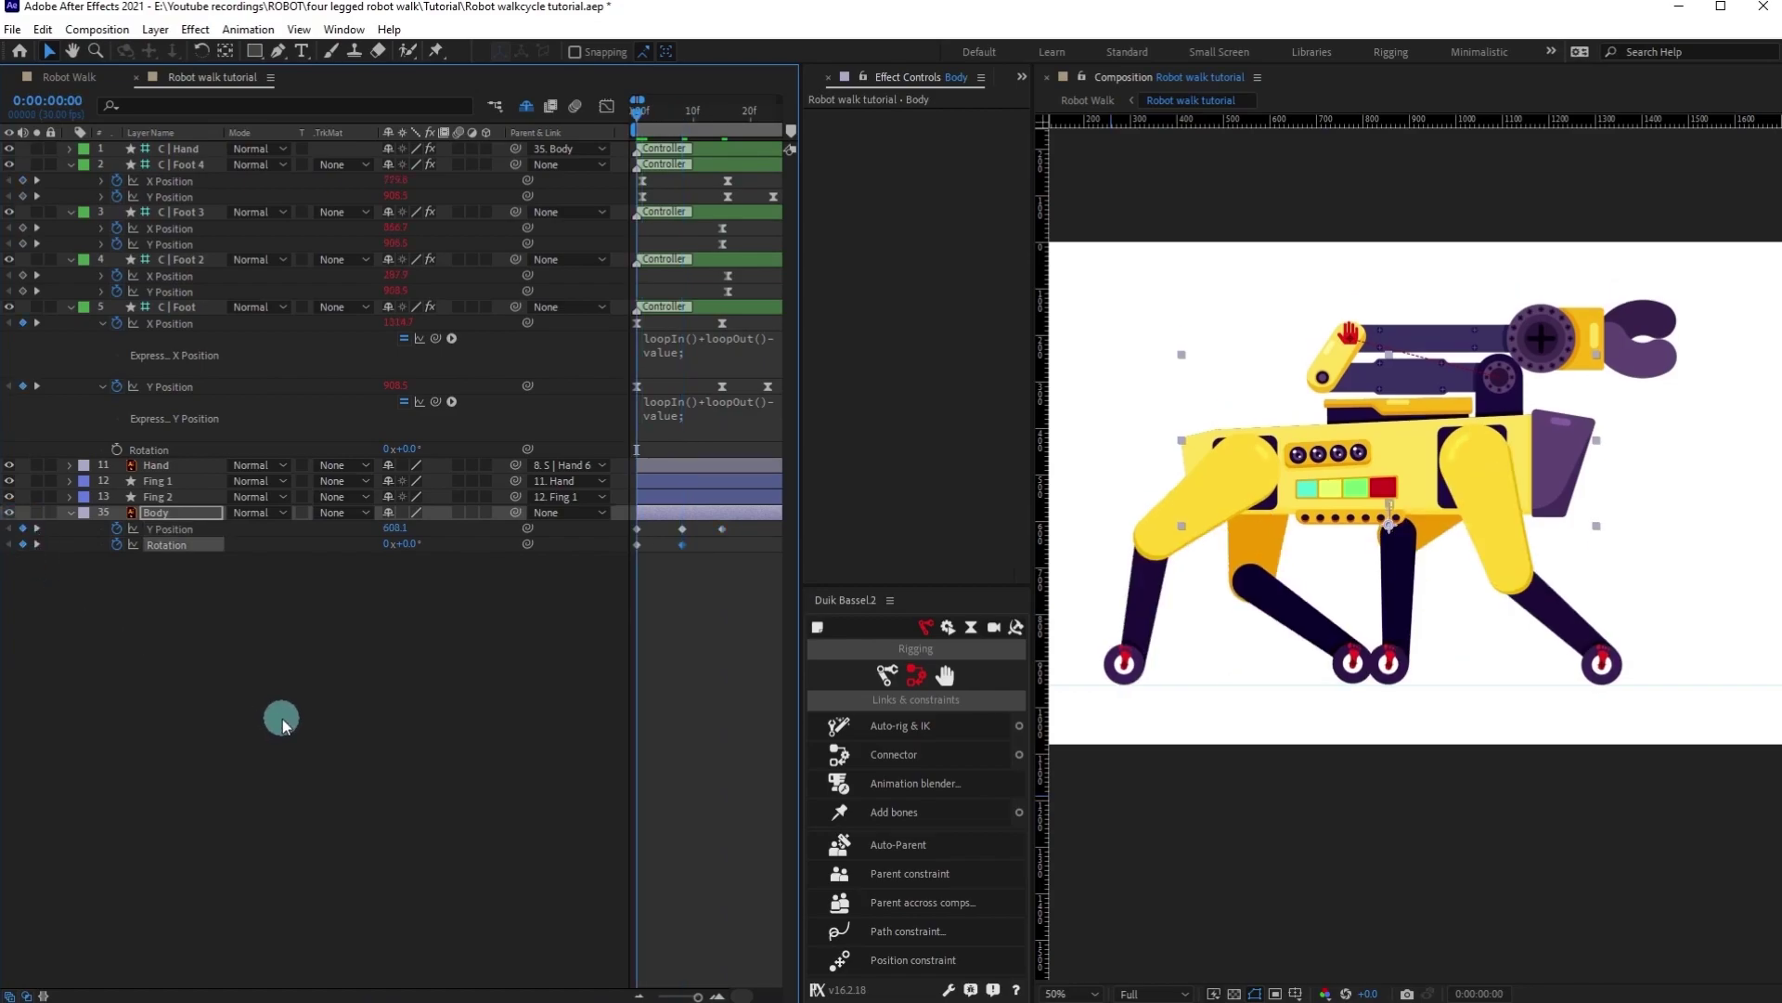
Set the Body layer's Rotation to 0.8° at 0:00:00:00 and -0.6° at 0:00:00:08.
{"action": "left_click_drag", "start_coordinate": [410, 551], "coordinate": [416, 569]}
{"action": "left_click", "coordinate": [408, 545]}
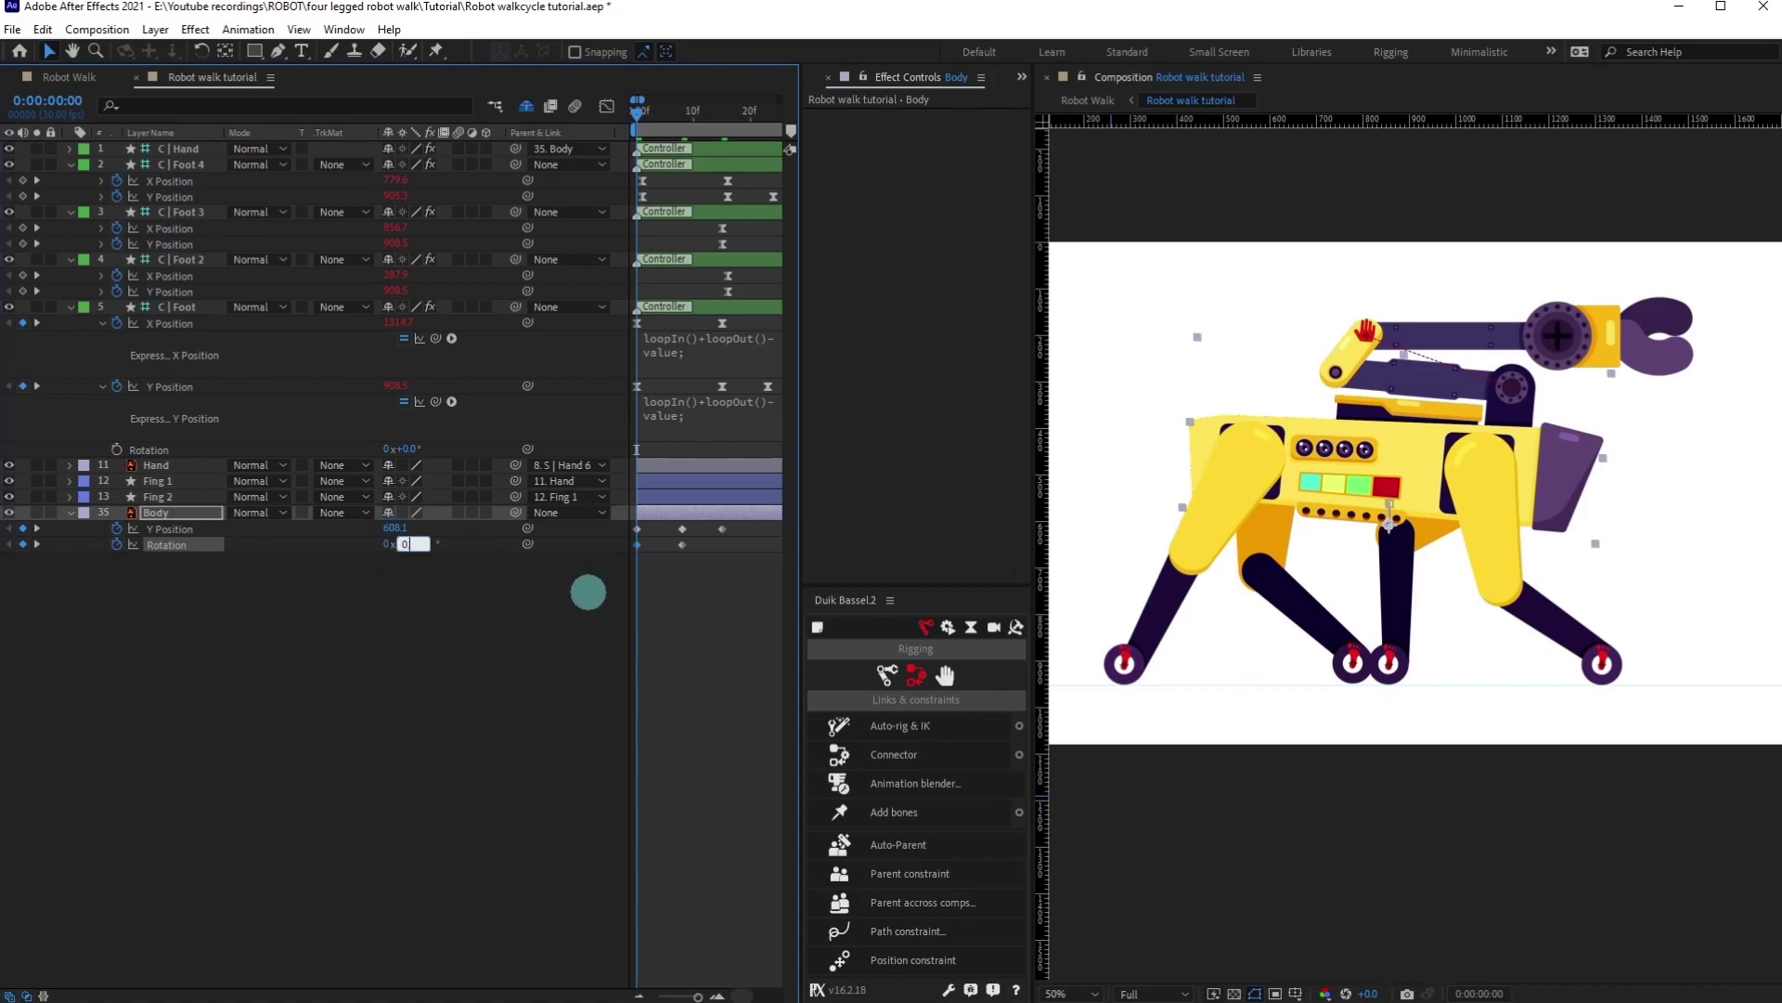
{"action": "left_click", "coordinate": [588, 599]}
{"action": "key", "text": "k"}
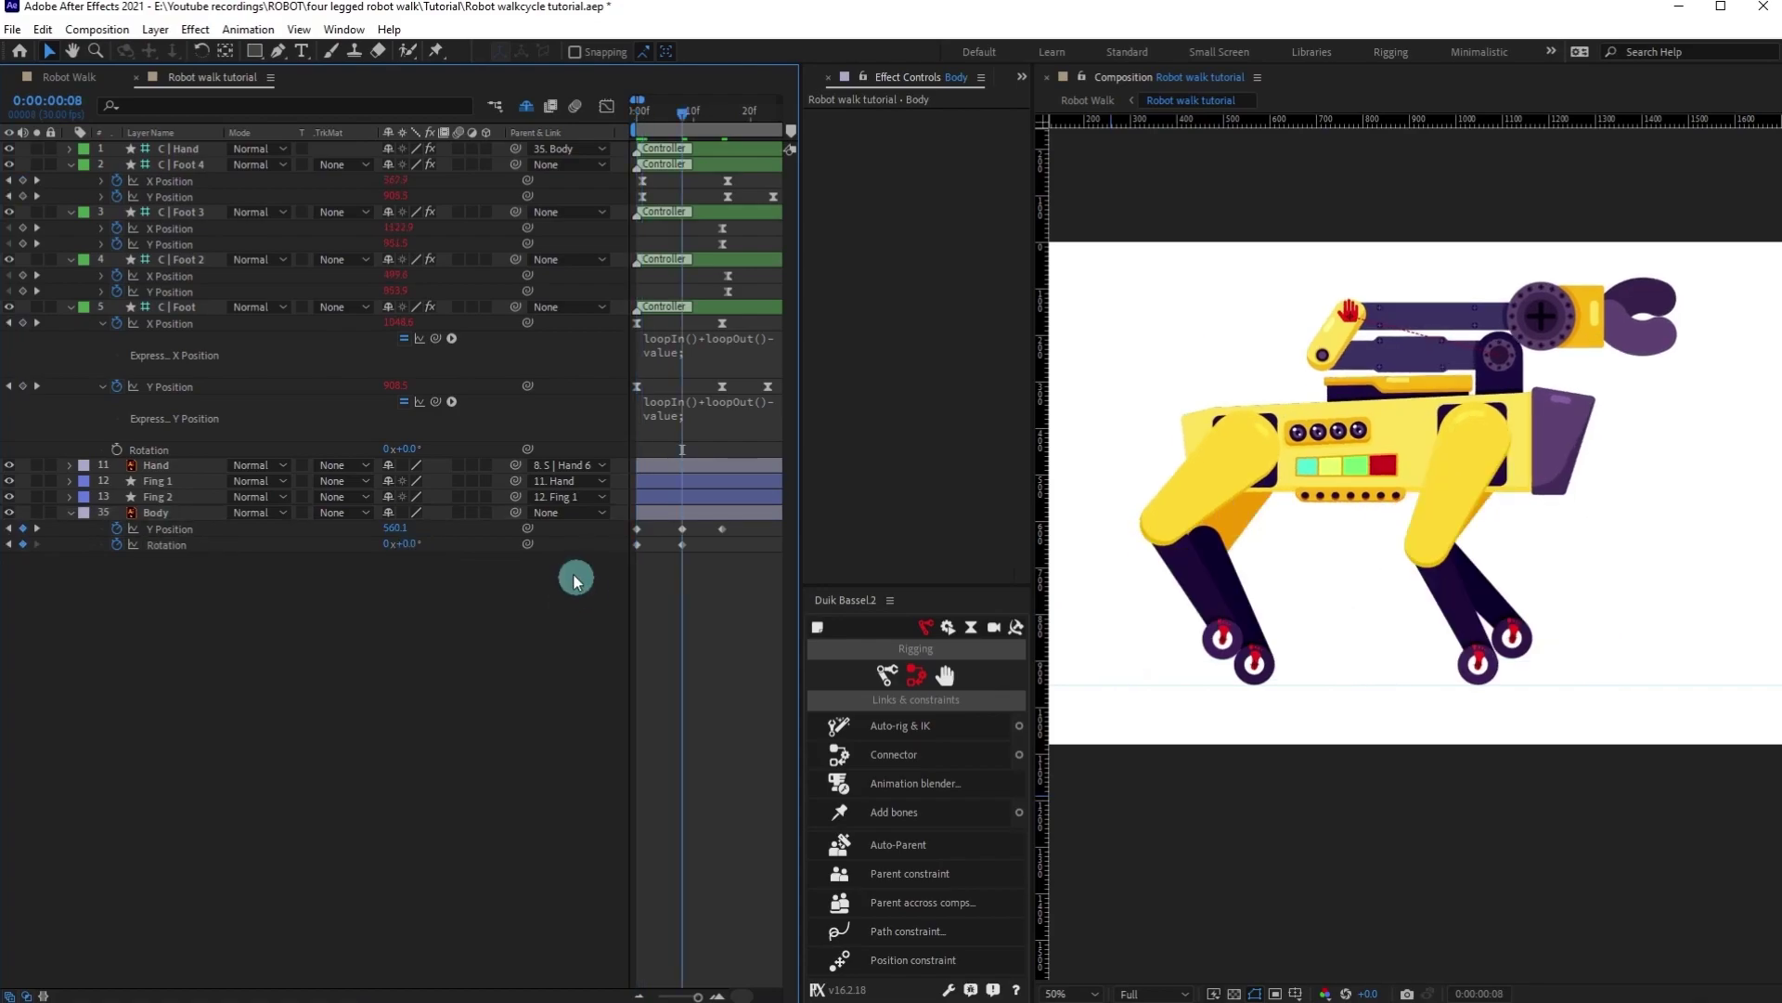
{"action": "left_click", "coordinate": [413, 545]}
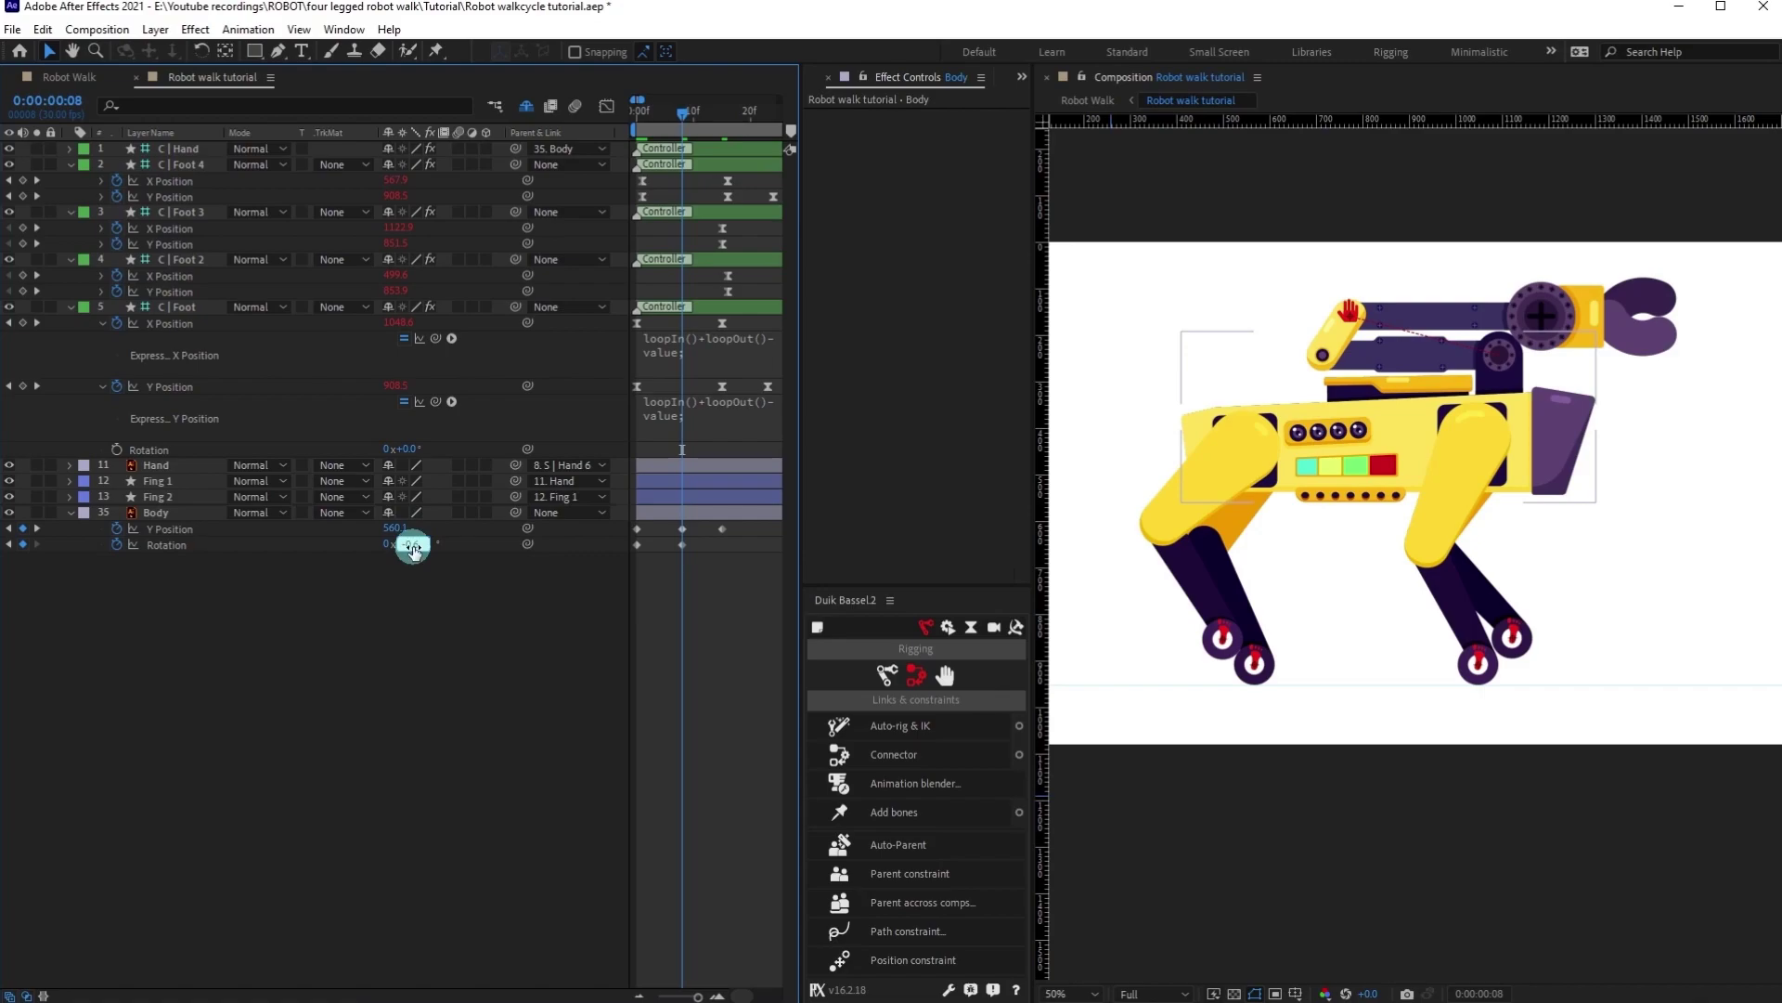
{"action": "key", "text": "Return"}
Copy the Body layer's first Rotation keyframe to 0:00:00:15 and apply Easy Ease to all its Y Position and Rotation keyframes.
{"action": "key", "text": "k"}
{"action": "left_click", "coordinate": [636, 545]}
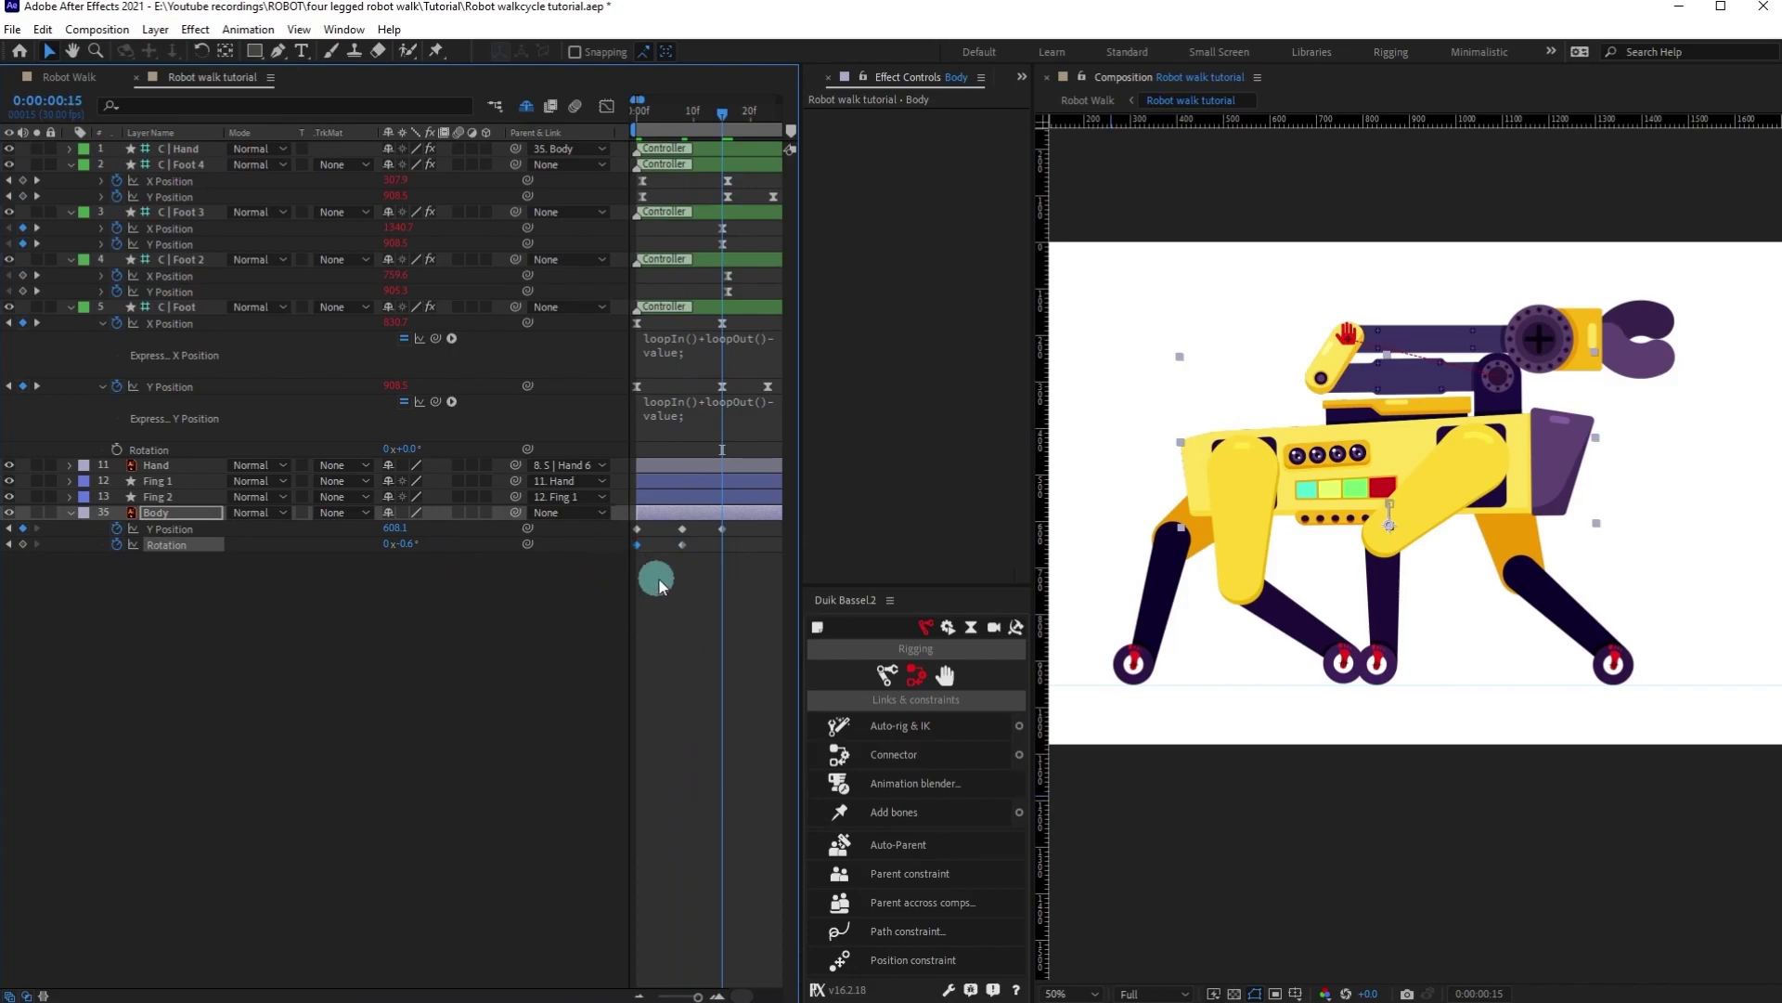
{"action": "key", "text": "ctrl+v"}
{"action": "left_click_drag", "start_coordinate": [733, 528], "coordinate": [581, 565]}
{"action": "key", "text": "F9"}
Add the expression loopIn()+loopOut()-value; to the Body layer's Y Position and Rotation.
{"action": "left_click", "coordinate": [678, 414]}
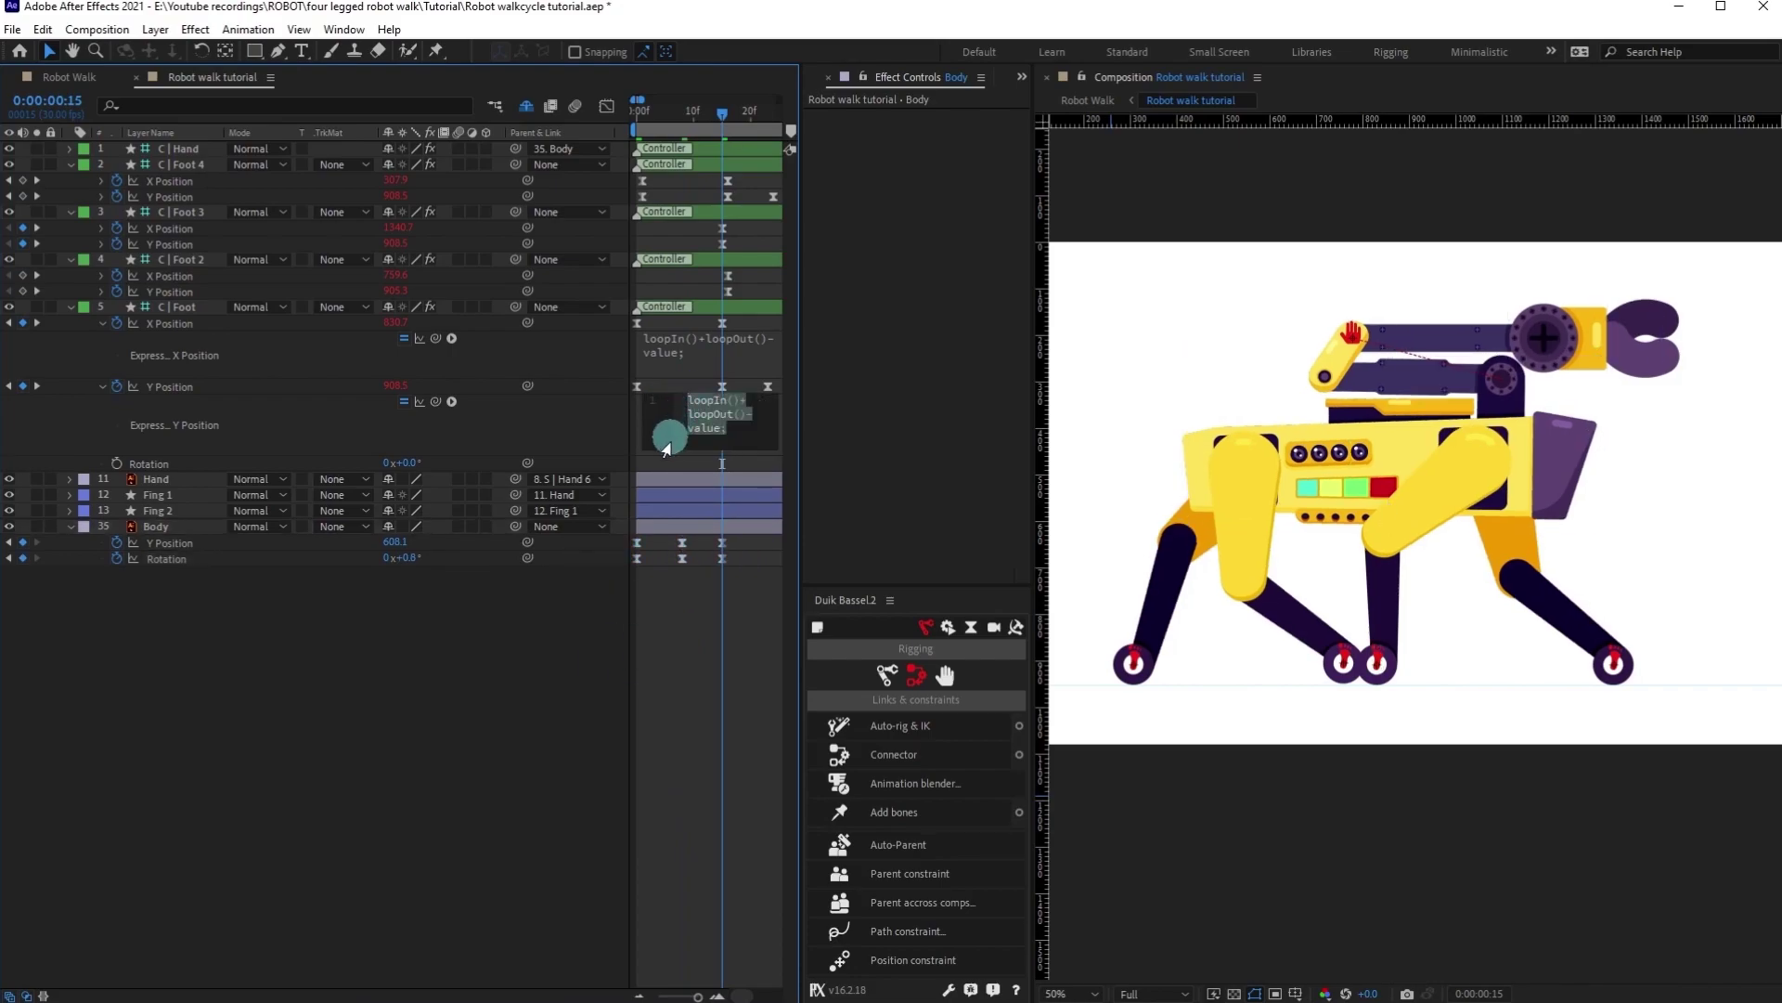
{"action": "left_click", "coordinate": [510, 648]}
{"action": "left_click", "coordinate": [139, 543]}
{"action": "type", "text": "loopIn()+loopOut()-value;"}
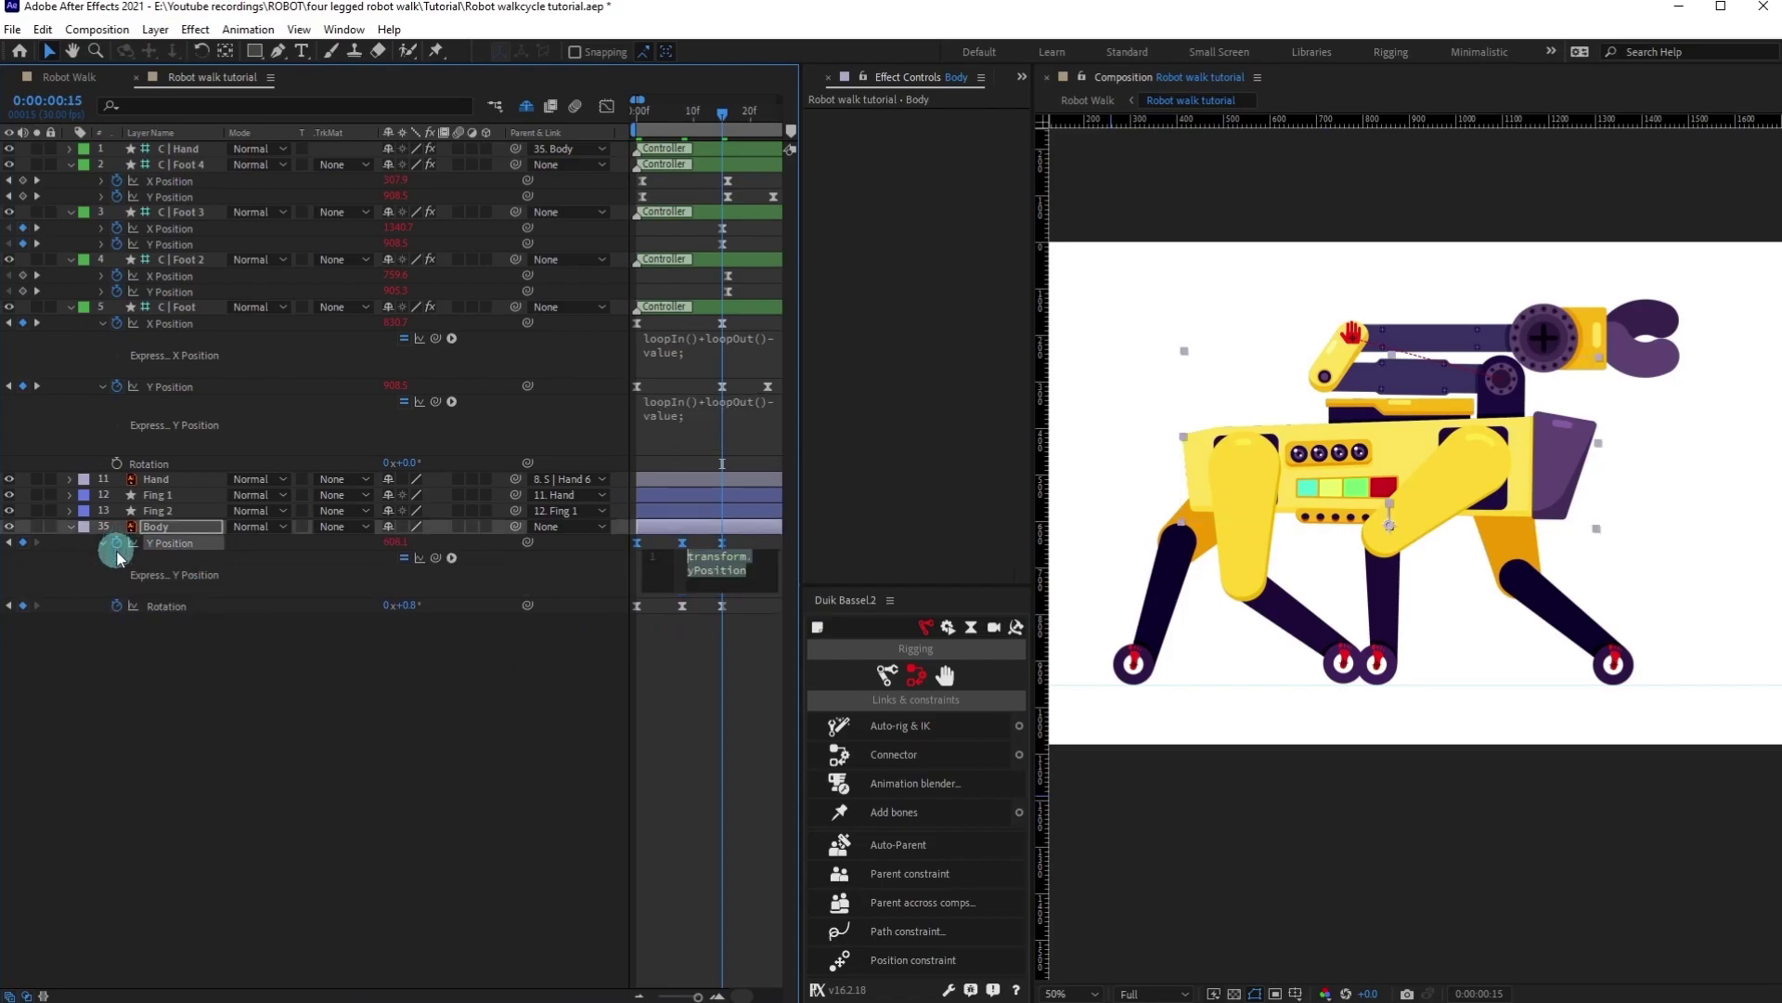
{"action": "left_click", "coordinate": [117, 606]}
{"action": "type", "text": "loopIn()+loopOut()-value;"}
{"action": "left_click", "coordinate": [377, 772]}
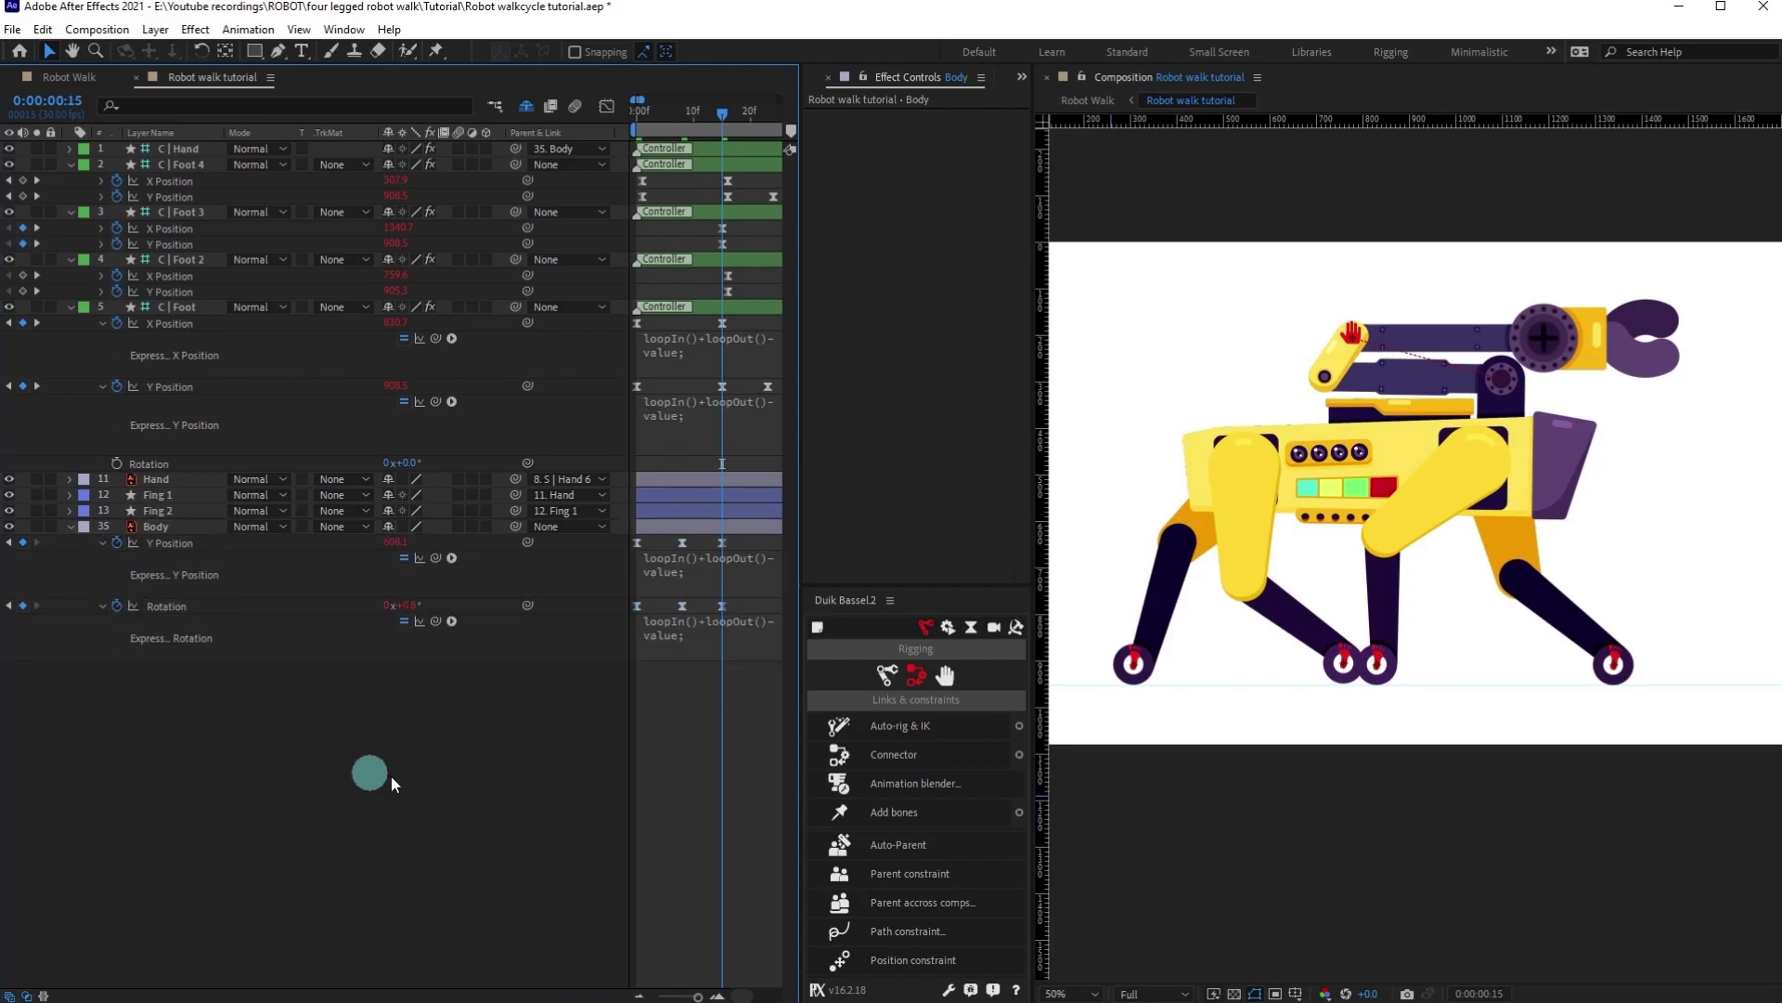
Shift all of the Body layer's Y Position and Rotation keyframes two frames so they start at 0:00:00:02.
{"action": "scroll", "coordinate": [420, 742], "scroll_direction": "right", "scroll_amount": 2}
{"action": "left_click_drag", "start_coordinate": [666, 767], "coordinate": [780, 765]}
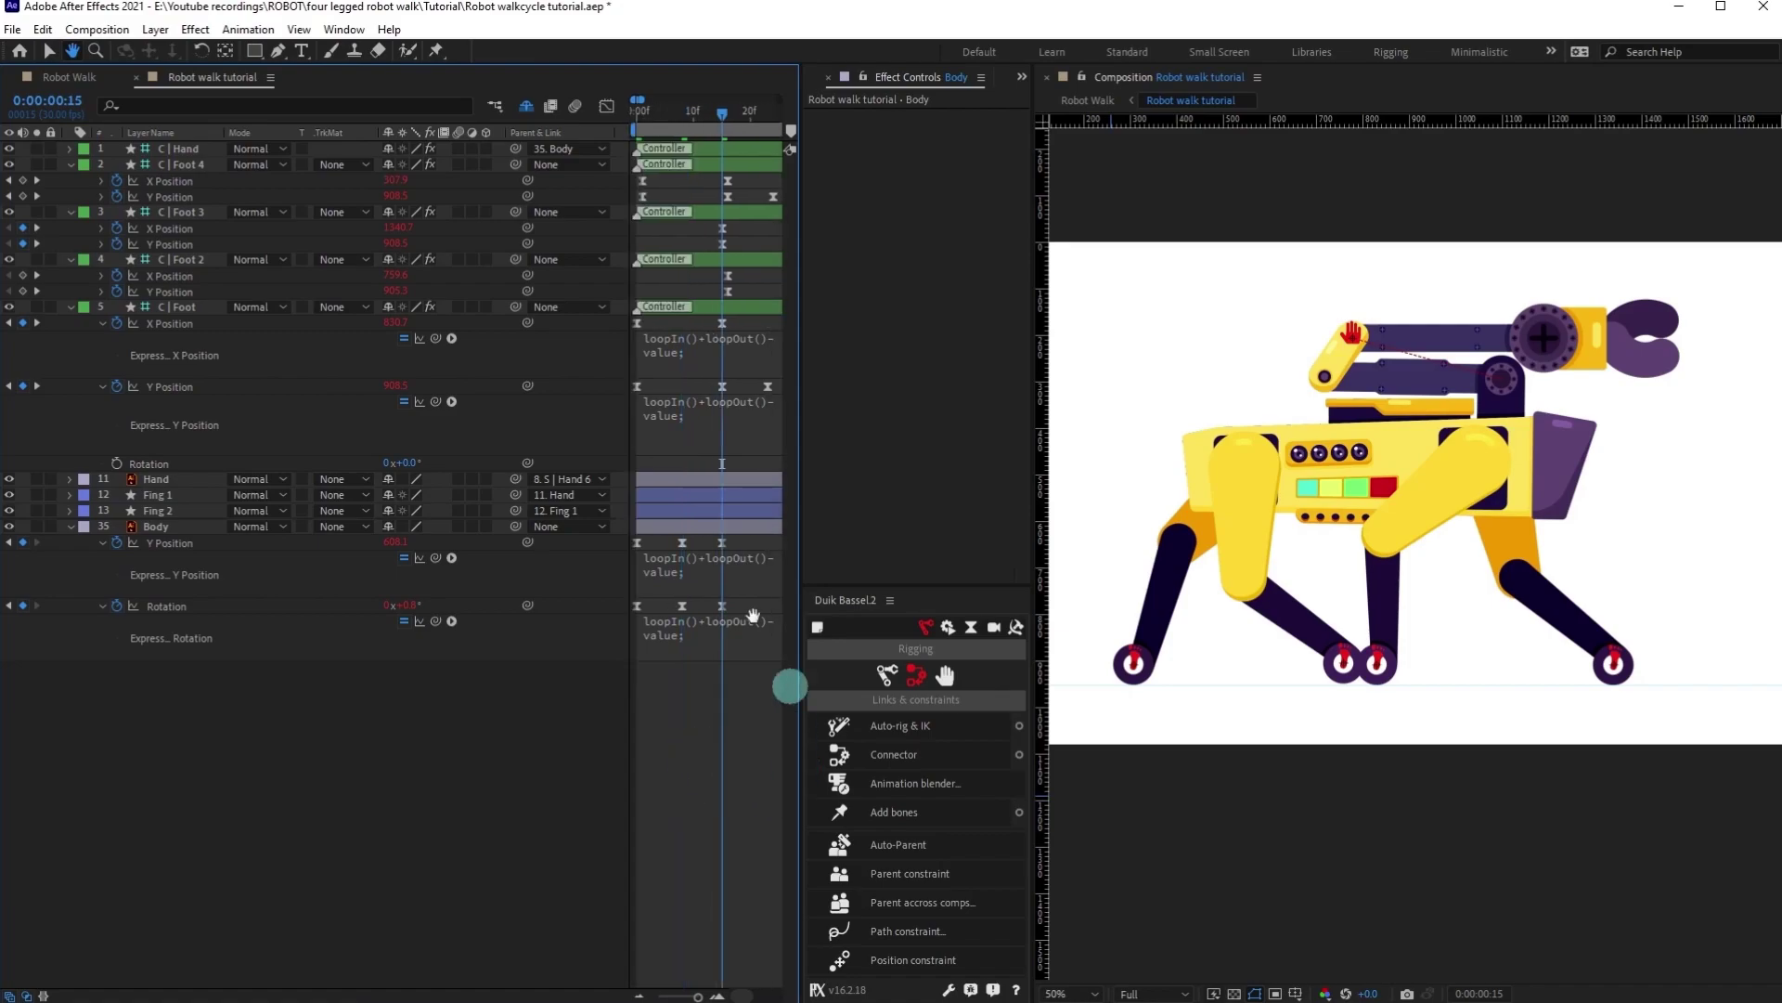
{"action": "left_click_drag", "start_coordinate": [650, 123], "coordinate": [602, 113]}
{"action": "left_click_drag", "start_coordinate": [733, 539], "coordinate": [582, 635]}
{"action": "key", "text": "equal"}
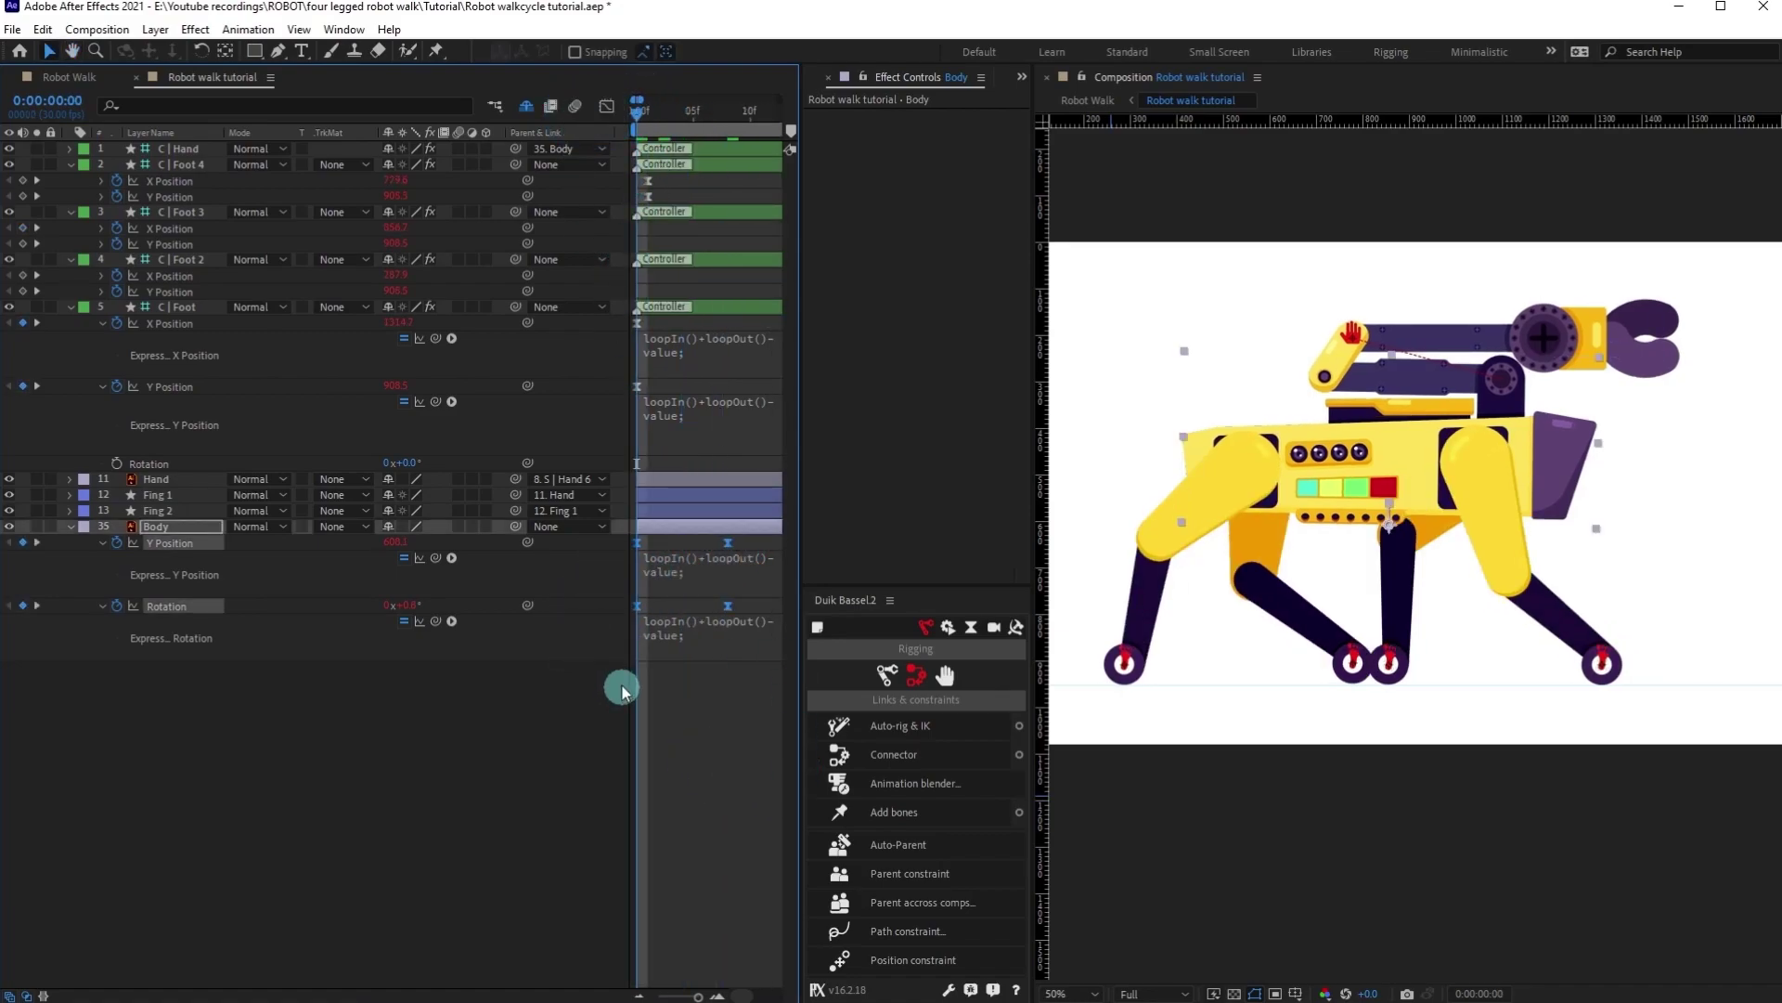
{"action": "key", "text": "space"}
{"action": "left_click_drag", "start_coordinate": [638, 607], "coordinate": [657, 609]}
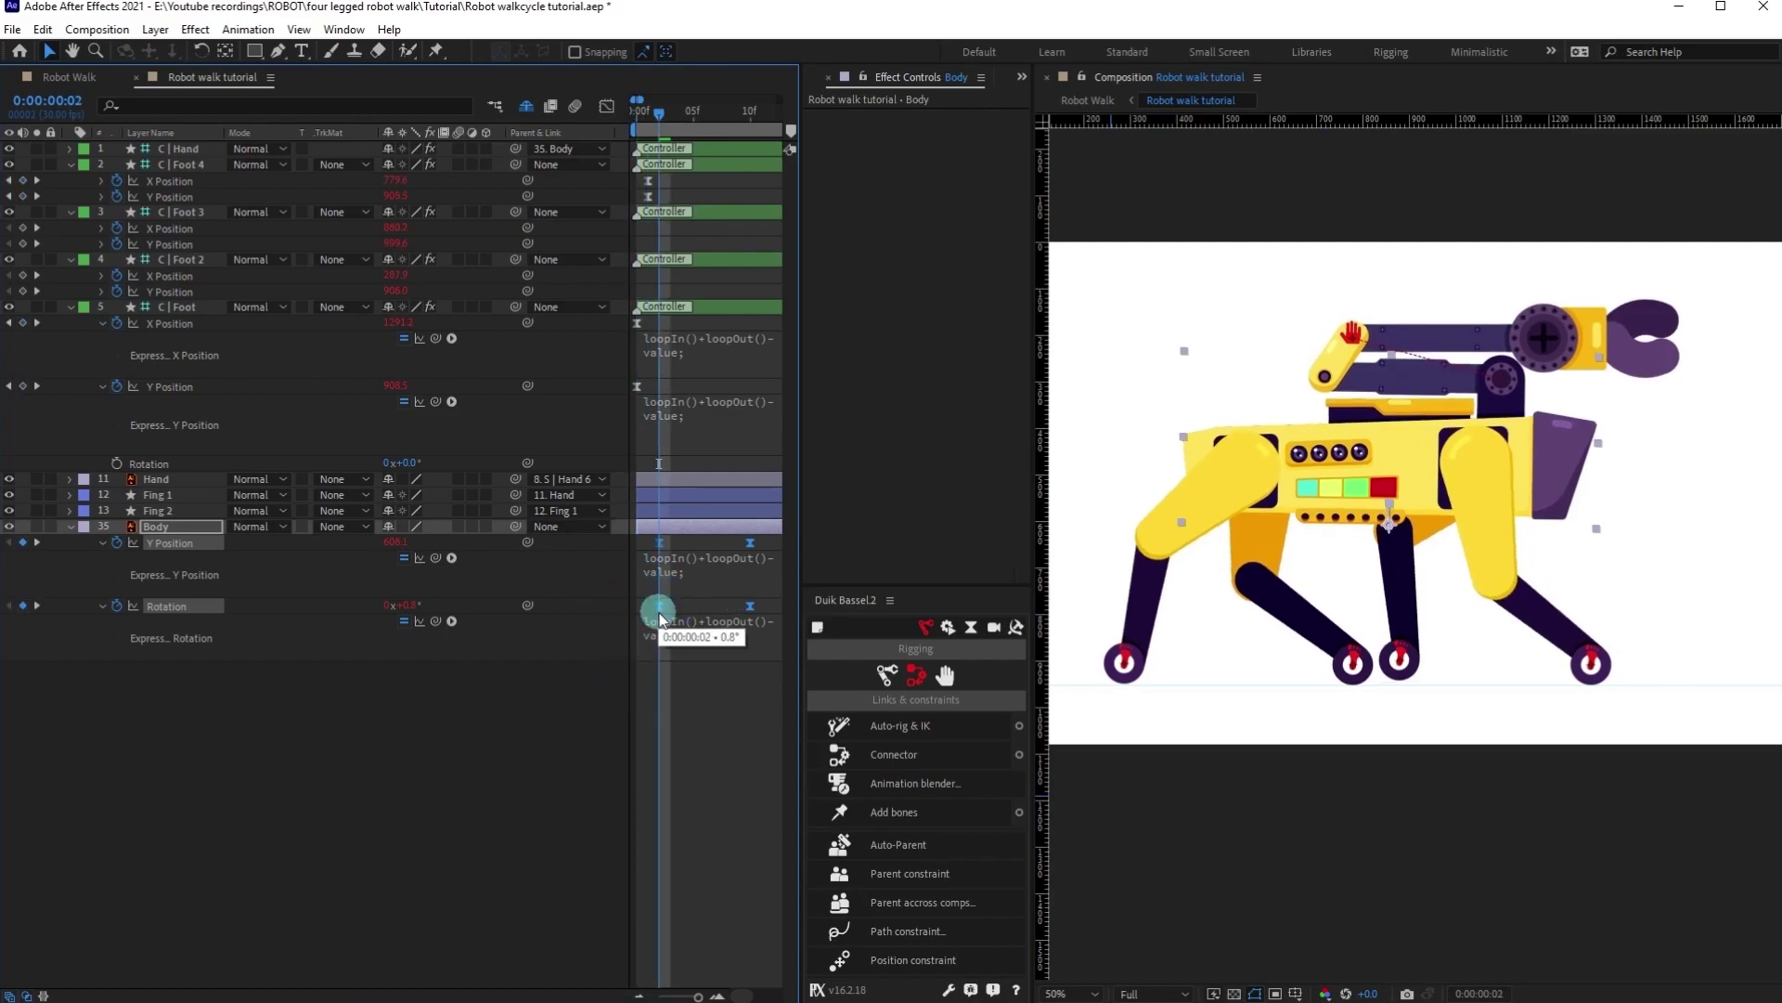
Delay only the Body layer's Rotation keyframes by one more frame so they start at 0:00:00:03.
{"action": "key", "text": "Page_Down"}
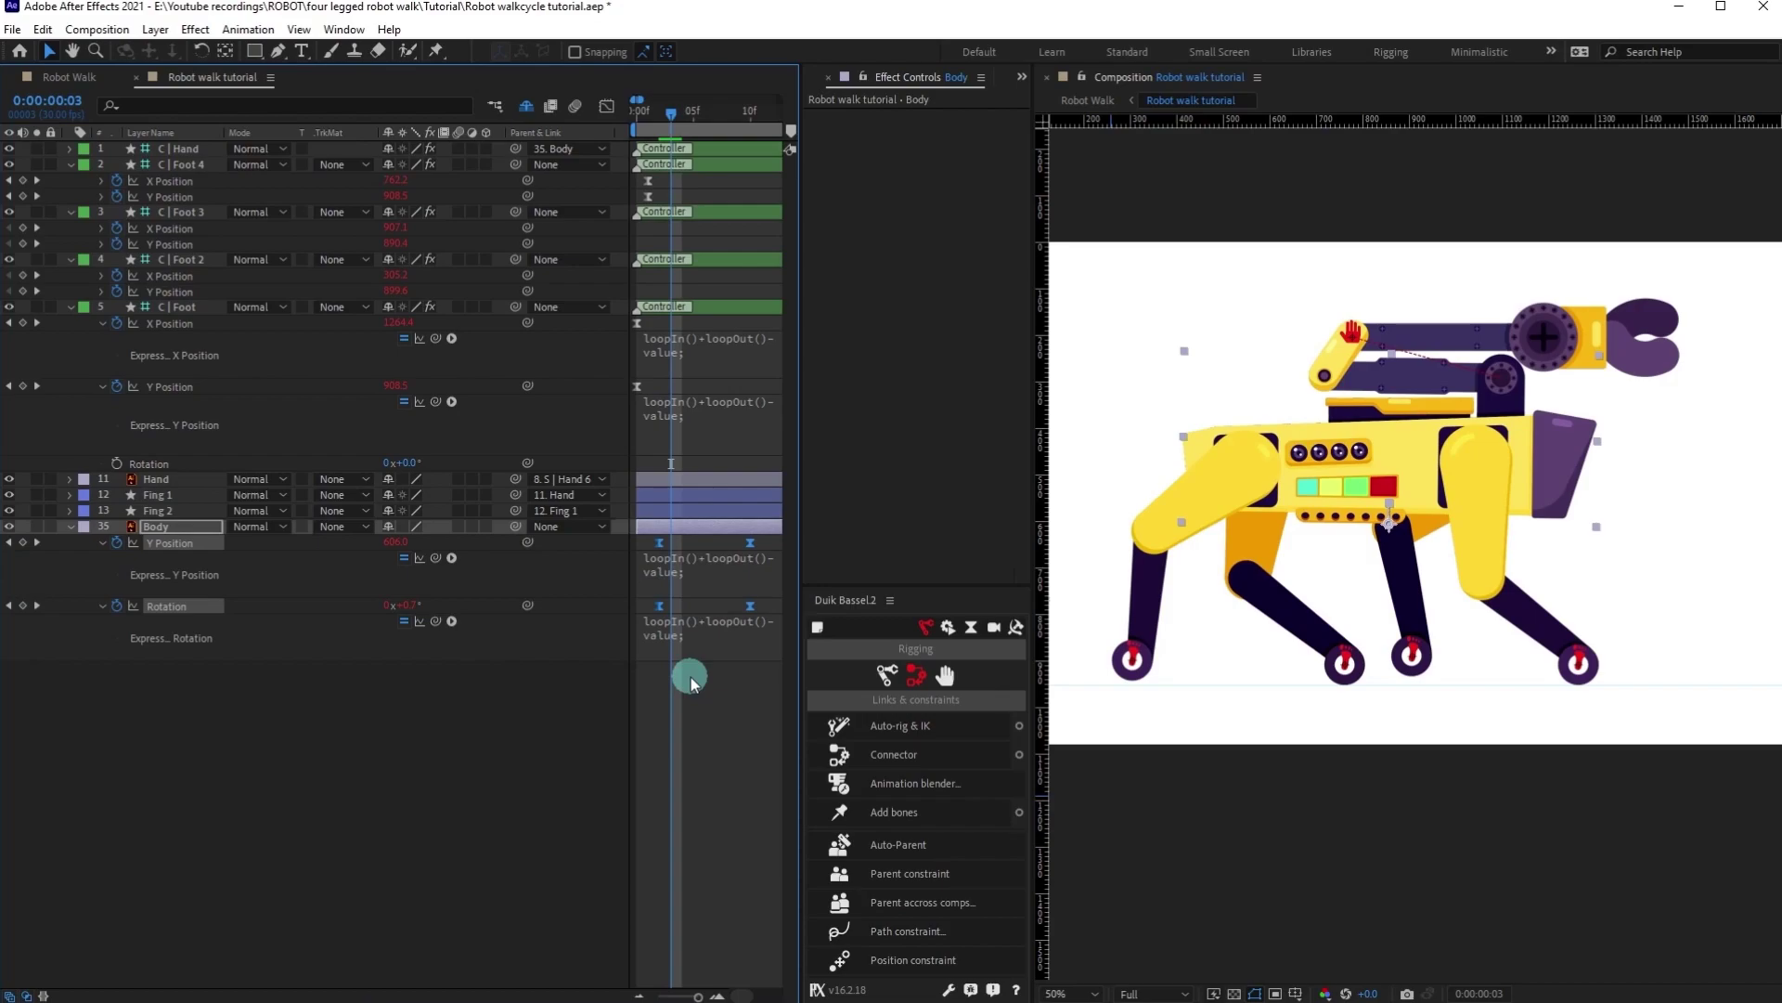
{"action": "key", "text": "minus"}
{"action": "key", "text": "minus"}
{"action": "left_click_drag", "start_coordinate": [734, 605], "coordinate": [619, 627]}
{"action": "key", "text": "equal"}
{"action": "key", "text": "equal"}
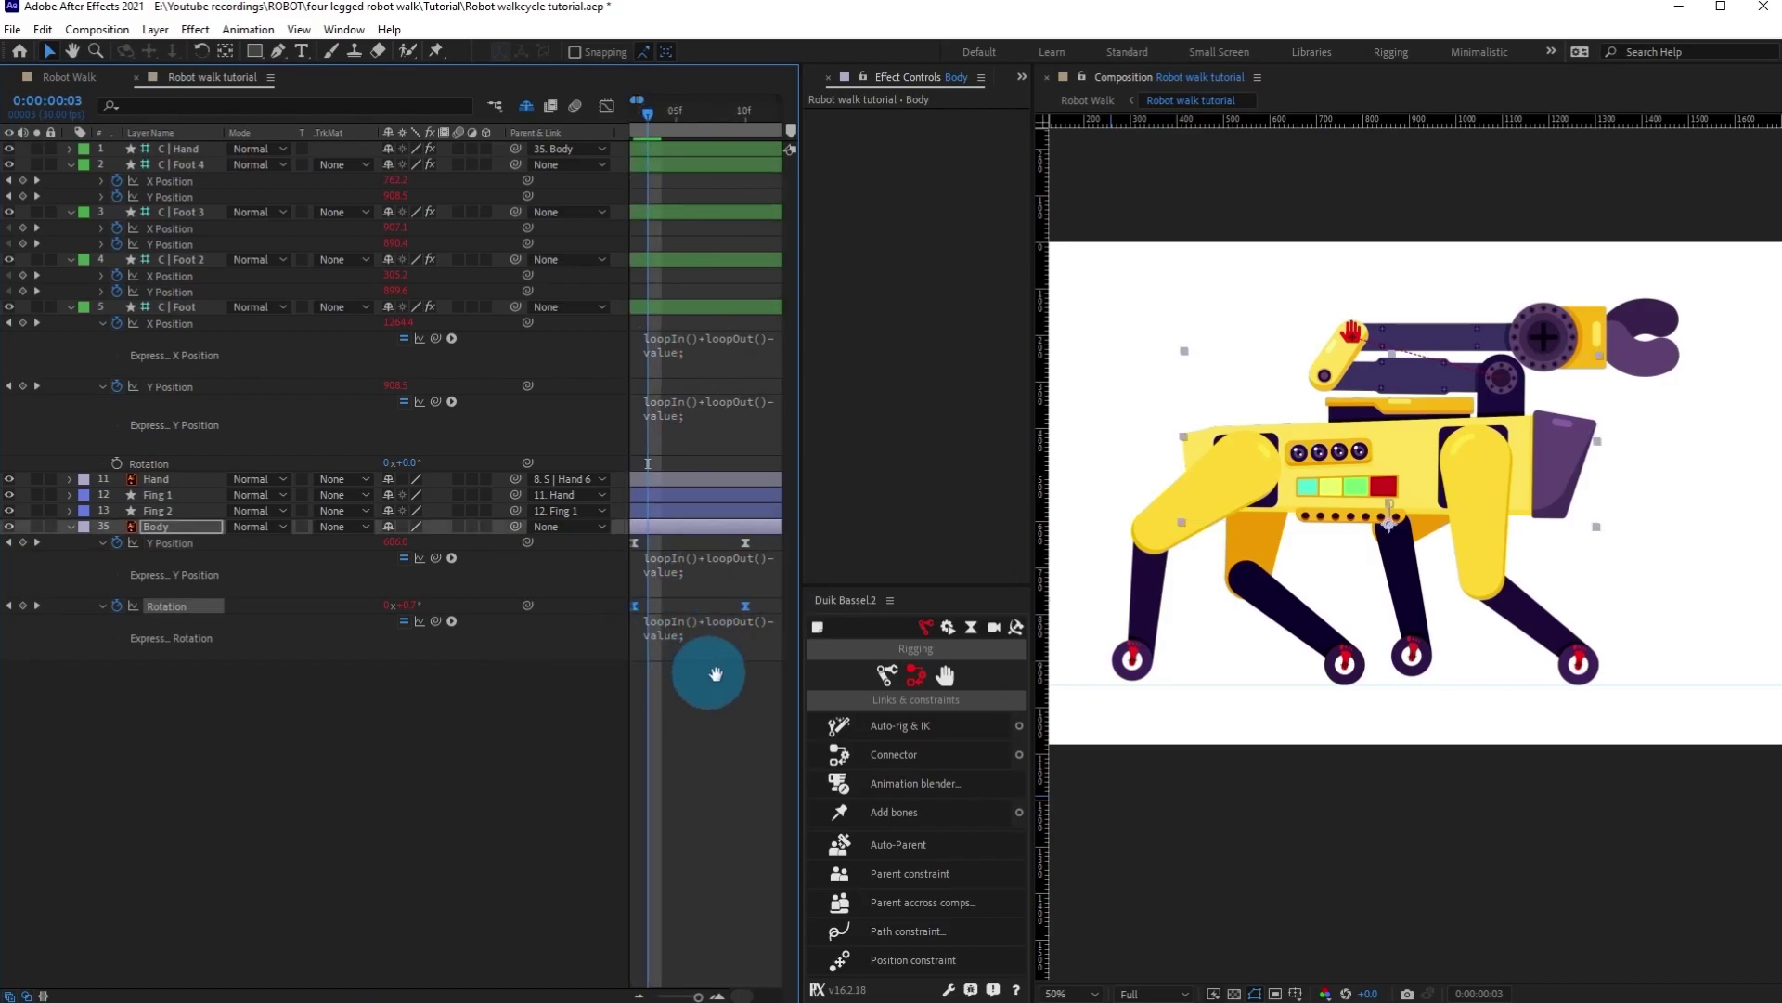
{"action": "key", "text": "v"}
{"action": "left_click", "coordinate": [665, 608]}
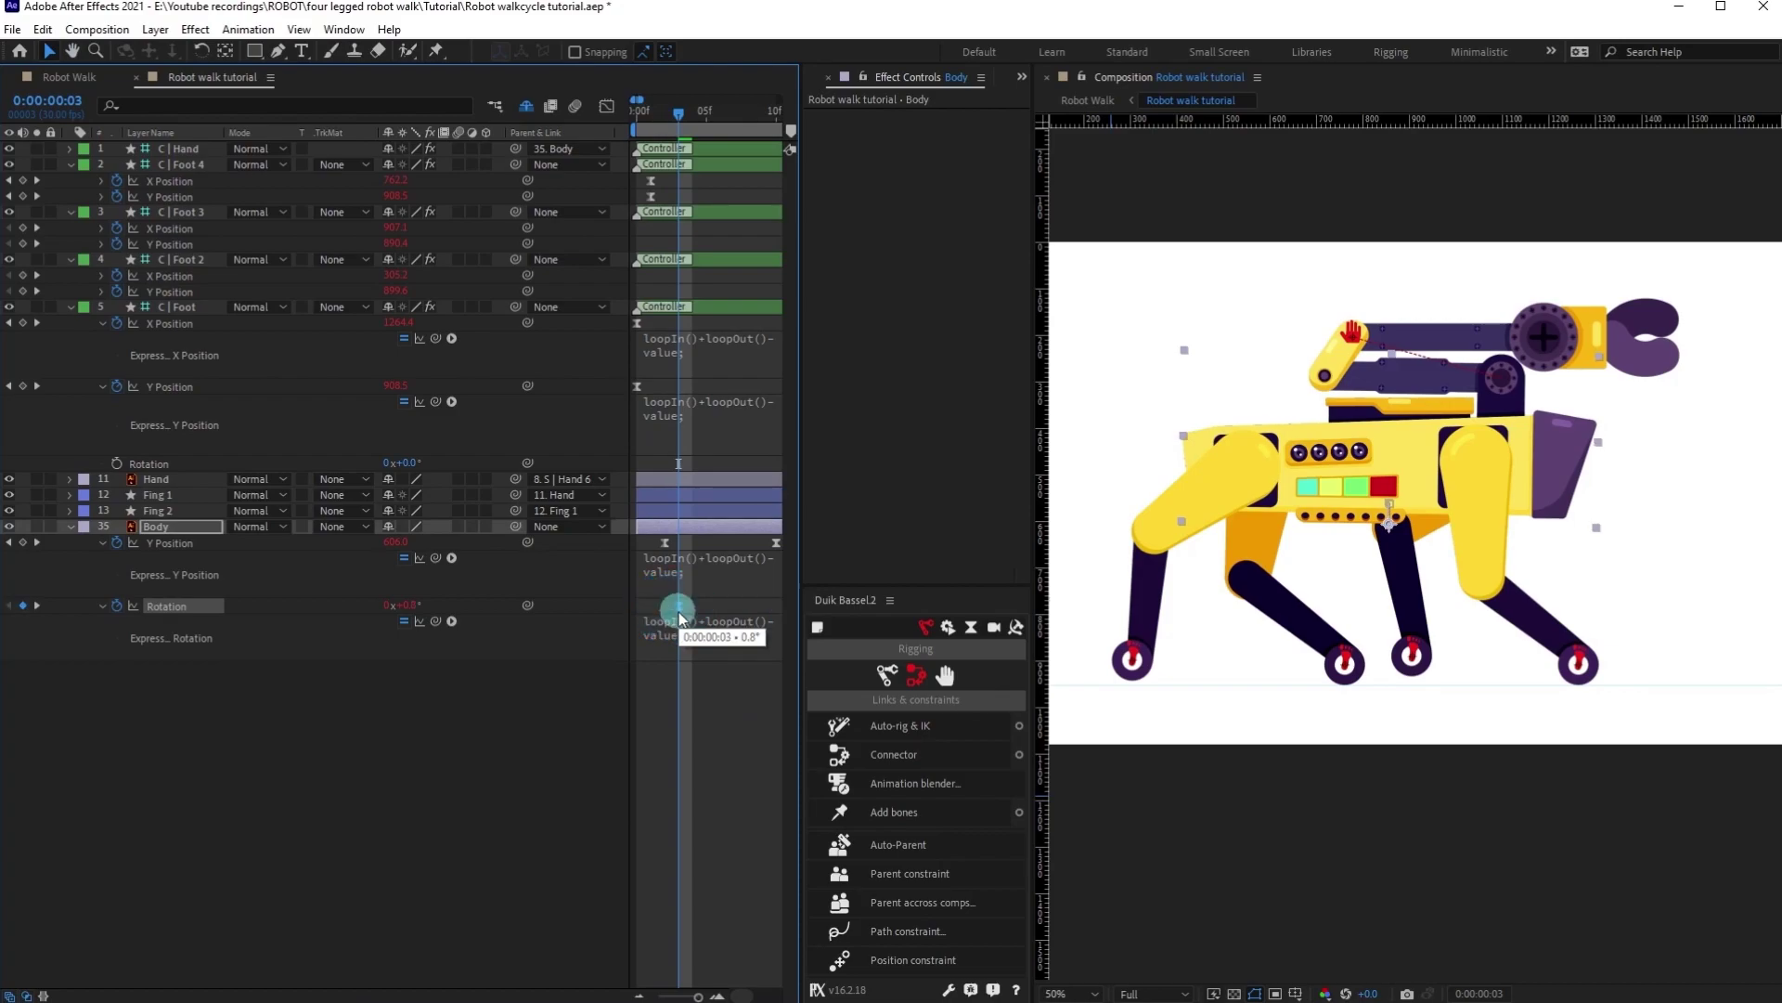
Play back the walk cycle to check the body's looped vertical and rotational motion.
{"action": "key", "text": "minus"}
{"action": "key", "text": "minus"}
{"action": "key", "text": "space"}
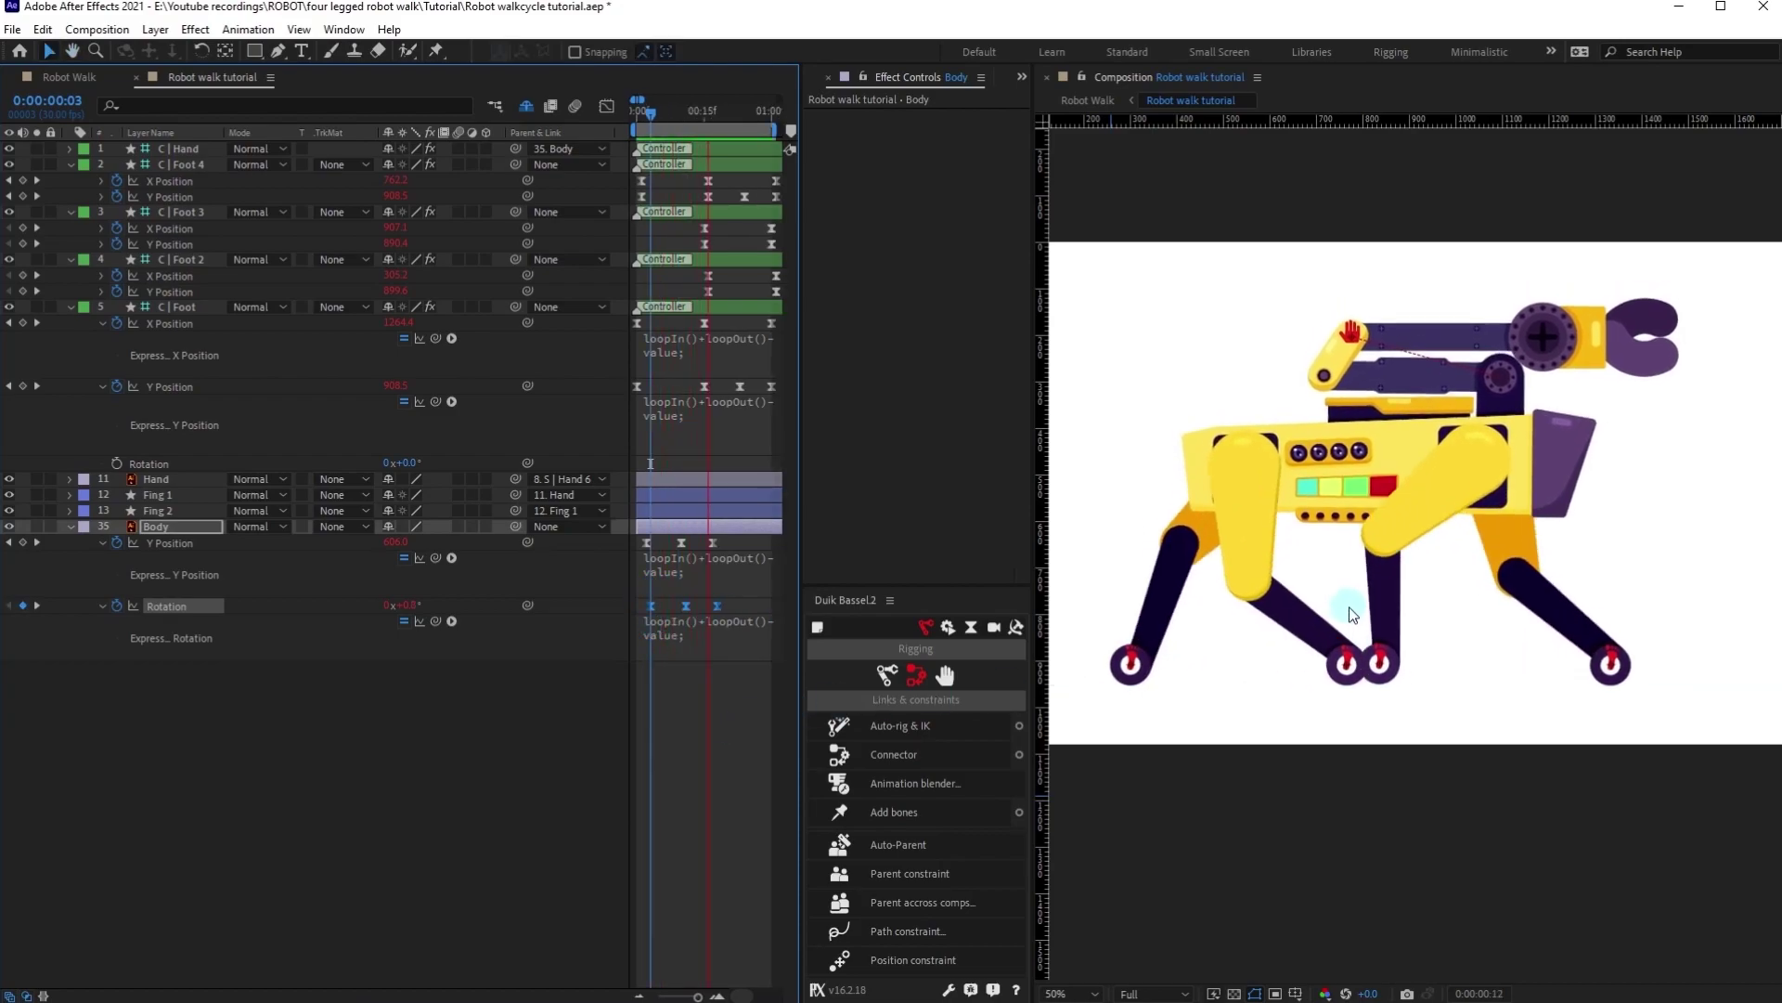
{"action": "scroll", "coordinate": [1351, 615], "scroll_direction": "down", "scroll_amount": 2}
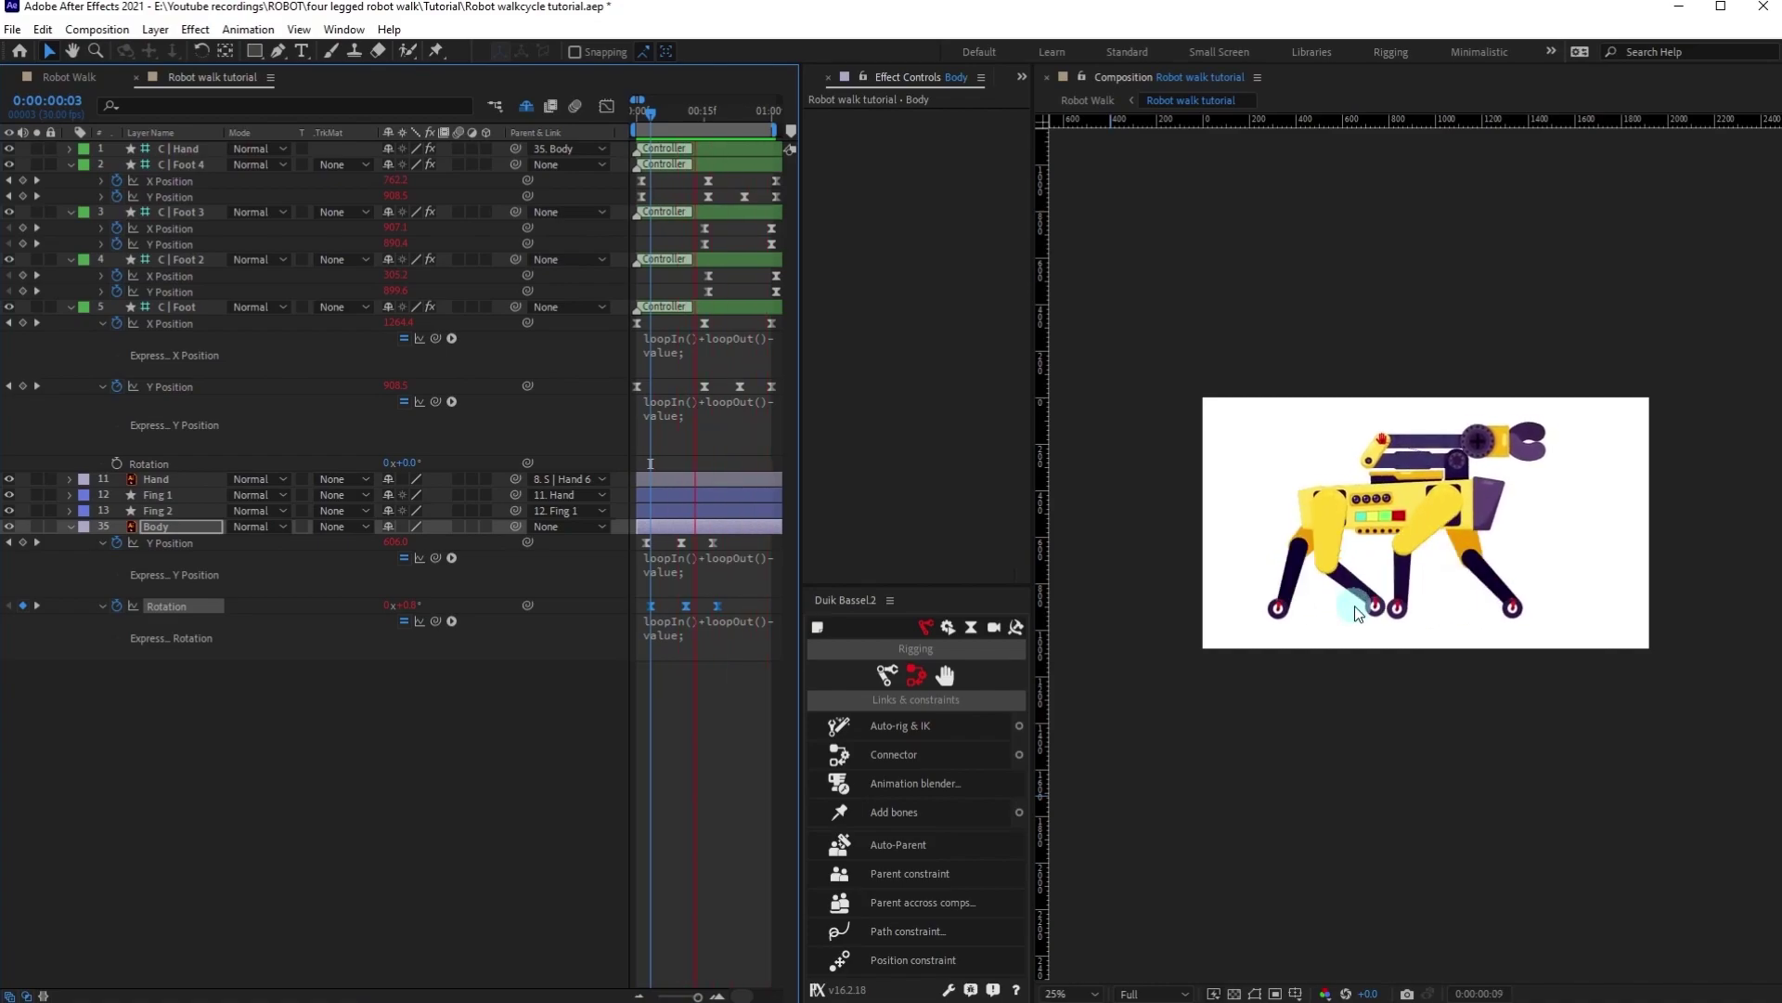
{"action": "key", "text": "space"}
Move the C | Hand controller forward and down to extend the arm in front of the robot's body.
{"action": "left_click", "coordinate": [167, 149]}
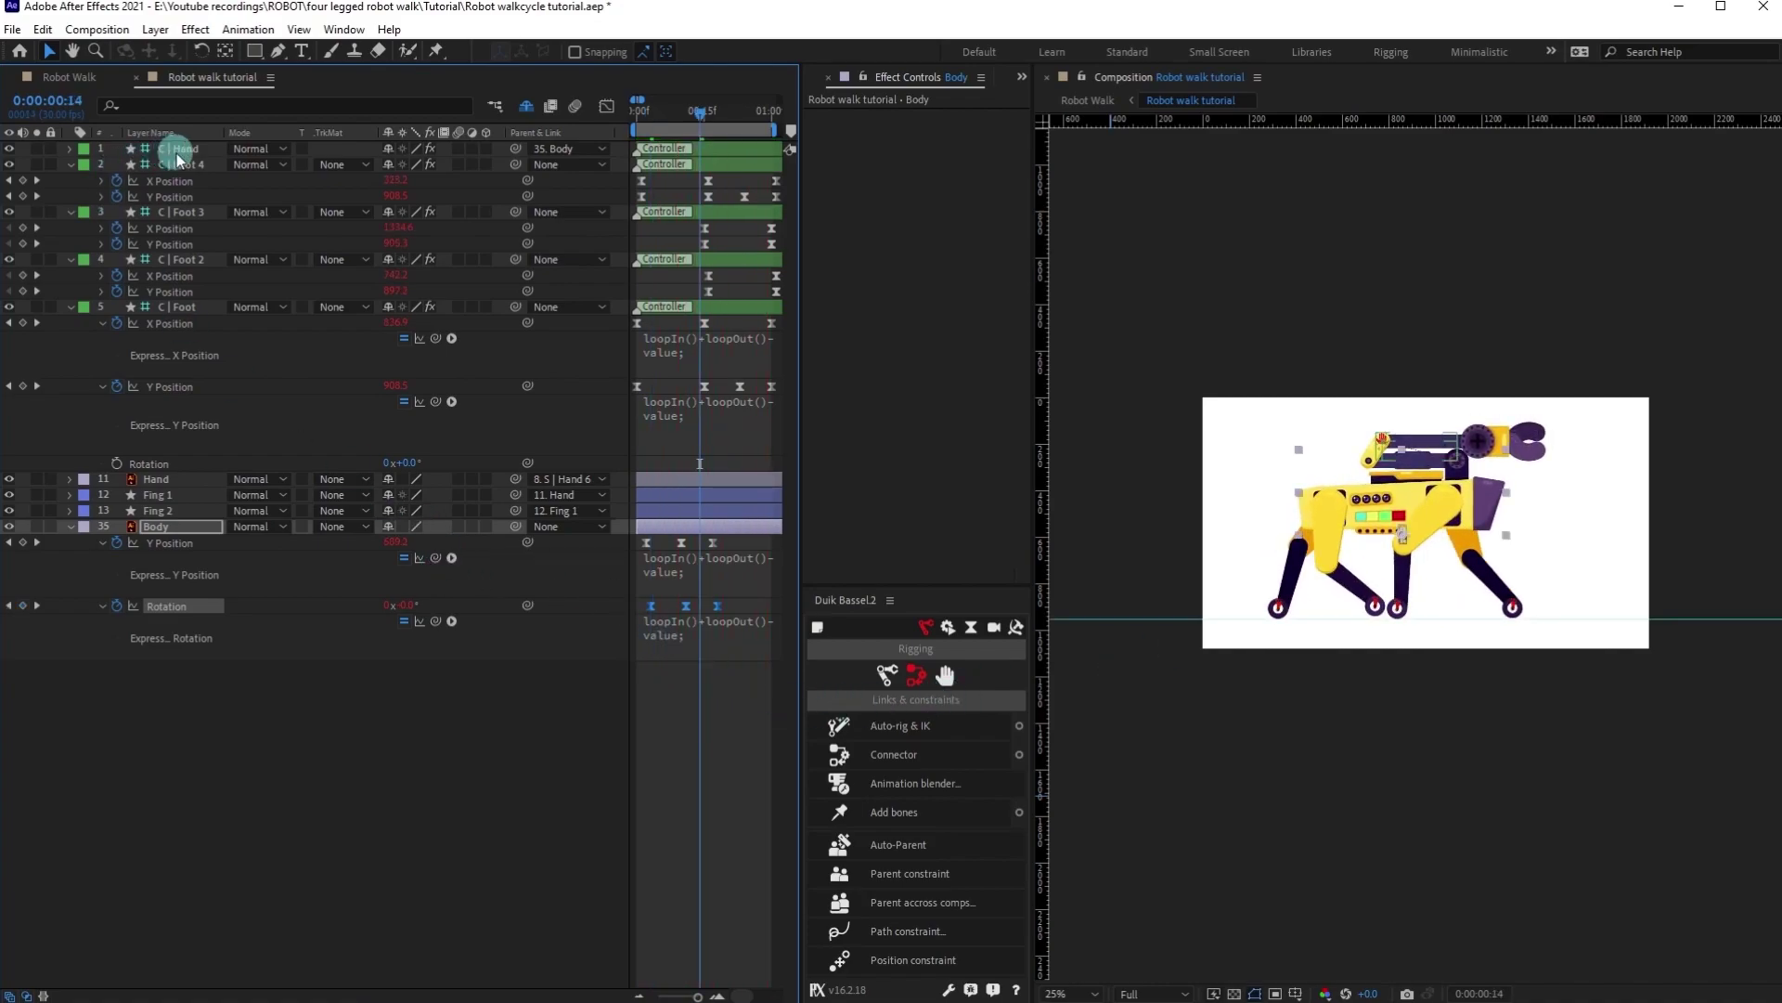
{"action": "scroll", "coordinate": [1259, 402], "scroll_direction": "up", "scroll_amount": 2}
{"action": "left_click_drag", "start_coordinate": [1324, 414], "coordinate": [1183, 508]}
{"action": "key", "text": "v"}
{"action": "left_click_drag", "start_coordinate": [1191, 408], "coordinate": [1474, 541]}
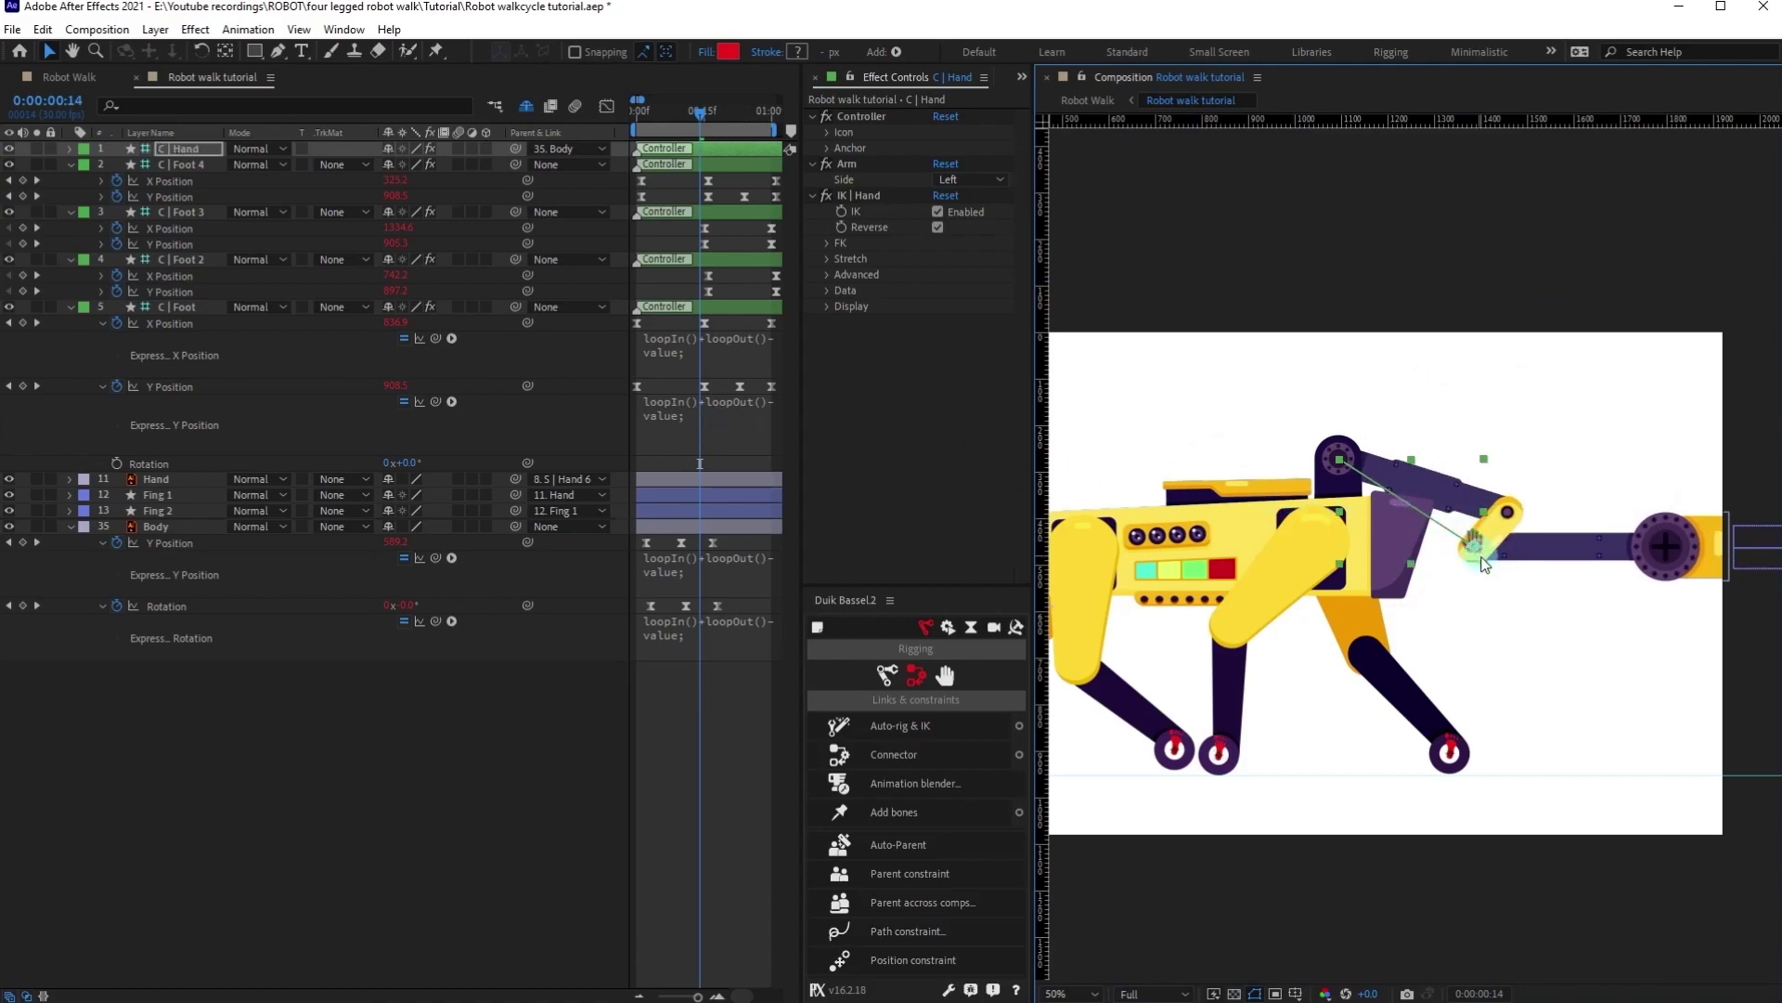
Reveal the Hand layer's Rotation and adjust the hand's angle at the end of the extended arm.
{"action": "left_click_drag", "start_coordinate": [1582, 581], "coordinate": [1307, 581]}
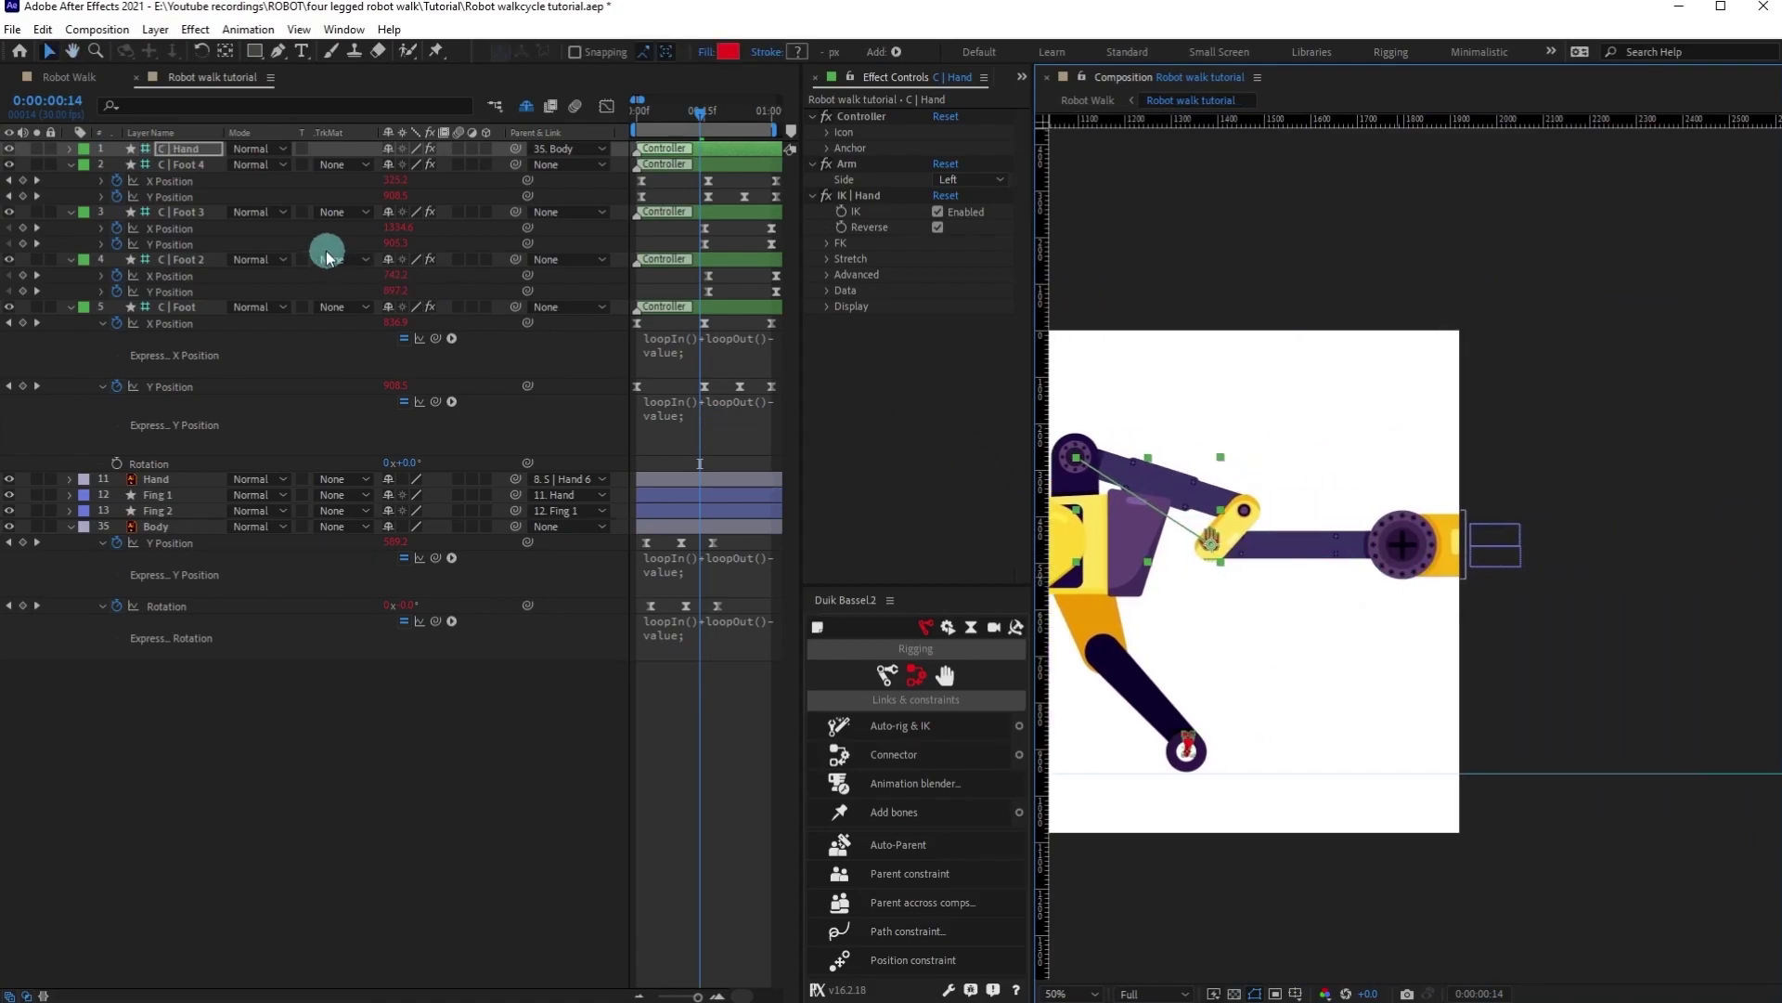
{"action": "left_click", "coordinate": [156, 479]}
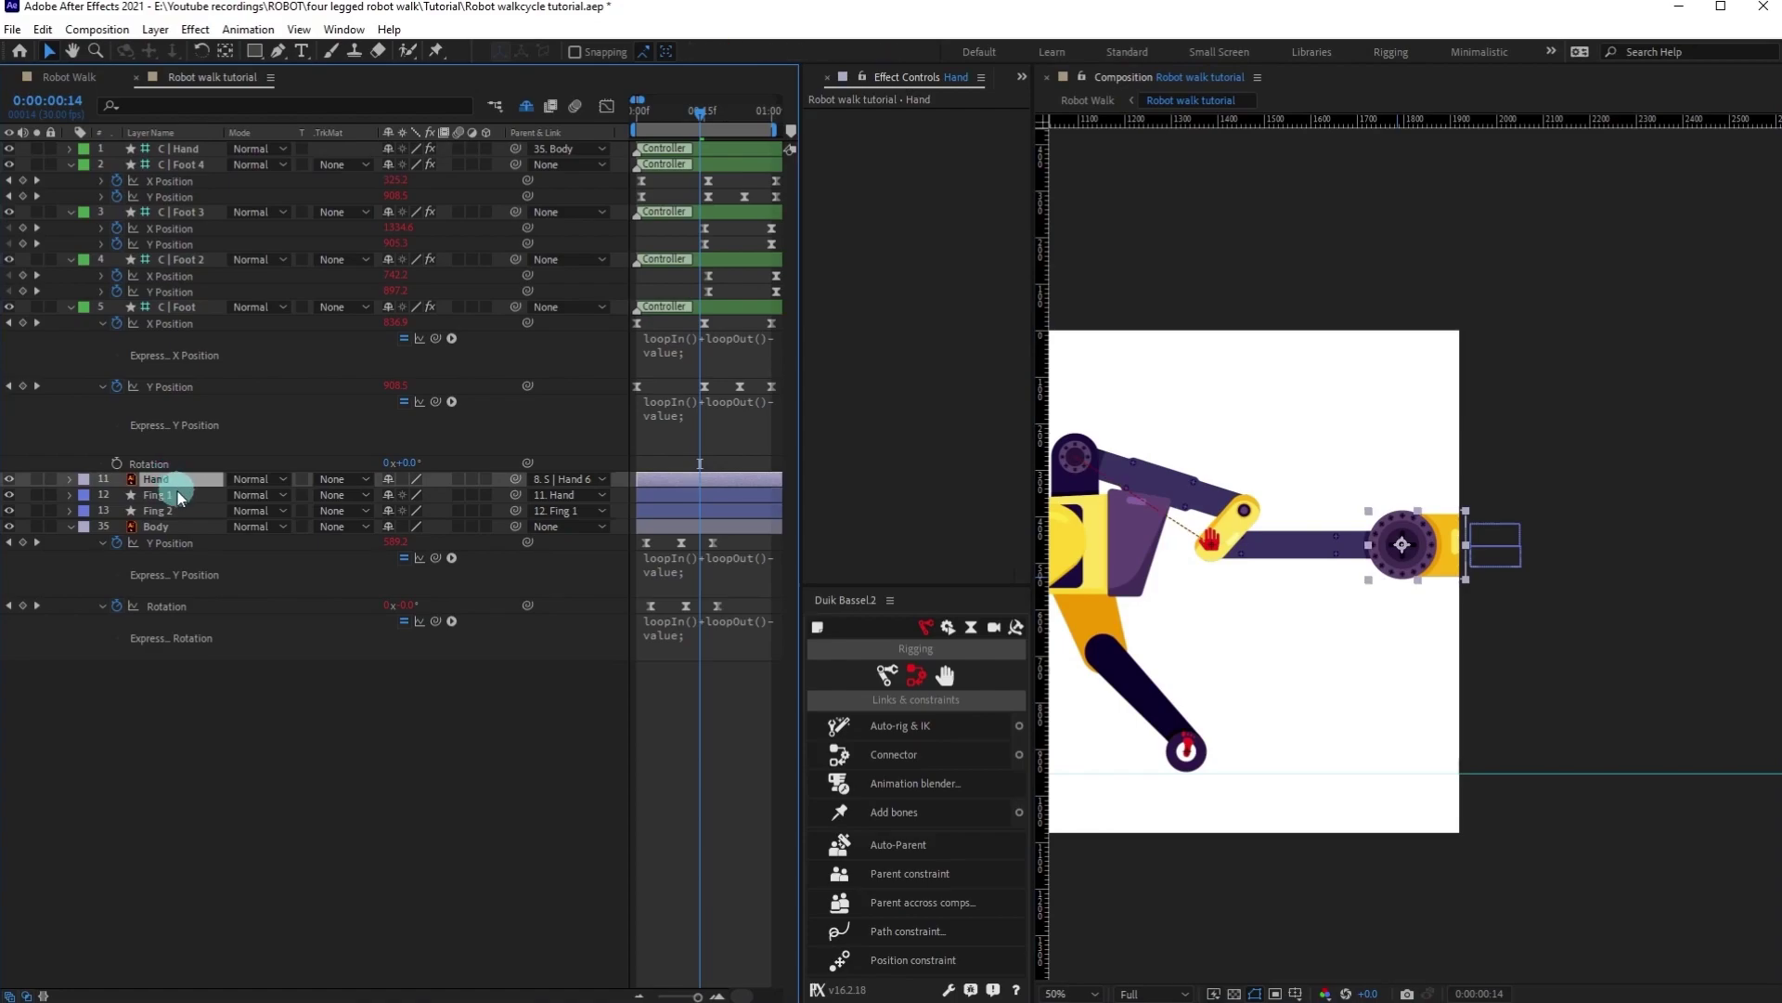
{"action": "key", "text": "r"}
{"action": "left_click_drag", "start_coordinate": [408, 495], "coordinate": [394, 493]}
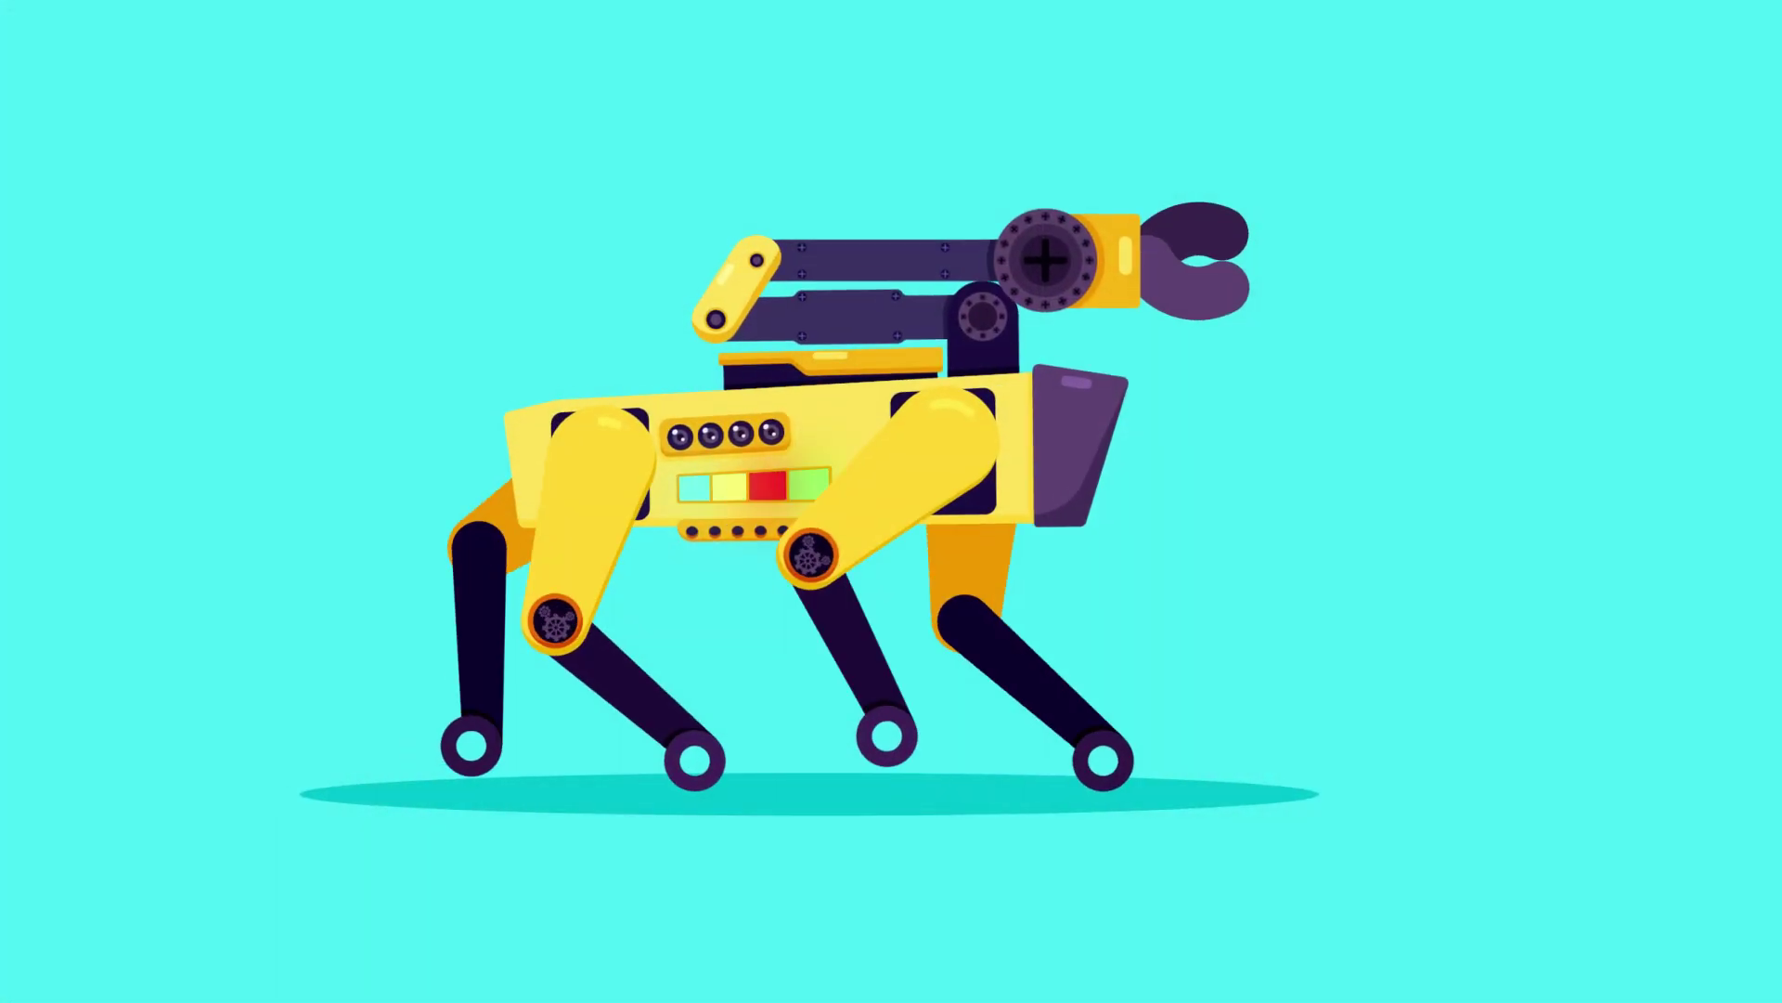